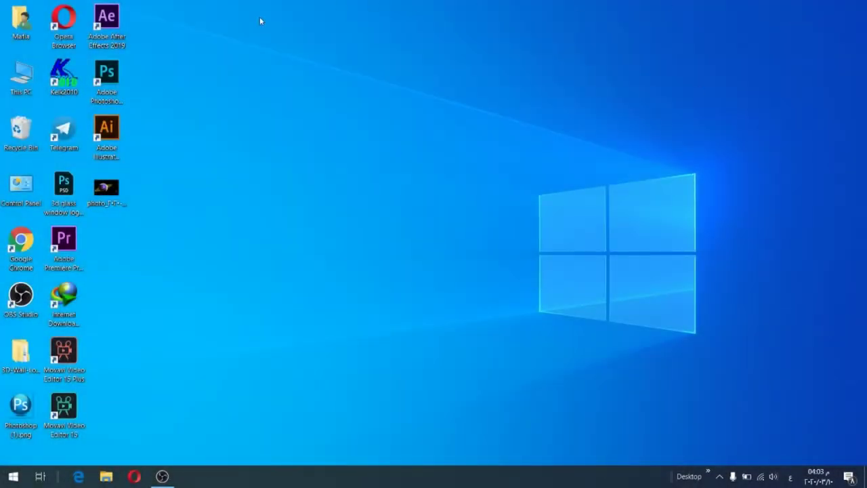
Open the reference photo on the desktop to view it, then close it
left_click(114, 187)
double_click(114, 185)
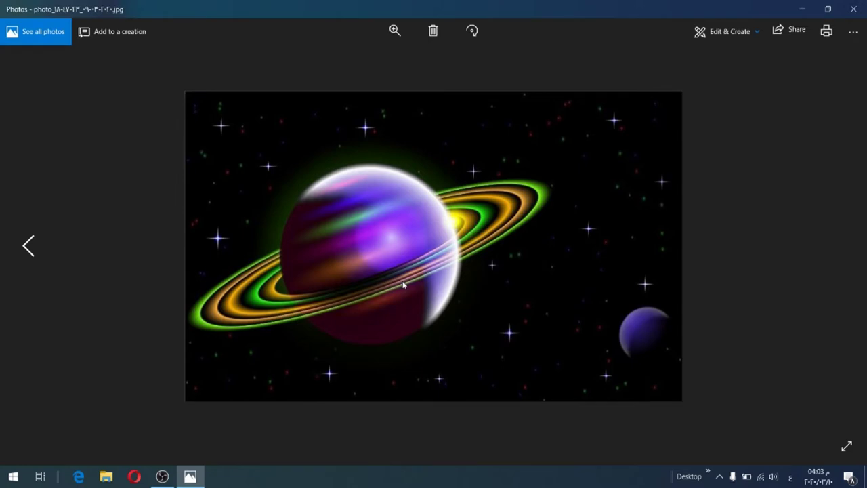
left_click(853, 8)
Refresh the desktop and launch Adobe Illustrator to its 1600 × 1000 px New Document dialog
right_click(360, 232)
left_click(392, 265)
right_click(376, 261)
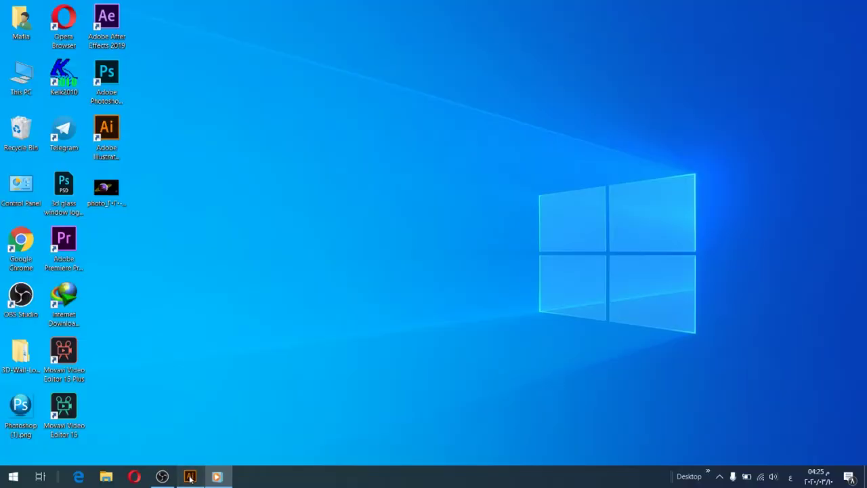
left_click(190, 476)
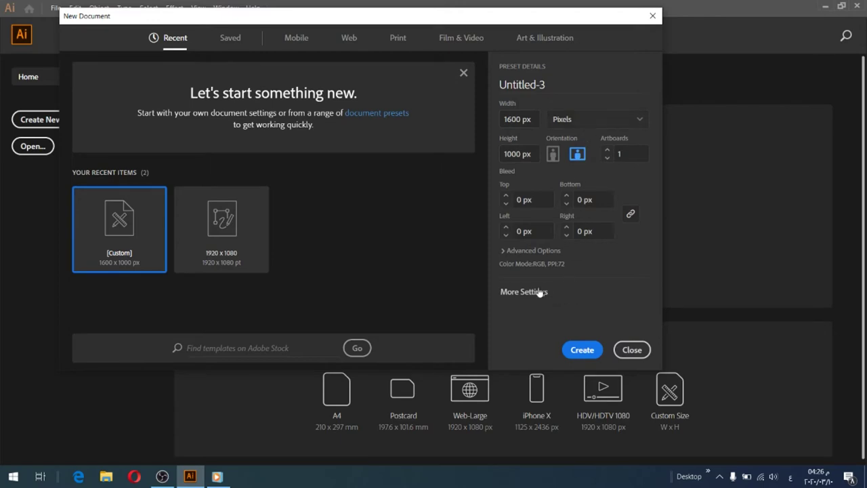
Create the blank 1600 × 1000 px Untitled-3 document
left_click(583, 351)
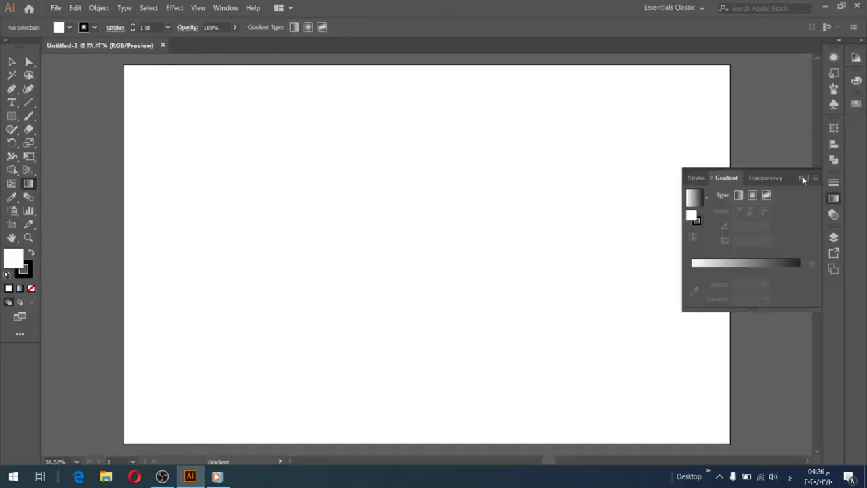
Make the fill a radial gradient and set the stroke to the black swatch
left_click(752, 195)
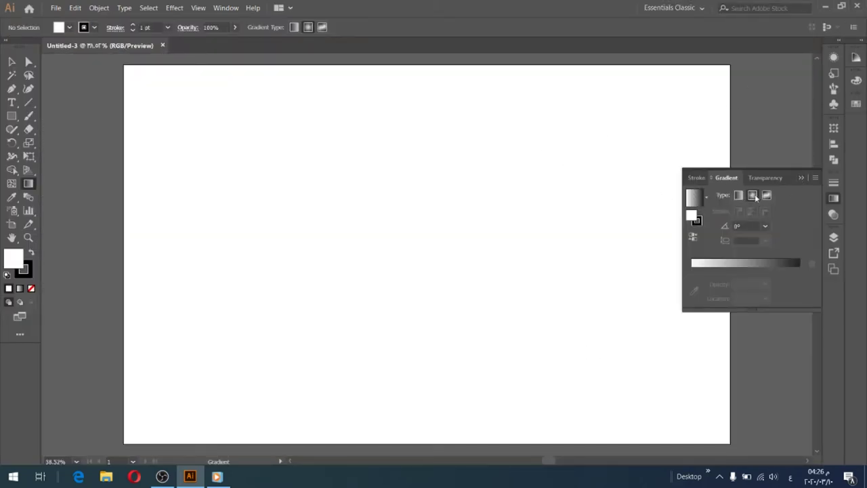
left_click(801, 177)
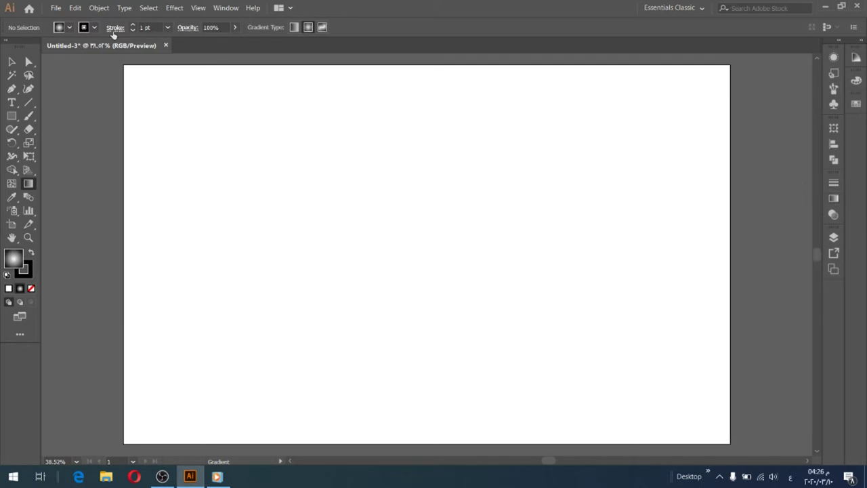
left_click(84, 28)
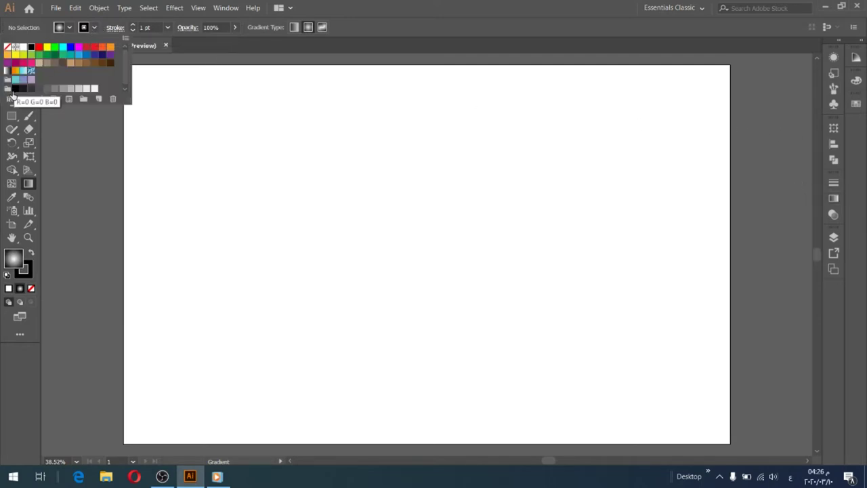
left_click(15, 89)
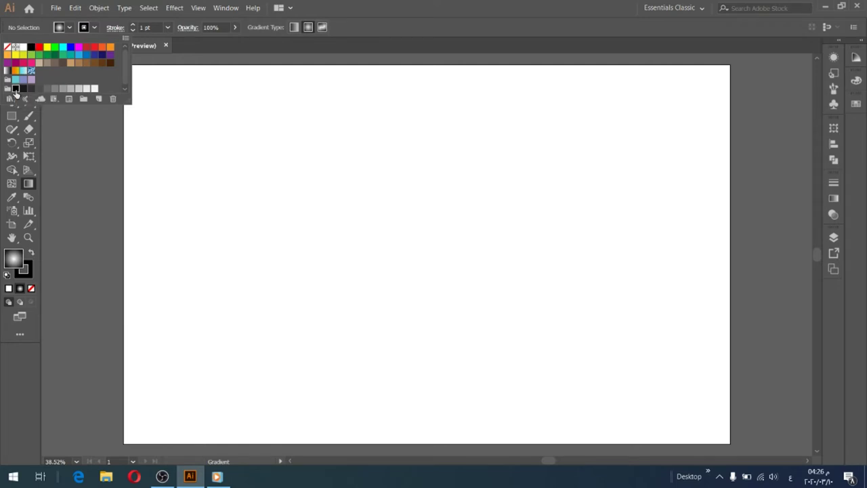
double_click(14, 89)
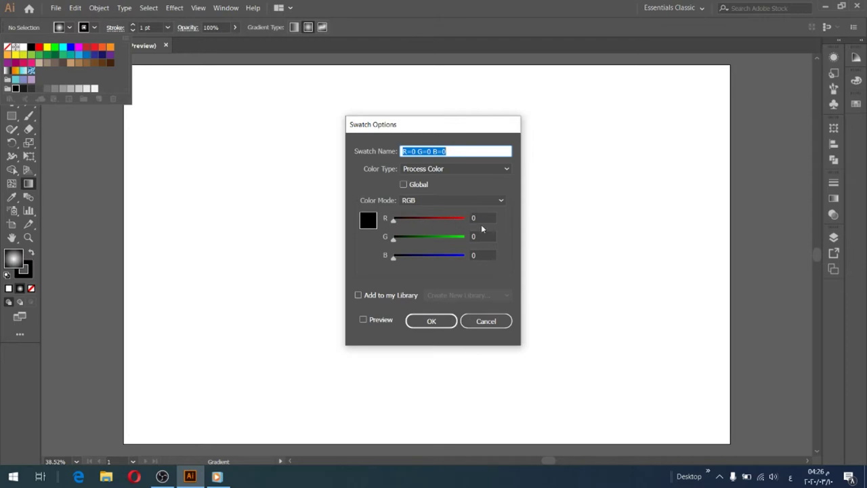
left_click(439, 321)
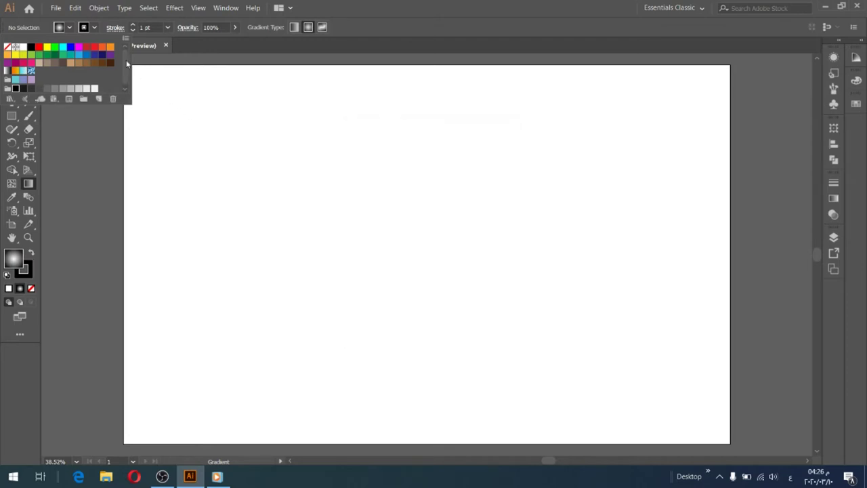
left_click(83, 126)
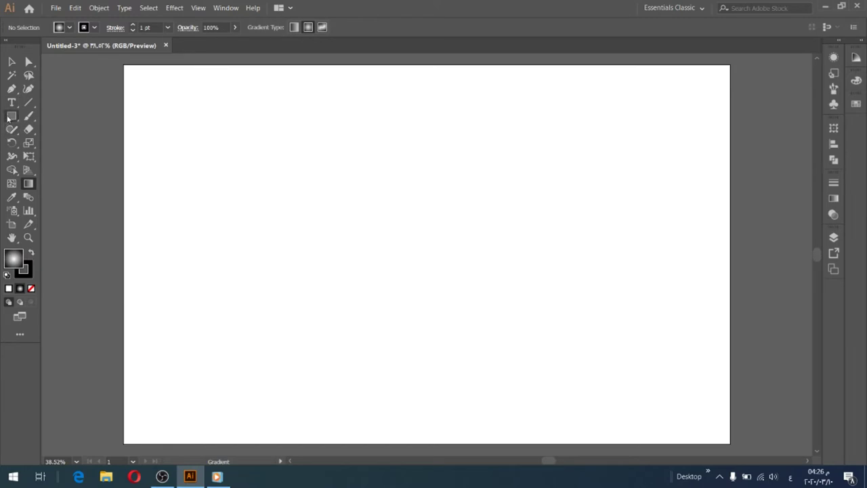
Draw a 1600 × 1000 px rectangle over the whole artboard with black fill and no stroke
left_click(7, 117)
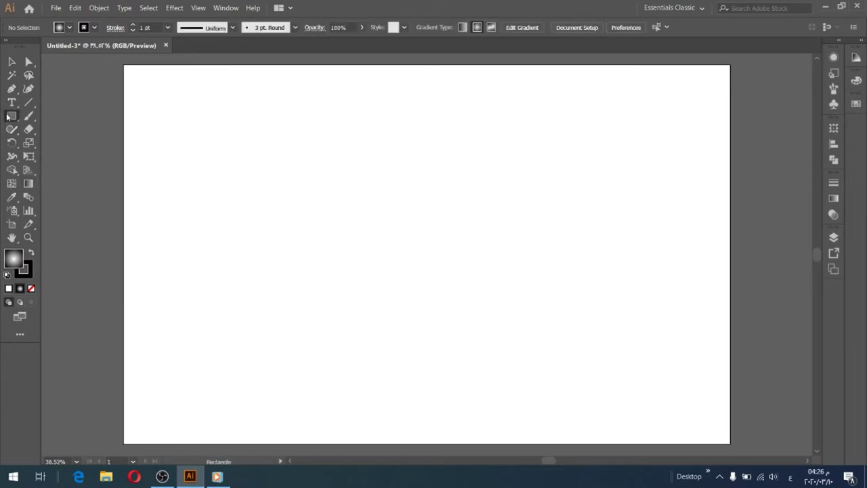
left_click(31, 252)
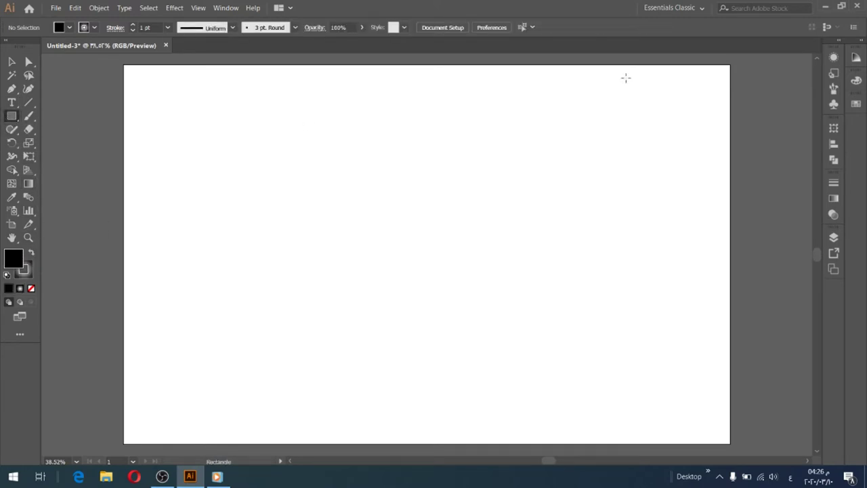
left_click_drag(730, 65, 106, 448)
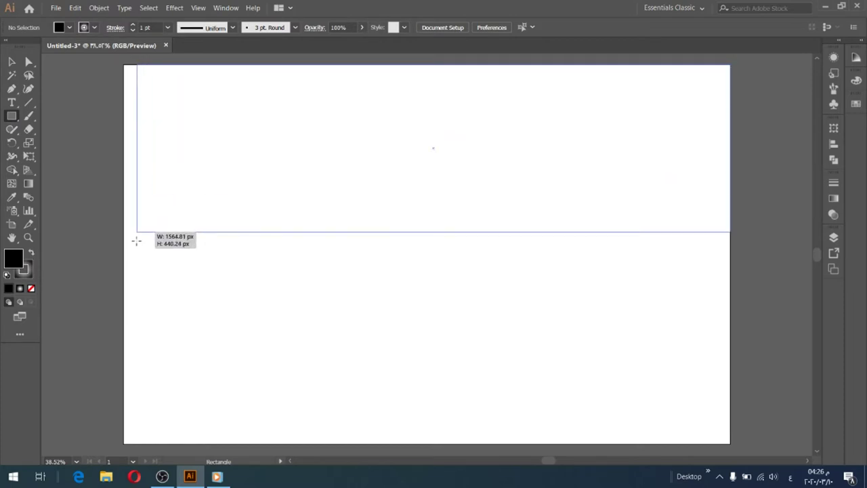
left_click_drag(106, 448, 122, 425)
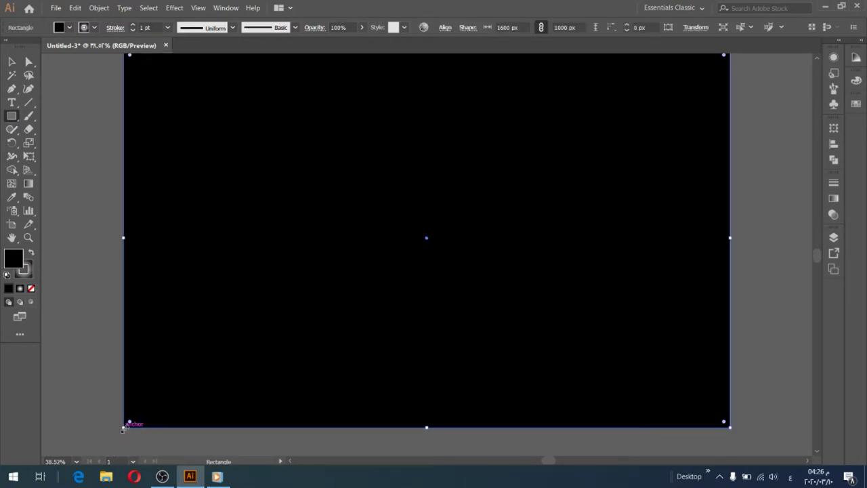
scroll(308, 344, "up", 1)
scroll(322, 311, "down", 1)
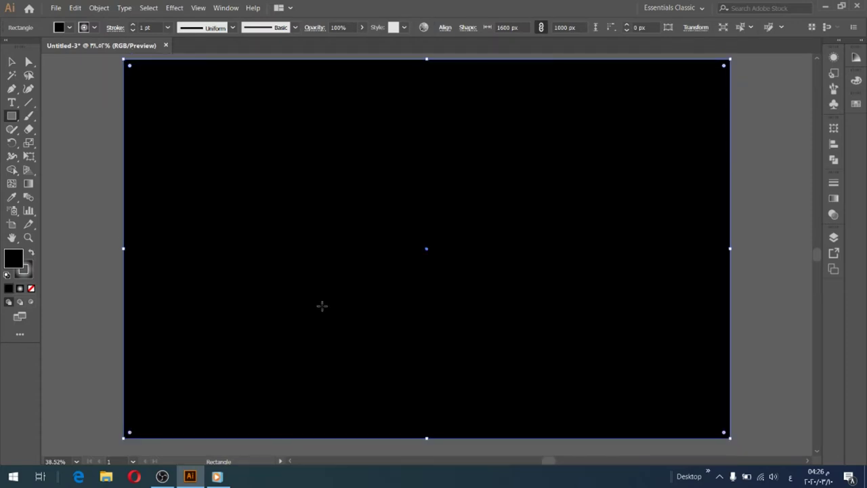
left_click(31, 288)
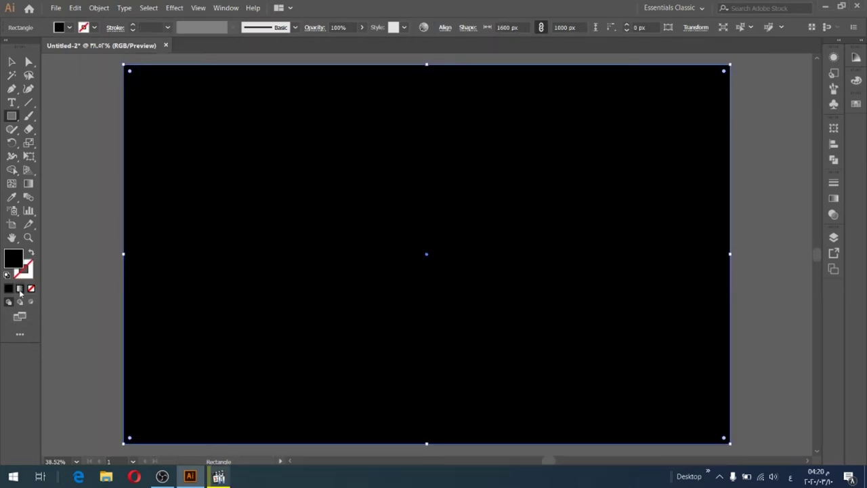
Fill the rectangle with a radial gradient whose outer stop is black
left_click(20, 289)
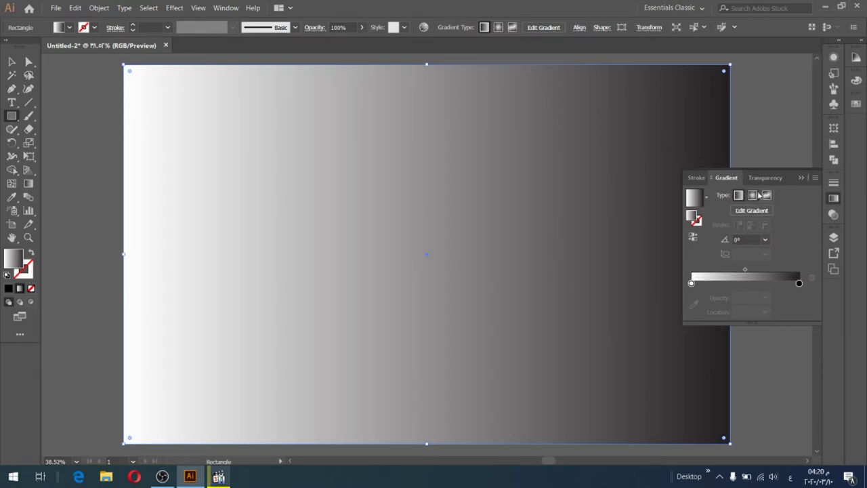
left_click(752, 195)
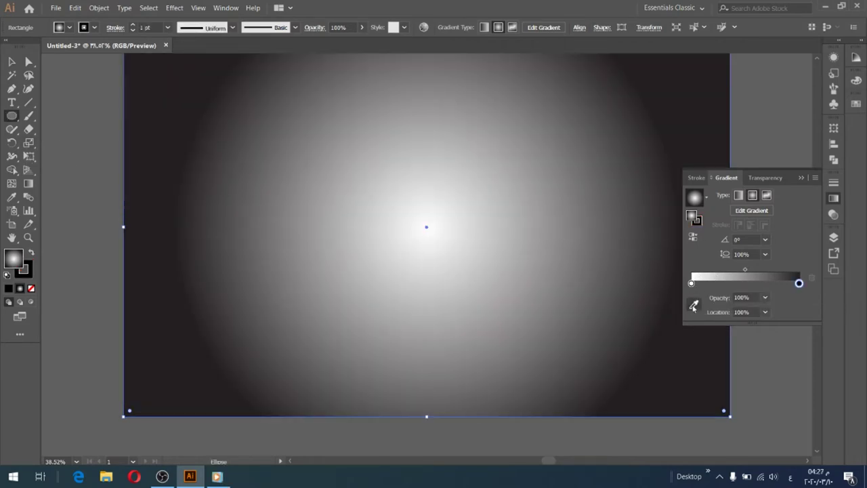
left_click(694, 305)
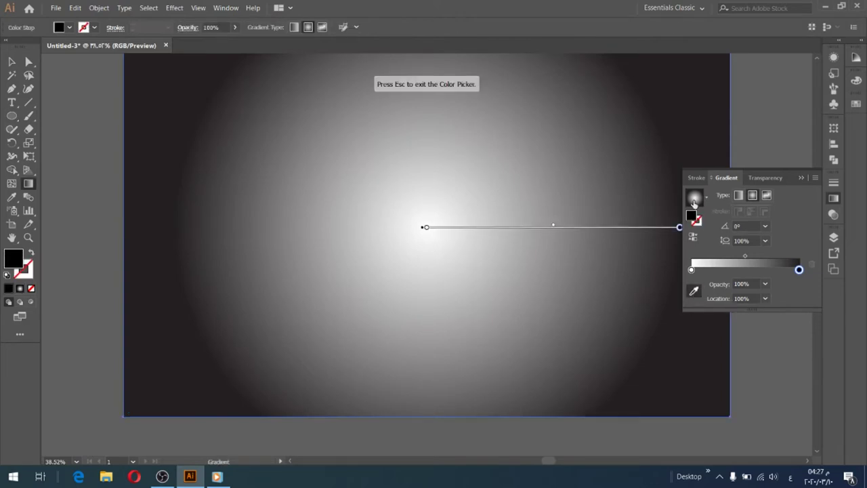
key("Escape")
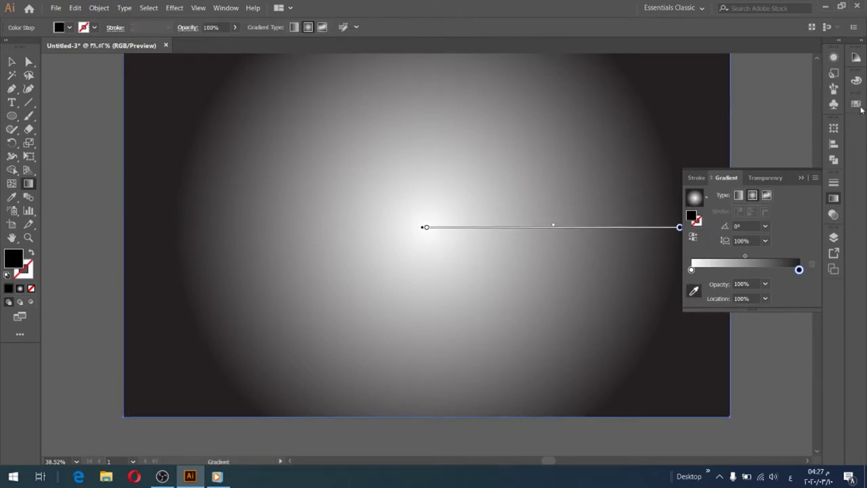
left_click(856, 104)
left_click(753, 153)
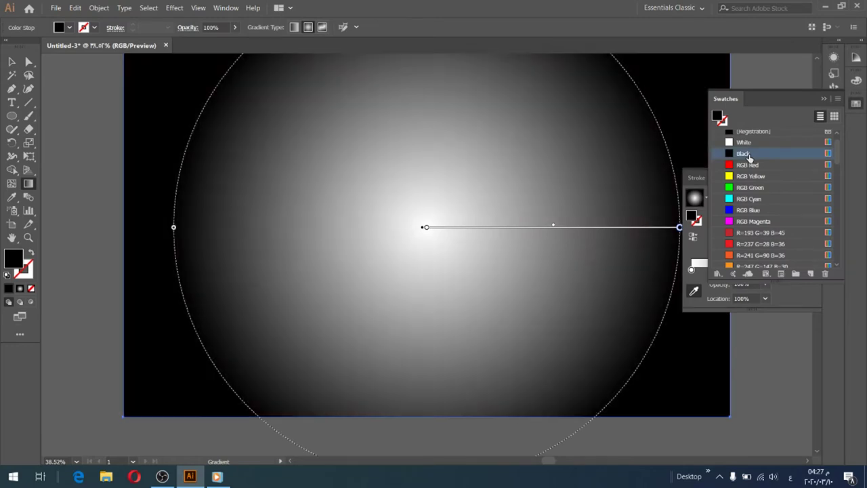
left_click(822, 100)
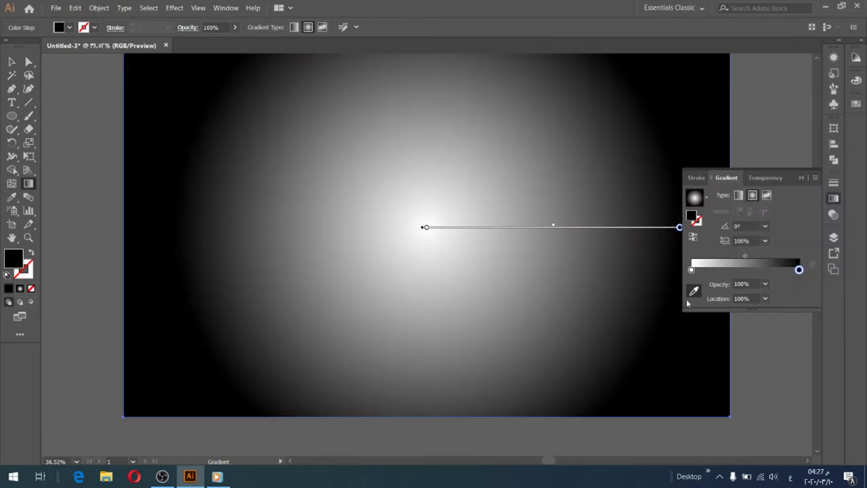
Make the gradient's centre stop bright green from the swatch grid
left_click(691, 269)
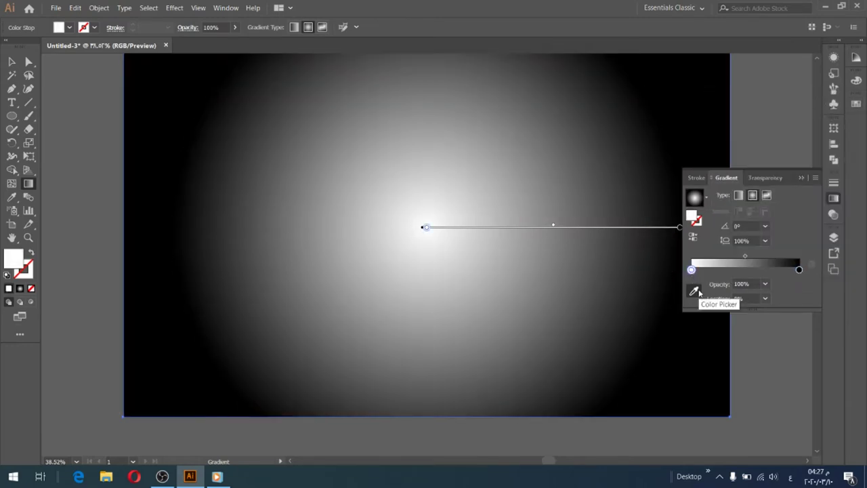
left_click(856, 103)
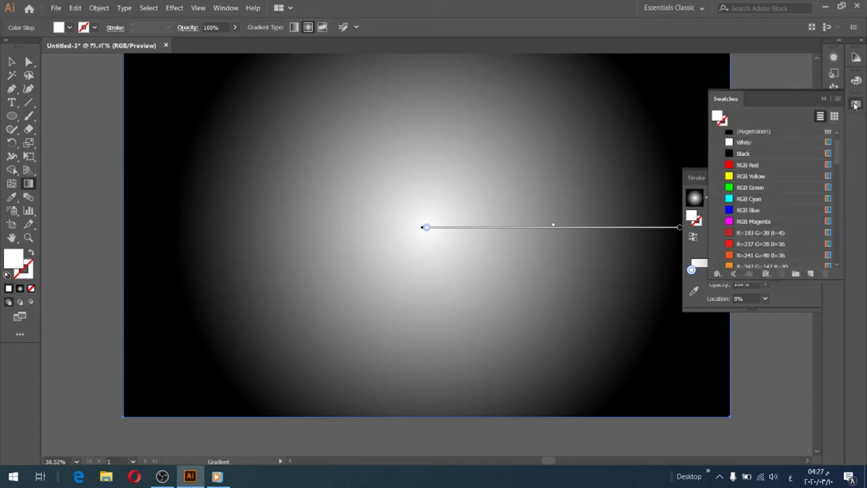
scroll(753, 216, "down", 3)
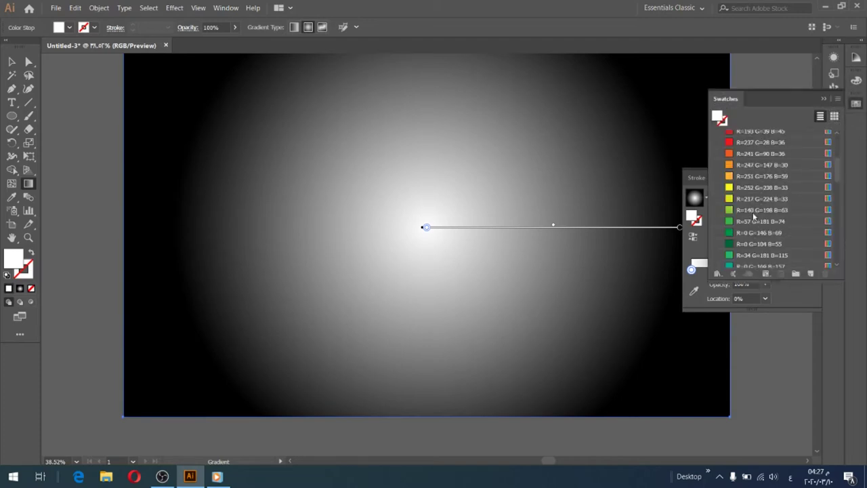
left_click(837, 117)
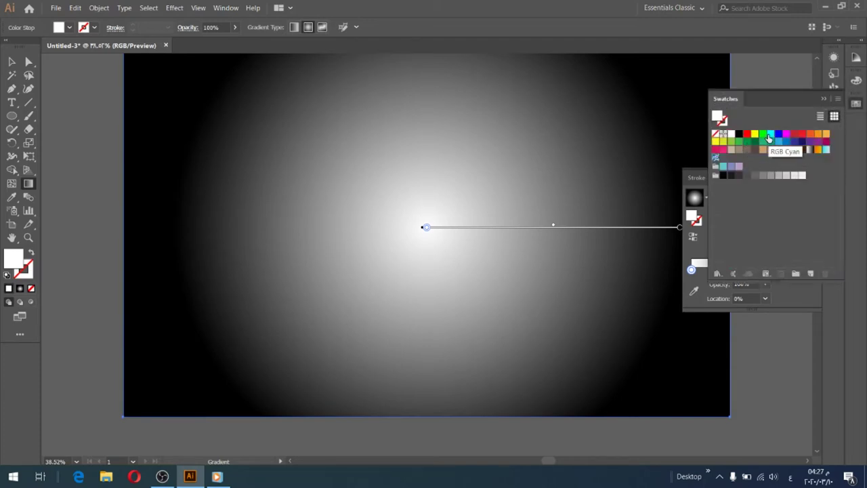
left_click(762, 134)
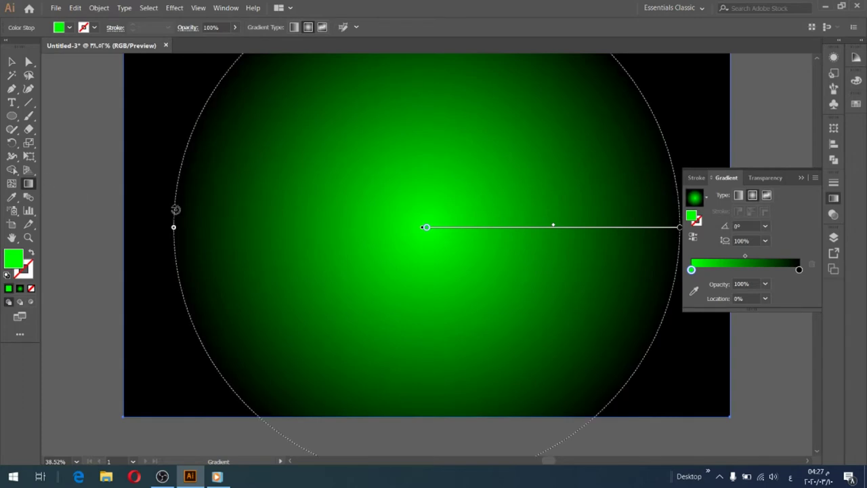
Redraw the green glow left of centre at about -46°
mouse_move(222, 221)
left_click_drag(250, 221, 348, 291)
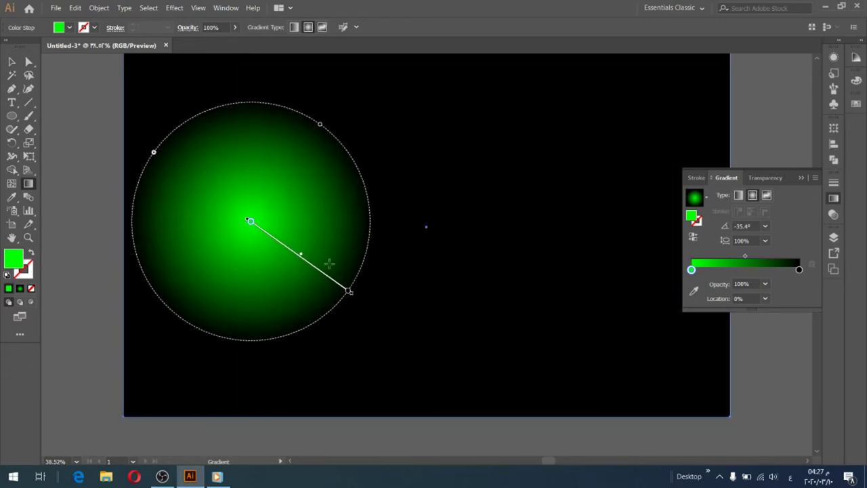
left_click_drag(279, 222, 381, 328)
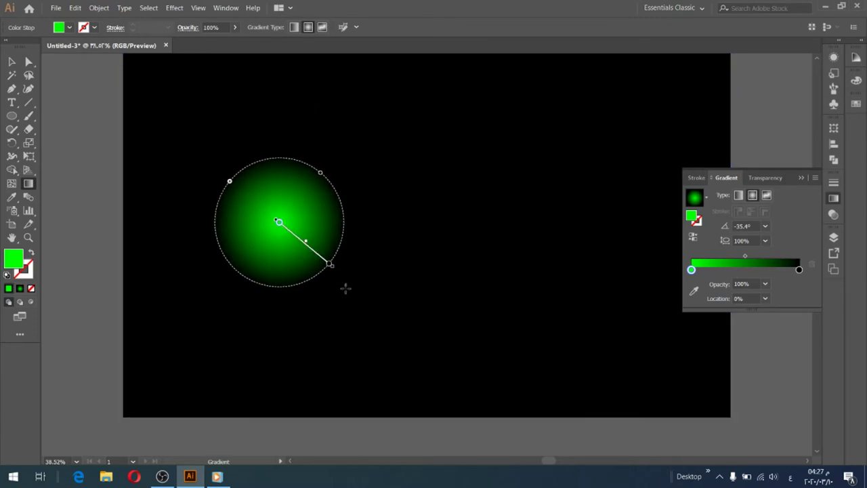
left_click_drag(381, 328, 381, 328)
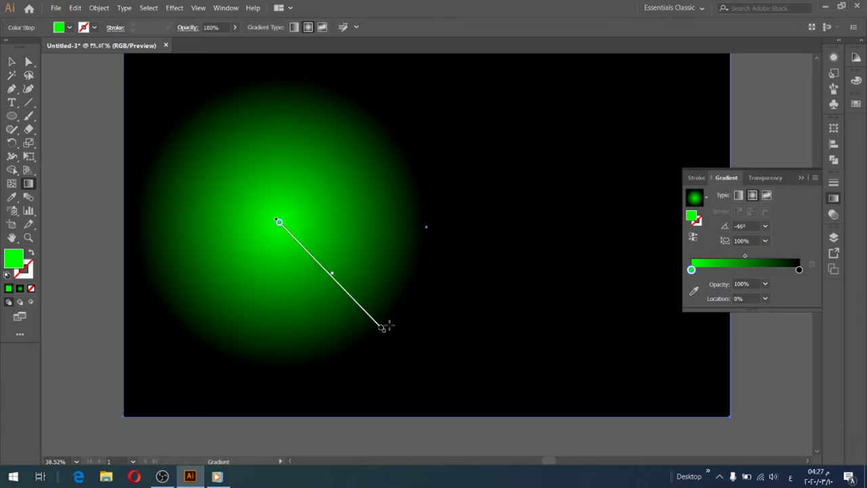
Pull the black end stop inward to about 76.21% to shrink the glow
left_click(799, 269)
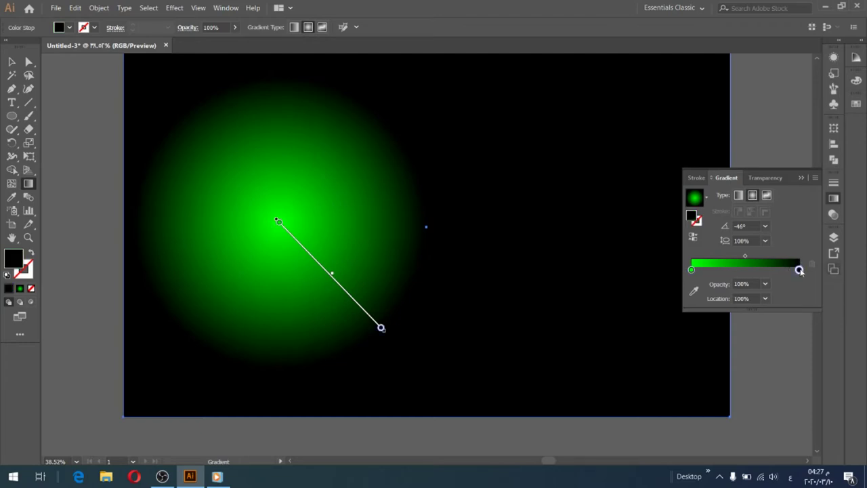
left_click(69, 27)
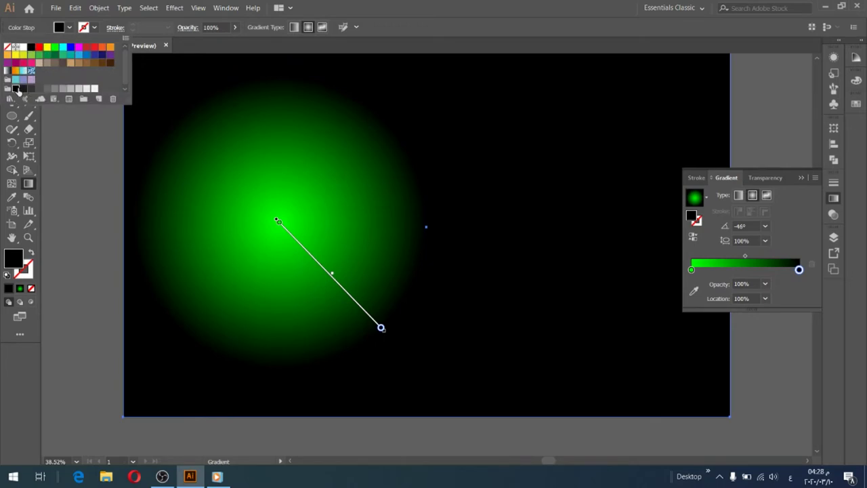
left_click(799, 270)
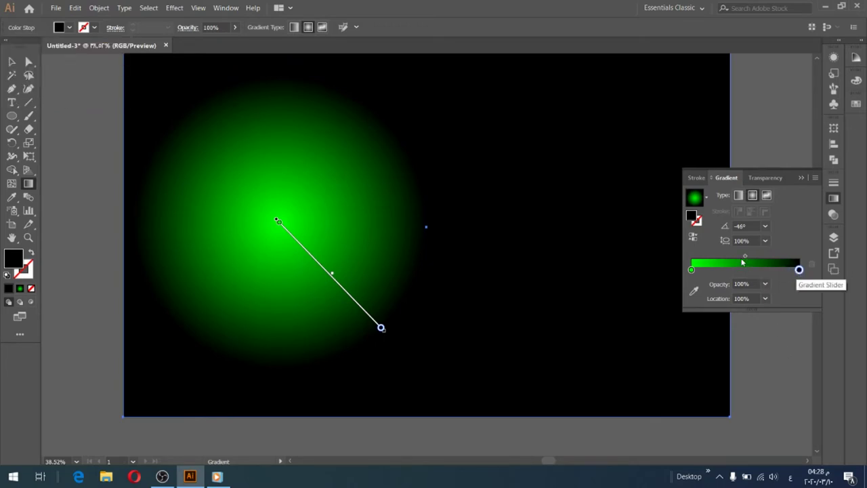
left_click_drag(799, 270, 780, 270)
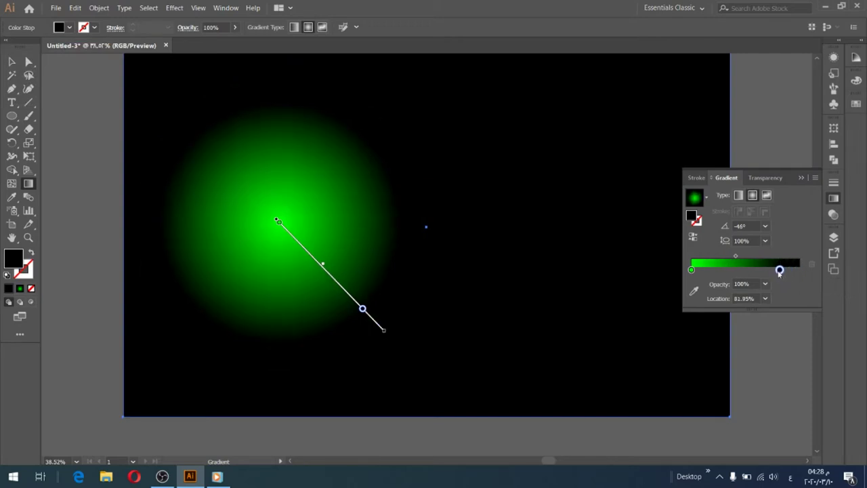
left_click_drag(780, 270, 771, 272)
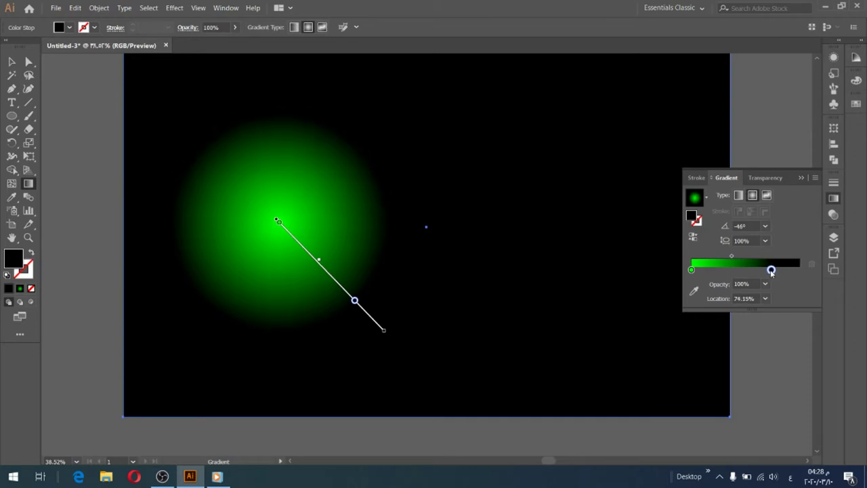
left_click_drag(771, 271, 774, 272)
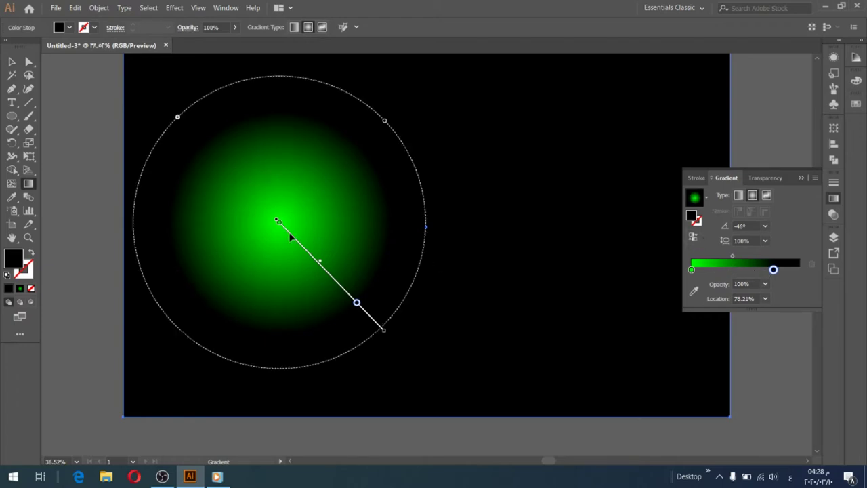
Show the canvas rulers with Ctrl+R
key("v")
key("ctrl+r")
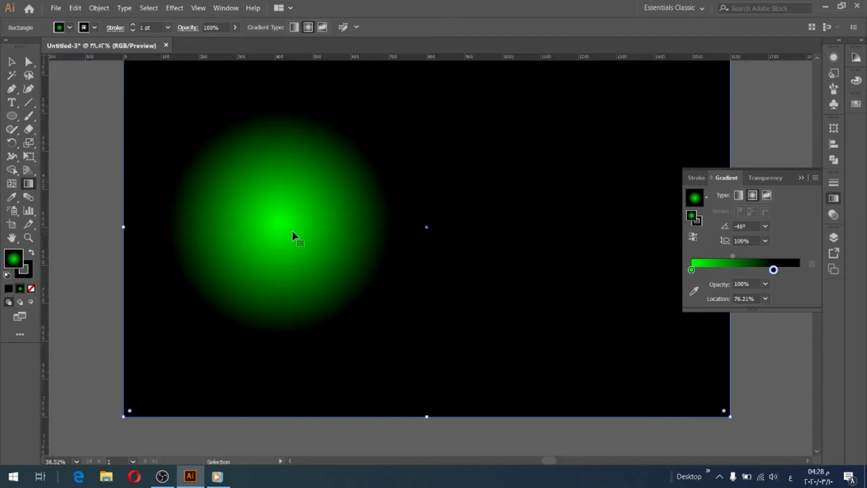
key("g")
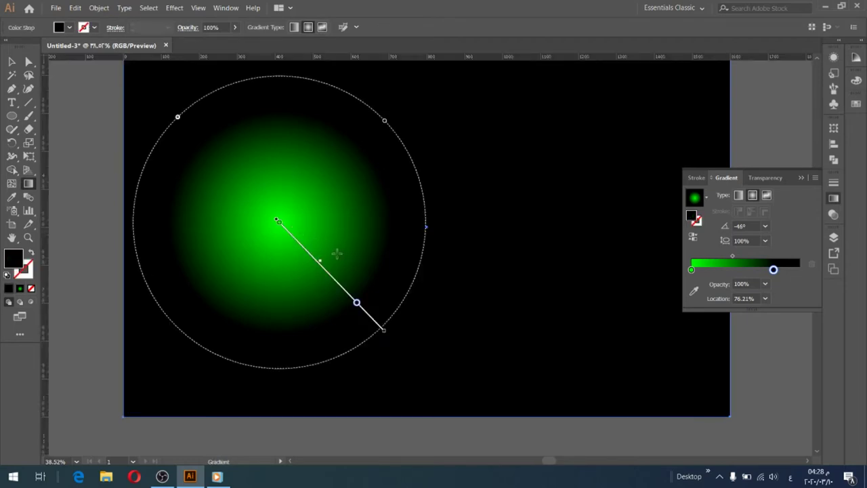
key("v")
key("g")
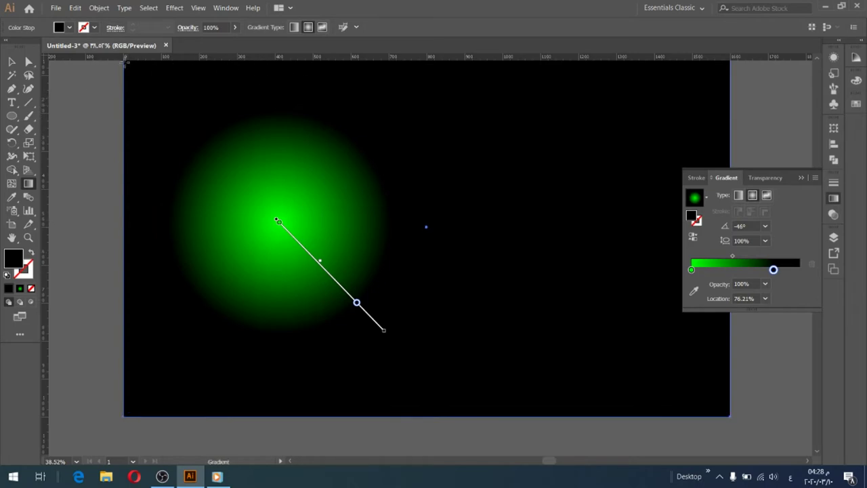
Place a vertical and a horizontal guide crossing at the green glow's centre
left_click_drag(48, 258, 278, 267)
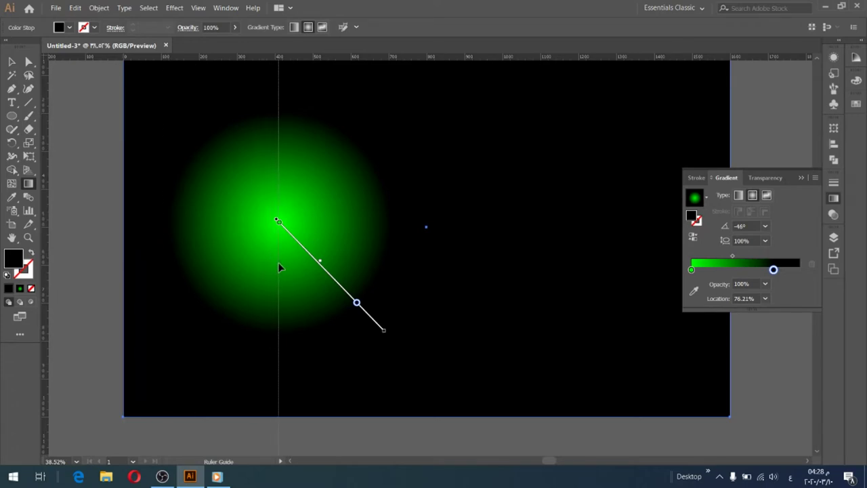
left_click_drag(278, 262, 278, 263)
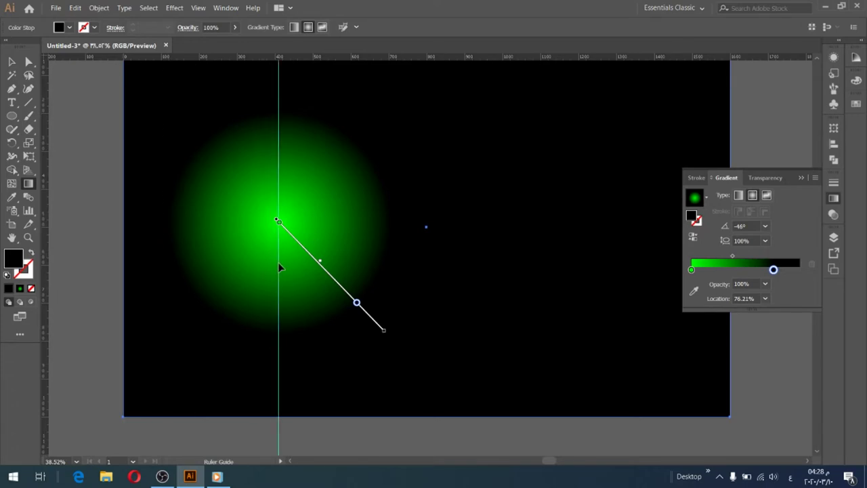
left_click_drag(221, 57, 229, 222)
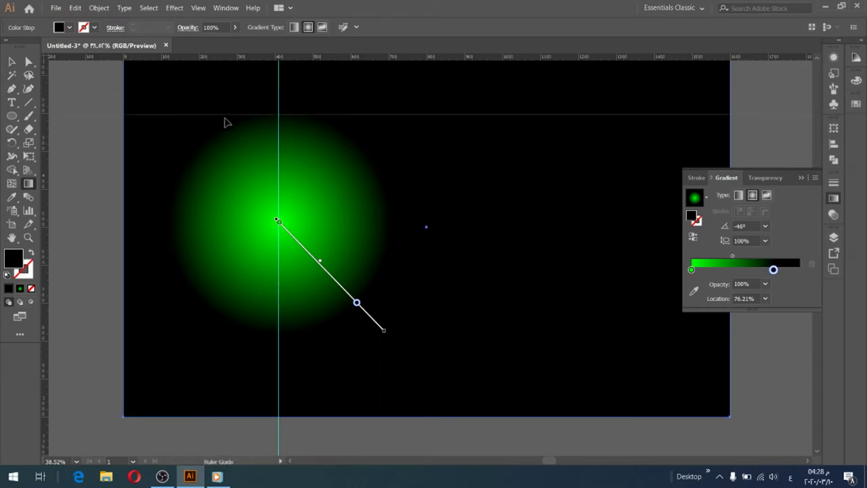
left_click_drag(229, 221, 230, 222)
key("v")
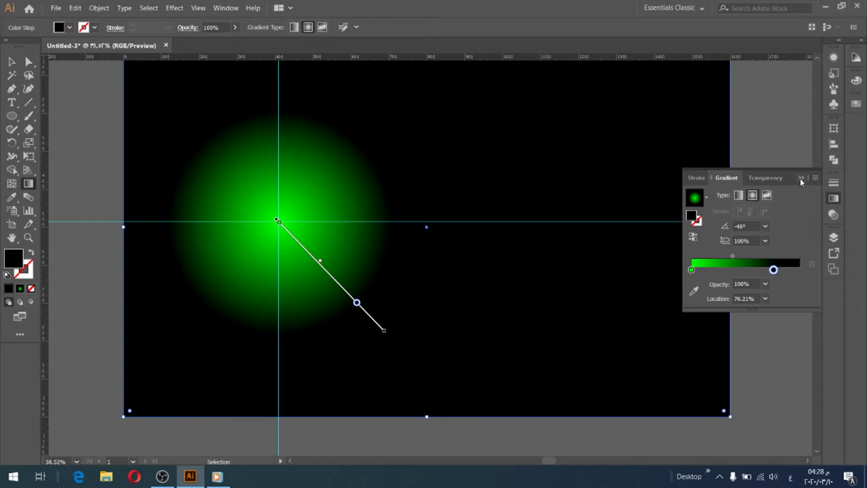
left_click(802, 179)
key("g")
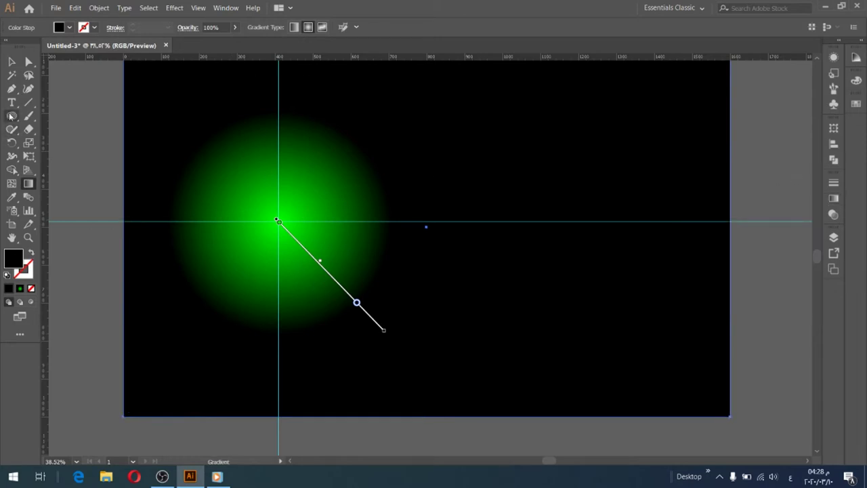
left_click(10, 116)
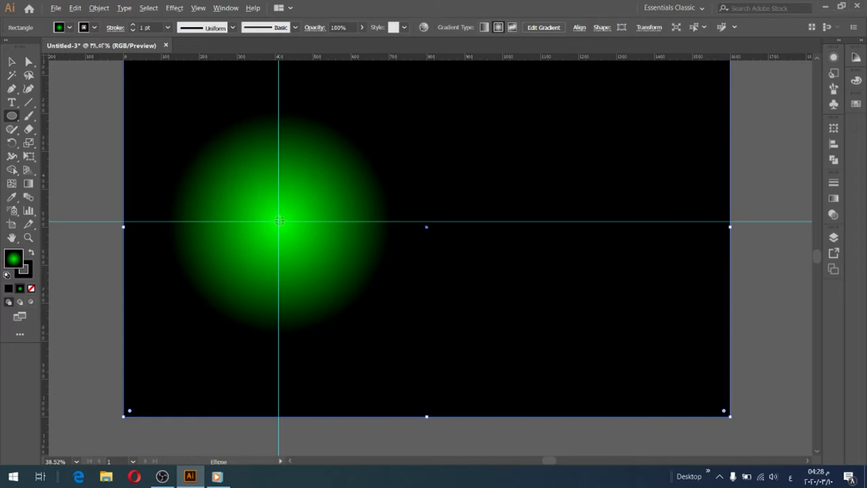
Draw a 485.71 px circle outward from the guide crossing with the green radial gradient
left_click_drag(279, 221, 325, 313)
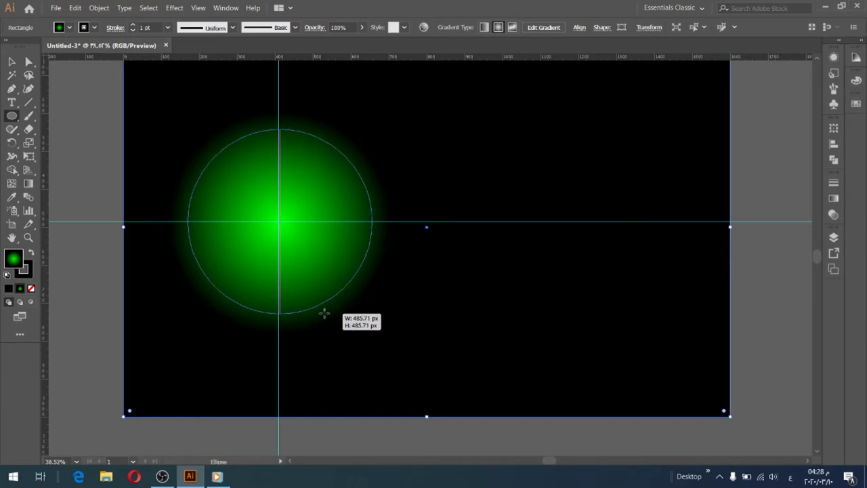
left_click_drag(324, 313, 325, 312)
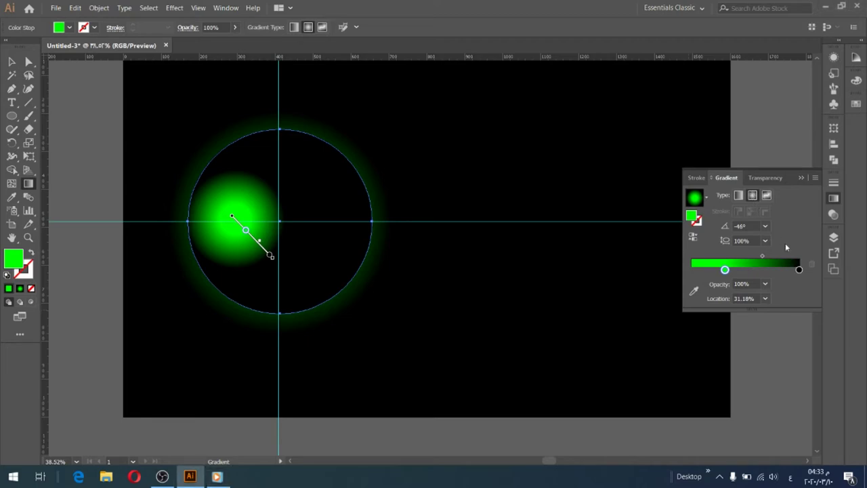
Change the outer gradient stop to a near-black maroon using the spectrum picker
left_click(800, 270)
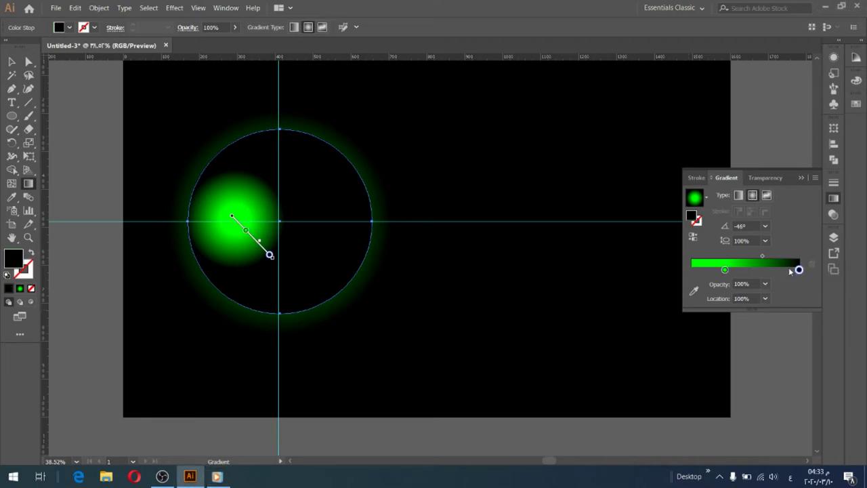
left_click(855, 80)
left_click(856, 59)
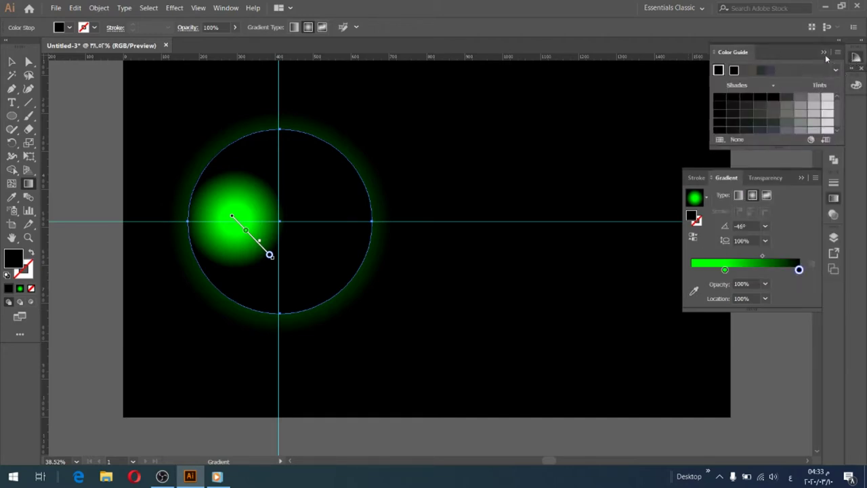
left_click(824, 52)
left_click(857, 84)
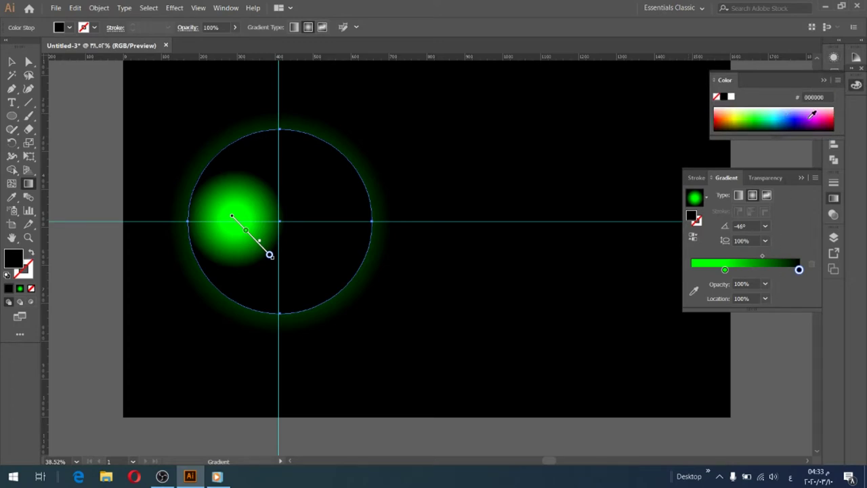
left_click_drag(815, 120, 827, 123)
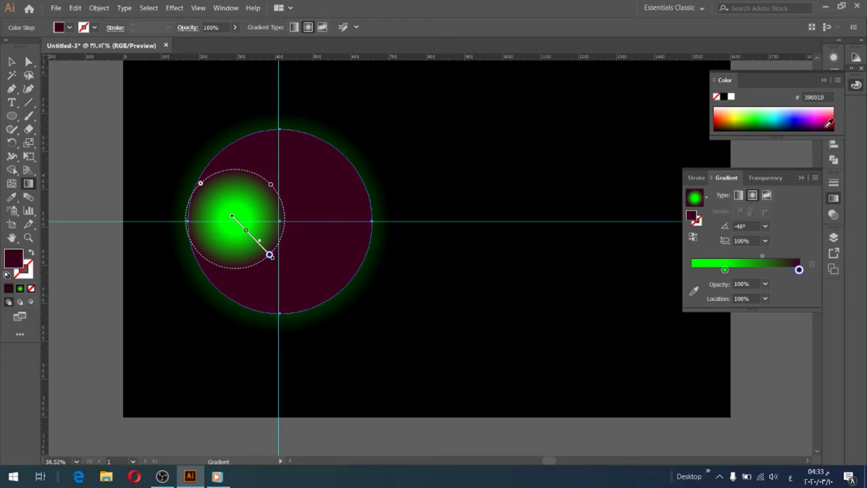
left_click_drag(827, 122, 835, 124)
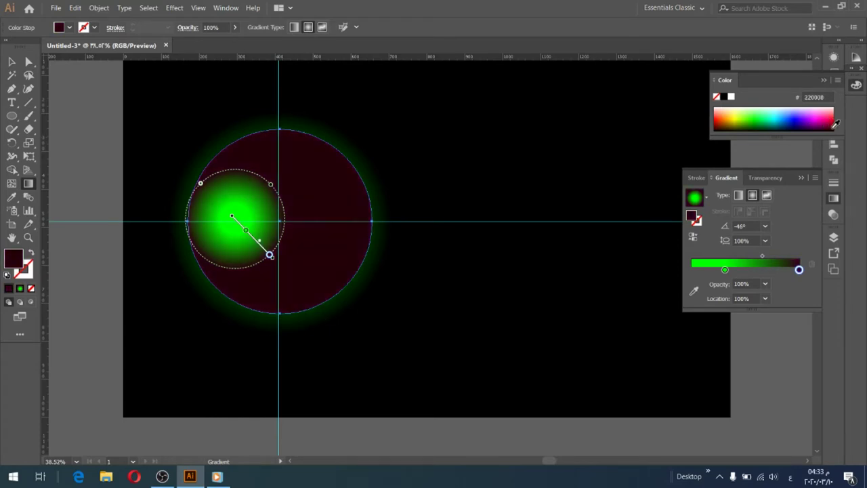
Make the inner stop dark brown and spread it out to about 66%
left_click(725, 269)
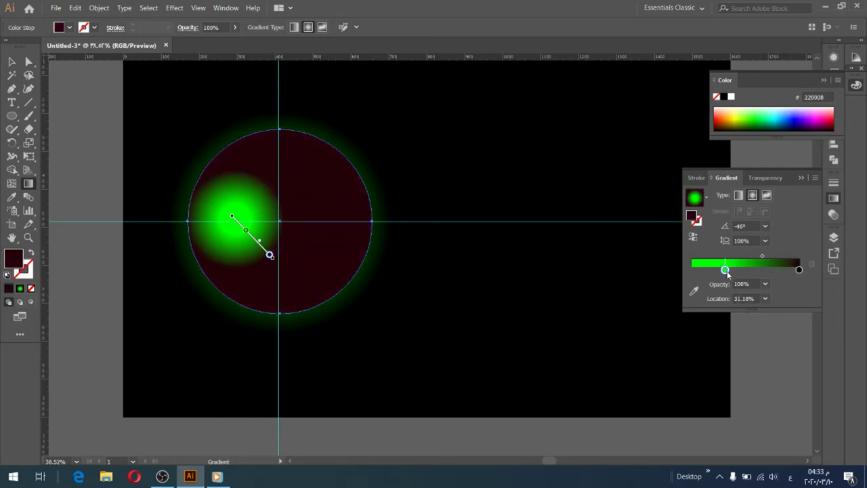
left_click(693, 292)
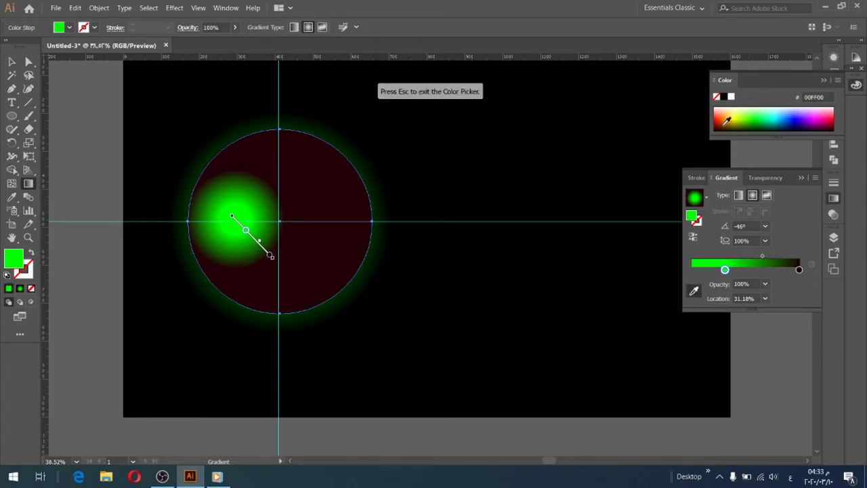
left_click(722, 122)
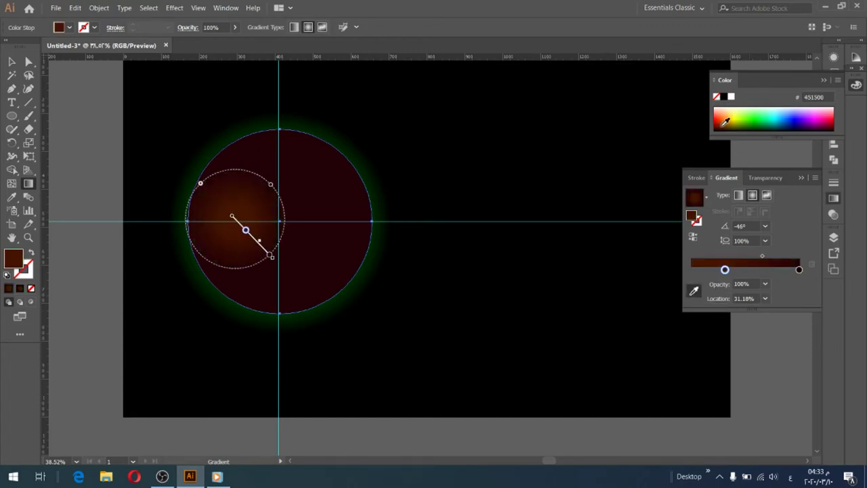
left_click(727, 122)
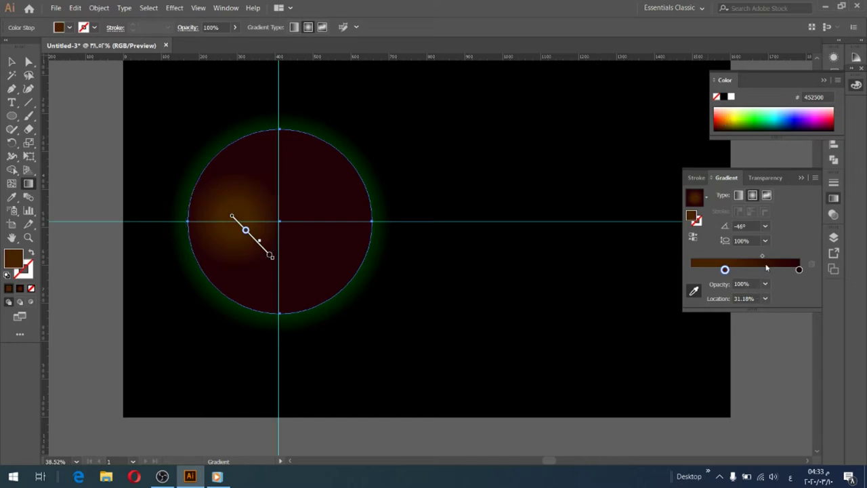
left_click_drag(762, 258, 779, 257)
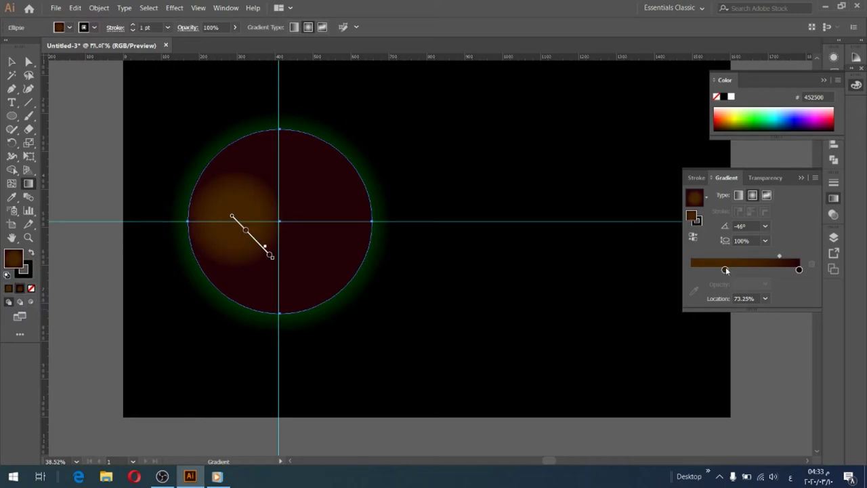
left_click_drag(780, 257, 790, 257)
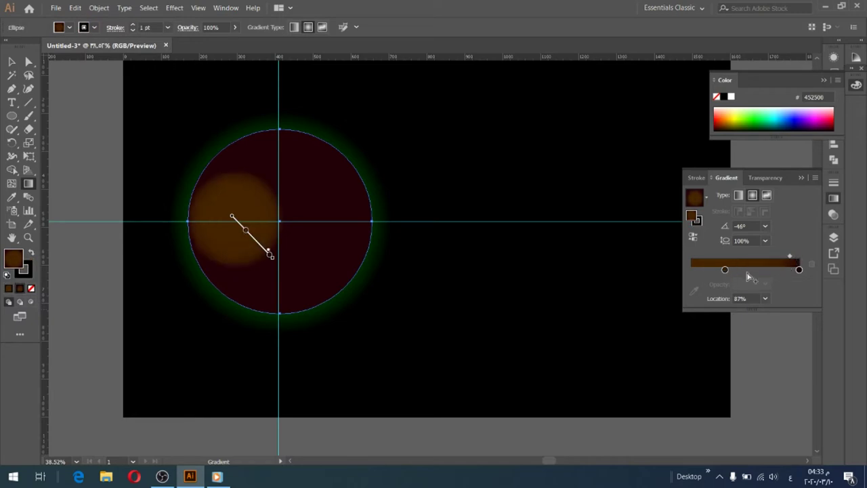
mouse_move(724, 269)
left_mouse_down()
mouse_move(793, 269)
mouse_move(762, 269)
left_mouse_up()
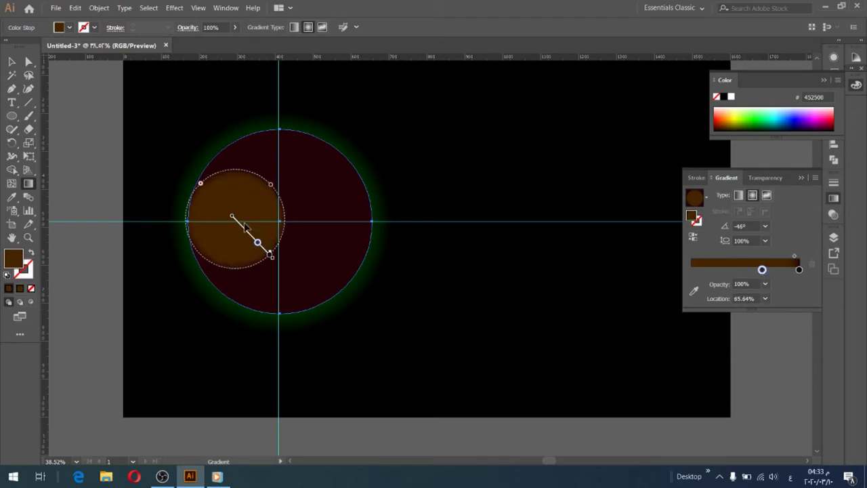
mouse_move(270, 253)
left_mouse_down()
mouse_move(274, 220)
mouse_move(289, 221)
left_mouse_up()
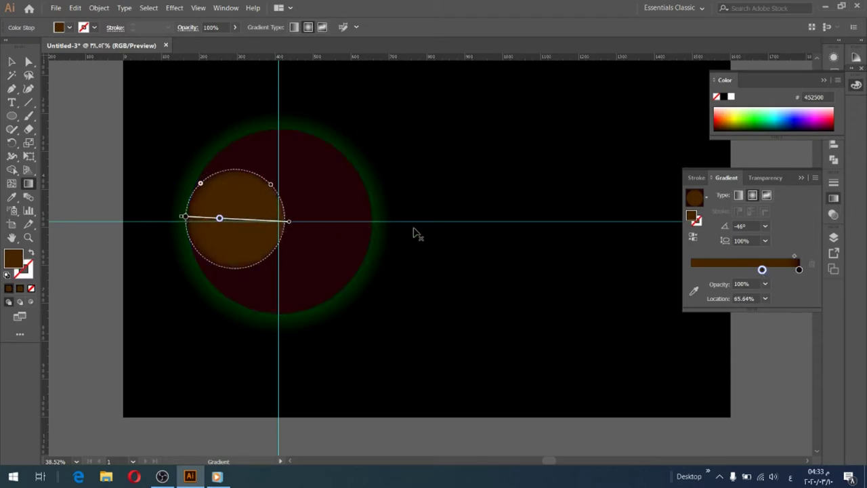
Keep the gradient radial and delete the extra colour stop
left_click(738, 195)
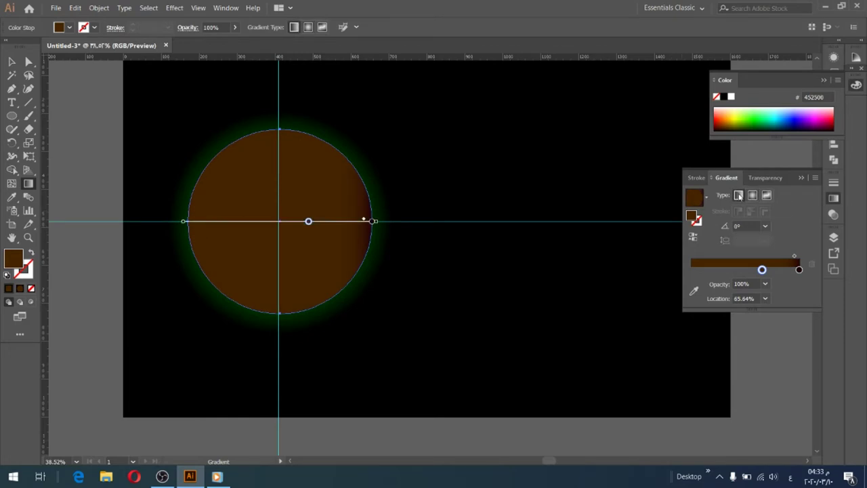
left_click(751, 196)
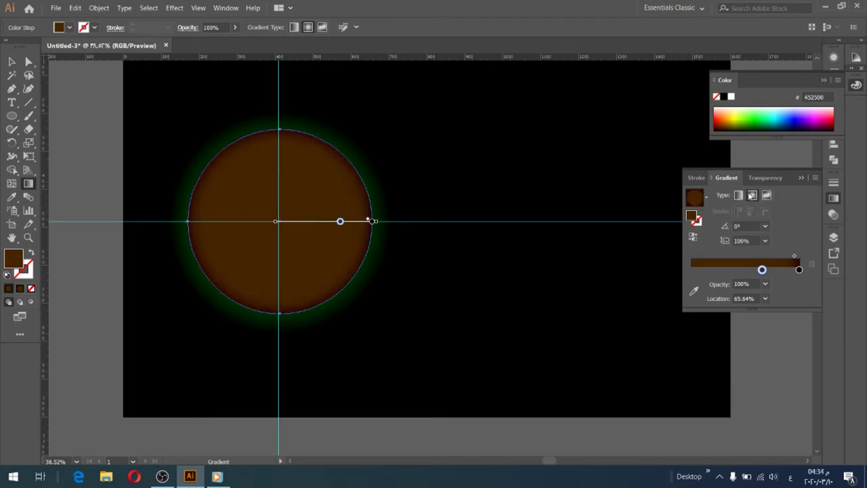
left_click(799, 269)
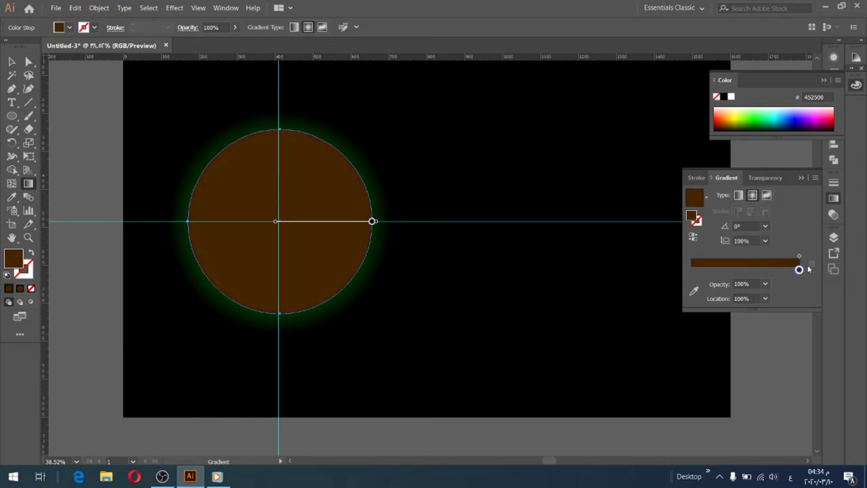
Make the radial gradient run from brown #451900 at 12.21% to black at the rim
key("v")
left_click(723, 97)
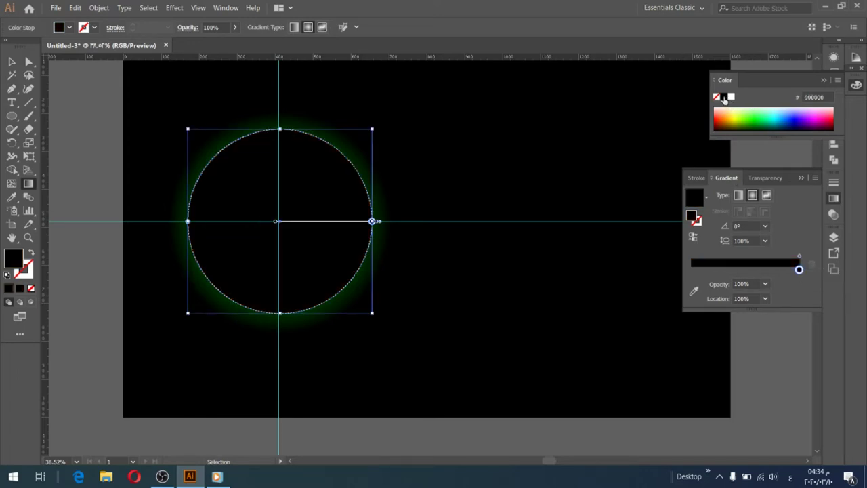
key("g")
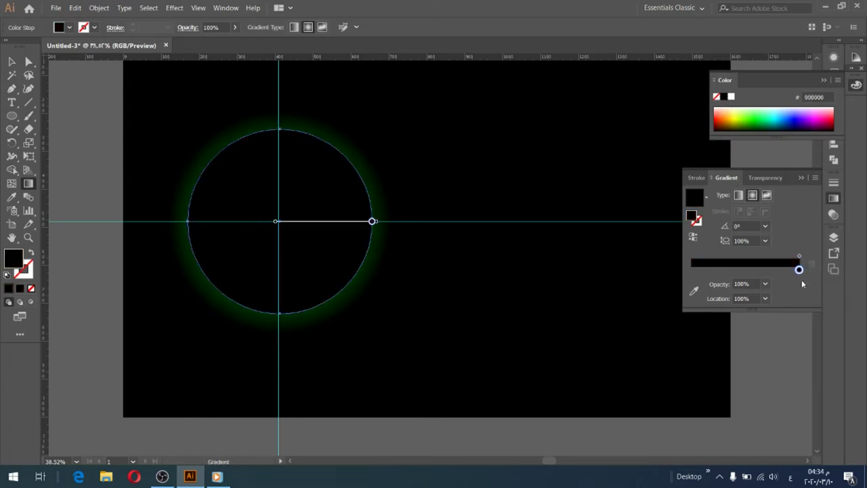
left_click(738, 195)
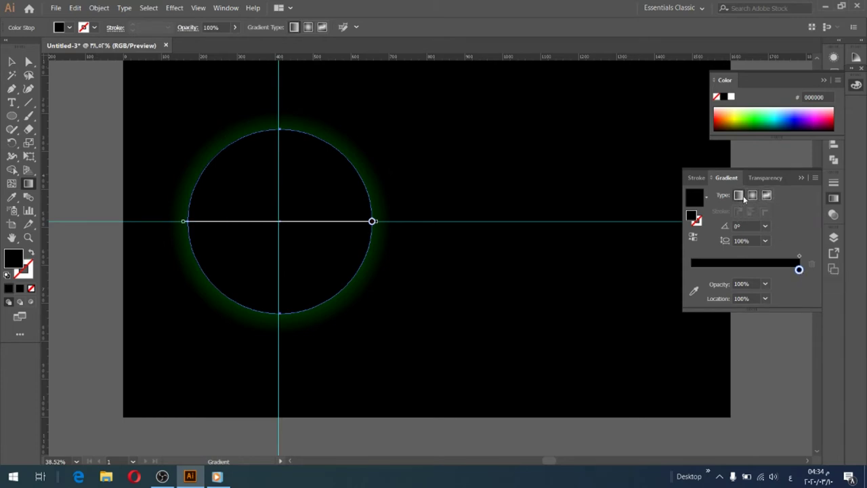
left_click(752, 195)
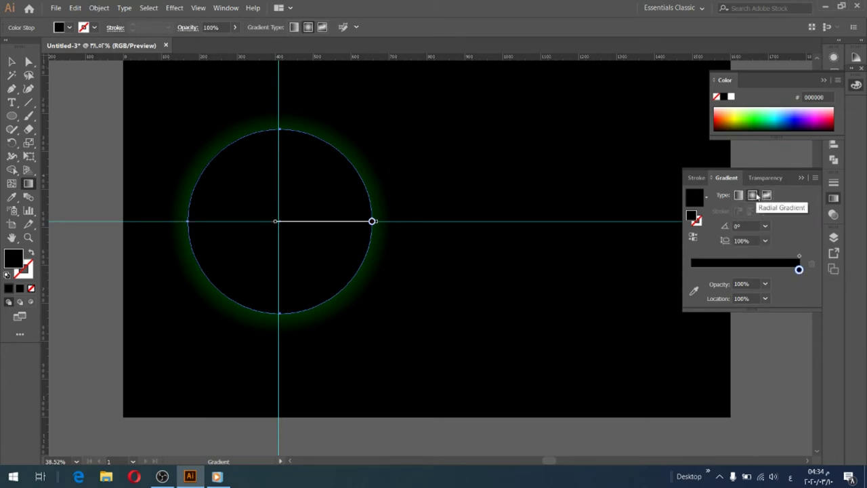
left_click_drag(799, 269, 705, 270)
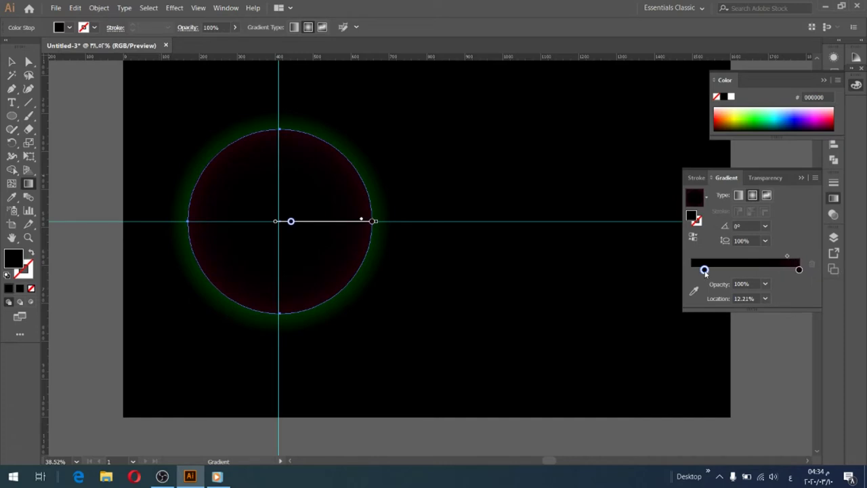
left_click(722, 125)
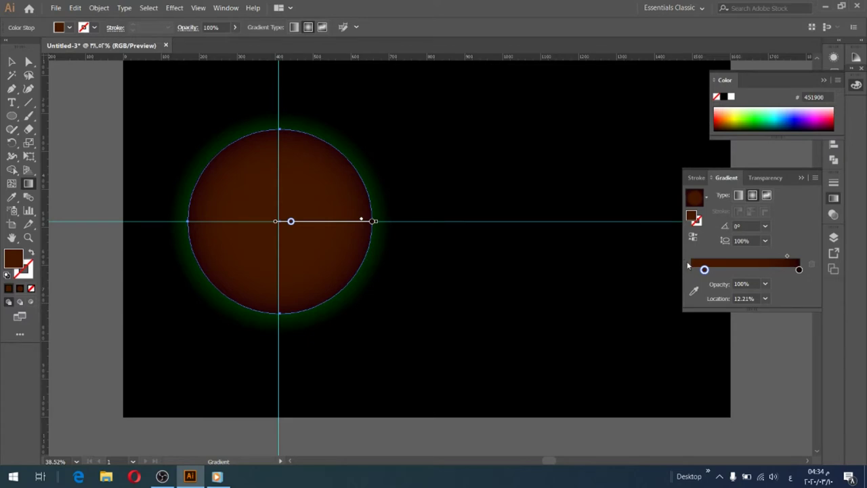
left_click(12, 115)
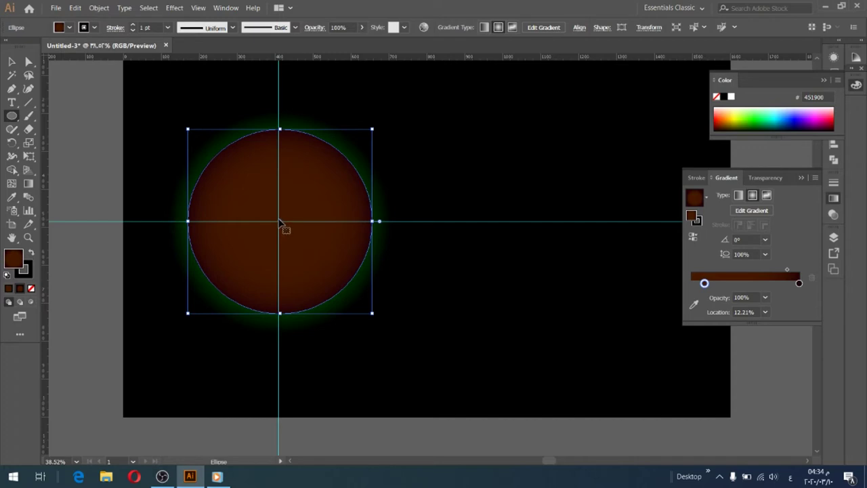
Draw a larger circle out from the planet's centre and start recolouring its gradient stops
left_click_drag(280, 223, 336, 317)
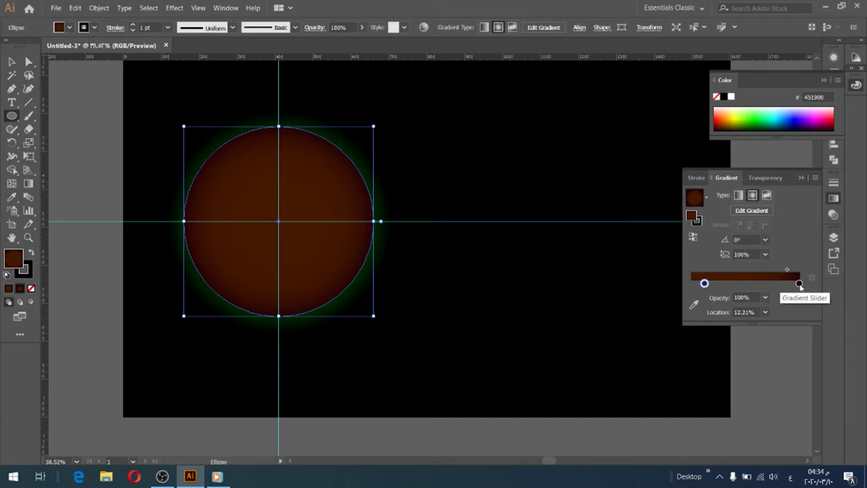
left_click(799, 283)
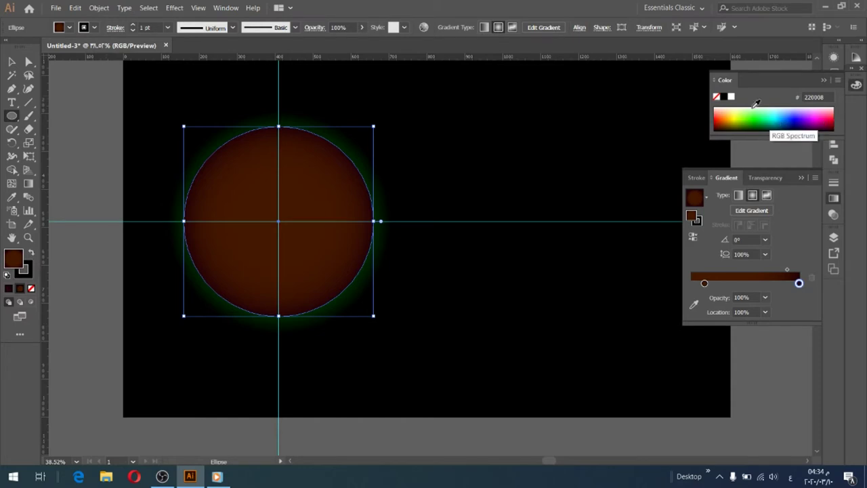
left_click(704, 283)
left_click(698, 309)
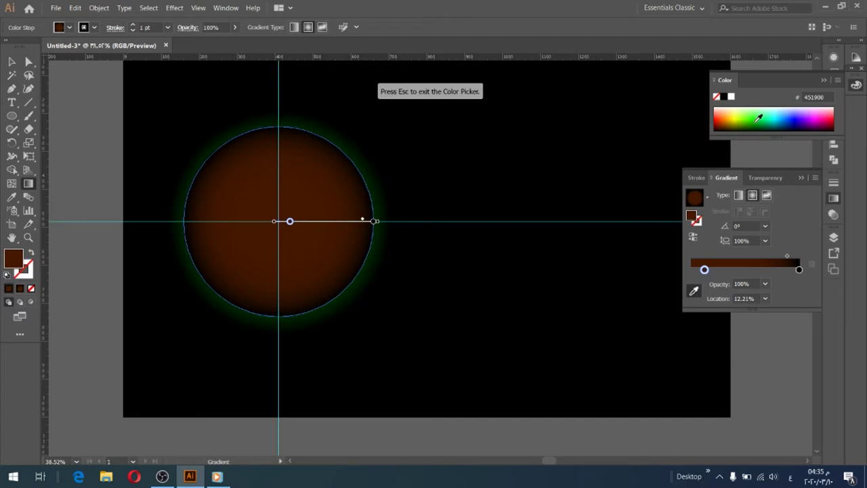
Make the inner gradient stop white and add a new colour stop to the gradient
left_click(772, 104)
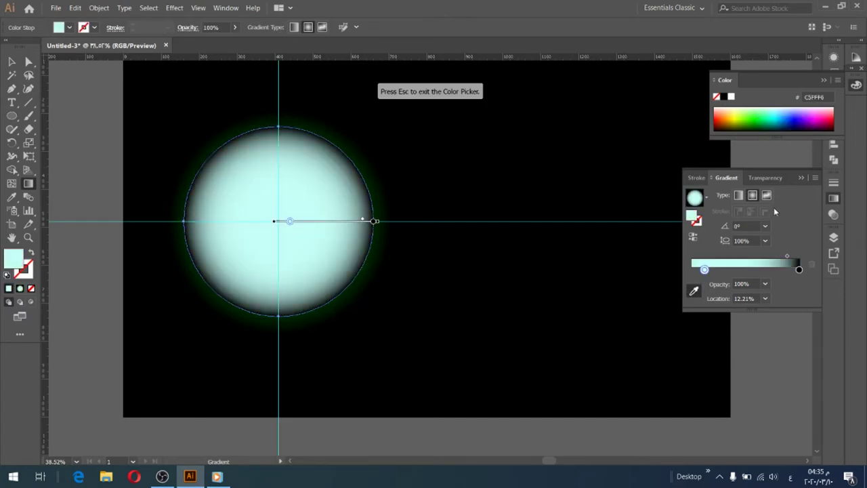
left_click(731, 97)
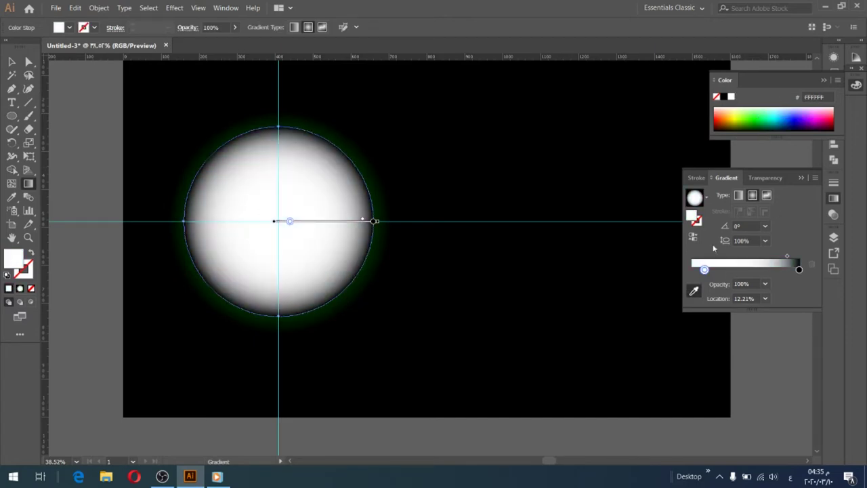
left_click_drag(704, 269, 785, 269)
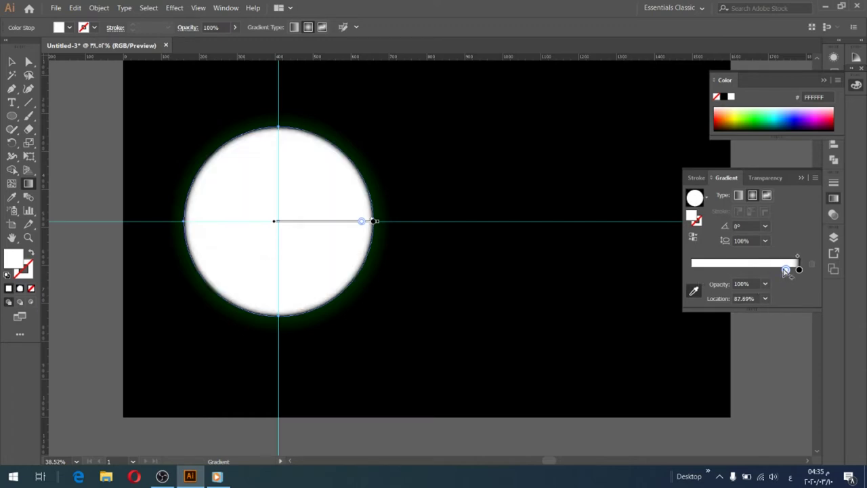
mouse_move(785, 270)
left_mouse_down()
mouse_move(711, 270)
mouse_move(781, 269)
mouse_move(743, 269)
left_mouse_up()
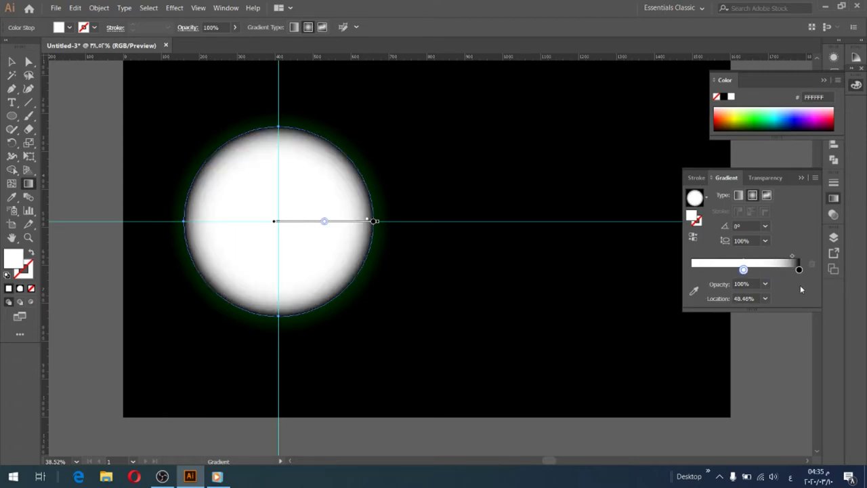
left_click(763, 269)
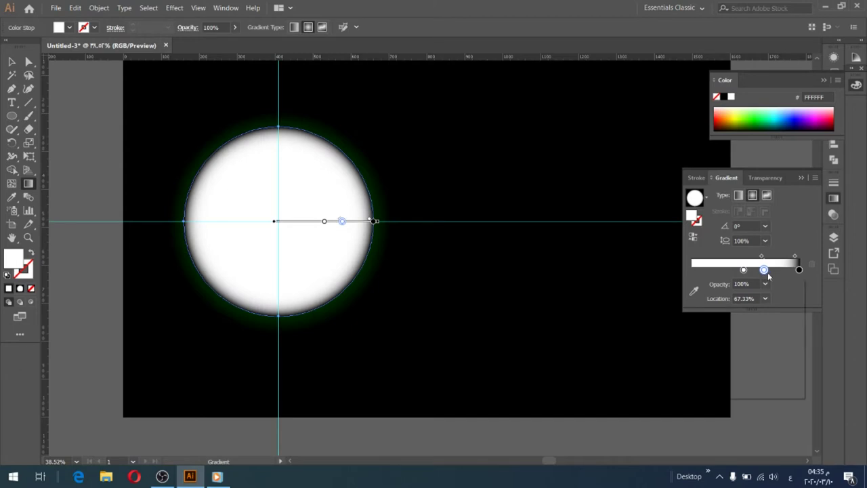
double_click(764, 269)
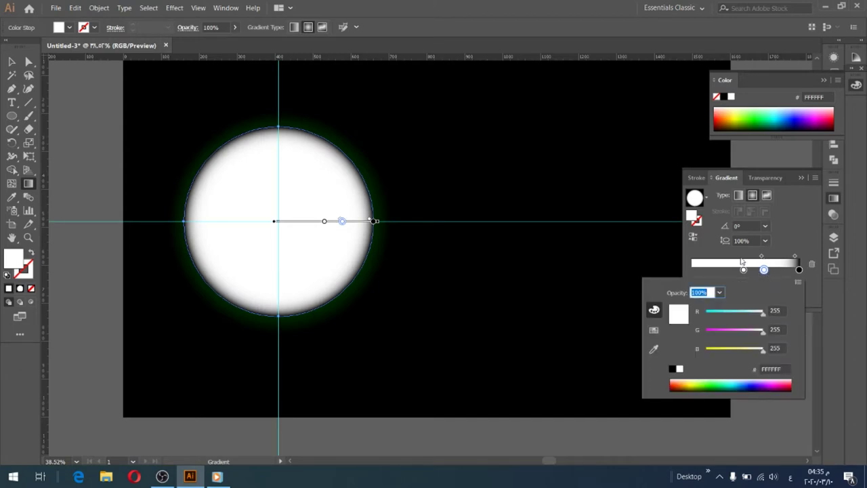
key("Escape")
Colour the new stop blue 0058E7, with stops at about 83% and 94%
left_click(744, 270)
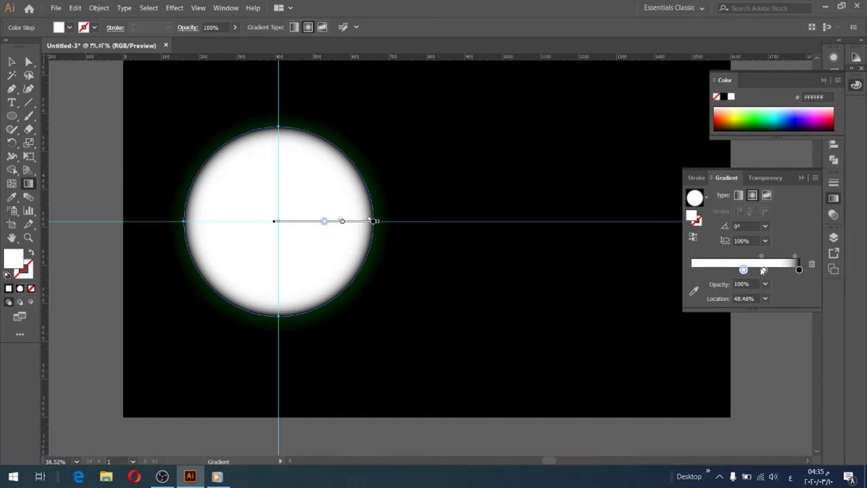
mouse_move(764, 270)
left_mouse_down()
mouse_move(789, 271)
mouse_move(746, 271)
left_mouse_up()
left_click(788, 115)
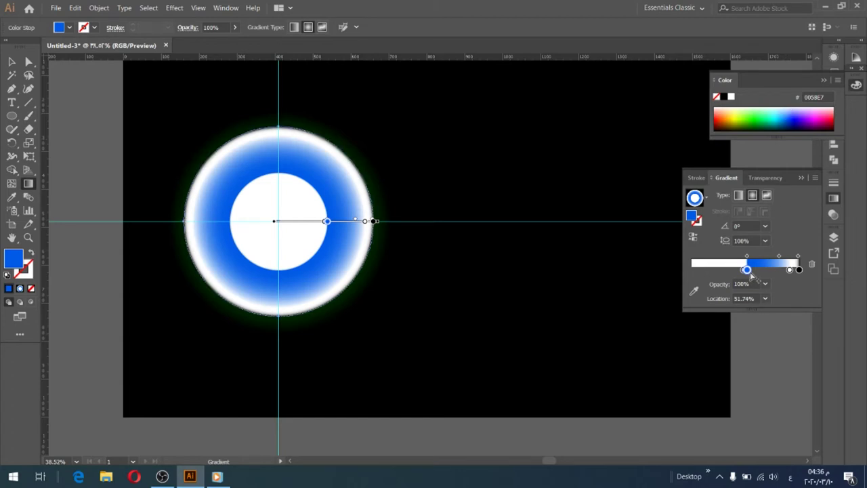
mouse_move(745, 269)
left_mouse_down()
mouse_move(775, 269)
mouse_move(745, 298)
left_mouse_up()
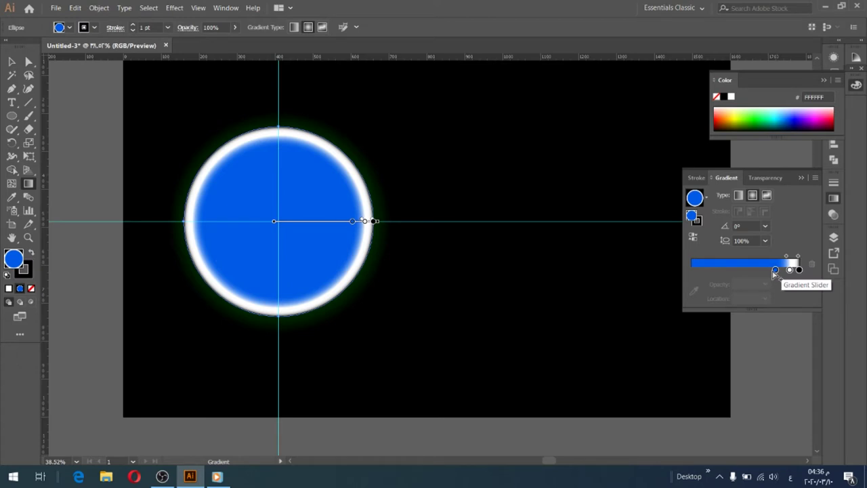
left_click(790, 270)
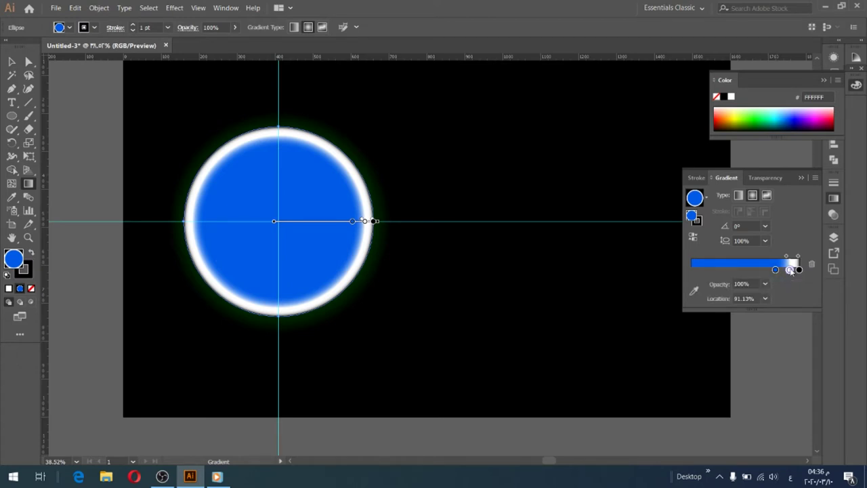
left_click_drag(776, 269, 780, 270)
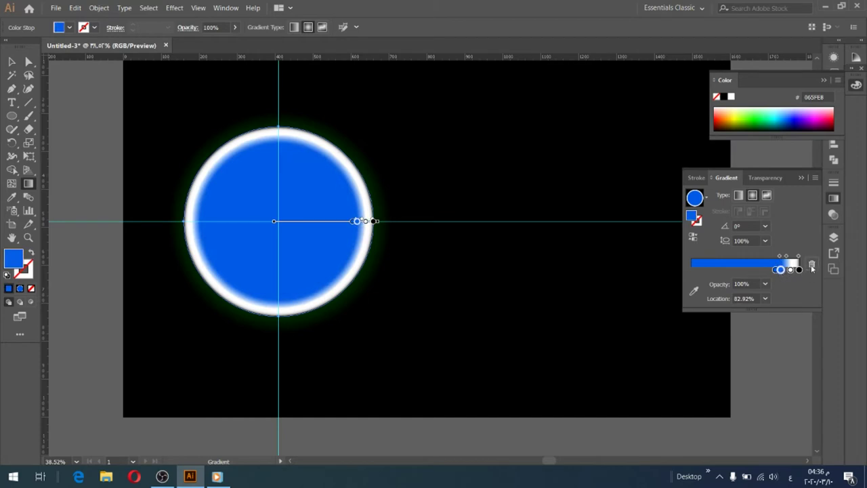
left_click_drag(780, 269, 776, 270)
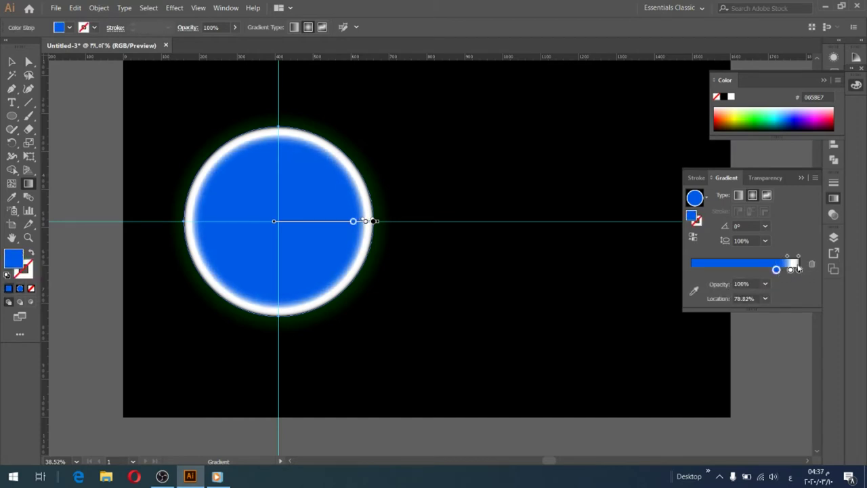
left_click_drag(791, 268, 794, 269)
left_click(793, 270)
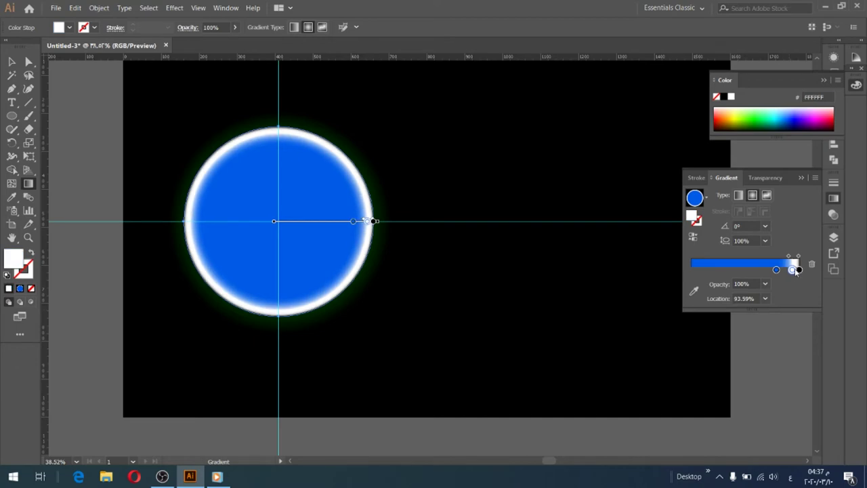
left_click_drag(776, 270, 785, 257)
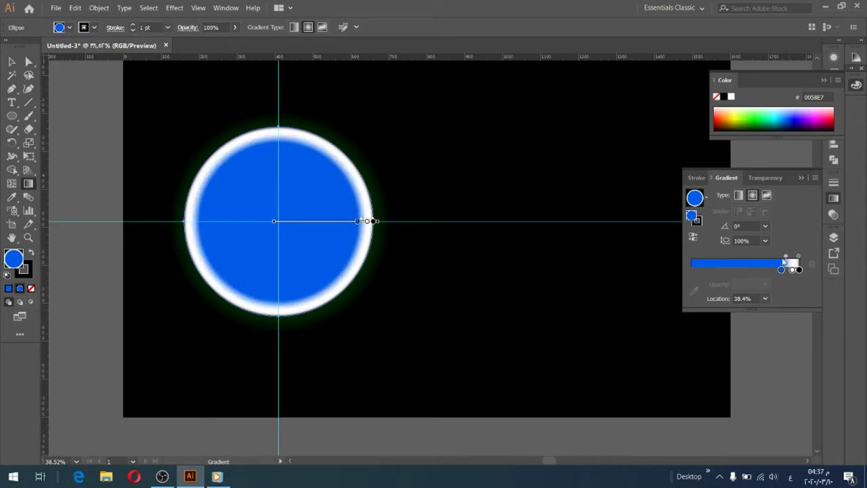
Draw another circle centred on the blue circle, nudged slightly down
key("v")
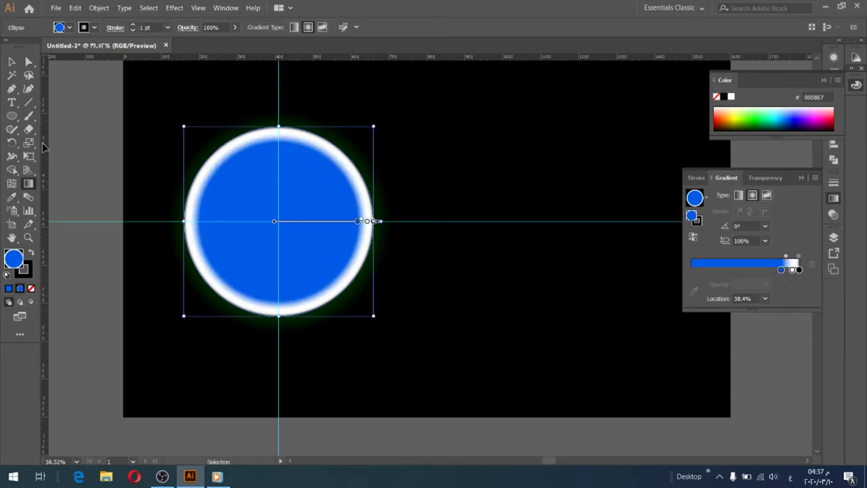
left_click(12, 116)
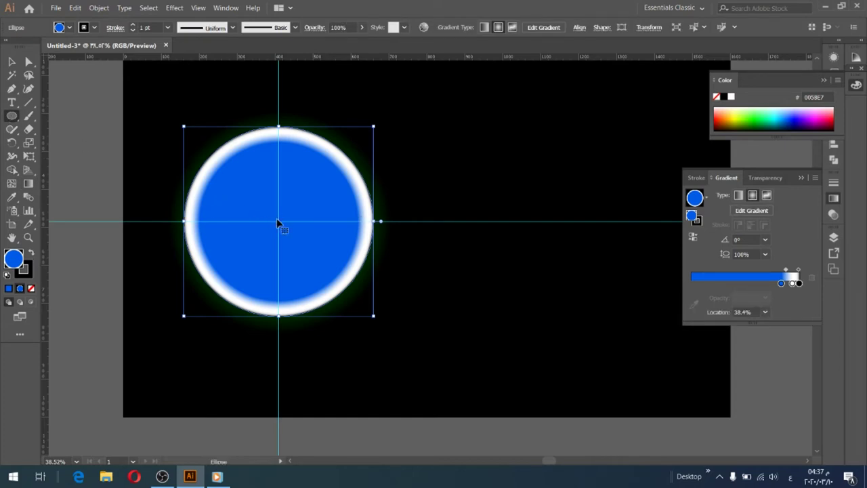
left_click_drag(278, 225, 281, 227)
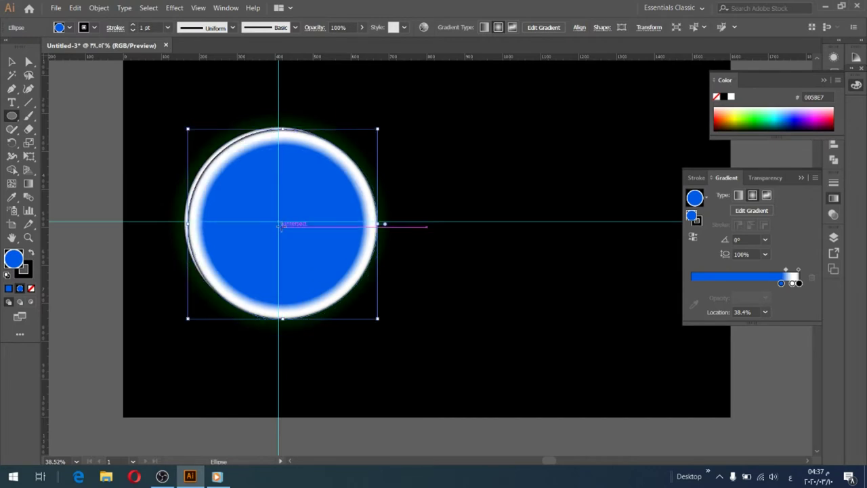
left_click_drag(281, 227, 276, 223)
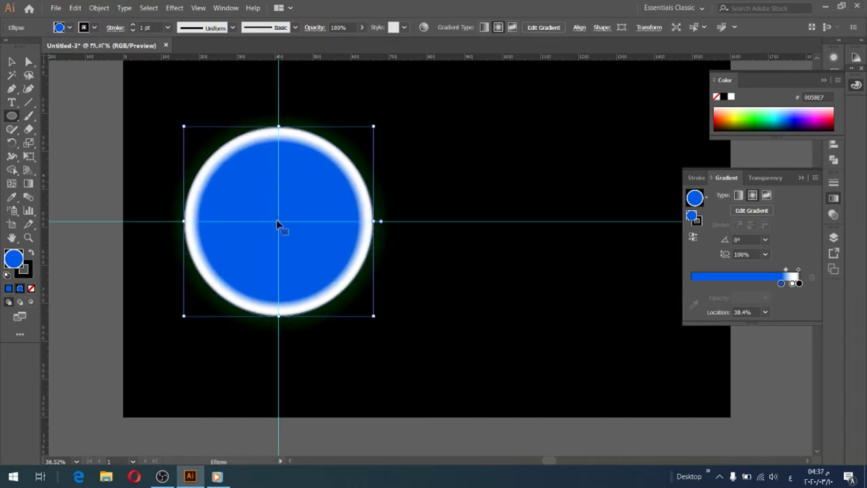
left_click_drag(277, 216, 294, 314)
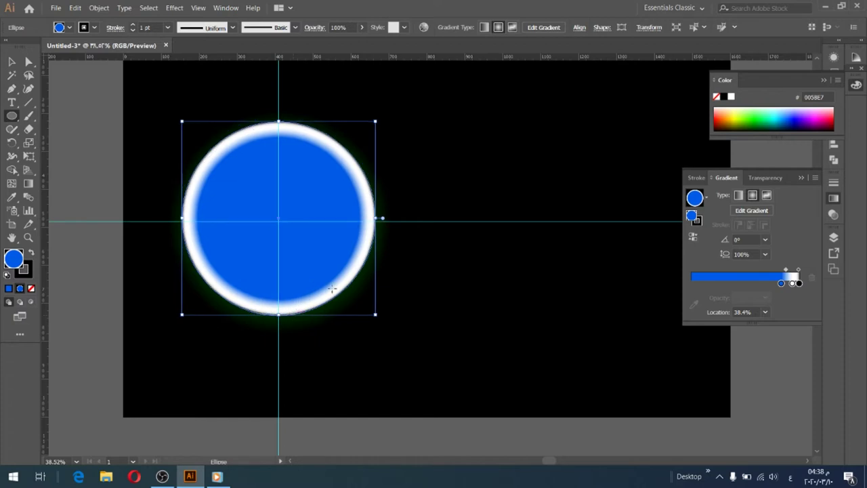
key("Down")
key("Down")
key("Down")
key("Down")
key("Down")
key("Down")
key("Down")
key("Down")
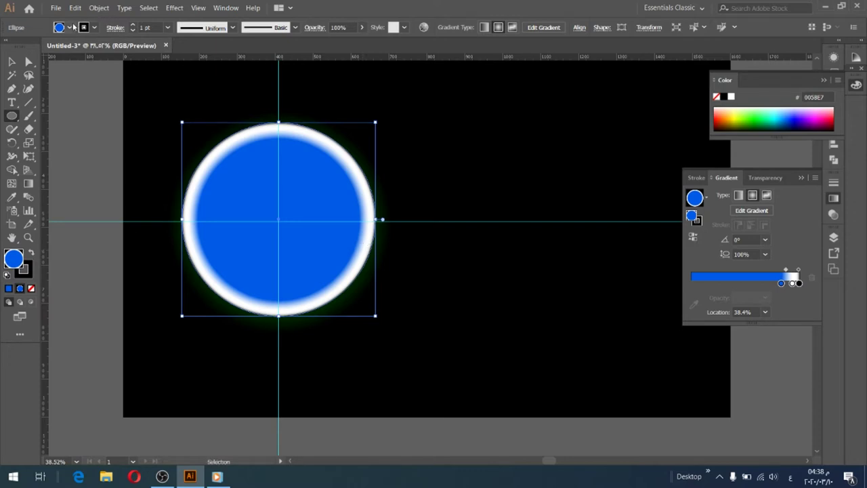
Remove the new circle's stroke and give it a solid black fill
left_click(94, 27)
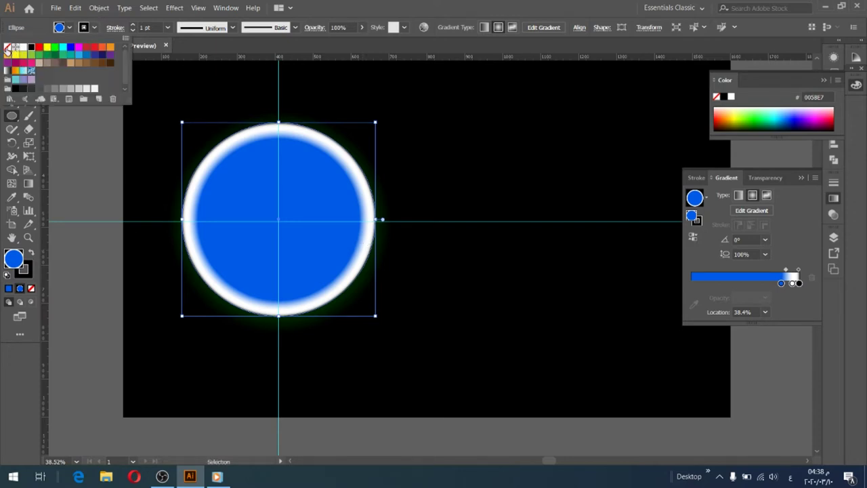
left_click(6, 47)
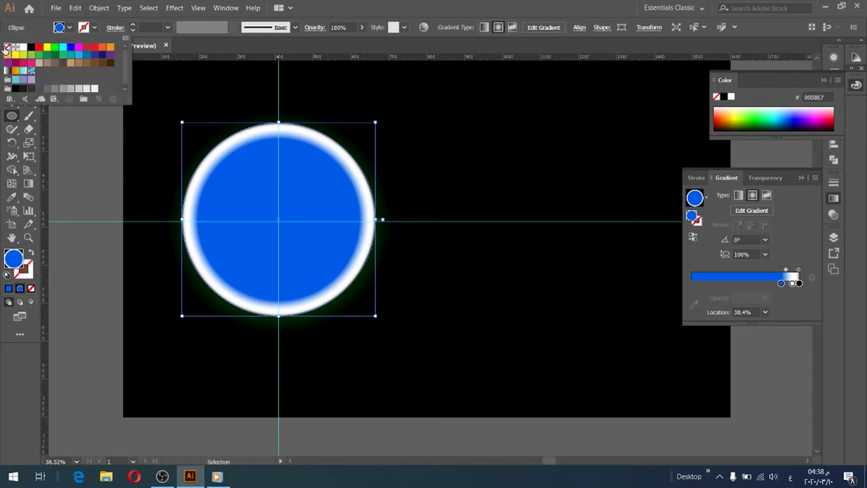
left_click(70, 27)
left_click(31, 49)
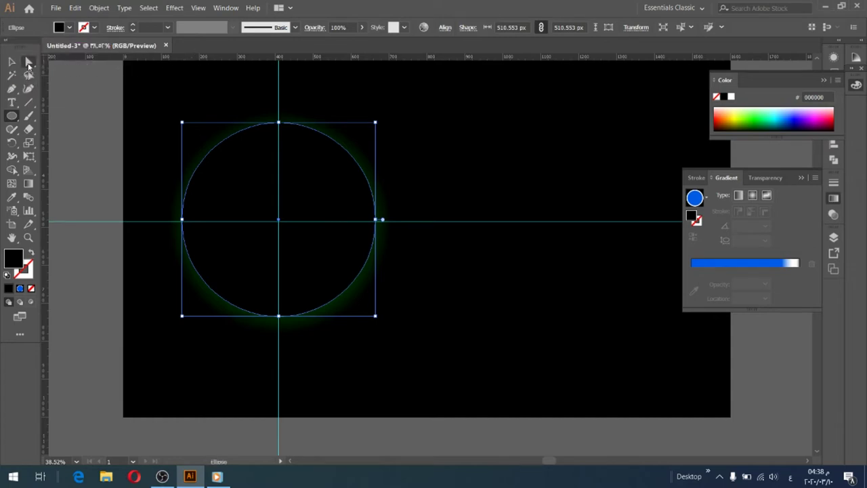
left_click(28, 62)
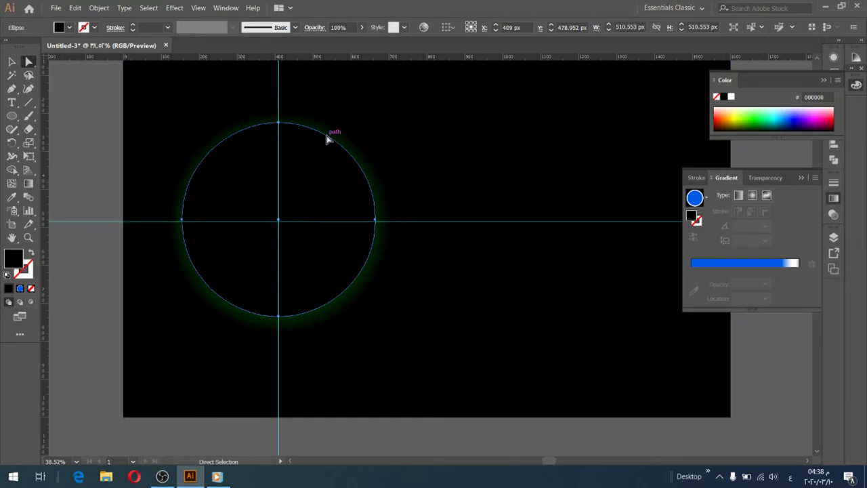
Rotate the black circle 45° and pull its upper-right anchor down-left to expose the crescent
left_click(11, 62)
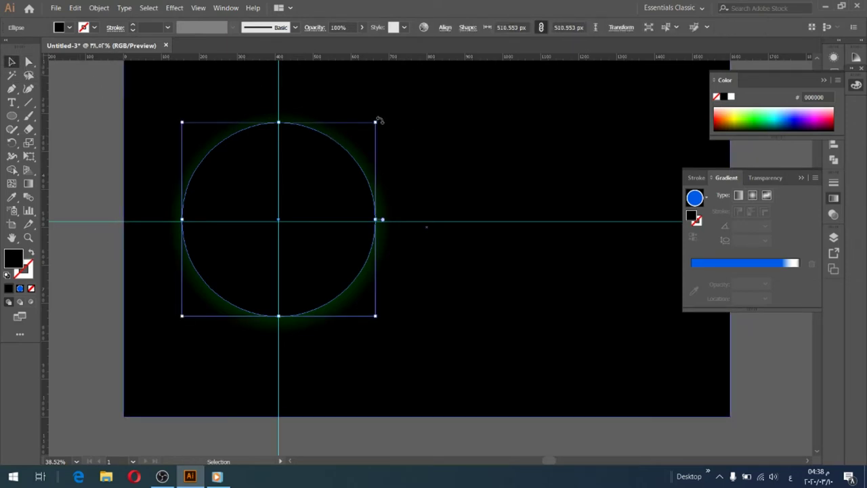
left_click_drag(380, 120, 396, 218)
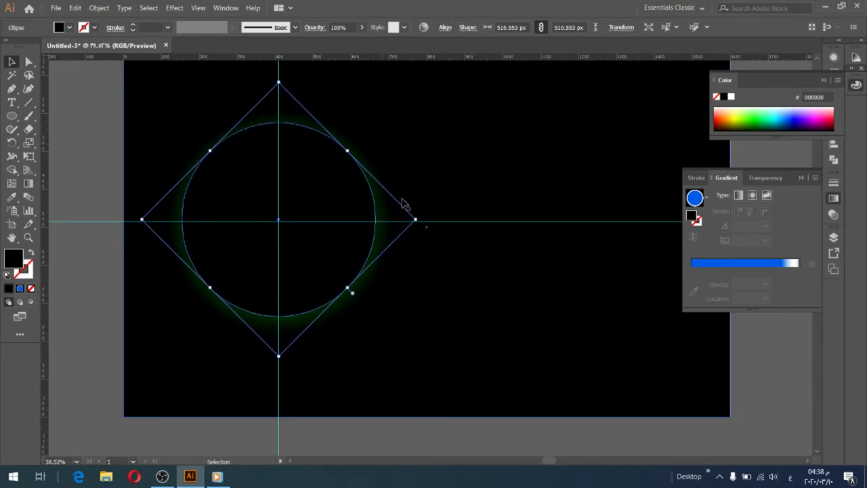
left_click(28, 61)
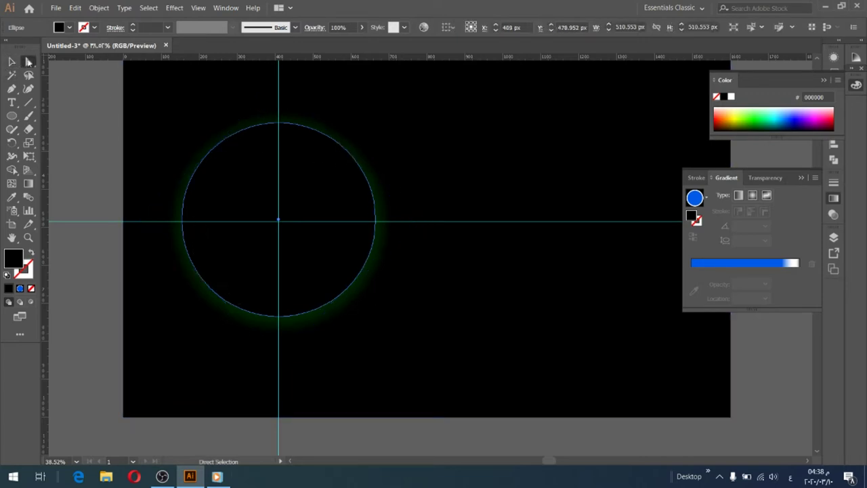
left_click(345, 153)
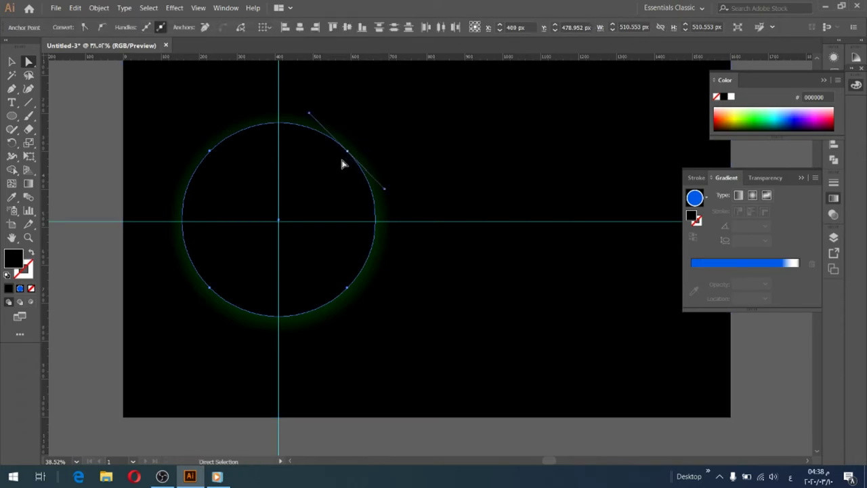
left_click(348, 154)
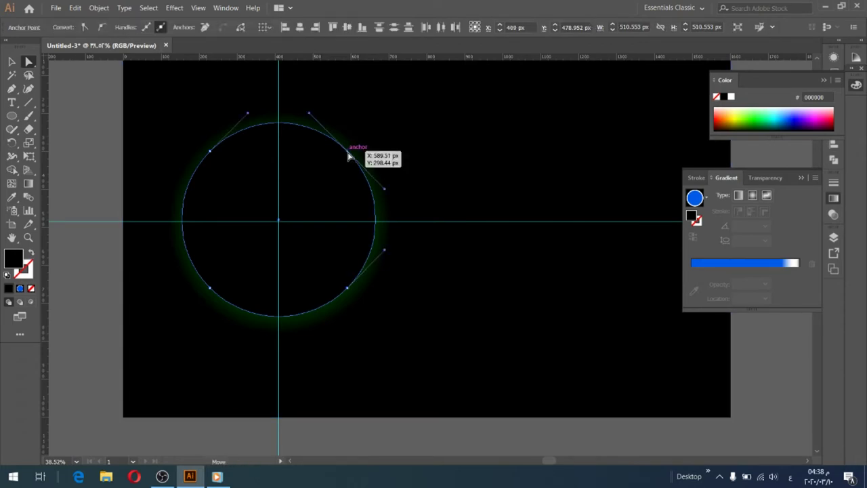
left_click_drag(348, 156, 333, 161)
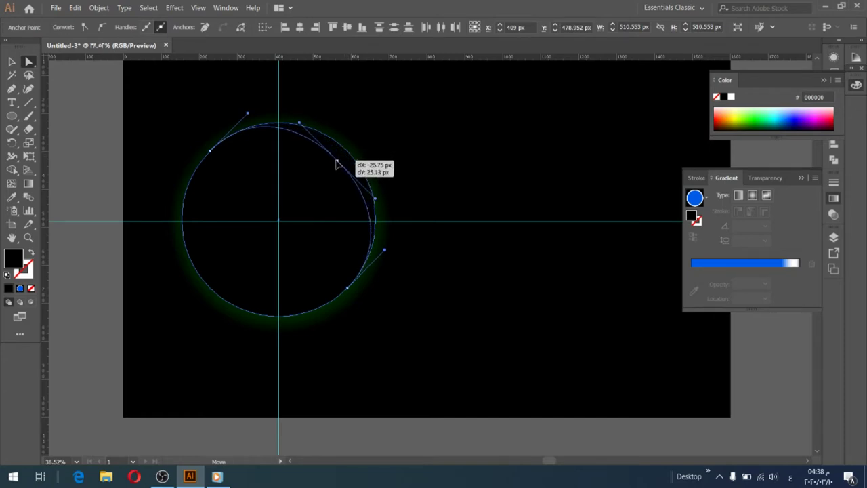
left_click_drag(334, 164, 331, 168)
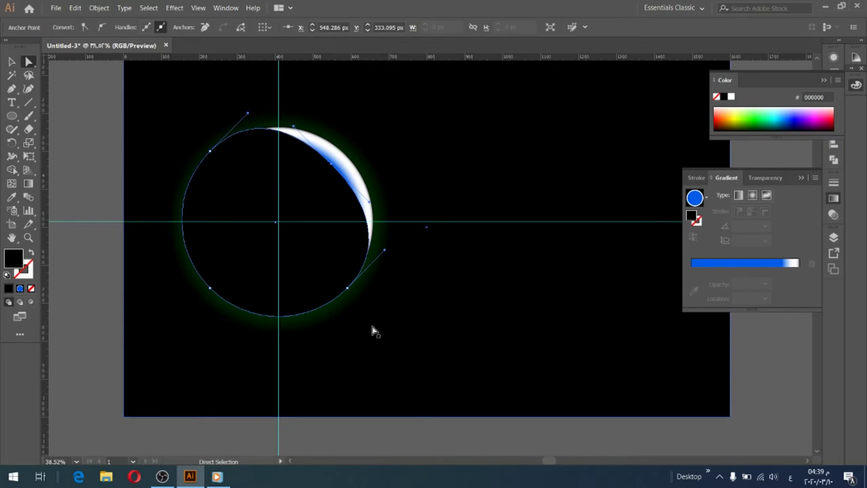
key("v")
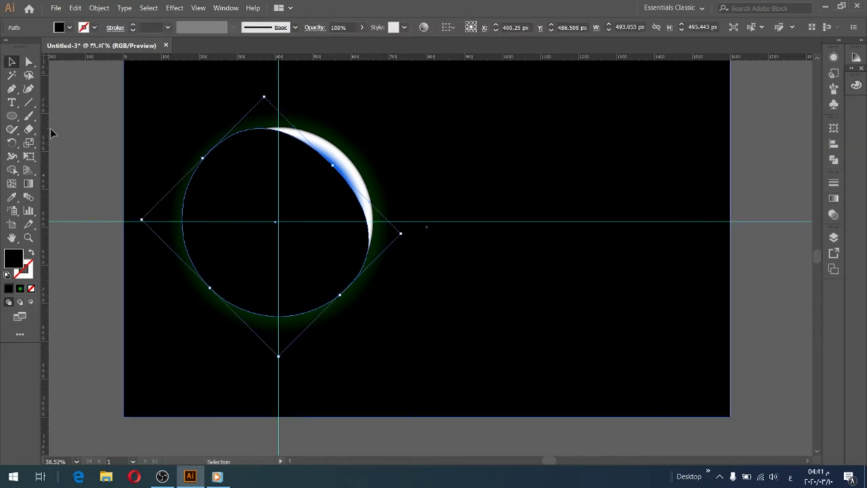
Add two gradient mesh points and move the central one up toward the crescent
left_click(12, 185)
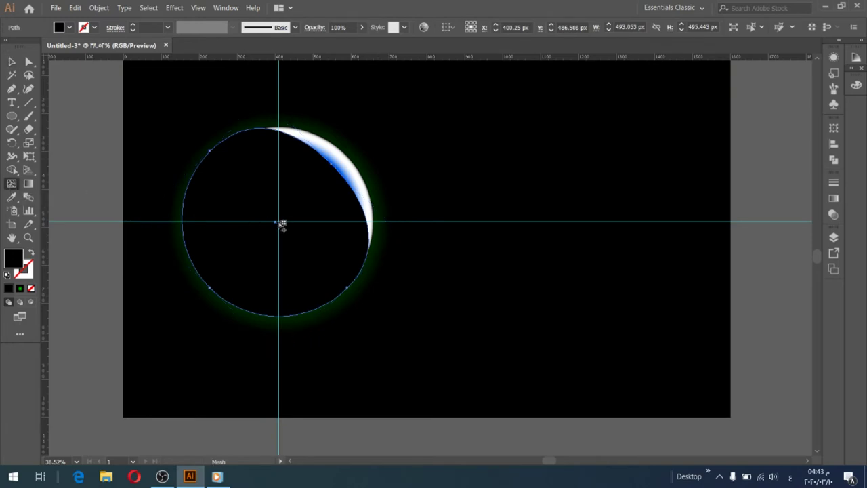
left_click(282, 222)
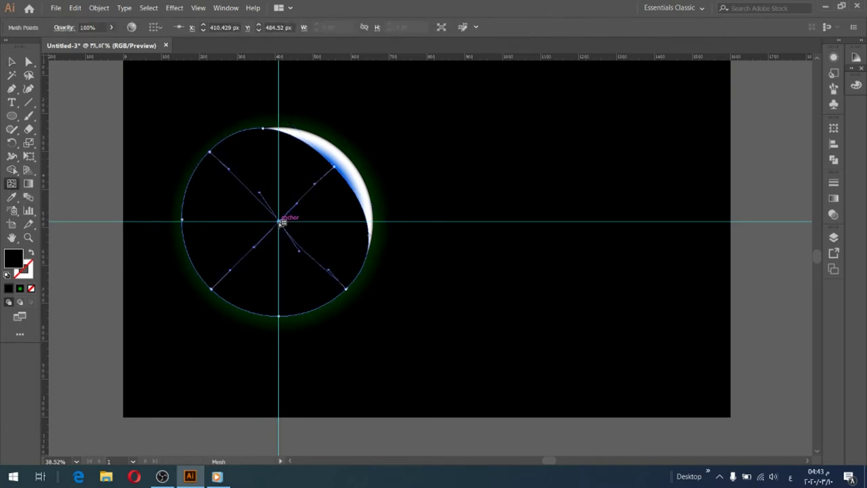
left_click(253, 249)
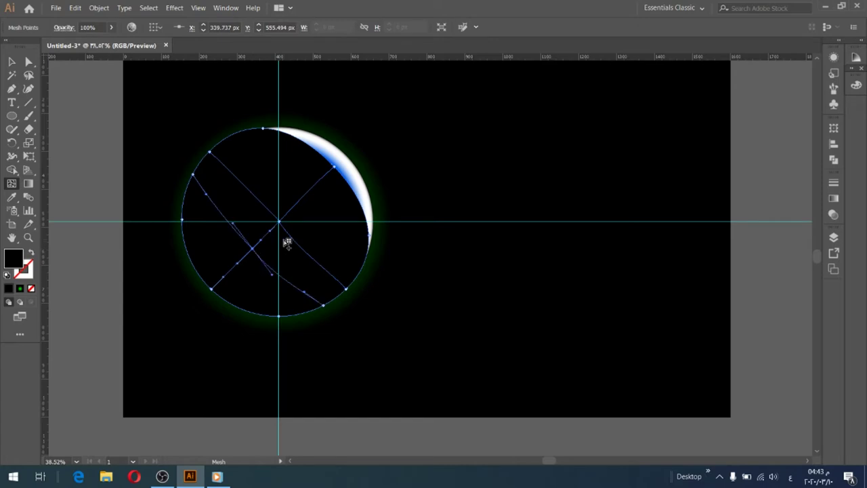
left_click(28, 61)
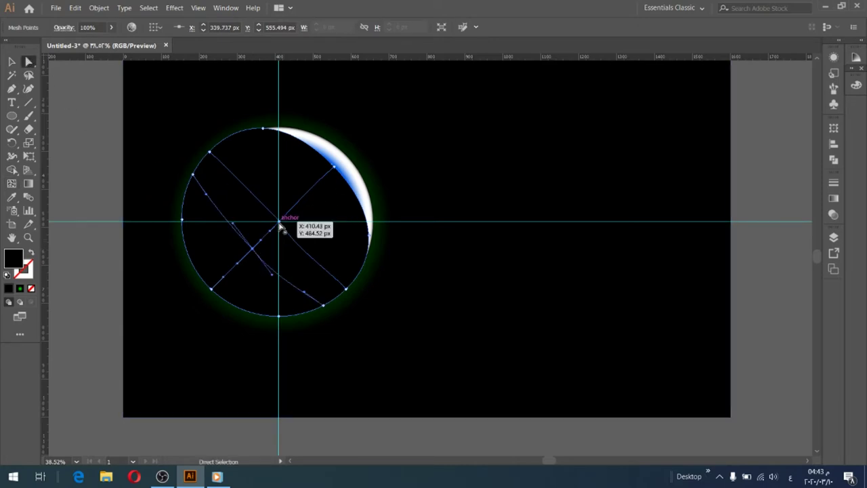
left_click_drag(279, 224, 325, 179)
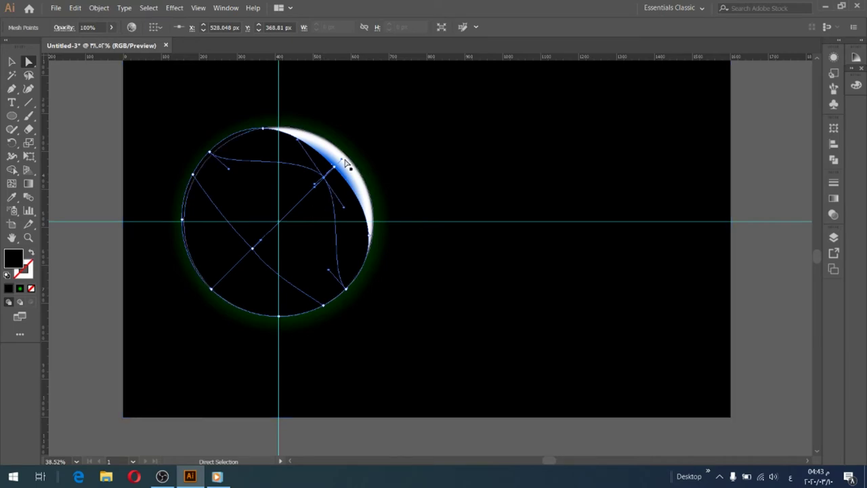
left_click_drag(342, 163, 328, 178)
left_click(252, 251)
left_click_drag(253, 251, 305, 197)
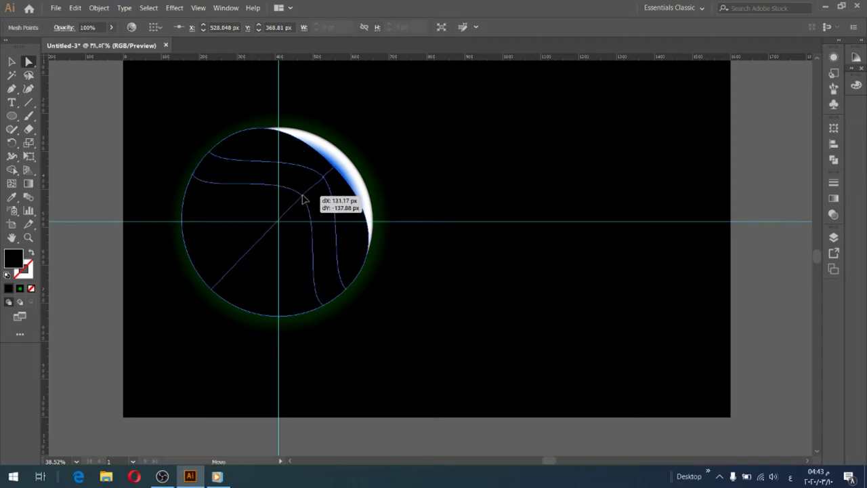
left_click_drag(305, 196, 308, 195)
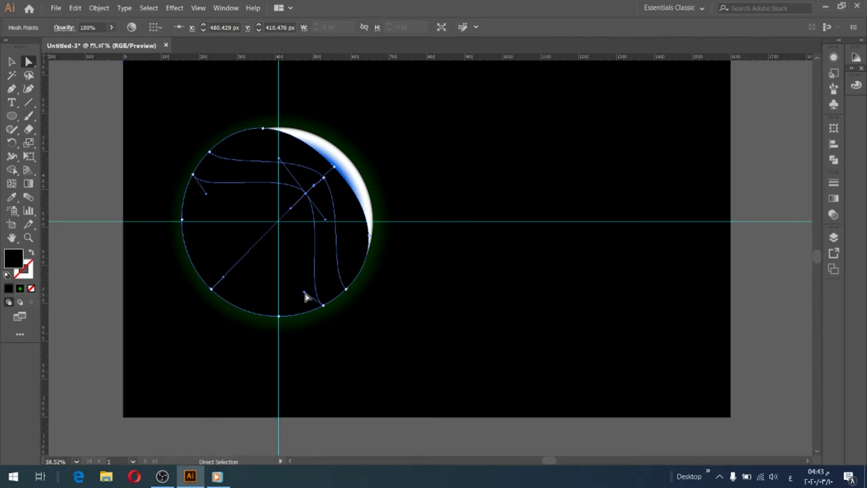
Reshape the mesh points and handles so the mesh lines curve toward the rim
mouse_move(310, 293)
left_mouse_down()
mouse_move(337, 287)
mouse_move(343, 298)
left_mouse_up()
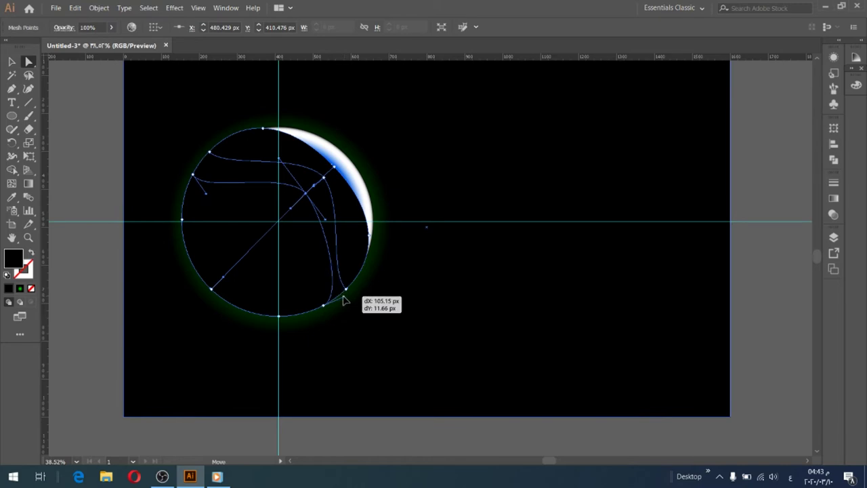
left_click_drag(343, 298, 343, 299)
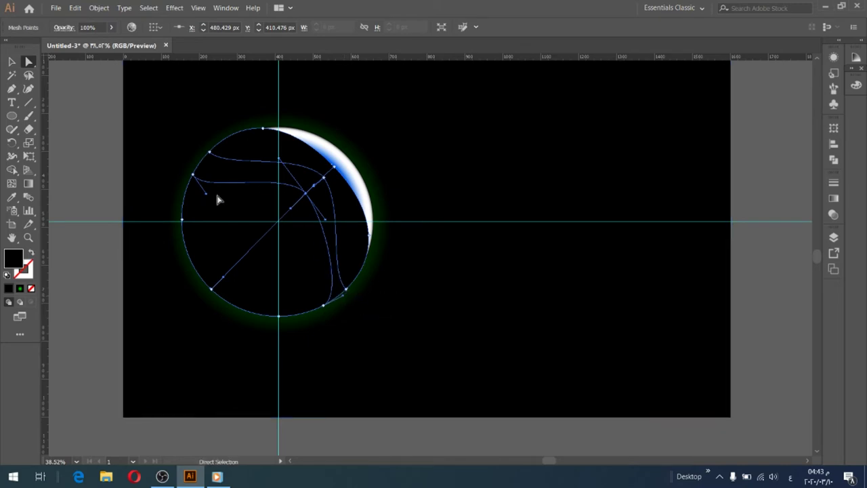
left_click_drag(208, 199, 214, 195)
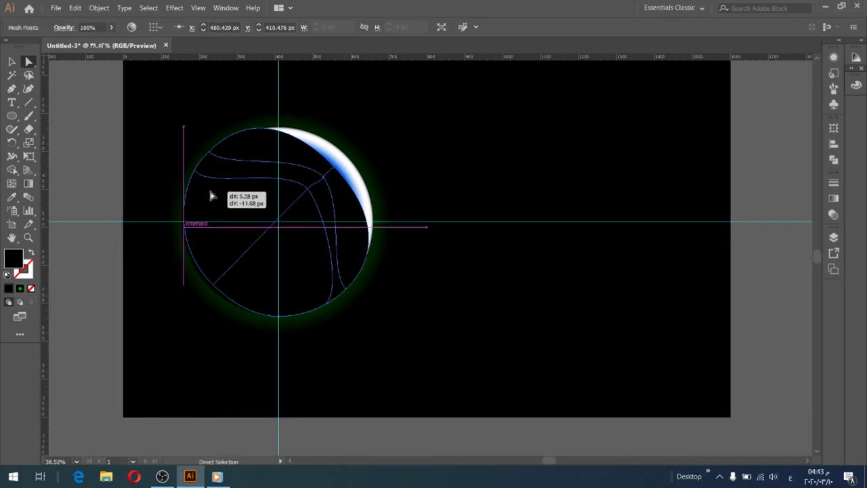
key("ctrl+z")
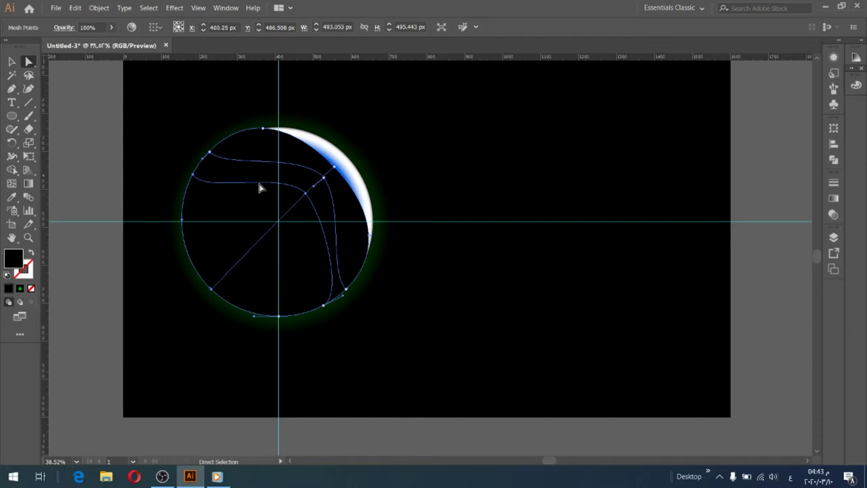
left_click(304, 193)
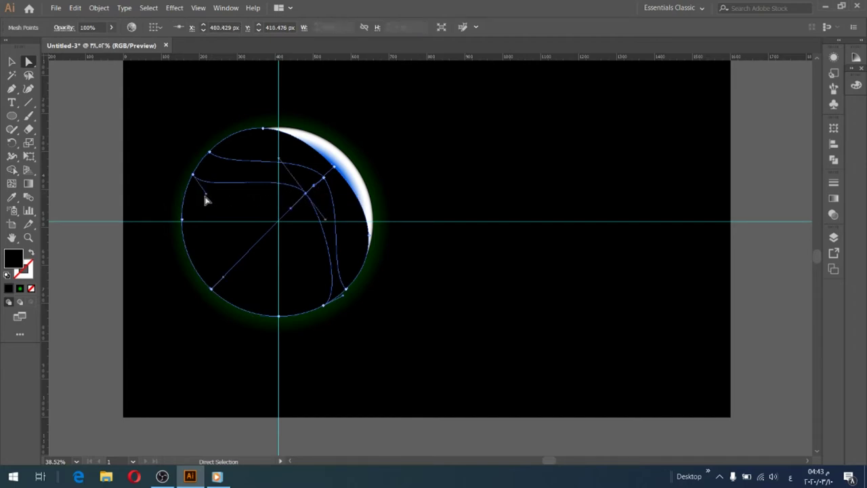
left_click_drag(207, 195, 221, 169)
left_click_drag(328, 188, 325, 180)
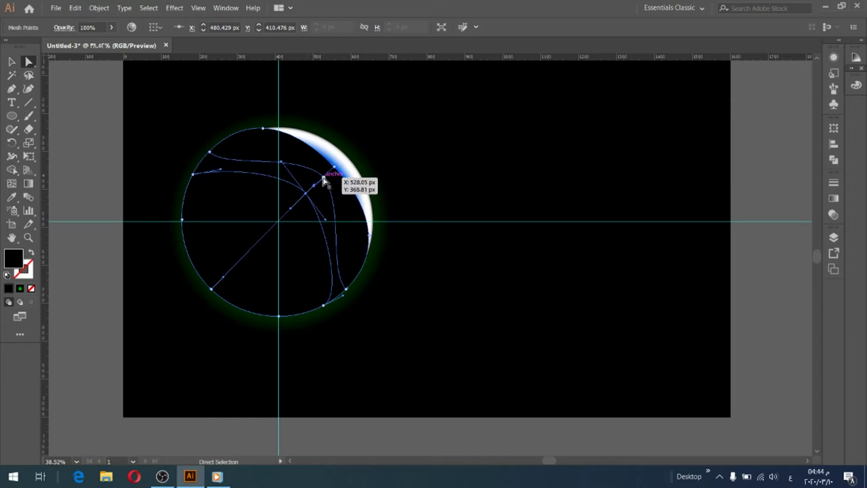
left_click_drag(329, 272, 361, 265)
left_click_drag(235, 168, 255, 143)
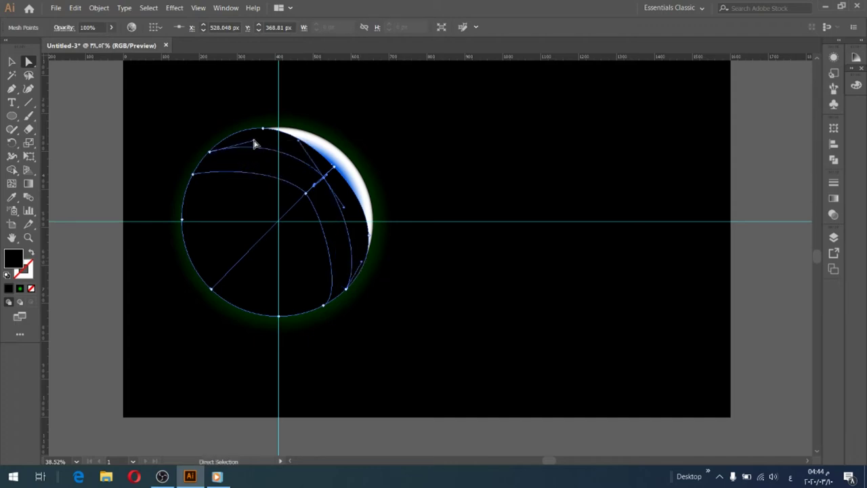
Colour the mesh points near the crescent and at the sphere's top white
left_click(12, 61)
left_click(139, 106)
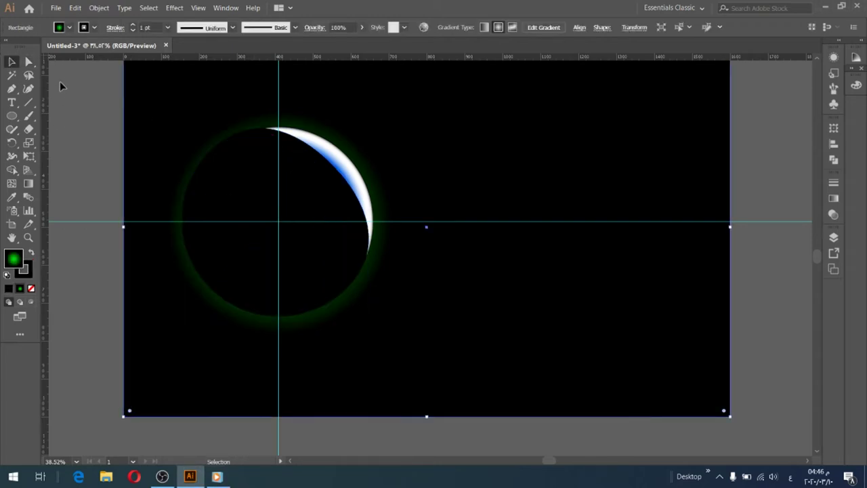
left_click(30, 62)
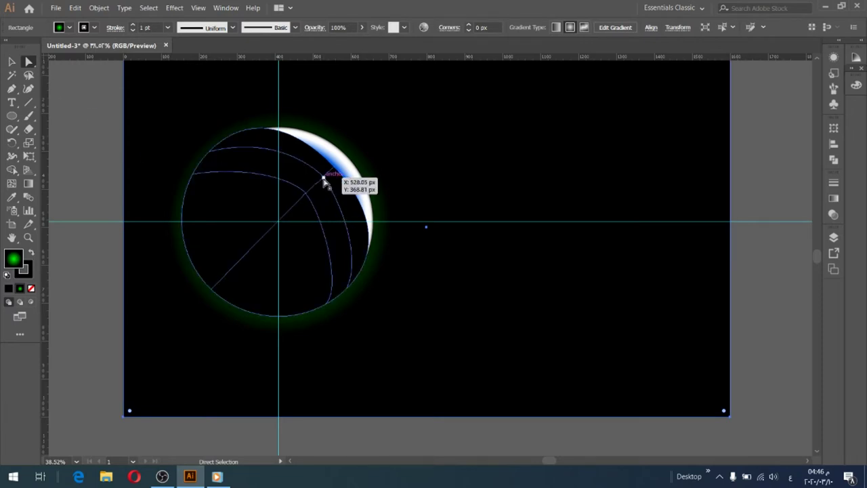
left_click(323, 175)
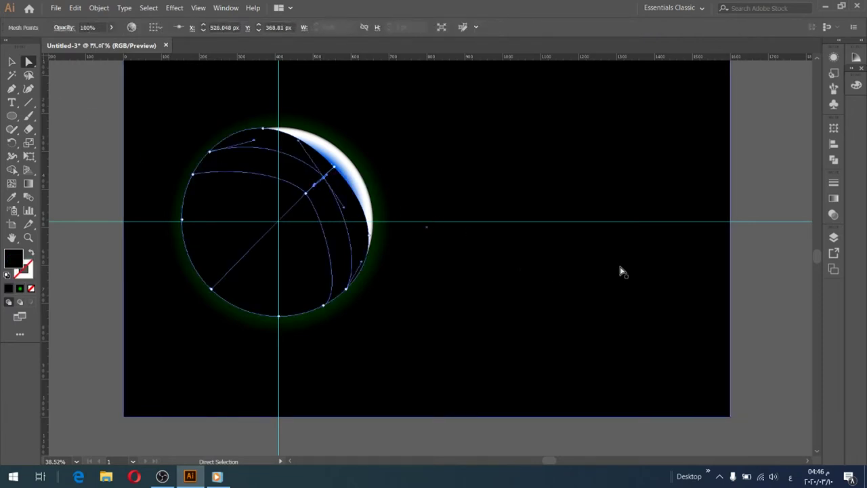
left_click(856, 86)
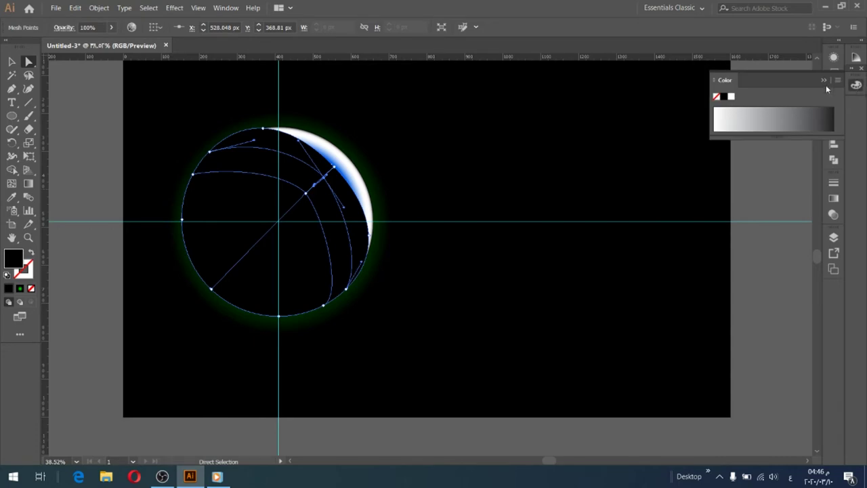
left_click(730, 96)
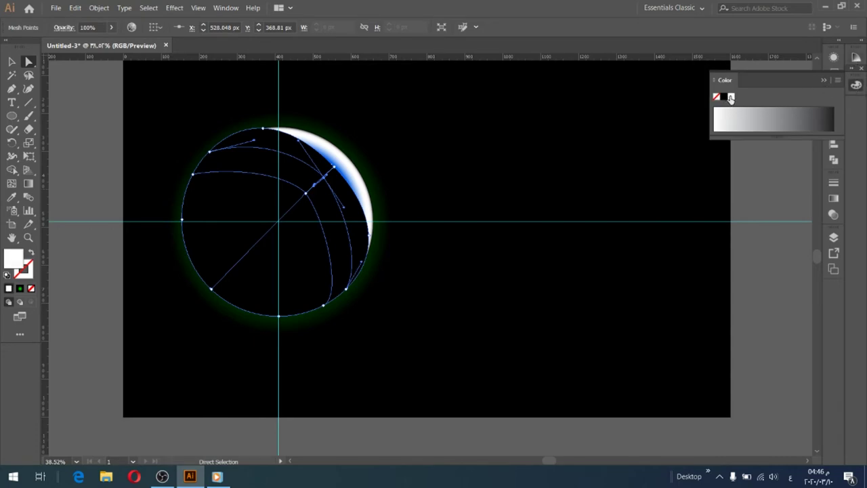
left_click(344, 170)
left_click(730, 96)
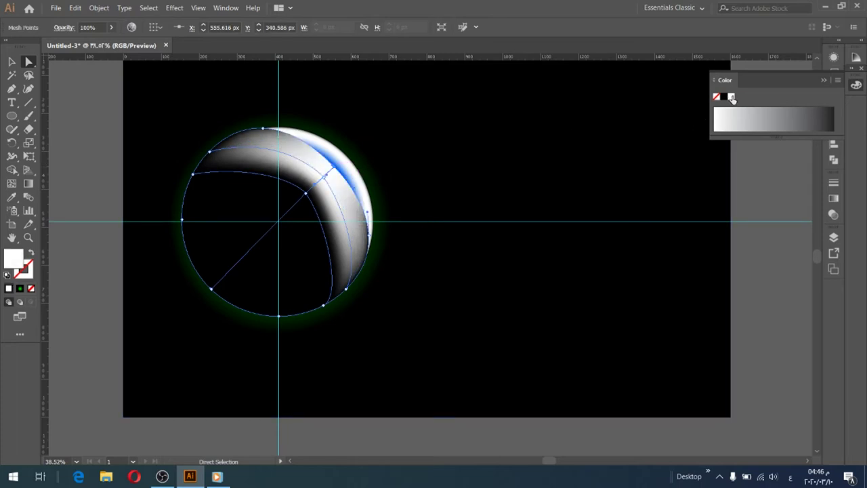
left_click(263, 128)
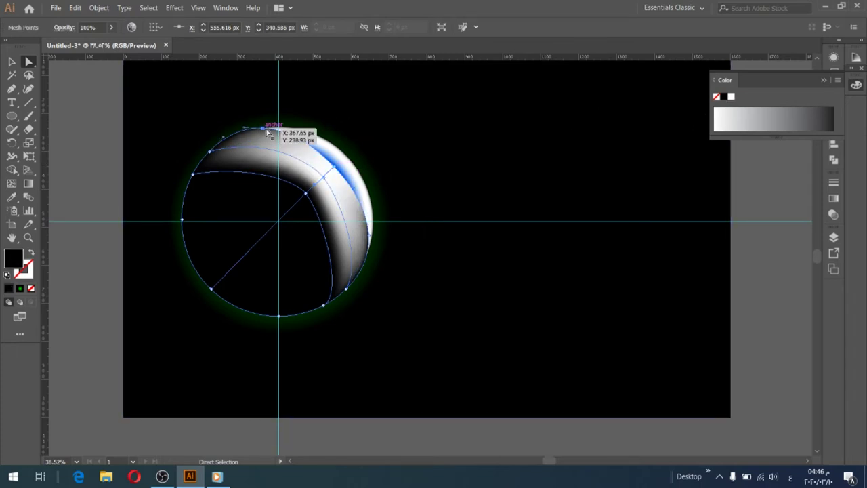
left_click(732, 97)
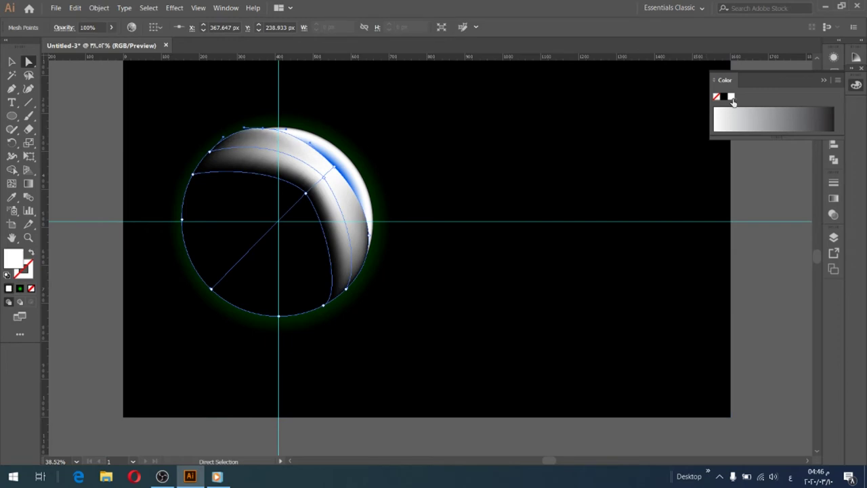
left_click(369, 235)
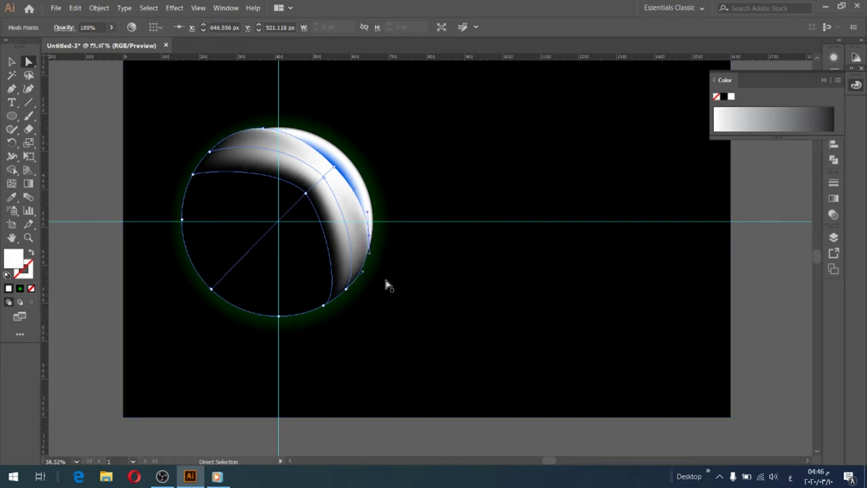
left_click(348, 289)
left_click(212, 153)
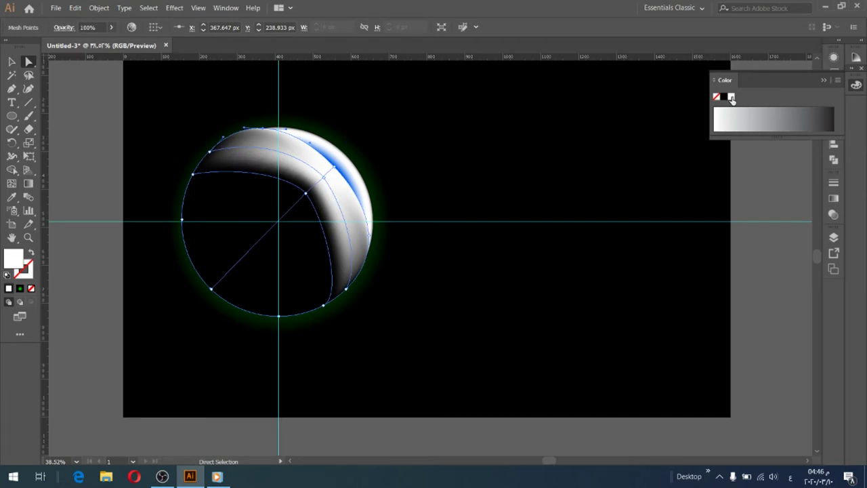
Make a rim mesh point black and select more rim points
key("z")
left_click(226, 155)
left_click(610, 287)
left_click(78, 461)
left_click(102, 449)
key("v")
key("a")
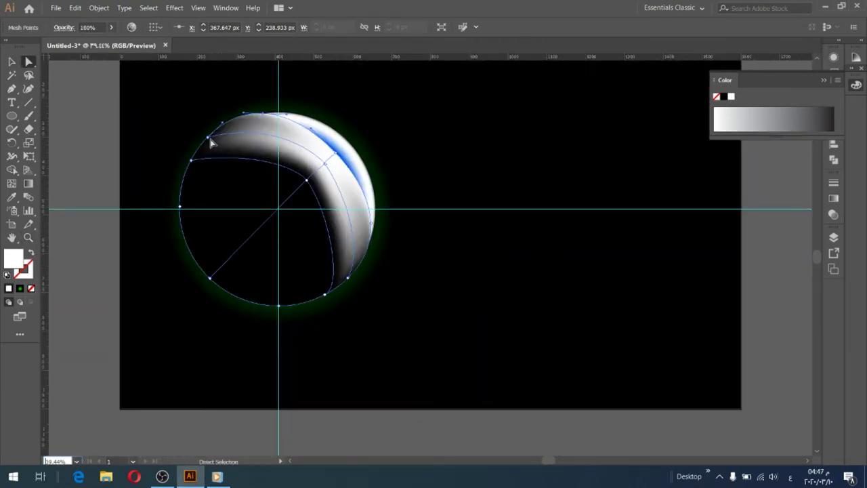
left_click_drag(210, 141, 401, 325)
left_click(723, 97)
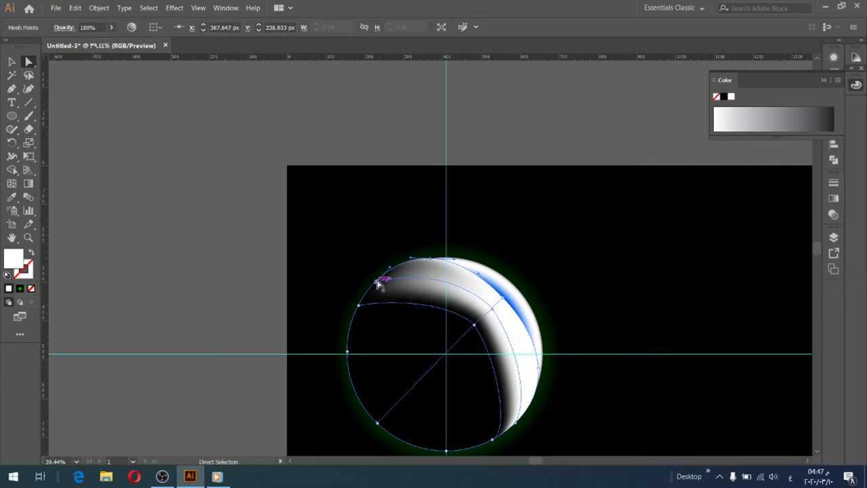
left_click(381, 282, "shift")
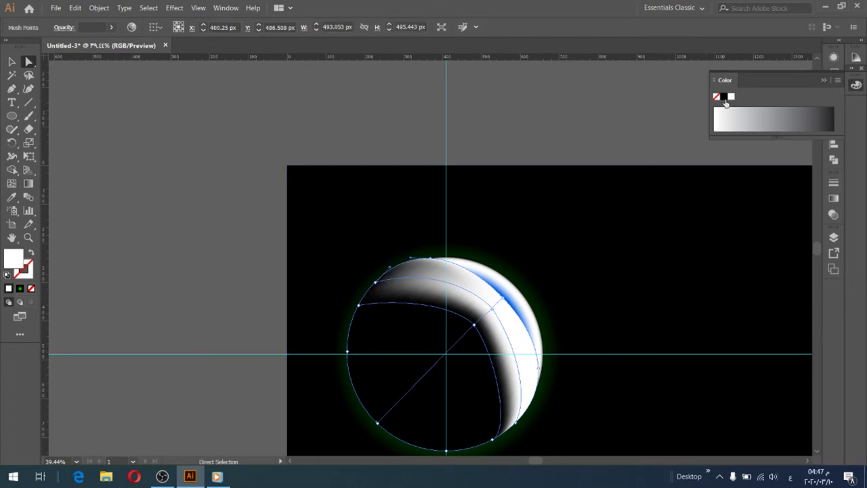
scroll(815, 325, "down", 3)
left_click_drag(538, 458, 548, 461)
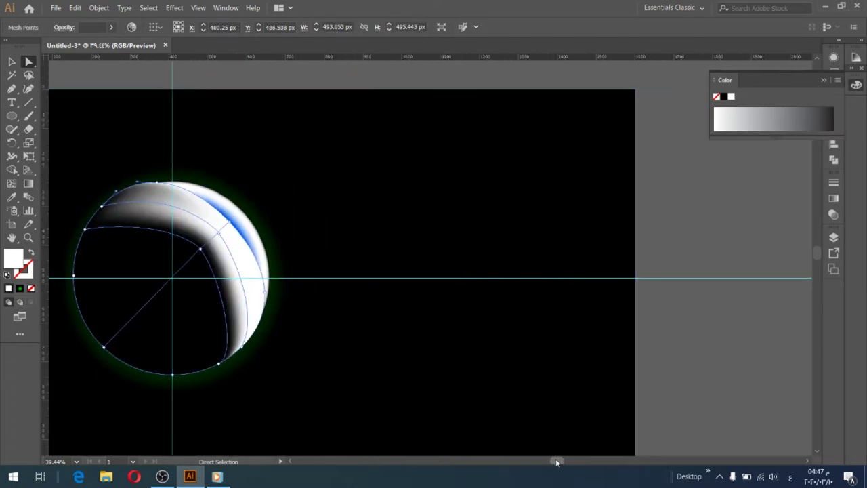
scroll(557, 276, "down", 3)
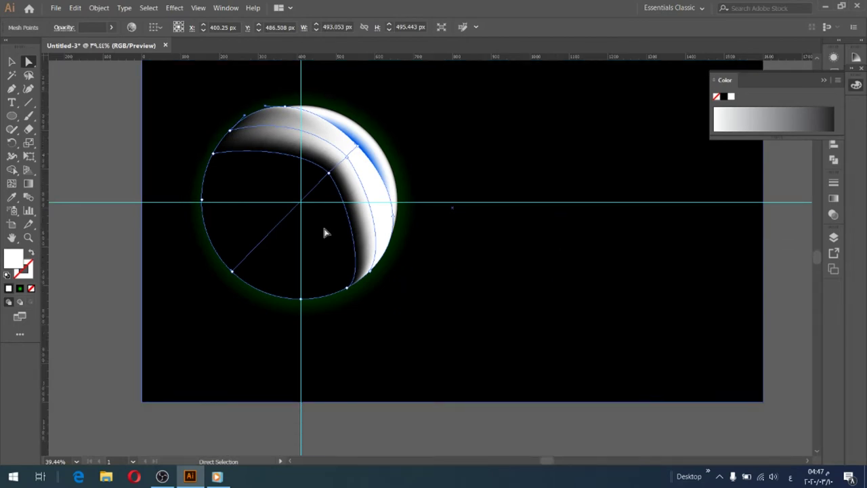
Set the crescent mesh's Transparency blend mode to Multiply
left_click(12, 62)
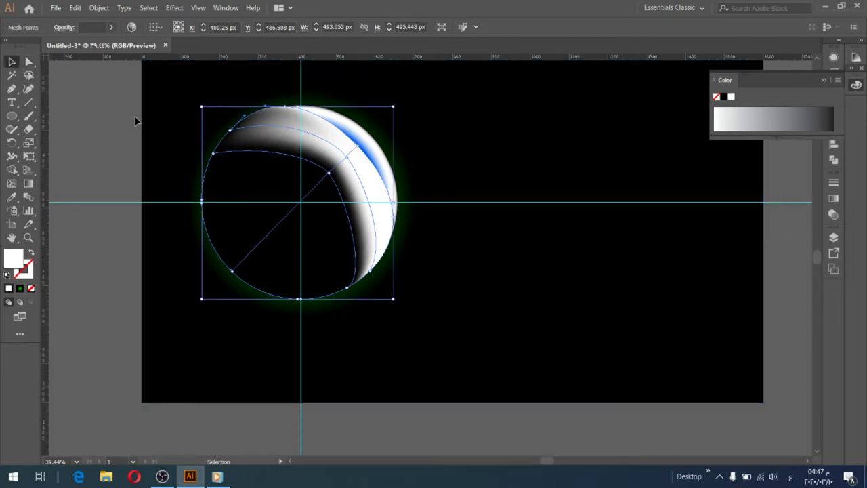
left_click(251, 184)
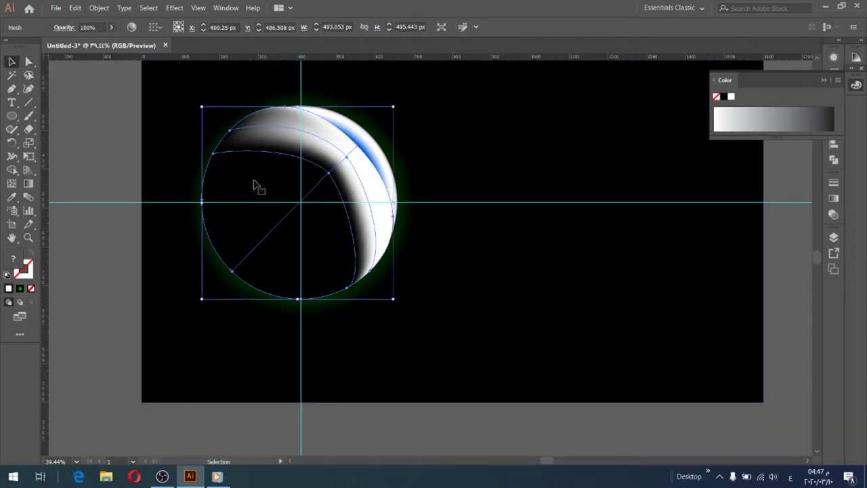
left_click(824, 81)
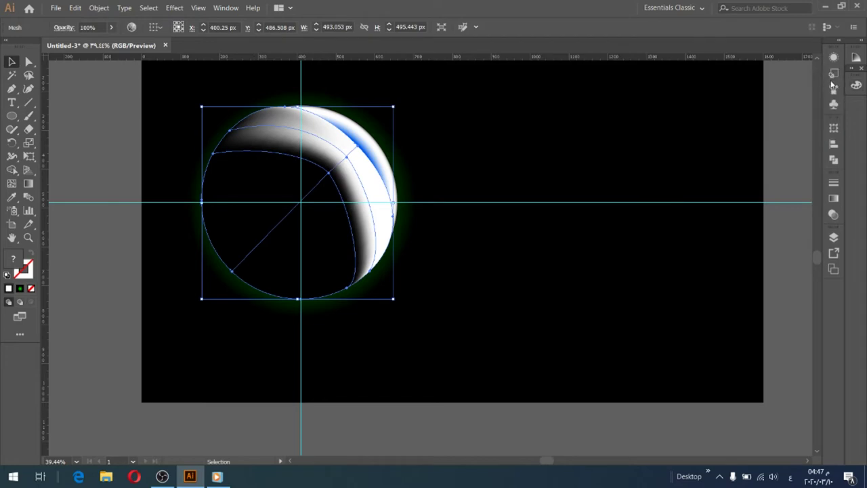
left_click(833, 199)
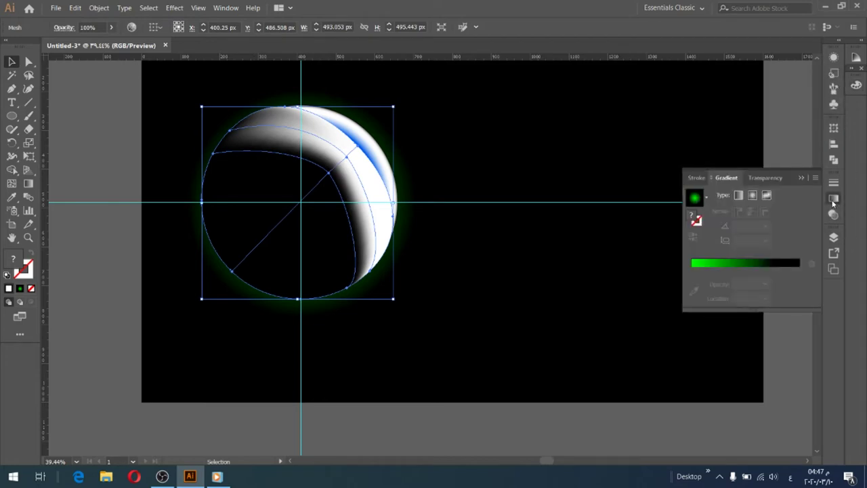
left_click(763, 177)
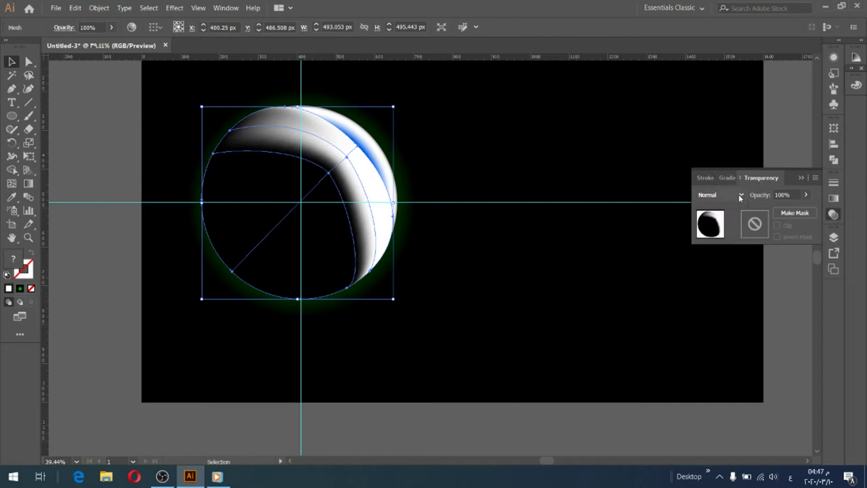
left_click(741, 194)
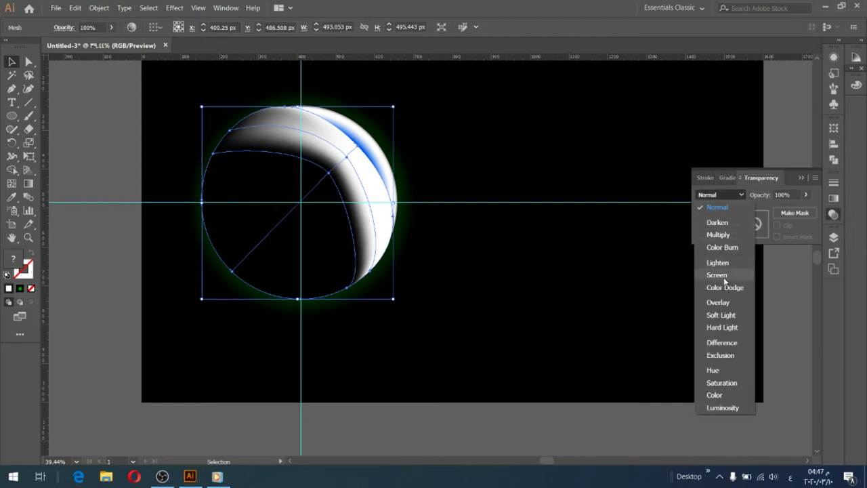
left_click(718, 235)
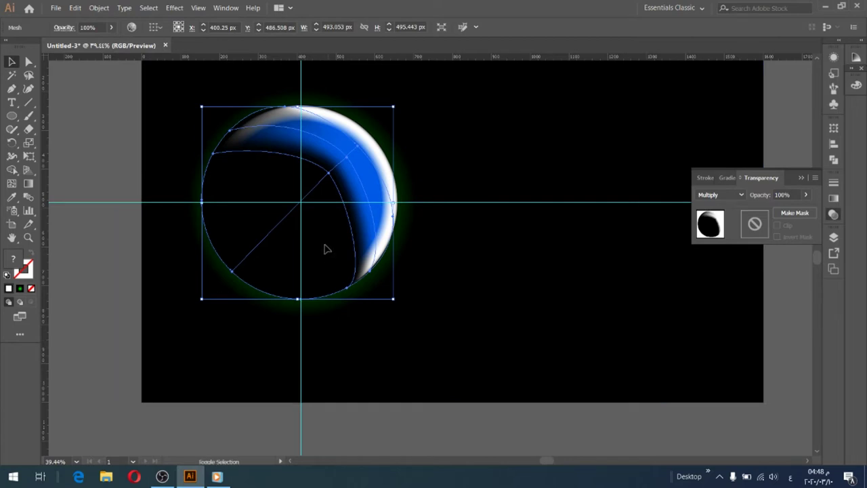
Group the mesh with the planet circle and set the group's blend mode to Lighten
left_click(370, 147, "shift")
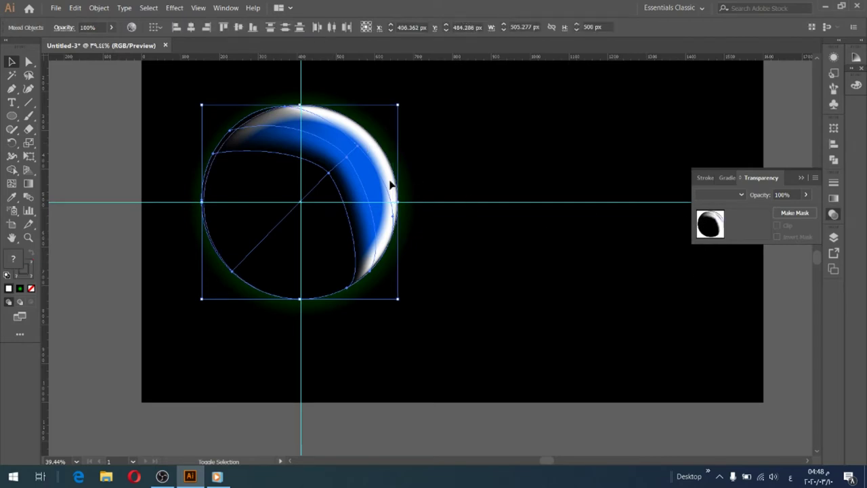
key("a")
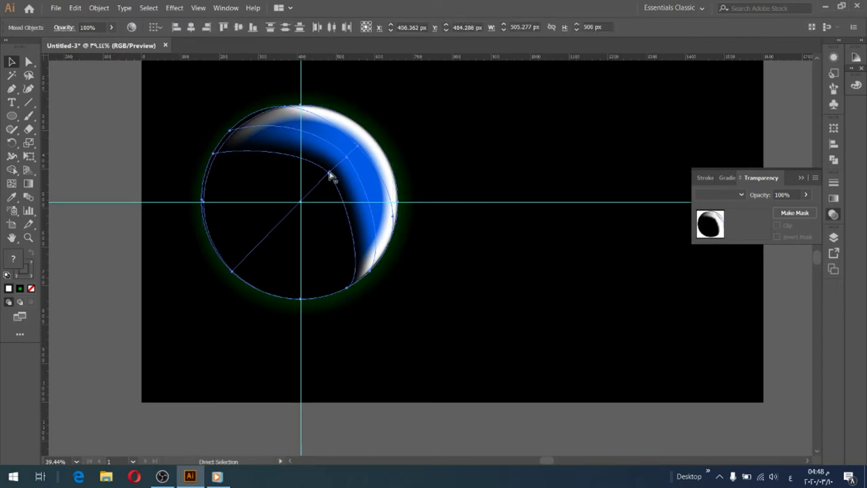
key("ctrl+g")
key("v")
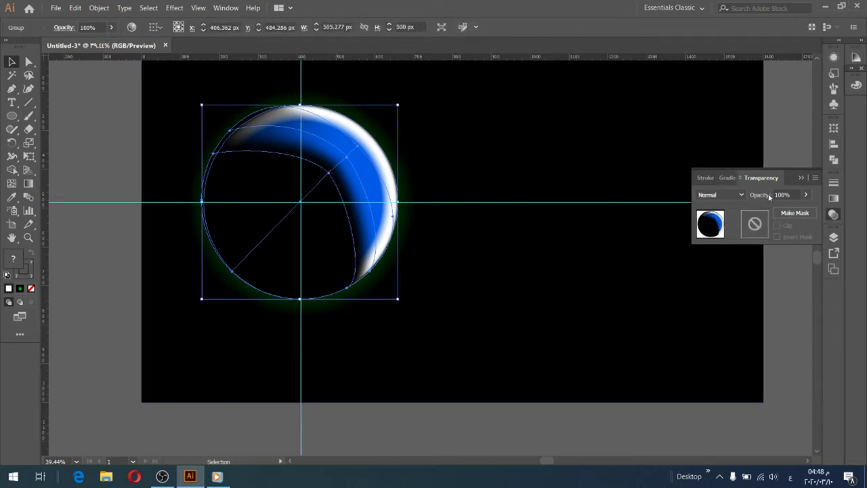
left_click(742, 195)
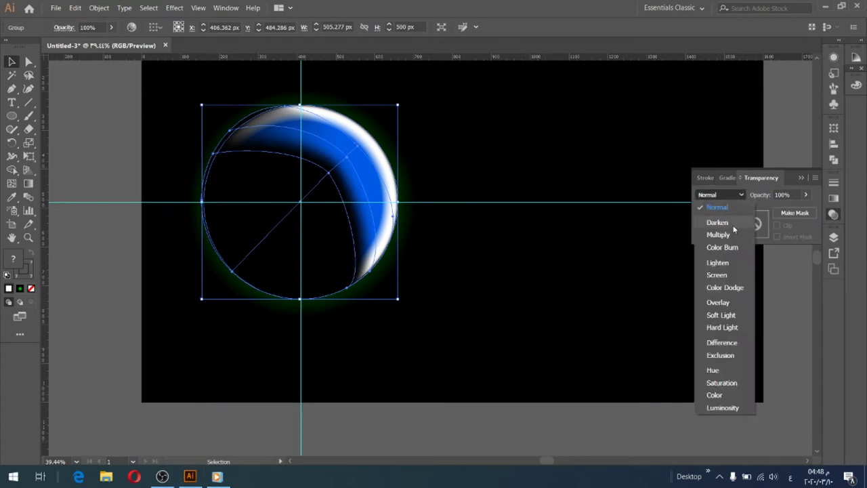
left_click(718, 263)
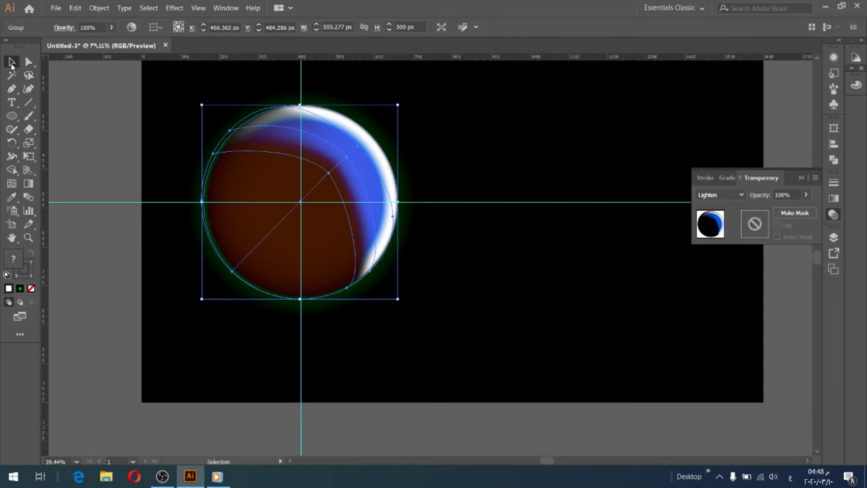
key("ctrl+h")
scroll(591, 321, "up", 2)
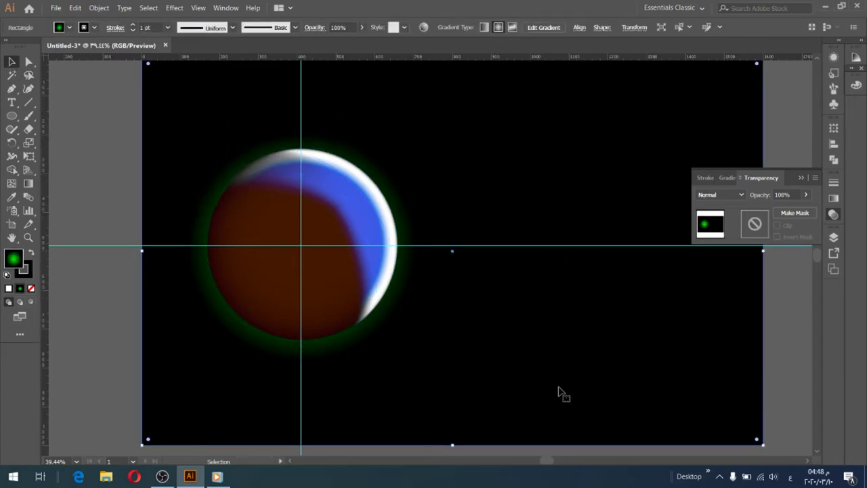
Select the crescent <Group> in Layer 1 and Alt-drag a copy to the lower right
left_click_drag(548, 460, 555, 463)
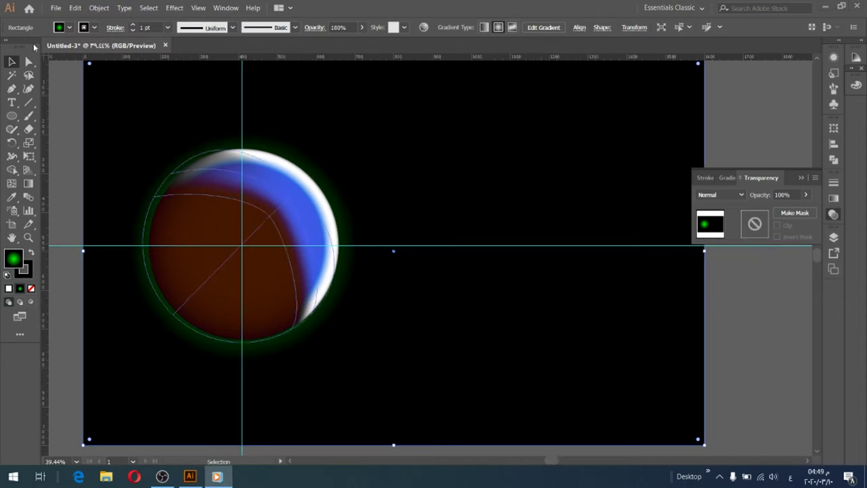
left_click(271, 265)
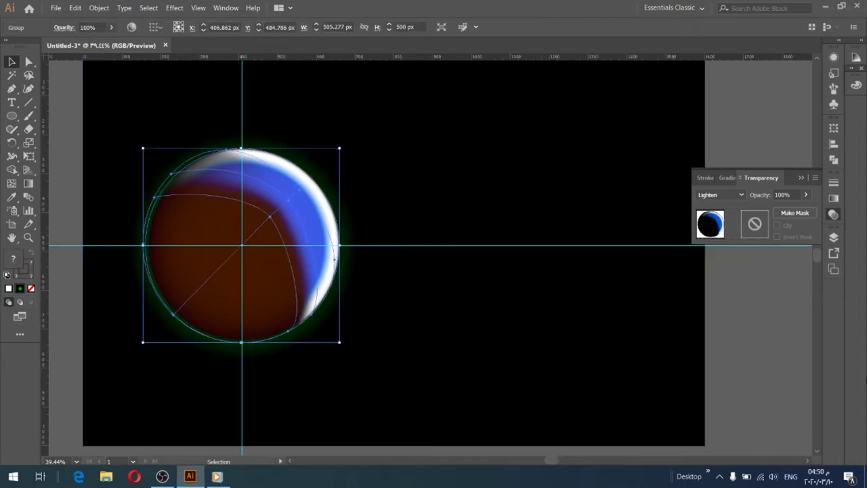
left_click(833, 237)
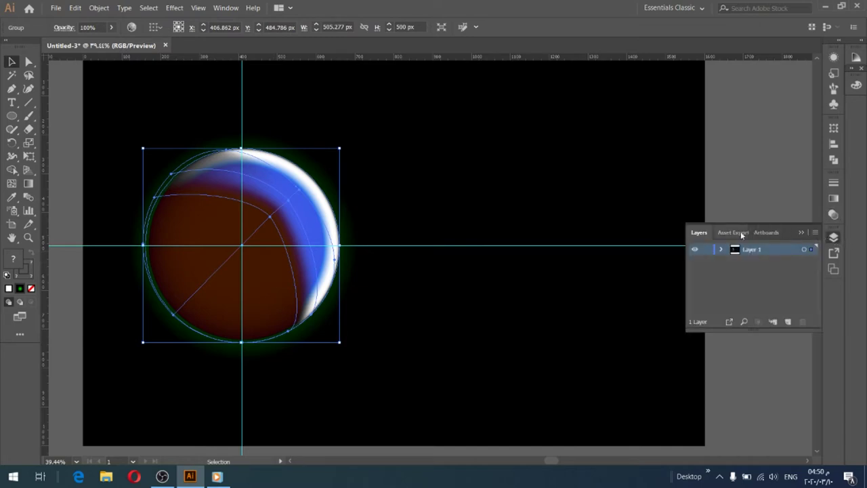
left_click(720, 250)
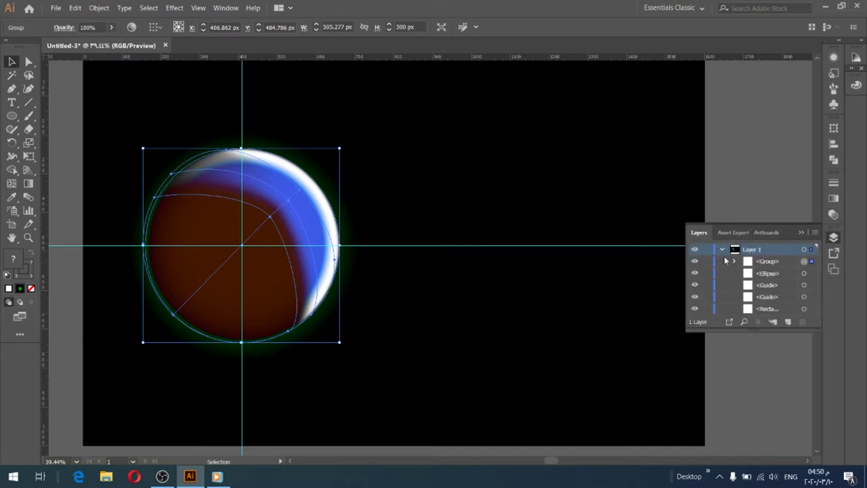
left_click(770, 265)
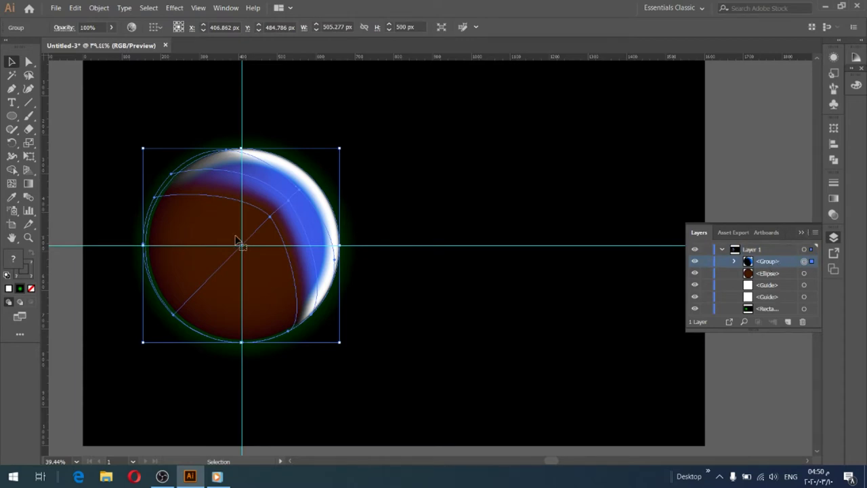
left_click_drag(227, 237, 525, 338)
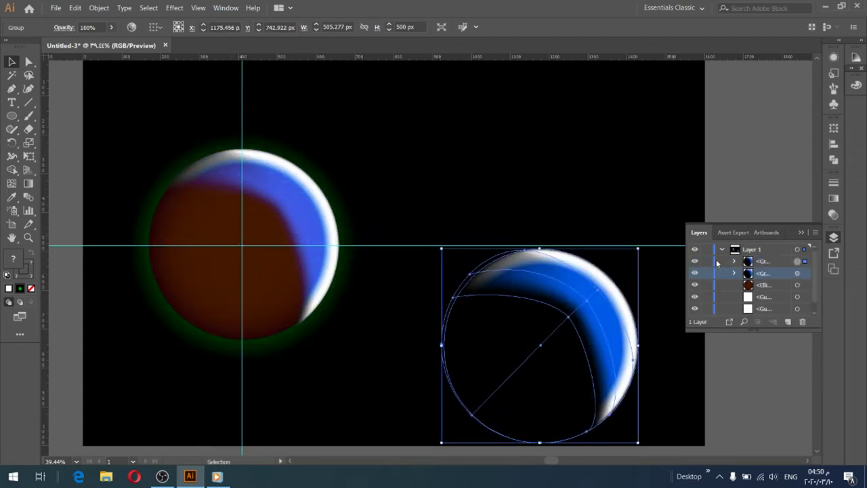
left_click(801, 232)
Reflect the copied crescent vertically so its glow faces left
right_click(543, 318)
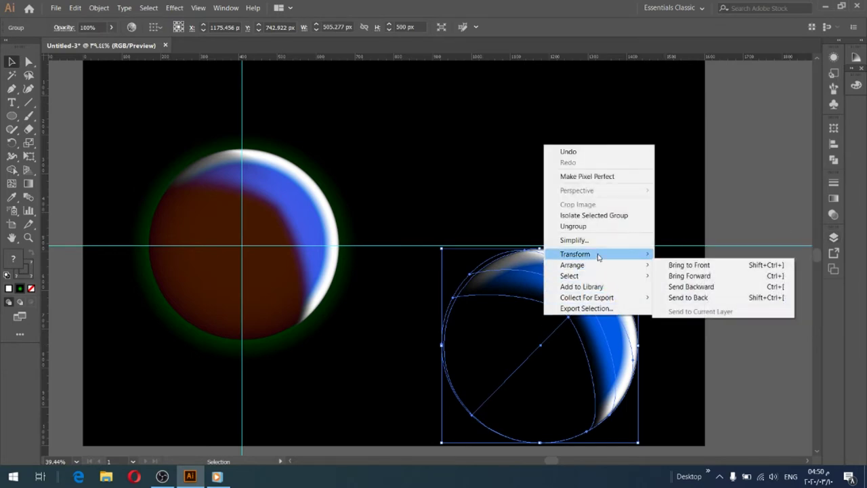
mouse_move(575, 254)
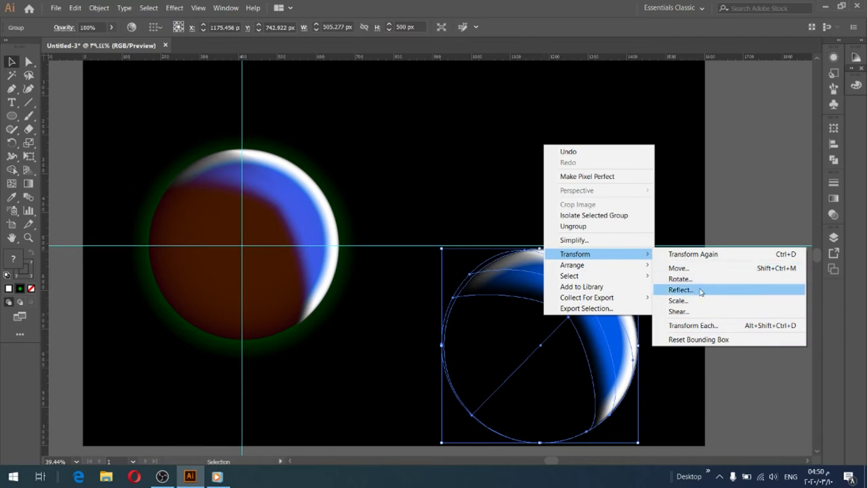
left_click(700, 291)
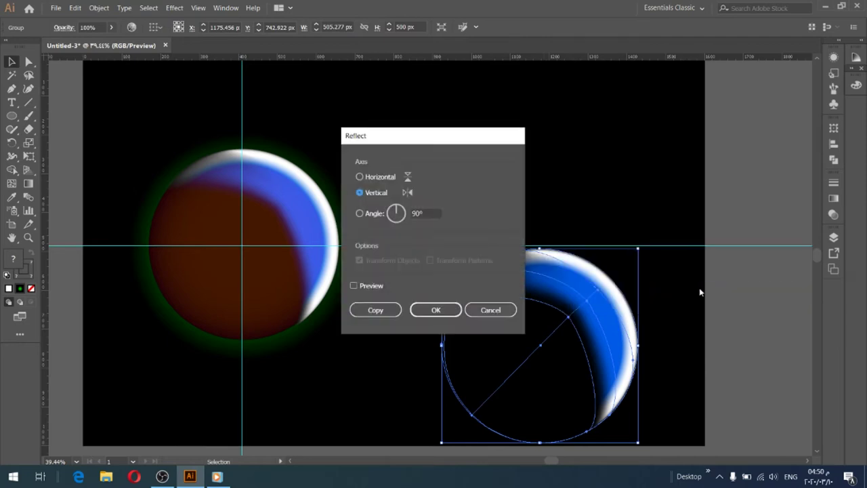
left_click(427, 311)
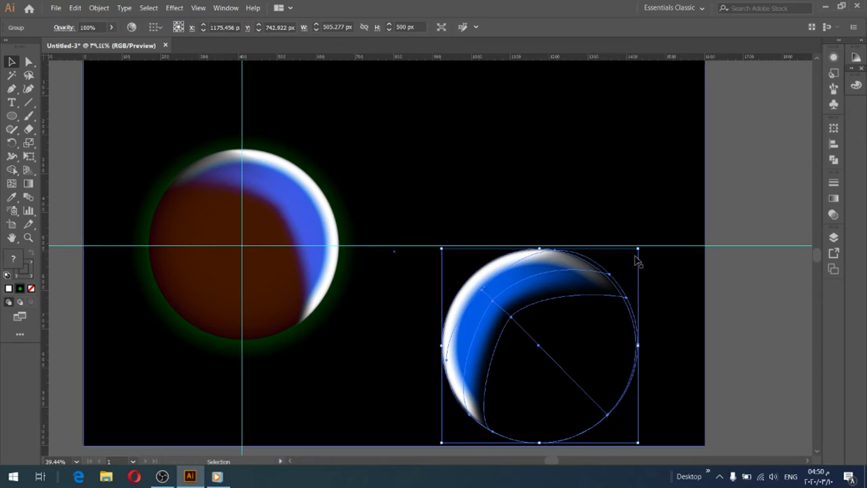
Scale the copy down to about 240 × 238 px near the lower-right corner
left_click_drag(637, 249, 577, 309)
left_click_drag(537, 344, 663, 327)
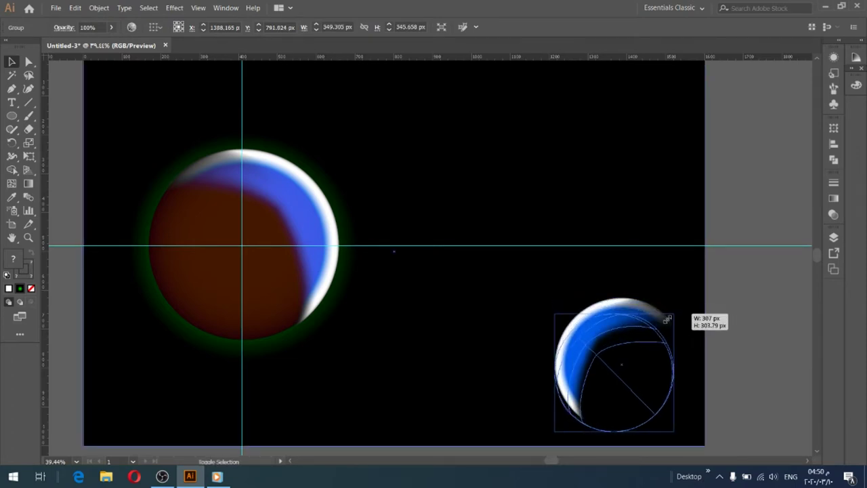
mouse_move(690, 298)
left_mouse_down()
mouse_move(649, 337)
mouse_move(676, 330)
left_mouse_up()
left_click(652, 359)
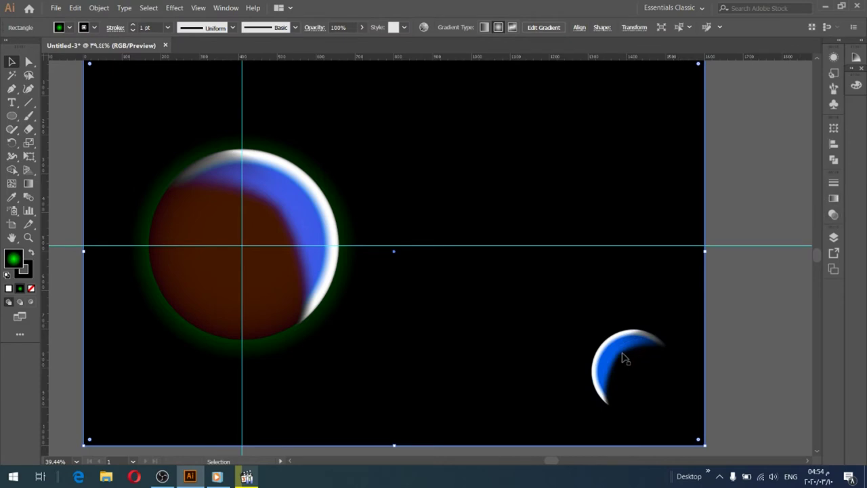
Lower the small crescent group's opacity to 31% in the Transparency panel
left_click(640, 357)
left_click(834, 215)
left_click(806, 194)
left_click(777, 209)
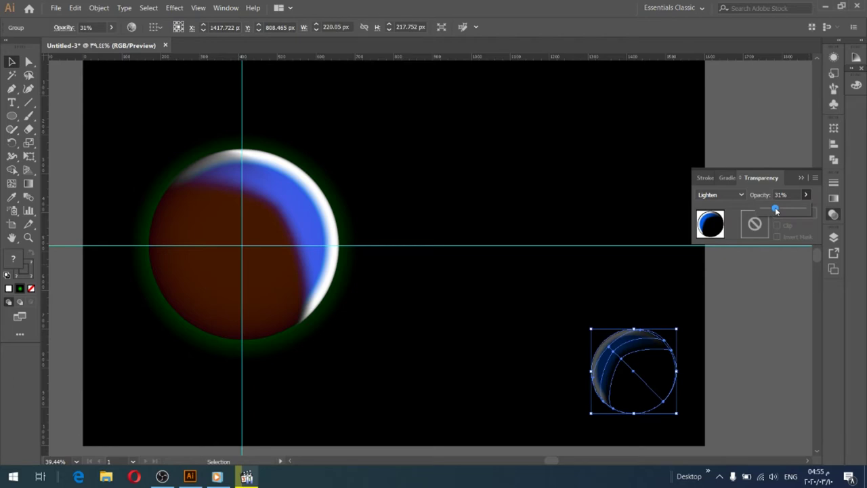
left_click(801, 178)
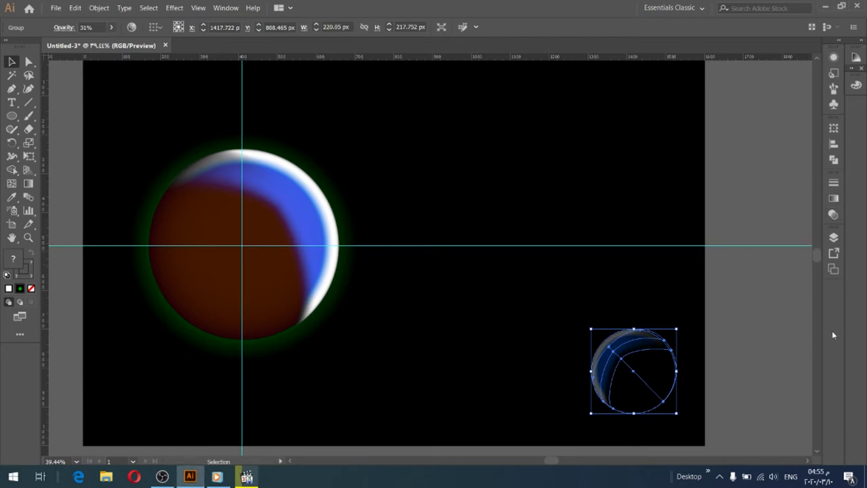
scroll(816, 237, "down", 3)
left_click(583, 302)
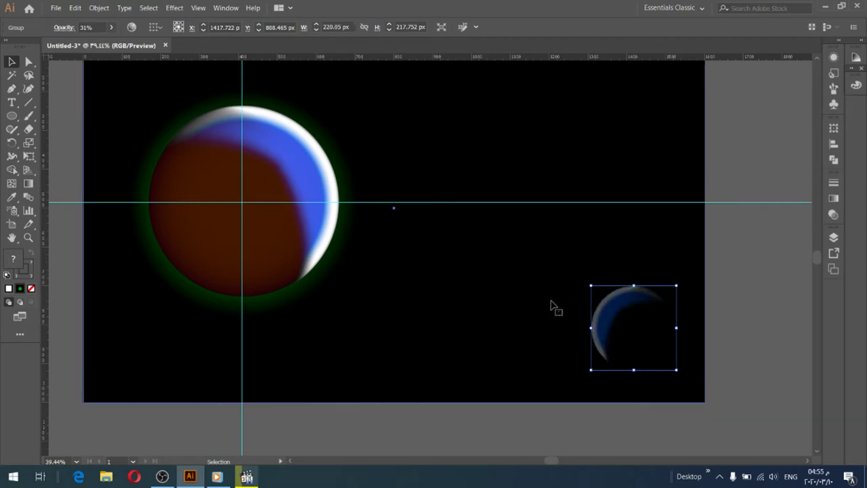
left_click(631, 311)
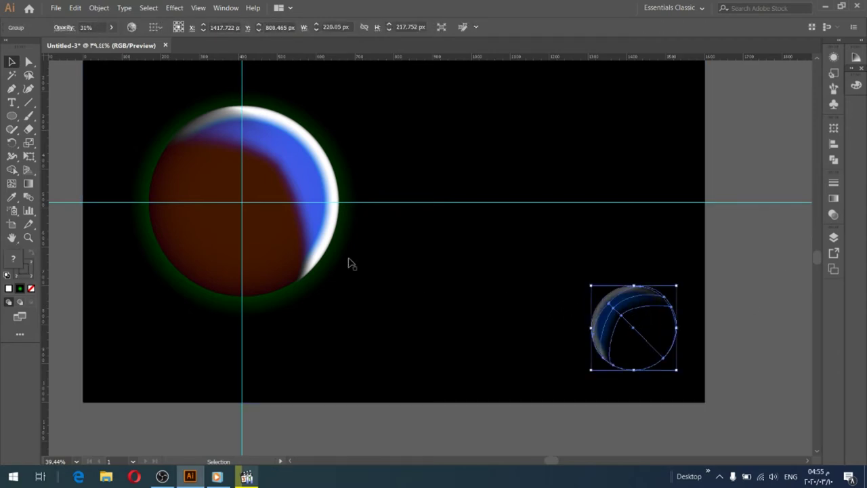
left_click(11, 115)
With stroke set to None, draw a 217.7 × 217.7 px circle over the small crescent
key("ctrl+shift+a")
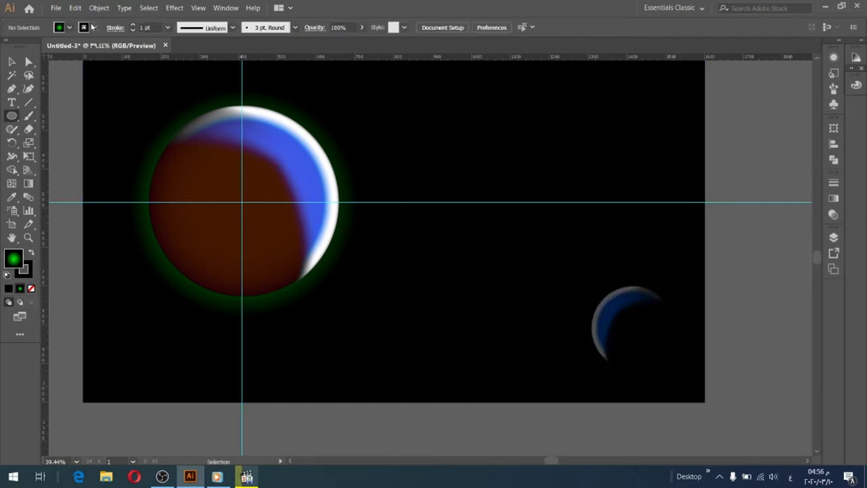
left_click(93, 27)
left_click(7, 47)
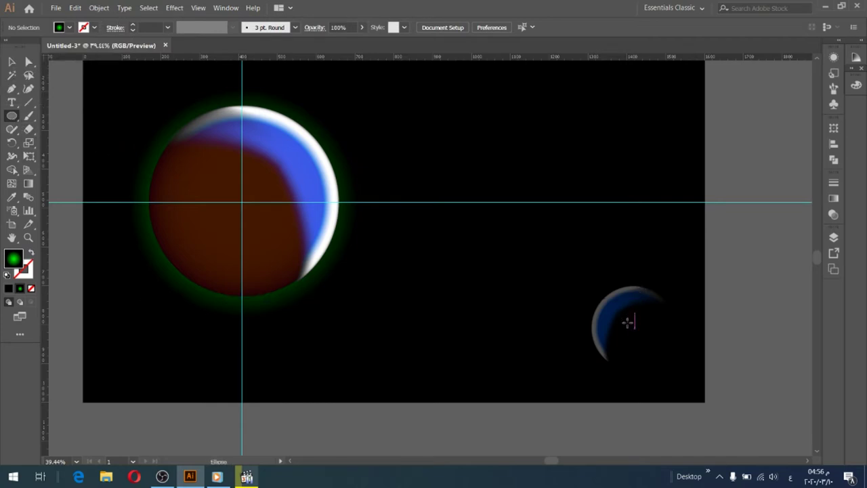
left_click_drag(636, 327, 632, 369)
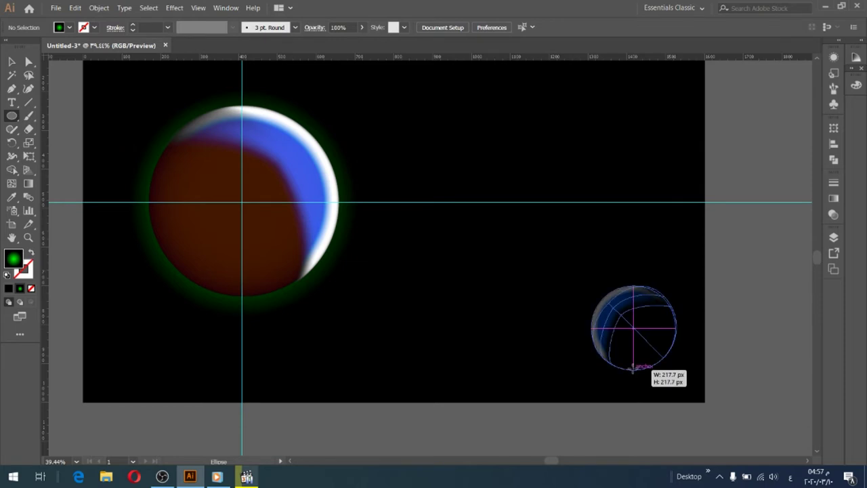
left_click_drag(633, 369, 633, 369)
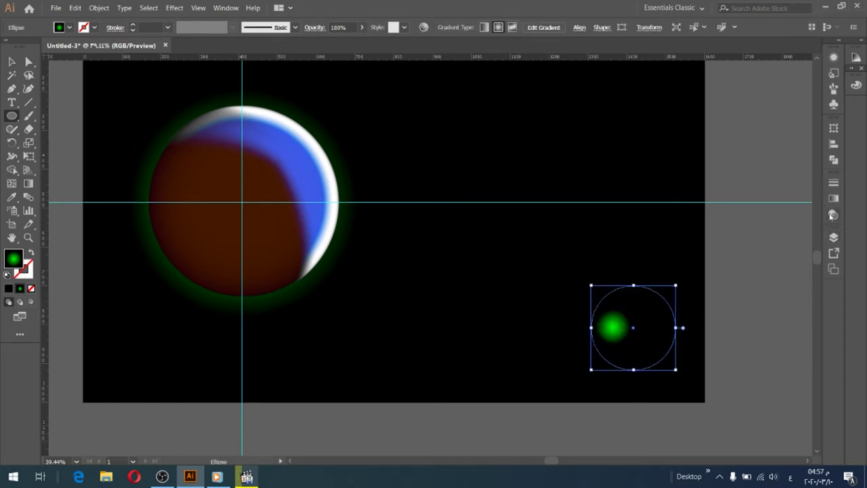
Make the circle's radial gradient start blue and push its black end stop outward
left_click(832, 199)
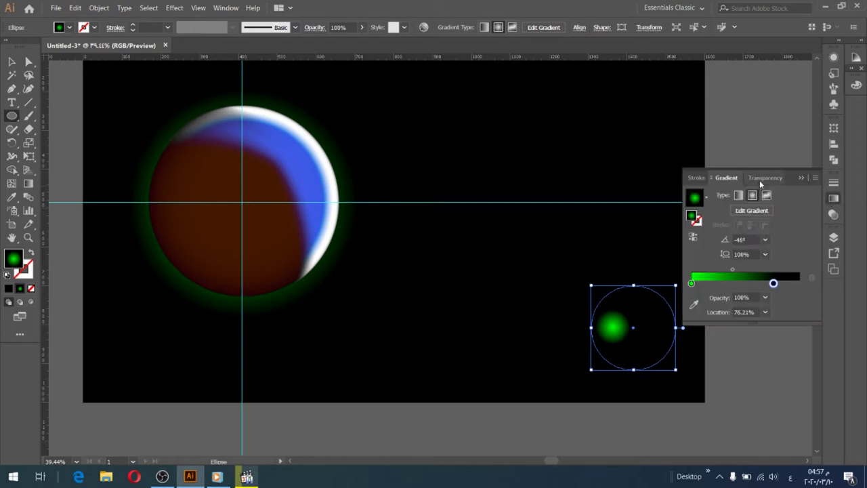
left_click_drag(773, 283, 789, 284)
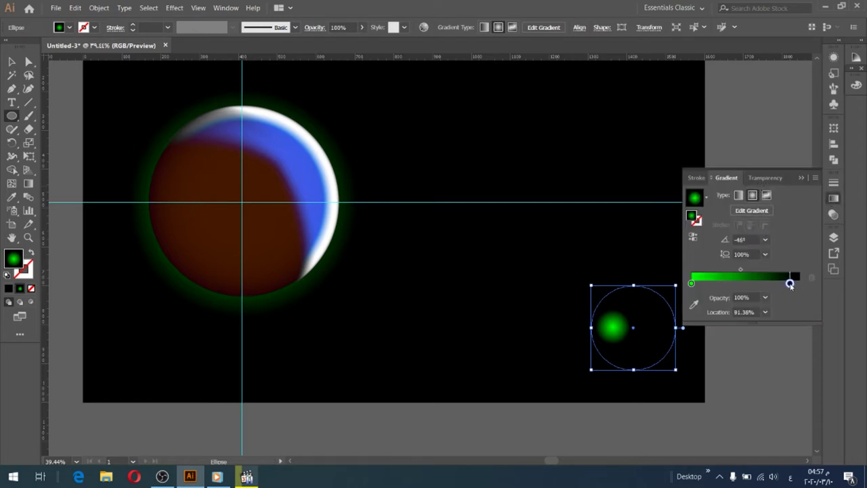
left_click(691, 283)
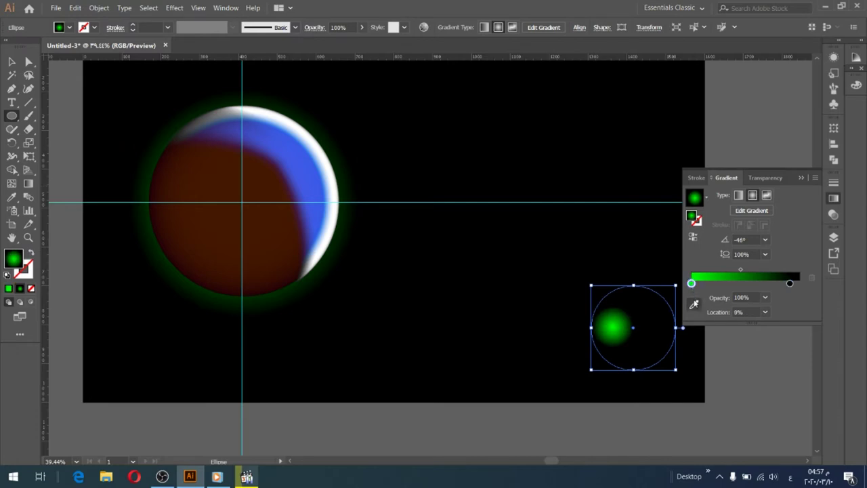
left_click(693, 301)
key("v")
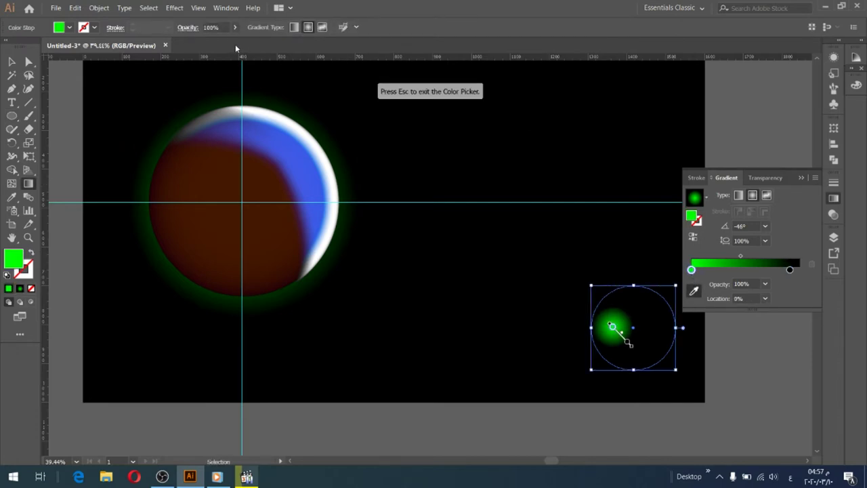
left_click(69, 27)
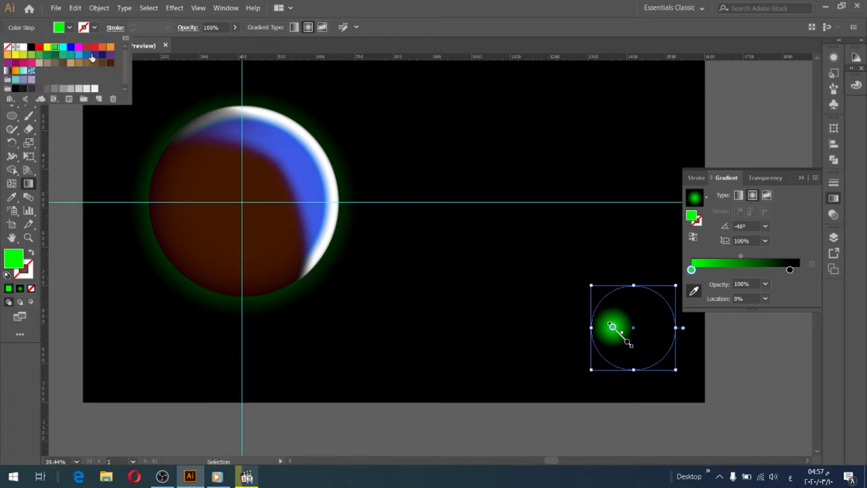
left_click(86, 54)
key("g")
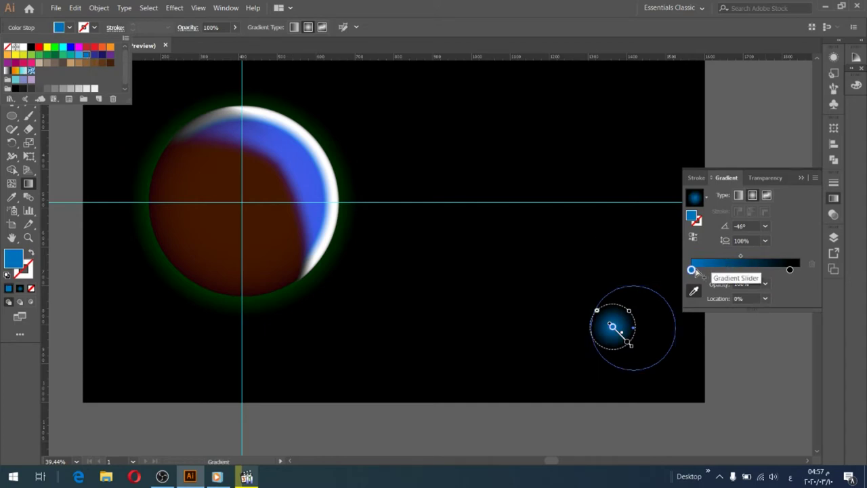
left_click(740, 258)
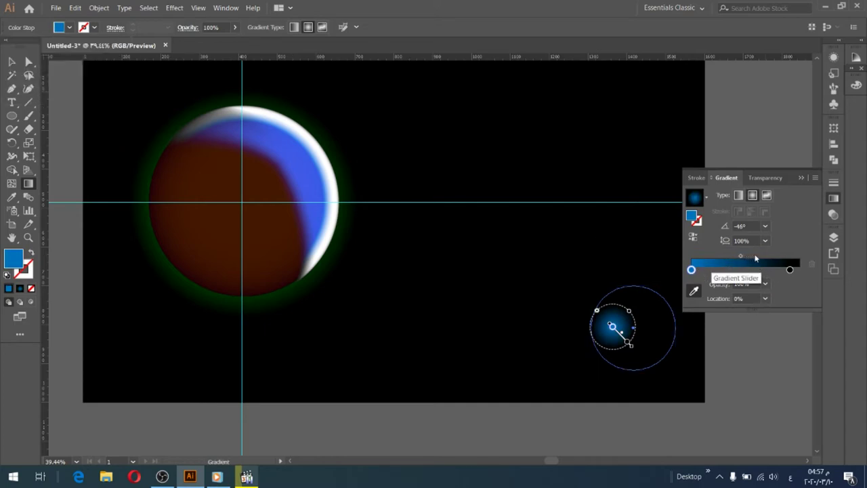
left_click(799, 179)
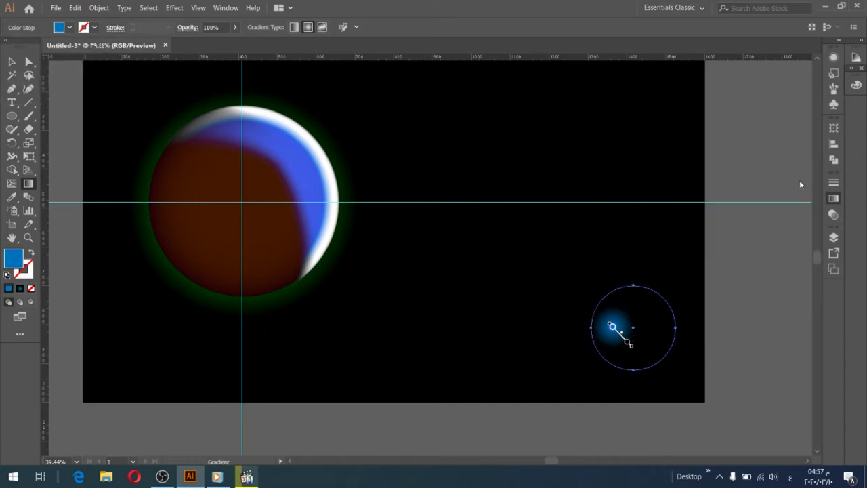
Shift the radial gradient's centre to the circle's left edge so it glows blue there
left_click(12, 61)
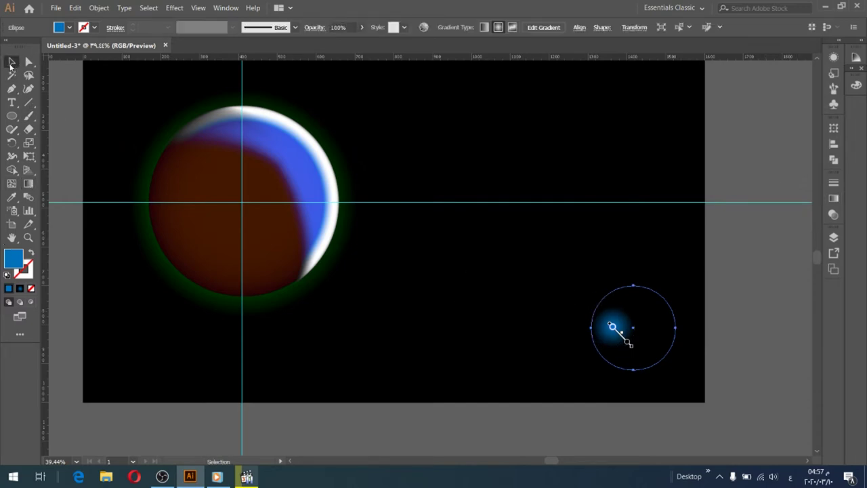
left_click(28, 182)
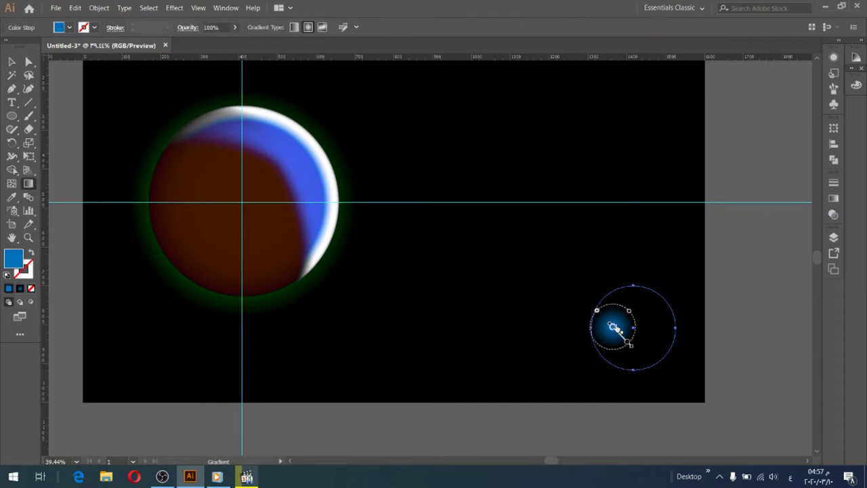
mouse_move(583, 313)
left_mouse_down()
mouse_move(648, 292)
mouse_move(658, 307)
left_mouse_up()
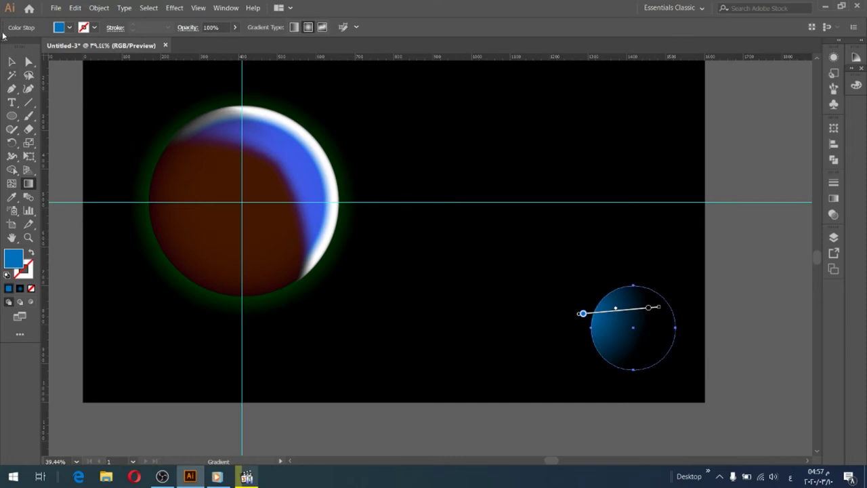
left_click(11, 62)
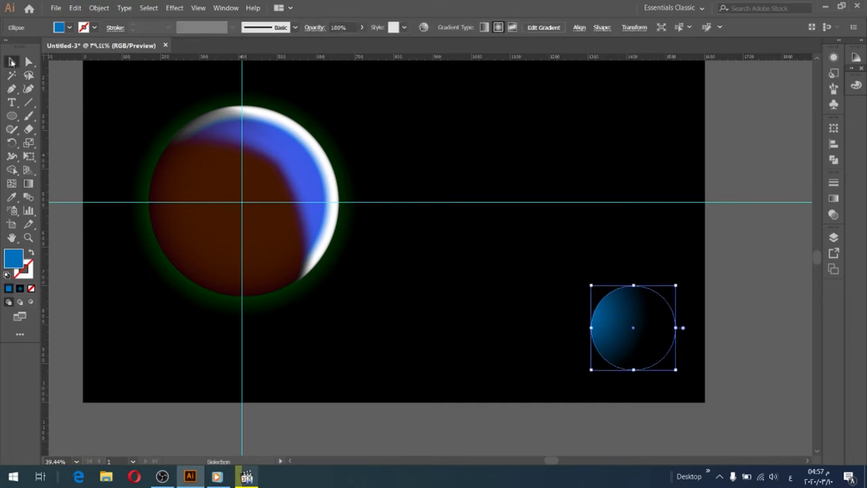
Set the blue gradient circle's opacity to 62%
left_click(834, 214)
left_click(805, 195)
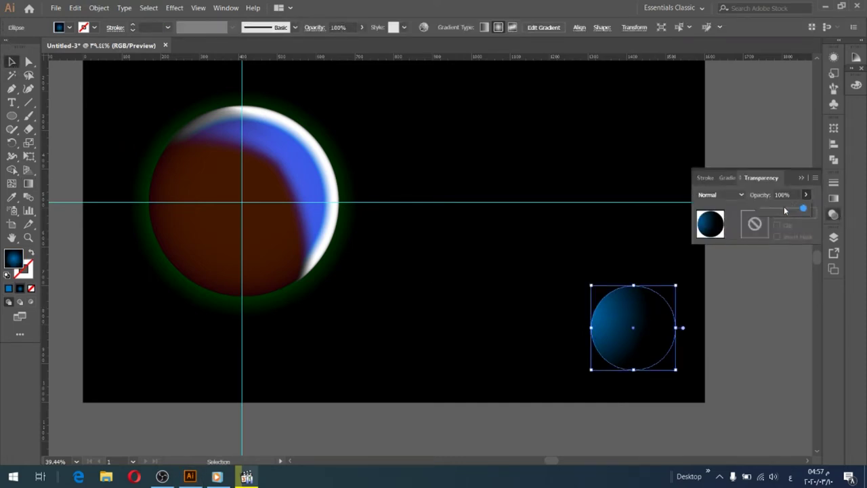
left_click(785, 210)
left_click_drag(784, 210, 789, 211)
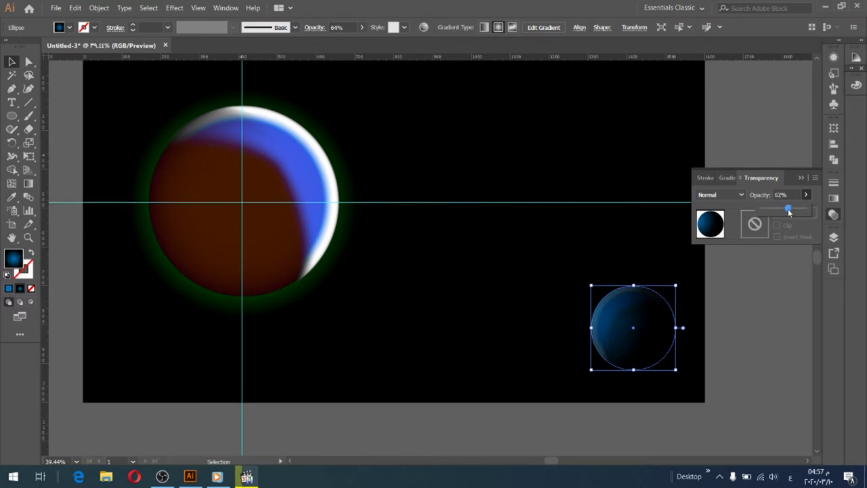
left_click(799, 180)
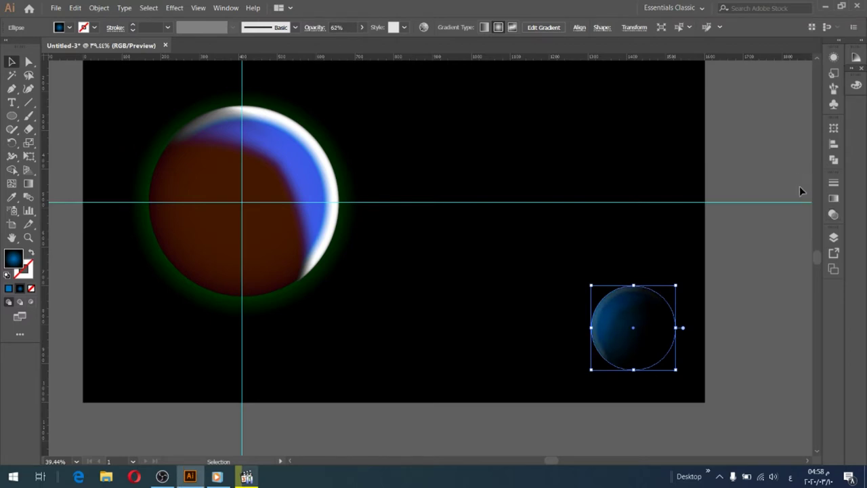
Switch the circle's blending mode to Screen and deselect it
left_click(833, 199)
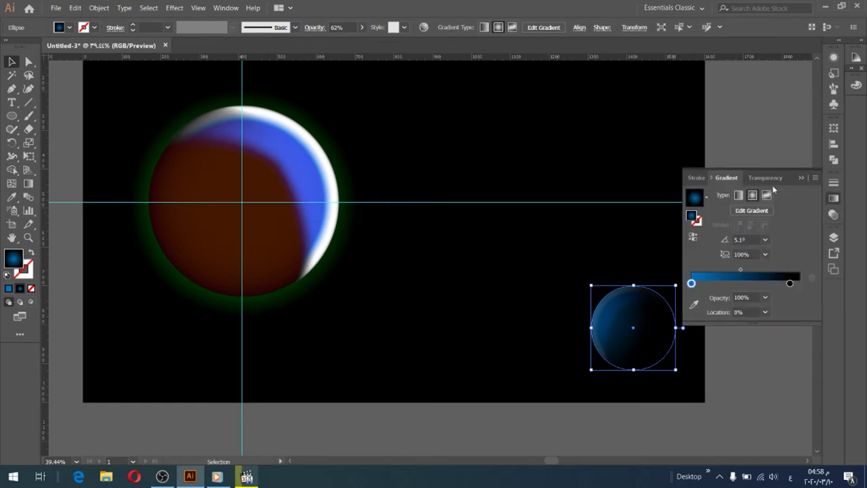
left_click(769, 179)
left_click(741, 195)
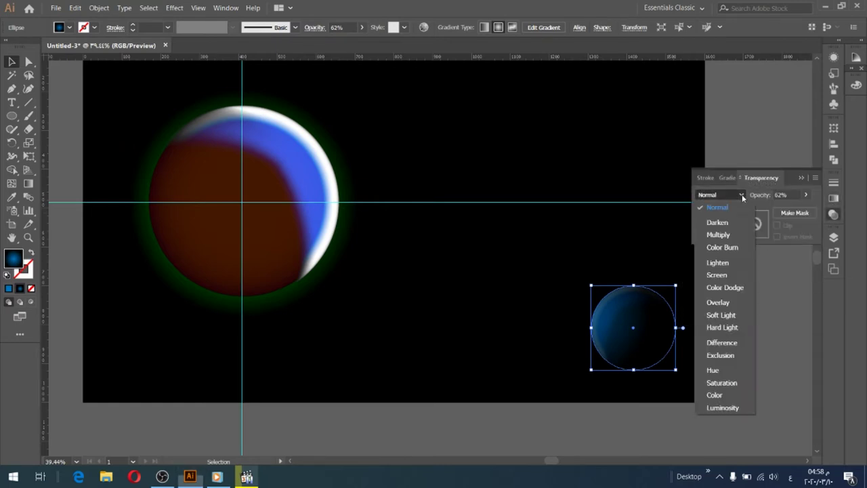
left_click(721, 274)
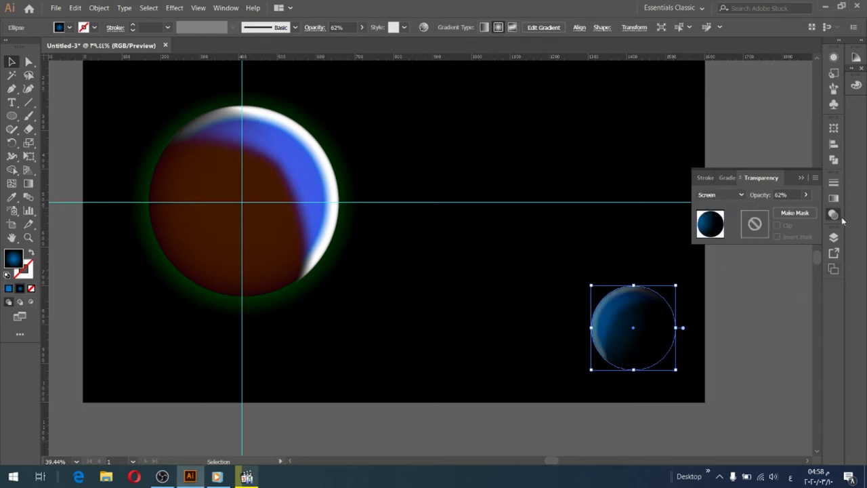
left_click(800, 178)
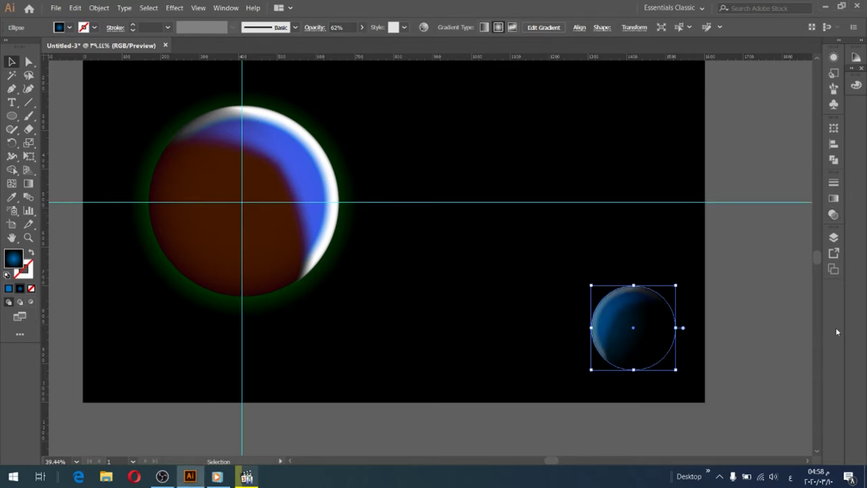
left_click(718, 298)
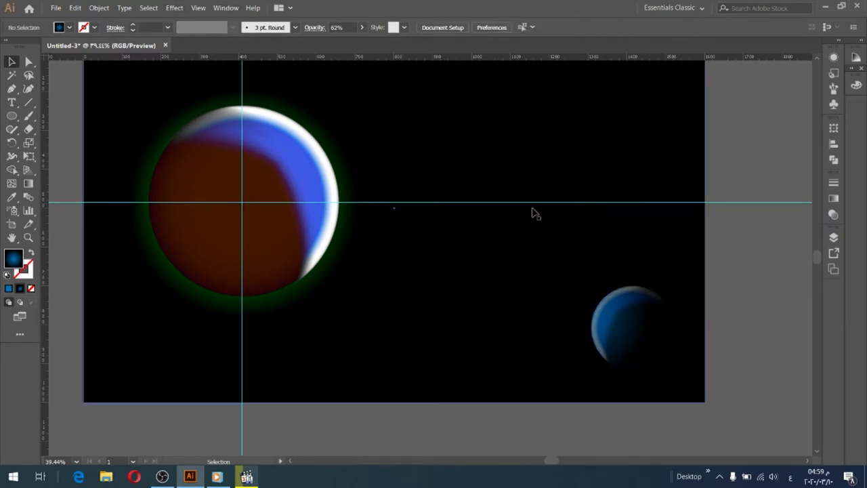
Replace the leftover small ellipse with a circle of about 279 px near the top centre
scroll(532, 210, "up", 1)
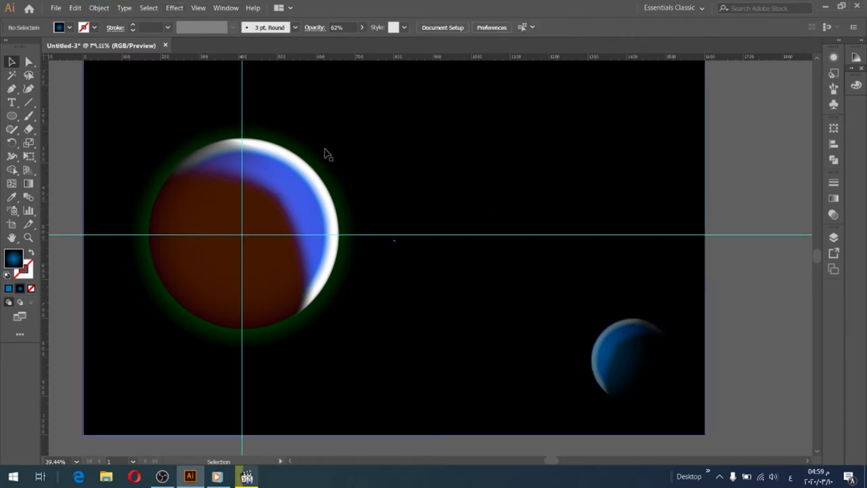
left_click(12, 115)
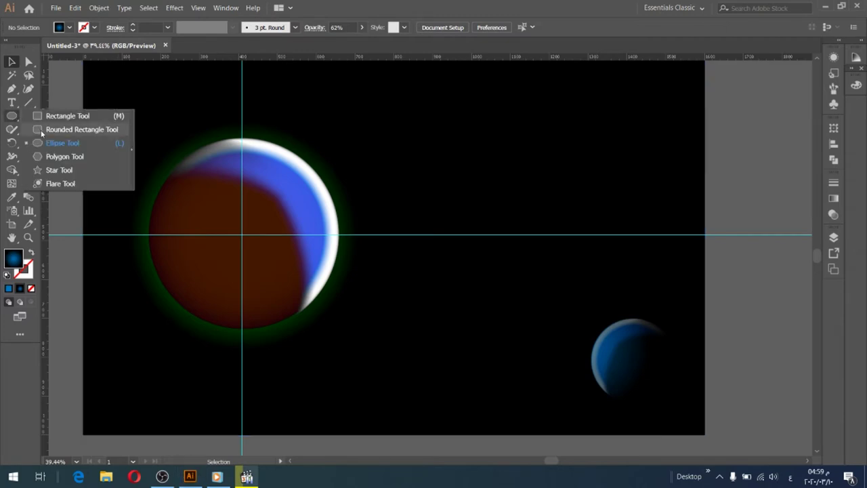
left_click(62, 142)
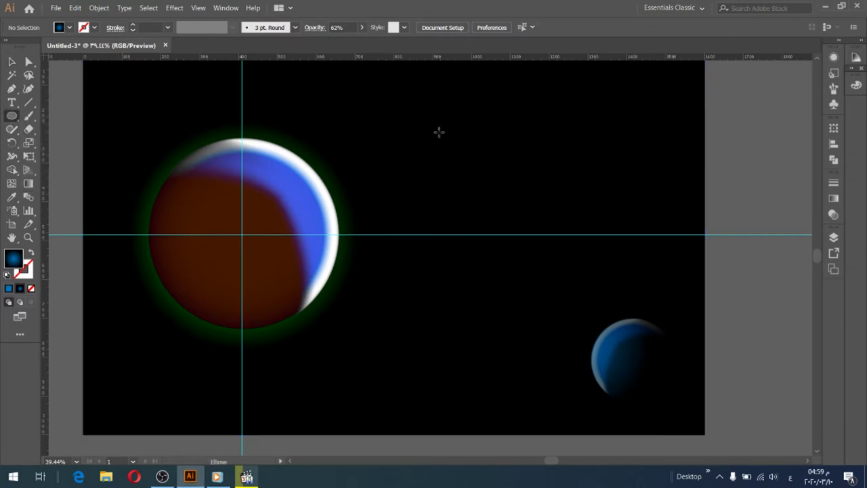
left_click_drag(439, 132, 449, 176)
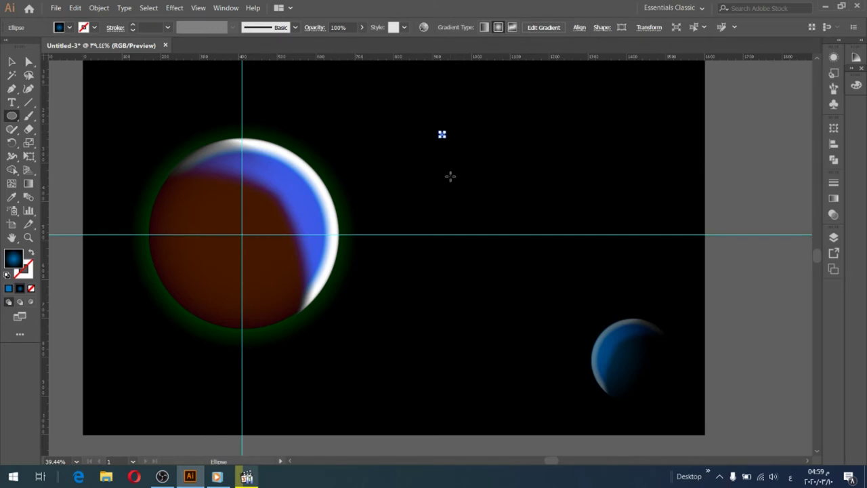
key("ctrl+z")
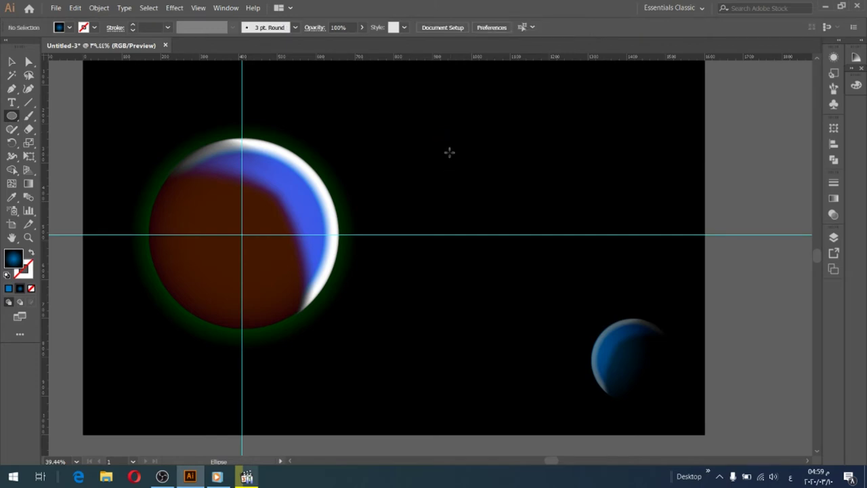
left_click_drag(438, 130, 451, 181)
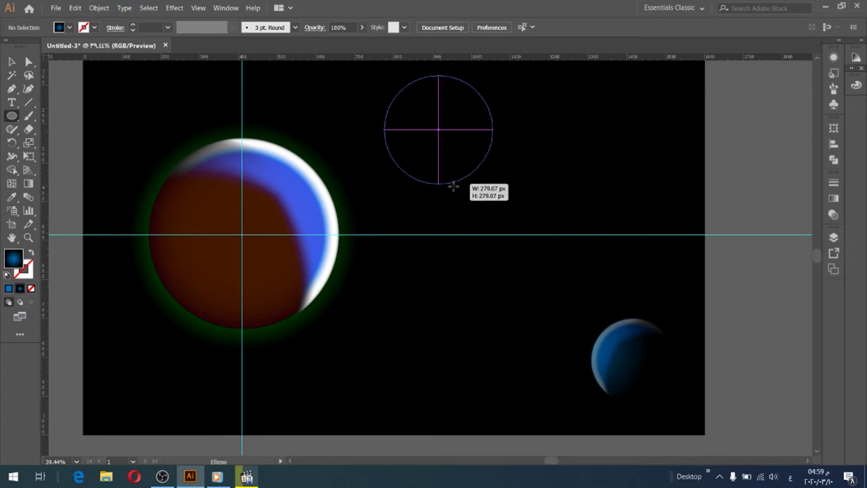
left_click_drag(451, 181, 455, 190)
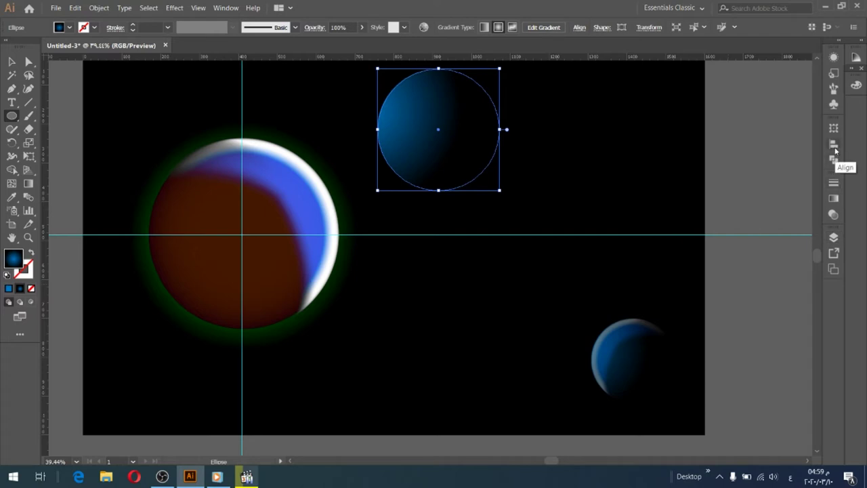
Give the new circle's starting gradient stop medium blue #2B76C1, with the black stop nudged outward
left_click(833, 199)
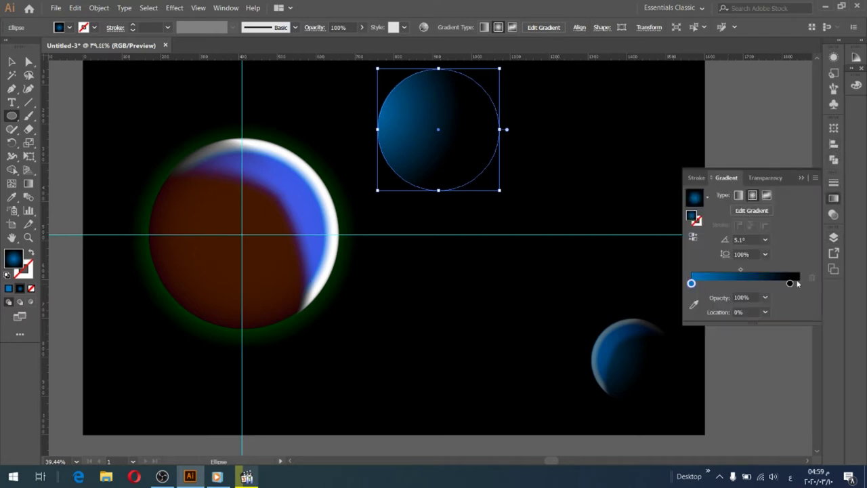
left_click_drag(790, 284, 797, 284)
left_click(691, 283)
double_click(13, 259)
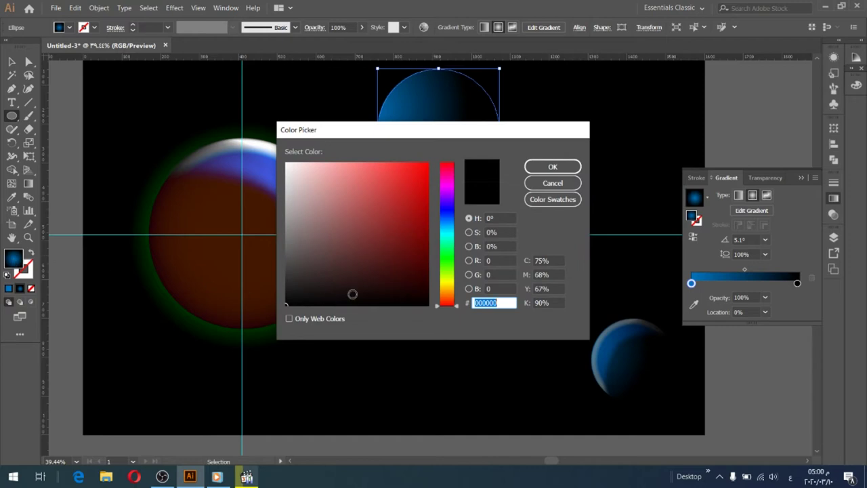
left_click(451, 224)
mouse_move(407, 198)
left_mouse_down()
mouse_move(401, 213)
mouse_move(397, 196)
left_mouse_up()
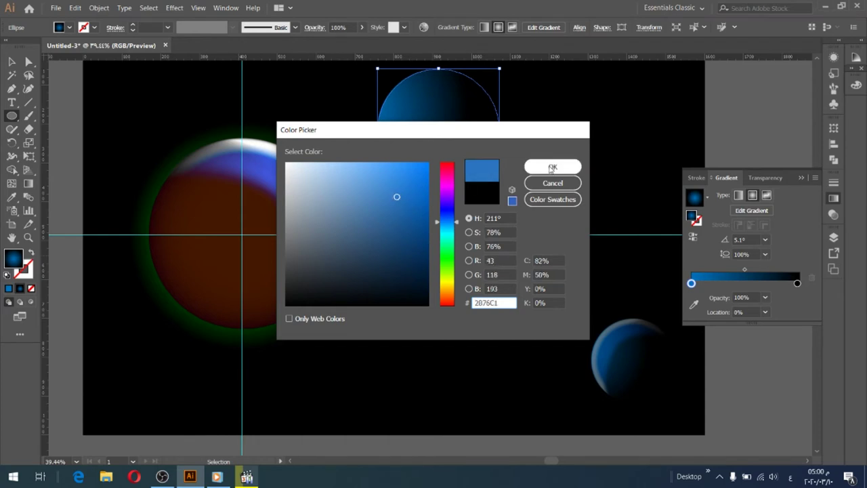
left_click(550, 166)
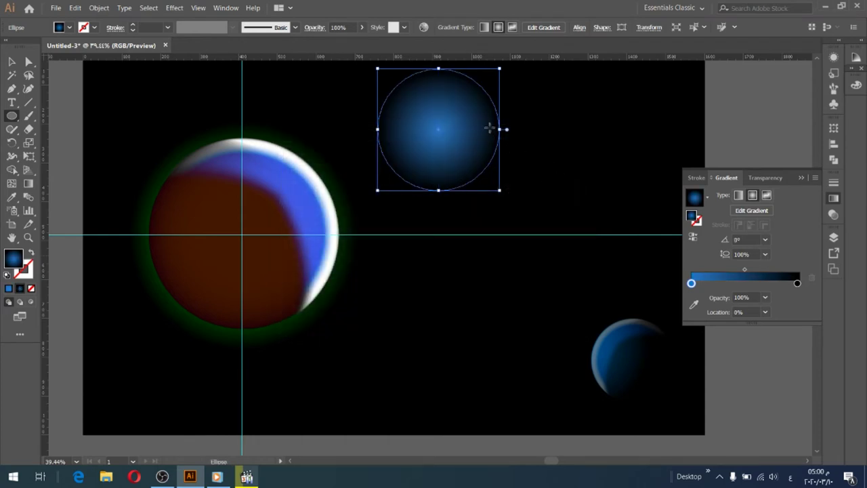
Move the black stop to 100%, then place the blue circle over the planet, enlarged to about 372 × 372 px
left_click(797, 283)
left_click_drag(797, 283, 801, 283)
left_click(12, 61)
left_click_drag(419, 139, 240, 229)
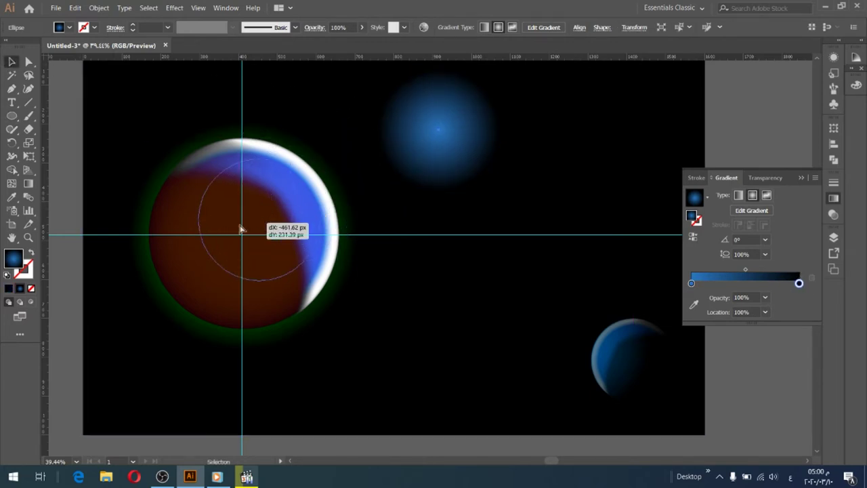
left_click_drag(241, 229, 304, 266)
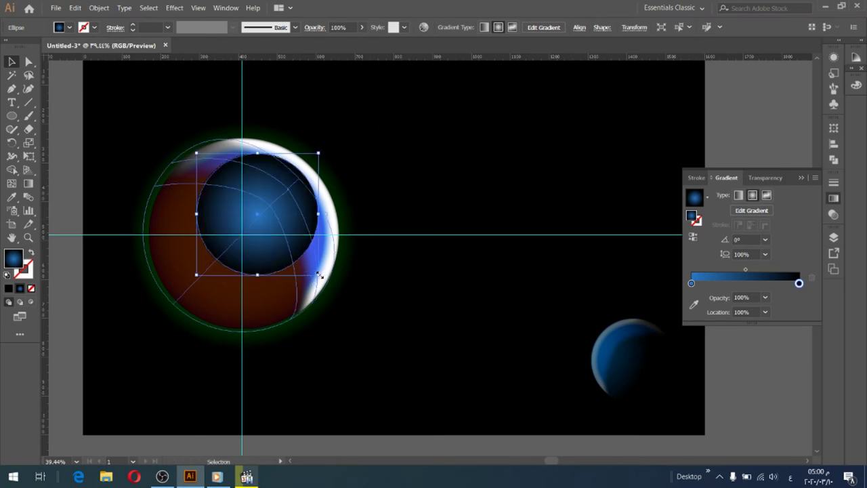
left_click_drag(320, 276, 337, 292)
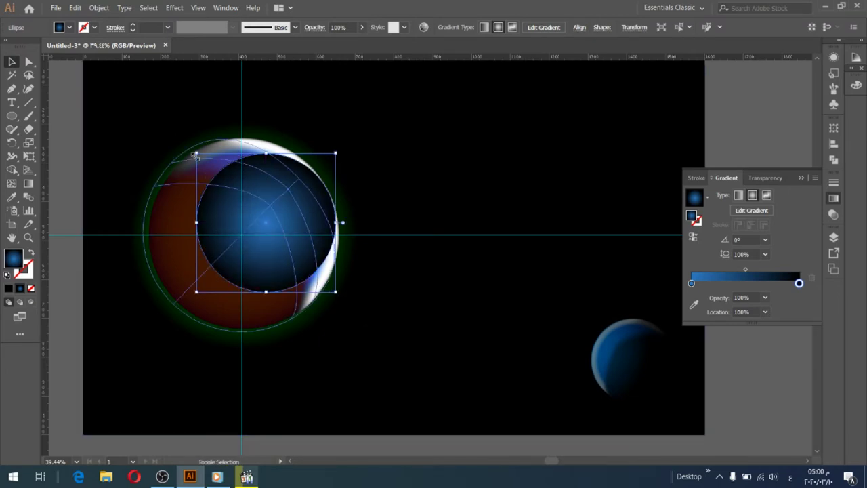
left_click_drag(196, 154, 182, 139)
left_click_drag(272, 205, 264, 205)
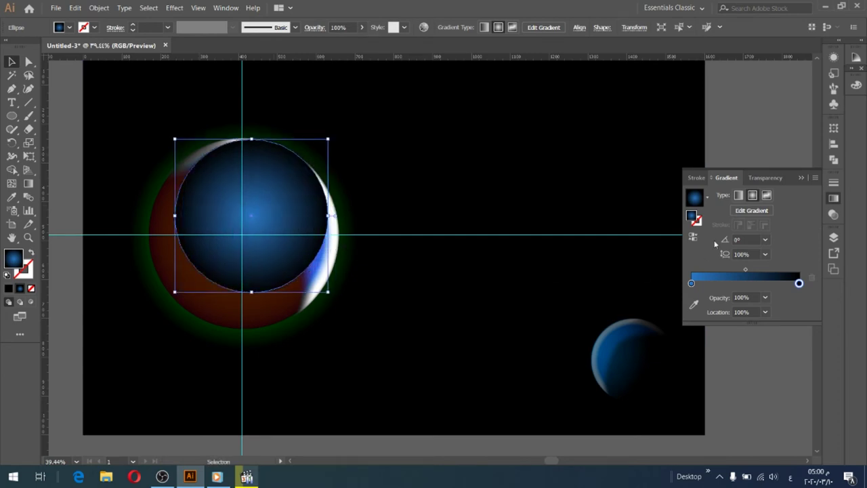
left_click(765, 177)
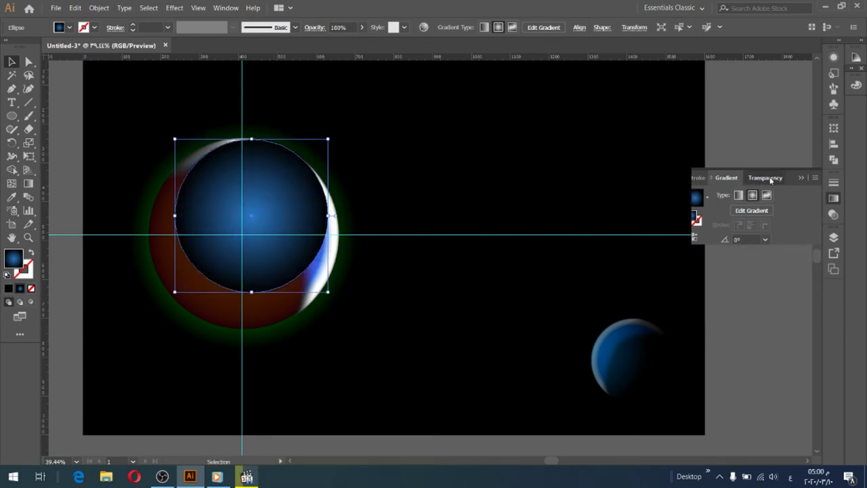
Set the blue glow circle to Screen blending and paste a copy of it
left_click(743, 195)
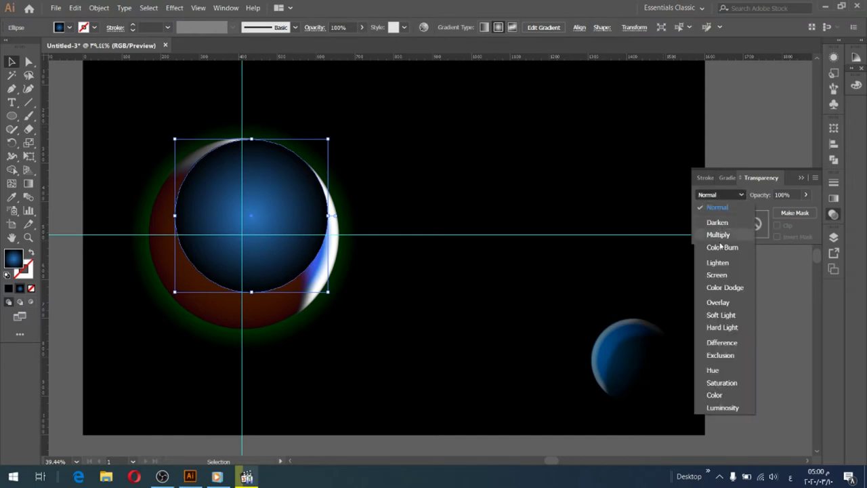
left_click(718, 274)
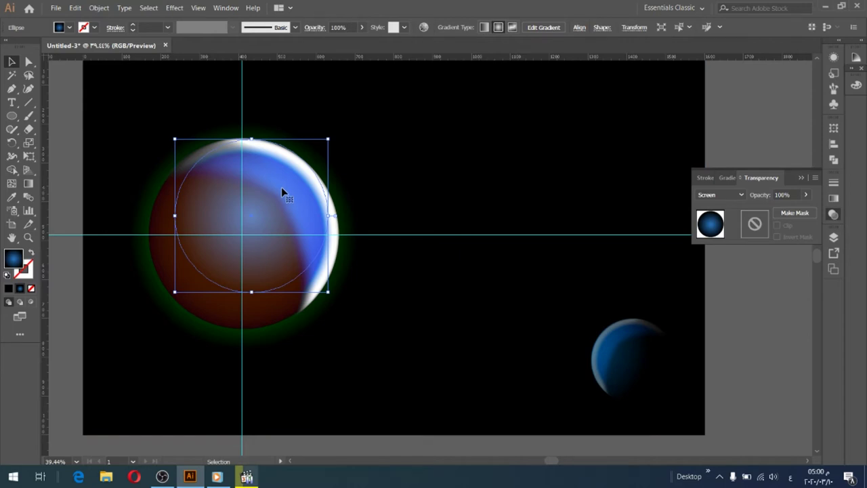
key("a")
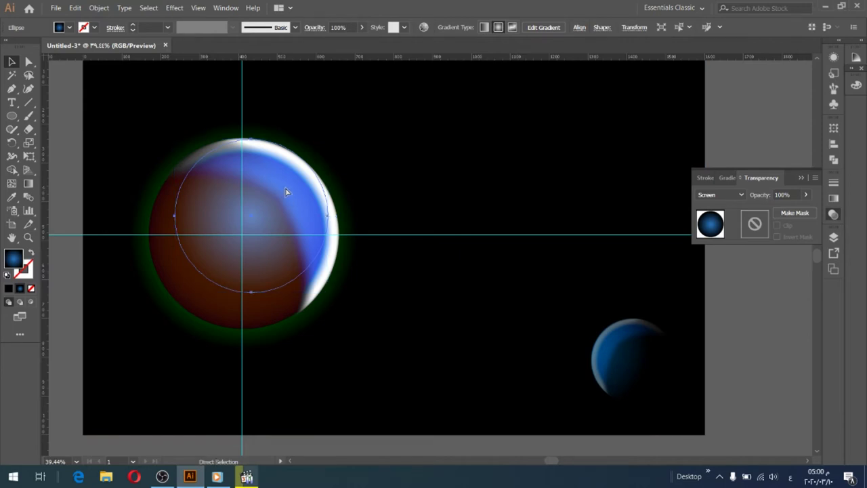
key("ctrl+v")
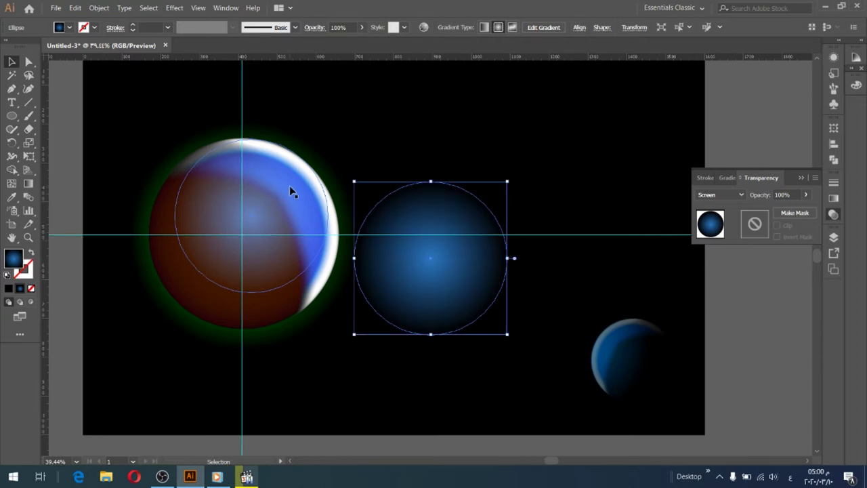
Scale the copy down into a smaller highlight over the planet's upper-left side
left_click_drag(461, 224, 278, 175)
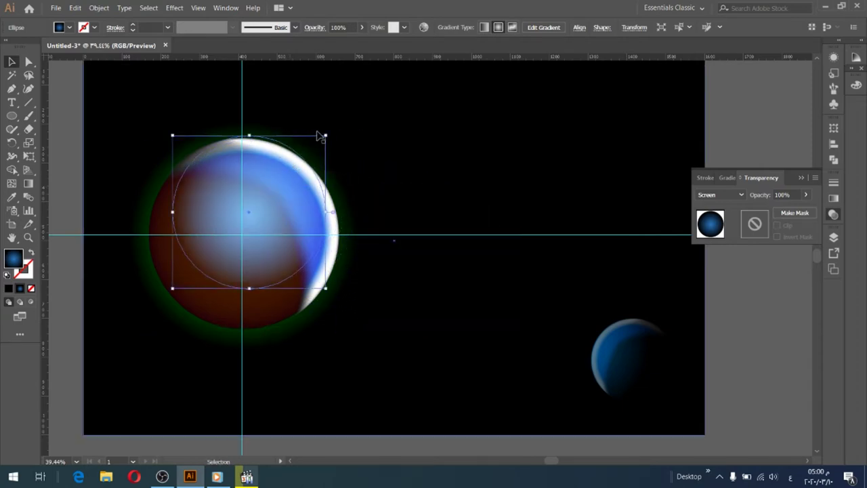
left_click_drag(325, 135, 288, 172)
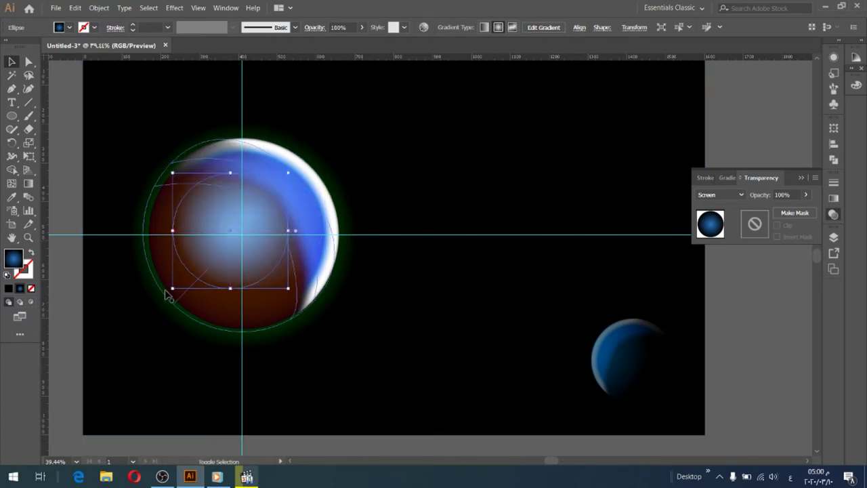
left_click_drag(173, 288, 210, 266)
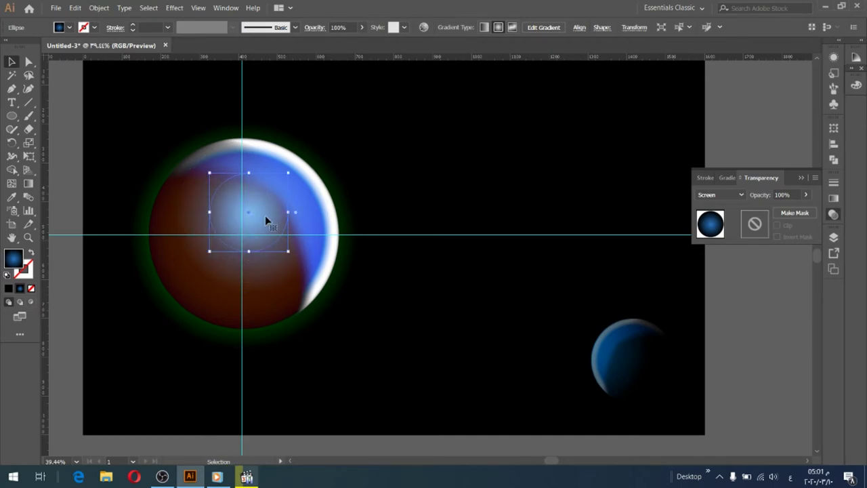
left_click_drag(267, 212, 277, 205)
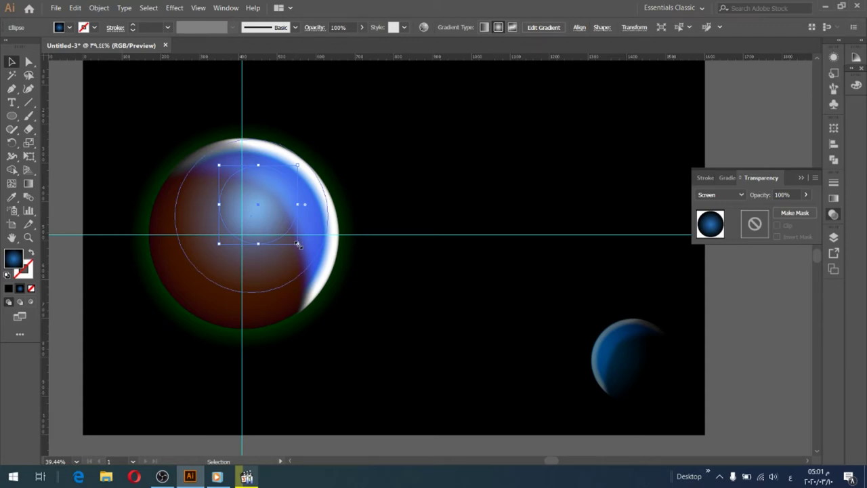
left_click_drag(297, 243, 303, 255)
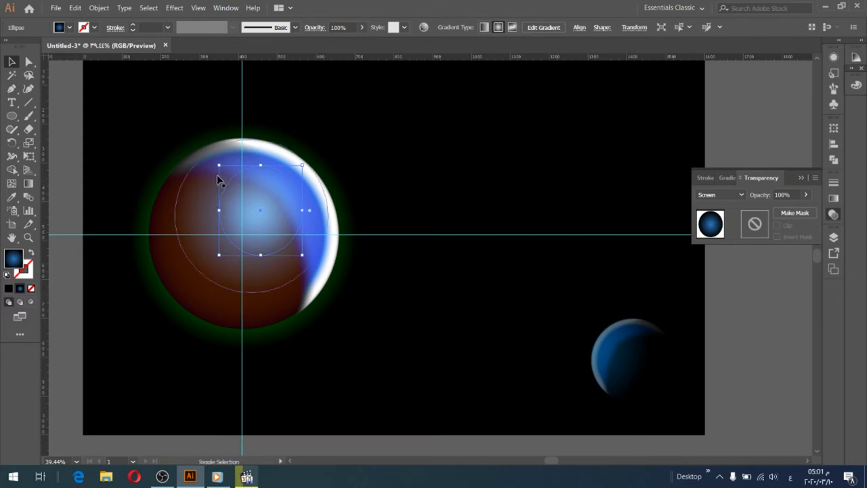
left_click_drag(218, 165, 216, 161)
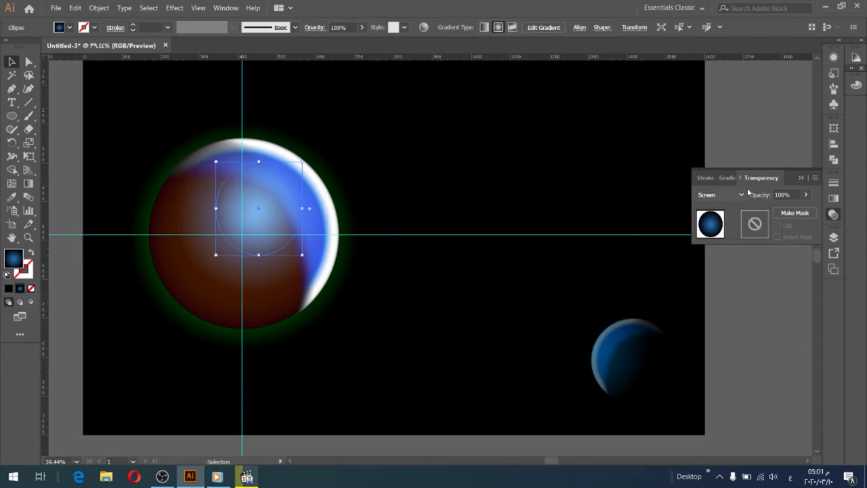
left_click(832, 199)
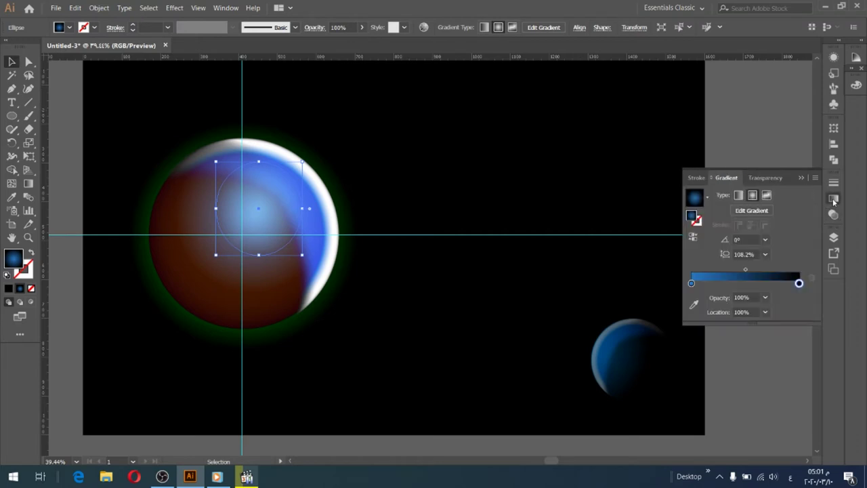
Reapply the blue radial gradient to the smaller highlight ellipse
left_click(691, 283)
left_click(69, 27)
left_click(71, 47)
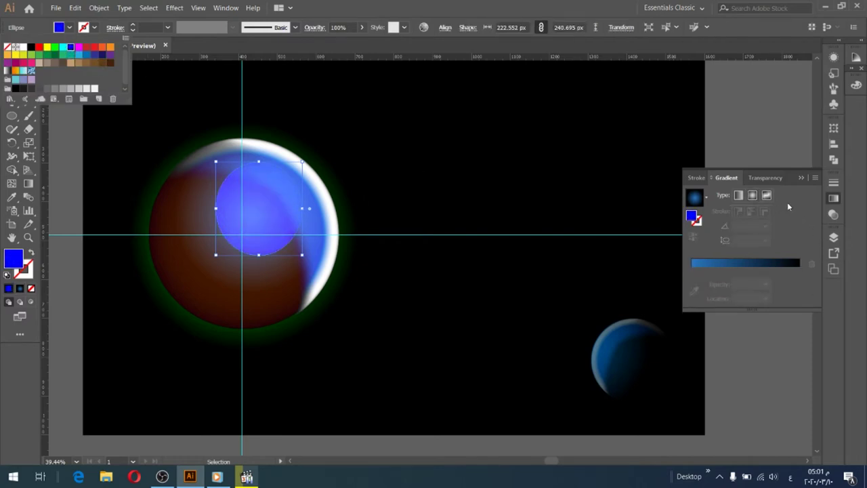
left_click(696, 178)
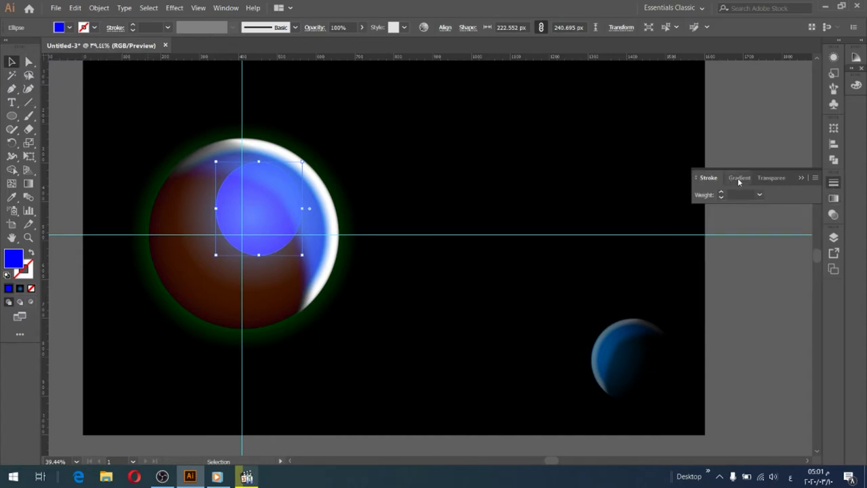
left_click(730, 179)
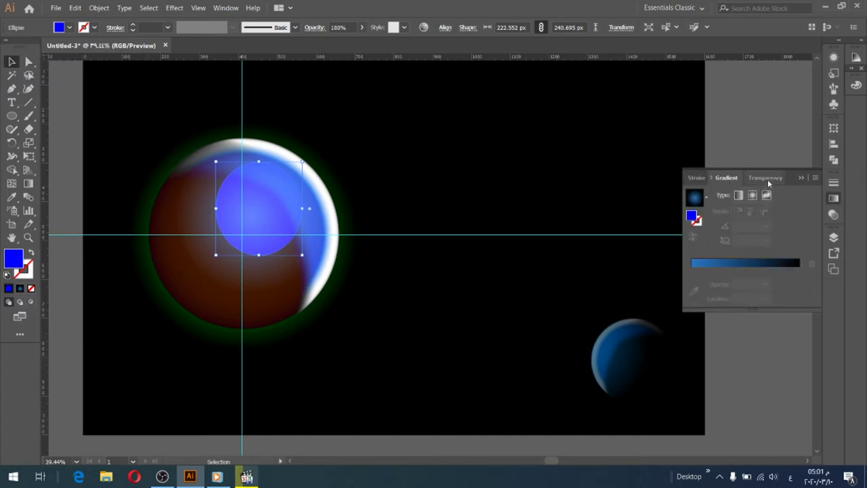
left_click(772, 179)
left_click(723, 179)
left_click(730, 272)
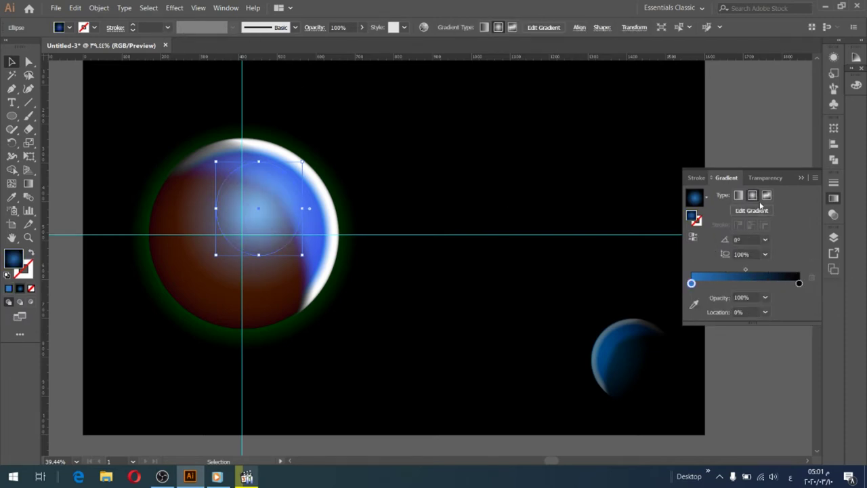
left_click(700, 179)
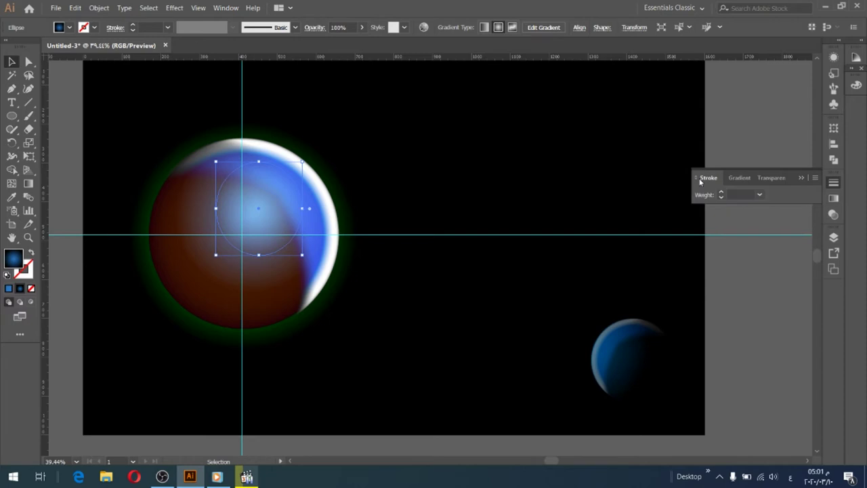
Lower the highlight's opacity to 61%, keeping Screen blending, and deselect it
left_click(772, 177)
left_click(806, 195)
left_click_drag(804, 210, 792, 211)
left_click(741, 194)
left_click(711, 277)
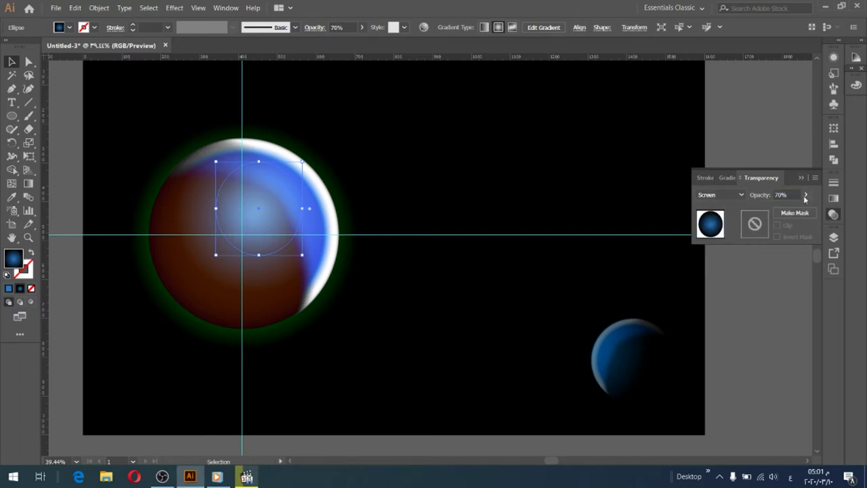
left_click(806, 195)
left_click_drag(795, 209, 787, 208)
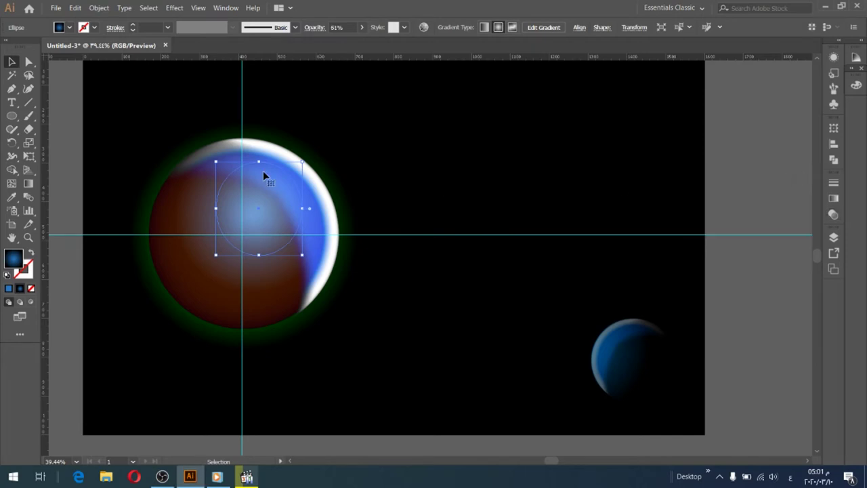
left_click(29, 62)
left_click(12, 62)
left_click(125, 117)
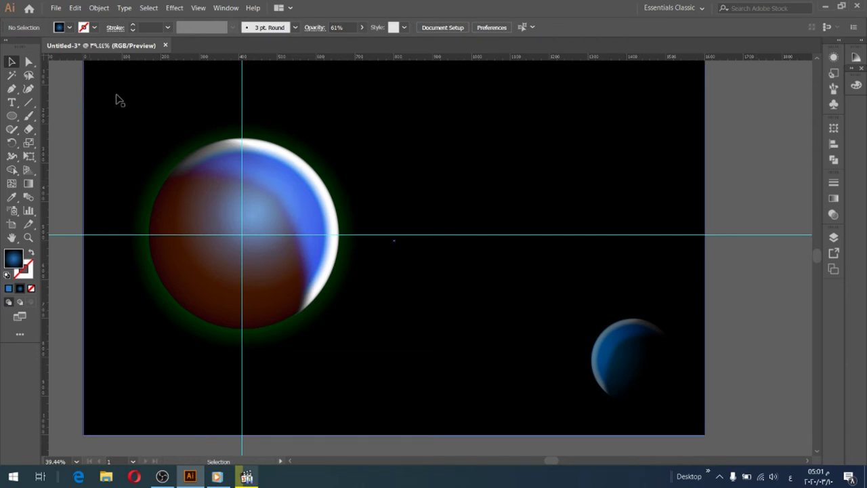
Move and widen the inner highlight ellipse, then undo the last change
left_click(305, 249)
left_click_drag(282, 228, 288, 238)
left_click_drag(223, 226, 205, 220)
left_click_drag(269, 221, 267, 213)
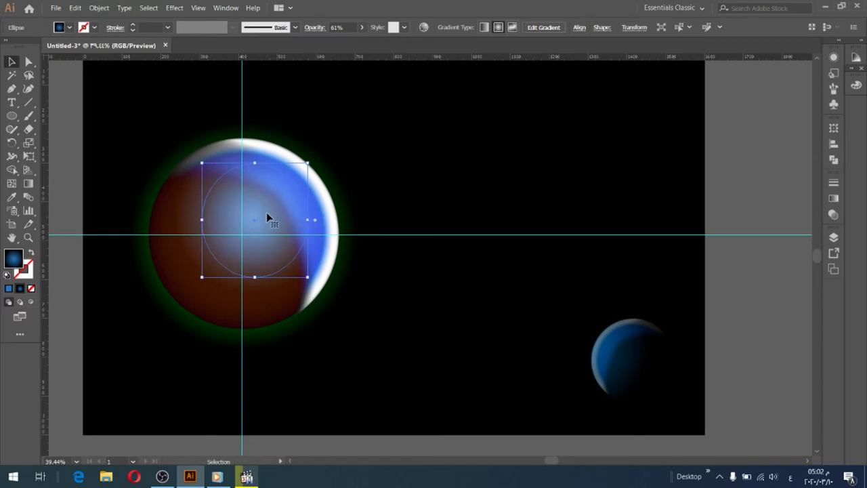
left_click(763, 293)
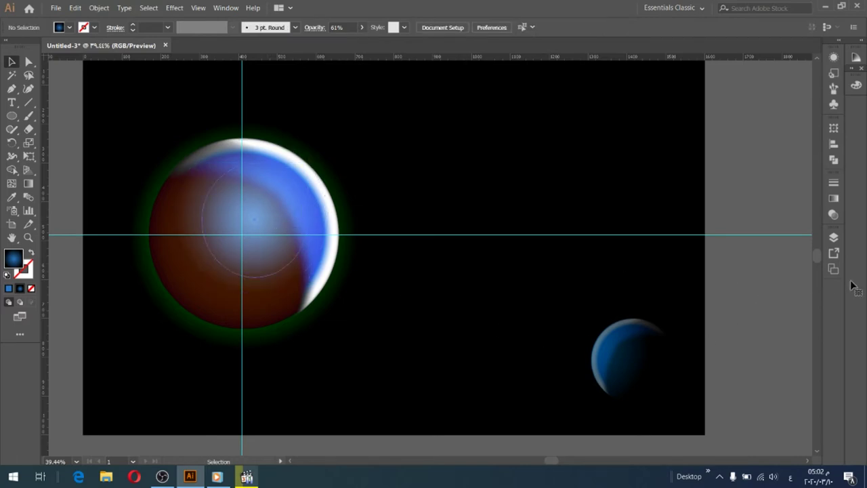
key("ctrl+z")
left_click(832, 214)
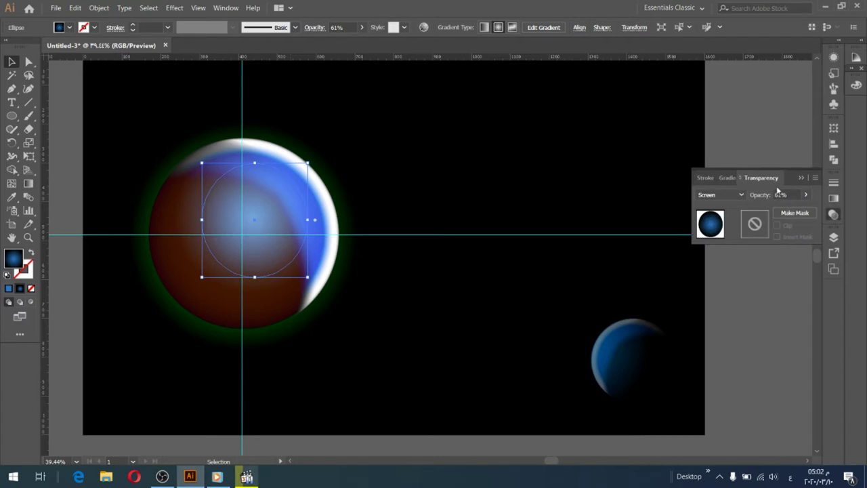
Shift the glow's gradient midpoint toward the dark end and make the starting stop 50% opaque
left_click(727, 178)
left_click_drag(744, 271, 764, 271)
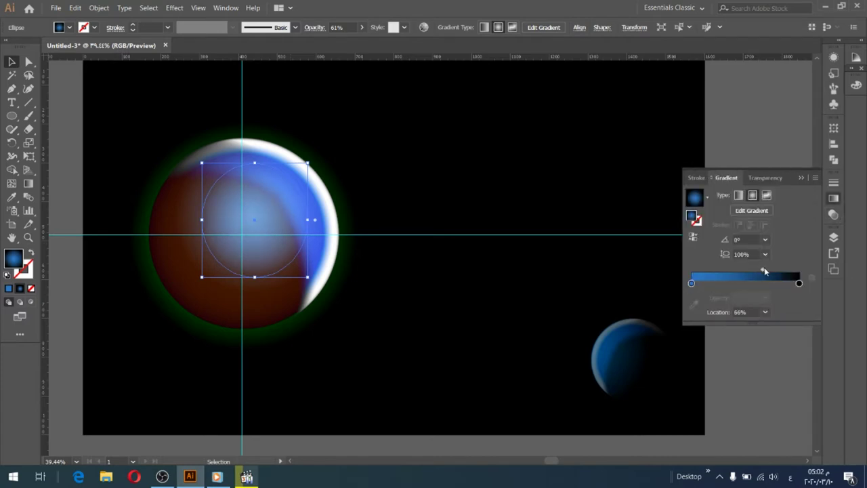
left_click(691, 283)
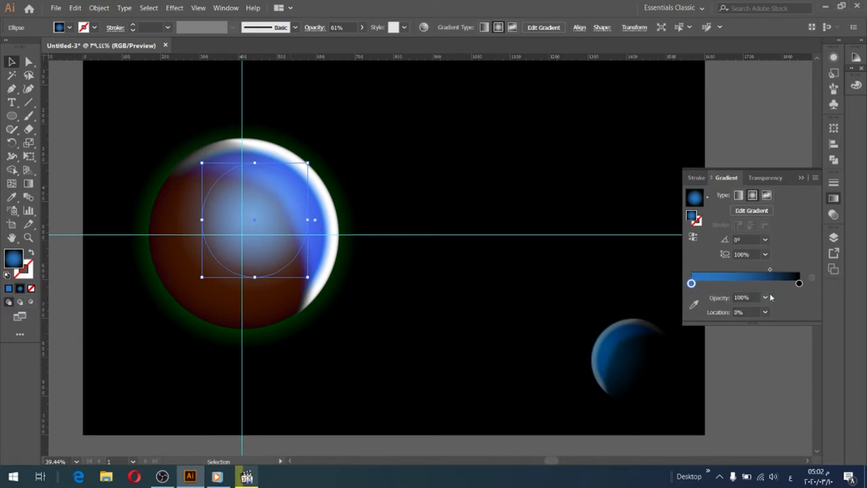
left_click(764, 298)
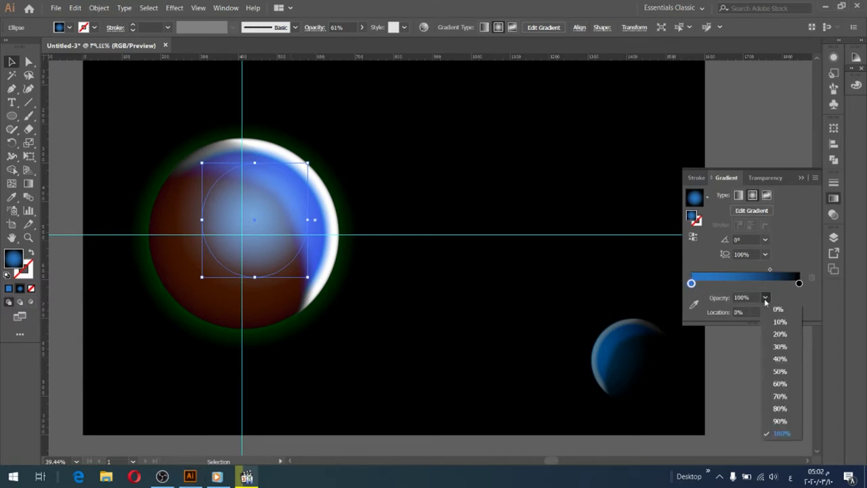
left_click(780, 371)
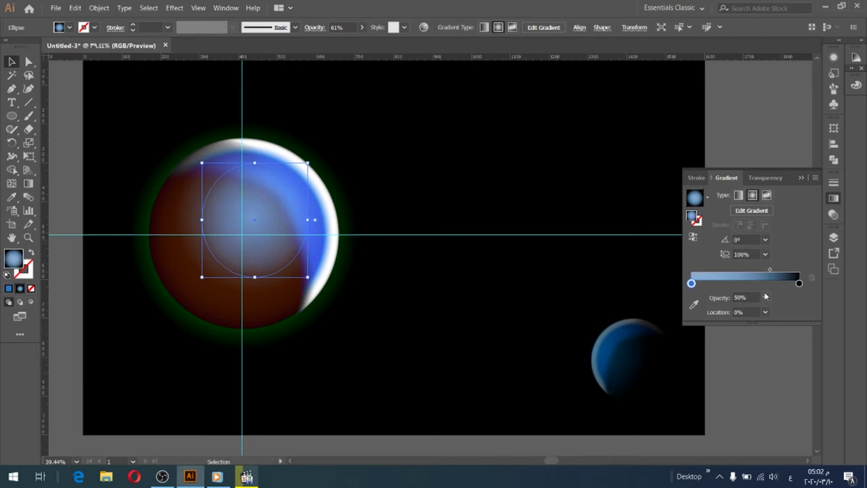
Shrink the glow ellipse, move it up and right, and set its gradient midpoint near 51%
left_click(582, 180)
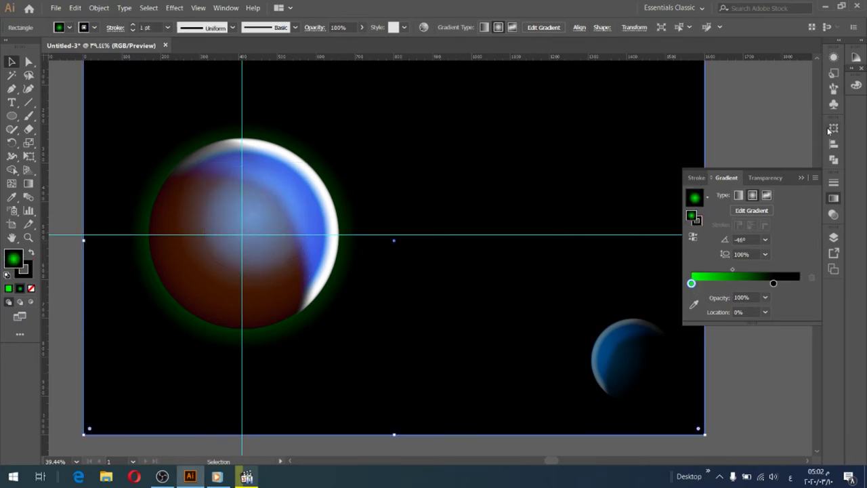
scroll(814, 134, "up", 5)
scroll(809, 132, "down", 2)
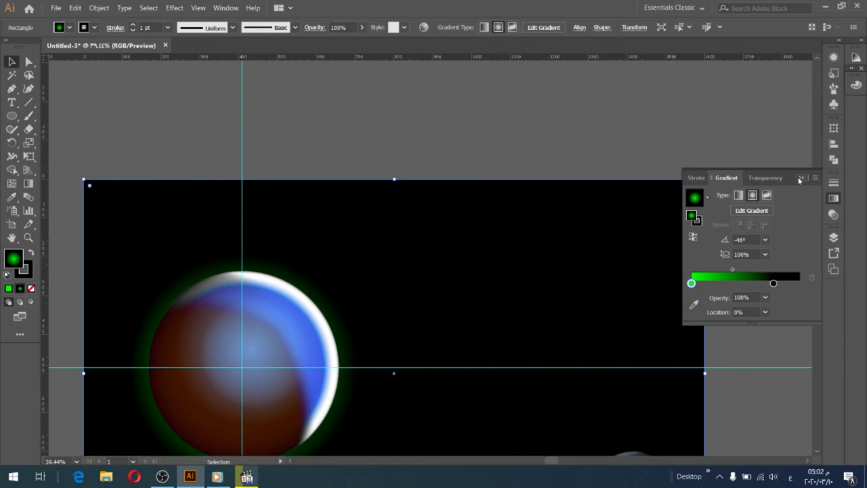
left_click(296, 362)
scroll(349, 323, "up", 2)
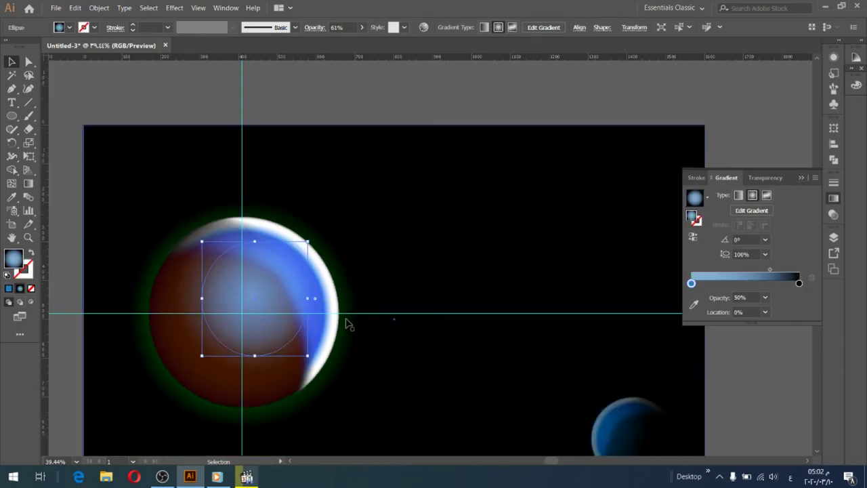
left_click_drag(308, 241, 300, 255)
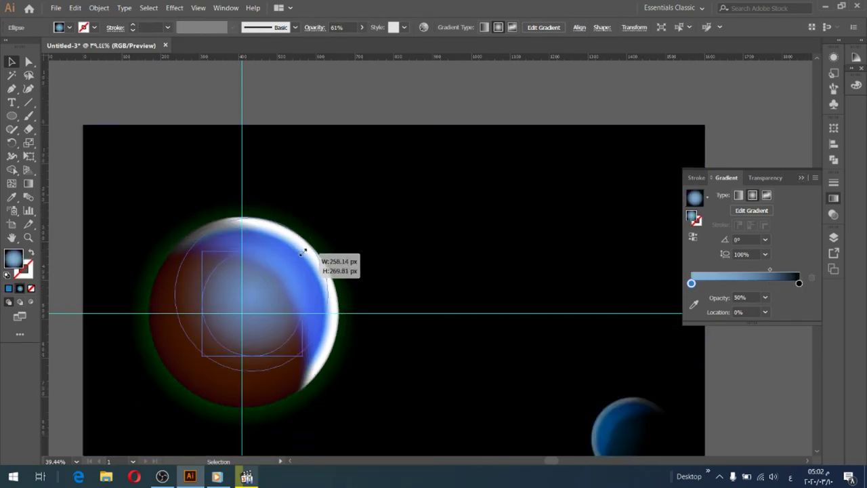
left_click_drag(265, 303, 271, 302)
left_click_drag(770, 272, 746, 275)
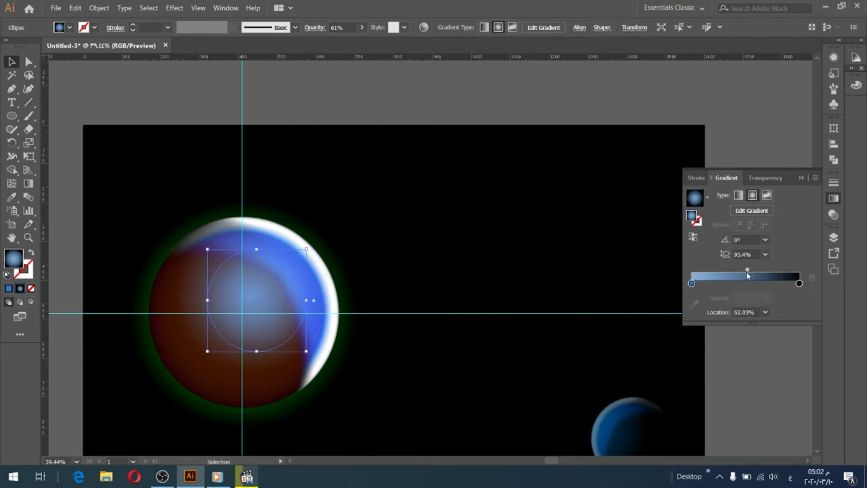
left_click(780, 147)
Reposition the glow ellipse slightly on the planet and reselect it
left_click(801, 178)
scroll(165, 223, "down", 2)
mouse_move(281, 232)
left_mouse_down()
mouse_move(290, 229)
mouse_move(290, 205)
left_mouse_up()
left_click(306, 325)
left_click_drag(265, 232, 286, 233)
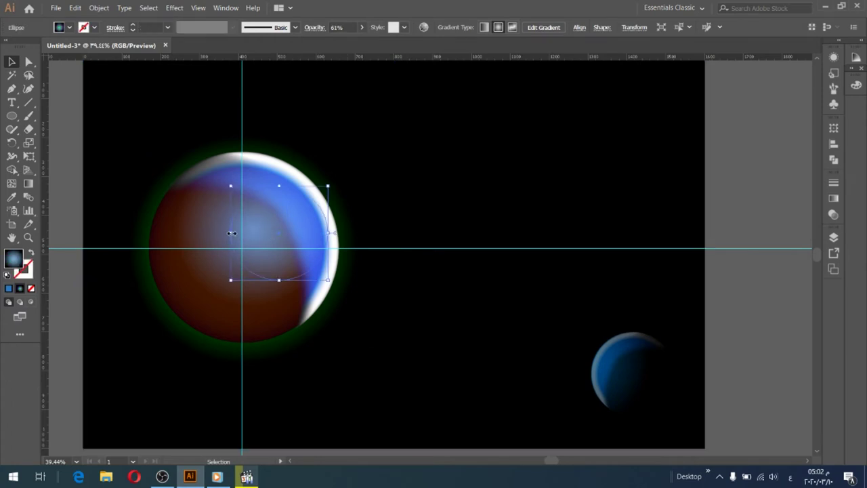
left_click(711, 193)
left_click(293, 231)
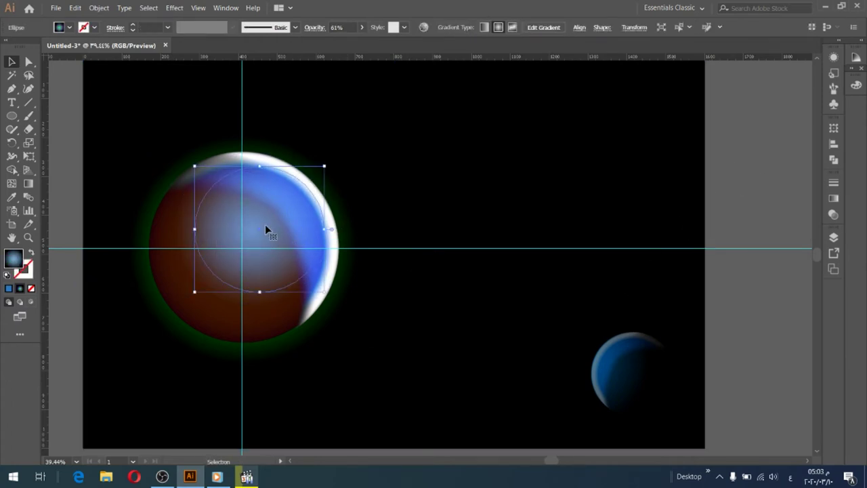
Make the glow's gradient start white, with the blue stop at 50% and midpoint at 42.28%
key("ctrl+z")
key("ctrl+z")
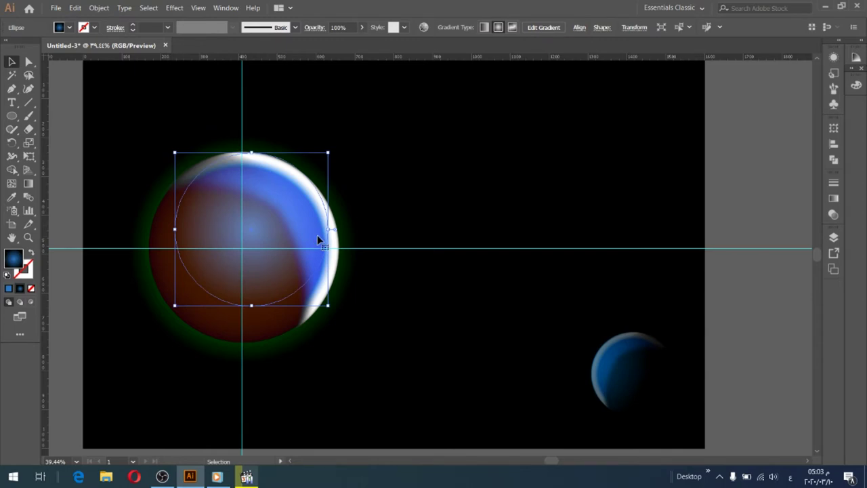
key("a")
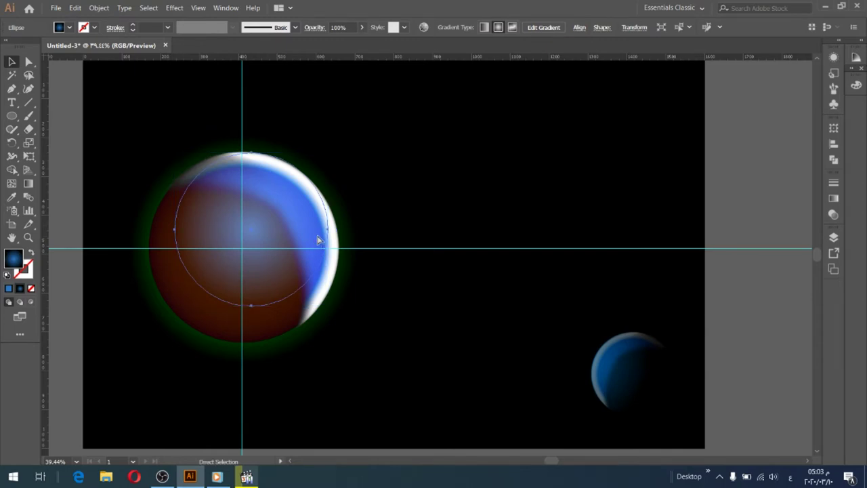
key("v")
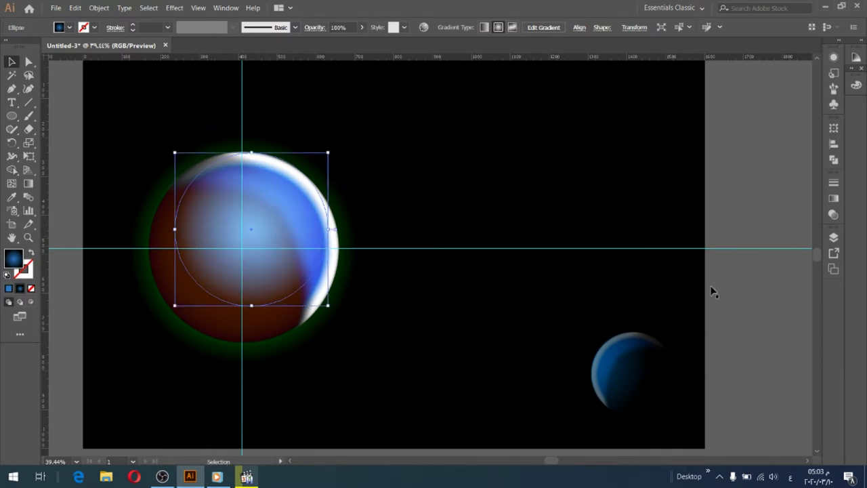
left_click(829, 200)
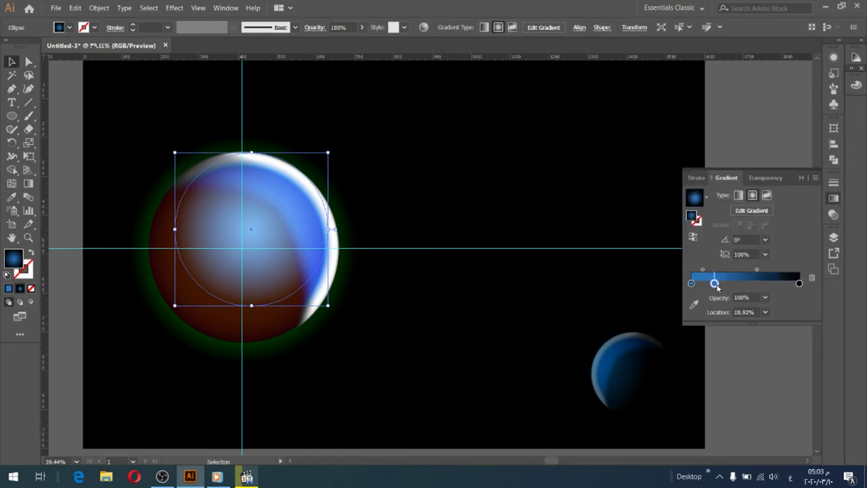
double_click(690, 283)
left_click(86, 88)
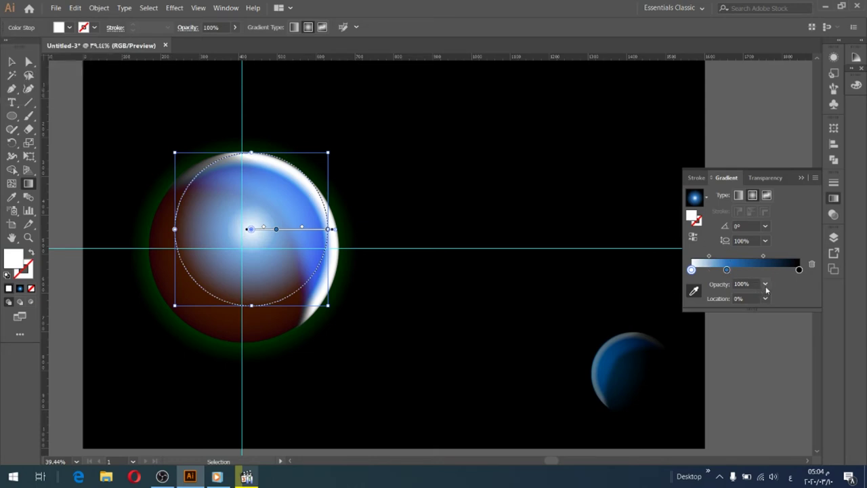
left_click(765, 298)
left_click(779, 359)
left_click(776, 257)
left_click_drag(777, 257, 768, 256)
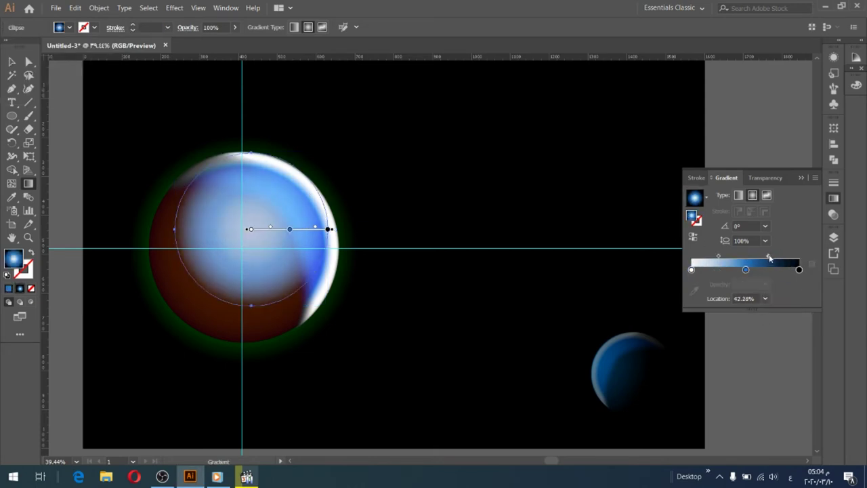
left_click_drag(174, 245, 326, 212)
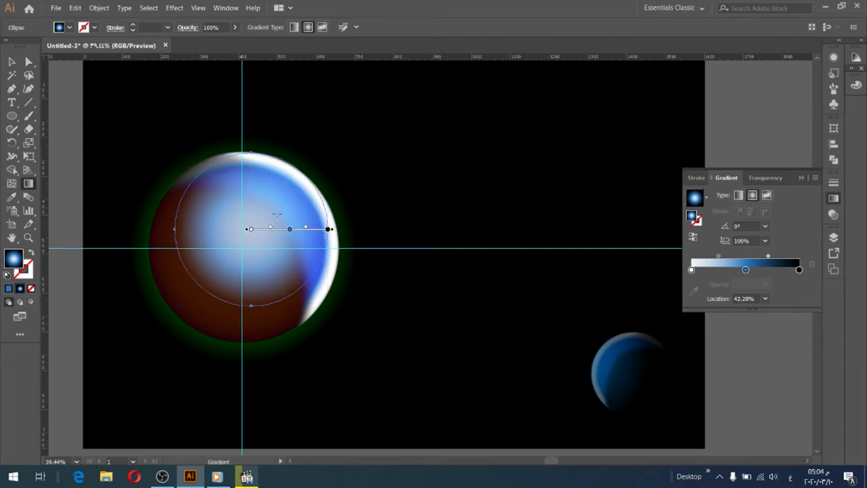
Scale the glow ellipse down slightly from its top, bottom and left sides
key("v")
left_click(834, 198)
left_click_drag(327, 153, 321, 164)
left_click_drag(328, 304, 322, 299)
left_click_drag(174, 230, 189, 231)
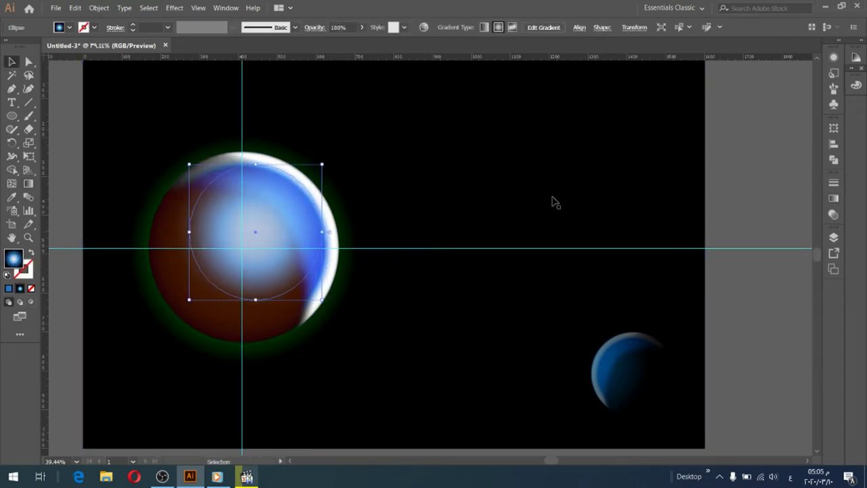
Keep the inner glow on Screen blending at 61% opacity, then switch to the Ellipse tool
left_click(833, 198)
left_click(753, 179)
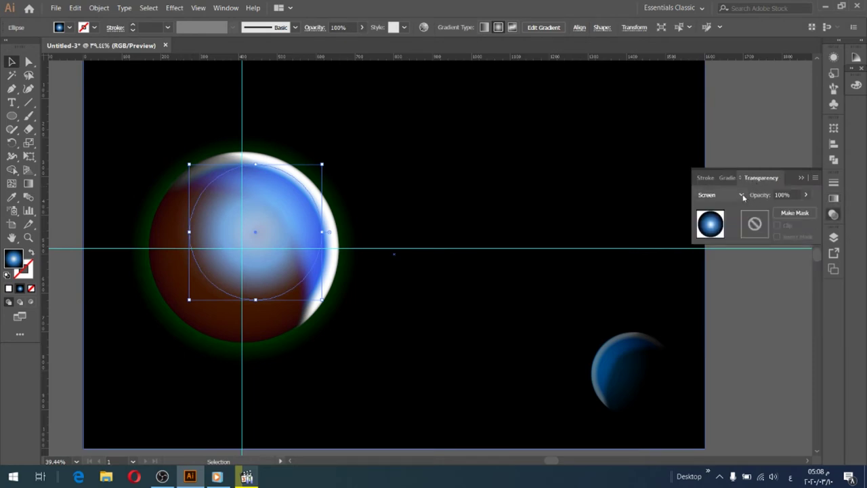
left_click(742, 195)
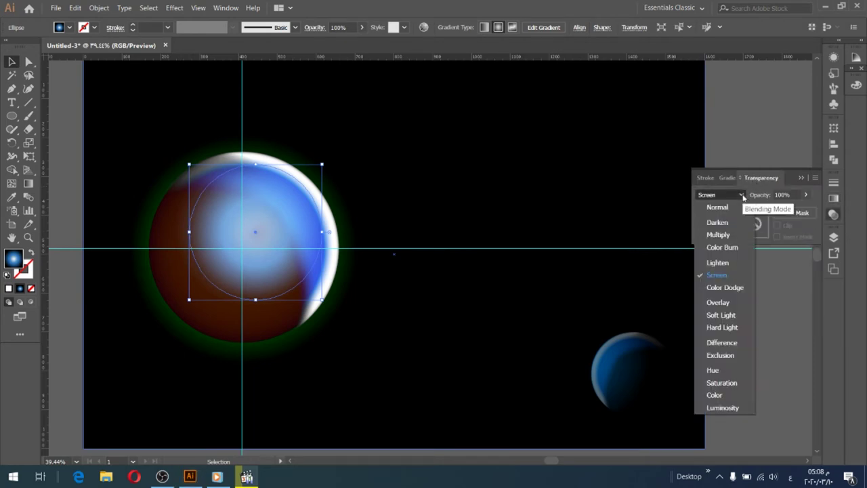
left_click(735, 275)
left_click(806, 195)
left_click_drag(805, 210, 790, 210)
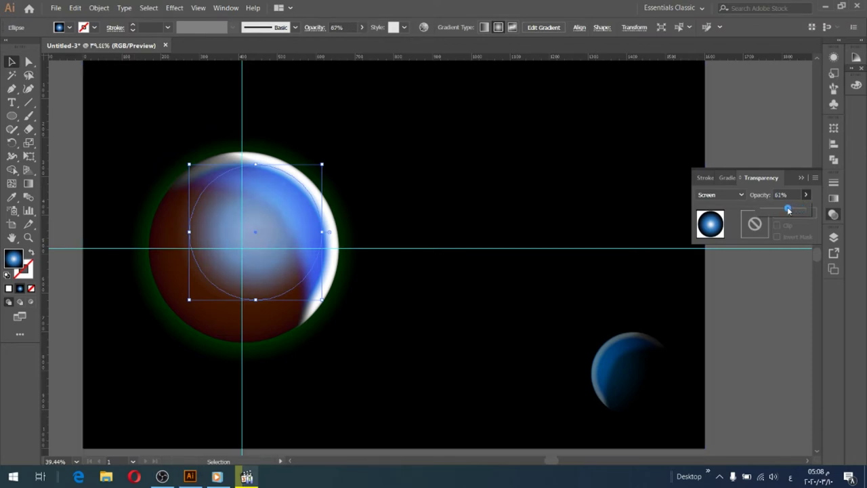
left_click(802, 177)
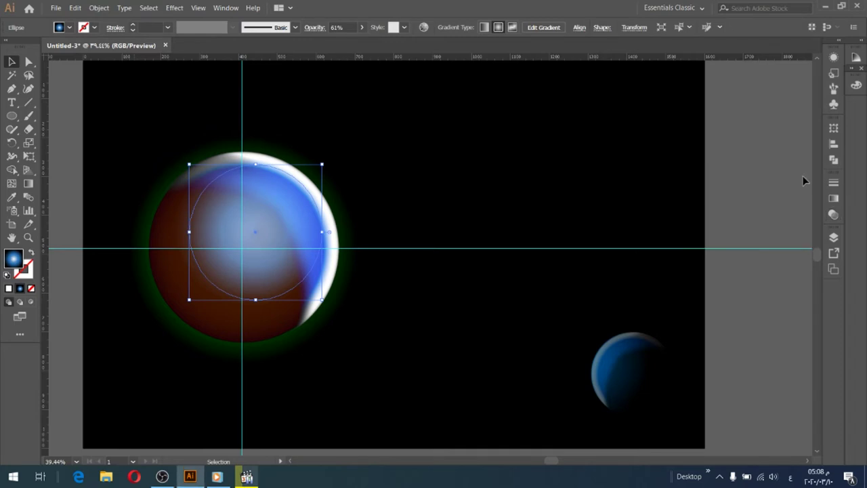
left_click(308, 392)
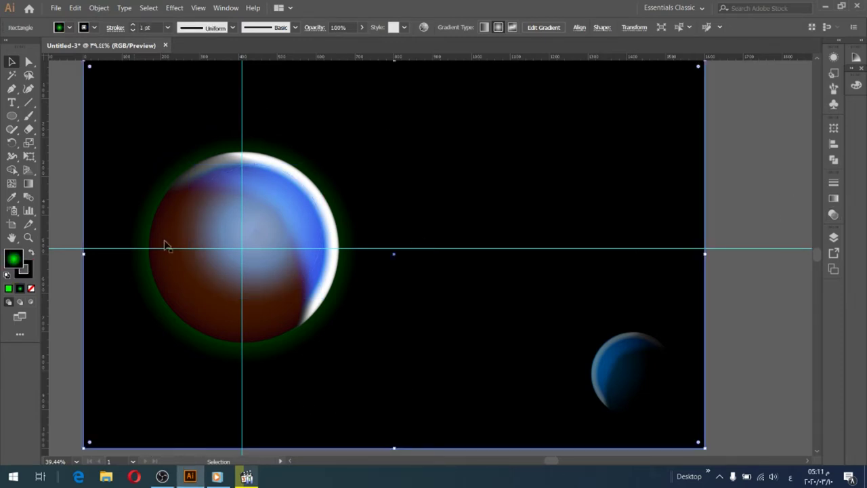
left_click(9, 117)
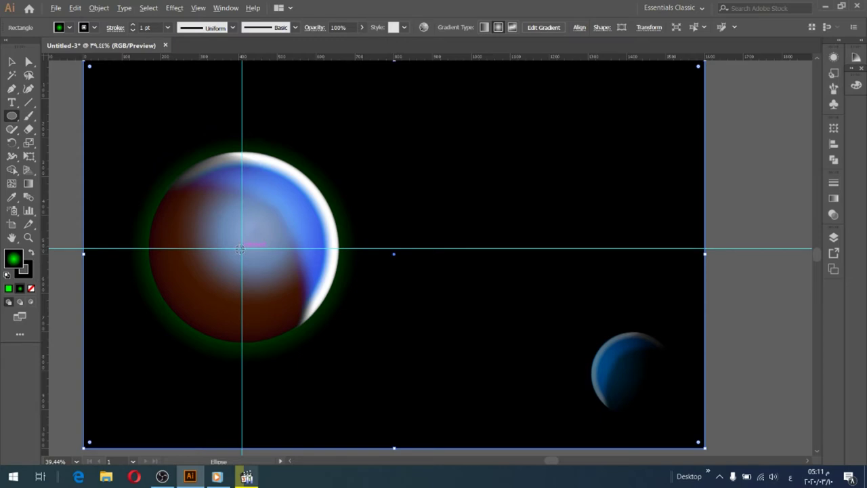
Draw a circle from the planet centre covering the planet, nudged slightly right and up
left_click_drag(240, 249, 276, 337)
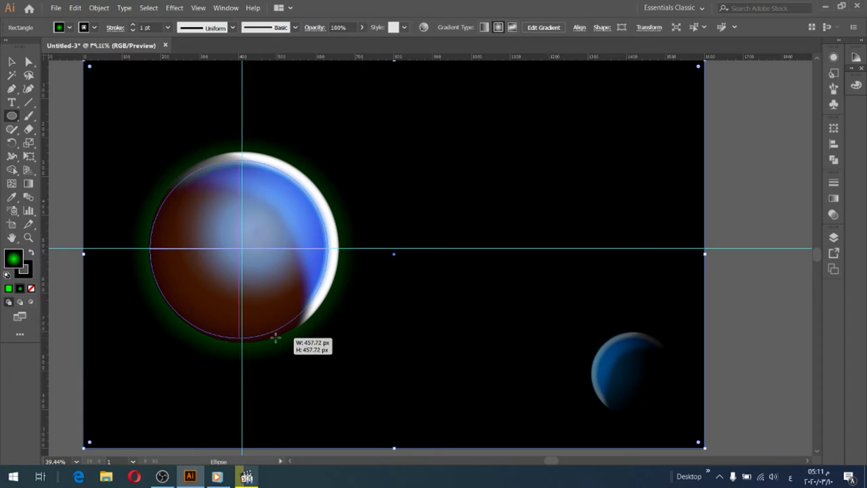
left_click_drag(276, 337, 275, 336)
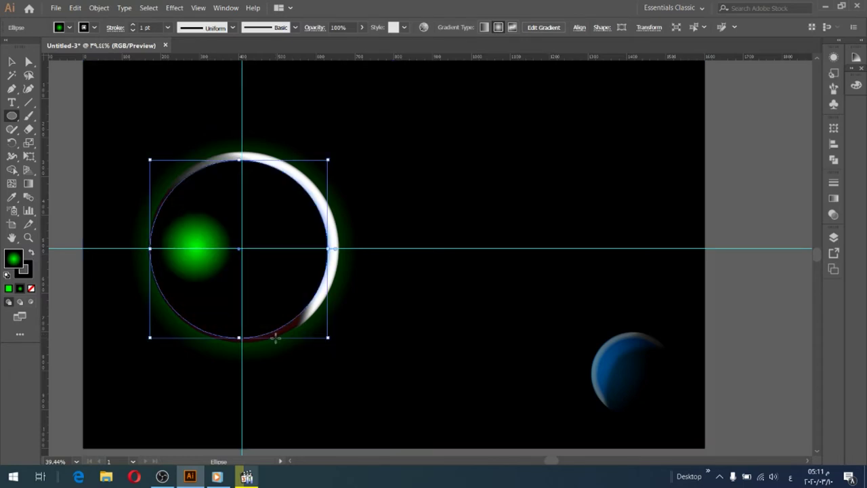
key("Right")
key("Right")
key("Right")
key("Right")
key("Right")
key("Right")
key("Right")
key("Right")
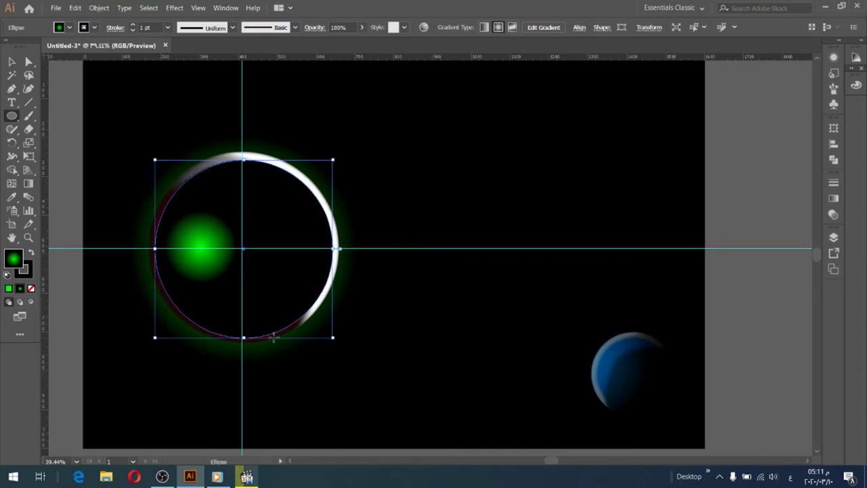
key("Up")
key("Up")
key("Up")
key("Up")
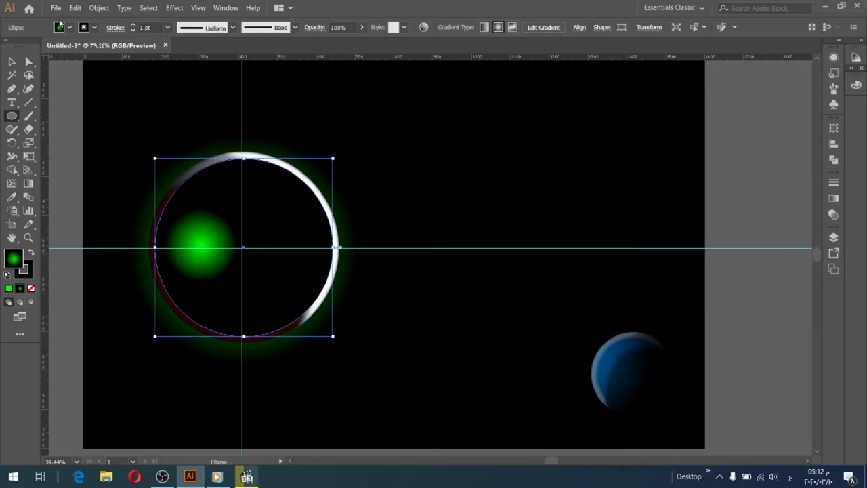
Give the circle no stroke and a solid black fill
left_click(95, 28)
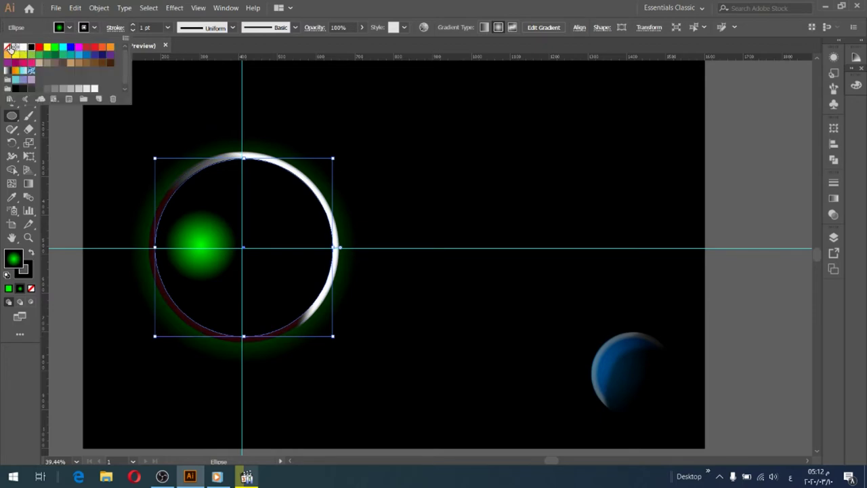
left_click(7, 47)
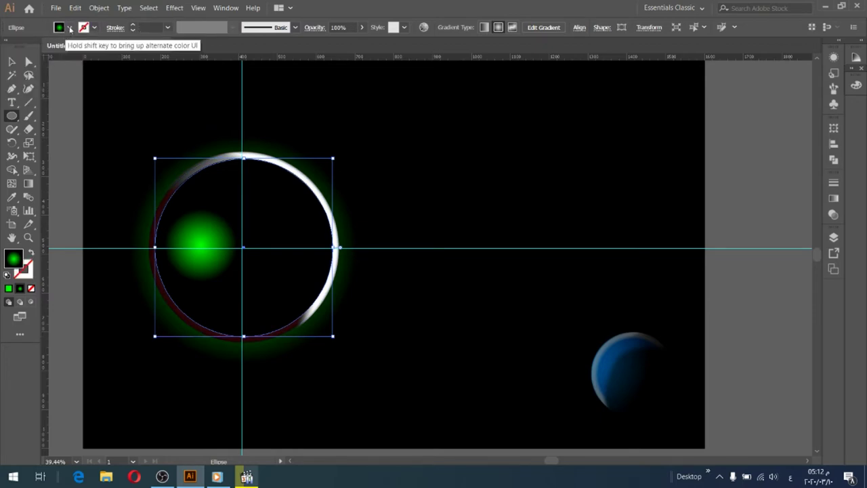
left_click(69, 28)
left_click(29, 49)
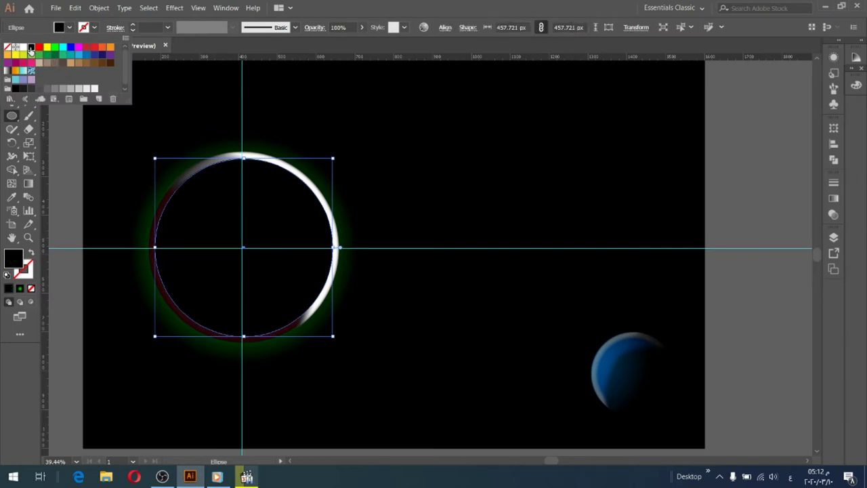
Apply a radial gradient fill to the circle, with the black end stop at 100%
left_click(833, 201)
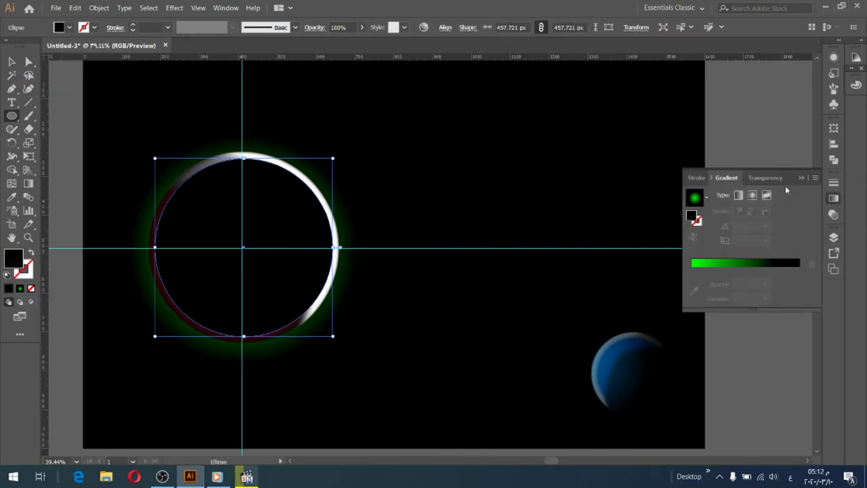
left_click(725, 178)
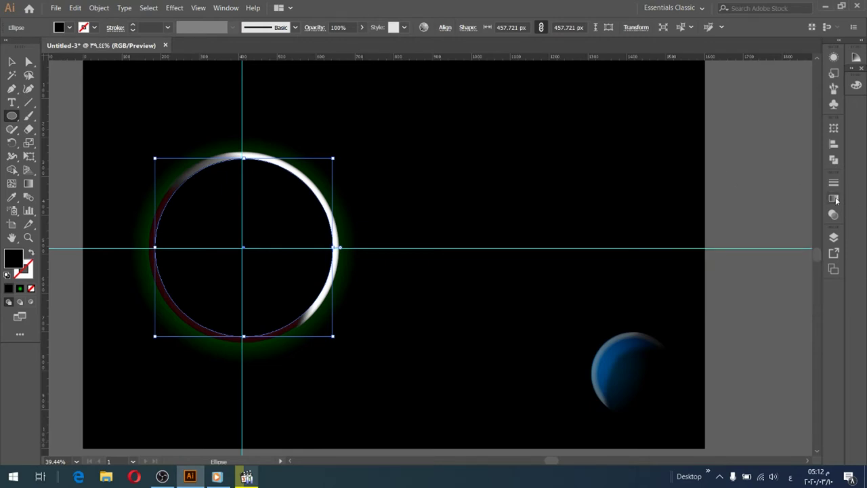
left_click(833, 199)
left_click(753, 195)
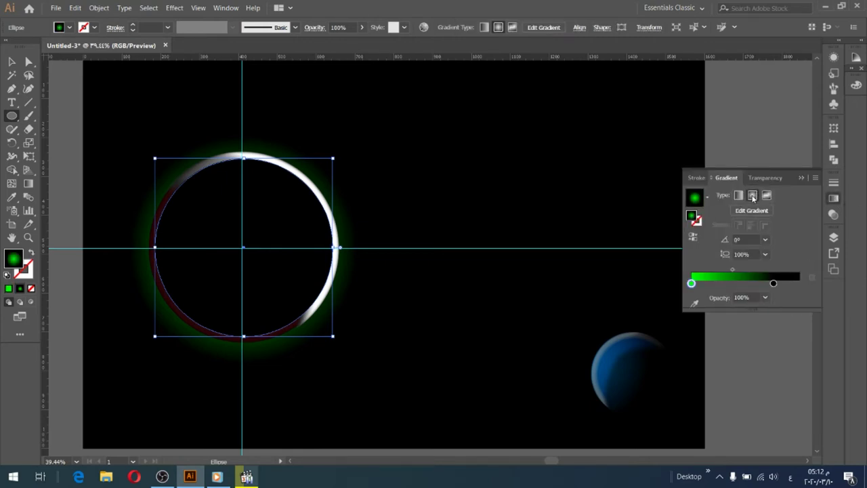
left_click_drag(774, 283, 805, 285)
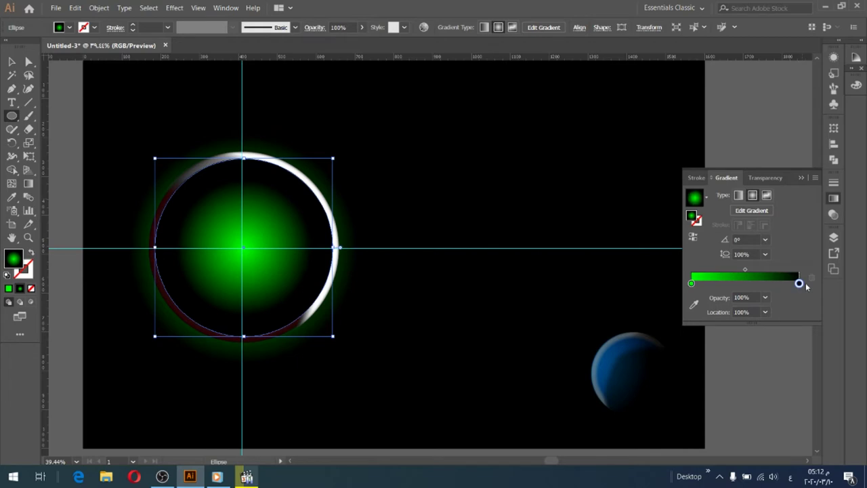
Turn the green gradient stop brown and place it at about 88.6%
left_click(693, 283)
left_click_drag(693, 283, 784, 283)
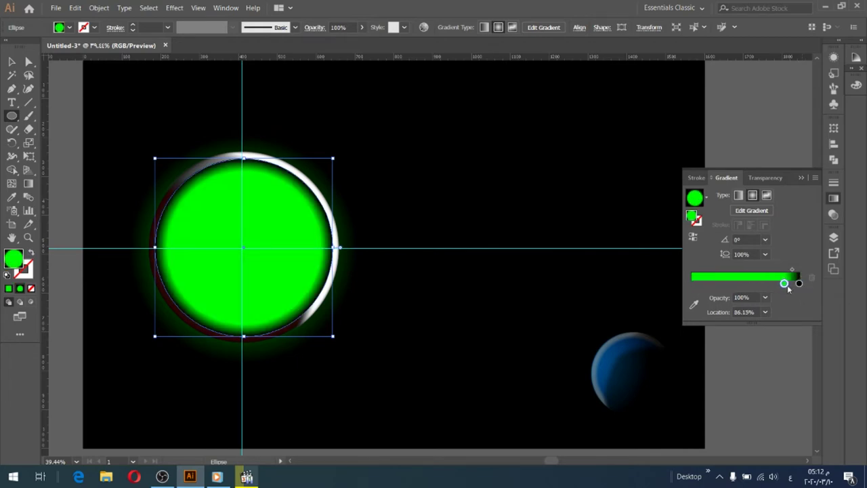
left_click(693, 304)
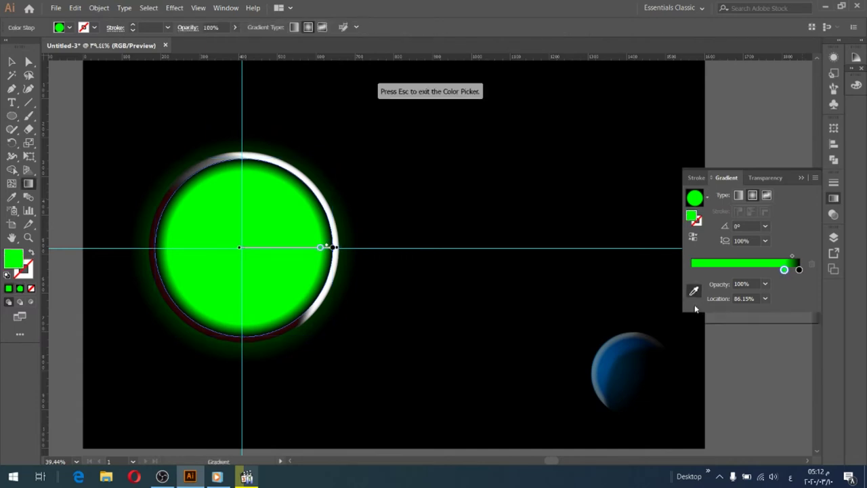
left_click(69, 27)
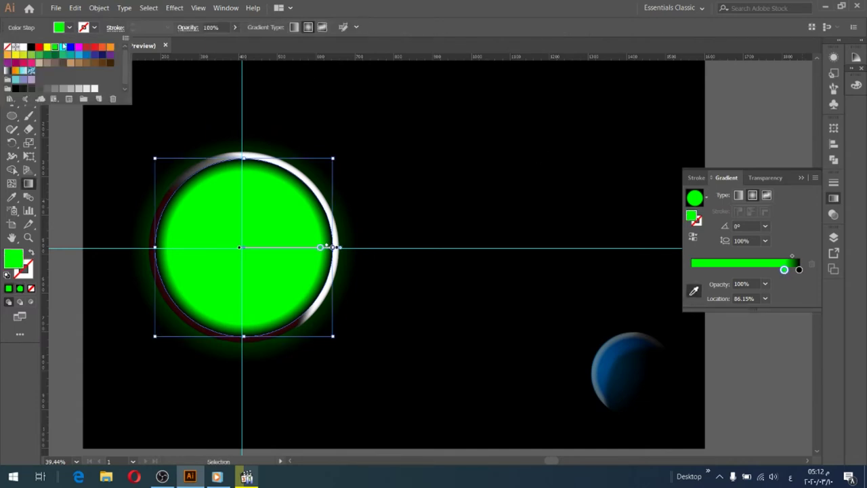
left_click(96, 64)
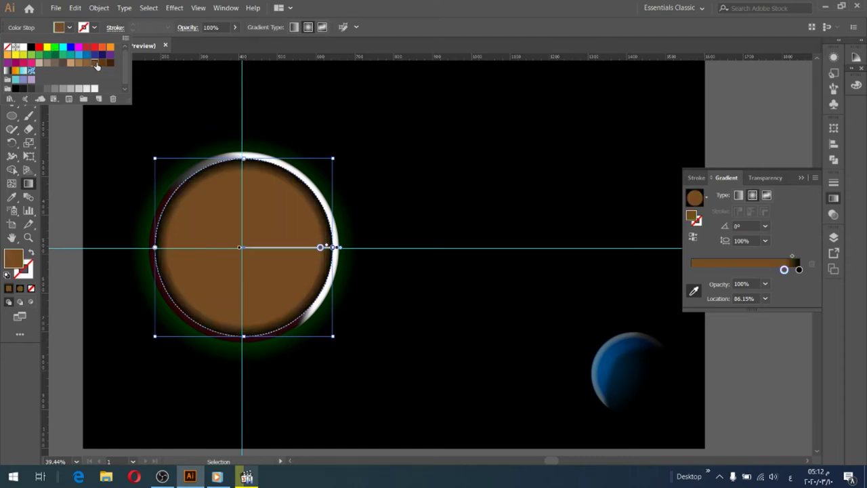
left_click(785, 270)
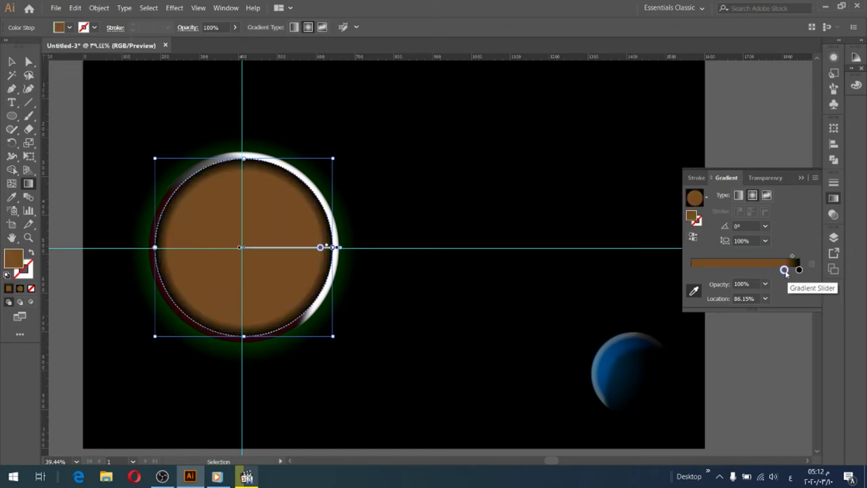
left_click_drag(788, 272, 793, 271)
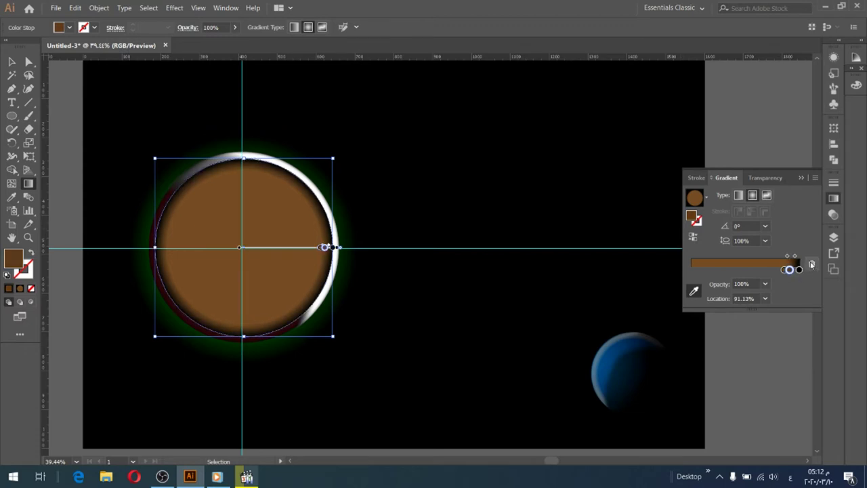
left_click_drag(789, 269, 789, 272)
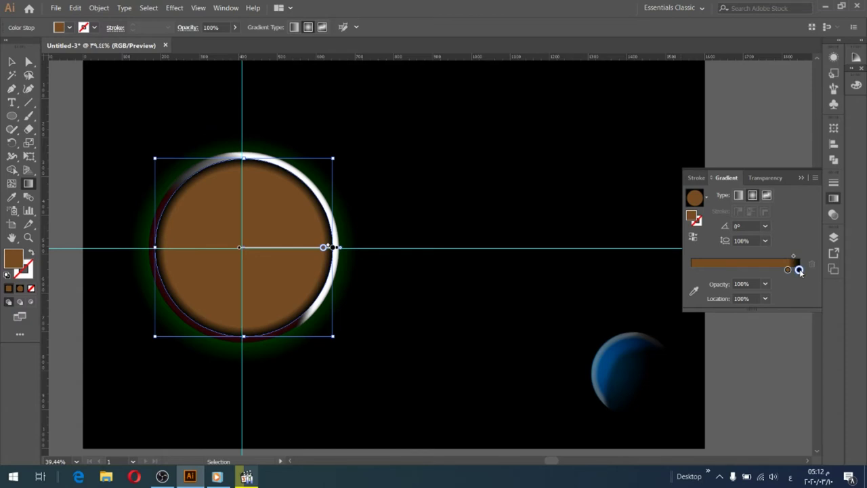
Make the gradient centre black with a black stop at the outer edge, then edit it on-canvas
left_click_drag(793, 270, 697, 270)
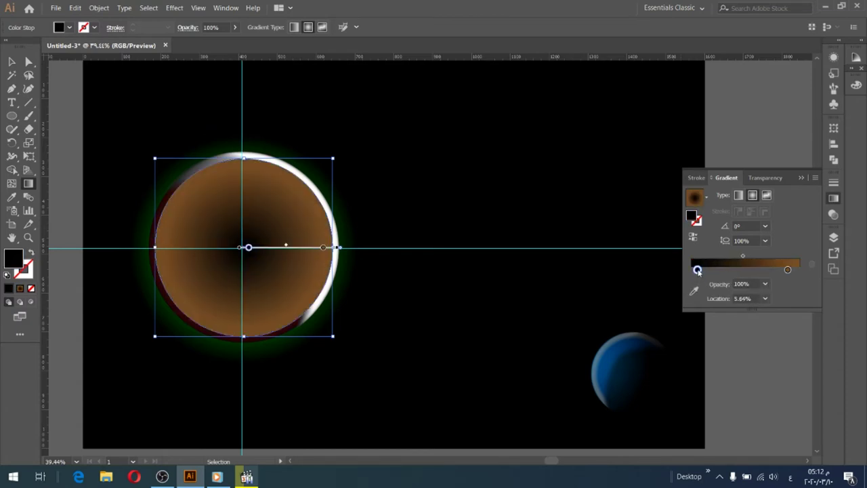
mouse_move(697, 270)
left_mouse_down()
mouse_move(799, 270)
mouse_move(690, 269)
left_mouse_up()
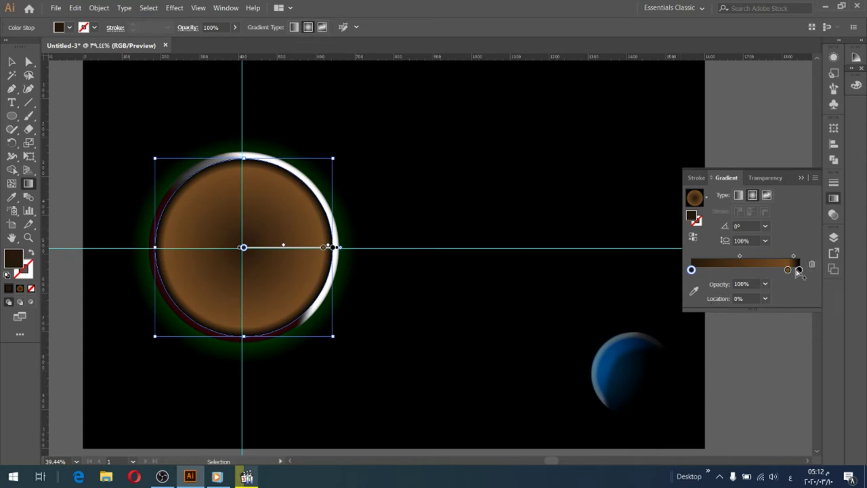
key("g")
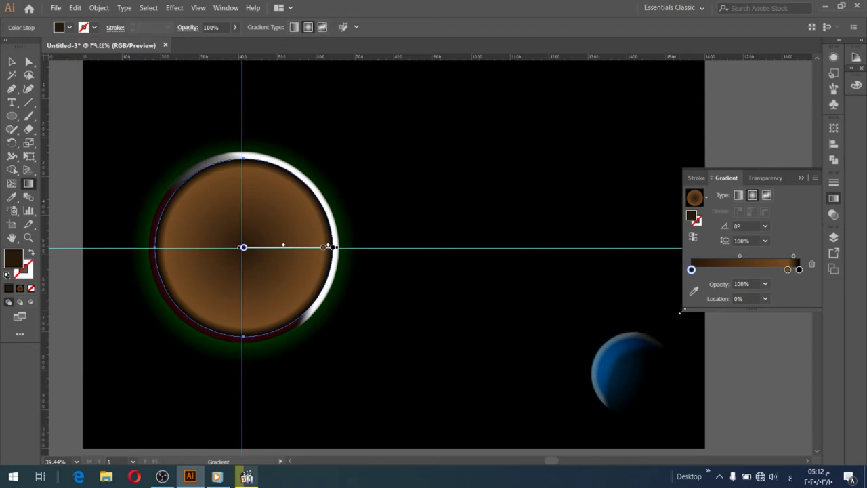
Widen the gradient editor, move brown to about 97%, add a dark rim stop, and blacken the centre stop
left_click_drag(680, 312, 304, 394)
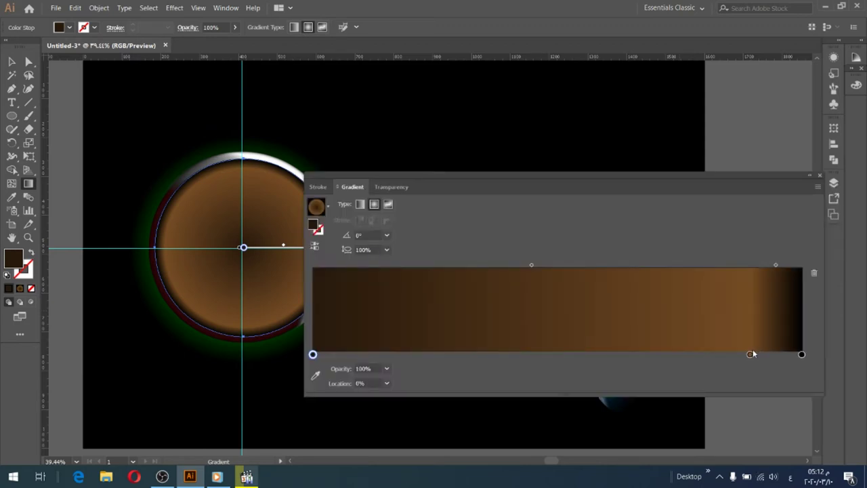
left_click_drag(751, 353, 796, 360)
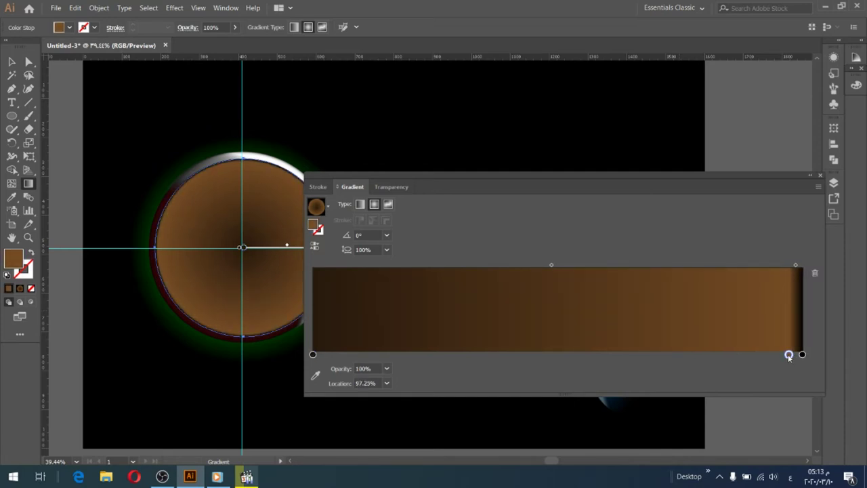
left_click_drag(802, 355, 778, 355)
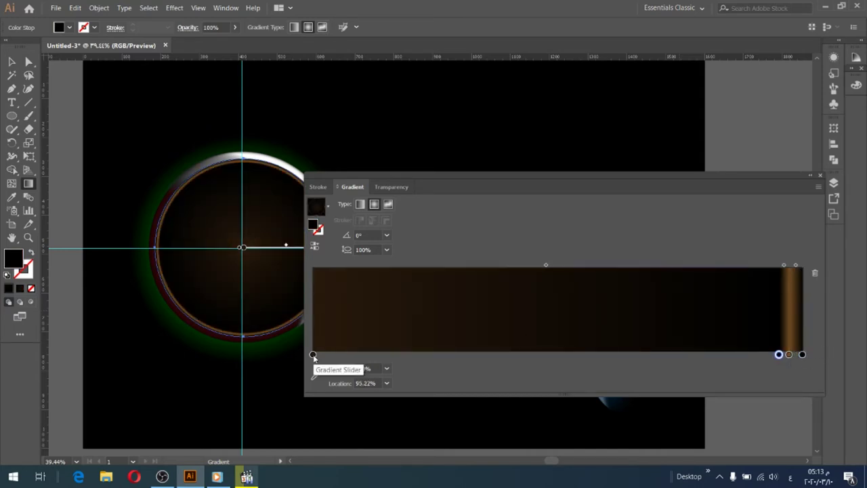
left_click(313, 354)
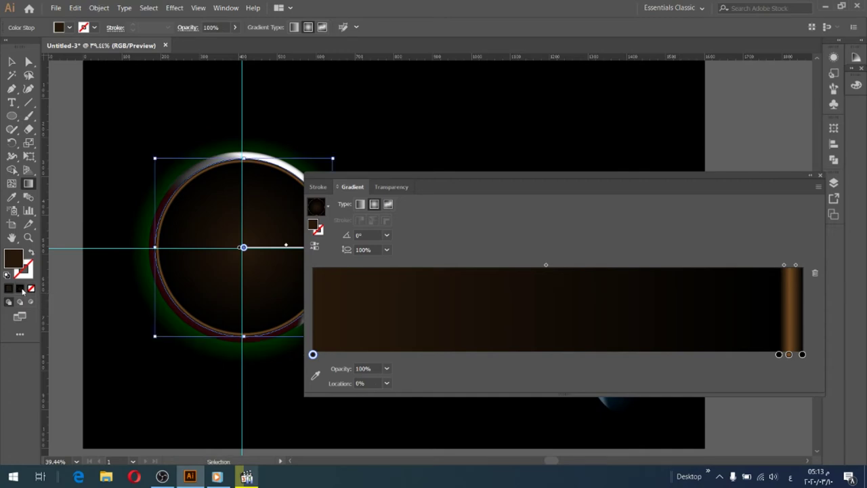
key("v")
left_click(69, 29)
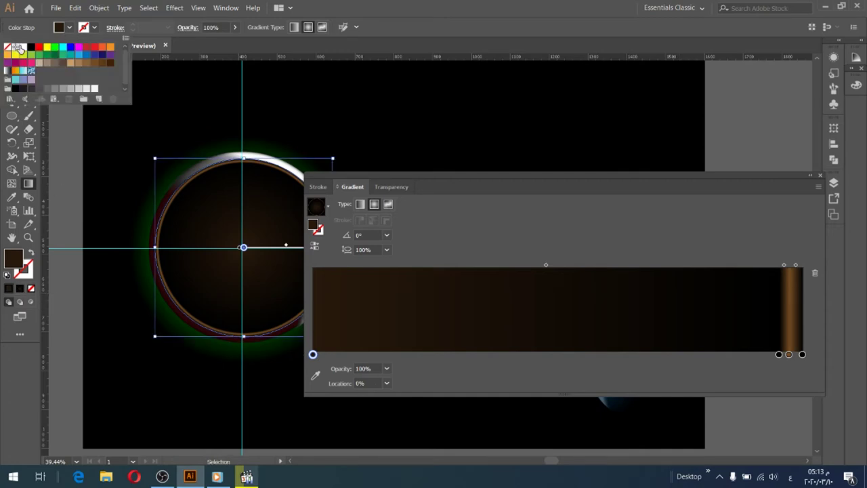
left_click(31, 49)
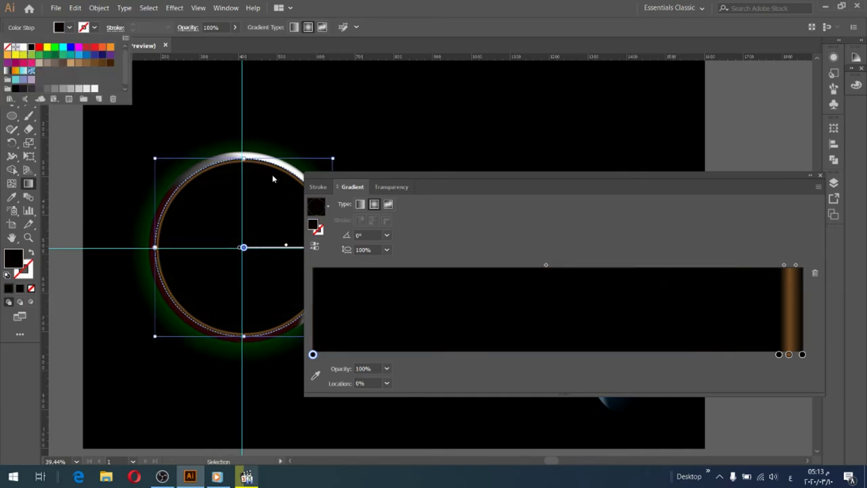
left_click(789, 359)
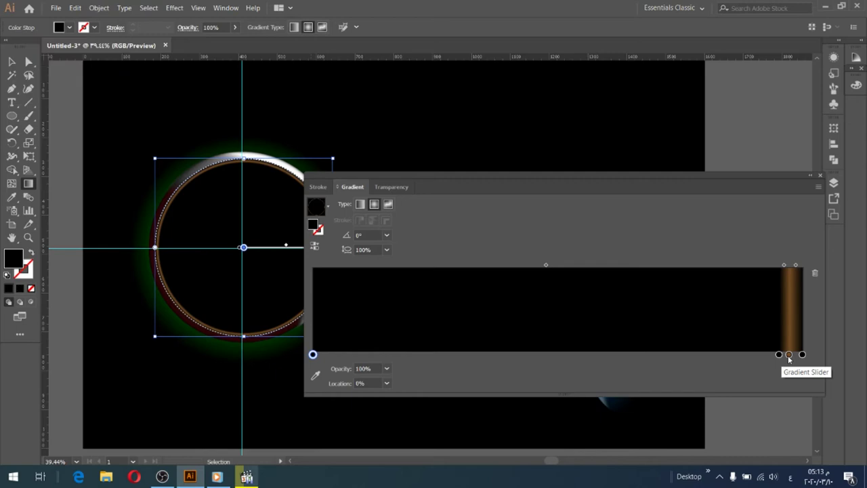
Add and shift stops into alternating brown/black bands near 88%, 87%, 74% and 31%
left_click(788, 354)
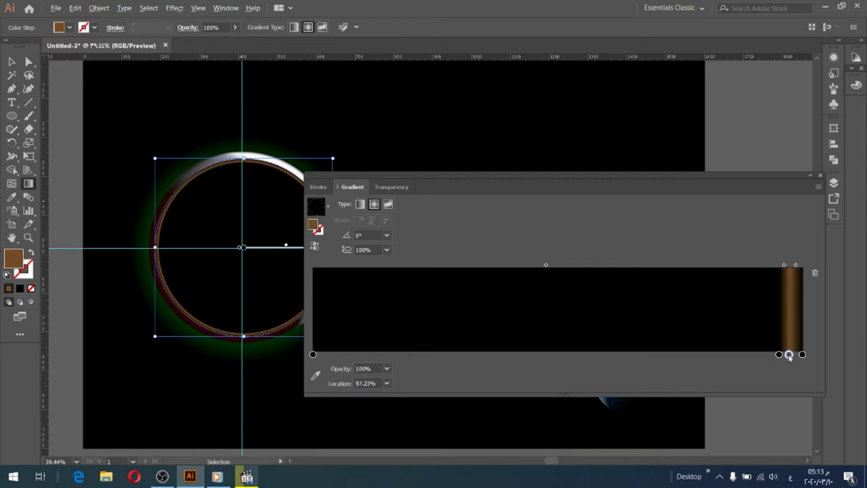
left_click_drag(788, 354, 743, 354)
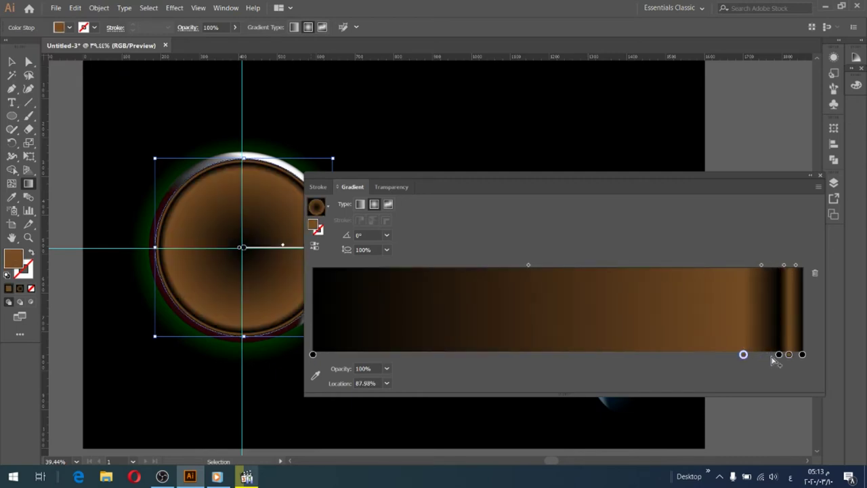
left_click(778, 356)
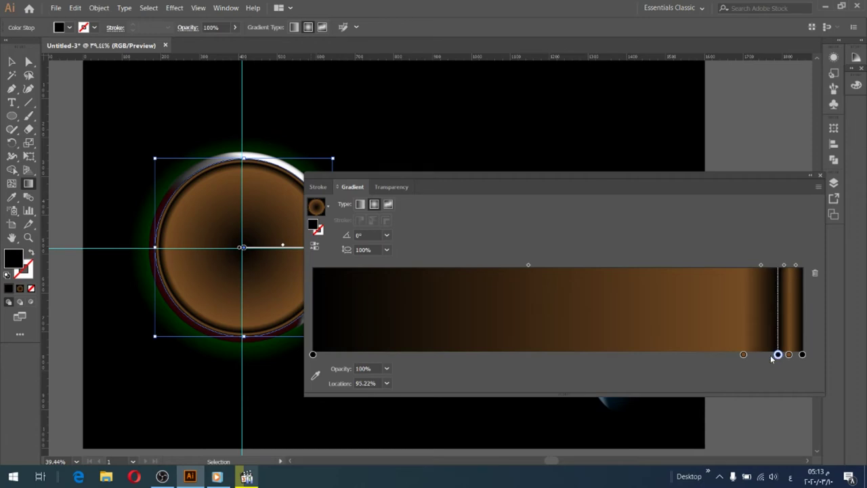
left_click_drag(772, 356, 739, 357)
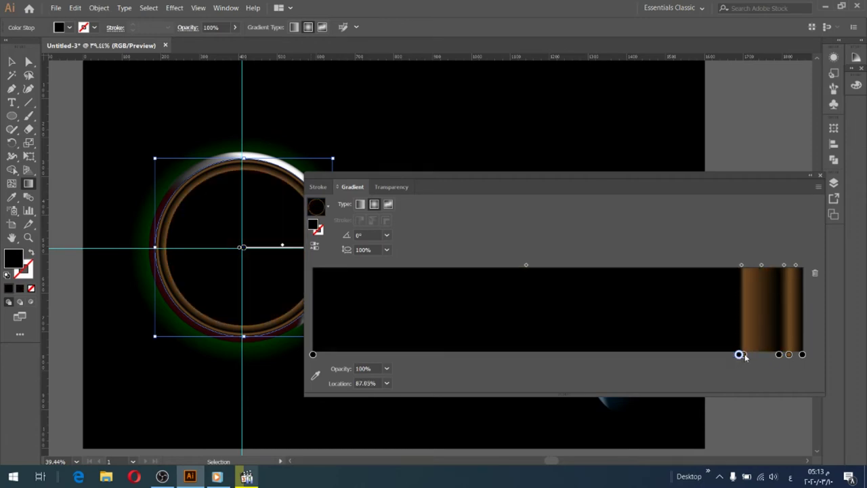
left_click_drag(742, 356, 673, 355)
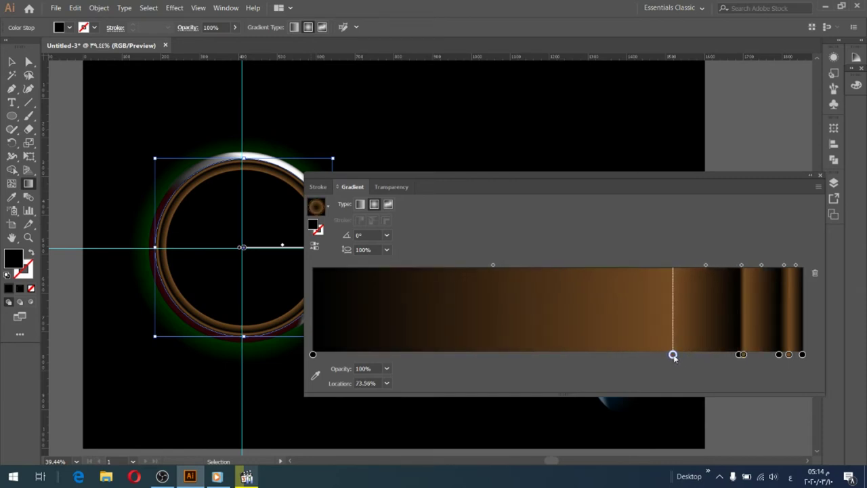
left_click_drag(740, 355, 605, 361)
left_click(520, 354)
left_click(512, 354)
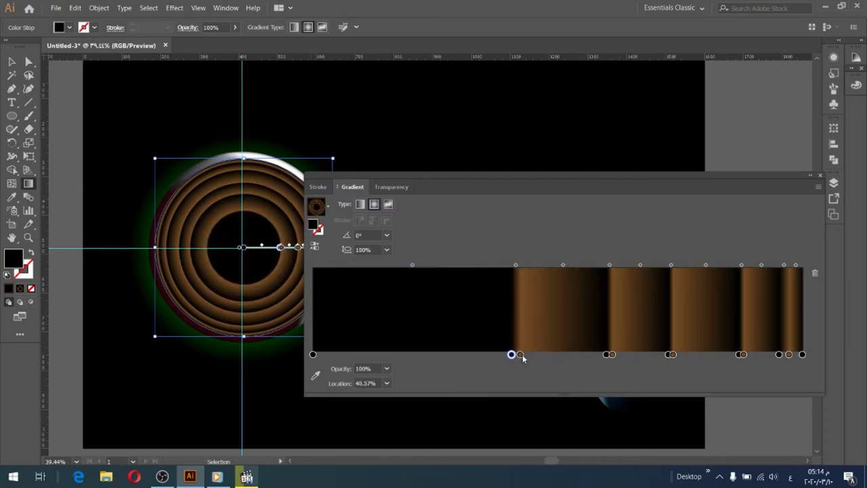
left_click_drag(519, 354, 464, 356)
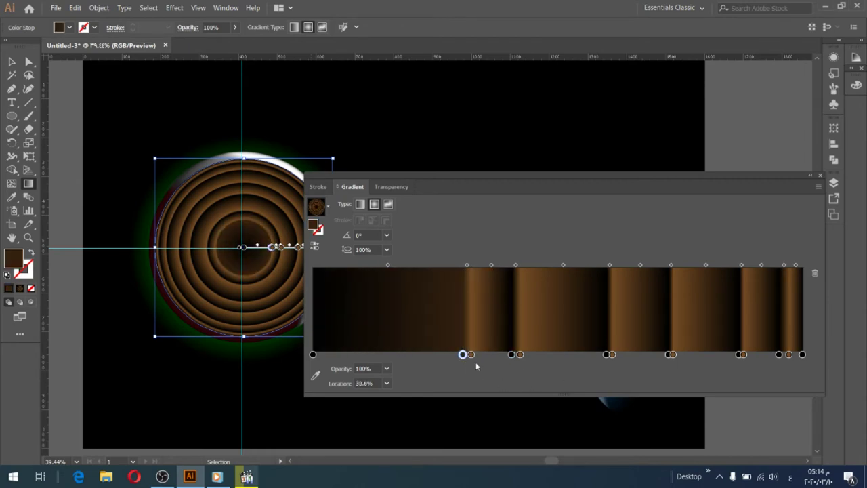
left_click(463, 355)
Set the innermost band stop to black and the outer-edge stop to teal
double_click(462, 354)
left_click(677, 235)
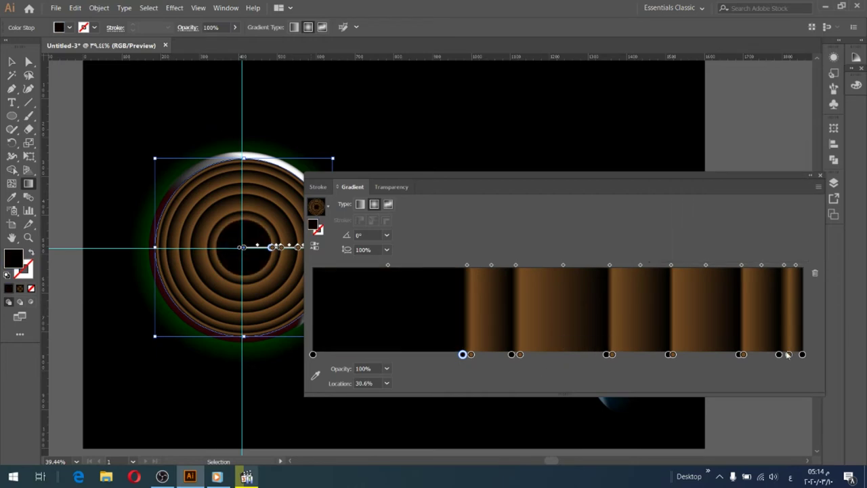
left_click(743, 354)
double_click(312, 225)
left_click(381, 240)
left_click(551, 164)
Colour the 61.16% stop dark blue and the 42.33% stop magenta
left_click(611, 354)
double_click(13, 257)
left_click(445, 207)
left_click(551, 165)
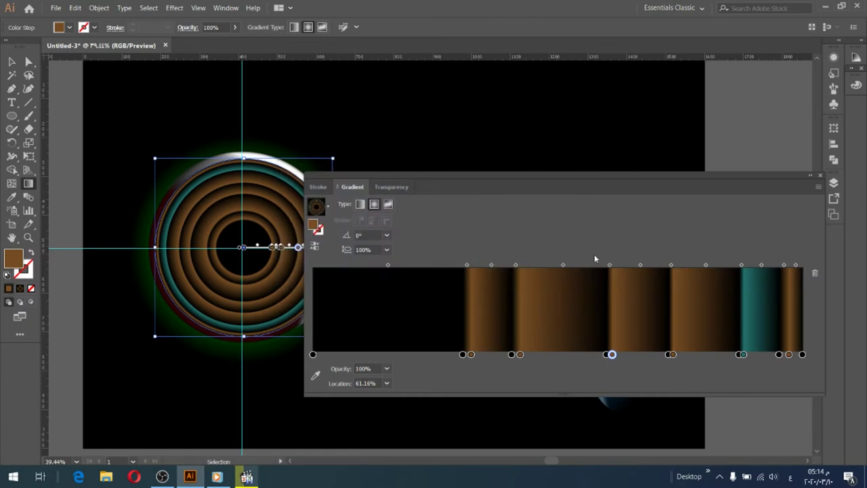
left_click(519, 354)
left_click(69, 27)
left_click(60, 42)
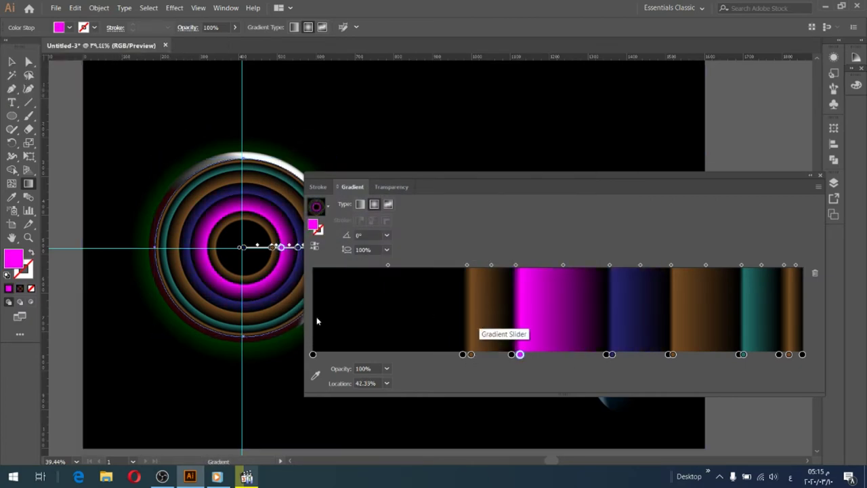
Push the band stops outward to roughly 54–80%, widening the solid black centre
left_click_drag(304, 342, 530, 341)
left_click_drag(776, 355, 751, 354)
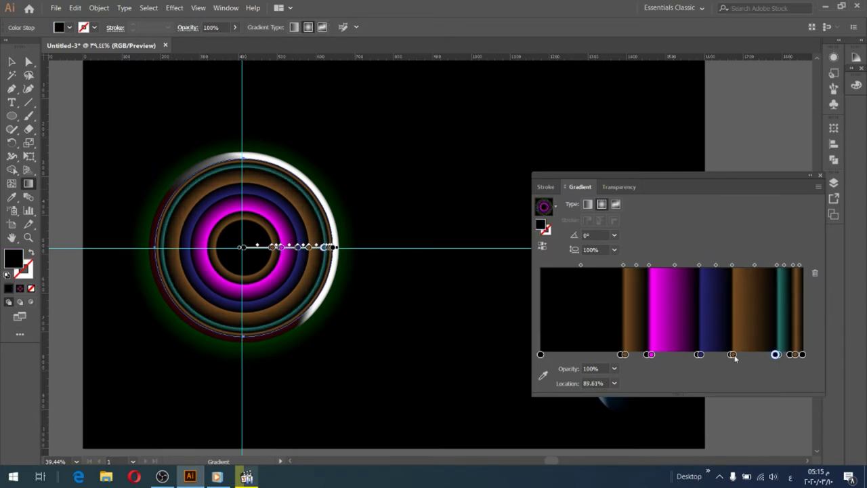
left_click_drag(699, 354, 732, 354)
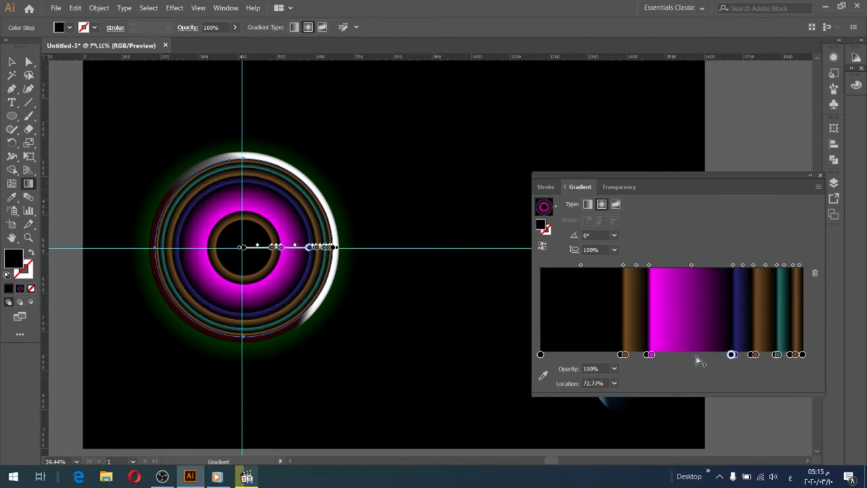
left_click_drag(649, 354, 713, 354)
left_click_drag(647, 354, 686, 354)
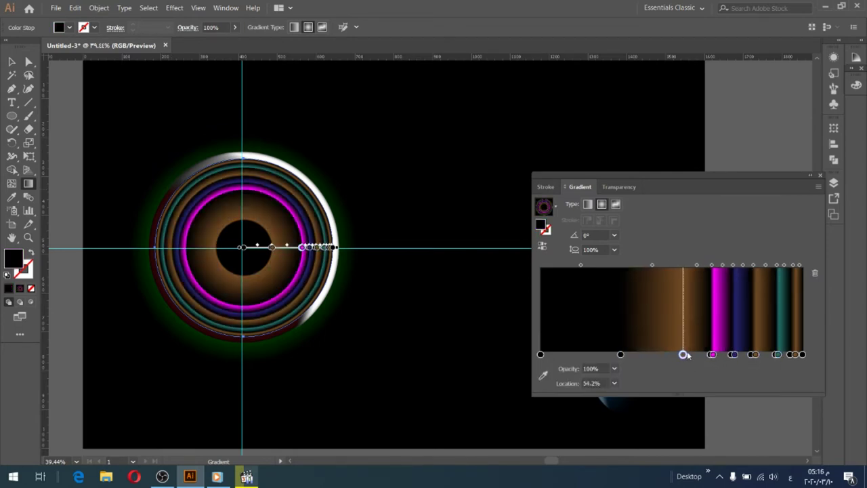
left_click_drag(623, 354, 681, 355)
left_click(683, 354)
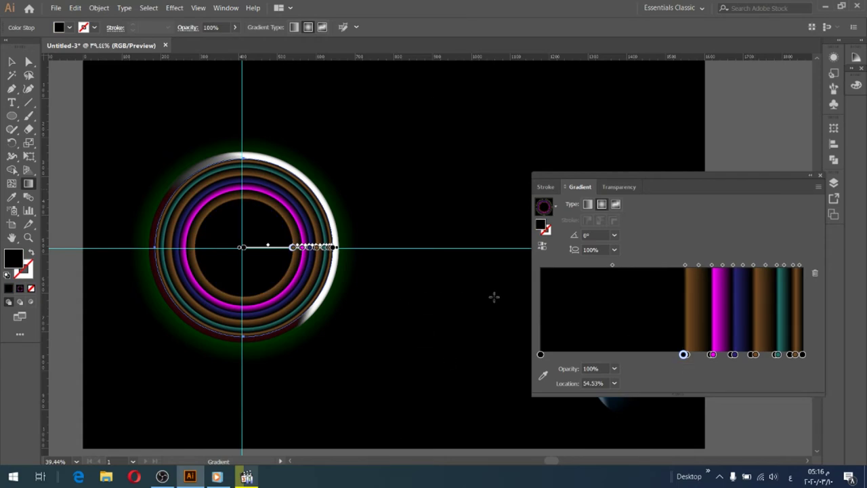
key("v")
left_click(810, 178)
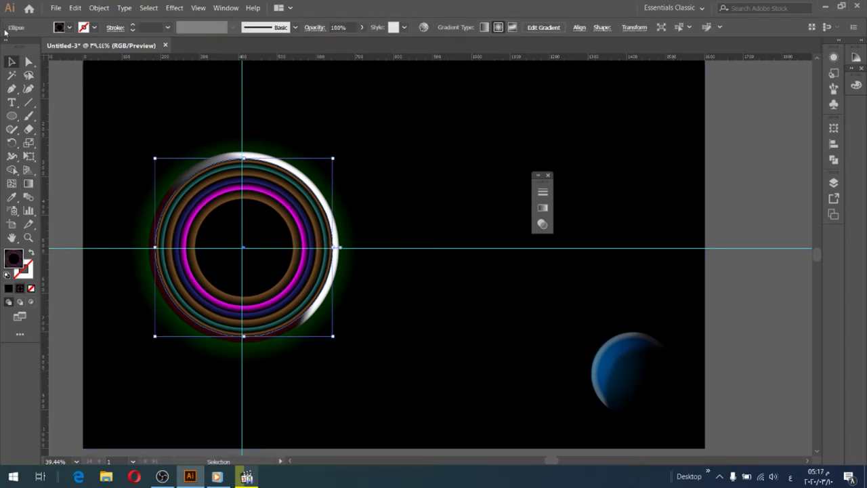
Stretch the banded circle sideways and flatten it into an 887.96 × 224.97 px ellipse
left_click_drag(325, 245, 336, 248)
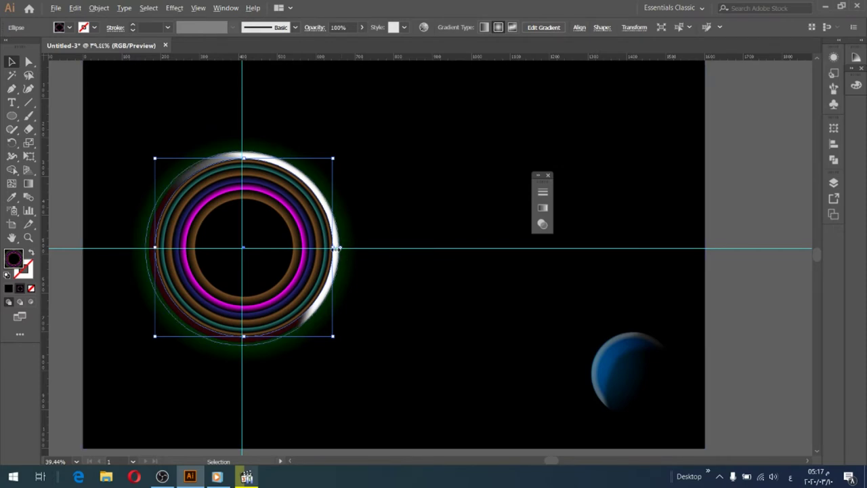
left_click_drag(336, 249, 418, 263)
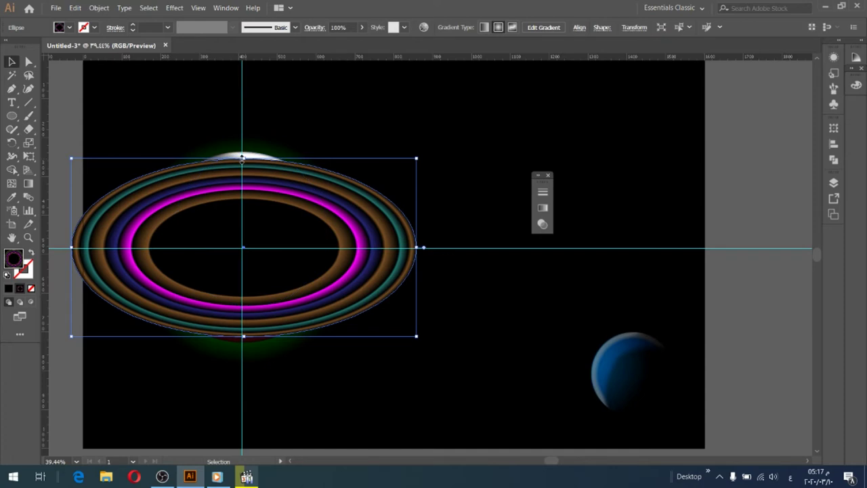
left_click_drag(242, 158, 242, 203)
Show the Transparency panel and set the ring ellipse's blending mode to Screen
right_click(291, 220)
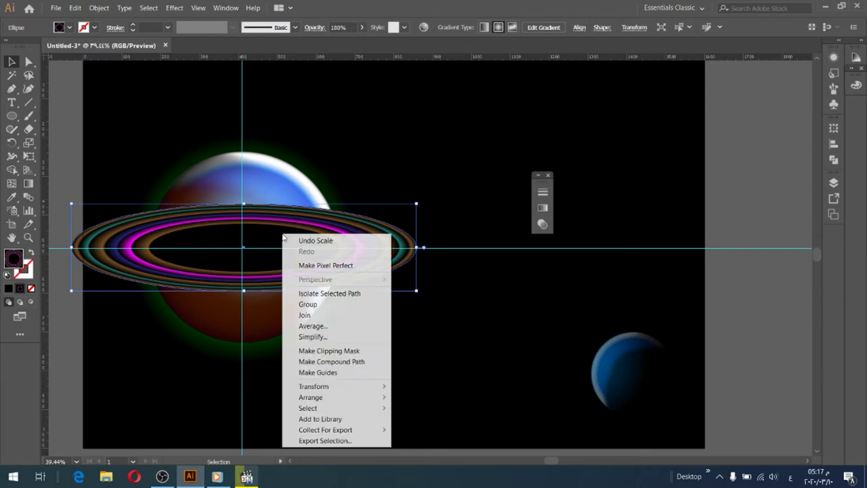
left_click(833, 182)
left_click(833, 182)
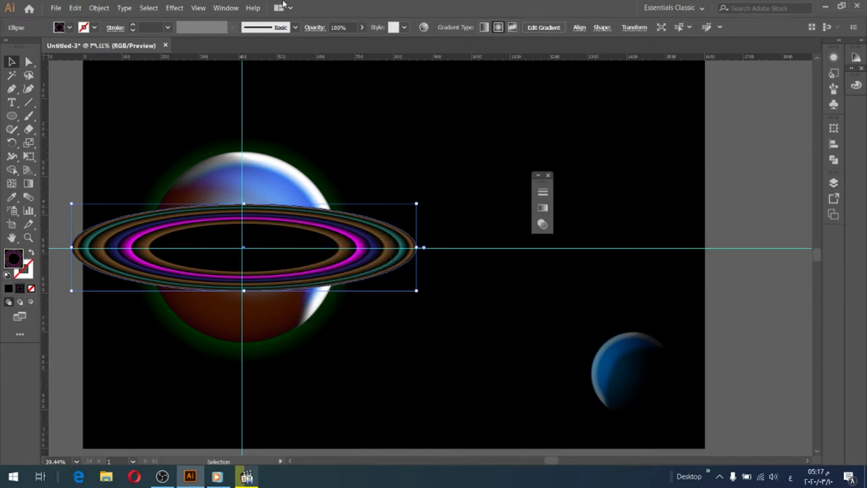
left_click(226, 8)
left_click(325, 247)
left_click(833, 269)
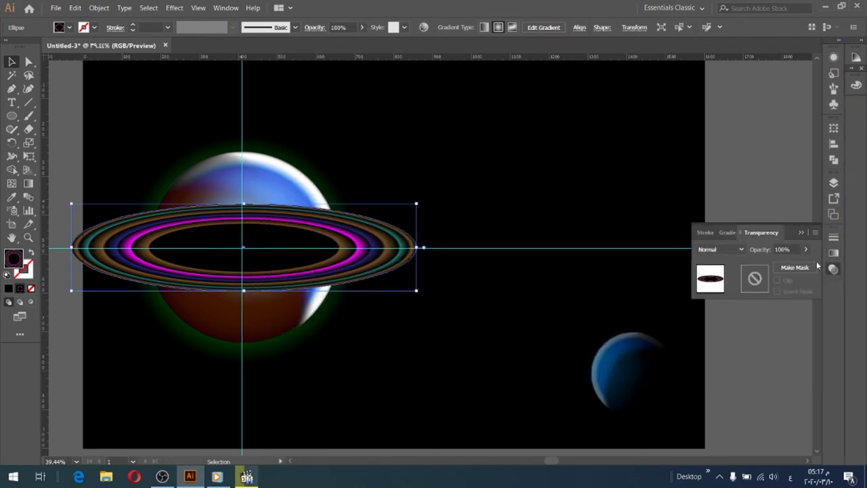
left_click(737, 249)
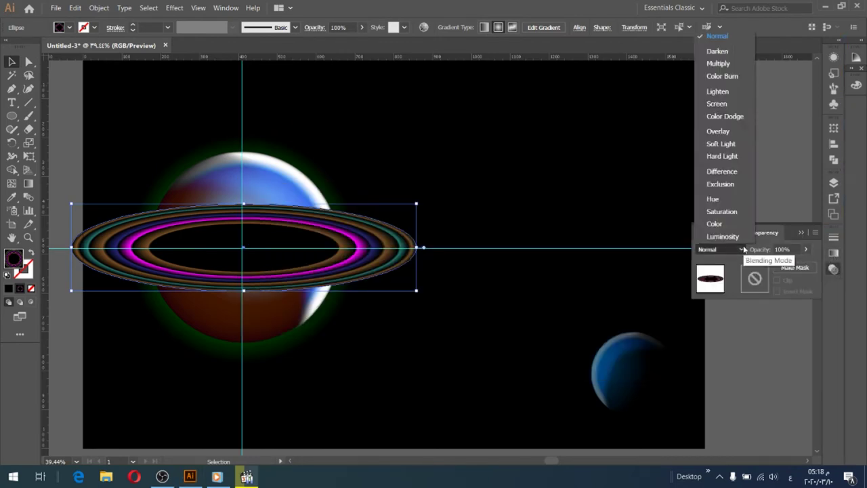
left_click(716, 104)
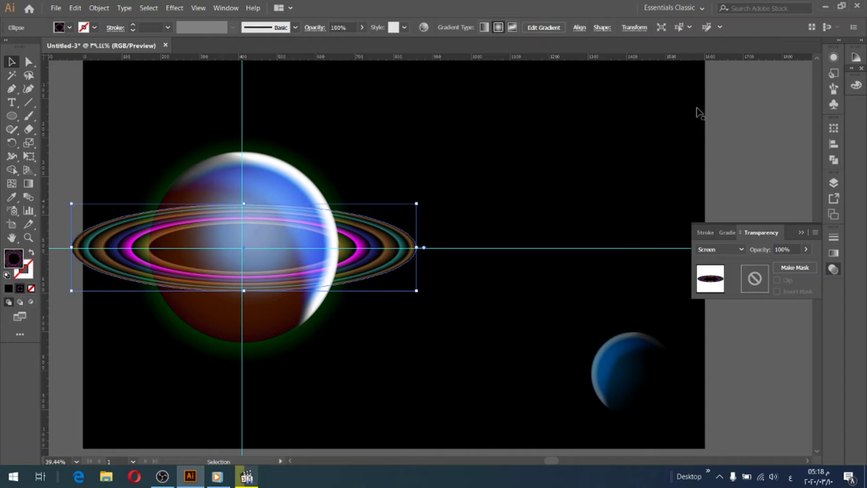
right_click(263, 244)
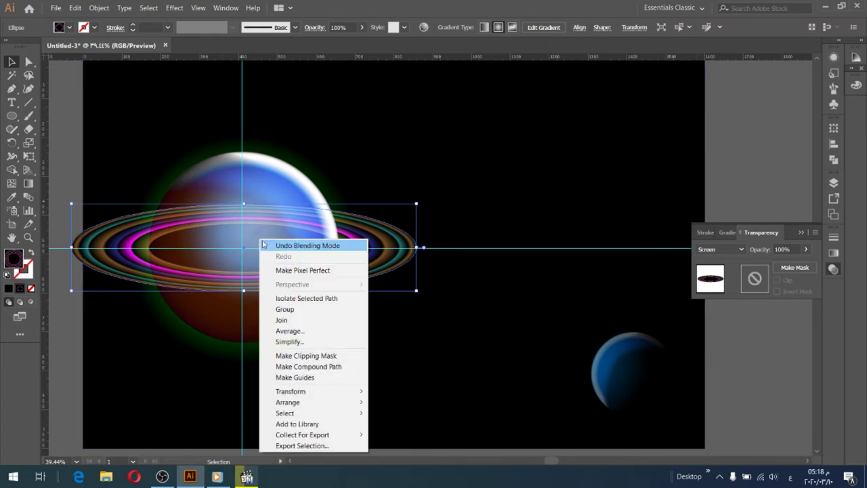
mouse_move(319, 392)
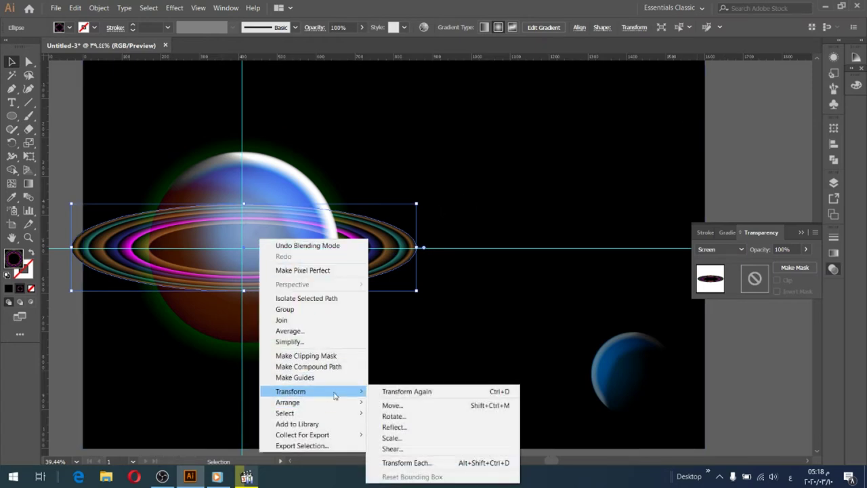
Reflect the rings across a 20° axis to tilt them diagonally over the planet
left_click(395, 427)
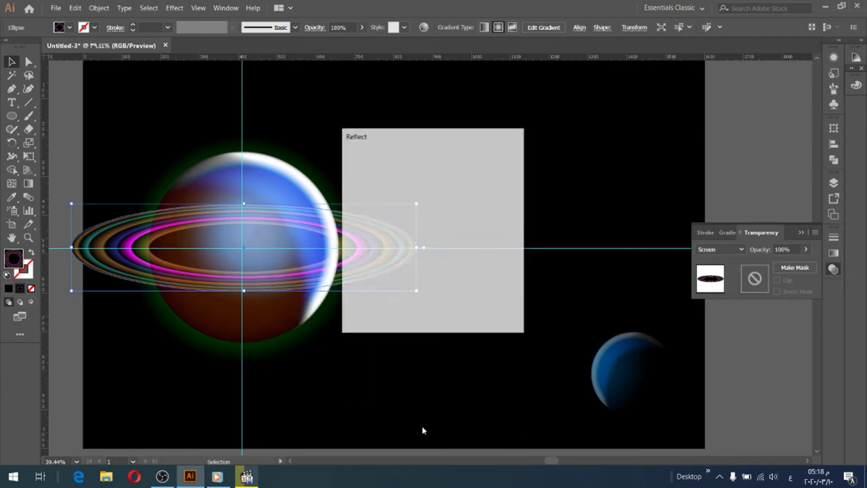
left_click(413, 213)
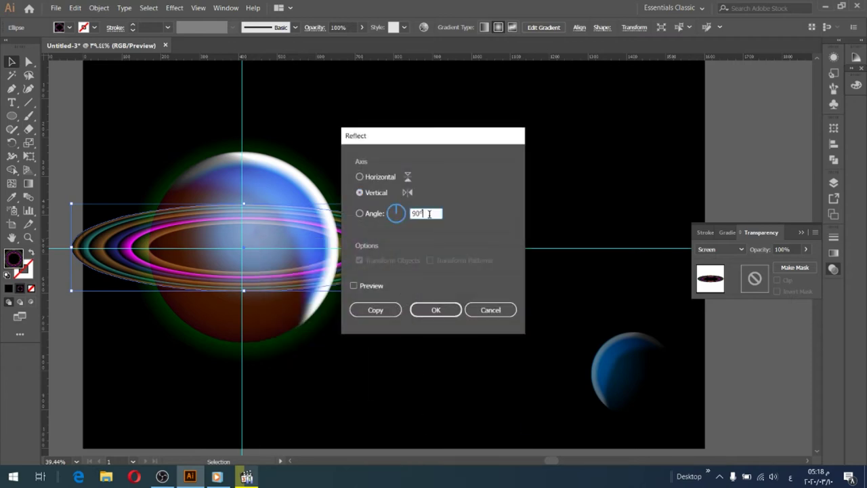
type("20")
left_click(427, 309)
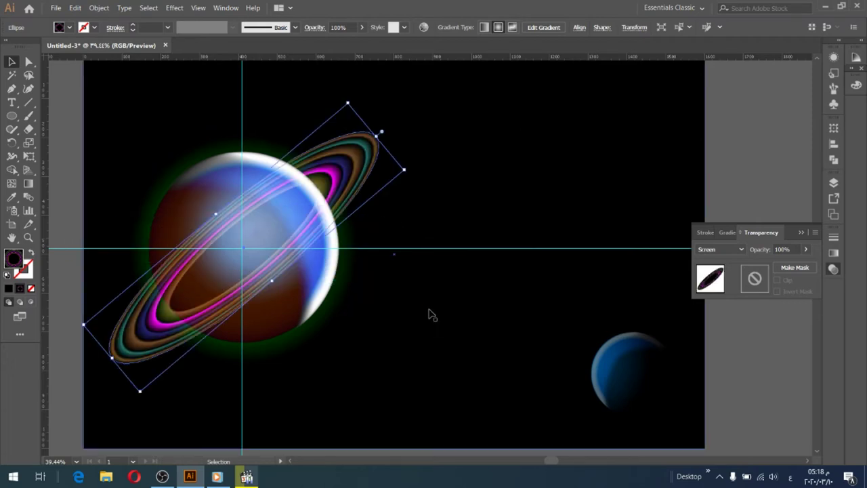
Scale the ring ellipse up evenly to roughly 948 × 249 px around the planet
left_click(493, 226)
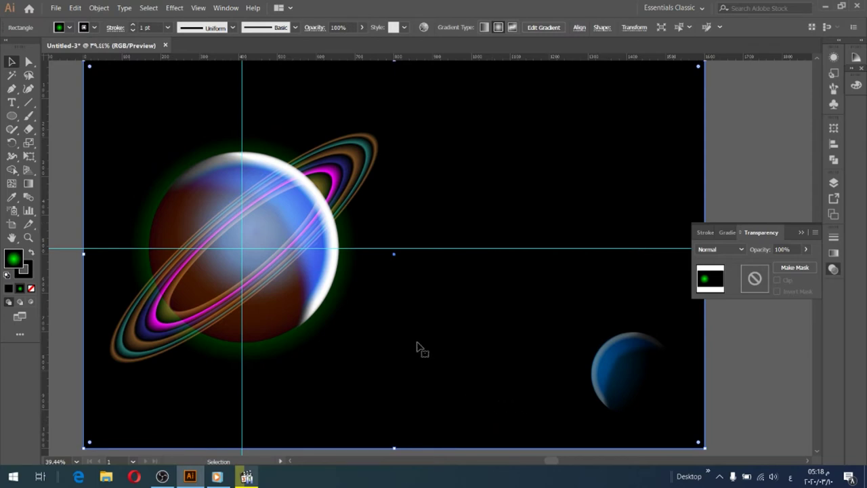
left_click(368, 169)
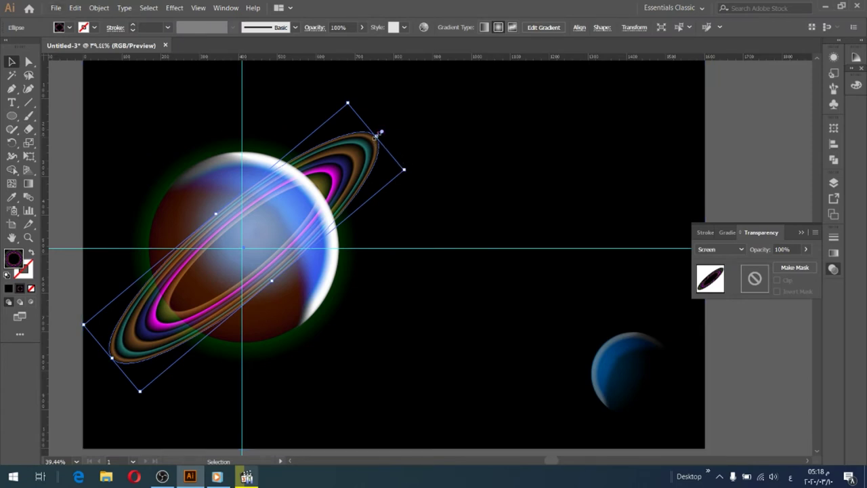
left_click_drag(381, 133, 387, 127)
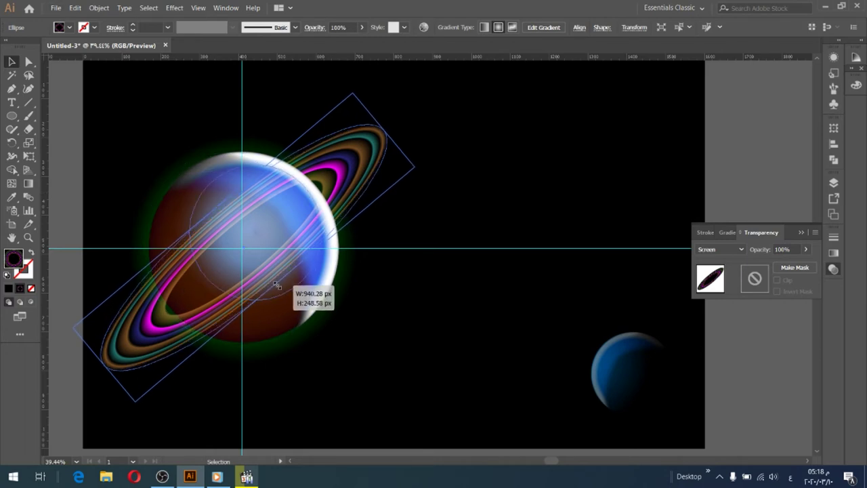
left_click_drag(274, 283, 315, 315)
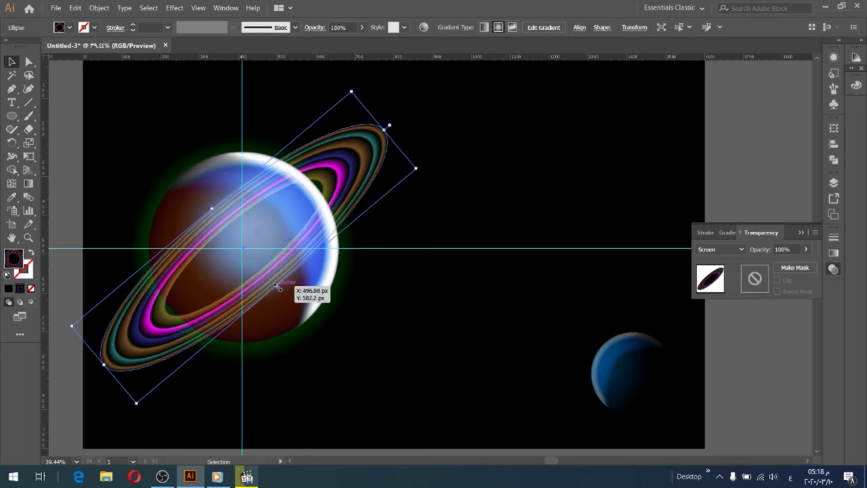
left_click(381, 332)
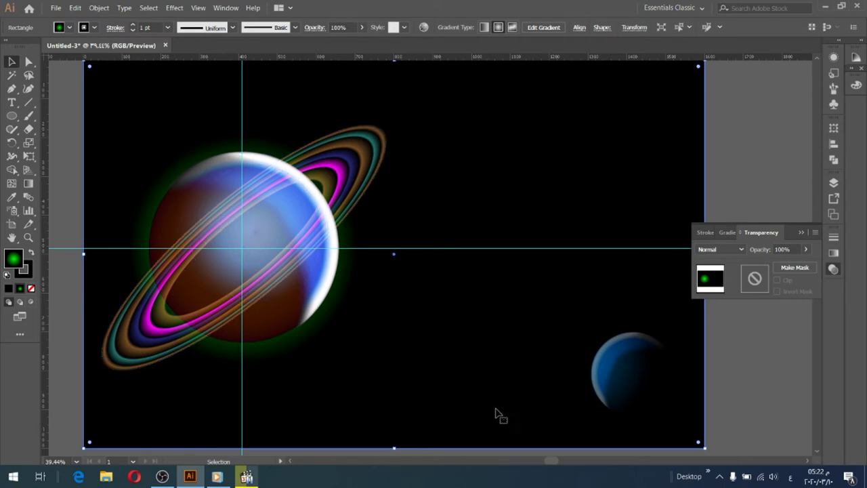
Draw a new overlay circle outward from the planet's centre to cover it
left_click(11, 115)
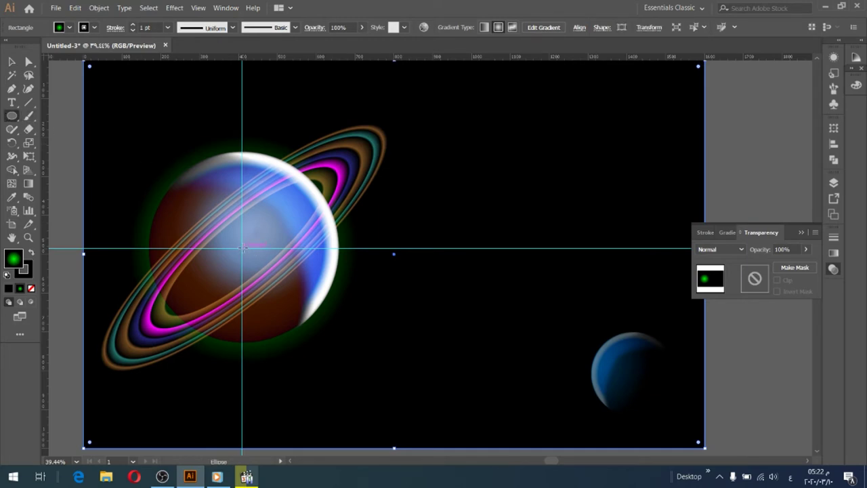
left_click_drag(242, 247, 277, 341)
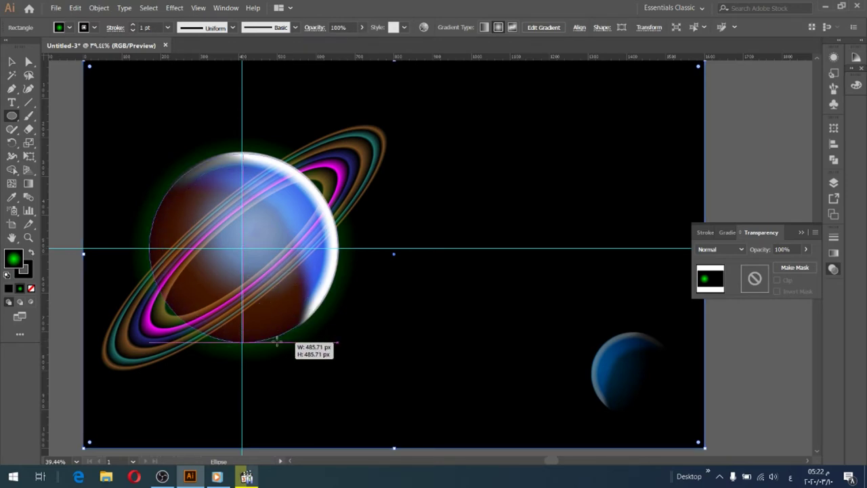
left_click_drag(278, 344, 276, 340)
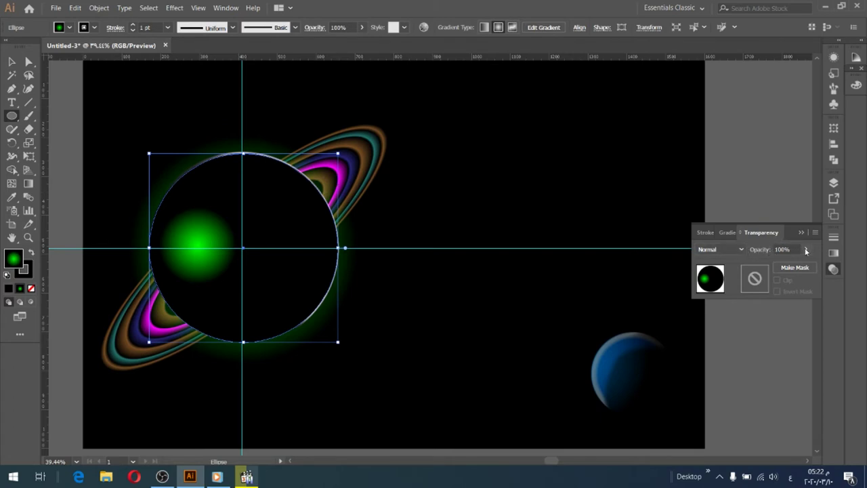
Lower the overlay circle's opacity to 76%
left_click(806, 250)
left_click_drag(803, 265, 794, 266)
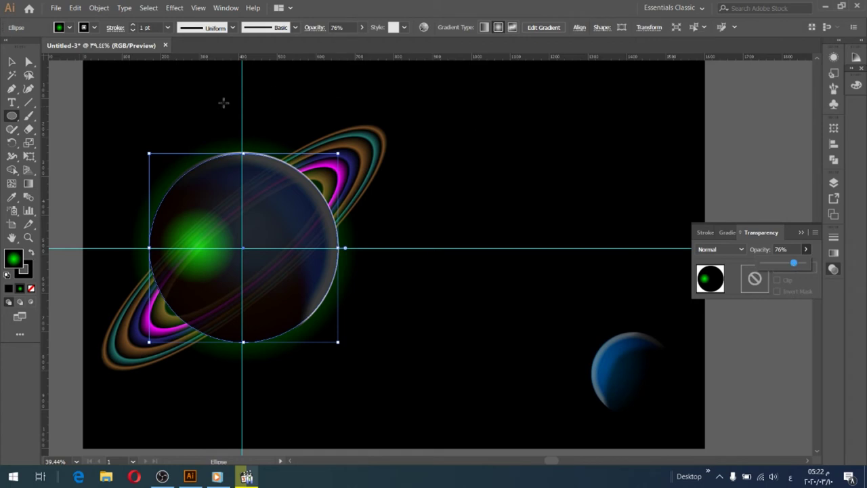
key("Return")
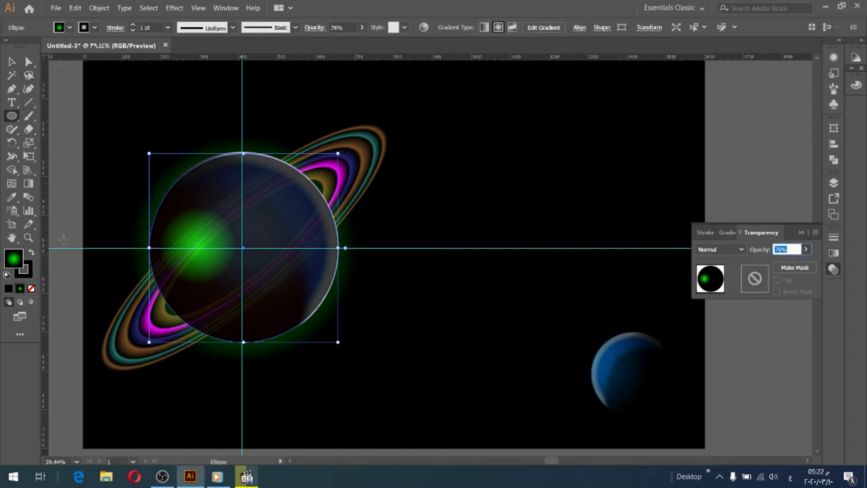
left_click(28, 129)
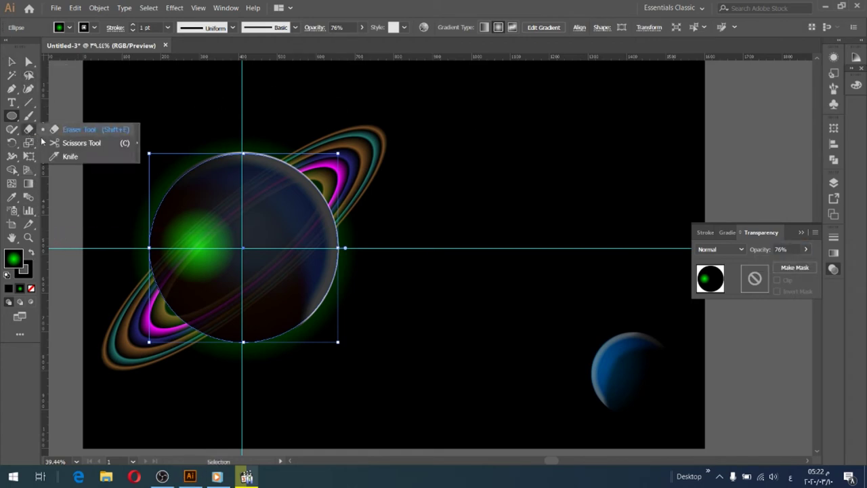
Cut the overlay circle with Scissors at the upper-right and lower-left ring crossings
left_click(80, 142)
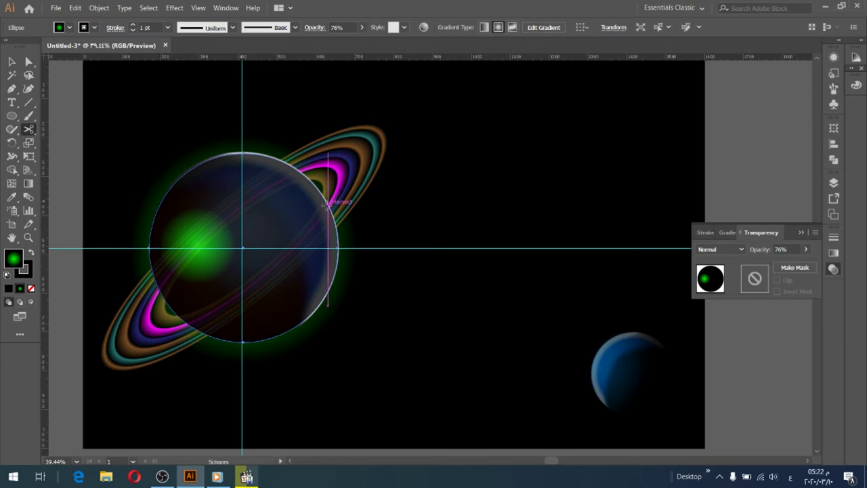
left_click(326, 202)
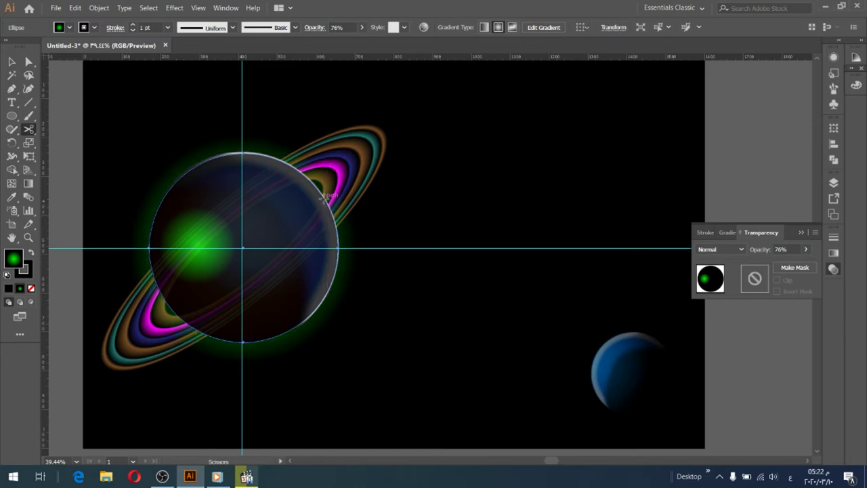
left_click(323, 194)
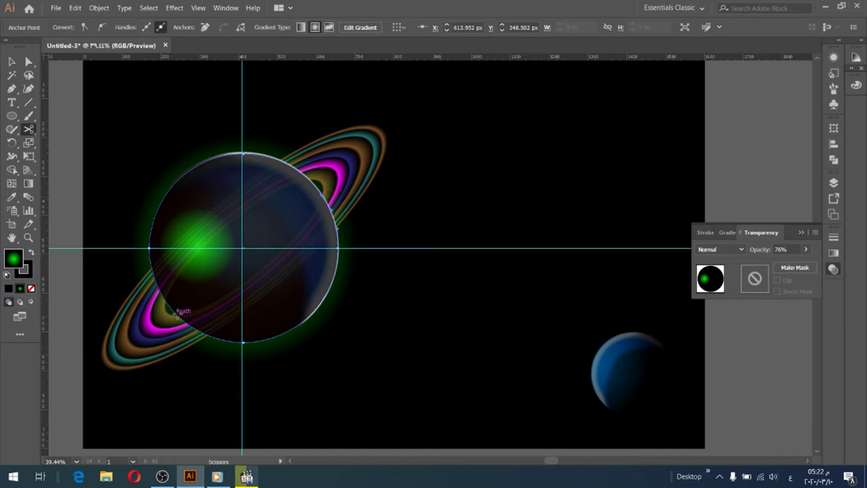
left_click(177, 311)
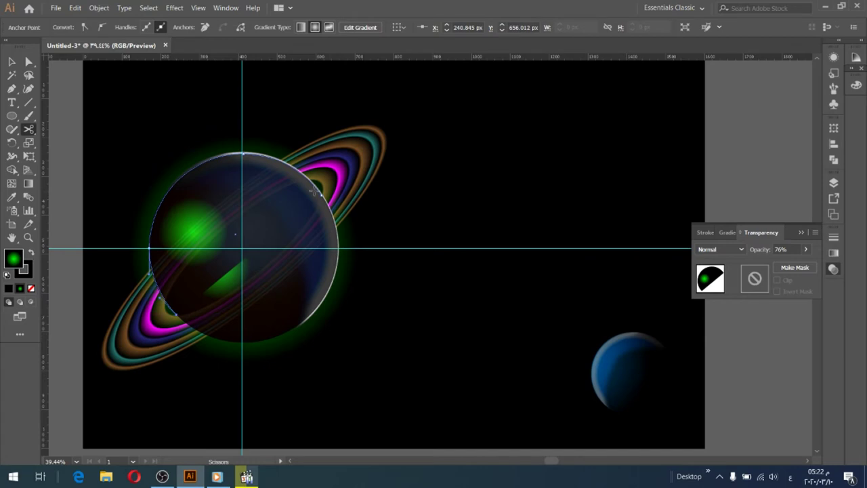
Select and remove the lower cut piece of the overlay circle
left_click(12, 61)
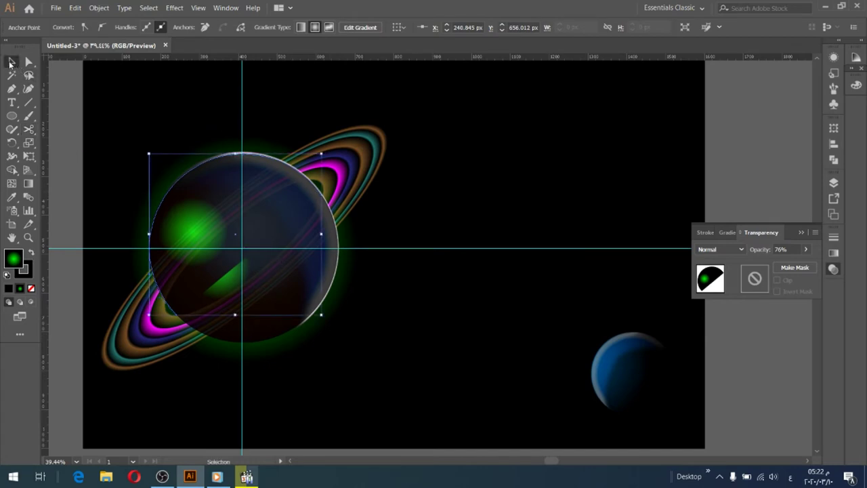
left_click(281, 331)
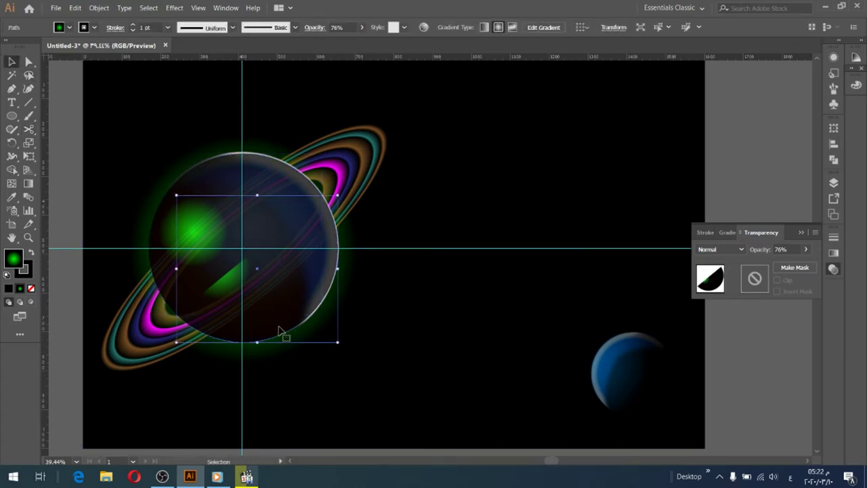
key("ctrl+shift+a")
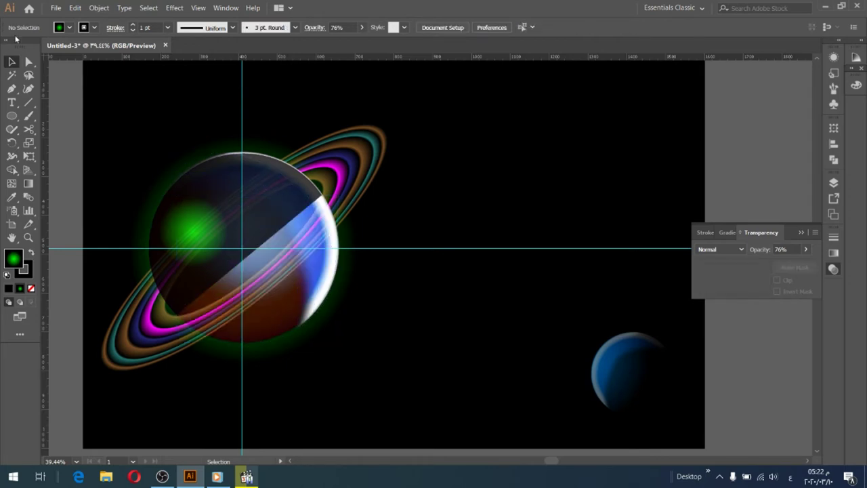
left_click(14, 88)
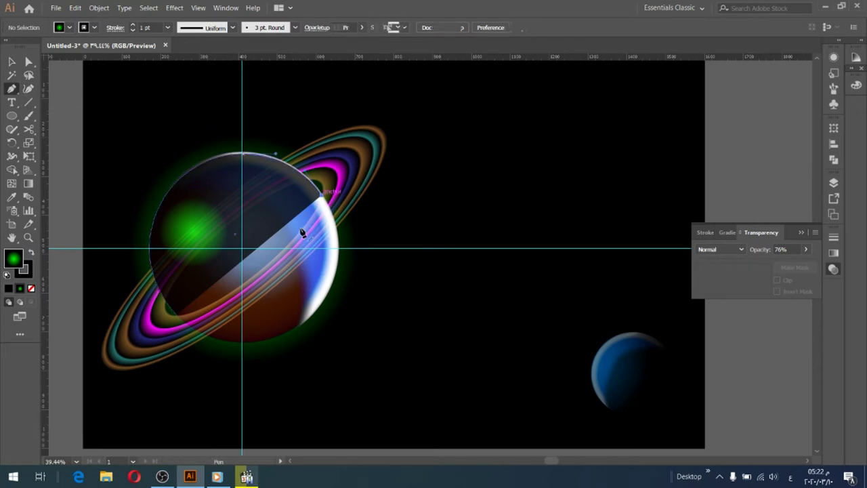
Continue the open overlay path with a curved segment along the ring and close it
left_click(300, 234)
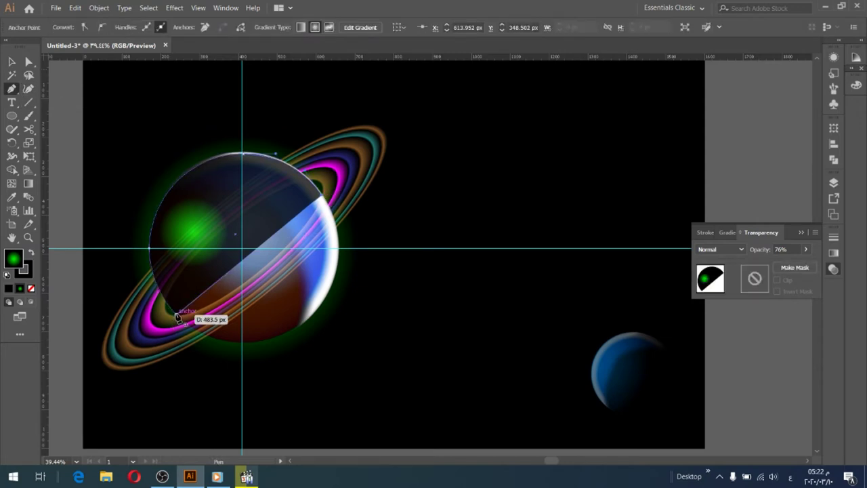
left_click_drag(177, 317, 208, 327)
mouse_move(145, 305)
left_mouse_down()
mouse_move(119, 320)
mouse_move(165, 306)
left_mouse_up()
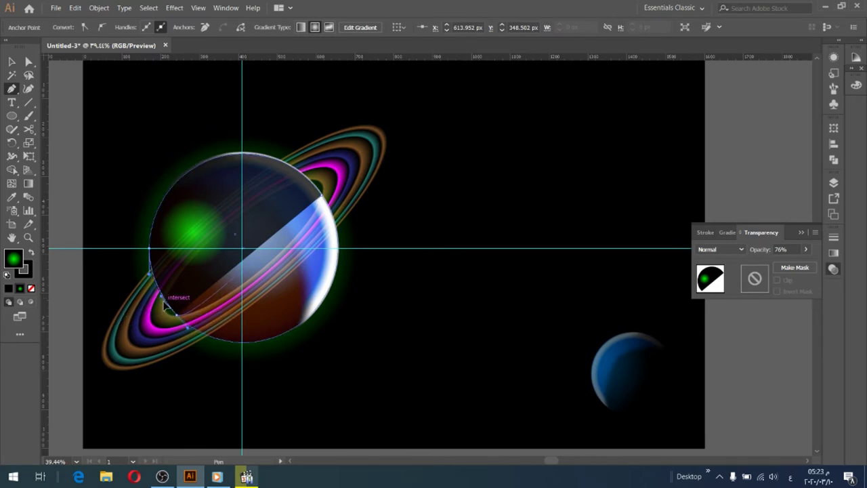
left_click_drag(164, 306, 165, 306)
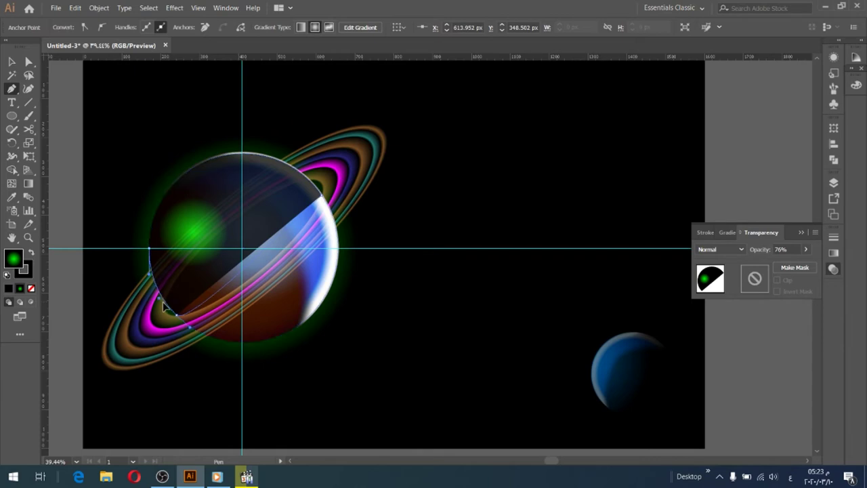
left_click(166, 306)
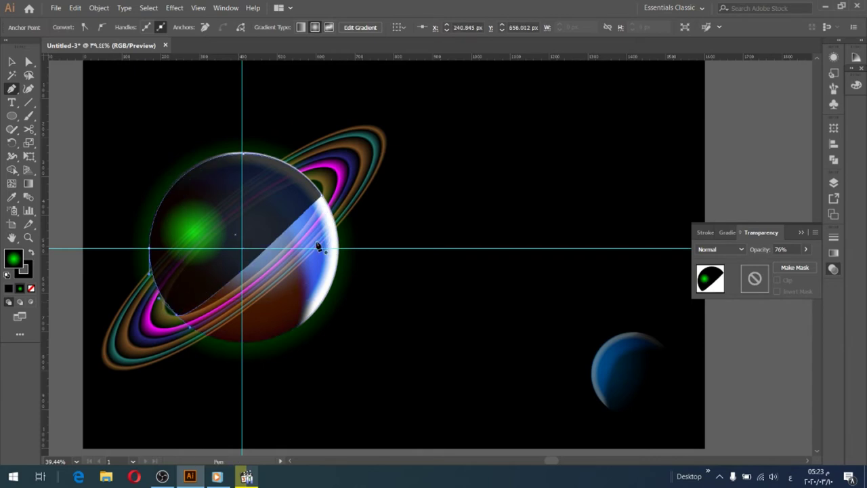
Reshape the band's lower-left edge with curved anchors so it follows the ring
mouse_move(318, 247)
left_mouse_down()
mouse_move(322, 204)
mouse_move(293, 246)
left_mouse_up()
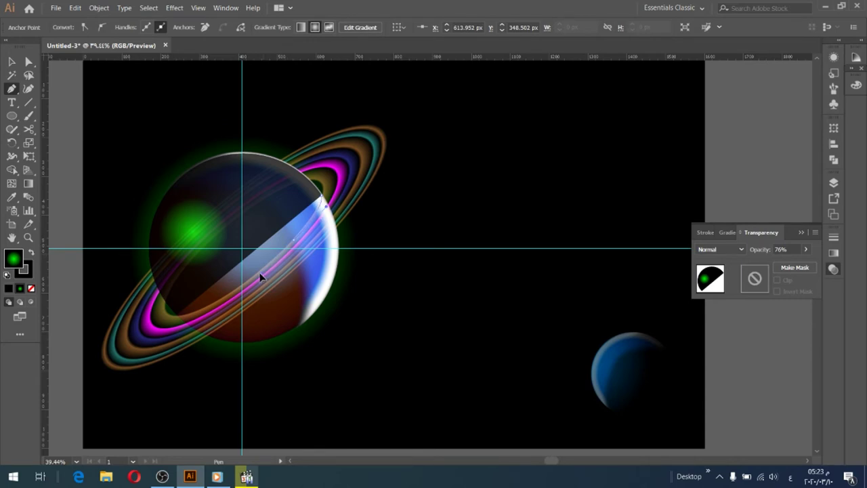
left_click_drag(261, 278, 210, 308)
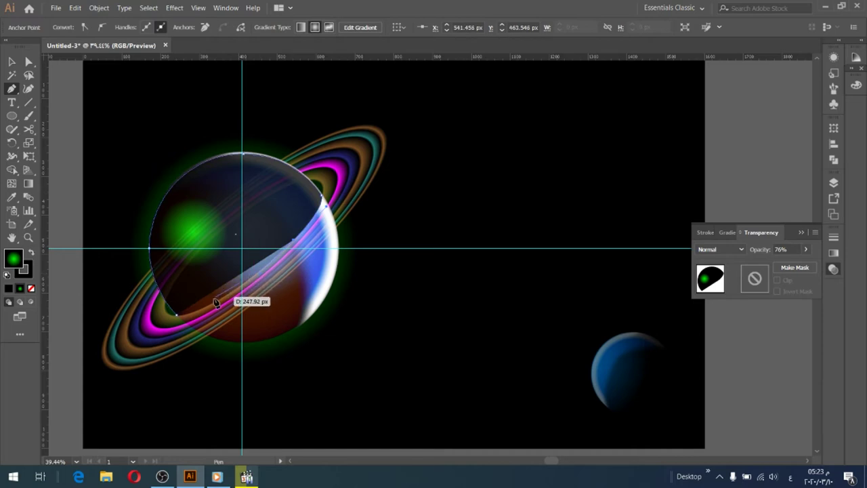
left_click_drag(210, 308, 180, 318)
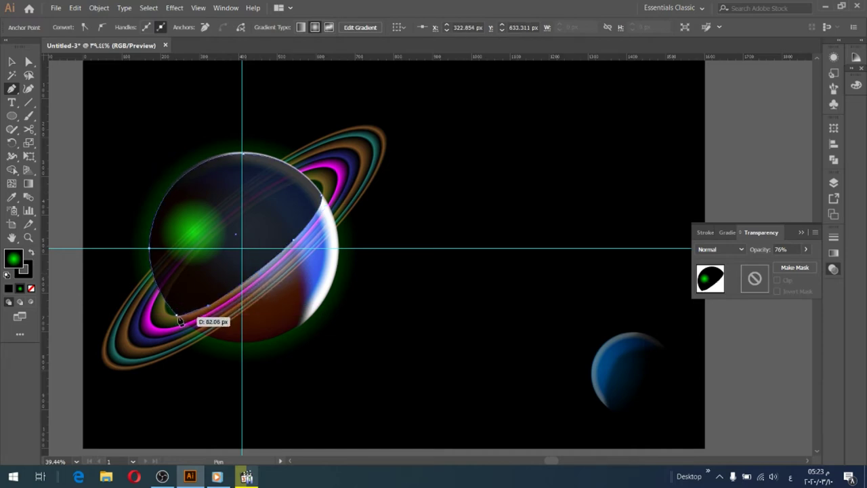
left_click_drag(180, 319, 164, 313)
left_click(174, 315)
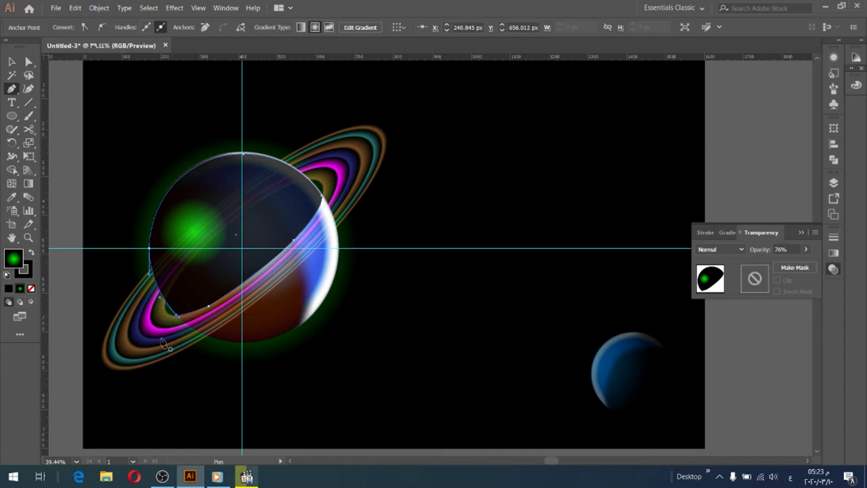
left_click(11, 63)
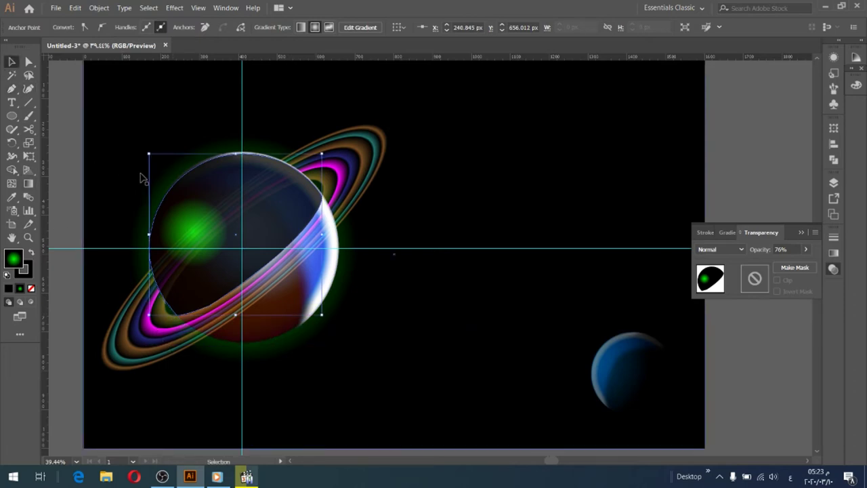
left_click(130, 176)
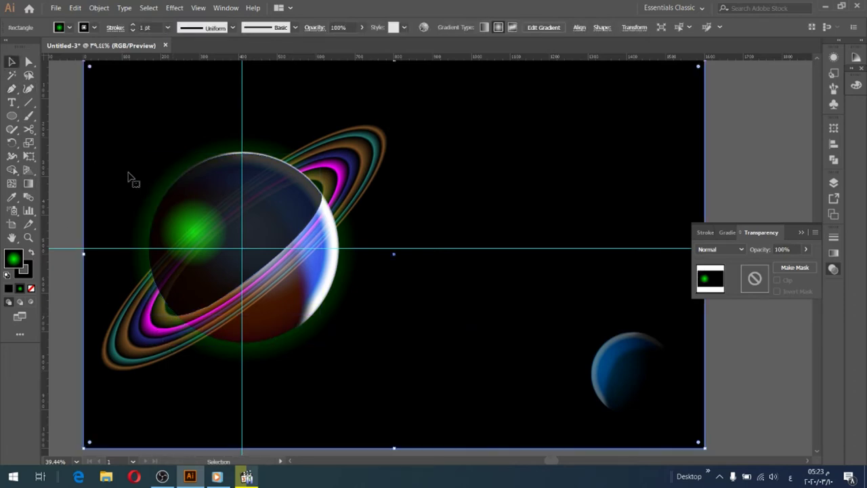
Select the planet's overlay shape and raise its opacity back to 100%
left_click(210, 313)
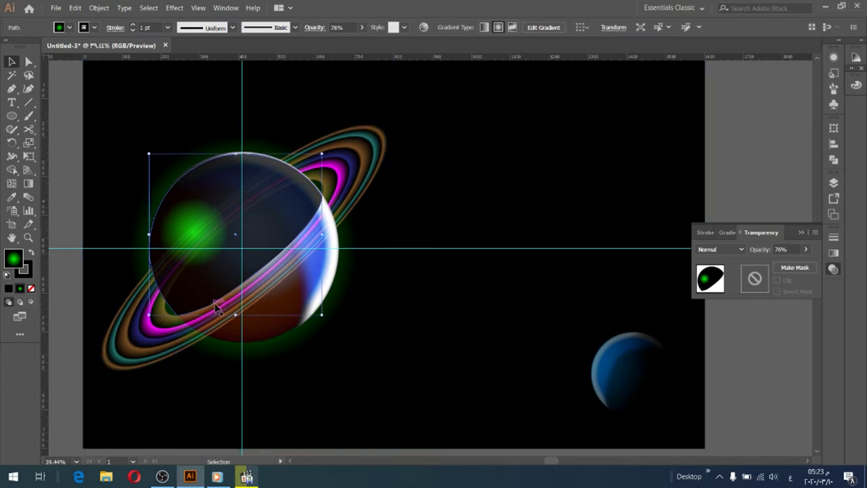
left_click(351, 358)
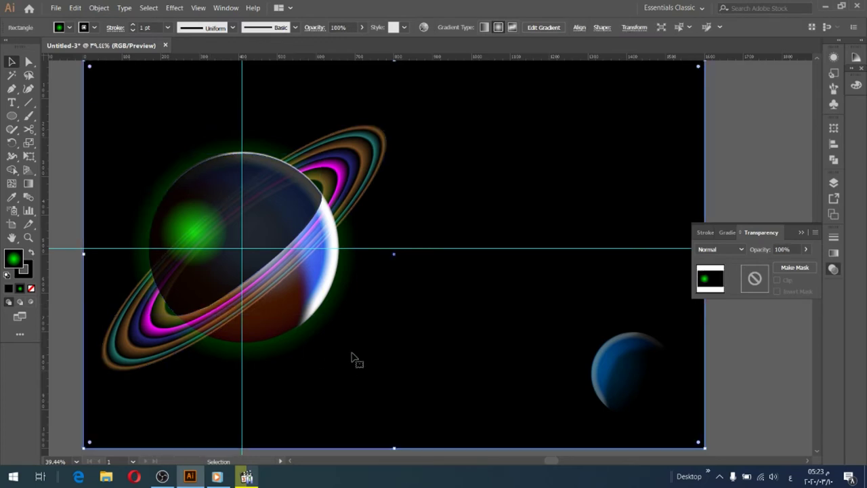
left_click(261, 229)
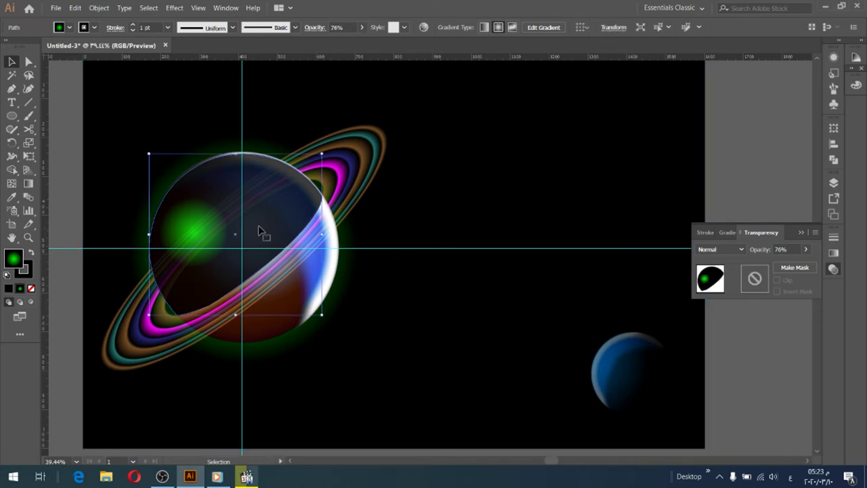
left_click(804, 250)
left_click_drag(794, 263, 805, 263)
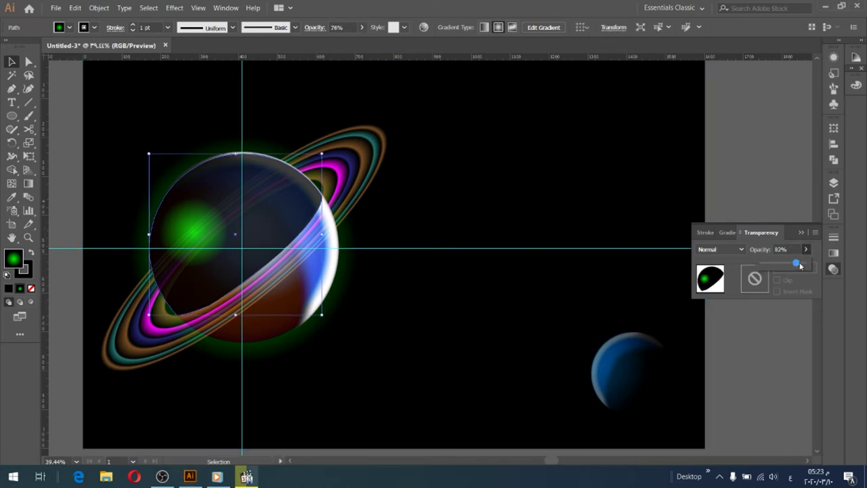
Keep the overlay's blending mode at Normal and show its gradient settings
left_click(741, 250)
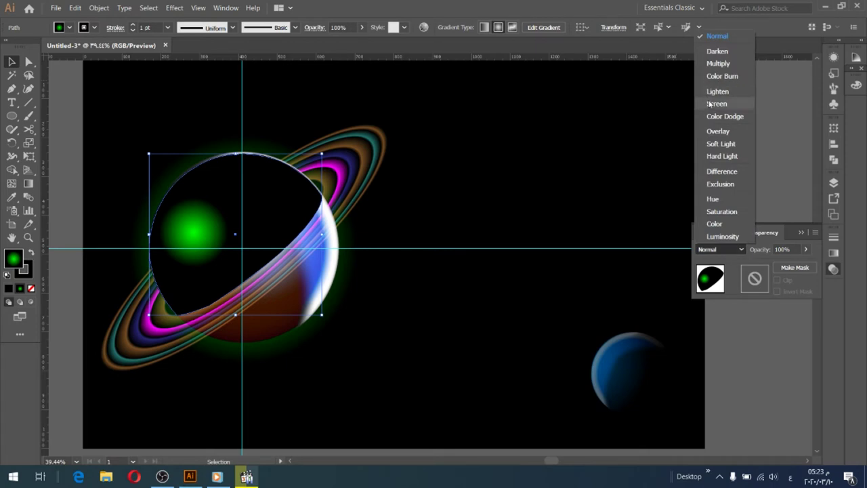
left_click(740, 250)
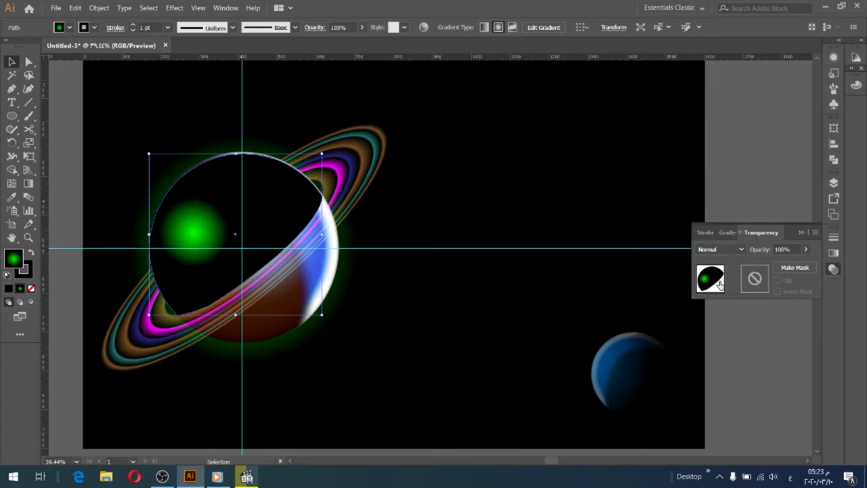
left_click(741, 250)
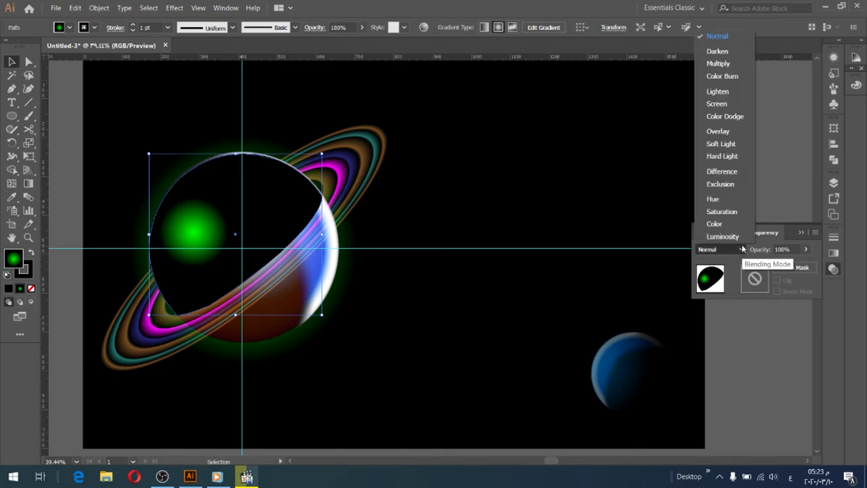
left_click(834, 256)
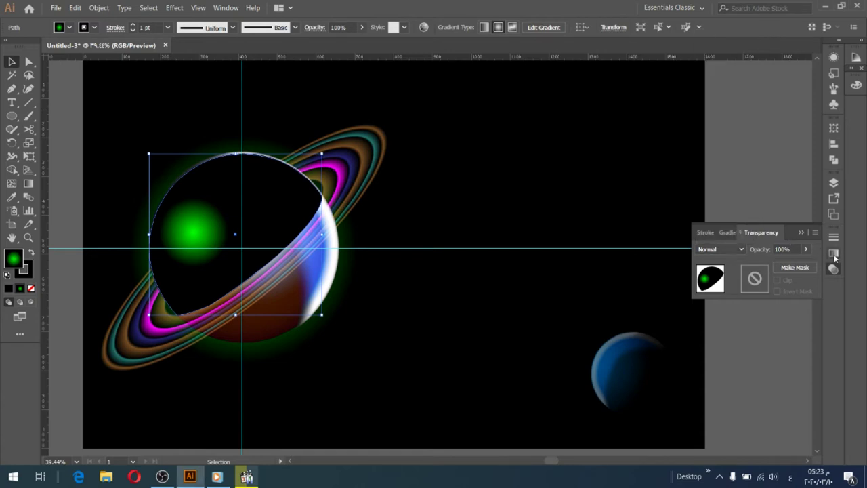
left_click(726, 232)
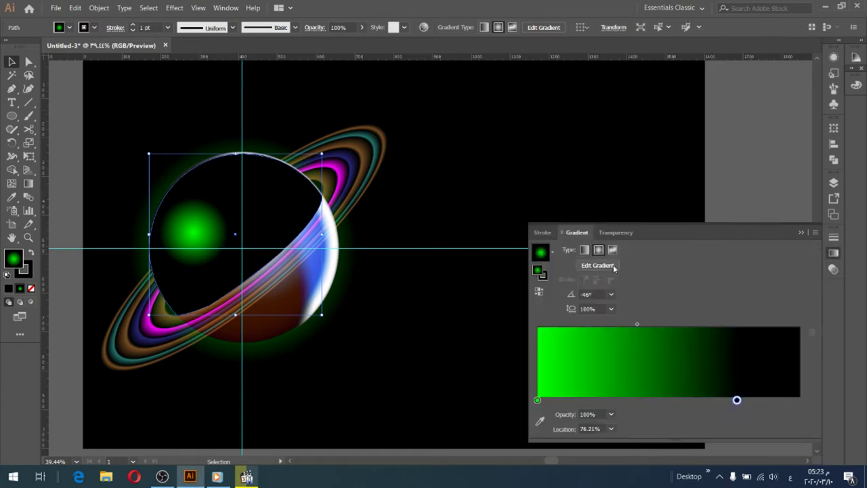
Make the gradient's starting stop white and widen the white part via the midpoint
left_click_drag(529, 383, 667, 378)
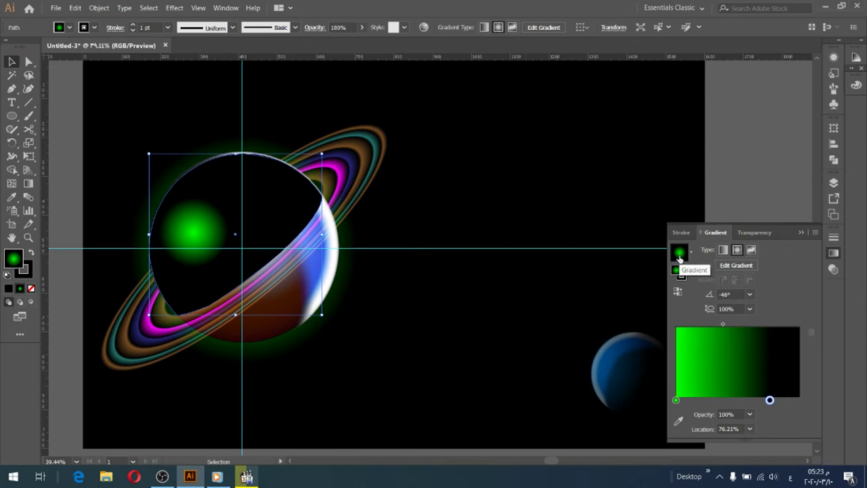
left_click(676, 400)
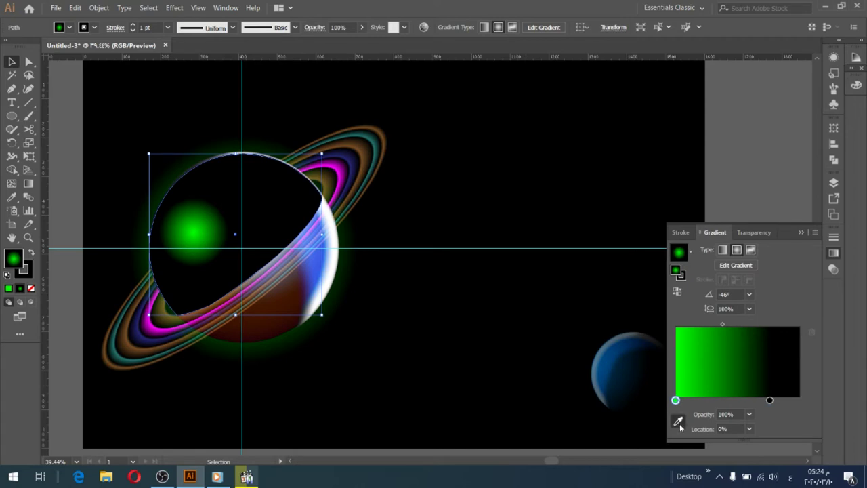
left_click(677, 422)
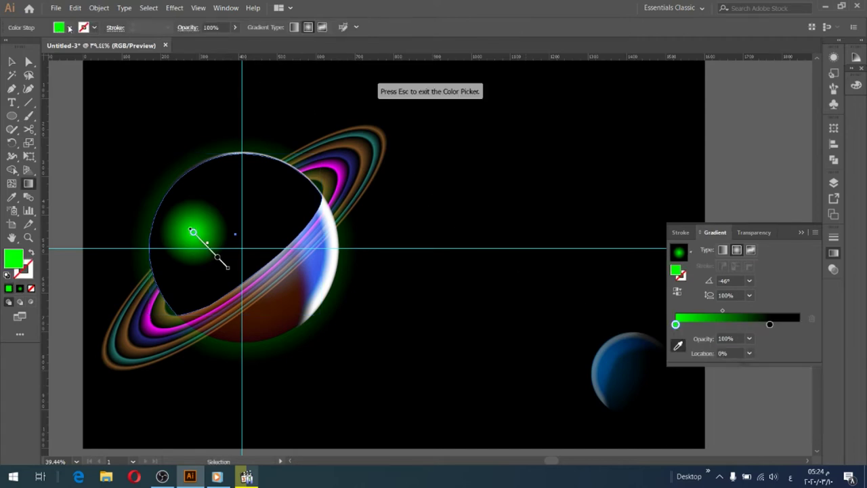
left_click(69, 28)
left_click(22, 47)
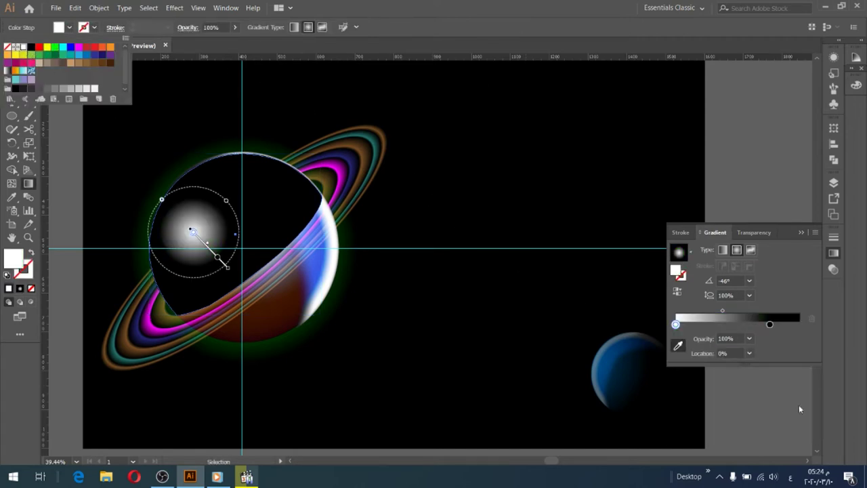
left_click(732, 312)
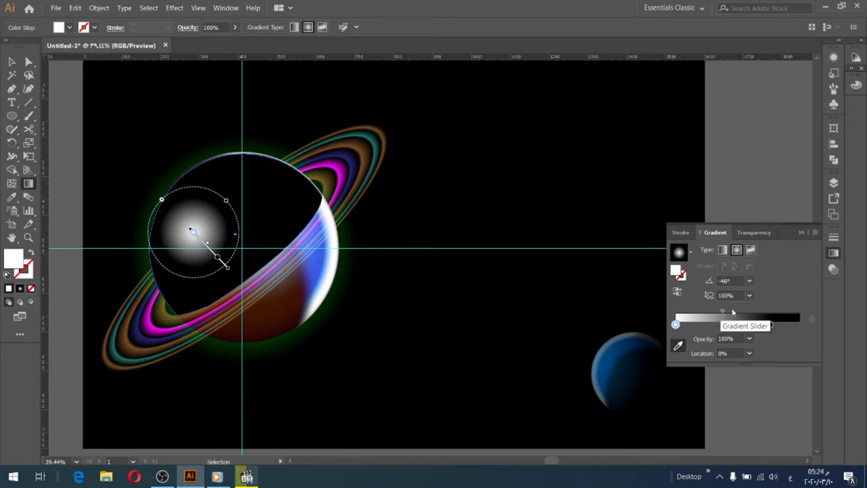
left_click_drag(723, 312, 799, 324)
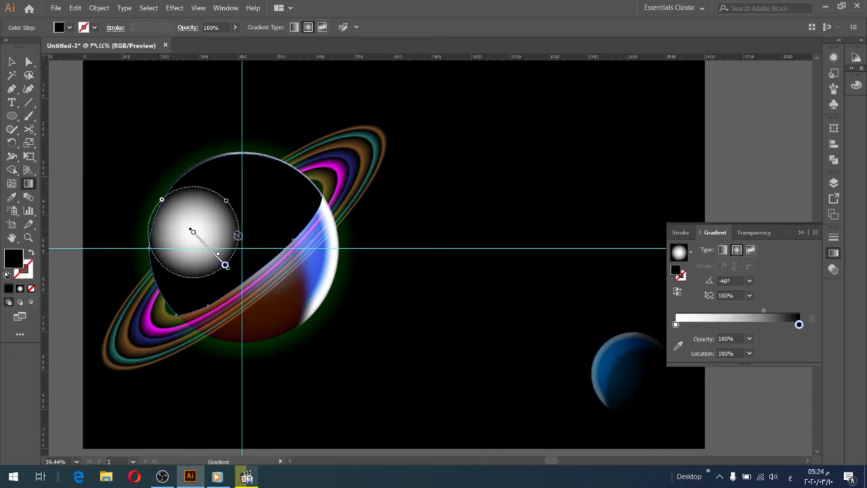
Redraw the radial gradient outward from the sphere's centre to enlarge the white glow
left_click(242, 240)
left_click_drag(242, 240, 296, 305)
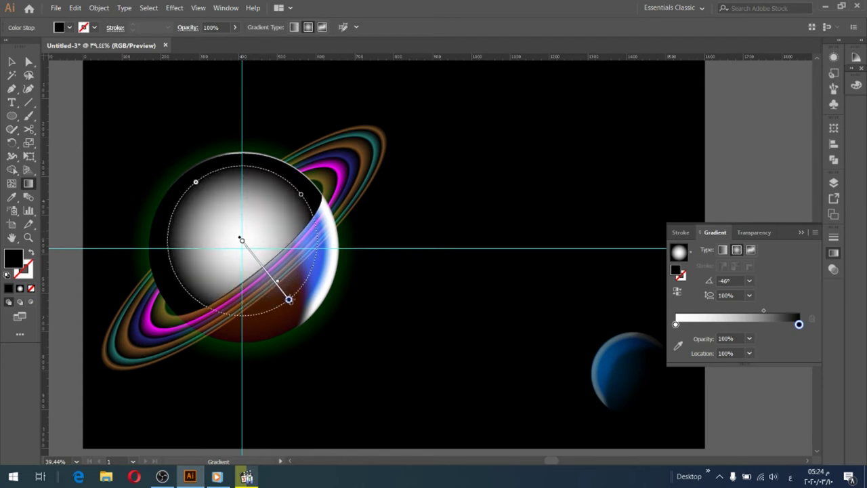
left_click_drag(296, 305, 282, 312)
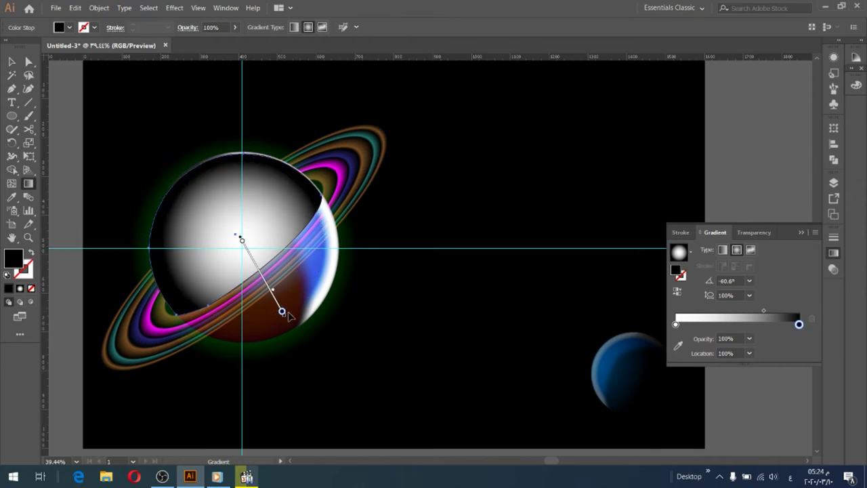
left_click(12, 61)
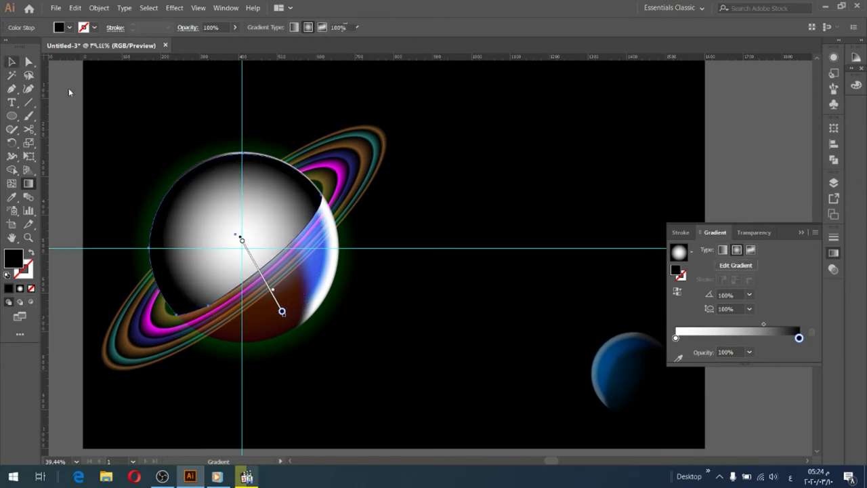
Reverse the overlay gradient to a dark centre and white rim, with the midpoint at 87%
left_click(677, 292)
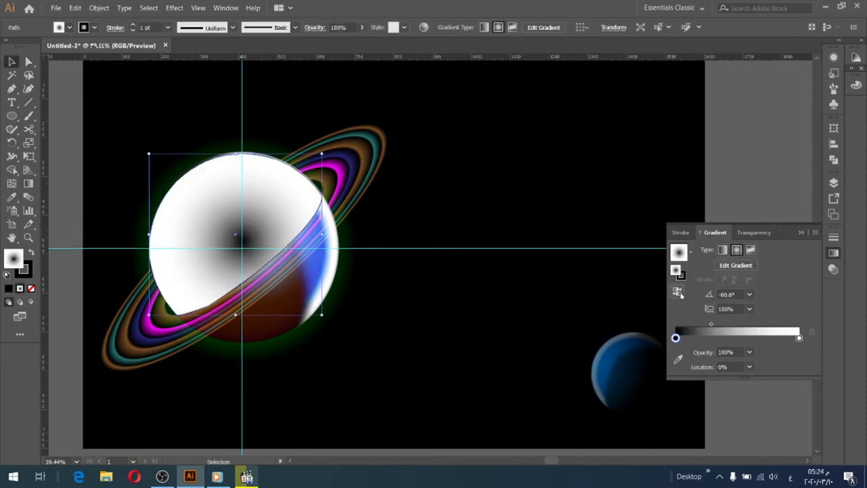
left_click_drag(711, 326, 775, 326)
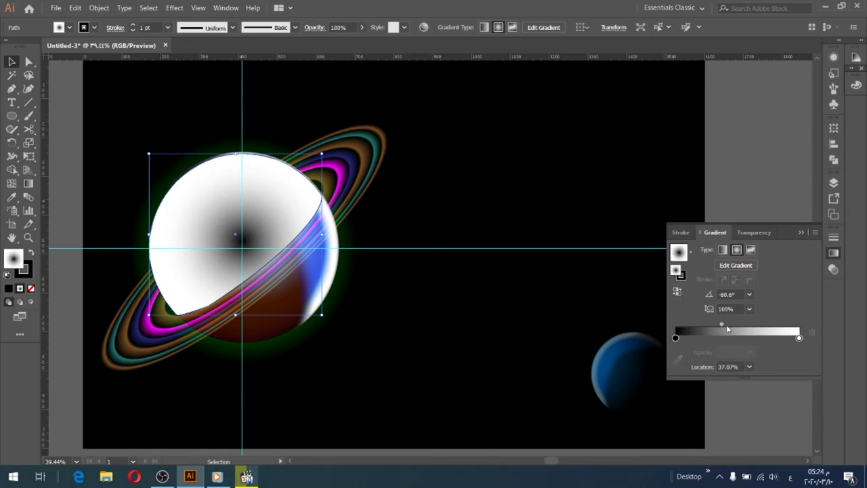
left_click_drag(775, 326, 784, 326)
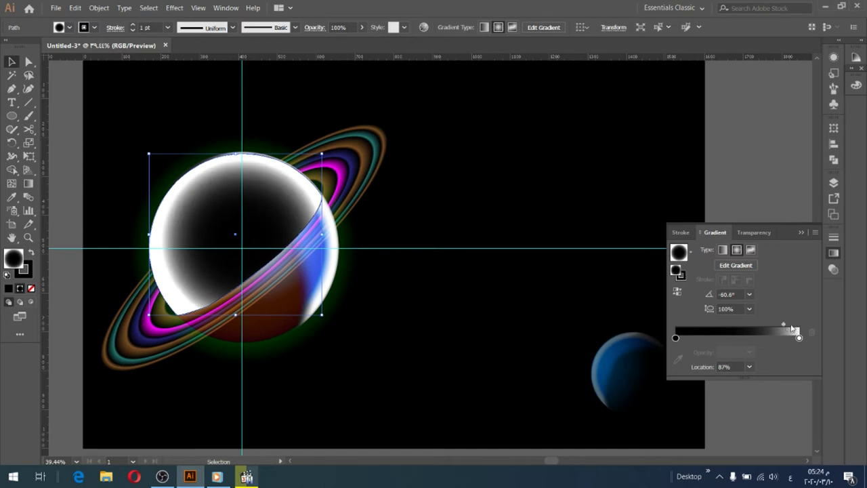
left_click(799, 337)
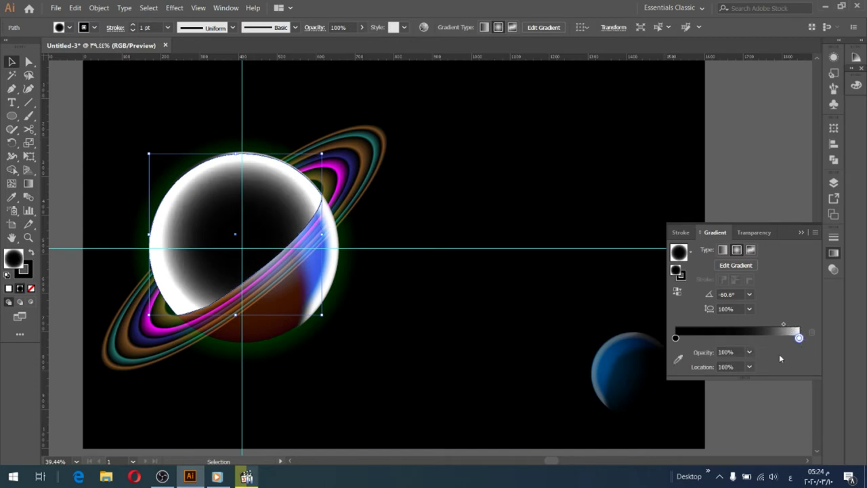
left_click(28, 184)
left_click(10, 60)
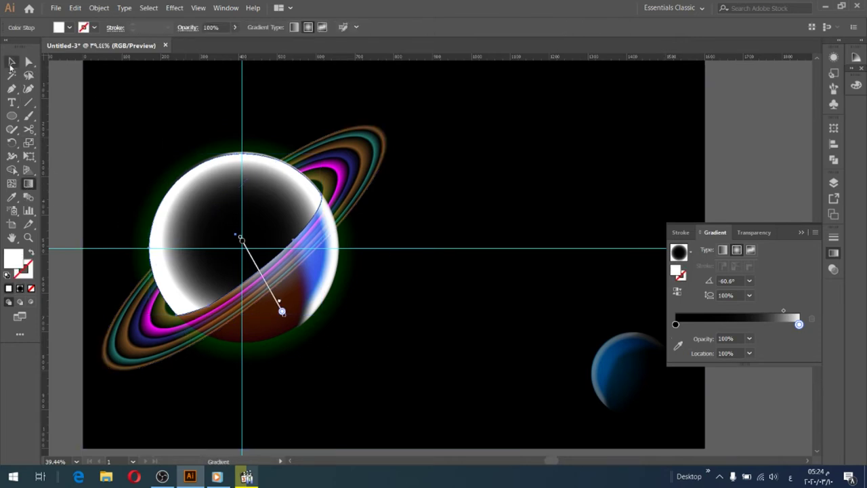
Set the overlay's blending mode to Screen, preview it deselected, then reselect the overlay
left_click(753, 232)
left_click(738, 251)
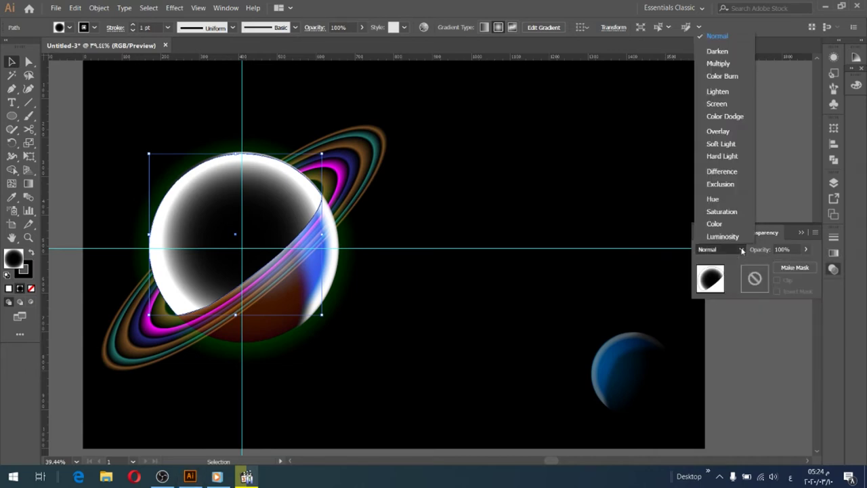
left_click(716, 103)
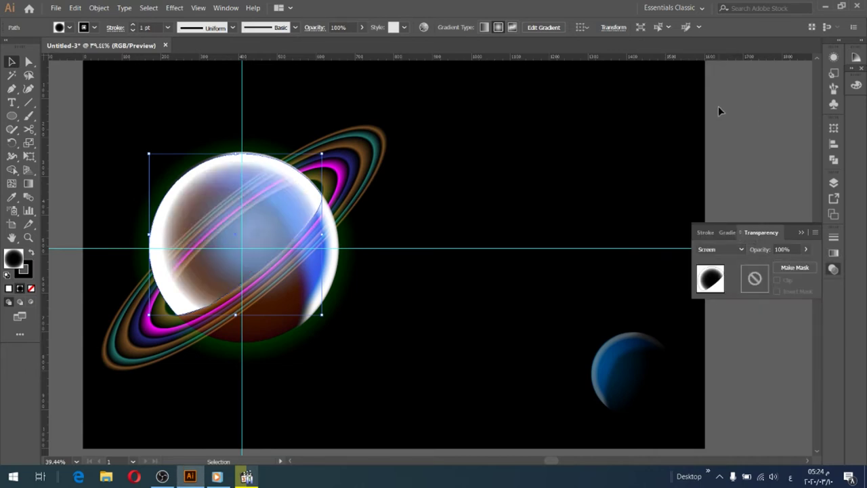
left_click(747, 163)
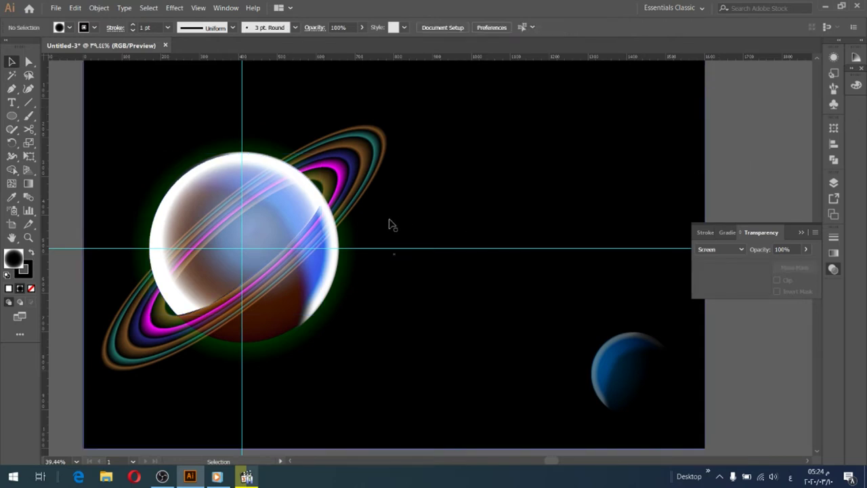
left_click(282, 198)
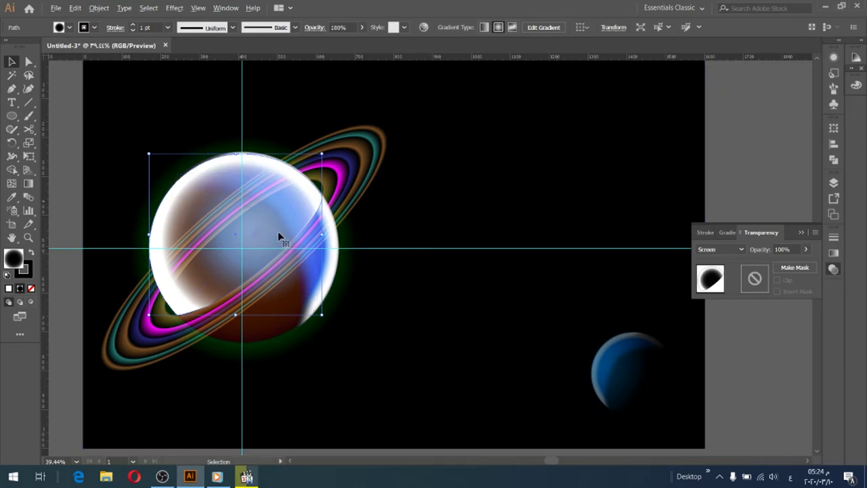
Blend the planet's ring group in Lighten mode, then reselect the sphere overlay
left_click(350, 185)
key("a")
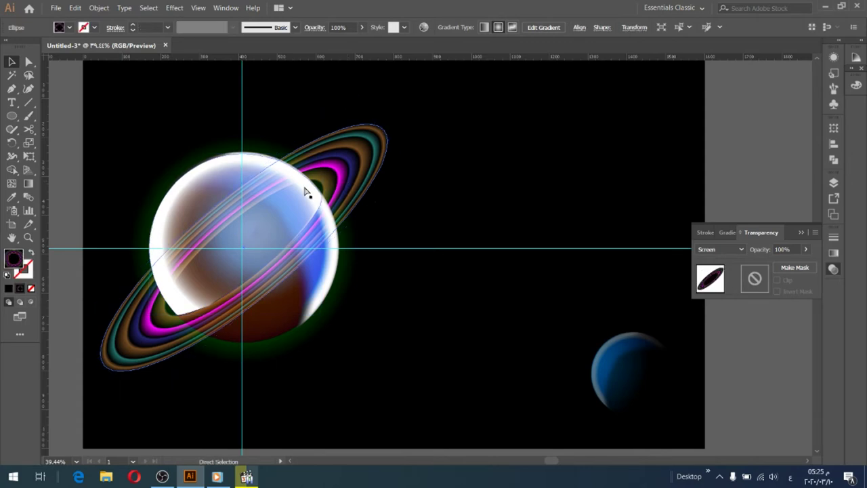
key("v")
left_click(309, 191)
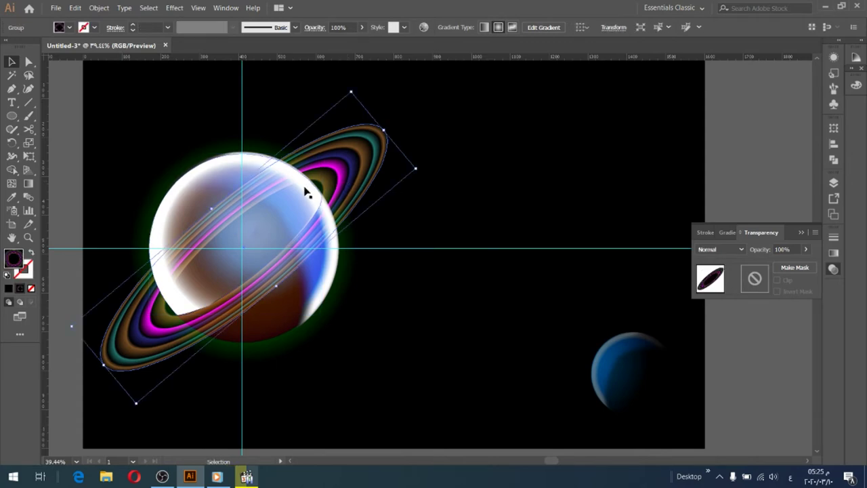
left_click(743, 248)
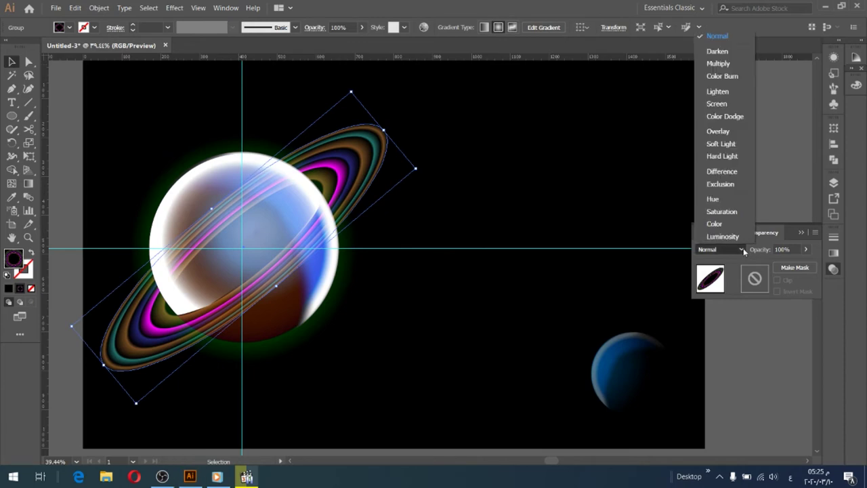
left_click(718, 91)
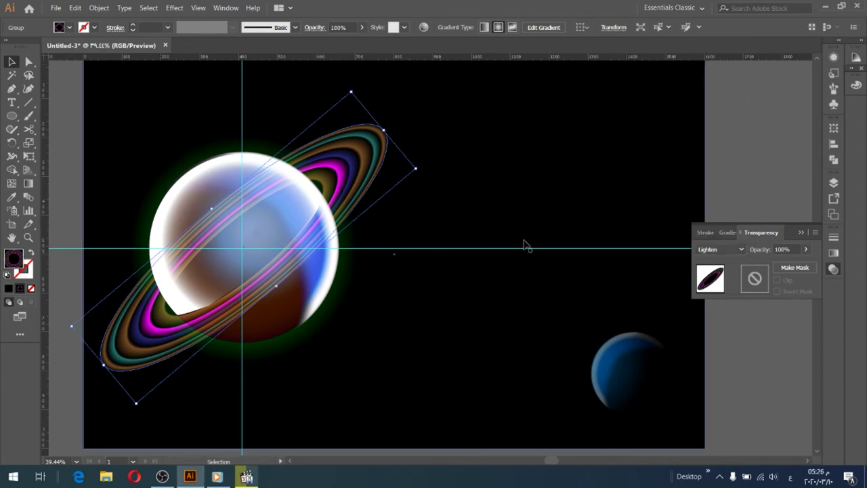
key("a")
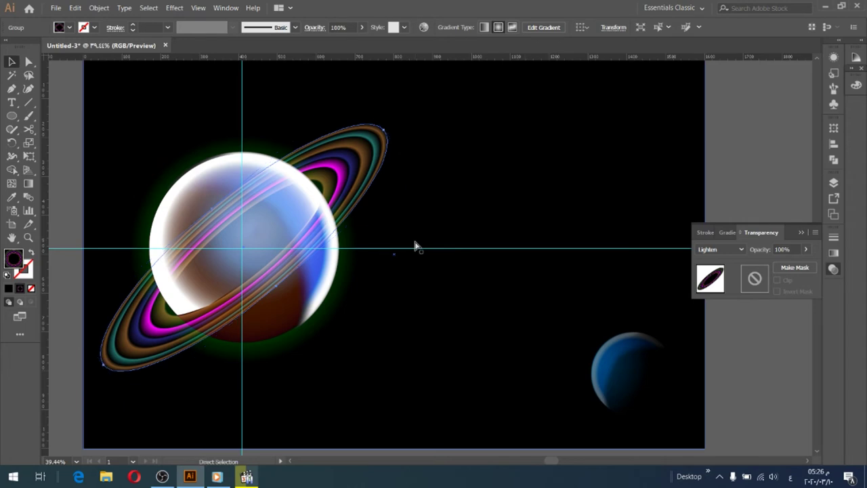
key("ctrl+z")
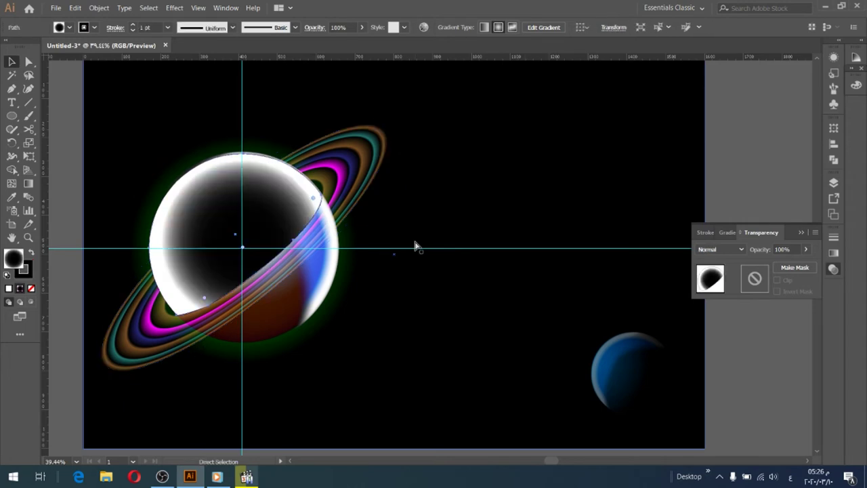
key("v")
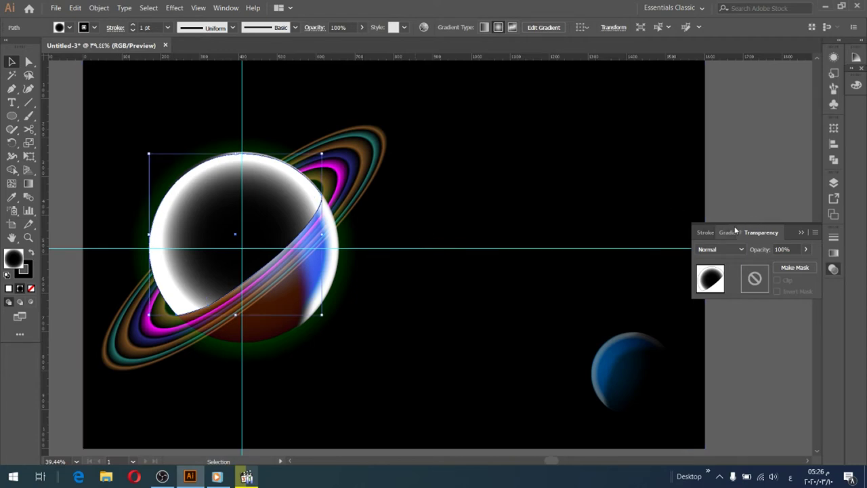
Inspect the gradient's dark stop and keep the midpoint at 87%
left_click(732, 233)
left_click(676, 399)
double_click(675, 400)
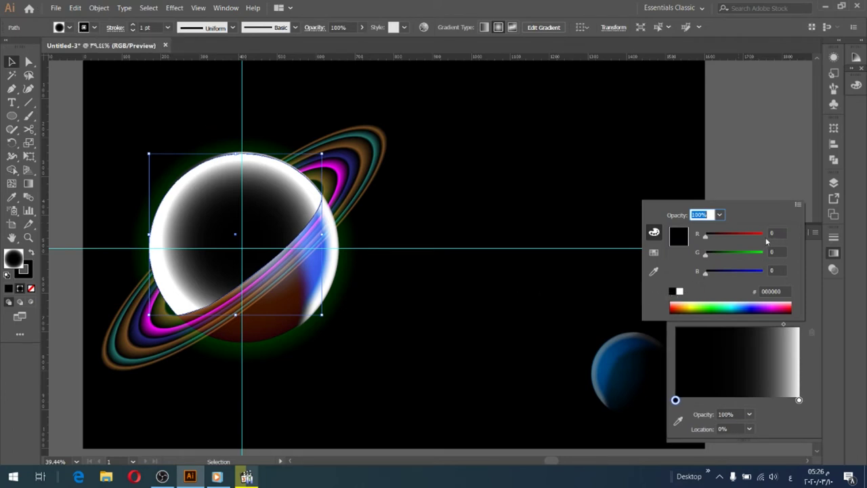
left_click(711, 362)
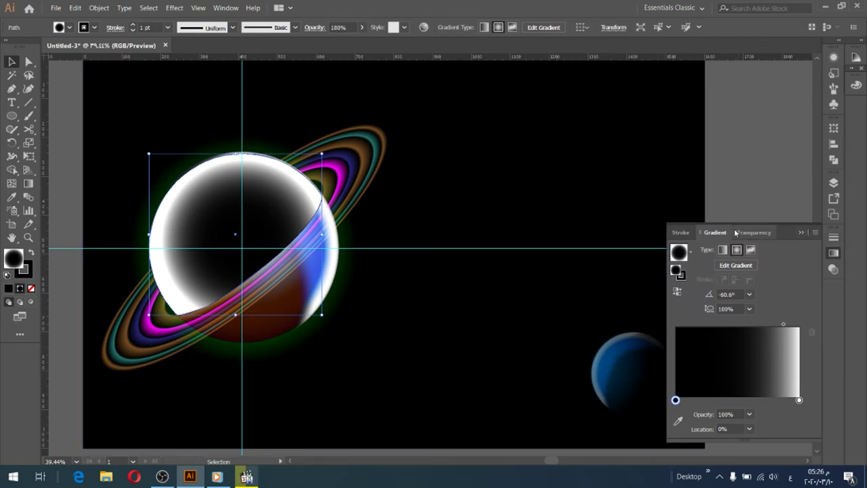
left_click(784, 326)
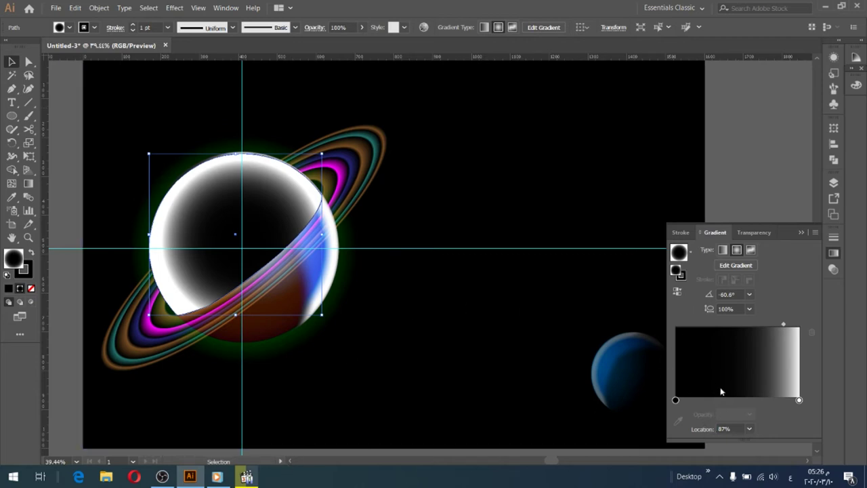
left_click_drag(735, 364, 716, 364)
mouse_move(721, 321)
left_mouse_down()
mouse_move(801, 330)
mouse_move(784, 359)
left_mouse_up()
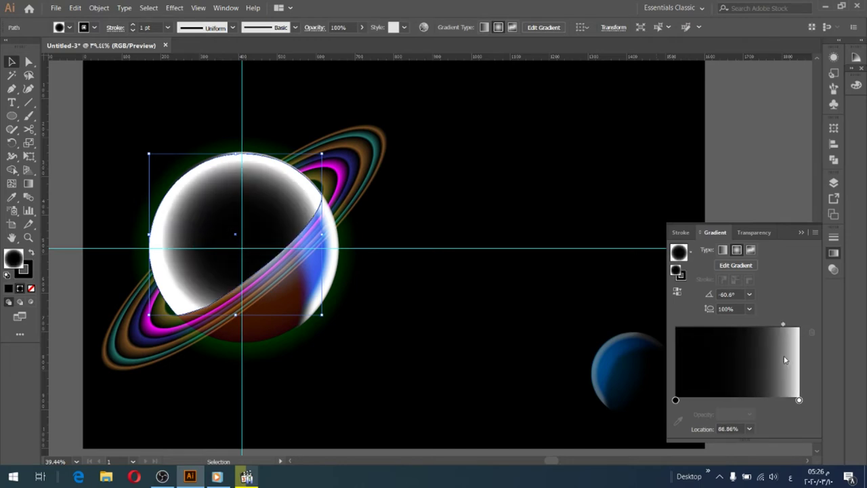
Keep the white stop at the gradient's end with 100% opacity after trying 80%
left_click(799, 400)
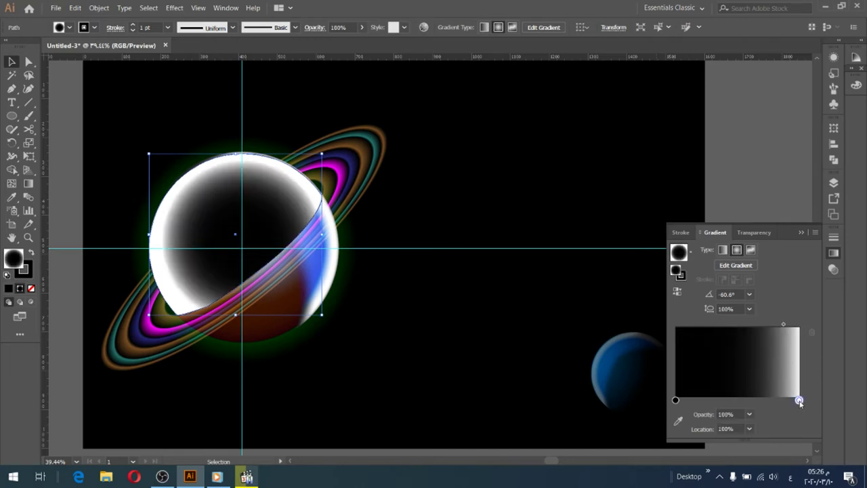
left_click(748, 429)
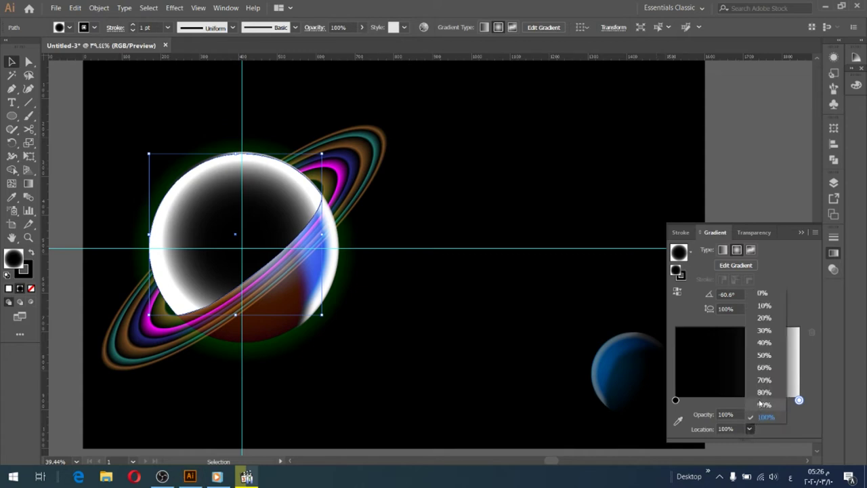
left_click(761, 389)
left_click_drag(773, 399, 804, 399)
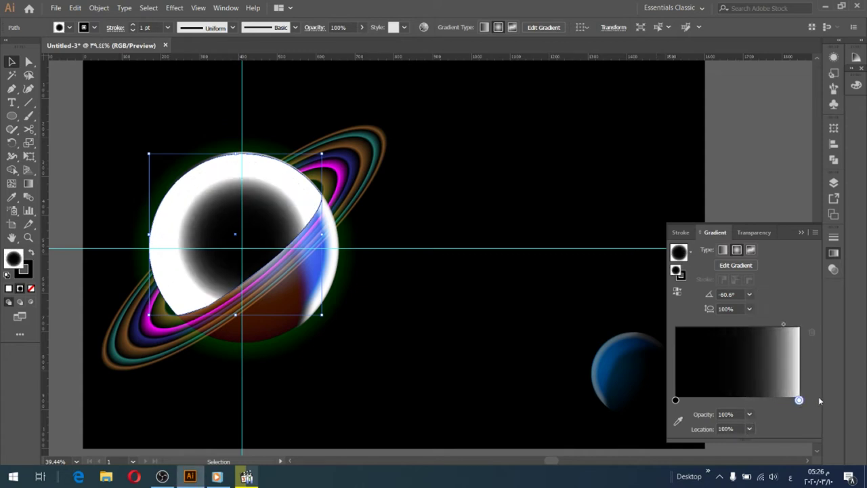
left_click(749, 414)
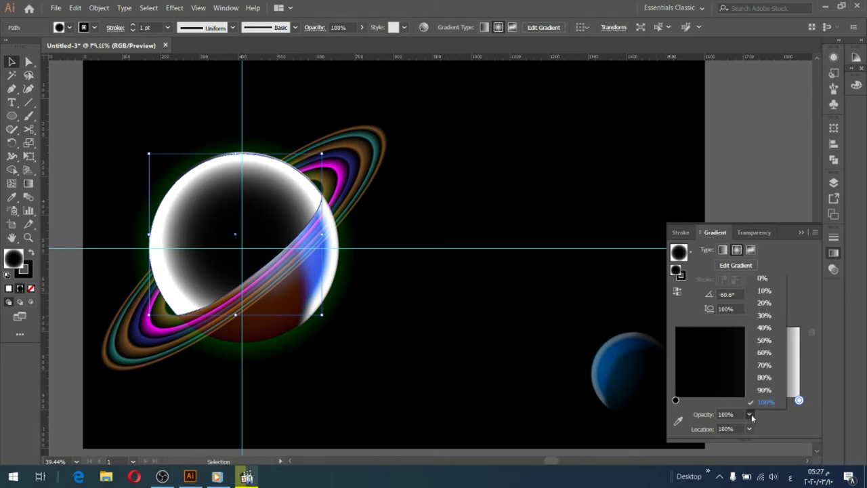
left_click(759, 376)
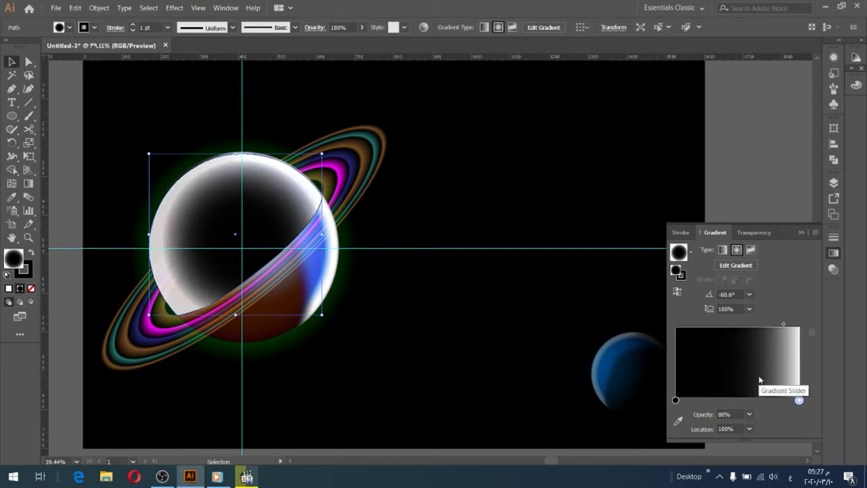
key("ctrl+z")
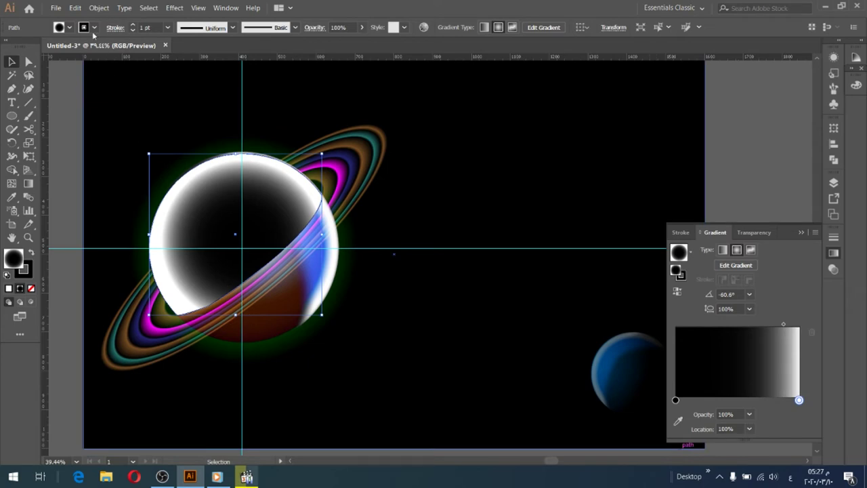
Remove the circle's stroke by setting it to None
left_click(94, 27)
left_click(8, 48)
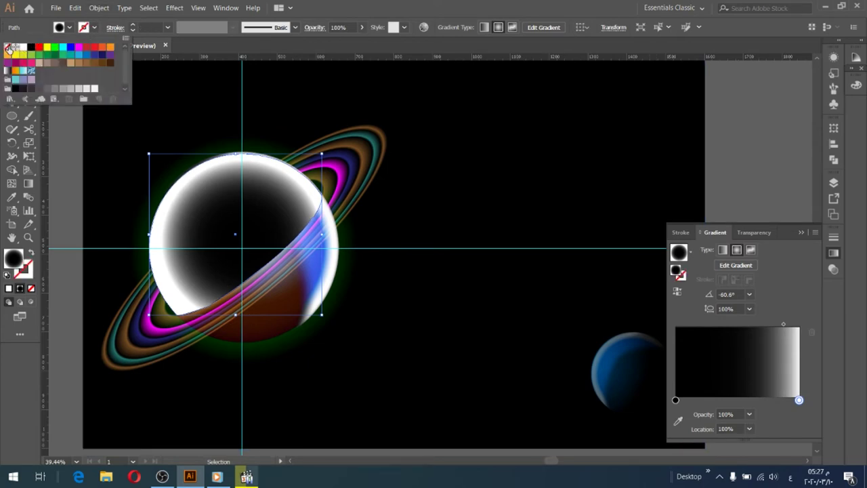
left_click(782, 327)
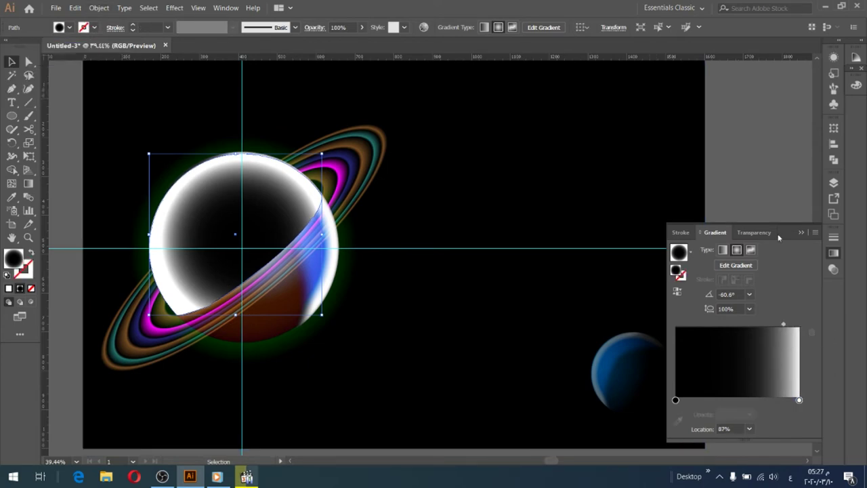
Float and narrow the Gradient panel, then drag the black stop right to about 91.63%
left_click_drag(774, 236, 708, 193)
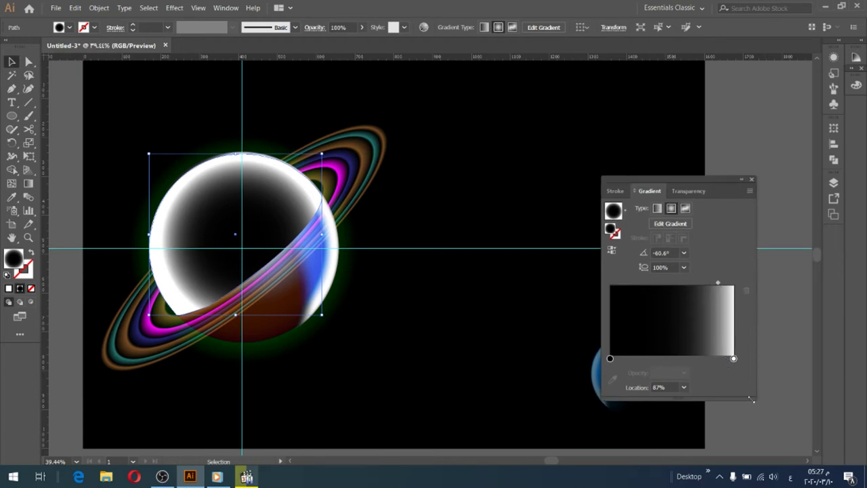
left_click_drag(752, 399, 730, 399)
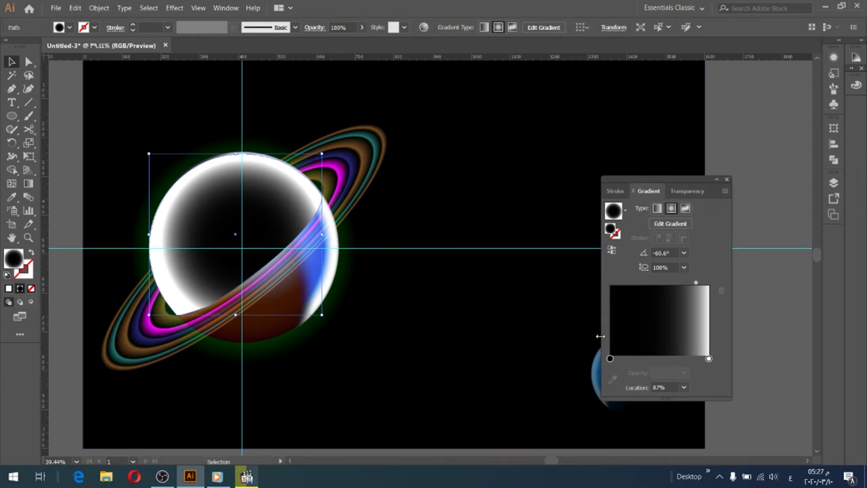
mouse_move(688, 184)
left_mouse_down()
mouse_move(803, 196)
mouse_move(763, 195)
left_mouse_up()
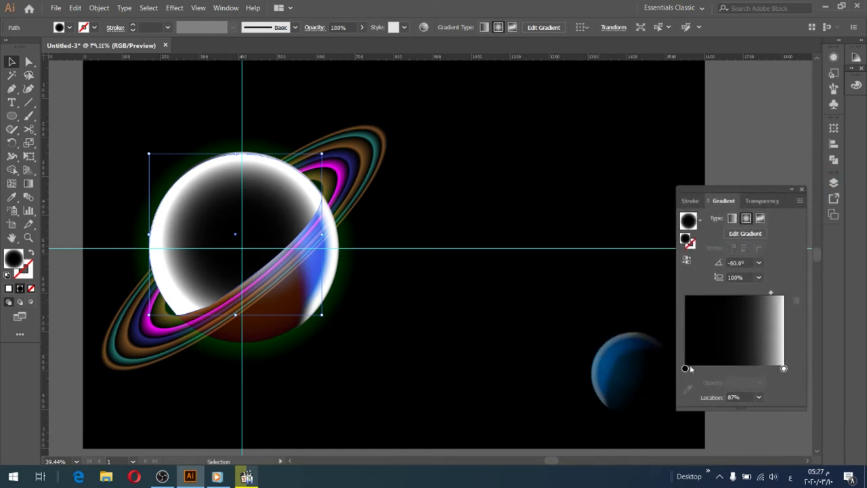
left_click_drag(684, 368, 763, 367)
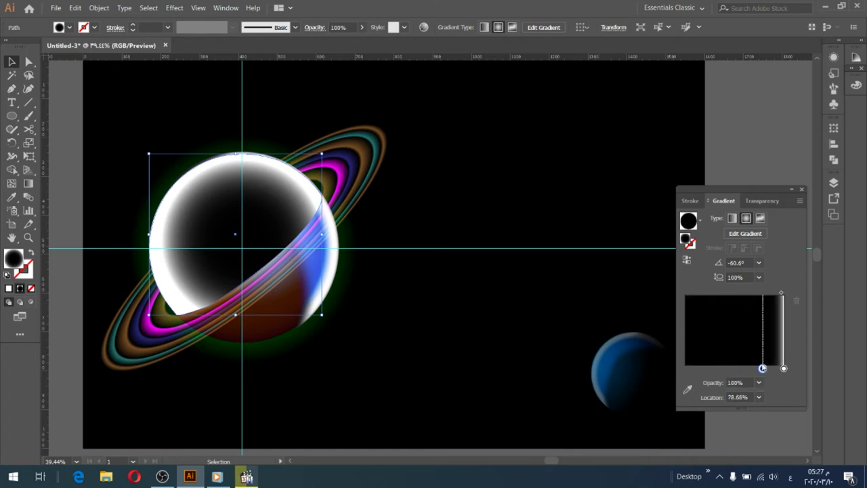
left_click_drag(762, 368, 775, 369)
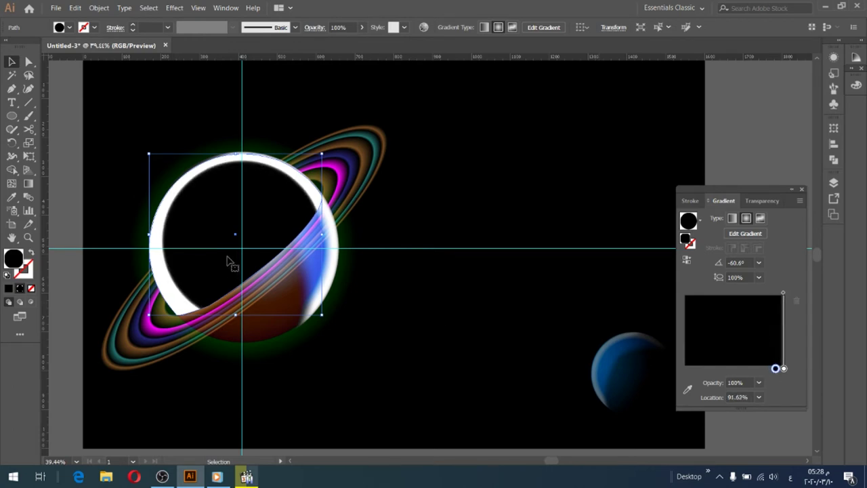
Reposition the gradient on the planet, undoing an accidental edit to the ring's gradient
left_click(29, 183)
mouse_move(227, 237)
left_mouse_down()
mouse_move(310, 325)
mouse_move(282, 287)
left_mouse_up()
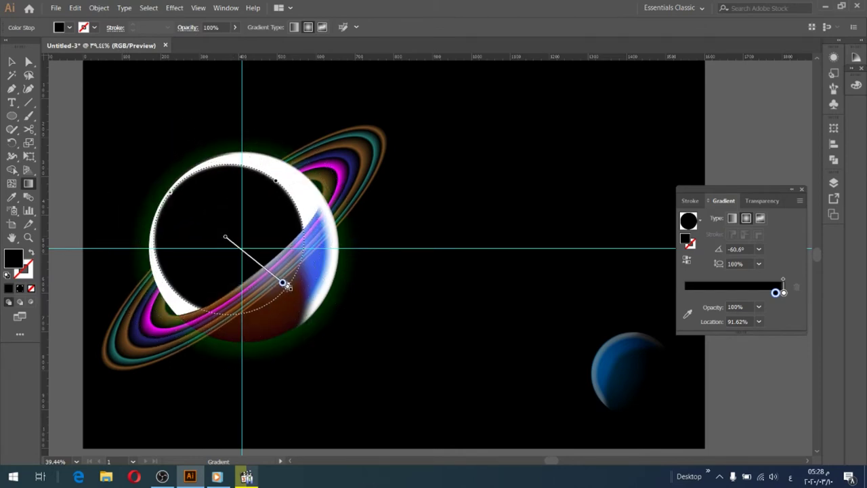
key("ctrl+shift+a")
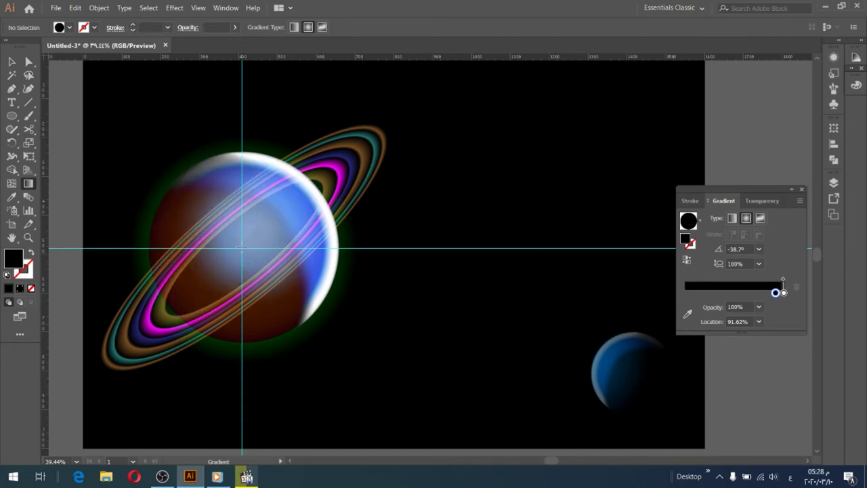
left_click_drag(241, 247, 254, 208)
key("v")
key("ctrl+z")
key("ctrl+shift+a")
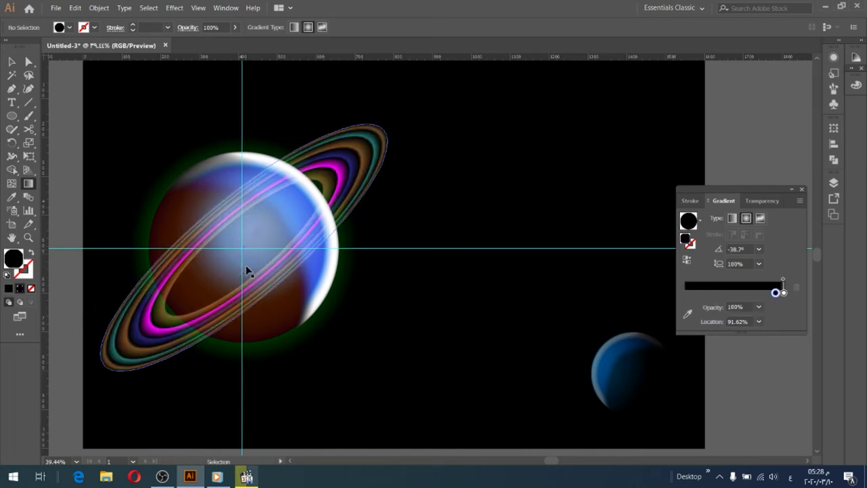
Shift the rim circle's gradient down-right so the white thins into a lower-right crescent
left_click(248, 271)
key("g")
left_click_drag(225, 236, 283, 283)
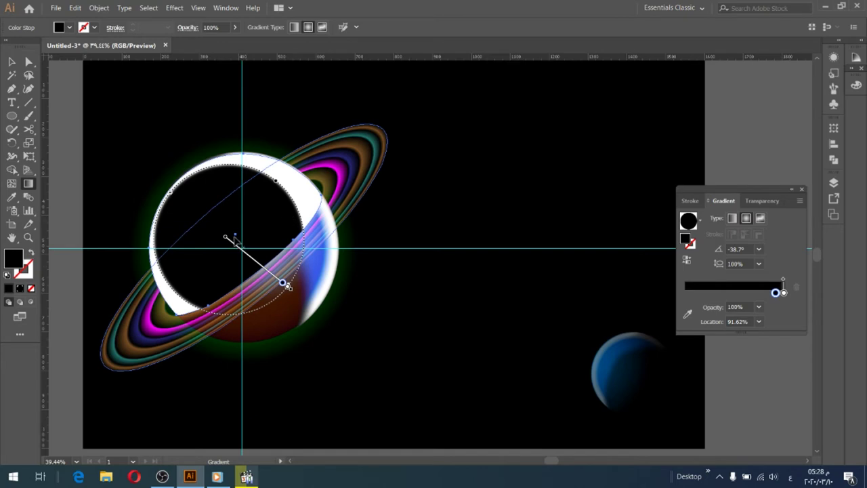
mouse_move(232, 237)
left_mouse_down()
mouse_move(249, 256)
mouse_move(247, 246)
left_mouse_up()
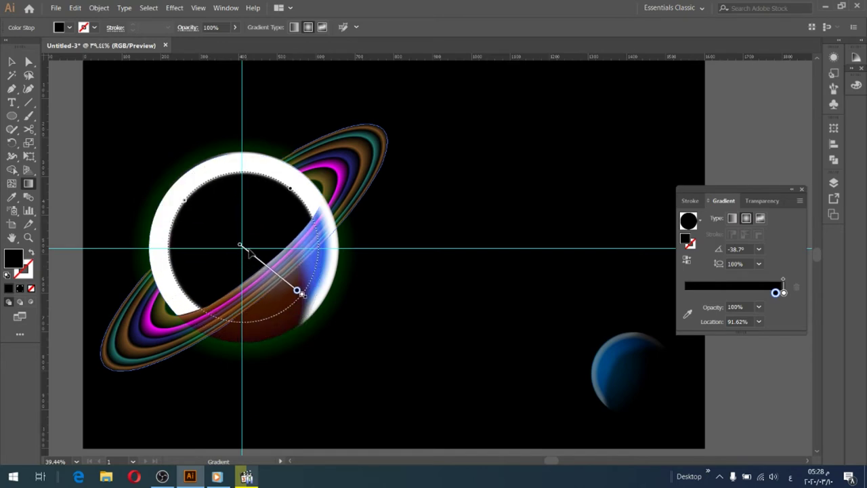
left_click_drag(306, 298, 319, 309)
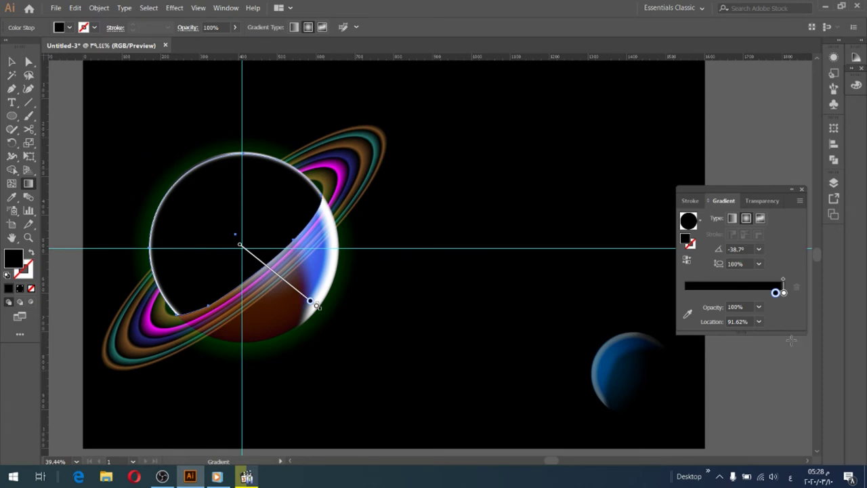
Bring up the Transparency settings and select the rim circle as a whole object
left_click(690, 200)
left_click(758, 201)
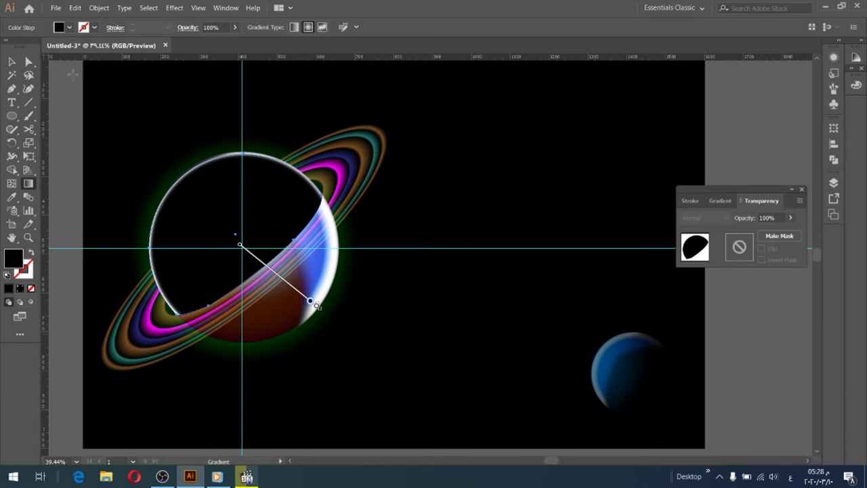
left_click(12, 62)
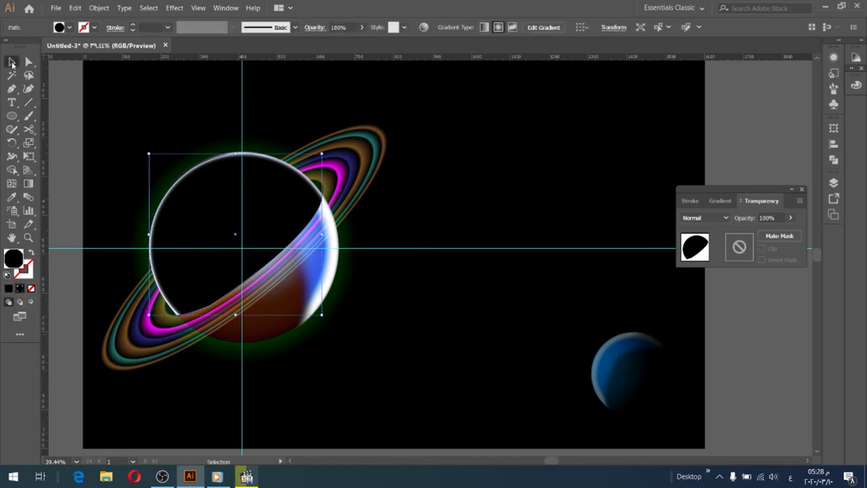
Set the rim circle to Screen blending and collapse the Transparency panel
left_click(724, 218)
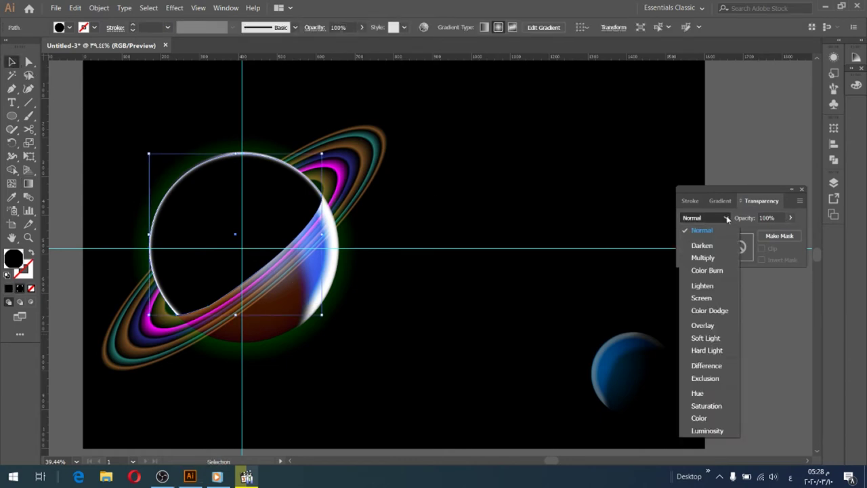
left_click(702, 298)
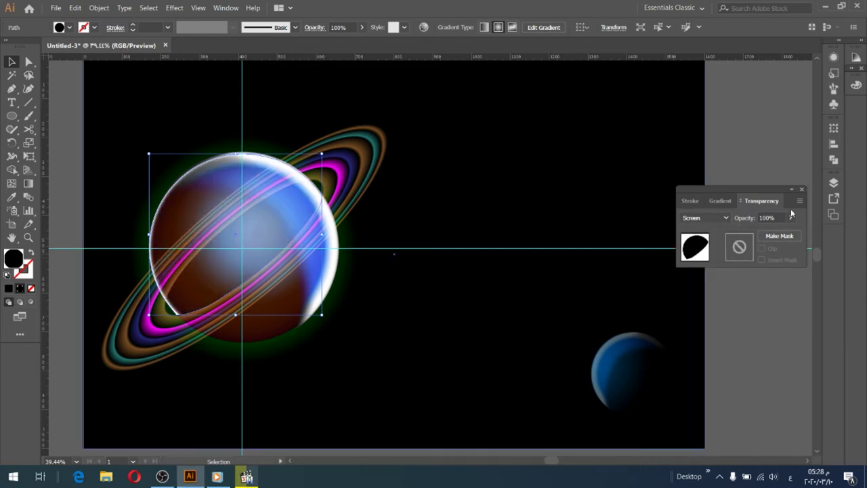
left_click(792, 189)
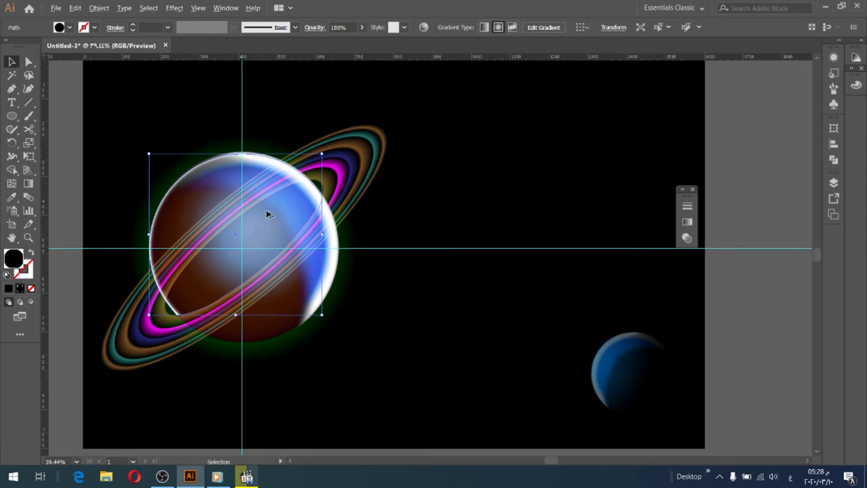
left_click(345, 180)
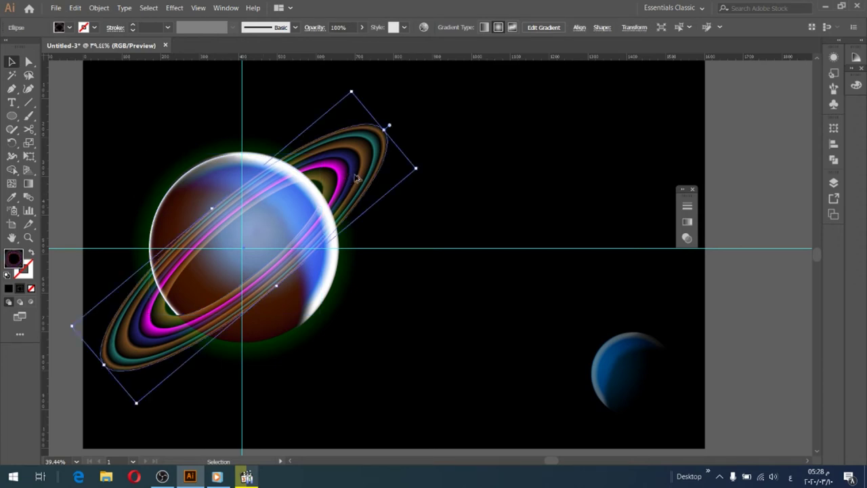
Select the planet and ring together and set them to Lighten blending
left_click(228, 172, "shift")
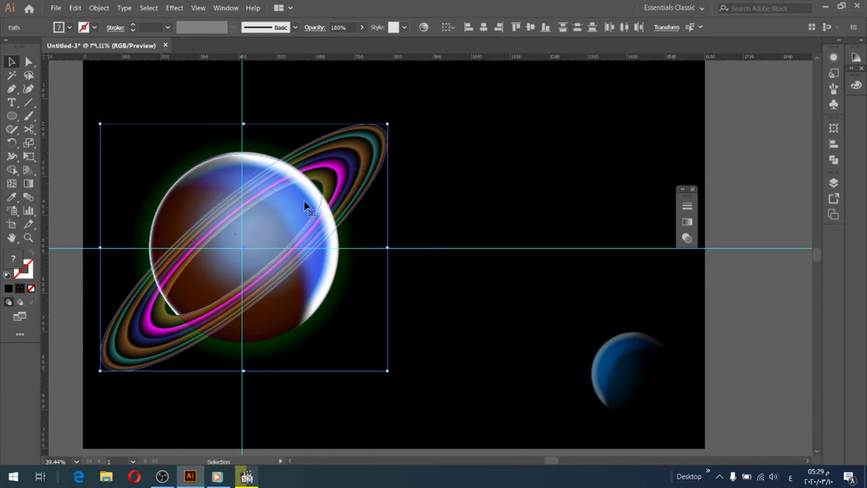
key("a")
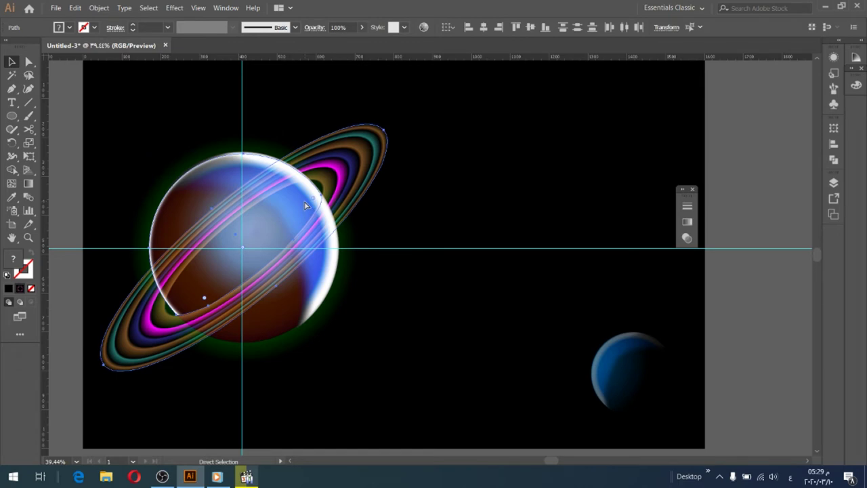
key("v")
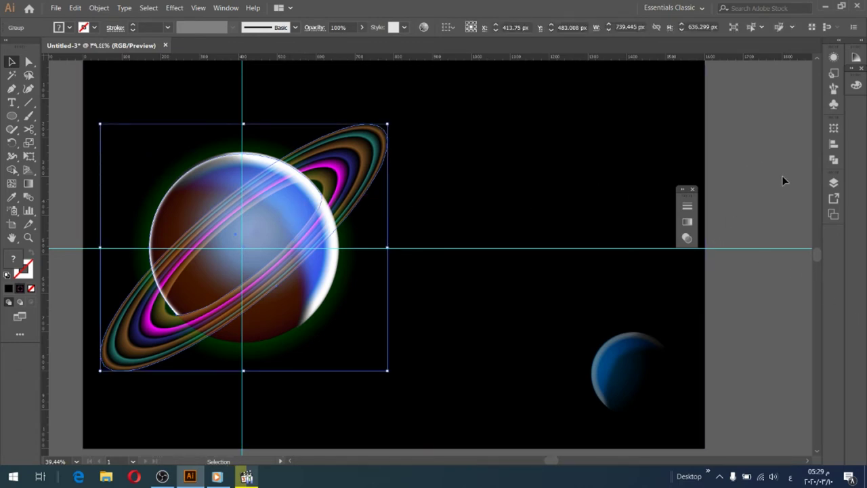
left_click(686, 238)
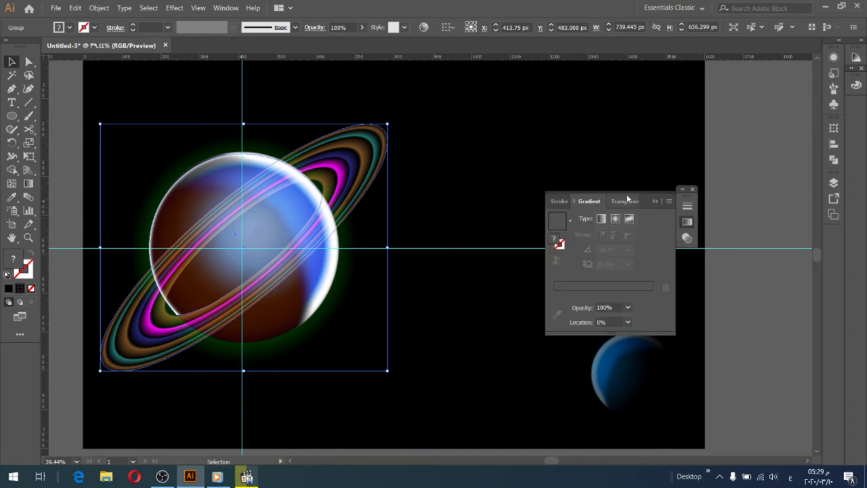
left_click(595, 217)
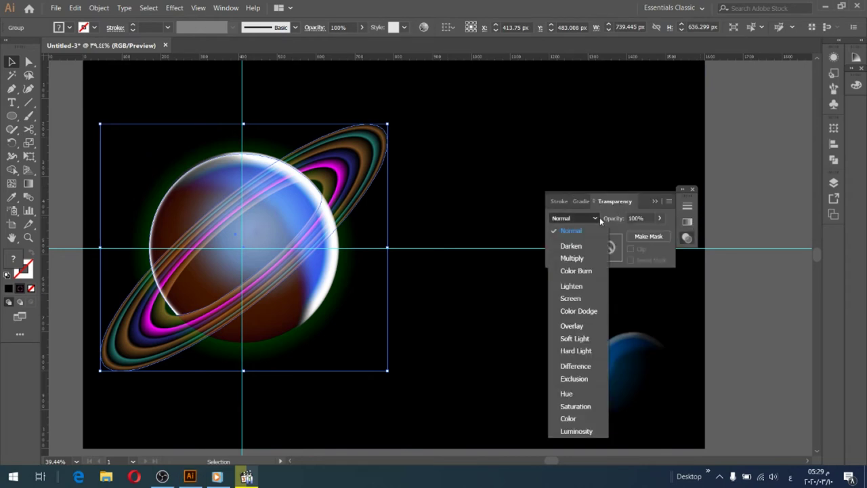
left_click(570, 285)
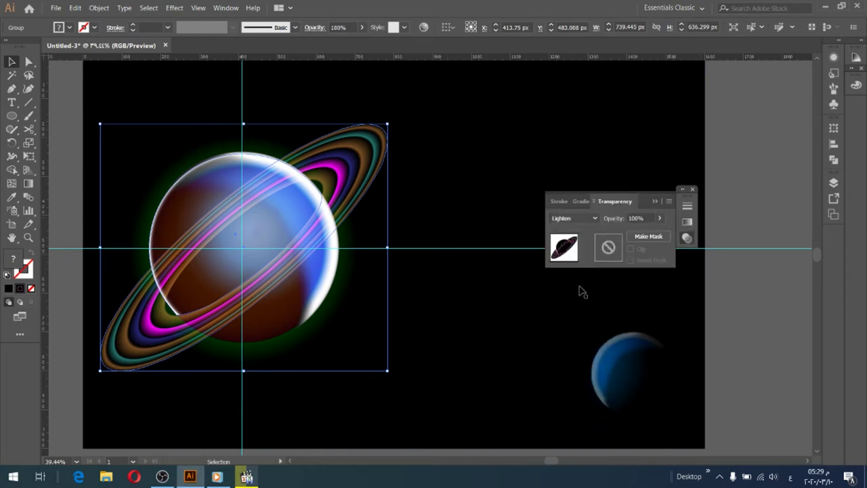
left_click(655, 200)
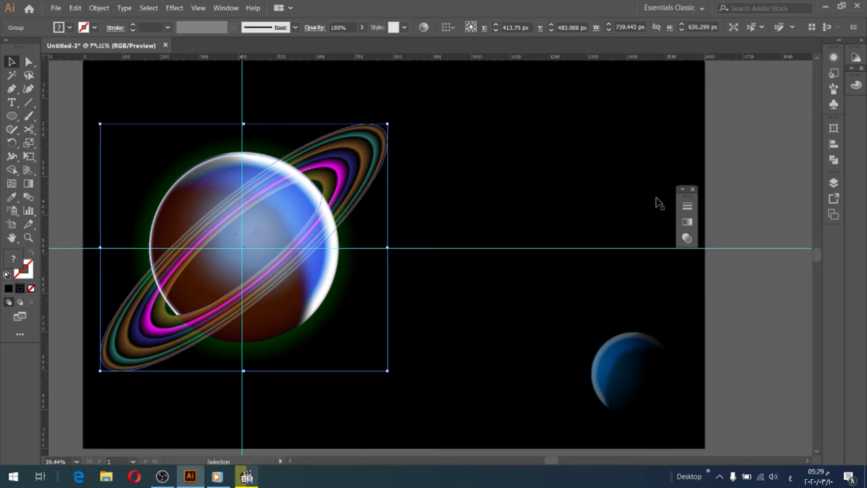
Apply, then release, an opacity mask on the planet group so the rings show fully
left_click(684, 191)
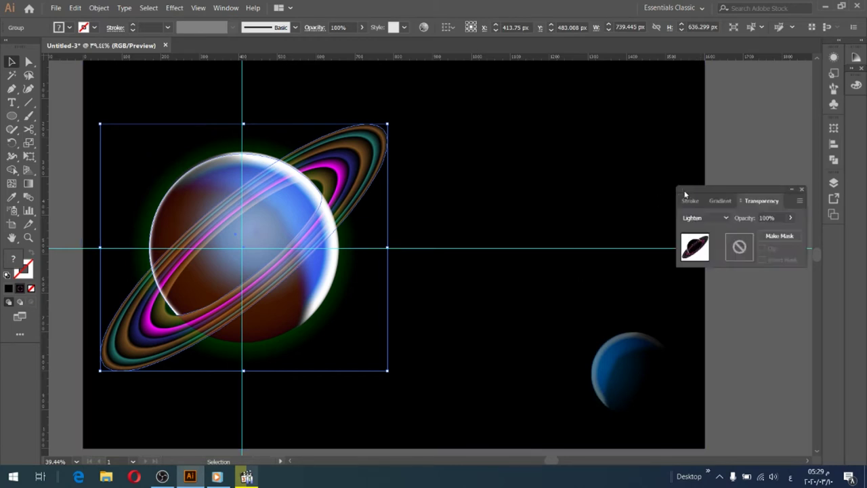
left_click(784, 235)
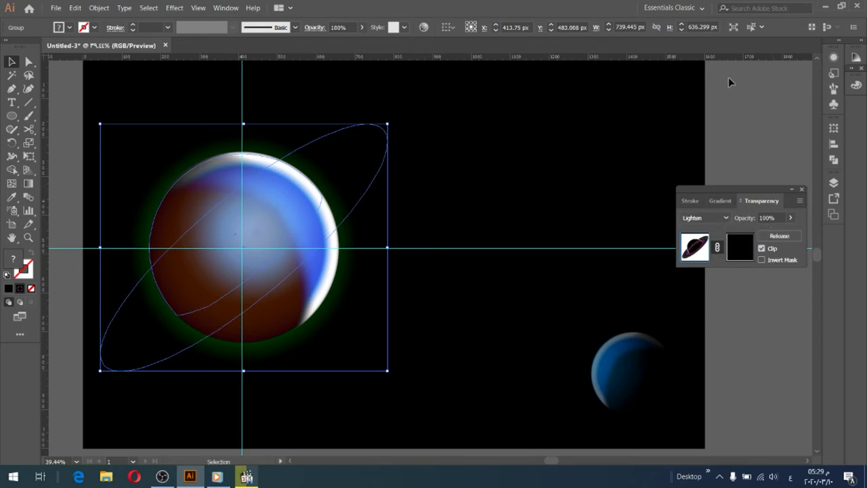
key("ctrl+z")
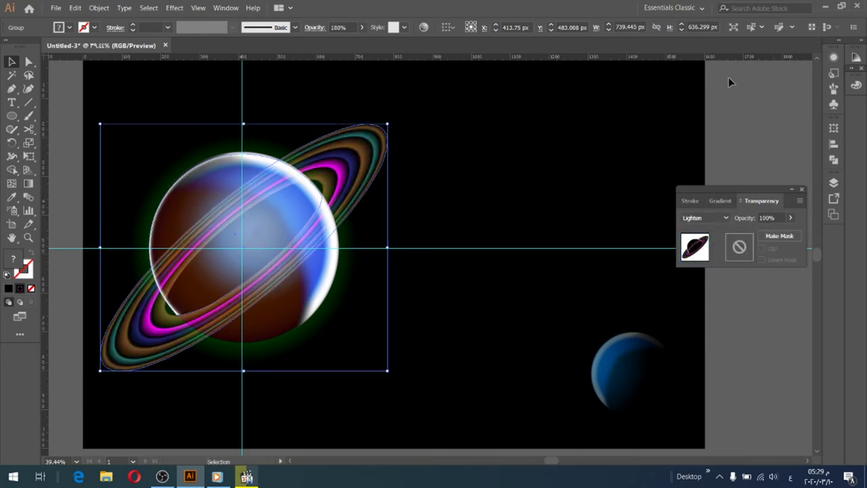
key("v")
left_click(503, 178)
left_click(458, 222, "shift")
left_click(779, 236)
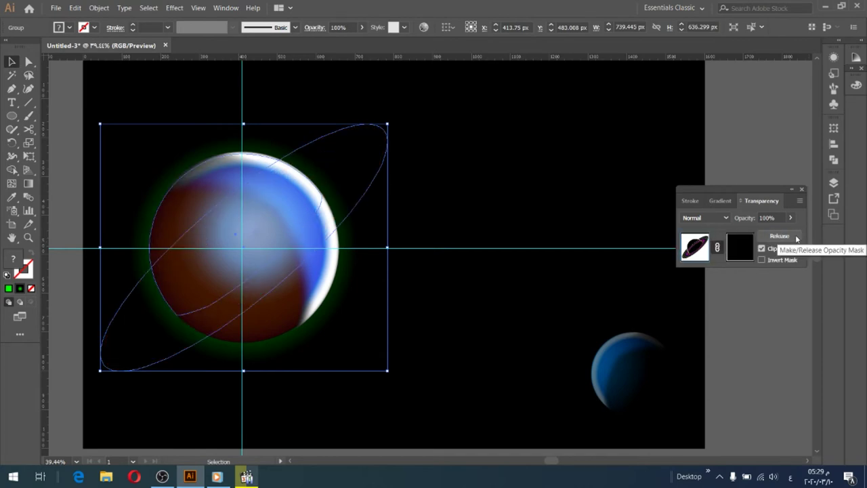
left_click(796, 239)
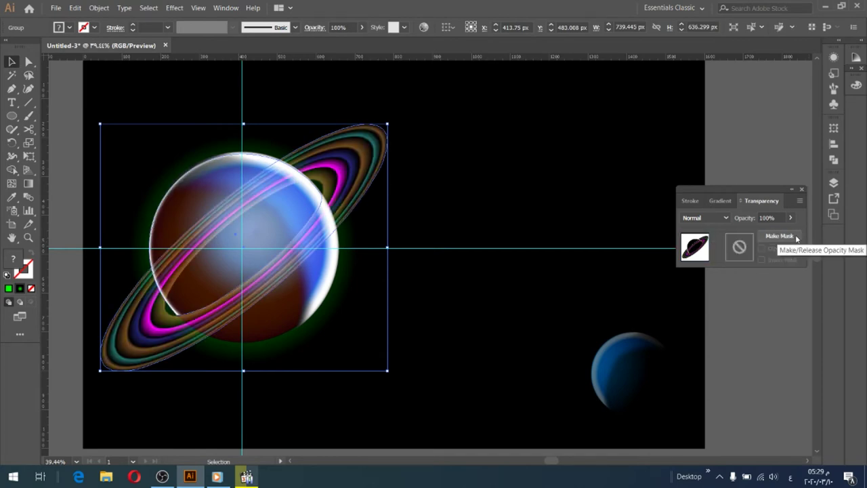
key("z")
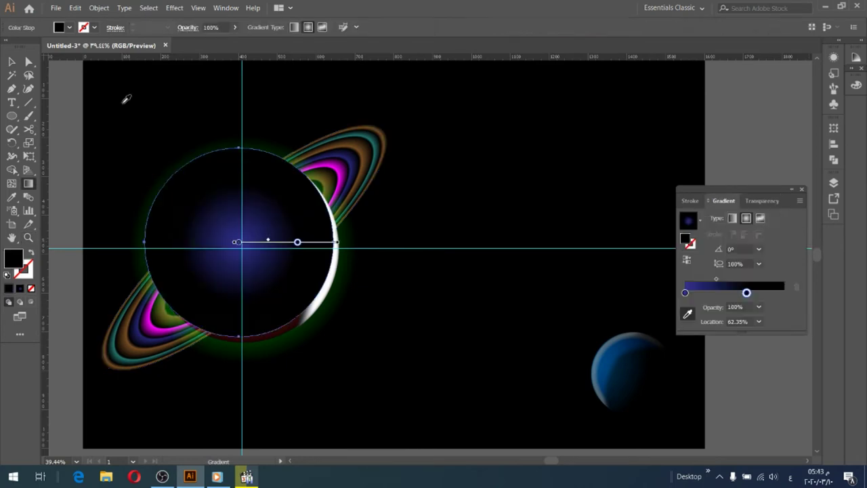
key("v")
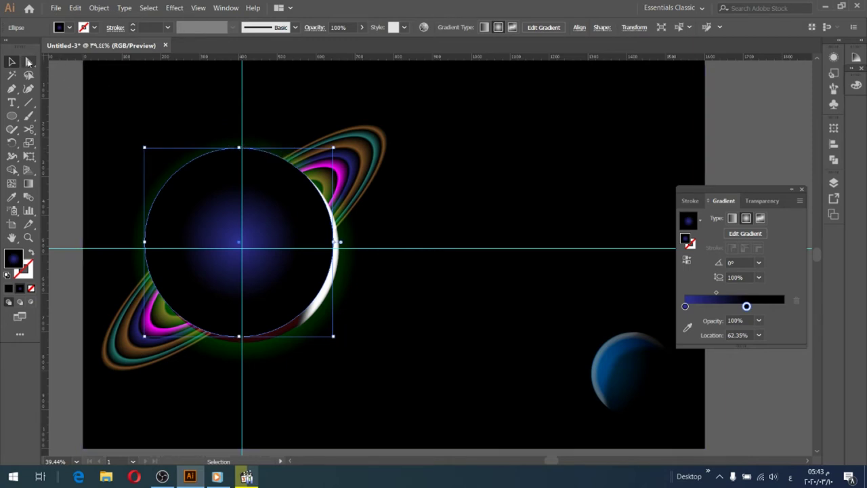
Shift the dark gradient circle up and left over the planet, undoing the stray copy
left_click(29, 61)
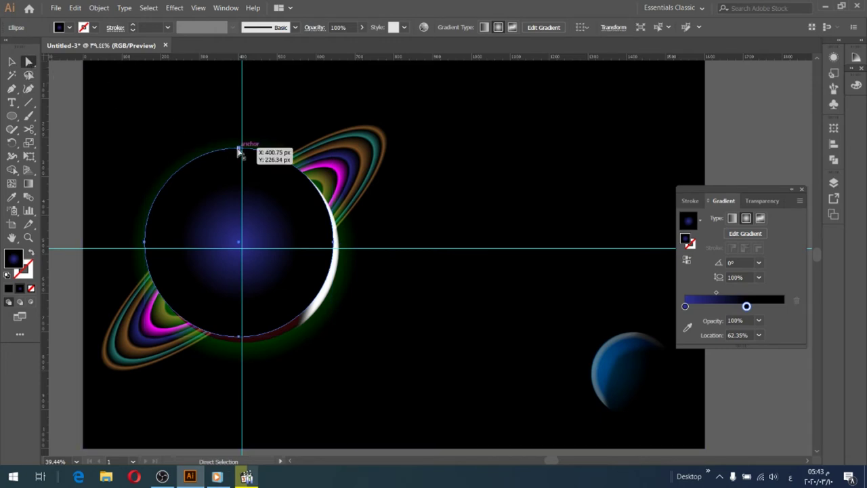
left_click_drag(241, 153, 248, 164)
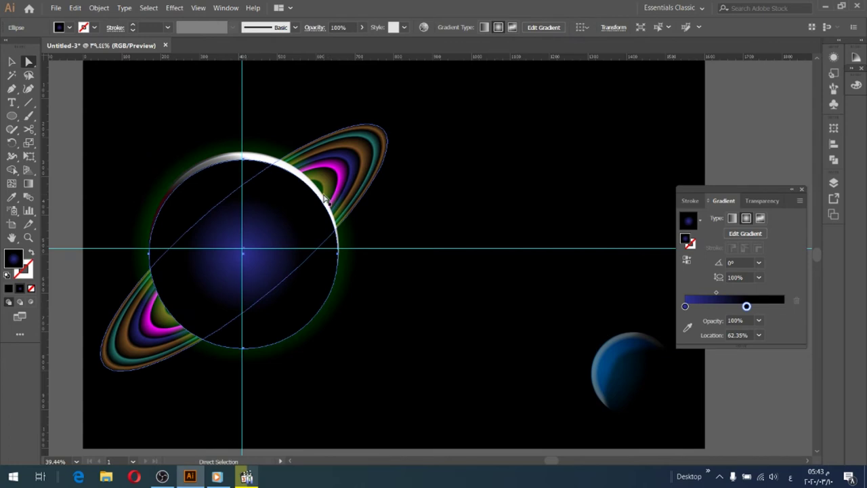
left_click_drag(251, 160, 244, 152)
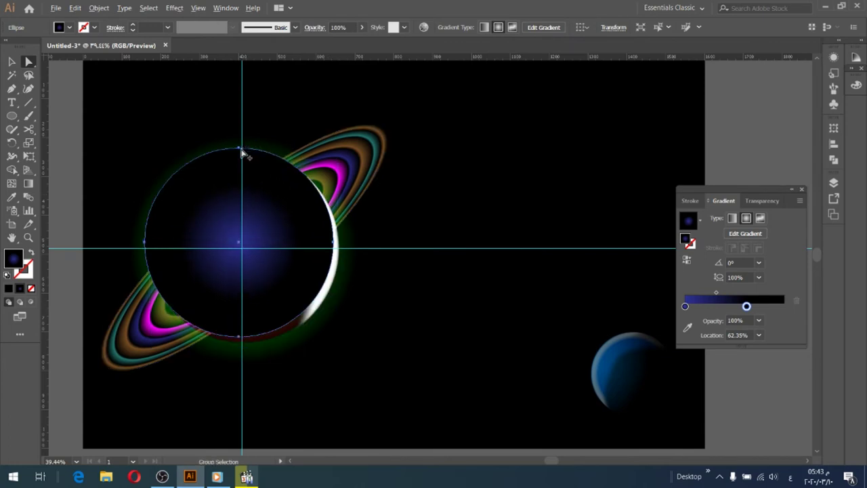
mouse_move(240, 153)
left_mouse_down()
mouse_move(247, 191)
mouse_move(246, 144)
left_mouse_up()
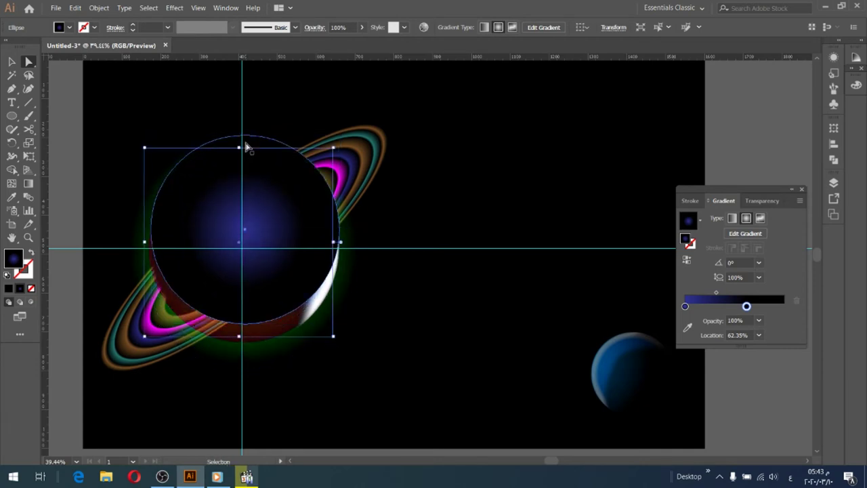
key("ctrl+z")
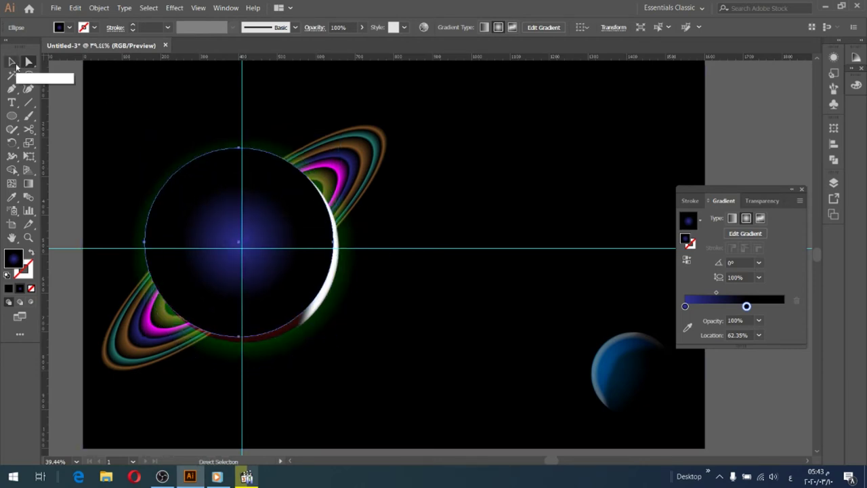
left_click(16, 64)
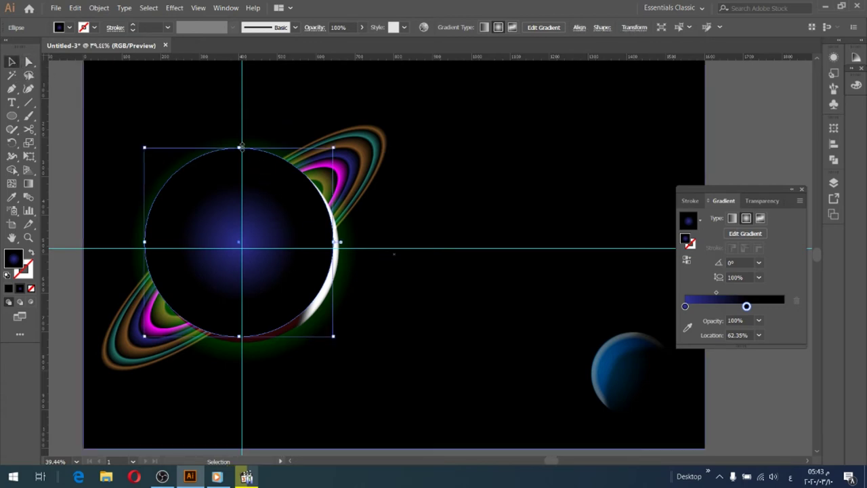
Squash the dark circle into a flat ellipse, blend it in Screen mode, and move it up-left
left_click_drag(241, 146, 245, 218)
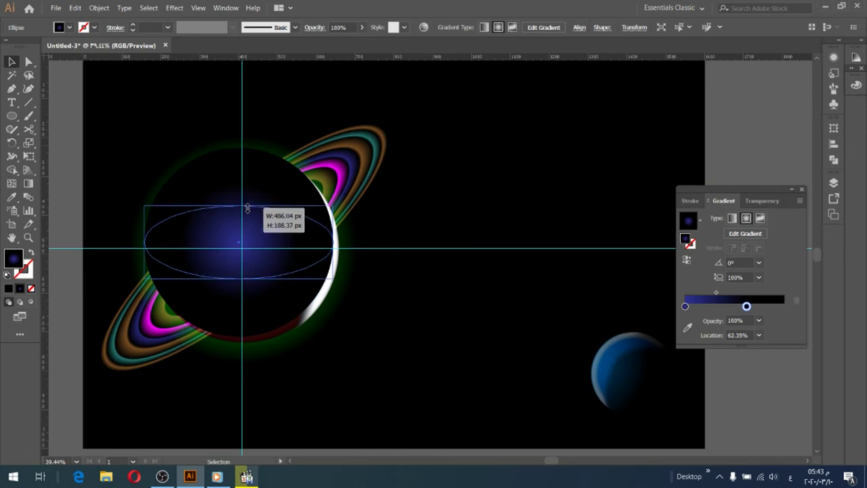
left_click_drag(245, 218, 245, 224)
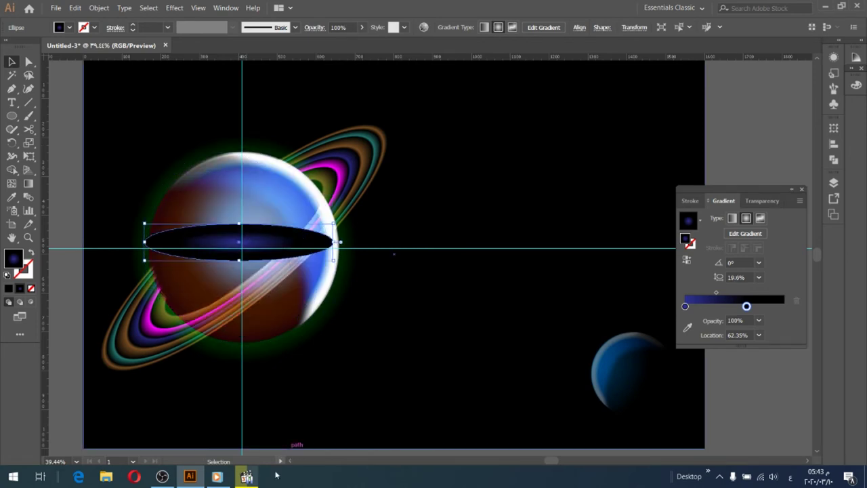
mouse_move(246, 476)
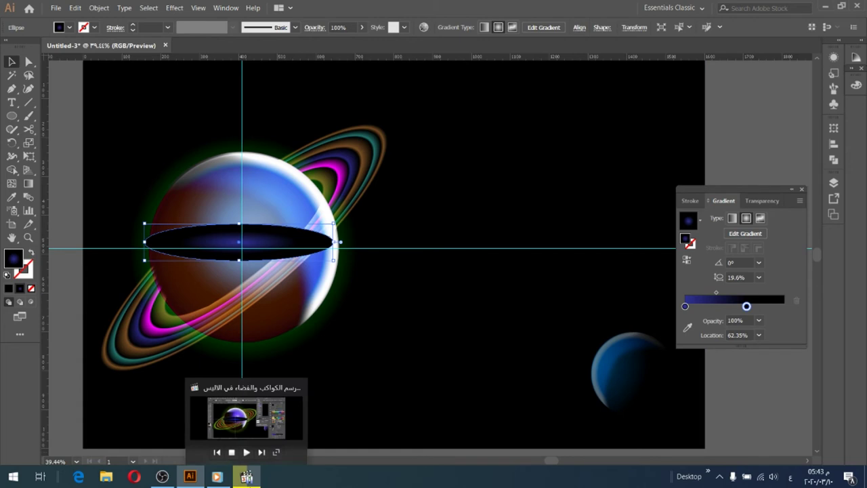
left_click(691, 201)
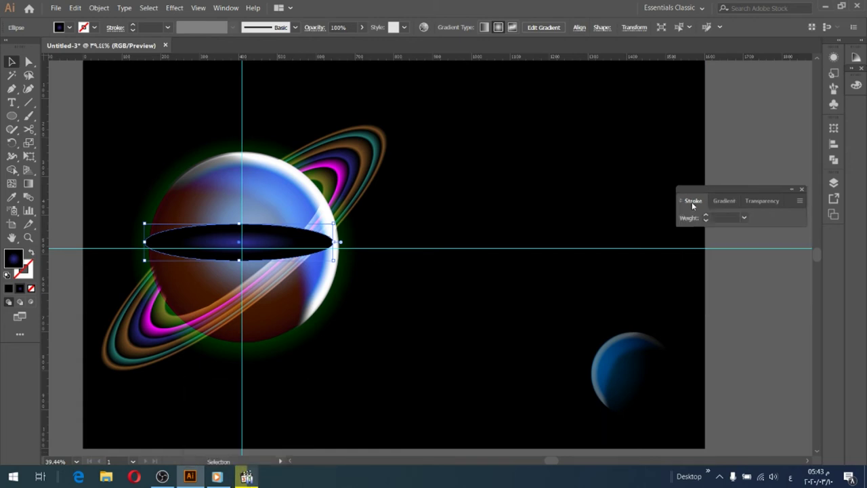
left_click(748, 202)
left_click(727, 217)
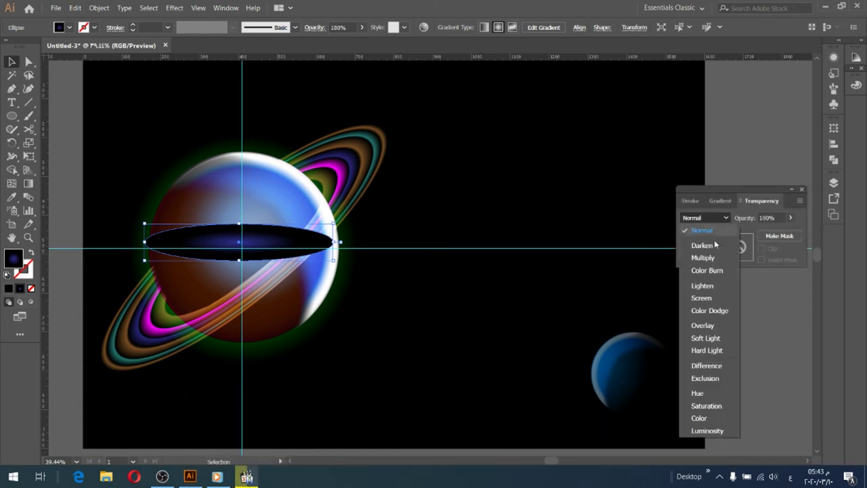
left_click(701, 298)
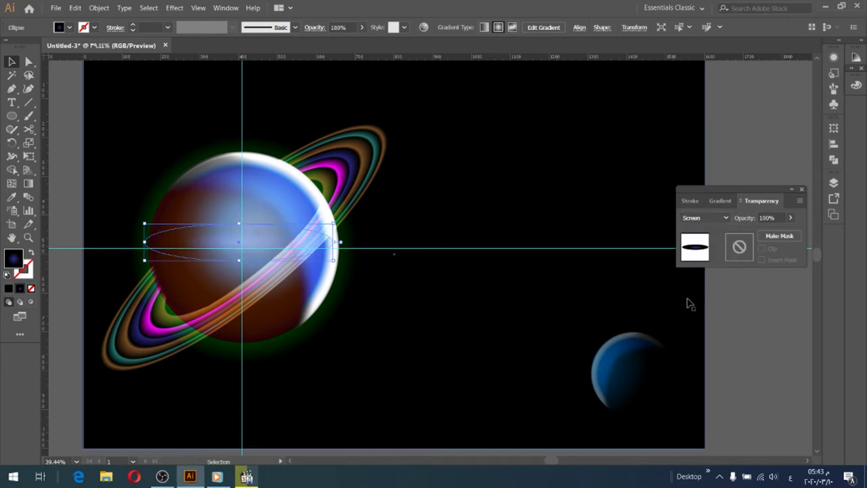
left_click_drag(288, 251, 271, 229)
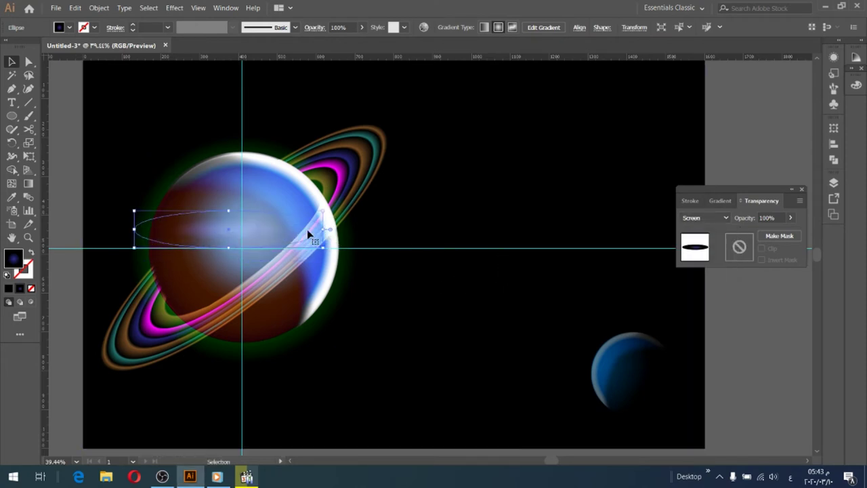
Reflect the flat ellipse across a 20° axis and place it diagonally over the planet's centre
right_click(263, 231)
mouse_move(295, 384)
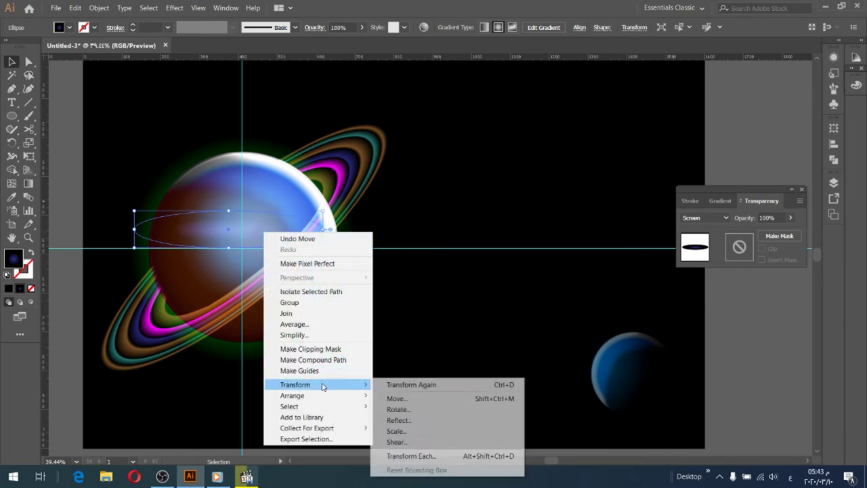
left_click(400, 420)
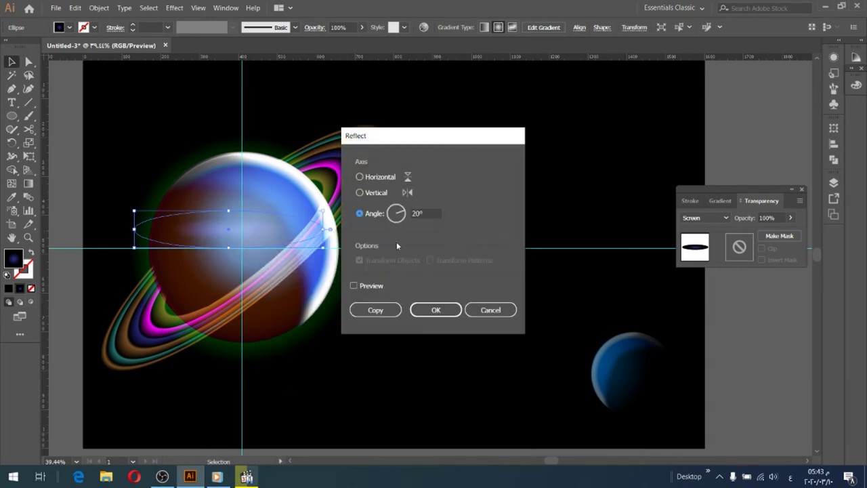
left_click(436, 309)
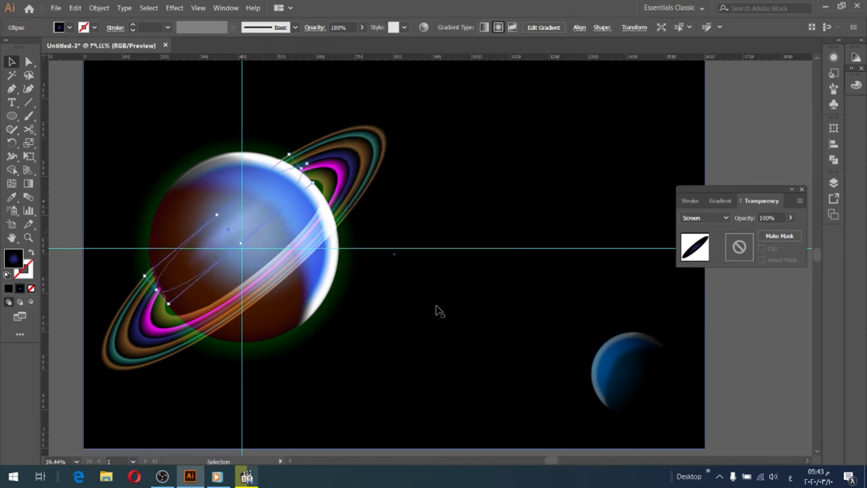
mouse_move(266, 217)
left_mouse_down()
mouse_move(268, 244)
mouse_move(275, 242)
left_mouse_up()
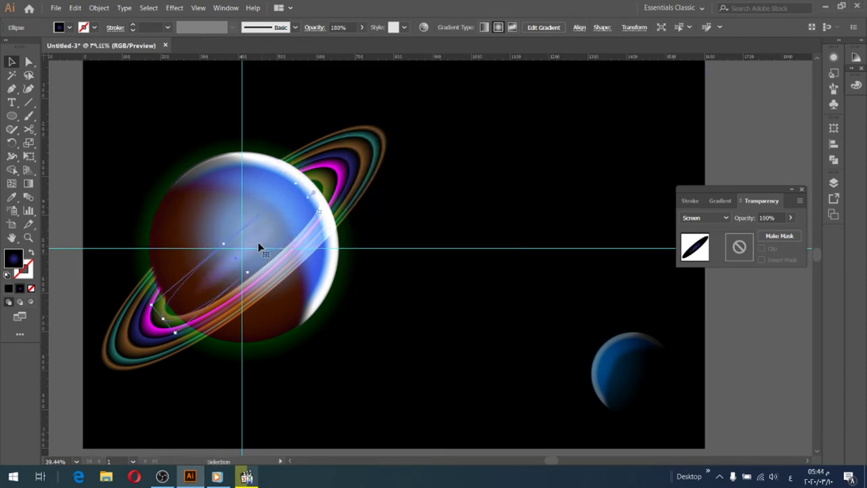
left_click_drag(258, 247, 246, 234)
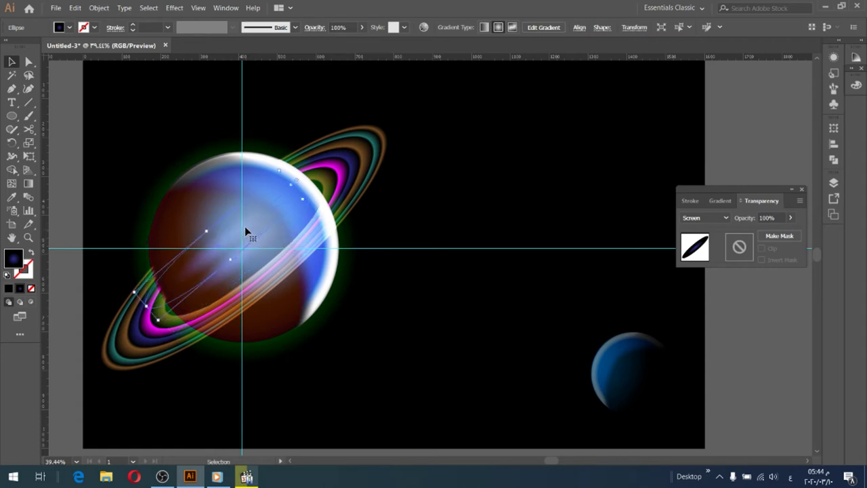
Fill the tilted ellipse with brown #8C5120, then make it thinner and nudge it up
double_click(15, 258)
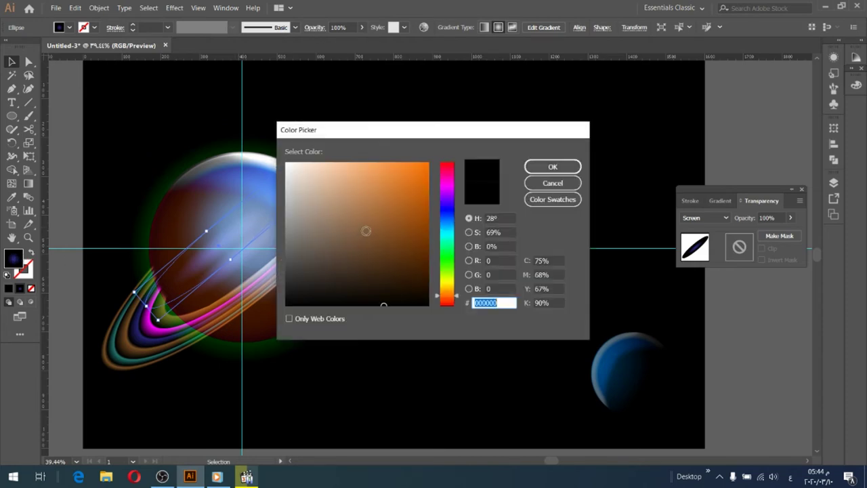
left_click(365, 223)
left_click(396, 226)
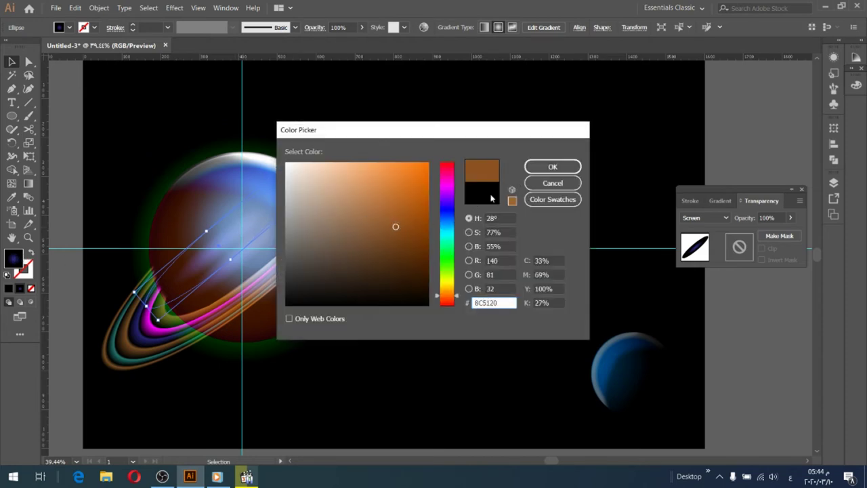
left_click(541, 169)
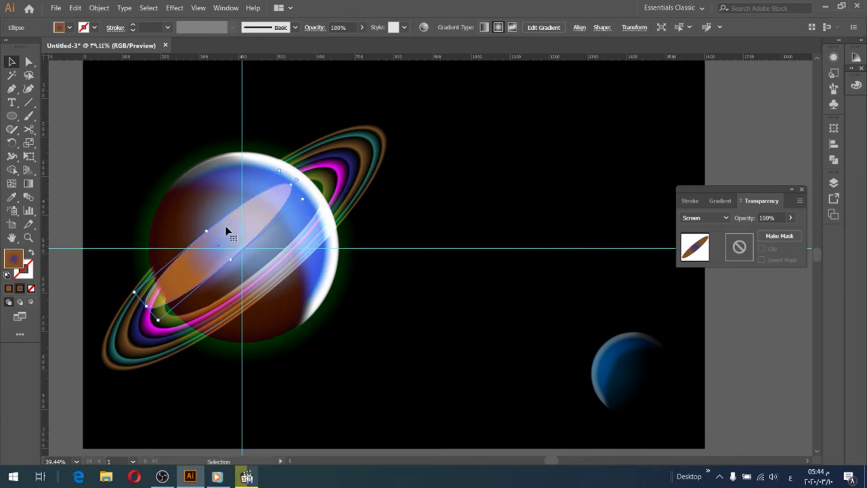
left_click_drag(206, 230, 227, 248)
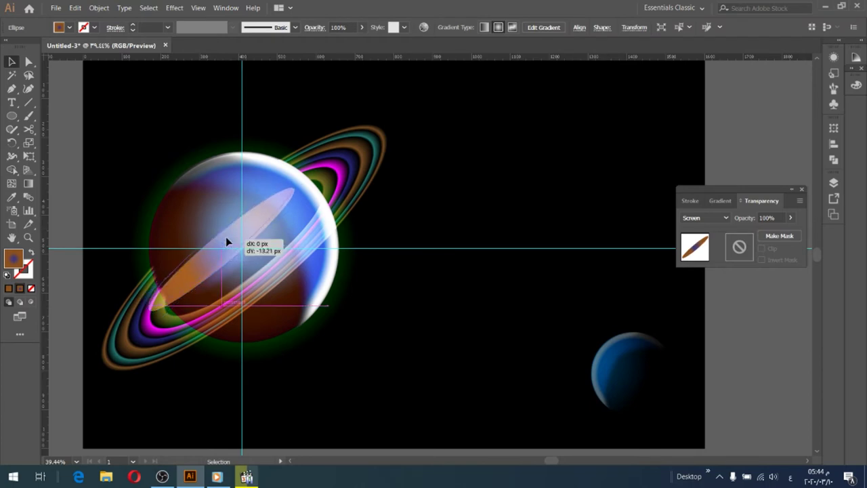
left_click_drag(228, 249, 229, 233)
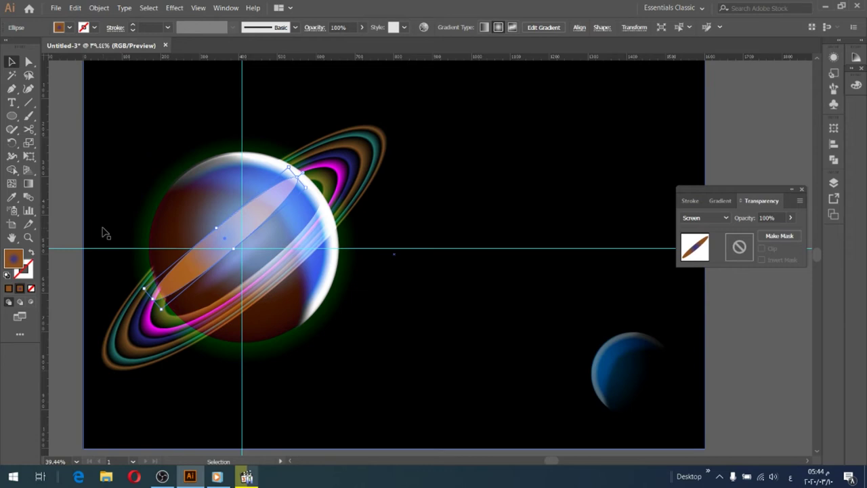
Undo the brown fill to restore the ellipse's dark gradient
key("a")
left_click(74, 270)
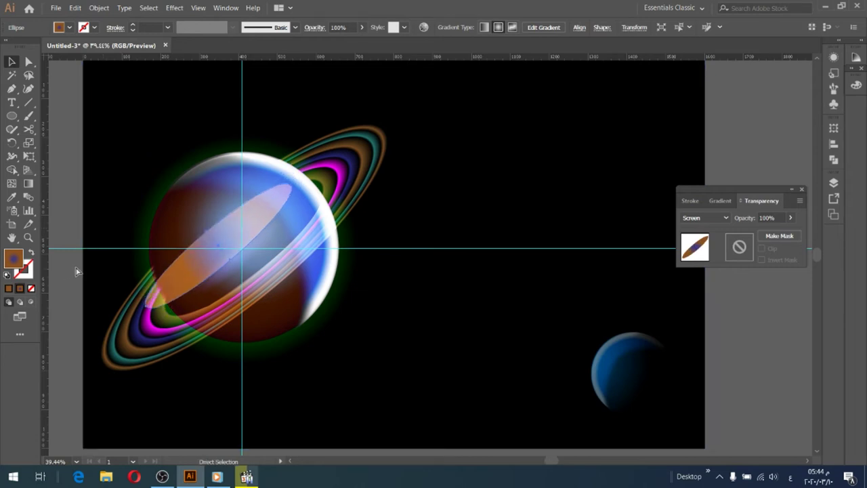
key("ctrl+z")
key("v")
key("ctrl+z")
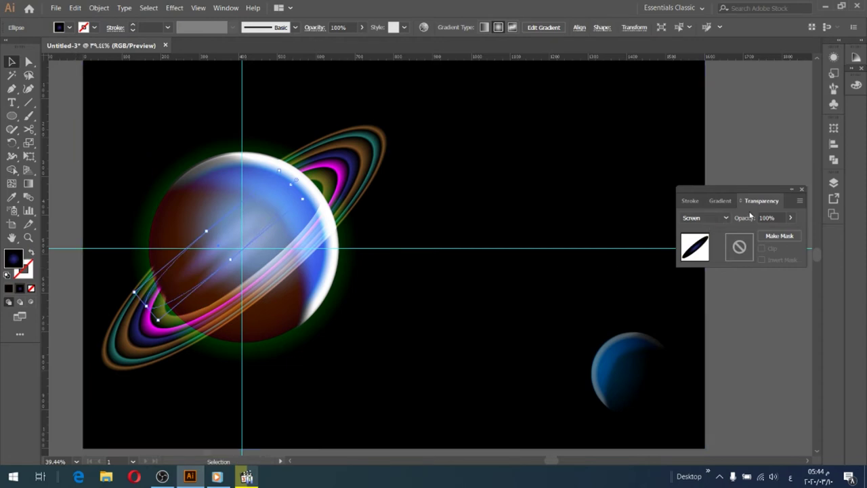
Move the black gradient stop to 41.17% and make the starting stop red
left_click(720, 200)
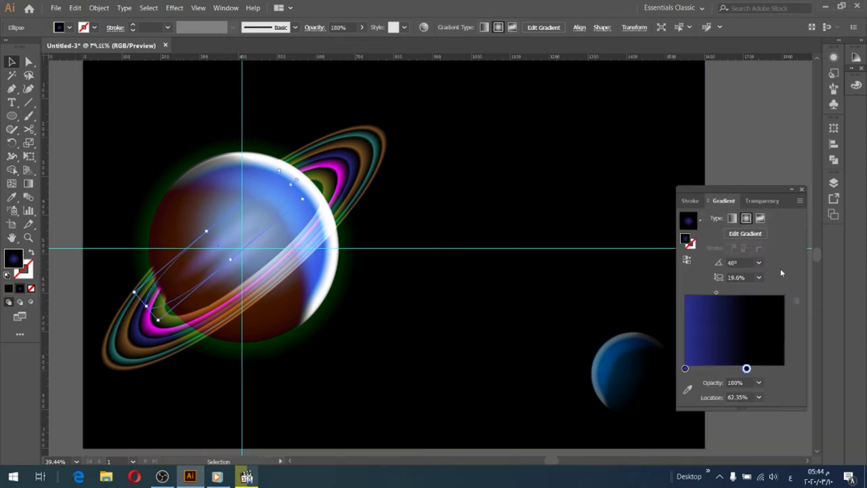
mouse_move(746, 369)
left_mouse_down()
mouse_move(726, 369)
mouse_move(745, 369)
left_mouse_up()
left_click(684, 368)
left_click(688, 391)
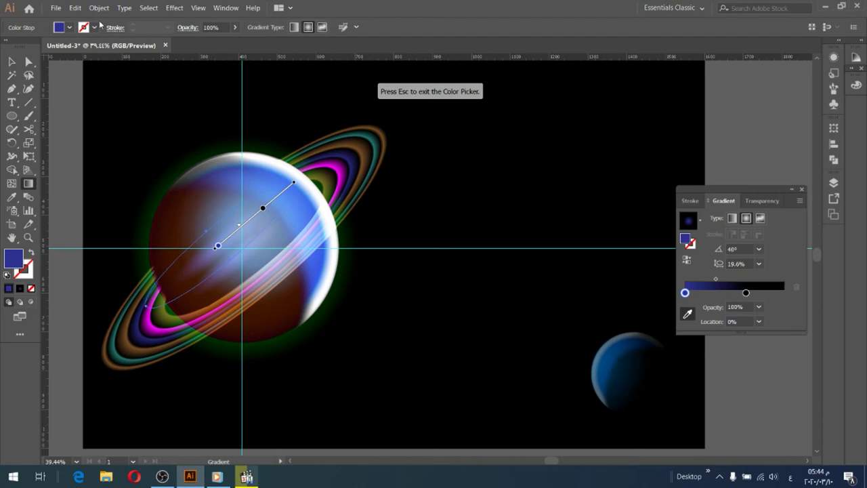
left_click(70, 28)
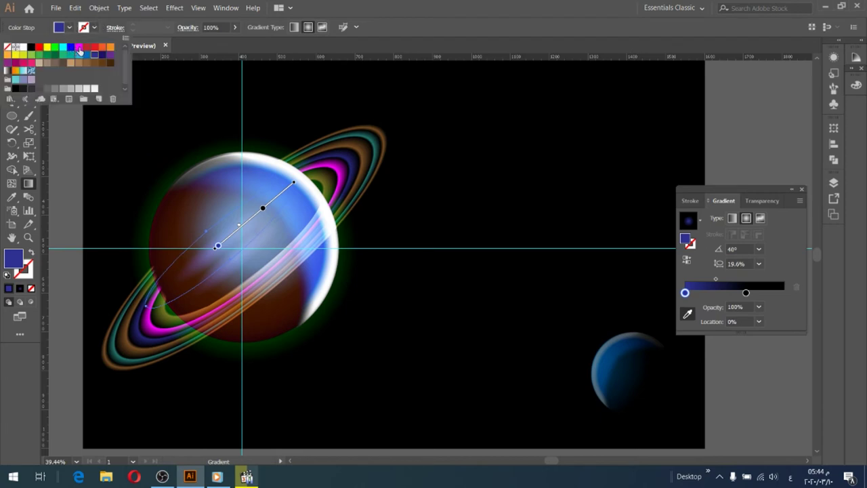
left_click(85, 49)
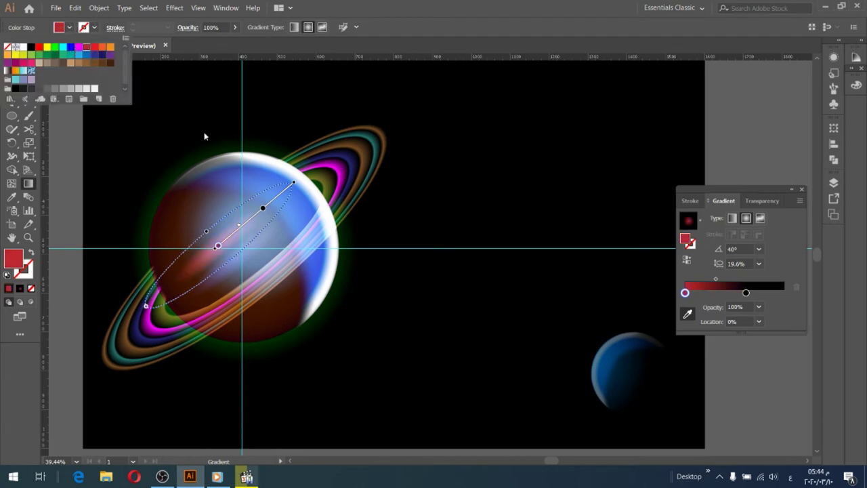
key("Escape")
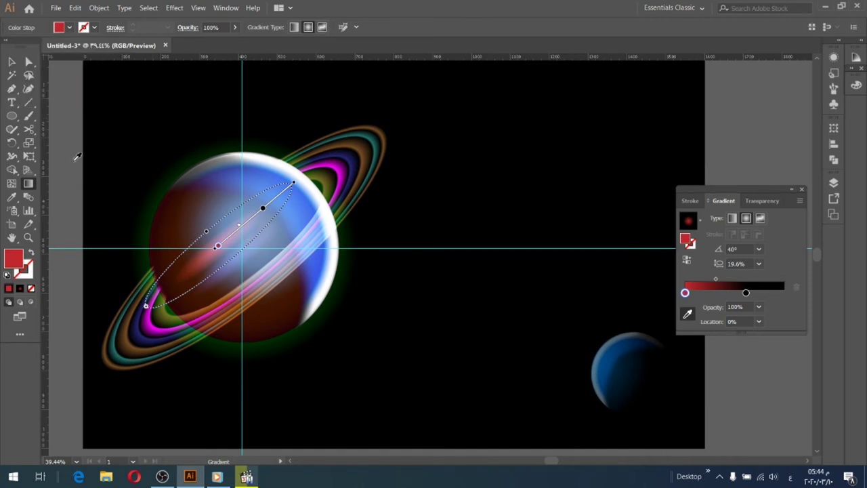
Stretch the red radial gradient's shape outward and move its bright centre up and left
key("v")
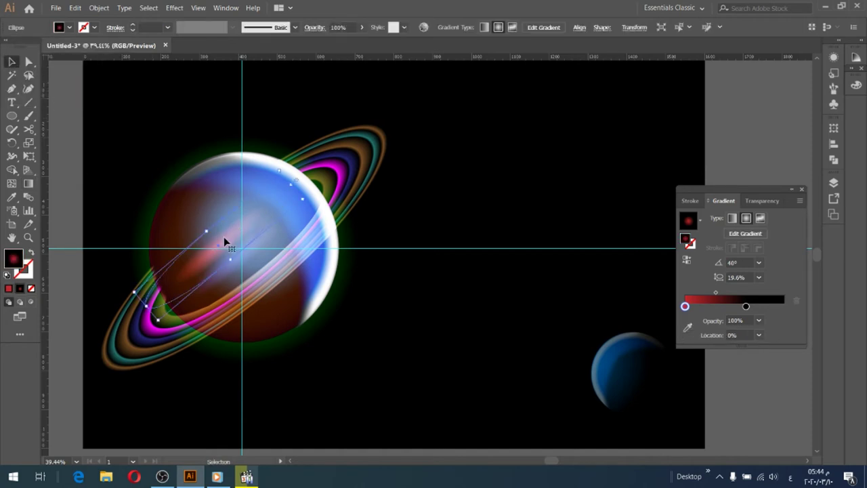
left_click_drag(223, 237, 226, 239)
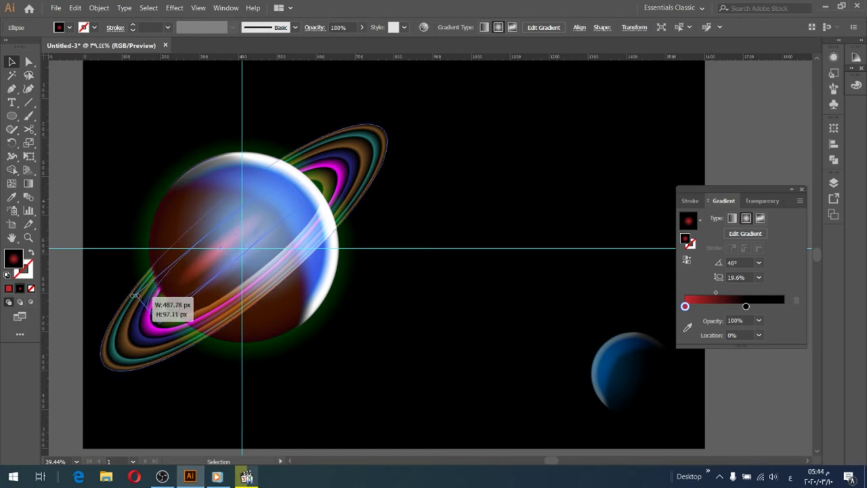
left_click_drag(136, 298, 124, 295)
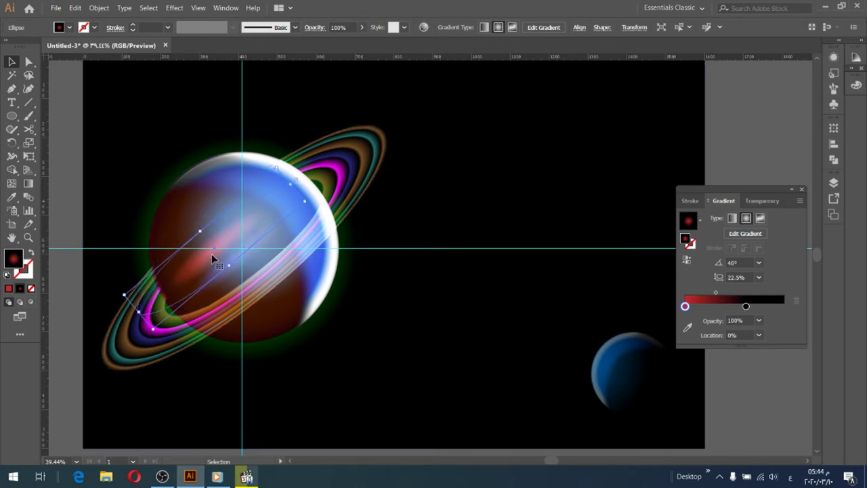
left_click_drag(212, 258, 204, 231)
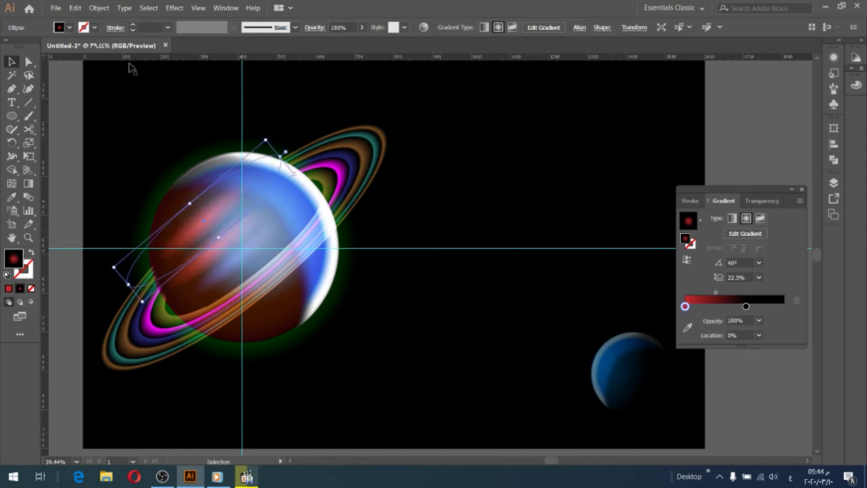
Try a solid green fill on the ellipse, then undo back to the red gradient
left_click(69, 28)
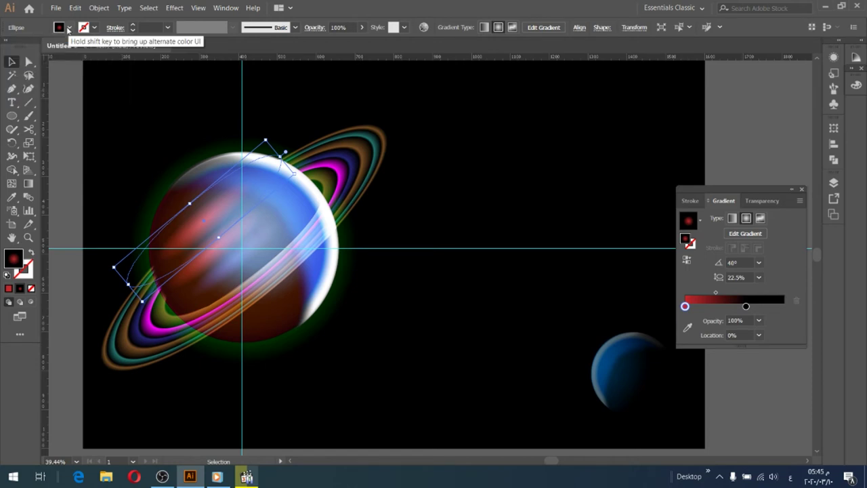
left_click(70, 28)
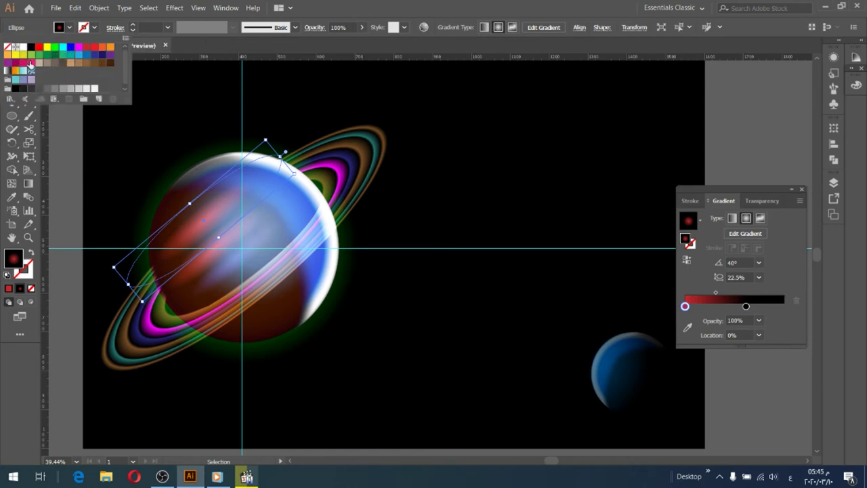
left_click(55, 54)
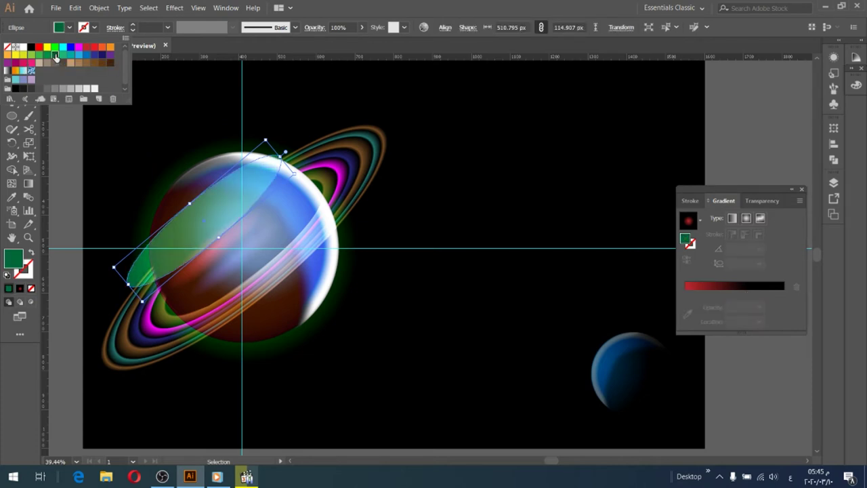
left_click(262, 133)
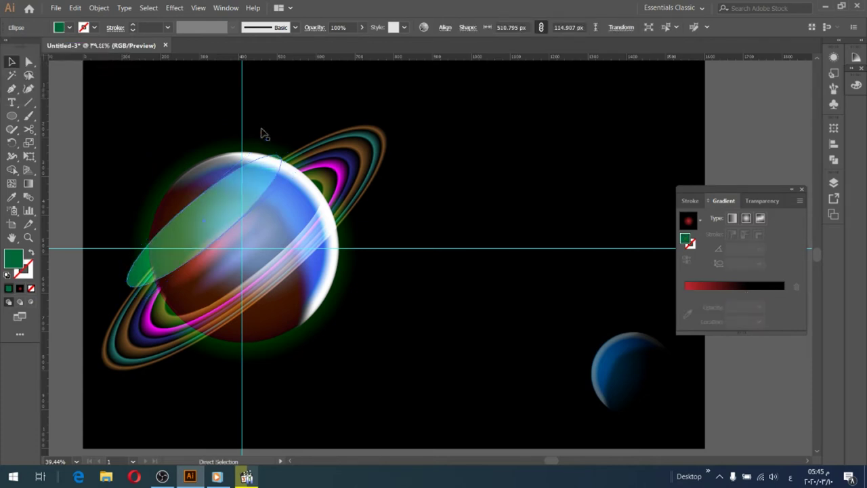
key("ctrl+z")
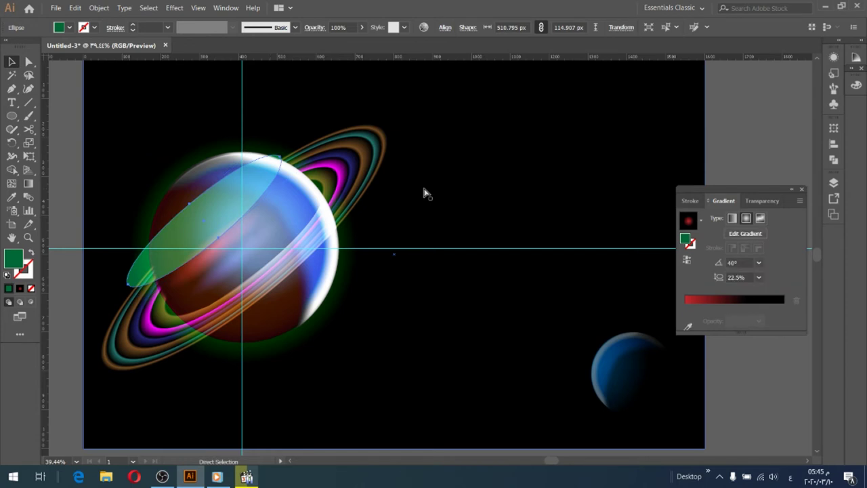
Change the gradient's starting stop from red to blue
left_click(684, 305)
left_click(687, 327)
left_click(69, 27)
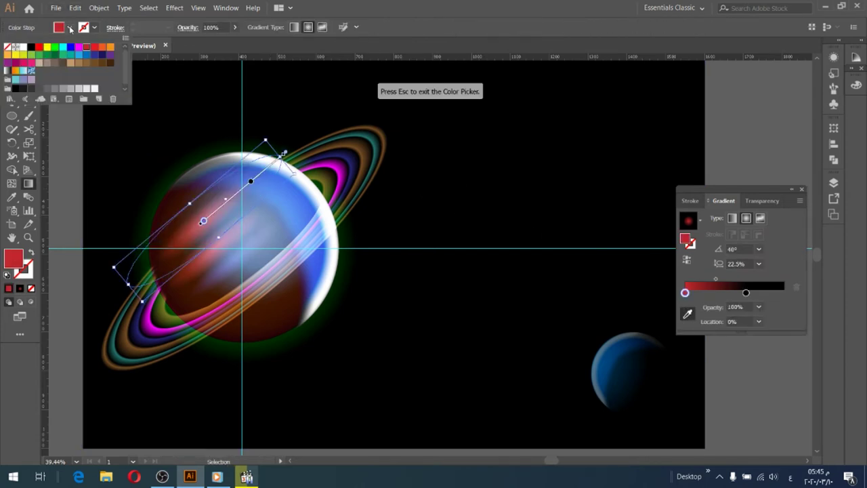
left_click(70, 49)
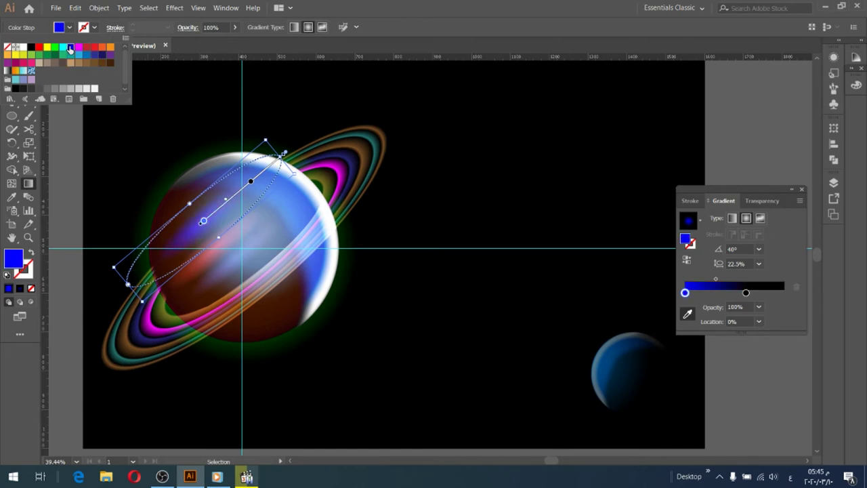
left_click(486, 226)
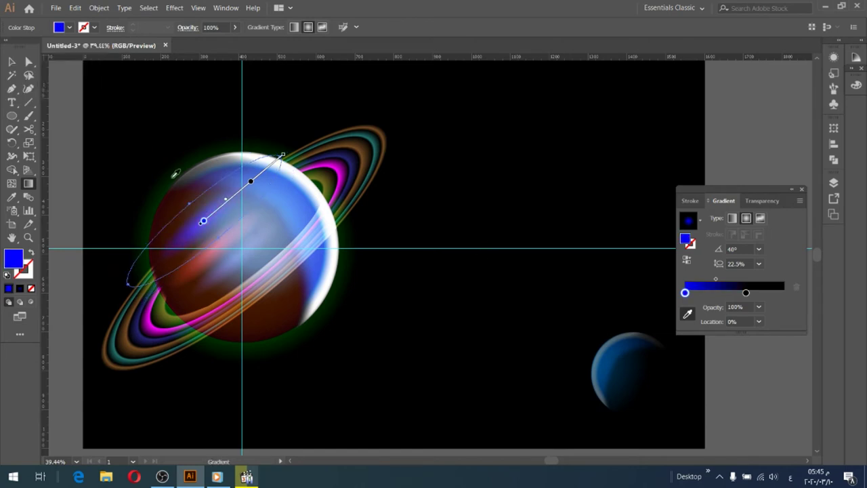
left_click(12, 62)
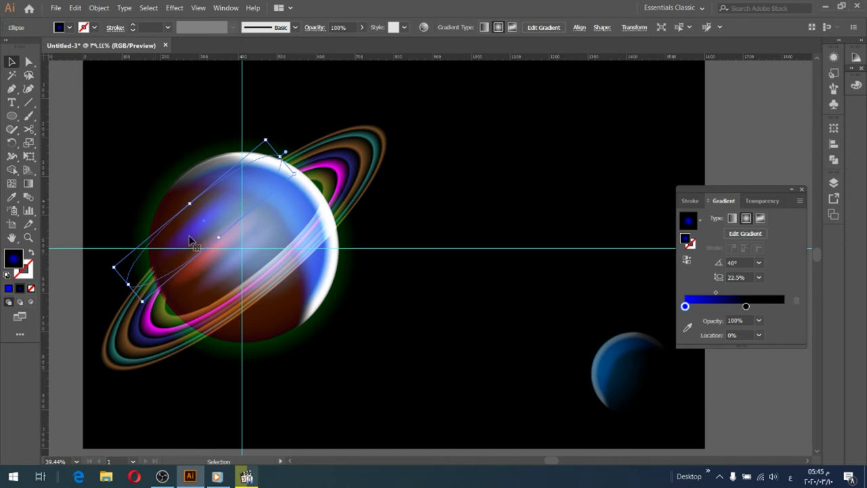
Shrink and slim the overlay ellipse, placing it along the planet's upper-left edge
left_click_drag(192, 239, 200, 197)
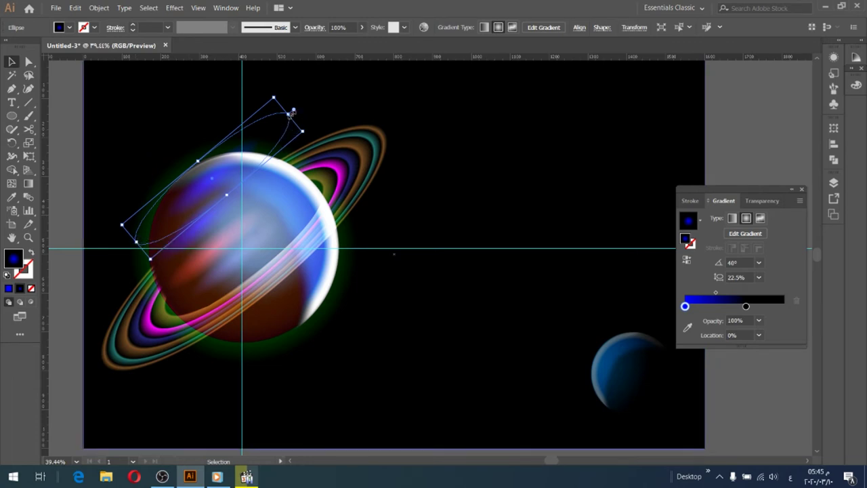
left_click_drag(288, 115, 257, 145)
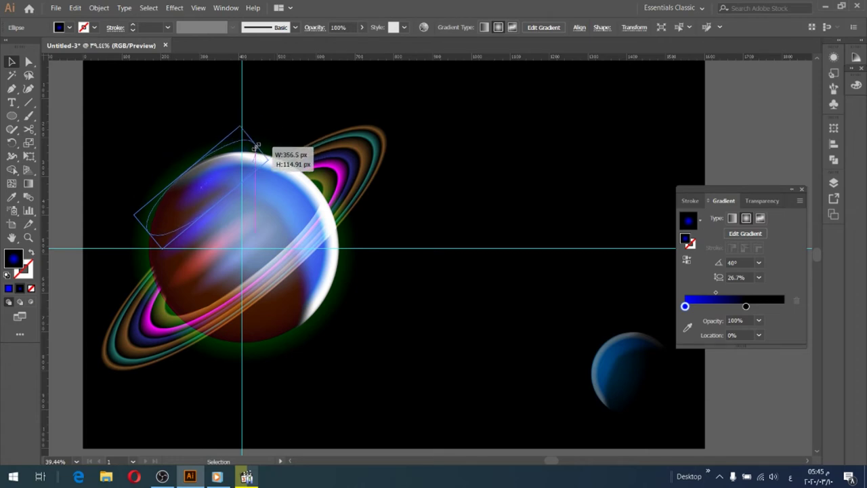
left_click_drag(257, 146, 291, 140)
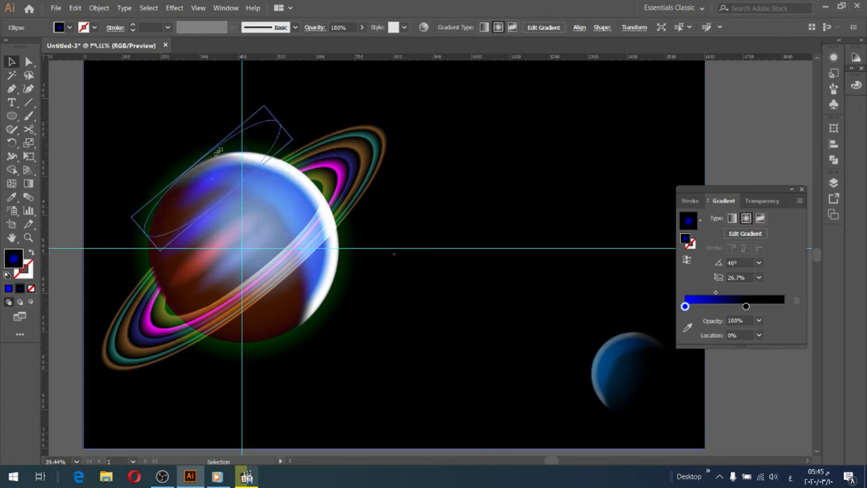
left_click_drag(197, 163, 199, 165)
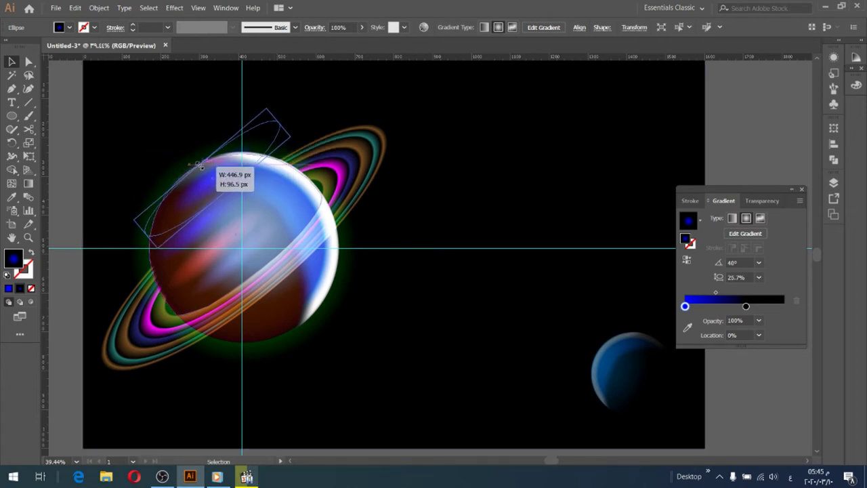
left_click_drag(200, 164, 201, 166)
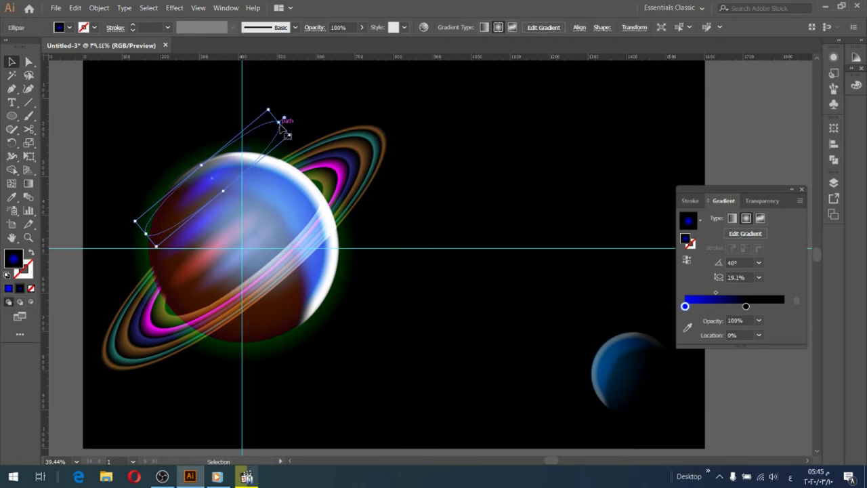
left_click_drag(280, 123, 283, 130)
left_click_drag(230, 172, 215, 184)
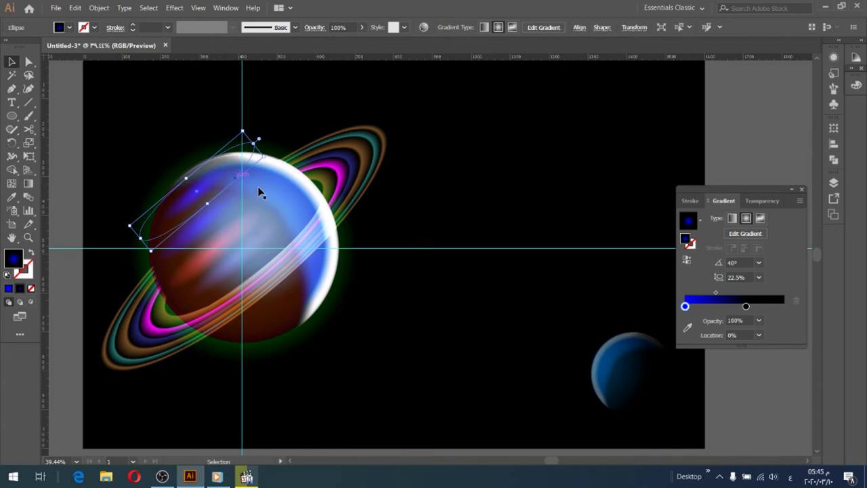
Try dark navy on the gradient's colour stop, then undo it
left_click(687, 327)
left_click(70, 28)
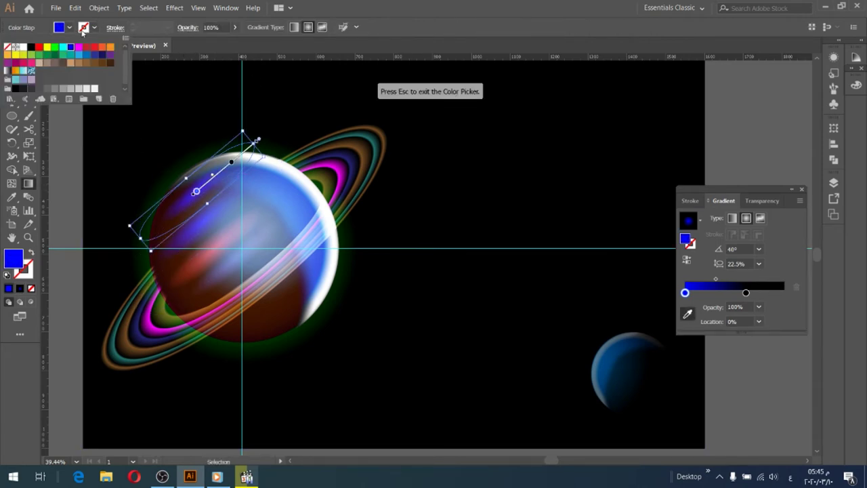
left_click(102, 55)
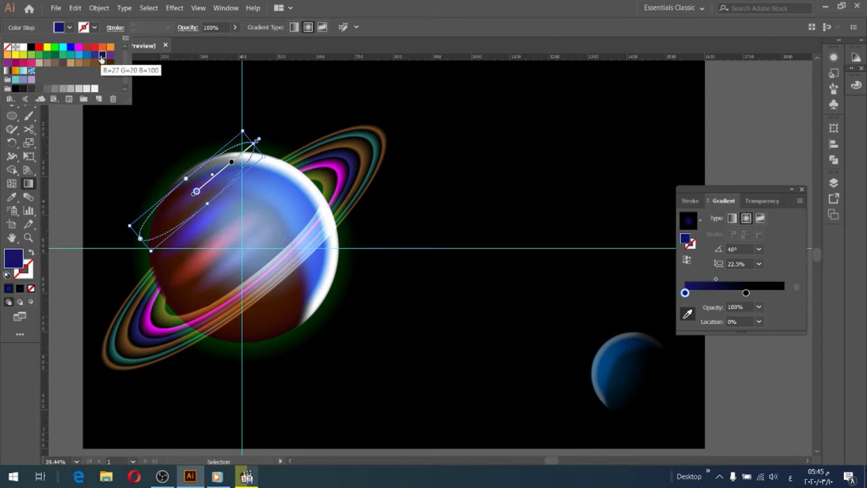
key("Escape")
key("g")
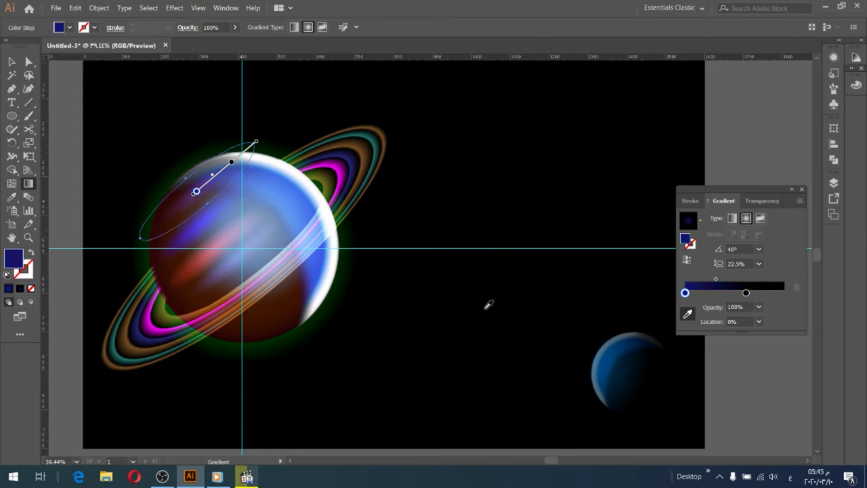
key("ctrl+z")
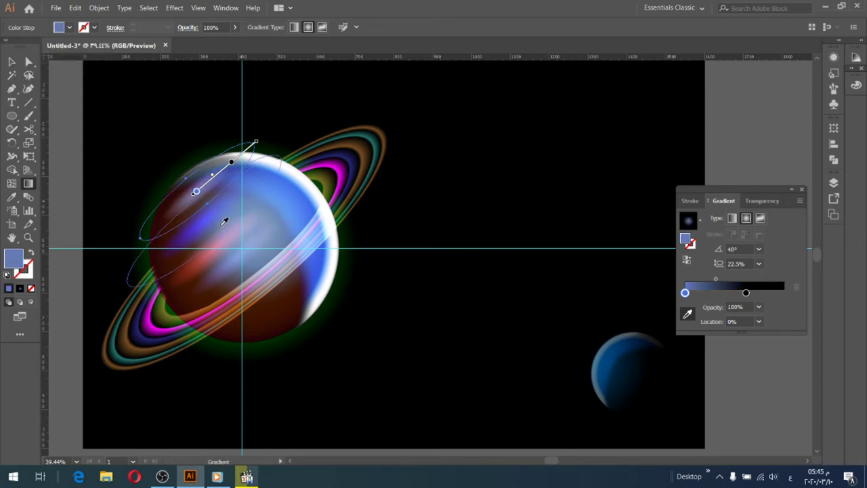
key("v")
Recolour the gradient's starting stop to dark brown
left_click(70, 28)
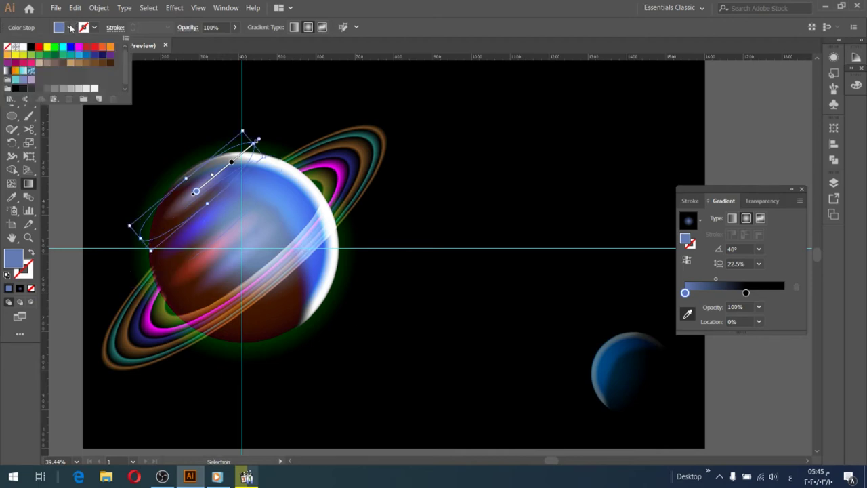
left_click(63, 63)
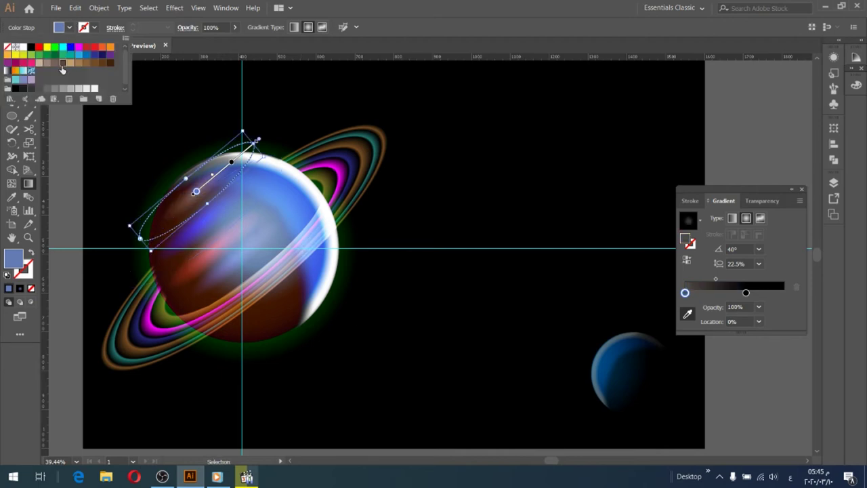
left_click(78, 138)
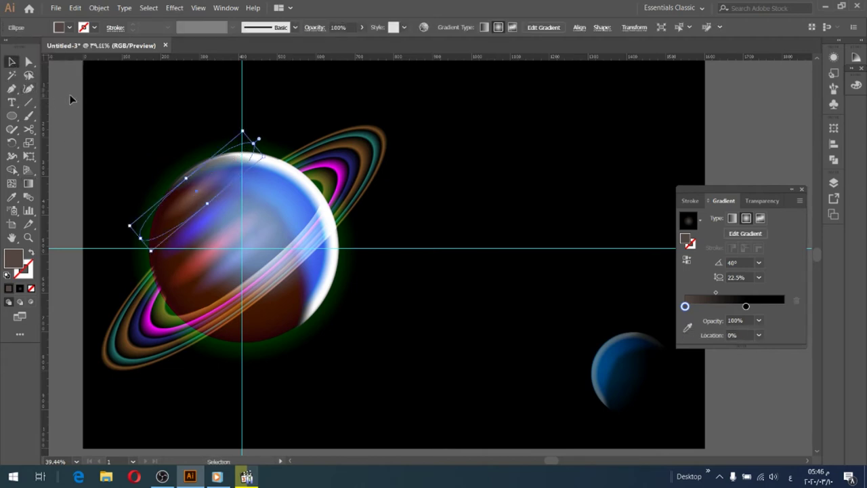
left_click(201, 230)
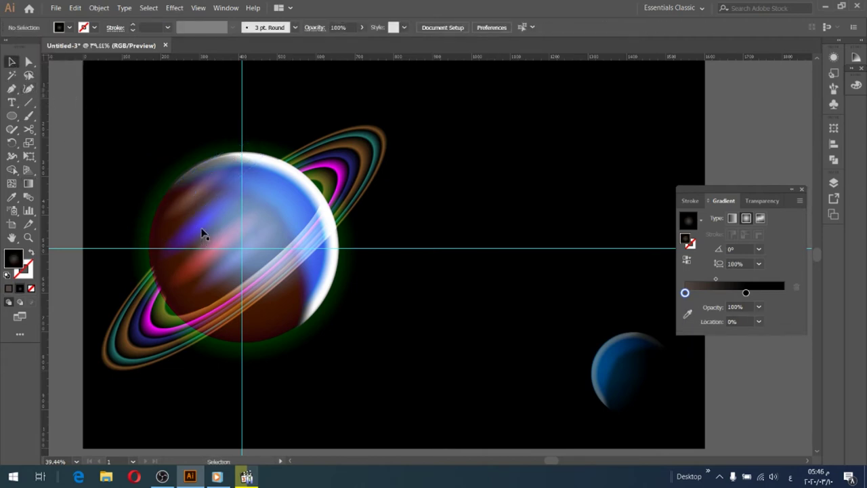
Reshape the thin ring ellipse and shift it up-right, then select the red-gradient ellipse
left_click(279, 165)
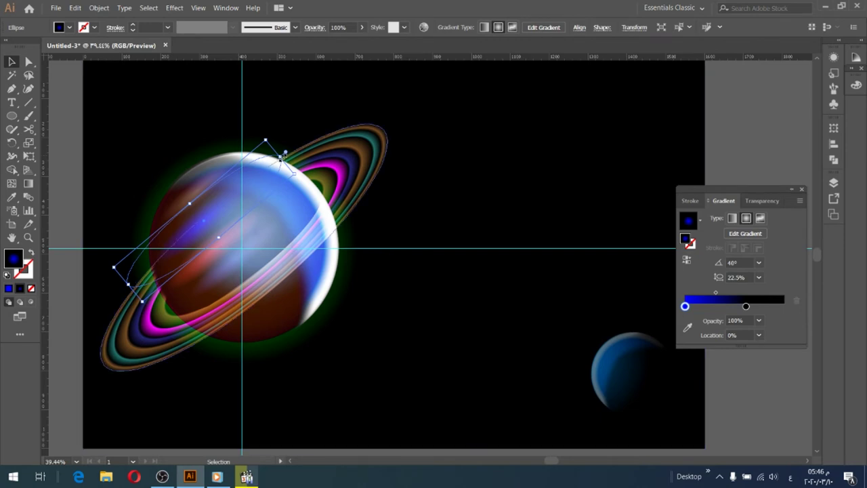
left_click_drag(284, 154, 284, 169)
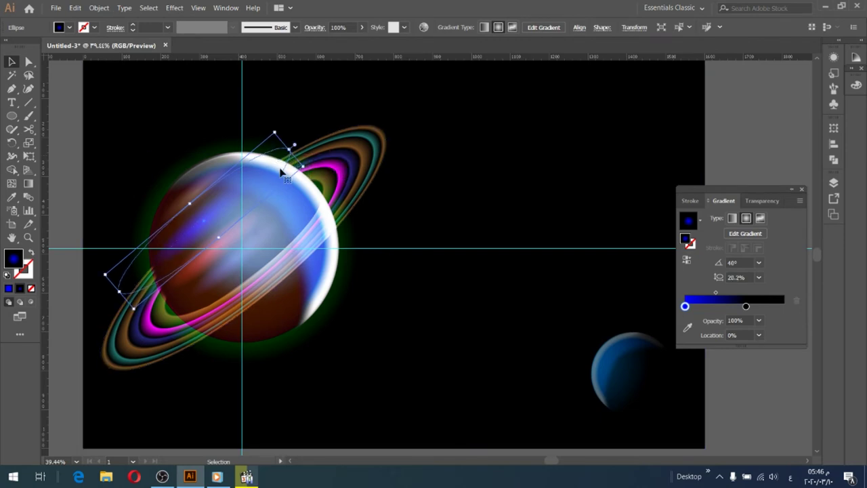
left_click_drag(207, 225, 218, 220)
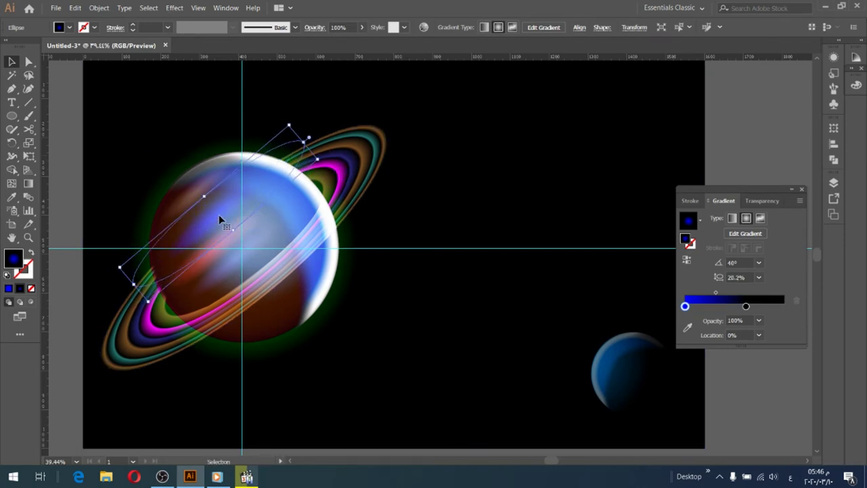
left_click(231, 261)
left_click(323, 372)
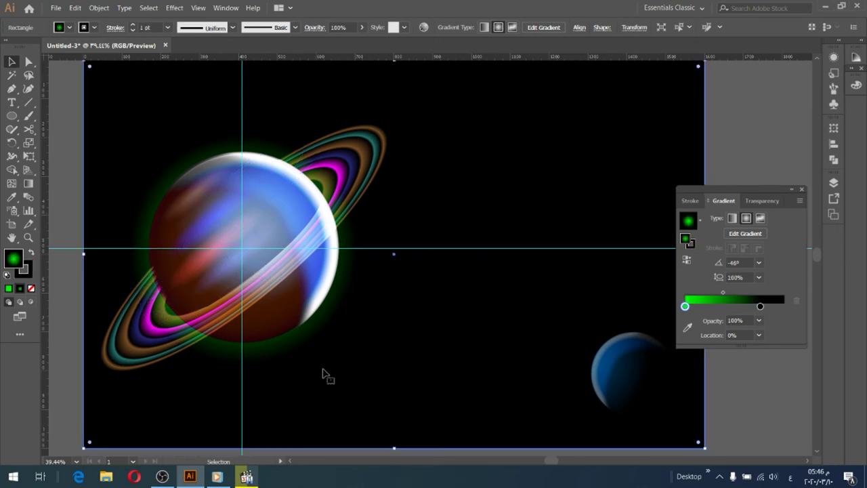
left_click(196, 272)
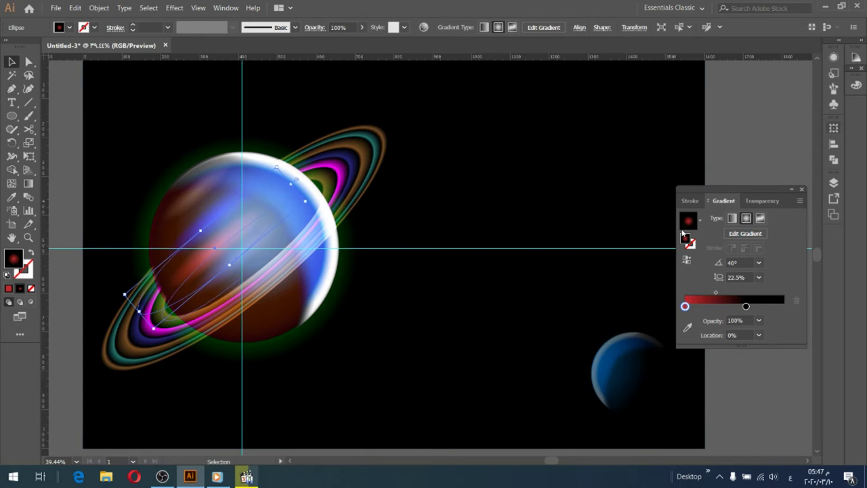
Move the blue ellipse down-right, shrinking and narrowing it over the planet's lower right
left_click(750, 201)
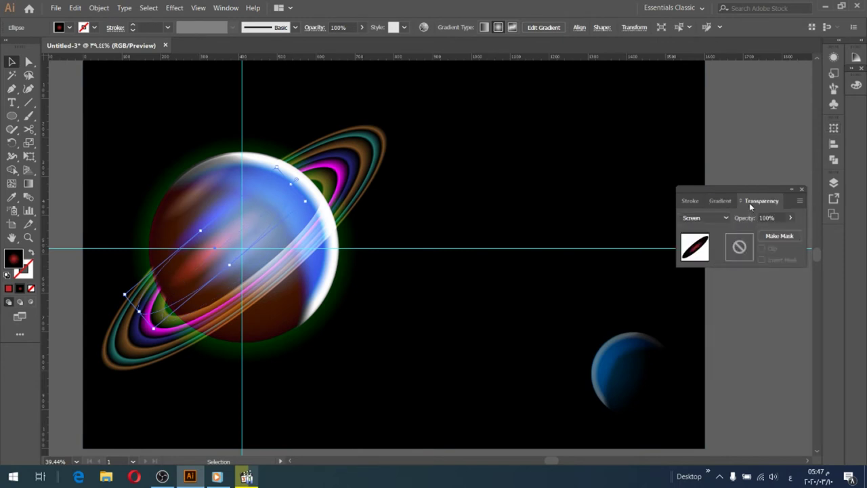
left_click(790, 218)
type("71")
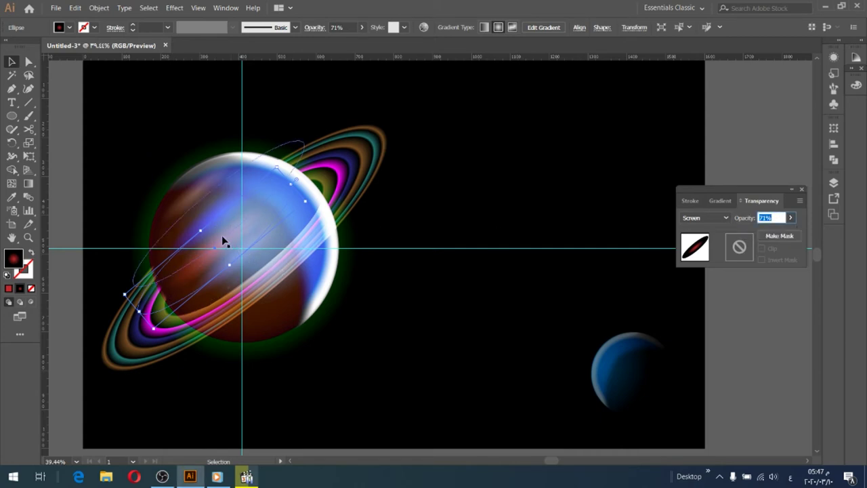
mouse_move(248, 258)
left_mouse_down()
mouse_move(303, 308)
mouse_move(281, 308)
left_mouse_up()
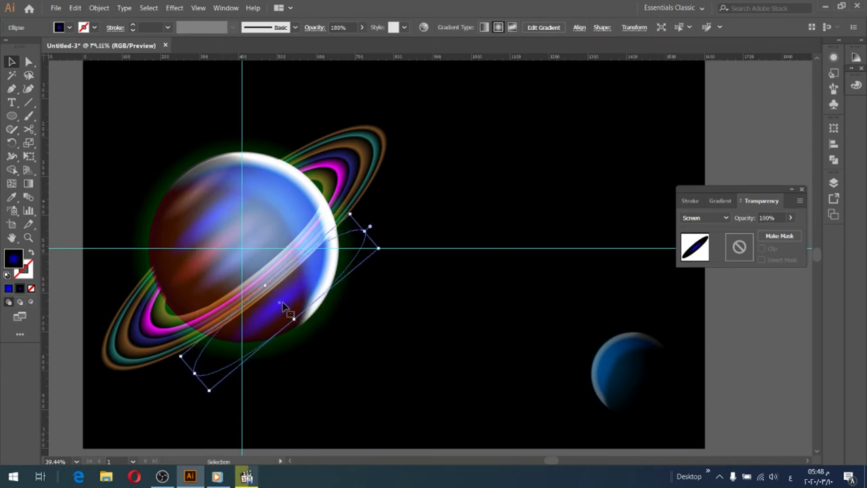
left_click_drag(368, 227, 334, 253)
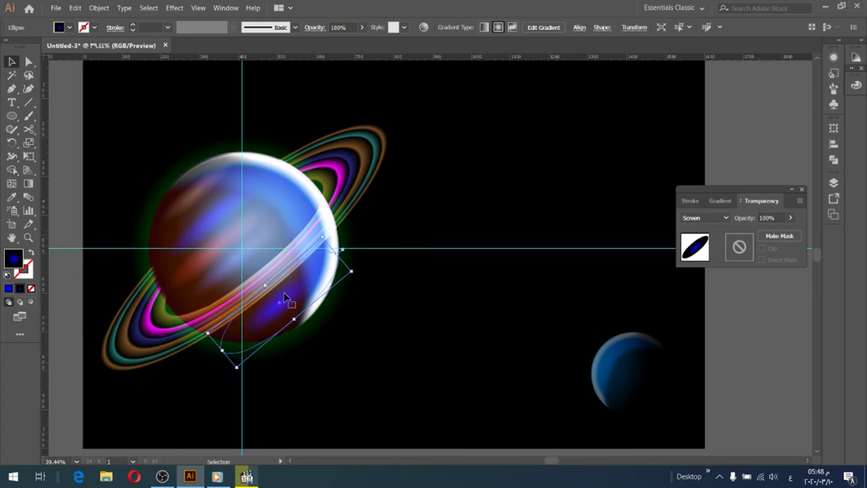
left_click_drag(349, 270, 287, 293)
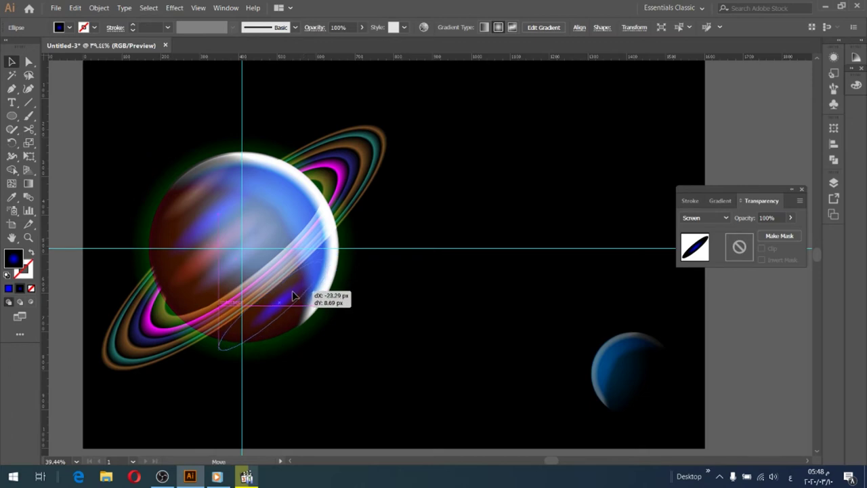
left_click_drag(288, 296, 289, 299)
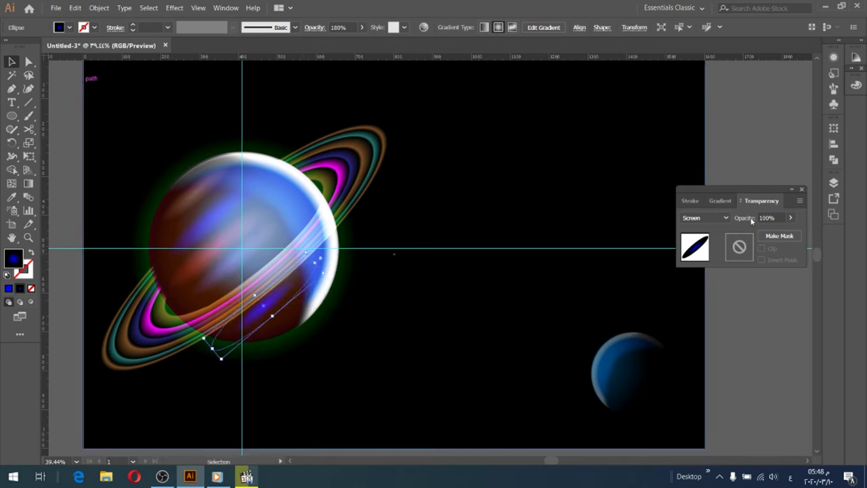
Lower the blue ellipse's opacity to 36% and nudge it slightly right and up
left_click(790, 218)
left_click_drag(796, 233, 769, 235)
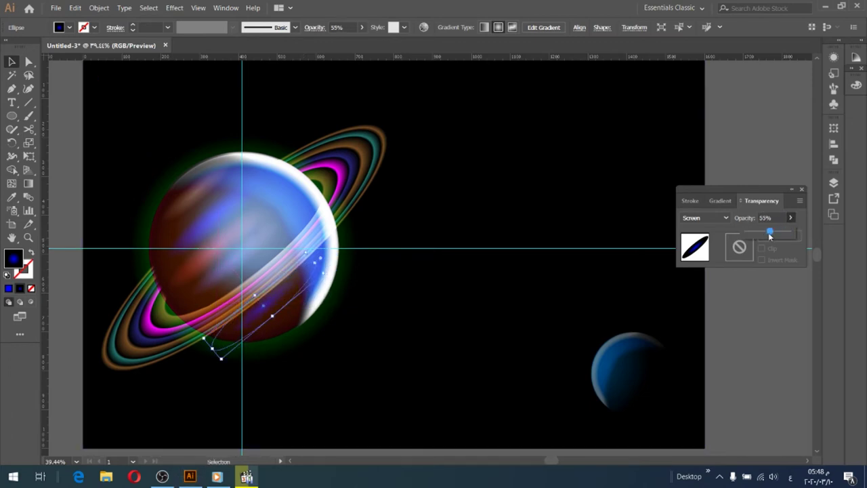
left_click(281, 306)
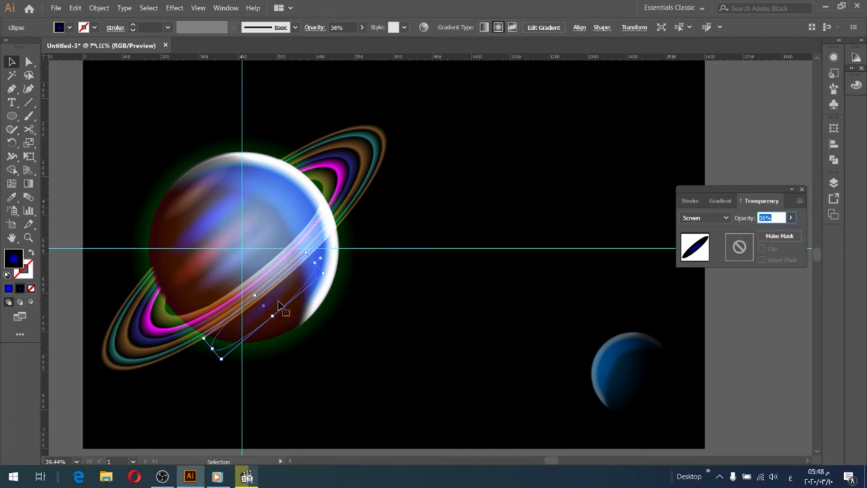
left_click(353, 319)
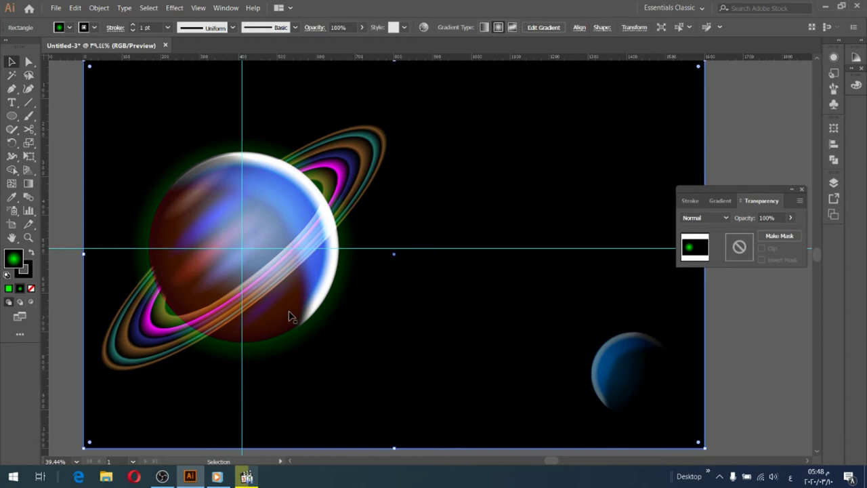
left_click_drag(290, 316, 282, 313)
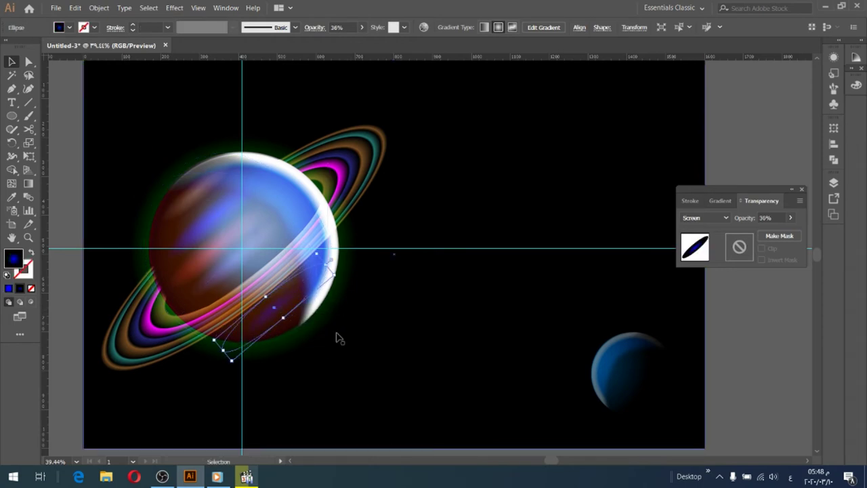
key("Up")
key("Up")
key("Up")
key("Up")
key("Up")
key("Up")
key("Up")
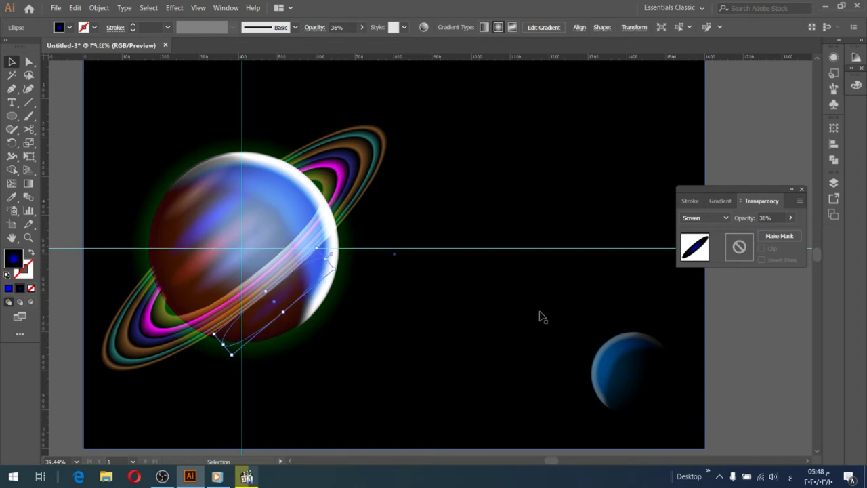
Set the small overlay ellipse's first gradient stop to brown for a brown-to-black gradient
left_click(485, 209)
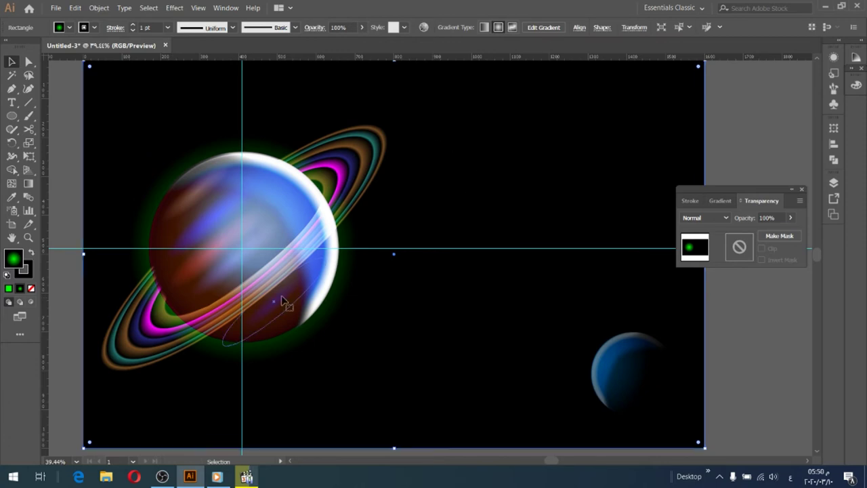
left_click(288, 301)
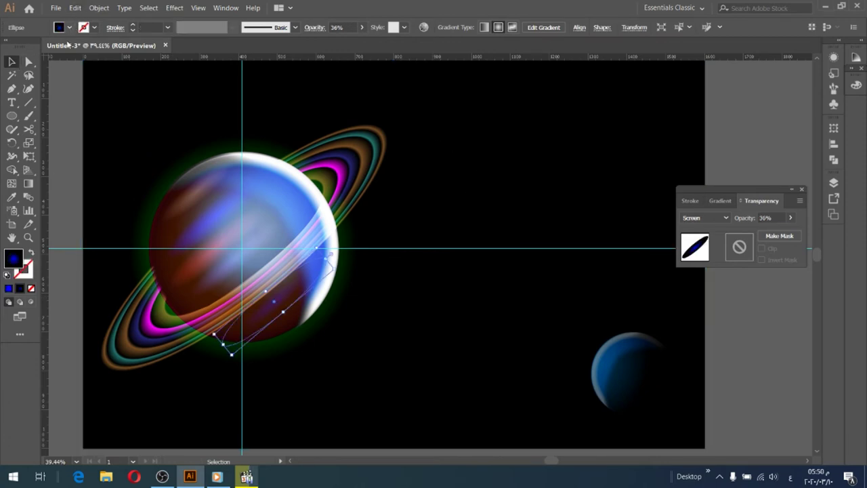
left_click(720, 201)
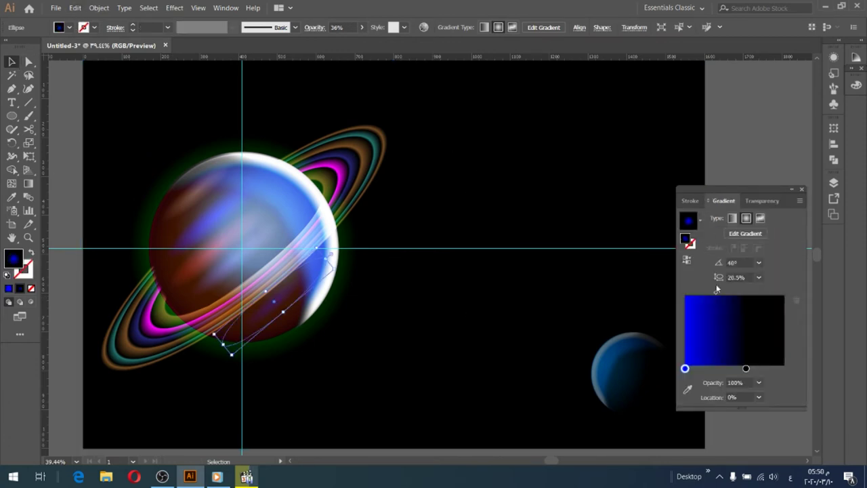
left_click(687, 389)
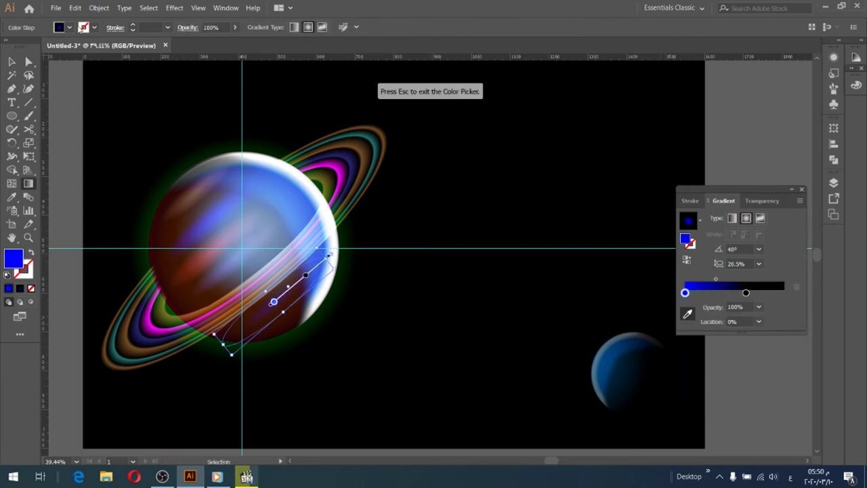
left_click(70, 28)
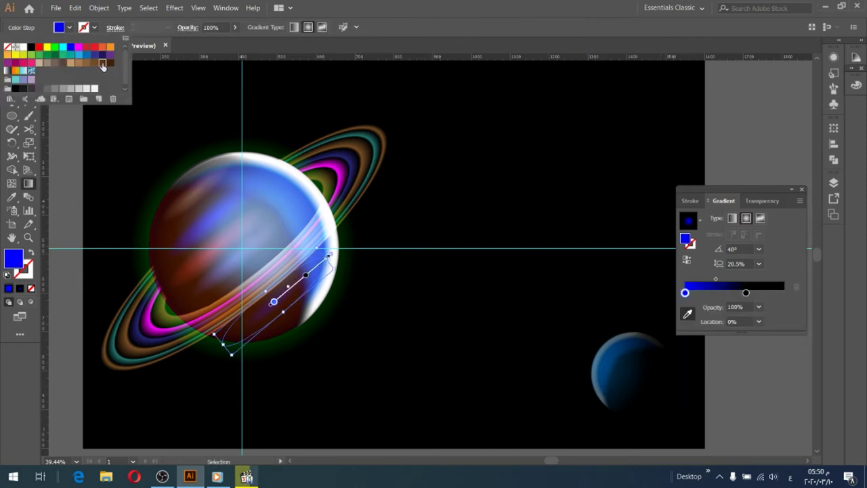
left_click(102, 64)
left_click(11, 61)
left_click(126, 120)
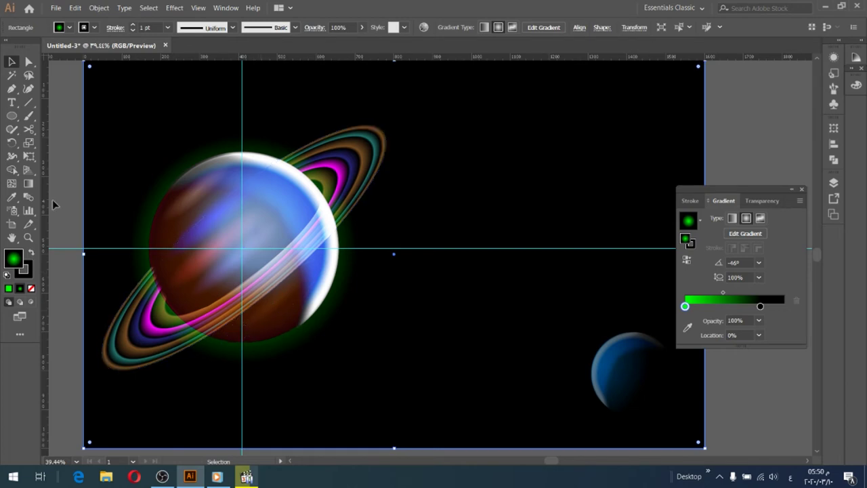
left_click(11, 88)
Draw a closed curved band with the Pen tool across the planet's lower half, following the ring
mouse_move(217, 313)
left_mouse_down()
mouse_move(183, 320)
mouse_move(211, 341)
left_mouse_up()
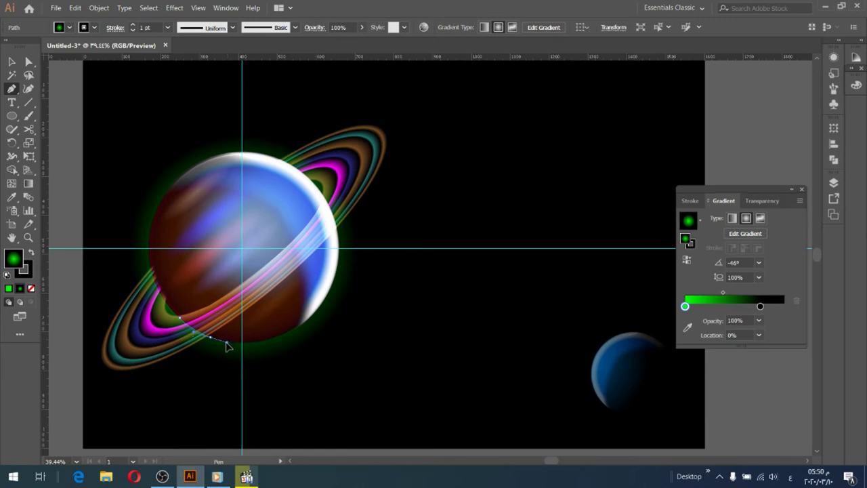
left_click_drag(227, 344, 297, 280)
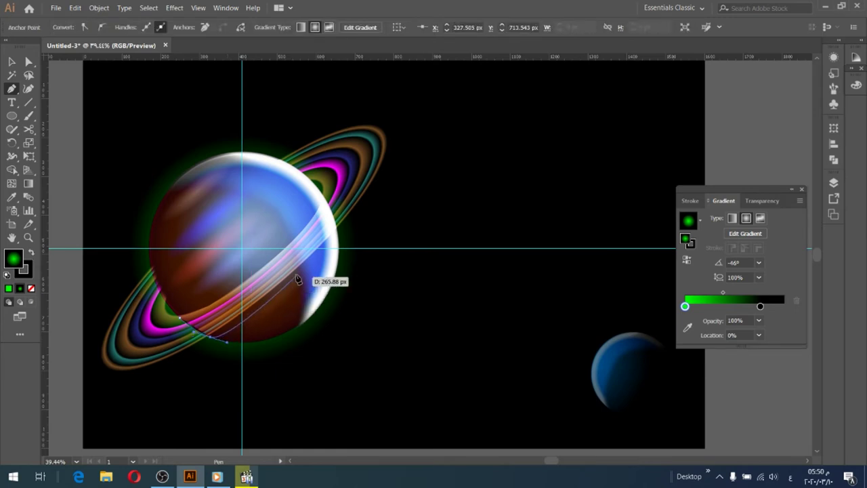
mouse_move(296, 279)
left_mouse_down()
mouse_move(302, 258)
mouse_move(271, 251)
left_mouse_up()
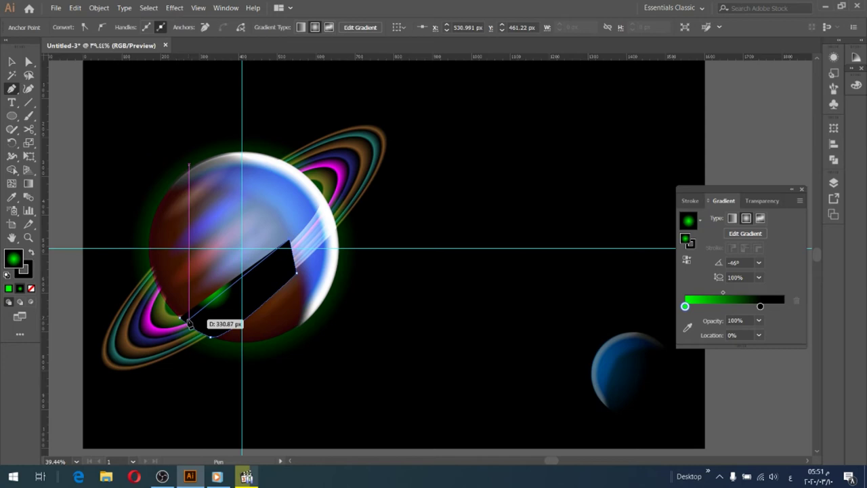
left_click_drag(190, 325, 158, 319)
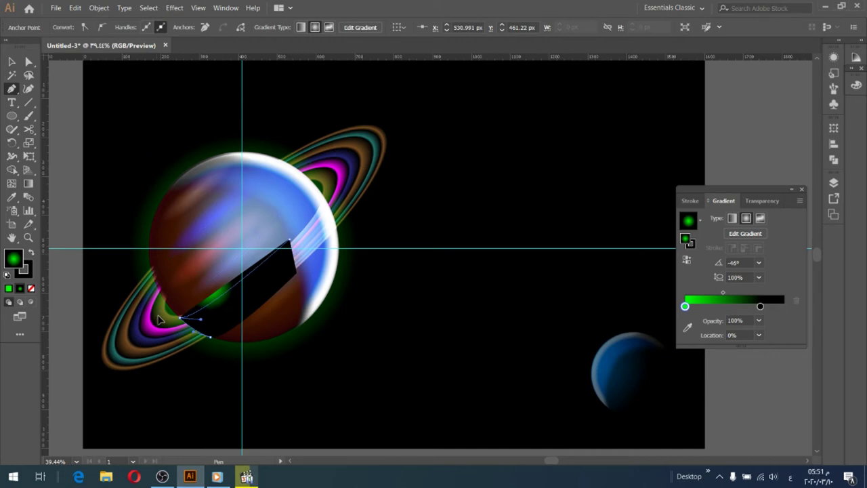
left_click(12, 62)
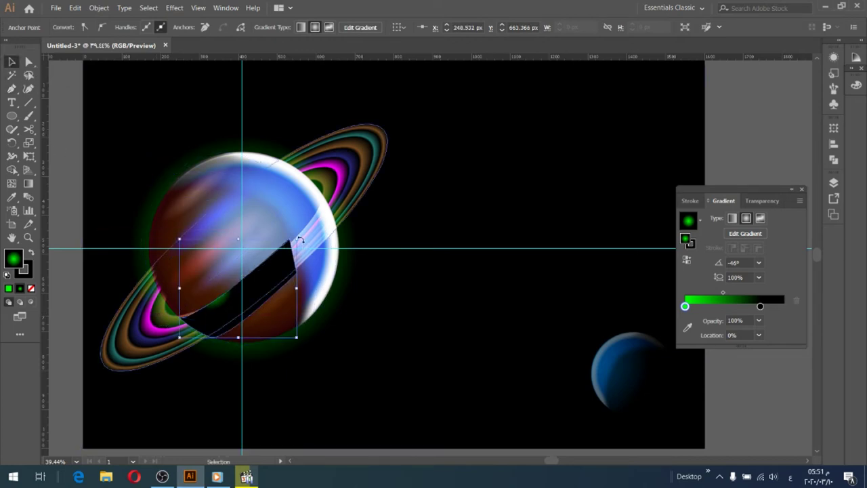
Rotate the band slightly and give its gradient a black left stop and white right stop
left_click_drag(301, 236, 302, 238)
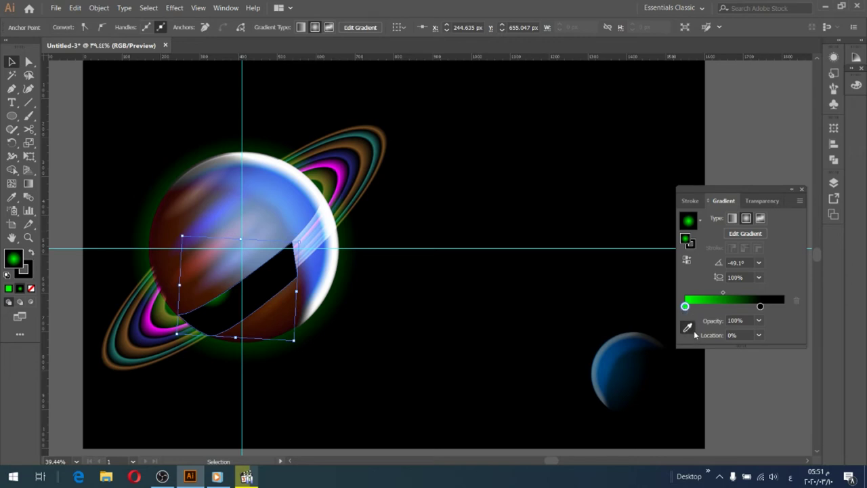
left_click(689, 329)
key("Escape")
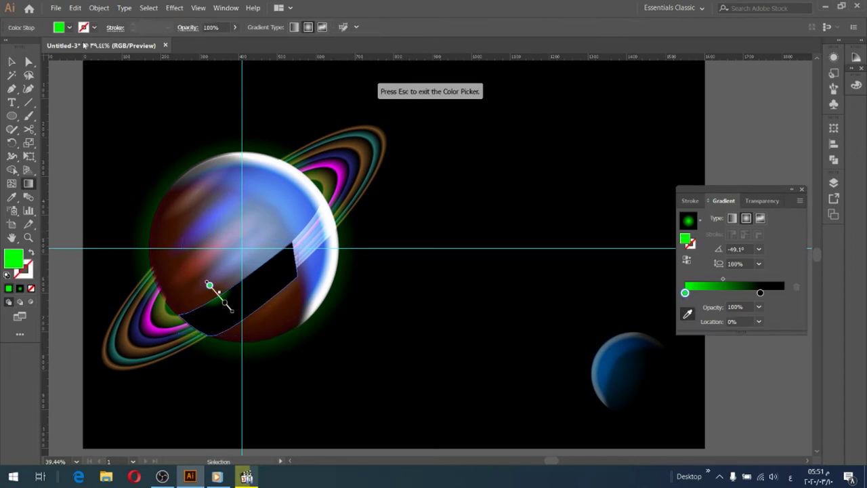
left_click(69, 27)
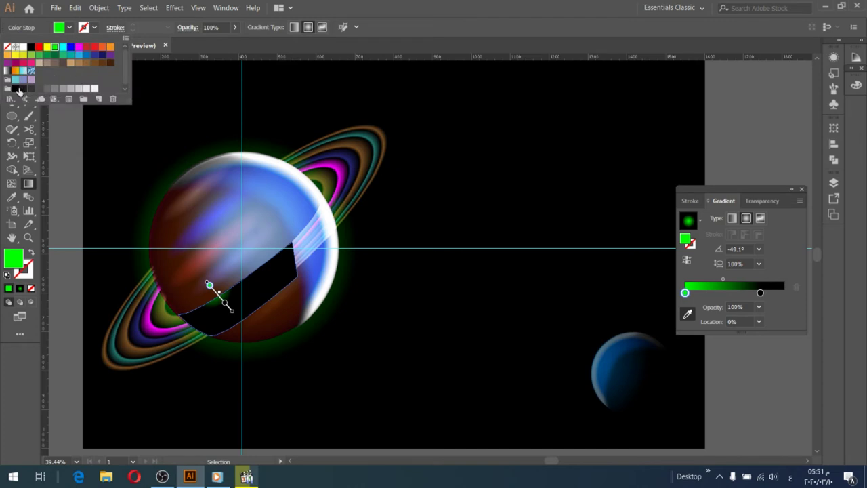
left_click(16, 90)
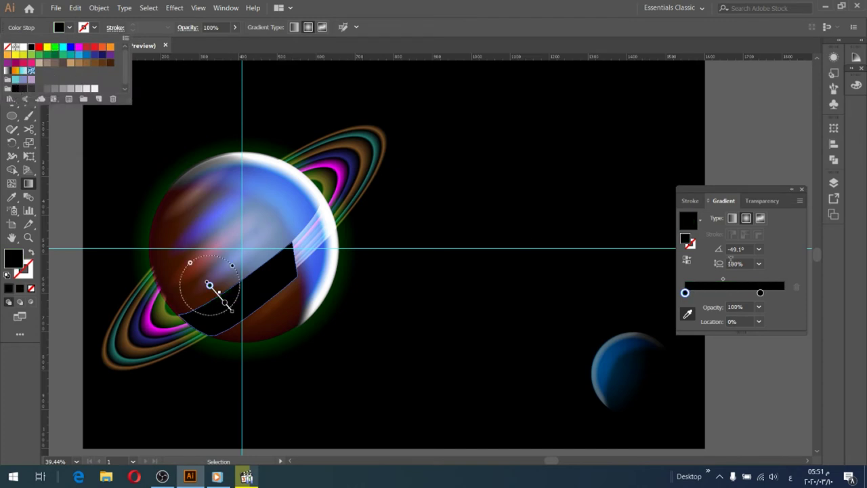
left_click(786, 297)
left_click(760, 294)
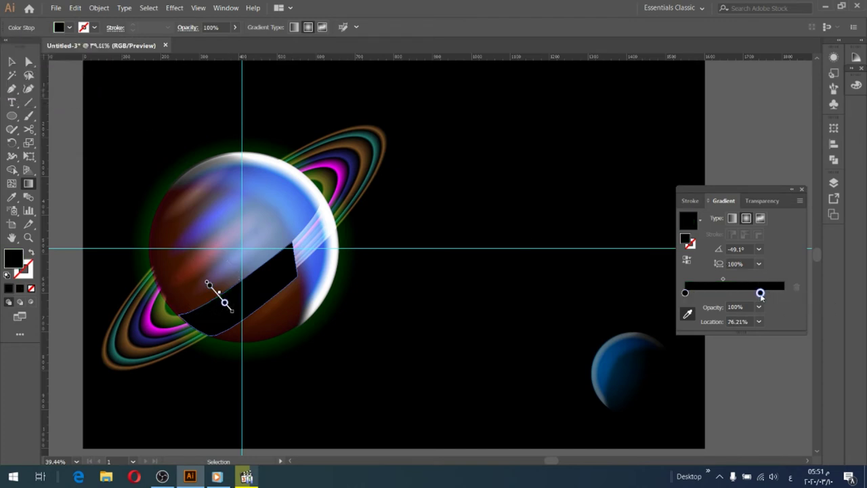
left_click(69, 27)
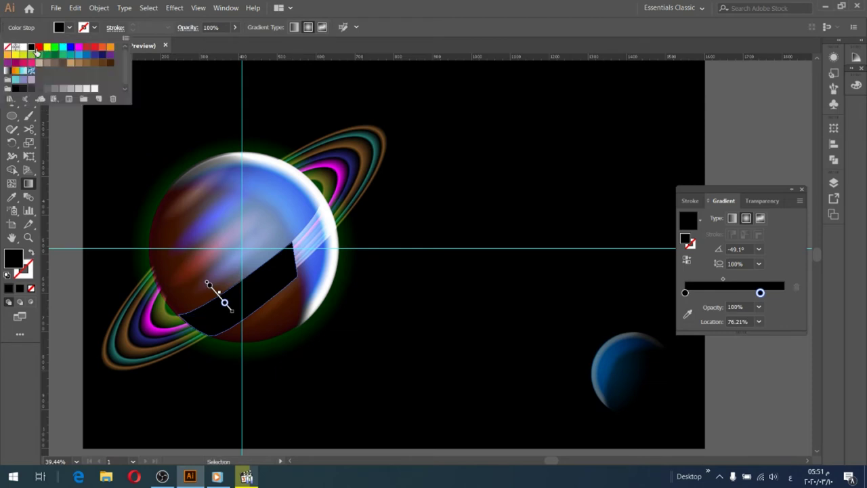
left_click(19, 50)
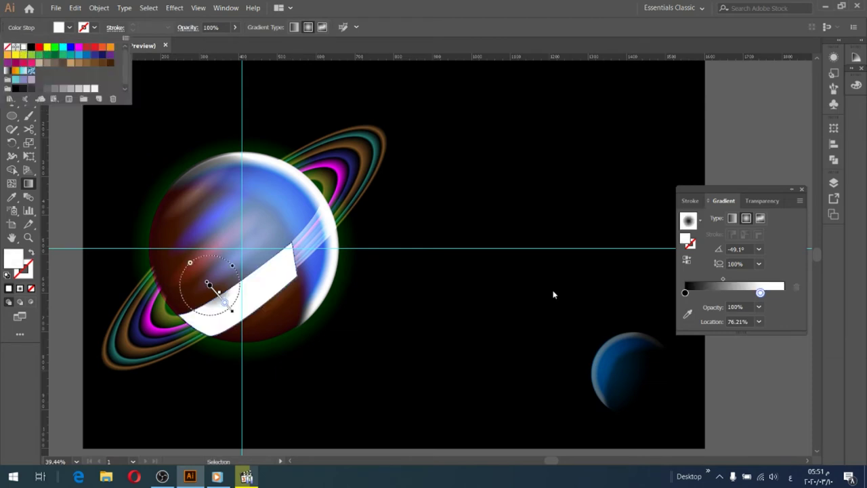
Drag a radial gradient across the band and shift its midpoint to darken it
left_click(30, 187)
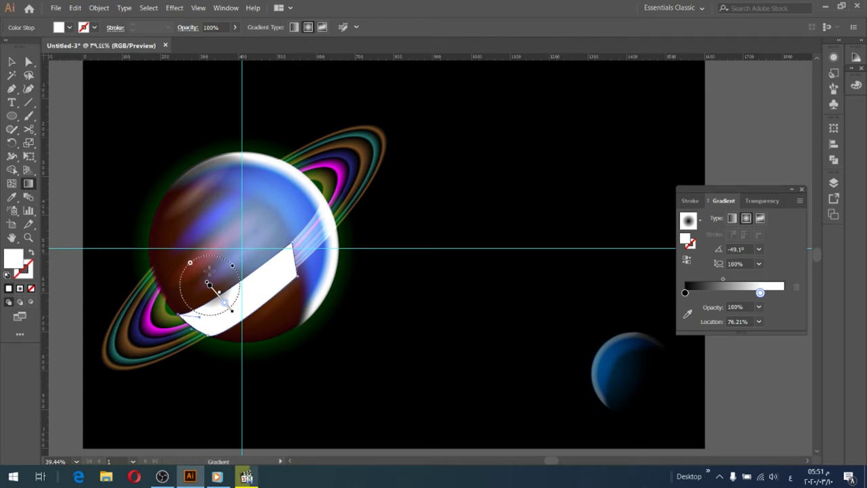
mouse_move(212, 274)
left_mouse_down()
mouse_move(342, 225)
mouse_move(333, 146)
left_mouse_up()
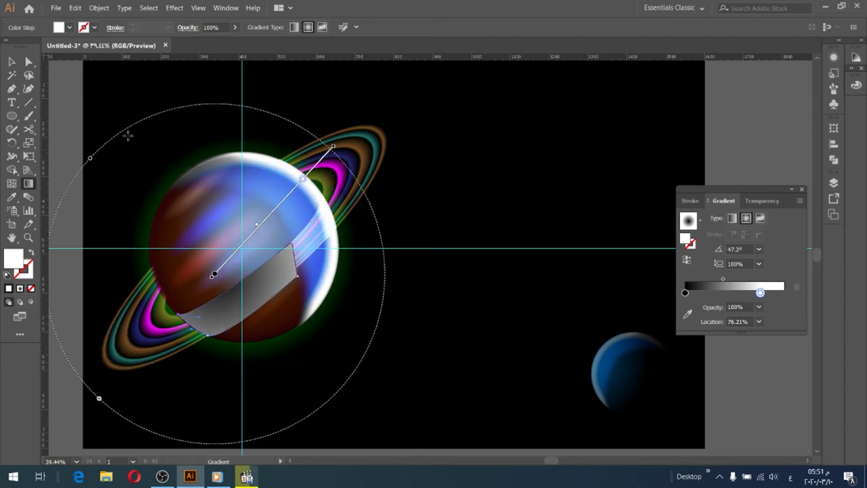
left_click(11, 62)
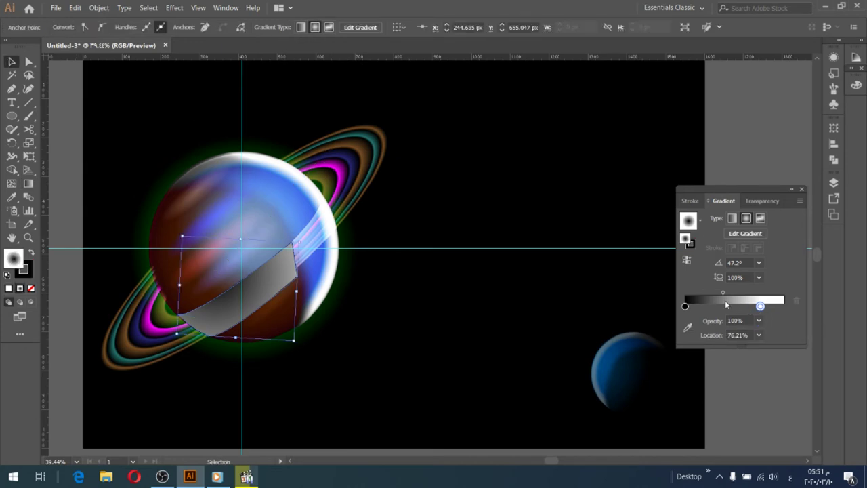
left_click_drag(724, 294, 728, 295)
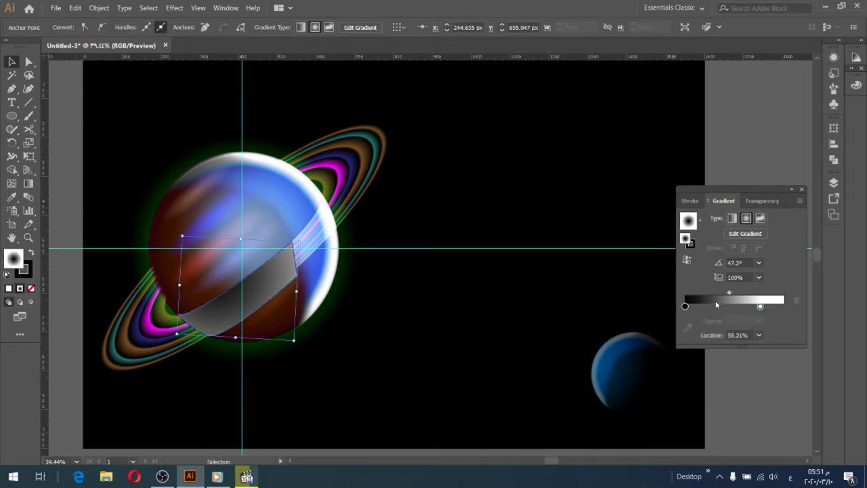
left_click(760, 307)
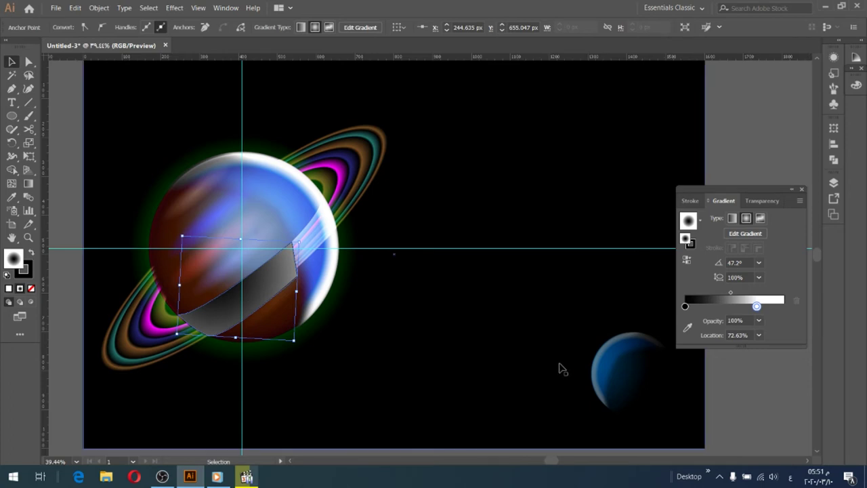
Set the band's blend mode to Screen and move its gradient midpoint further right
left_click(763, 200)
left_click(726, 217)
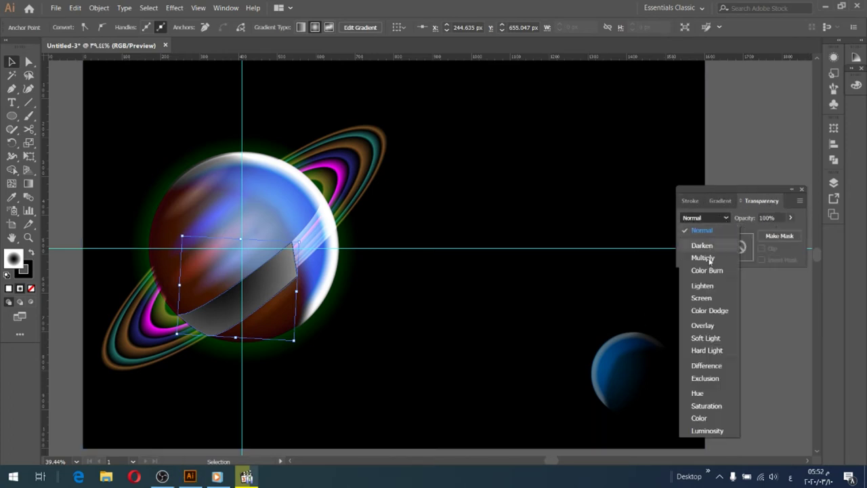
left_click(706, 298)
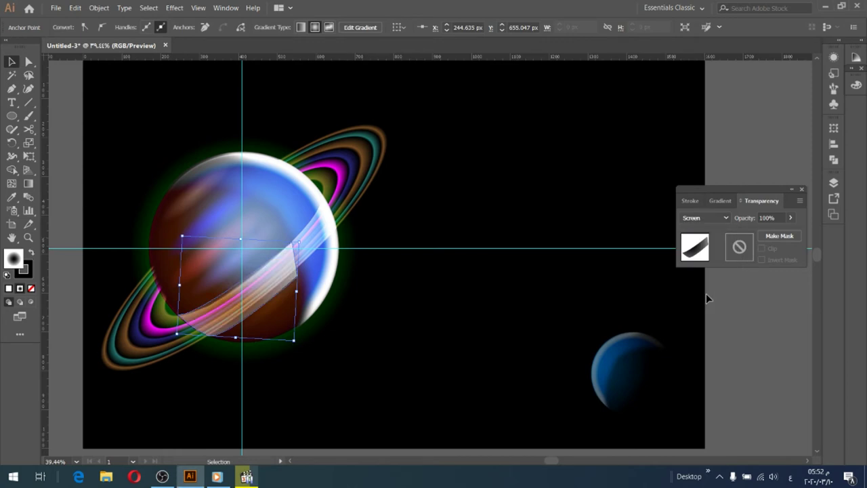
left_click(719, 201)
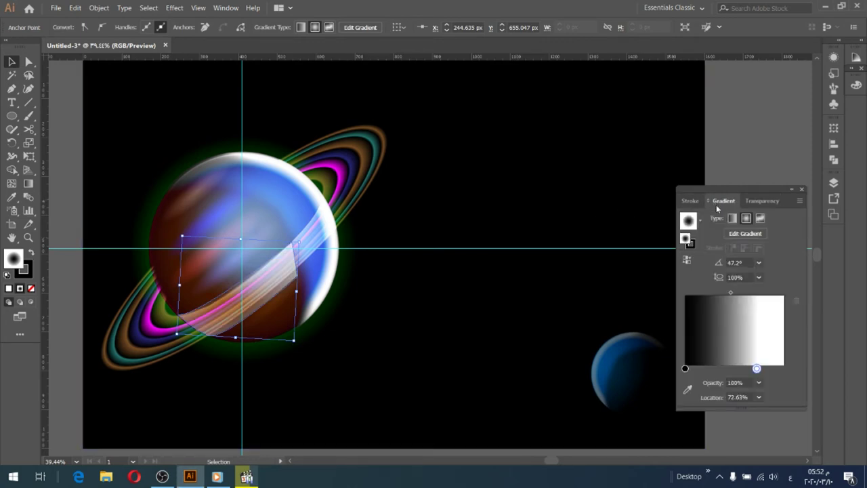
left_click(730, 293)
left_click_drag(728, 293, 738, 297)
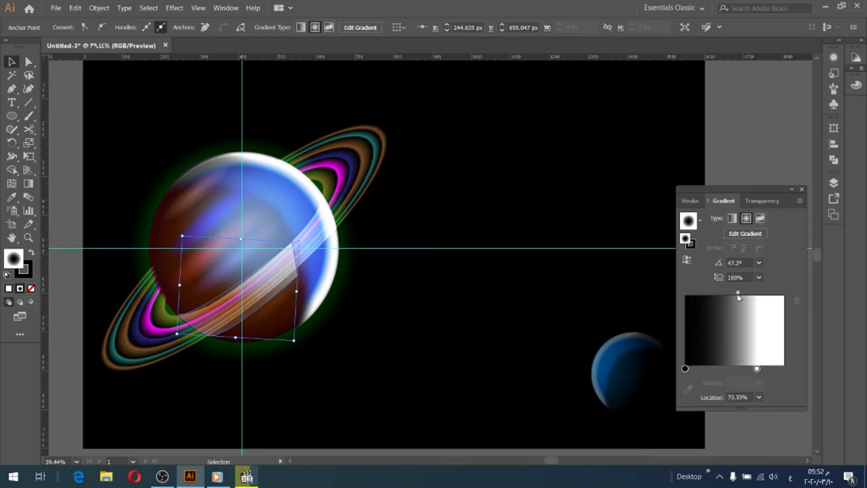
left_click_drag(738, 293, 750, 294)
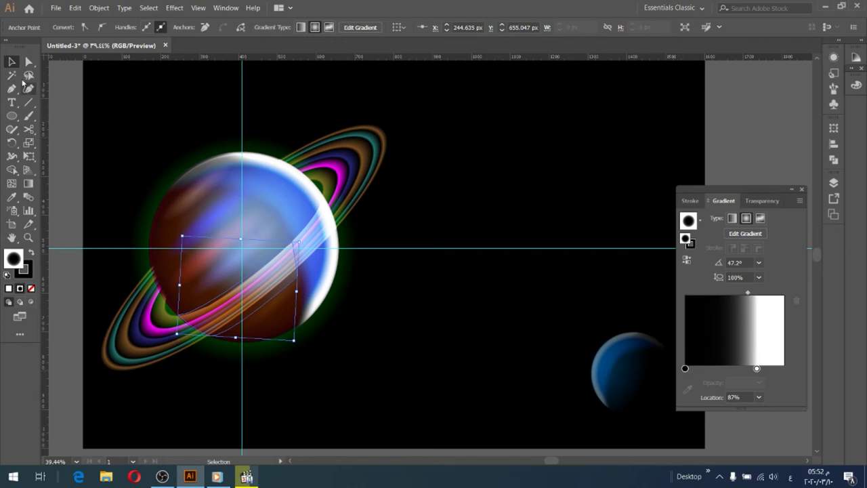
Remove the band's stroke and lower its opacity to 38%
left_click(119, 117)
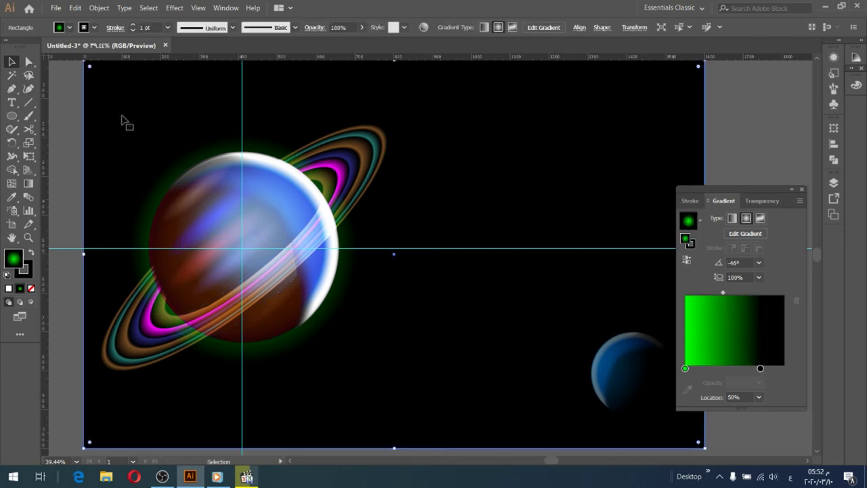
left_click(296, 284)
left_click(93, 28)
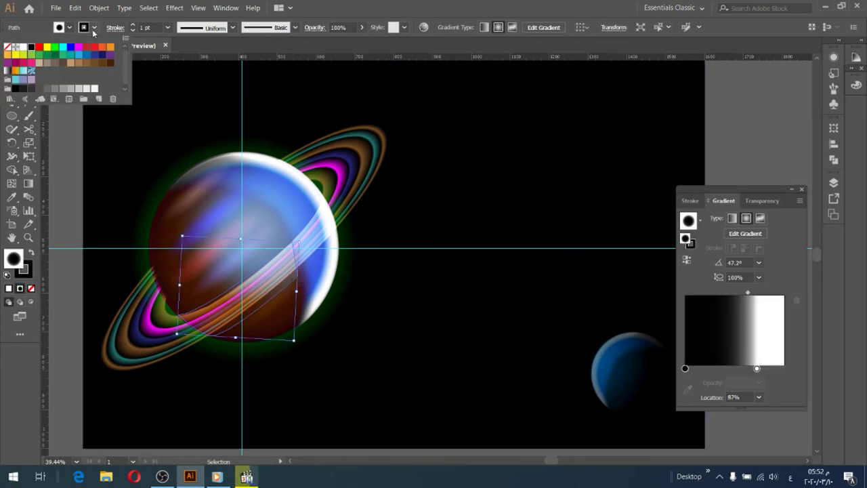
left_click(8, 47)
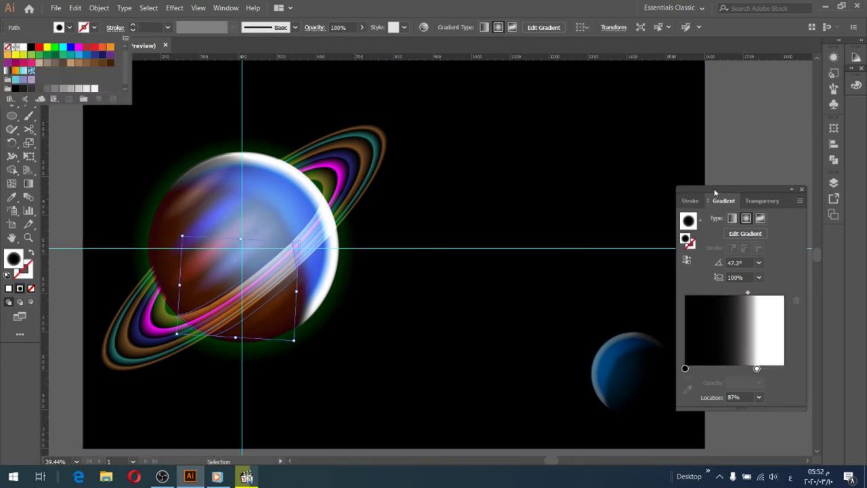
left_click(761, 200)
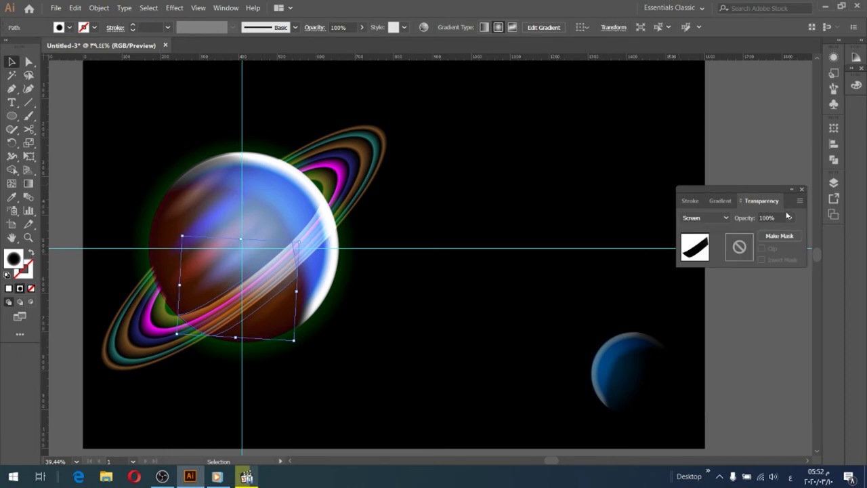
left_click(790, 218)
left_click_drag(777, 232, 775, 233)
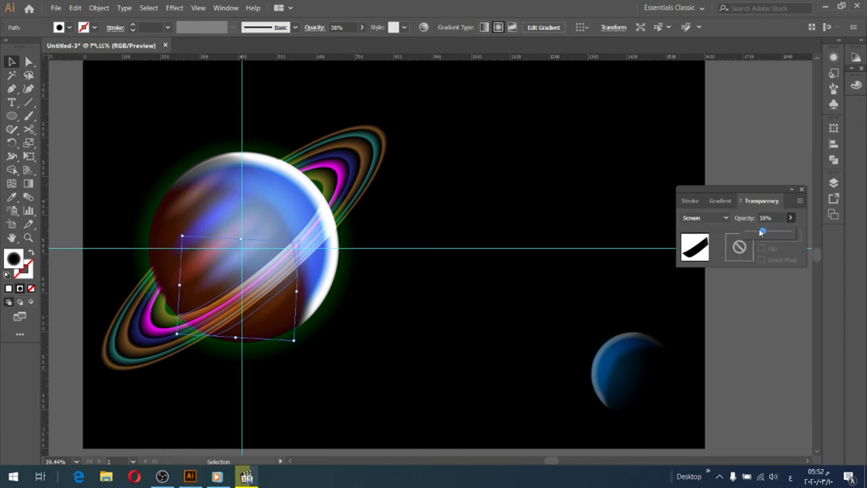
left_click(129, 145)
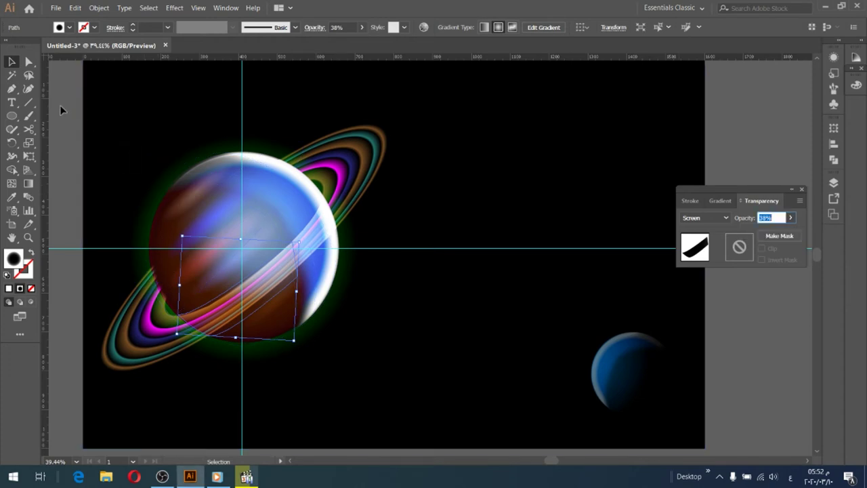
Reselect the band and settle its opacity at 21%
left_click(145, 135)
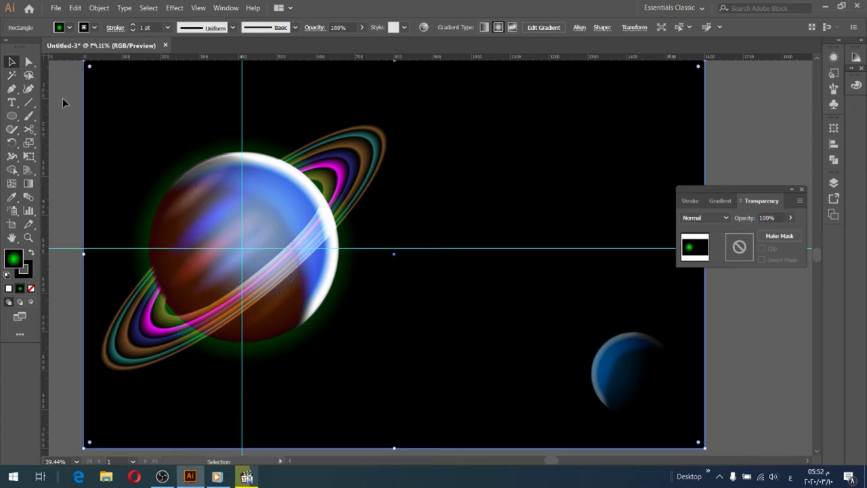
left_click(63, 102)
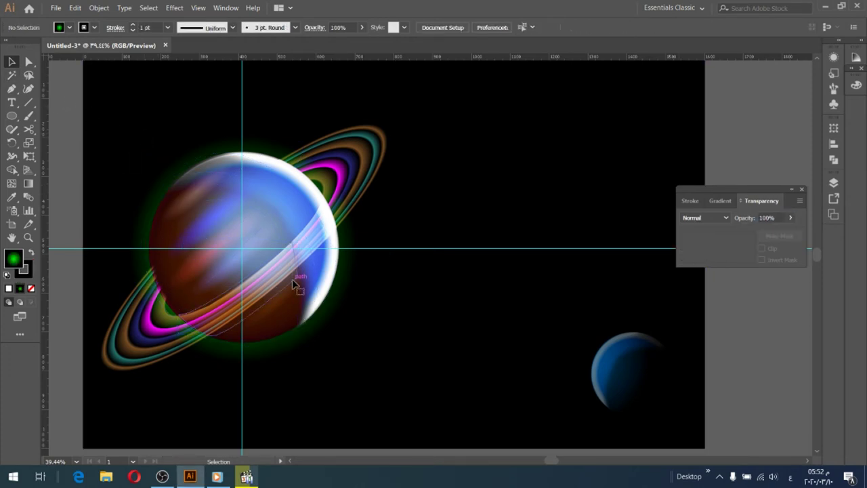
left_click(294, 286)
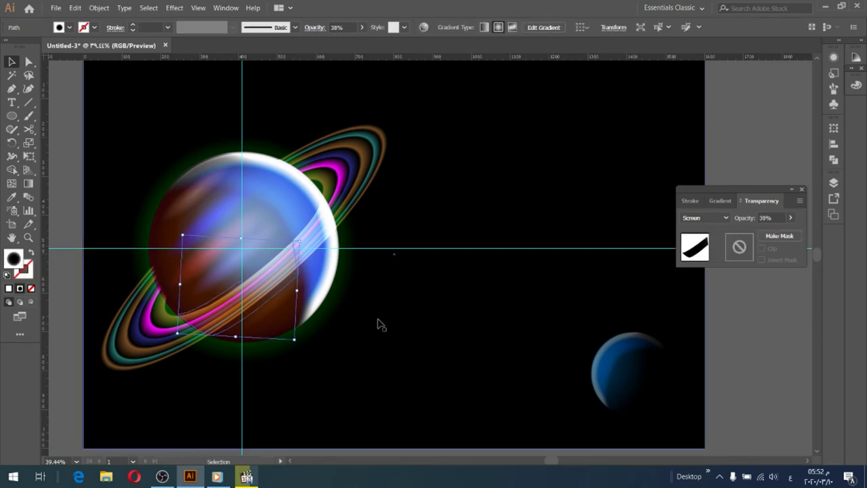
left_click(425, 314)
left_click(294, 279)
left_click(789, 218)
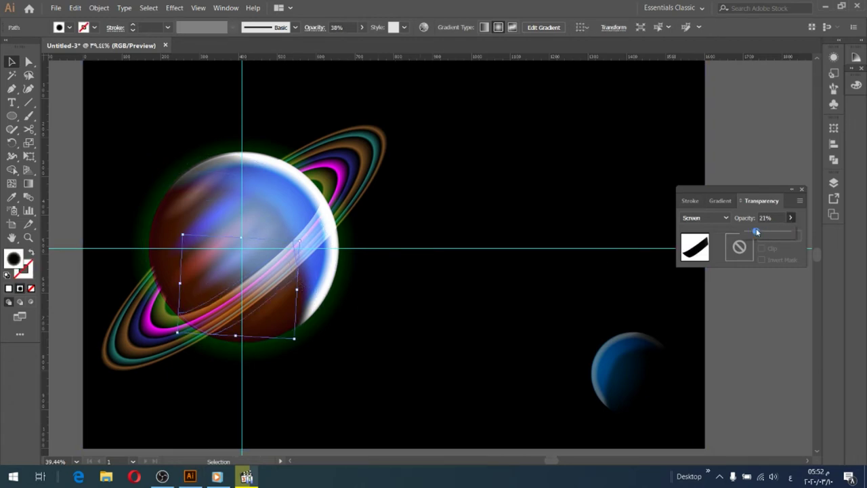
left_click(766, 306)
left_click(766, 313)
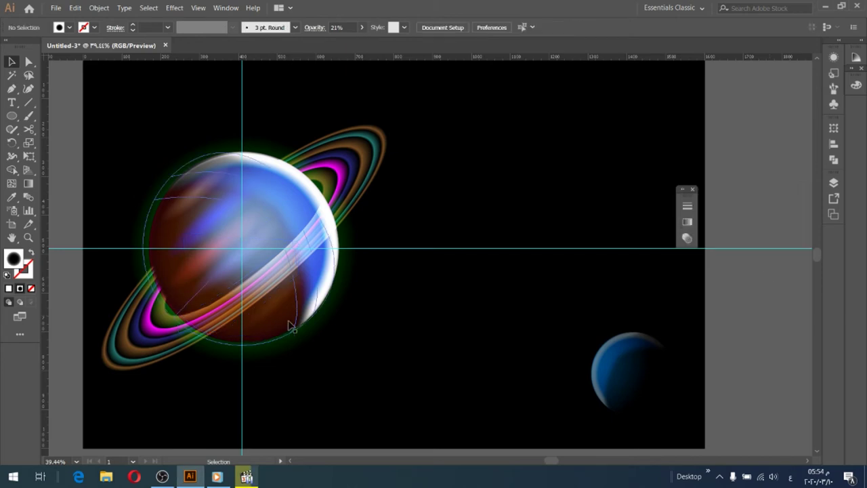
Undock Transparency into its own panel and redraw the band's gradient at a steeper angle
left_click(256, 278)
left_click(687, 222)
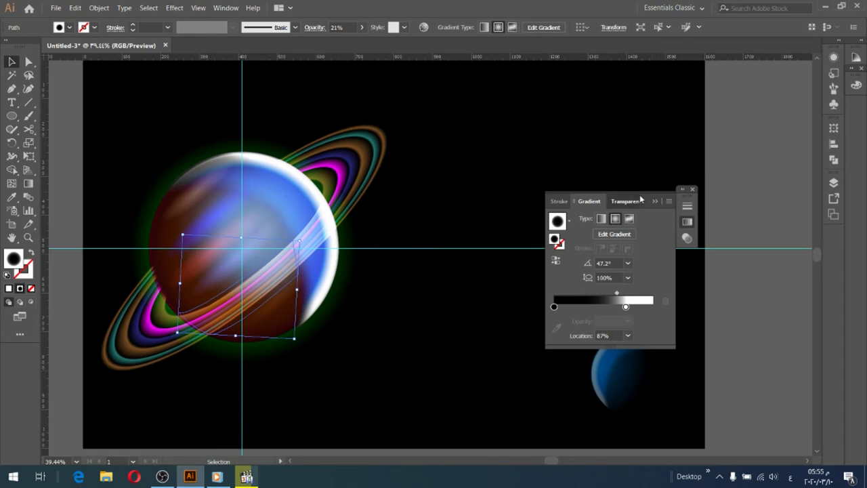
left_click_drag(624, 201, 745, 53)
left_click(28, 183)
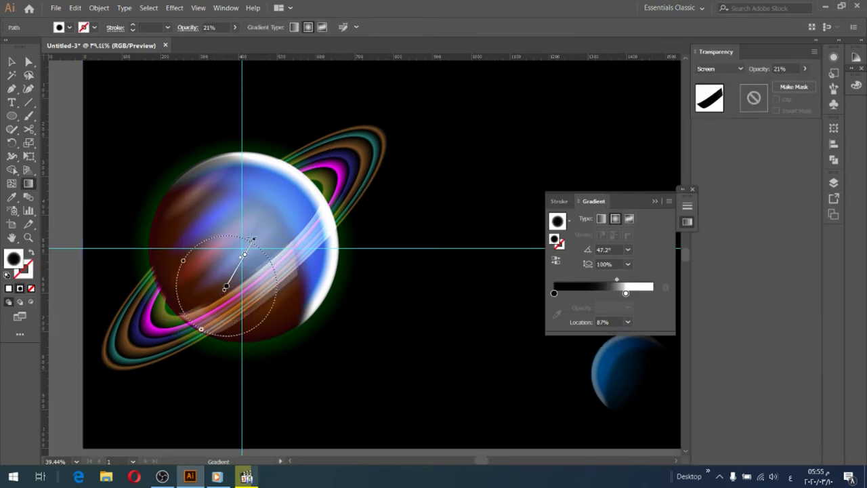
left_click_drag(226, 288, 268, 203)
Push the gradient's white stop to 100% and move the midpoint to 77.8%
left_click_drag(625, 293, 652, 292)
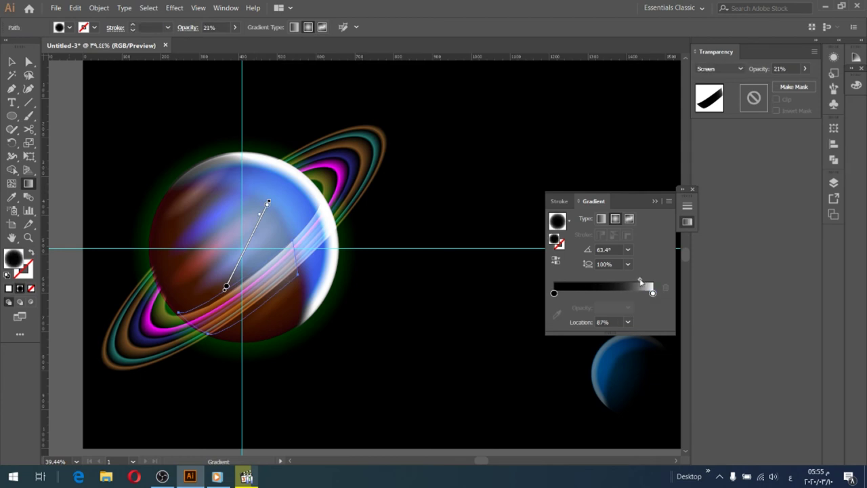
key("v")
left_click(686, 222)
left_click_drag(639, 292, 630, 293)
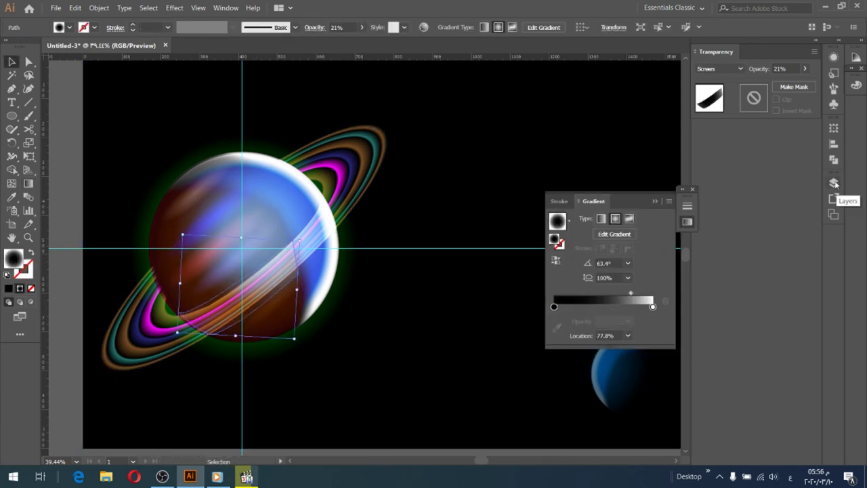
left_click(804, 69)
left_click_drag(793, 83, 809, 83)
Enlarge the band's radial gradient upward across the planet at a 51.9° angle
key("g")
mouse_move(226, 288)
left_mouse_down()
mouse_move(248, 288)
mouse_move(252, 193)
left_mouse_up()
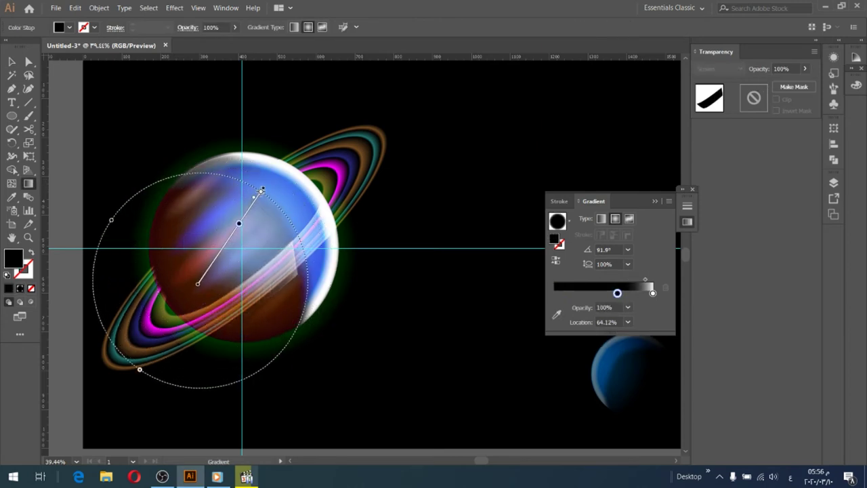
key("v")
left_click(530, 251)
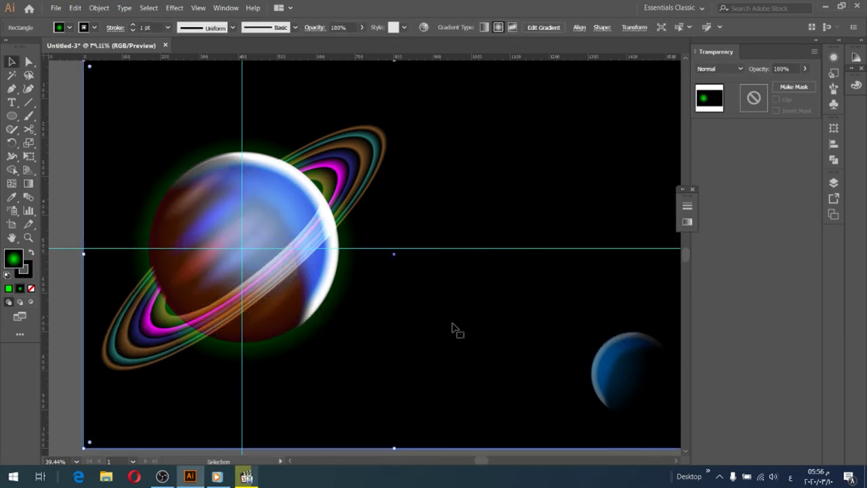
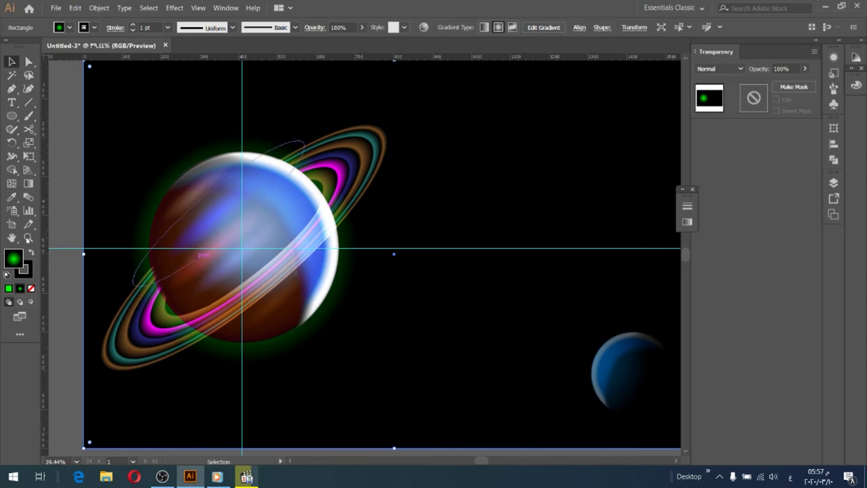
Draw a circle overlapping the ringed planet's lower right and give it a radial gradient
left_click(11, 117)
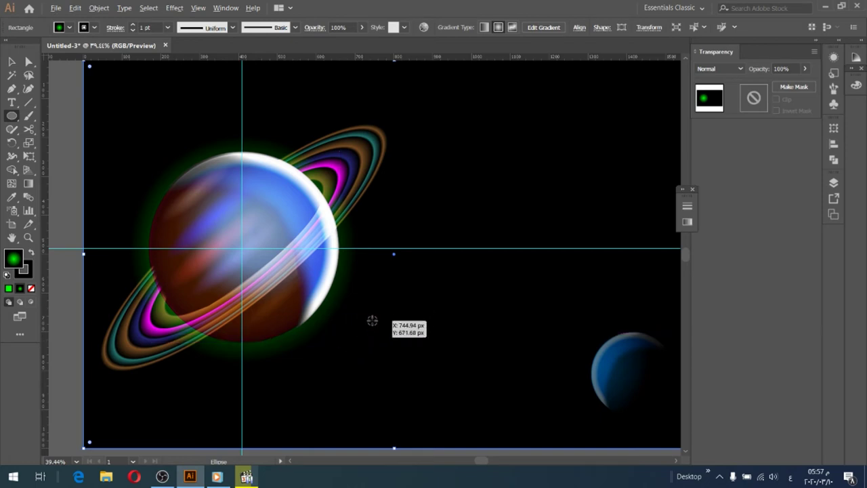
mouse_move(371, 320)
left_mouse_down()
mouse_move(419, 388)
mouse_move(462, 398)
left_mouse_up()
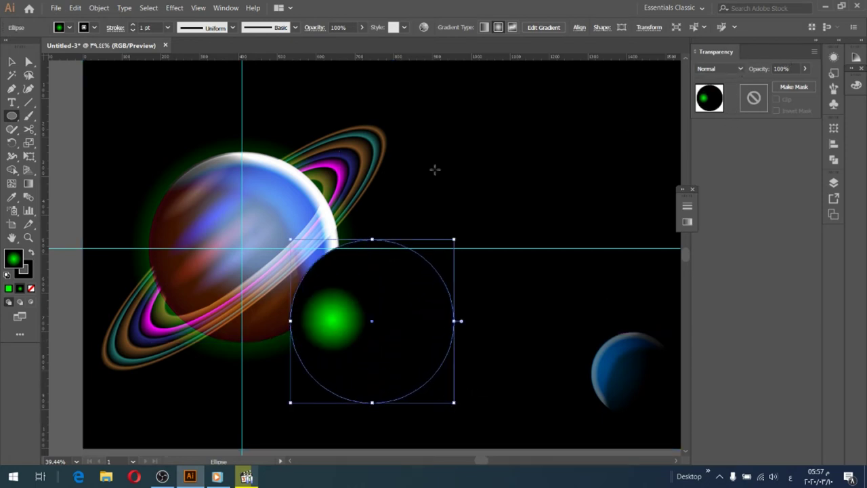
left_click(29, 183)
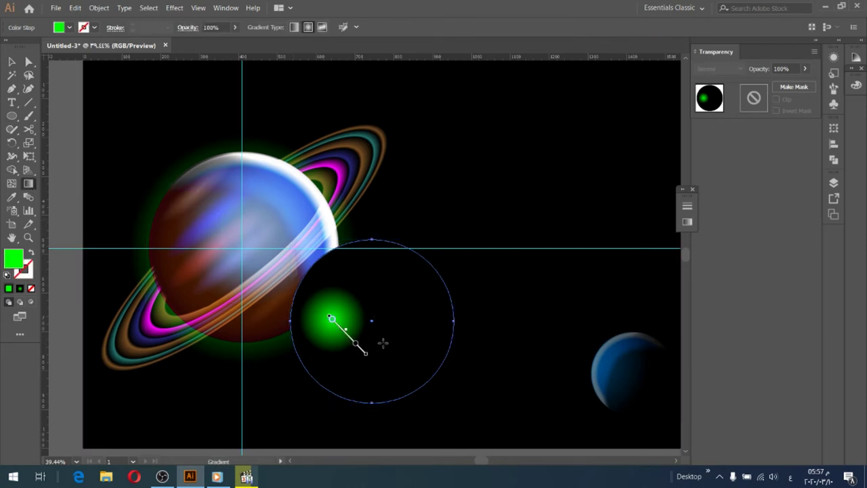
left_click(687, 221)
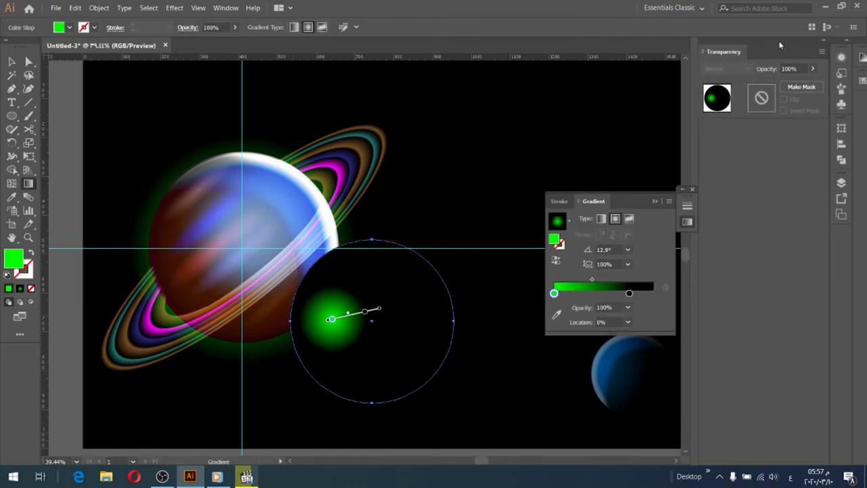
Dock the Gradient panel with the other panels and restore the Essentials Classic workspace
left_click(845, 59)
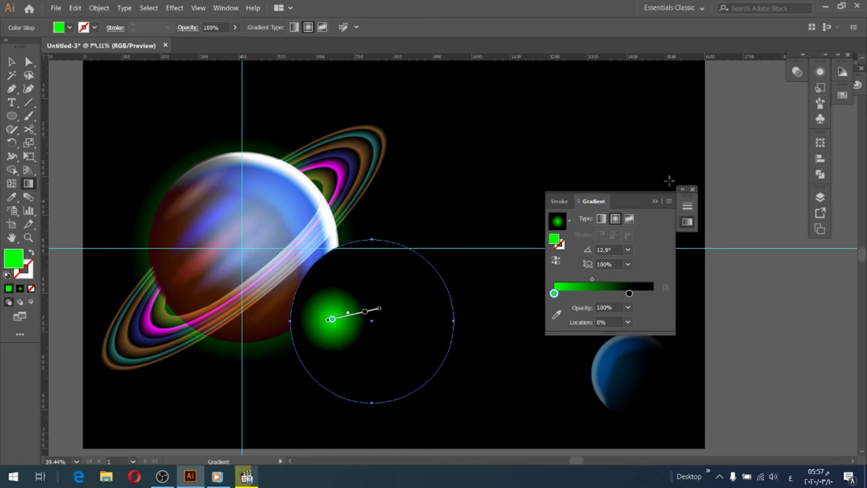
left_click_drag(671, 189, 832, 244)
left_click(839, 60)
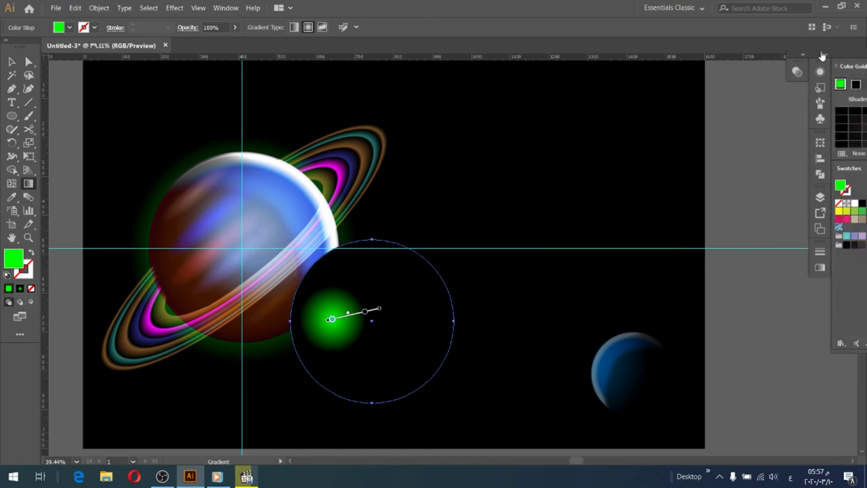
left_click(701, 7)
key("Escape")
left_click(683, 7)
left_click(708, 38)
Switch to the Automation workspace with panels collapsed to labelled icons, showing Gradient settings
left_click(701, 7)
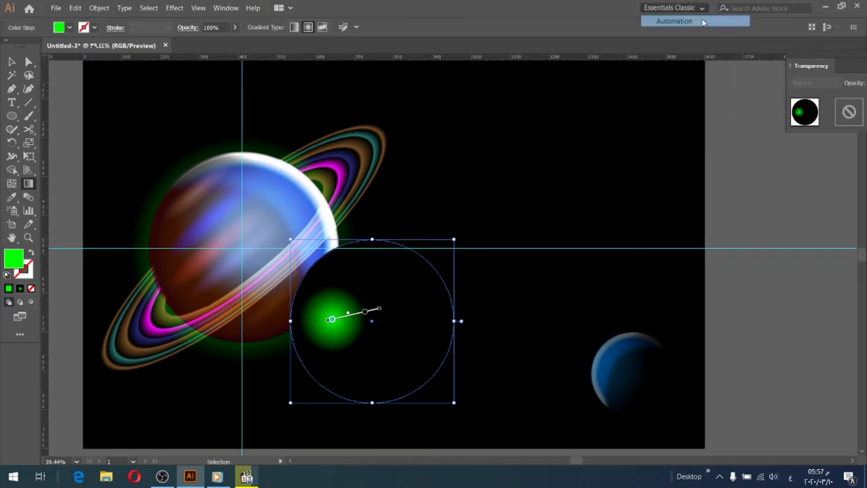
left_click(677, 21)
left_click(858, 42)
left_click(825, 95)
left_click(785, 166)
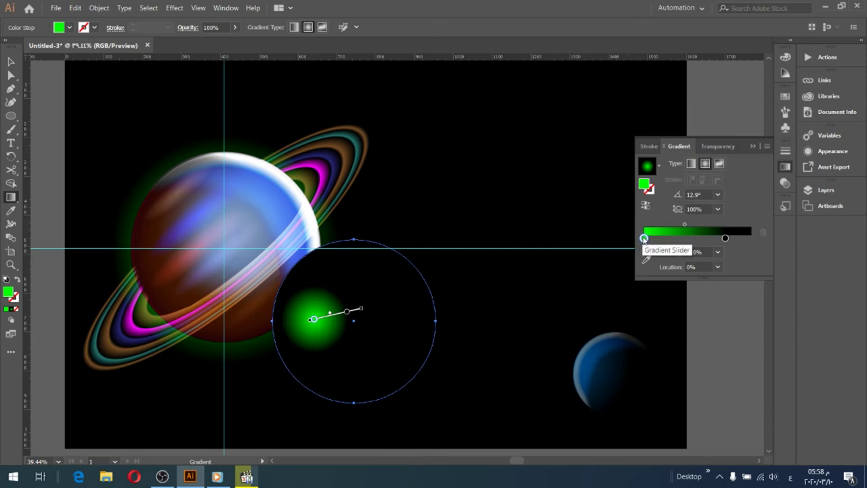
Reverse the radial gradient to a black centre and green rim, midpoint near 84%, angle 0°
left_click_drag(686, 226, 705, 224)
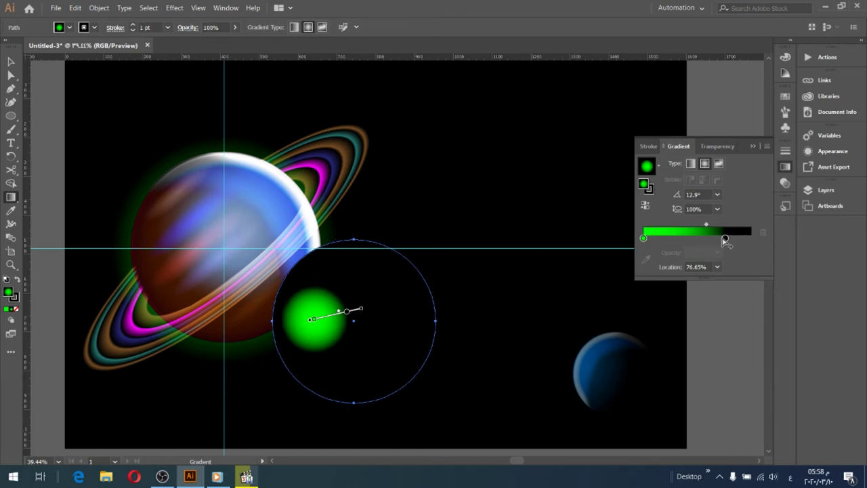
left_click(645, 204)
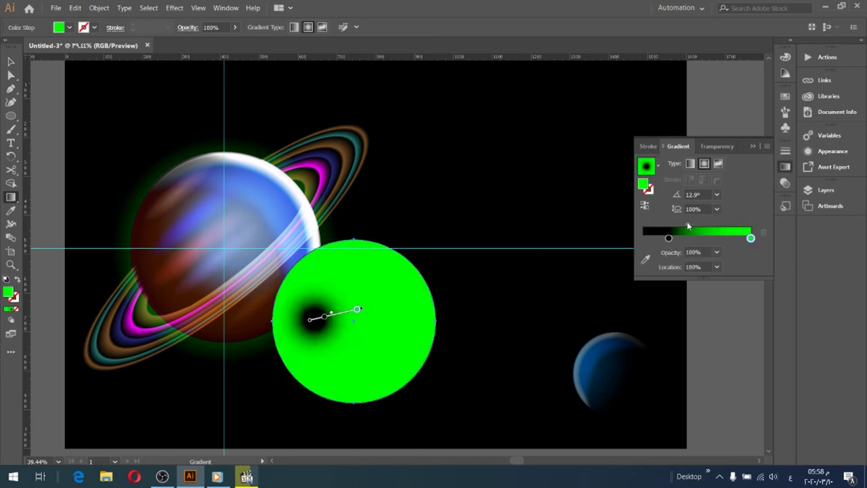
left_click_drag(687, 226, 725, 224)
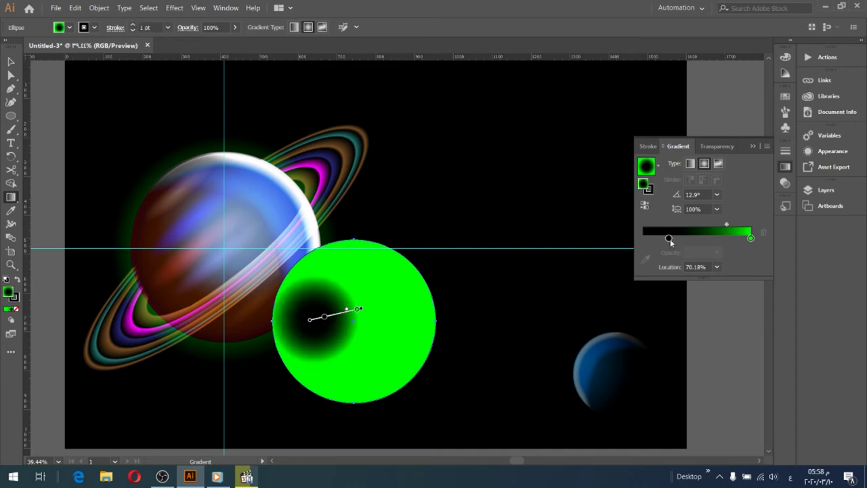
left_click(690, 163)
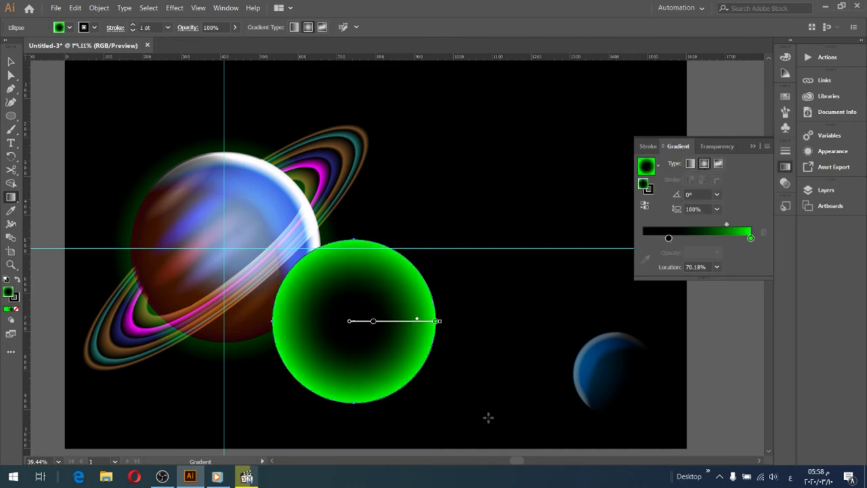
left_click_drag(726, 225, 732, 226)
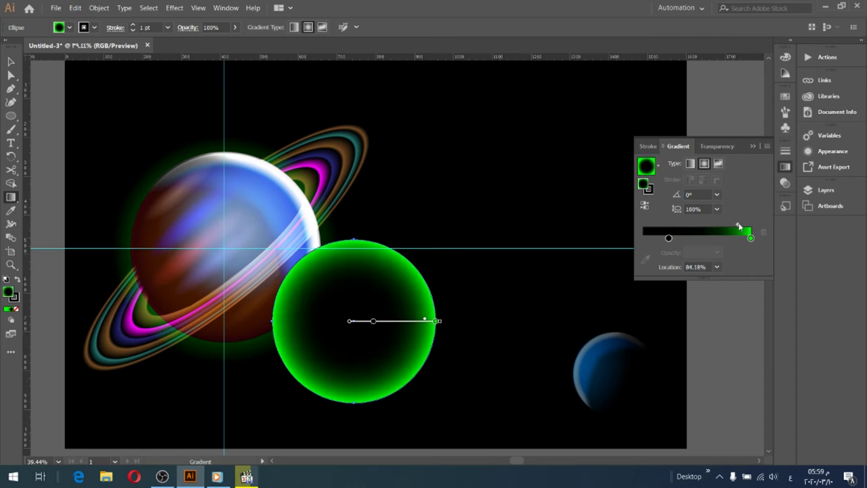
left_click(12, 62)
right_click(340, 313)
mouse_move(370, 247)
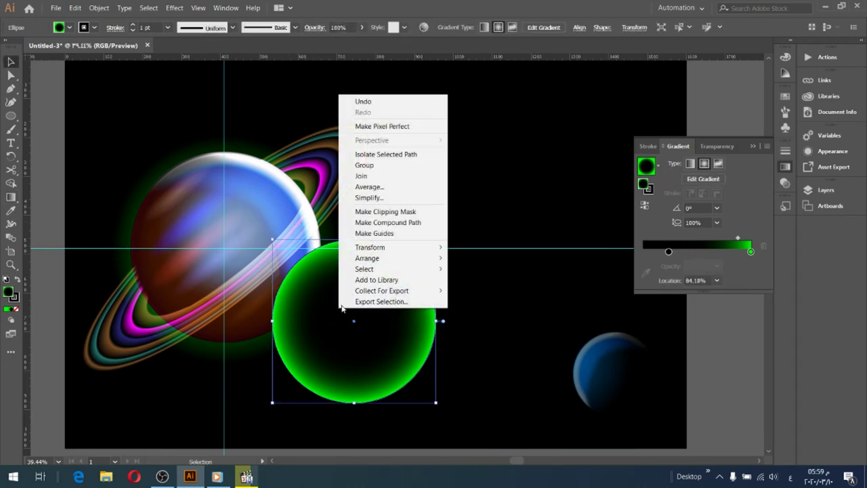
Rotate the circle 20° and nudge it slightly up and to the right
left_click(489, 275)
type("20")
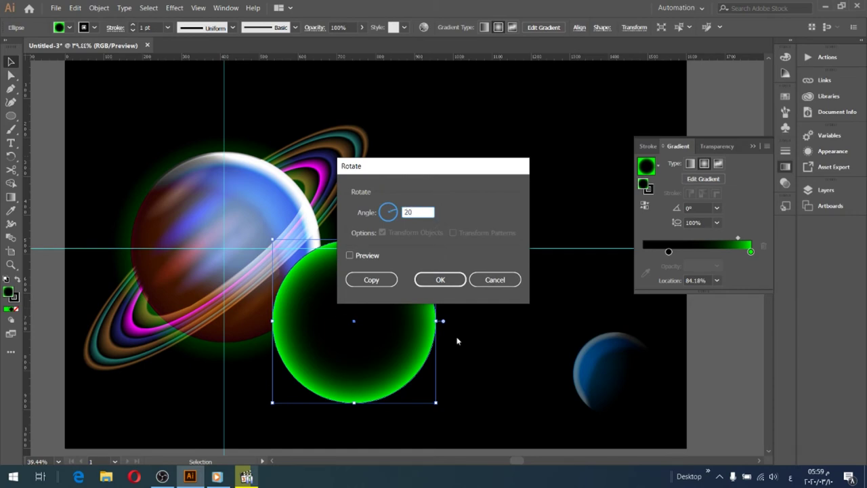
left_click(440, 280)
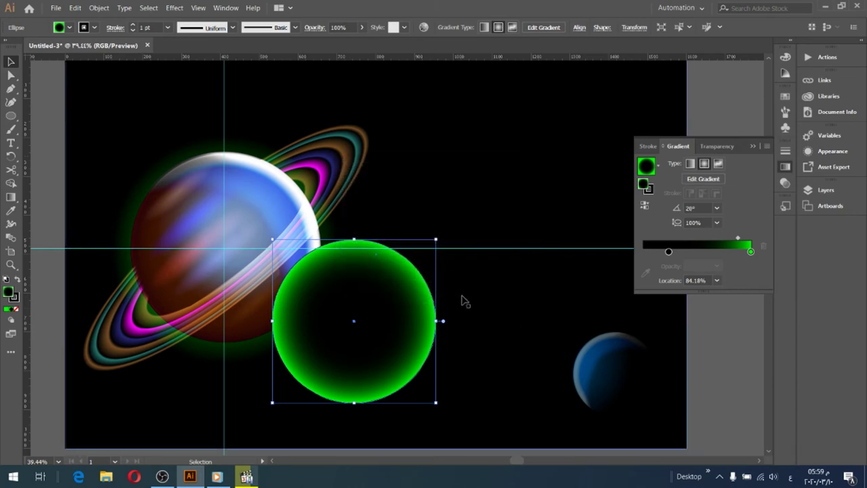
left_click(443, 316)
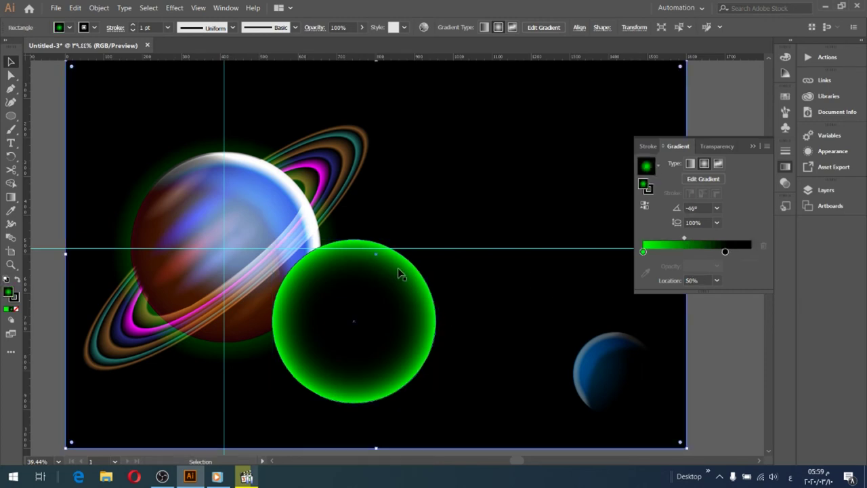
left_click_drag(383, 304, 406, 298)
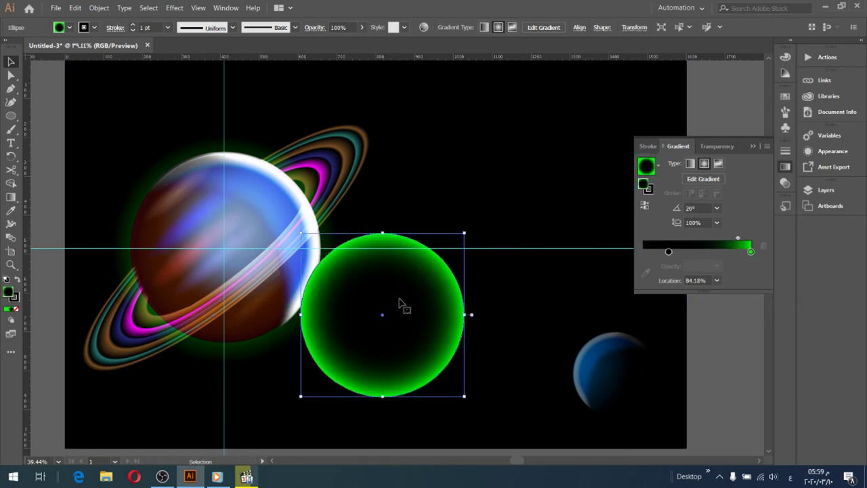
Rotate the circle another 20° with preview, then enlarge it evenly around its centre
right_click(400, 303)
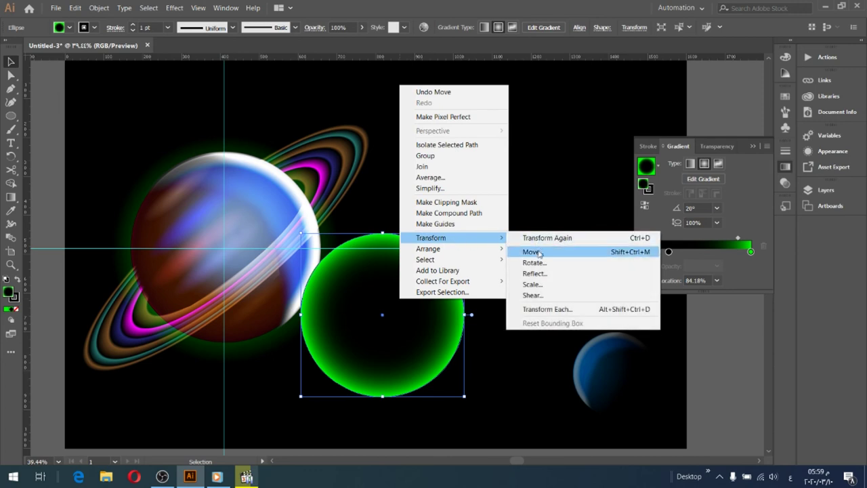
left_click(536, 263)
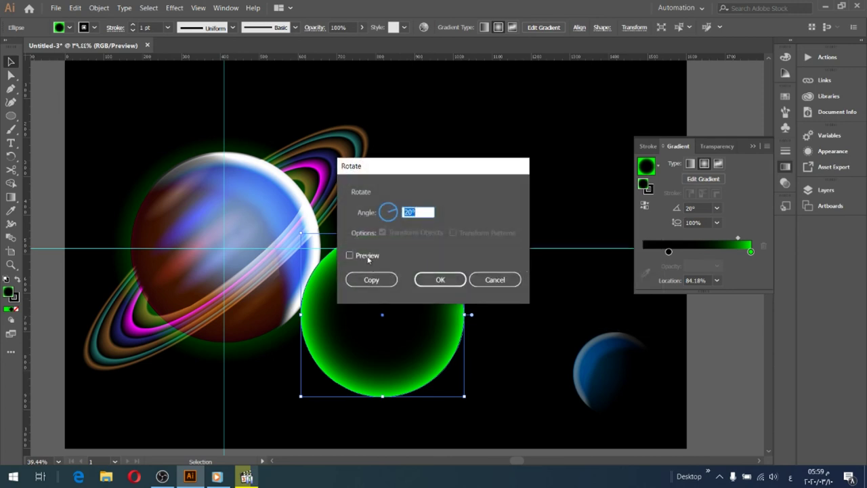
left_click(368, 257)
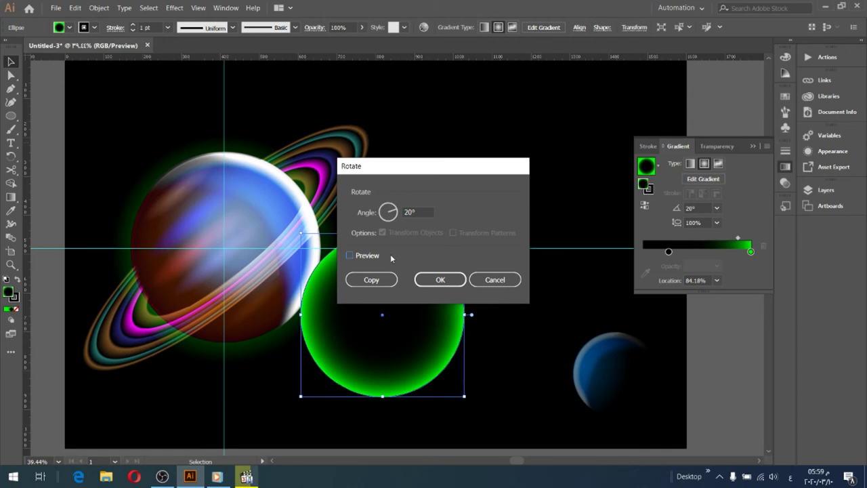
left_click(439, 279)
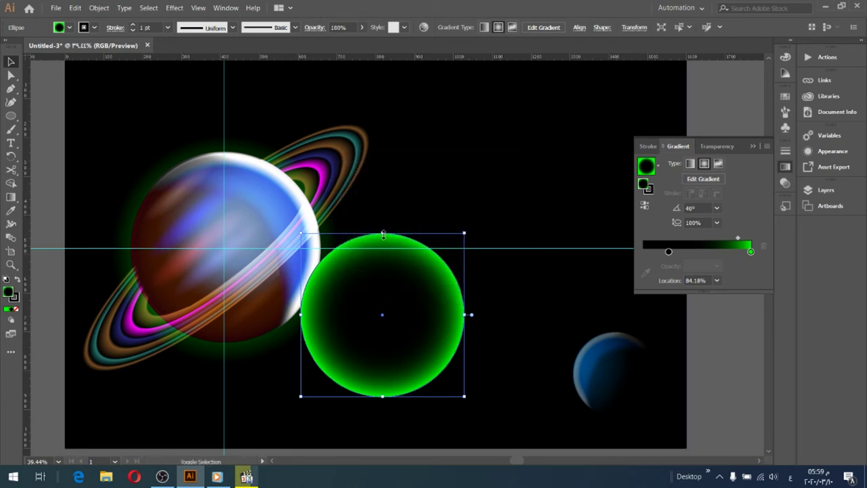
left_click_drag(382, 233, 383, 213)
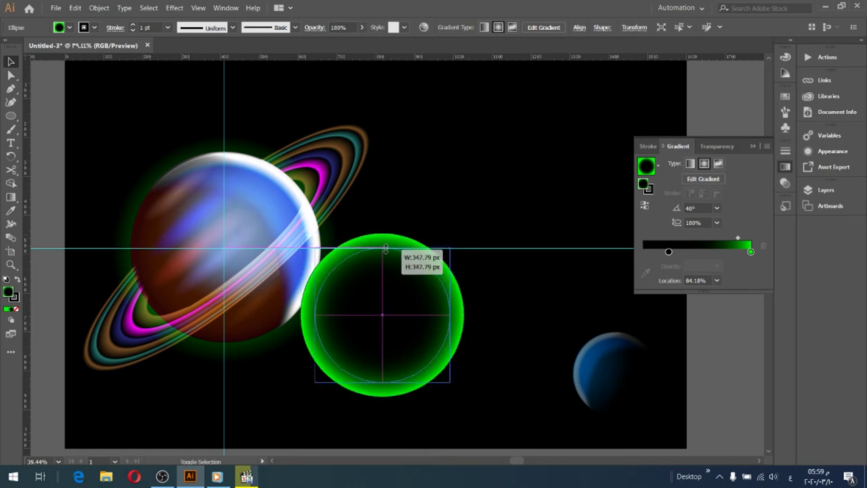
Select the circle's top anchor point, then deselect and return to whole-object selection
key("a")
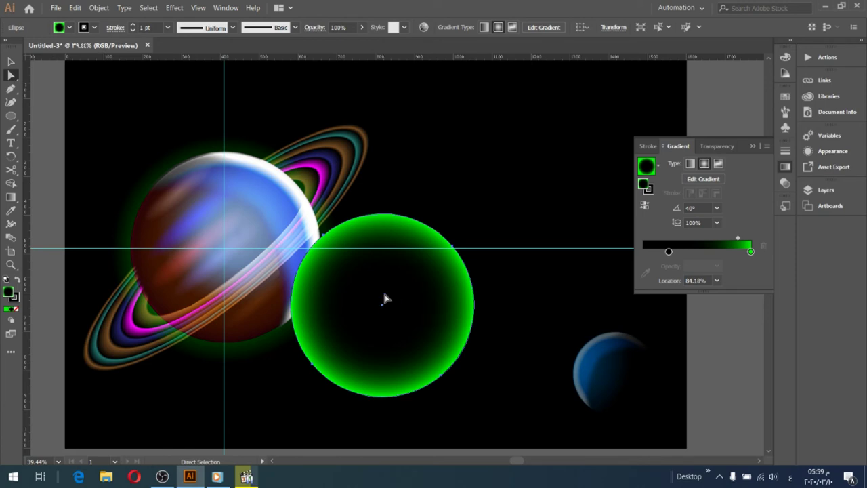
key("ctrl")
left_click(381, 218)
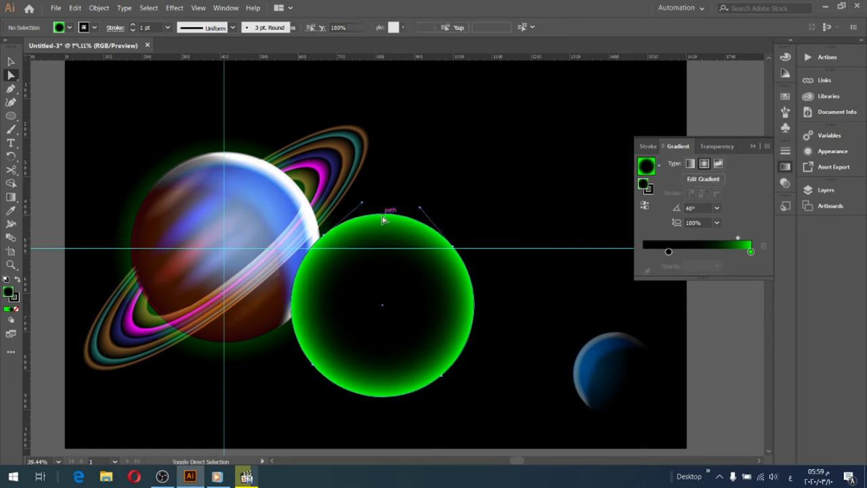
key("ctrl+shift+a")
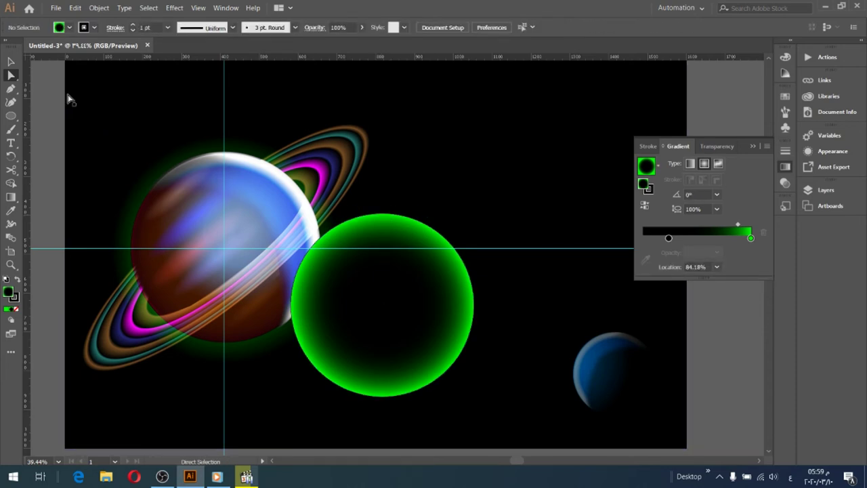
left_click(11, 76)
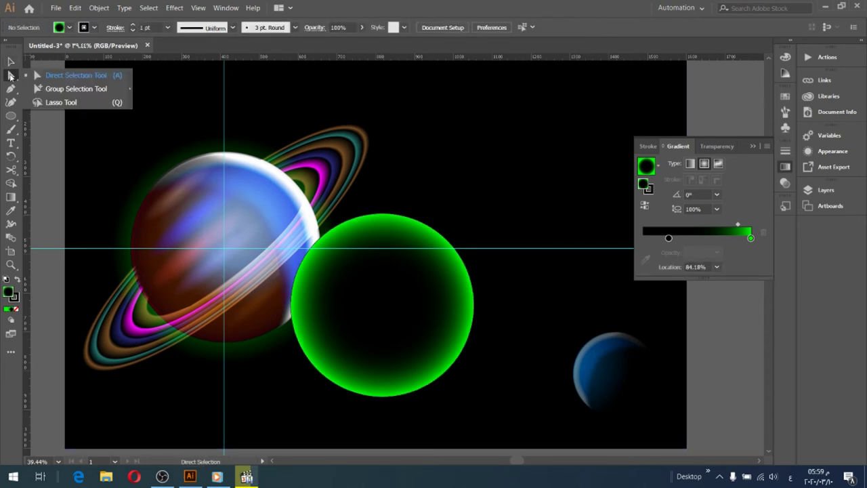
left_click(11, 61)
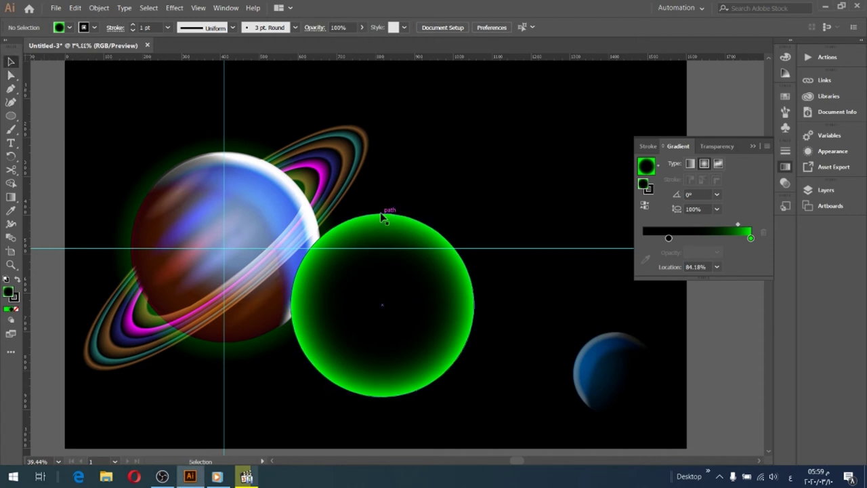
Move the green circle slightly up and squash its height into a wide ellipse
left_click_drag(381, 218, 384, 211)
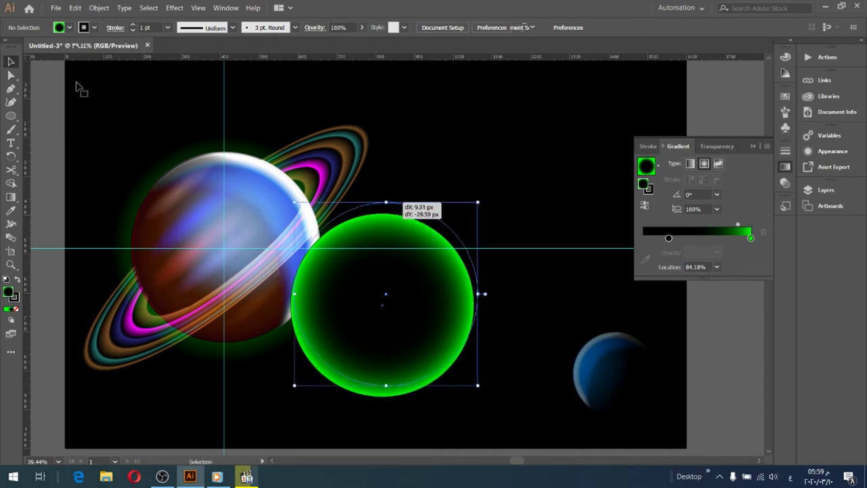
left_click_drag(383, 211, 390, 210)
key("a")
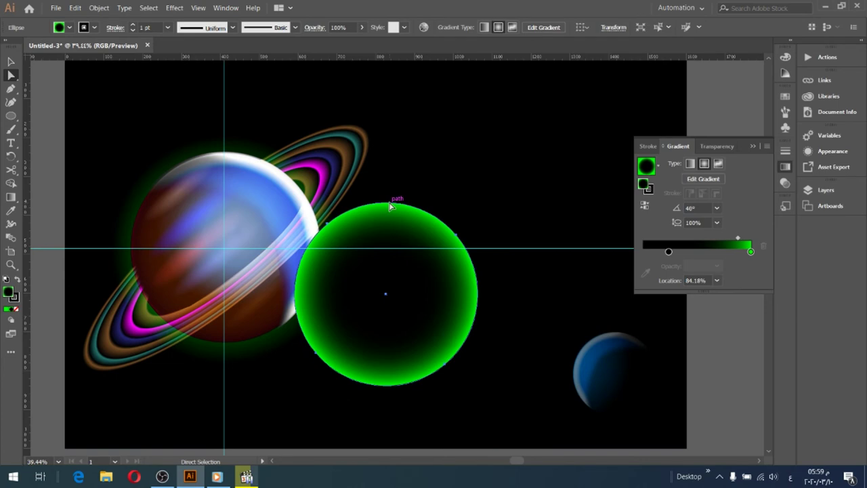
left_click(12, 62)
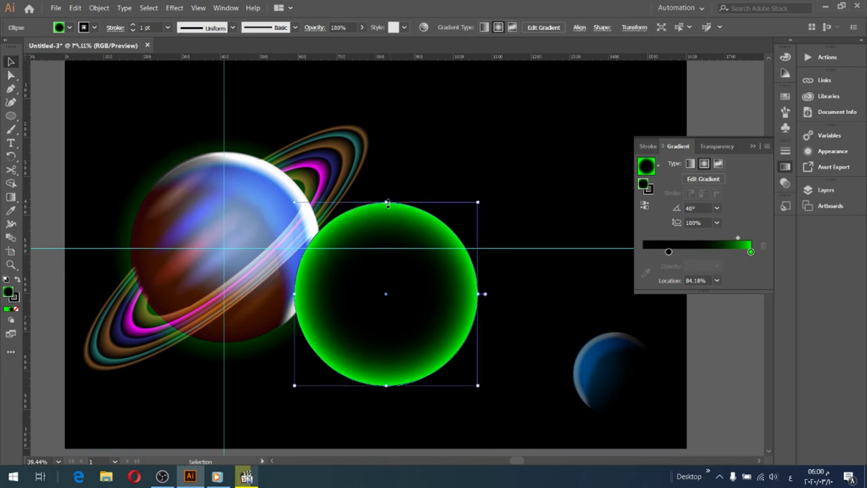
mouse_move(387, 203)
left_mouse_down()
mouse_move(396, 265)
mouse_move(400, 241)
left_mouse_up()
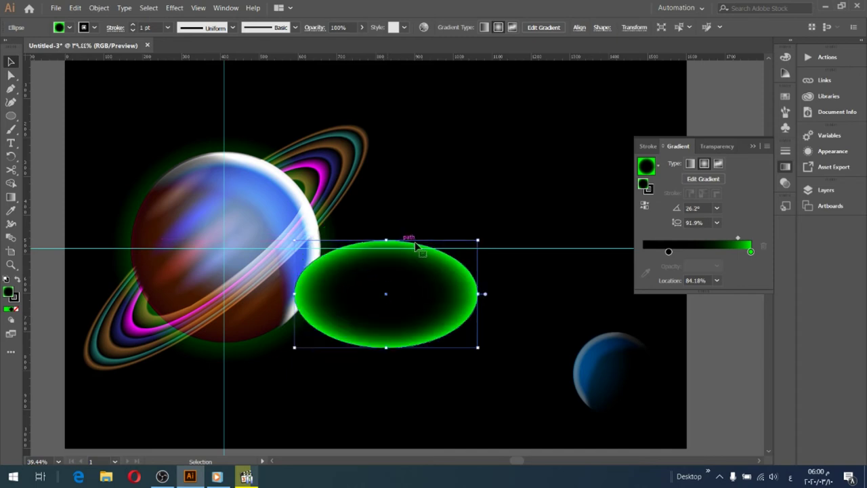
Rotate the green ellipse 20° and move it left toward the planet
right_click(409, 308)
mouse_move(440, 241)
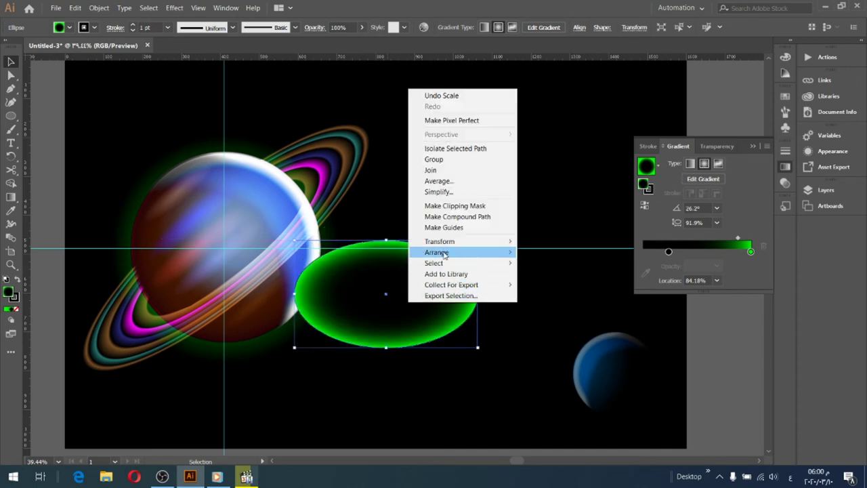
left_click(542, 267)
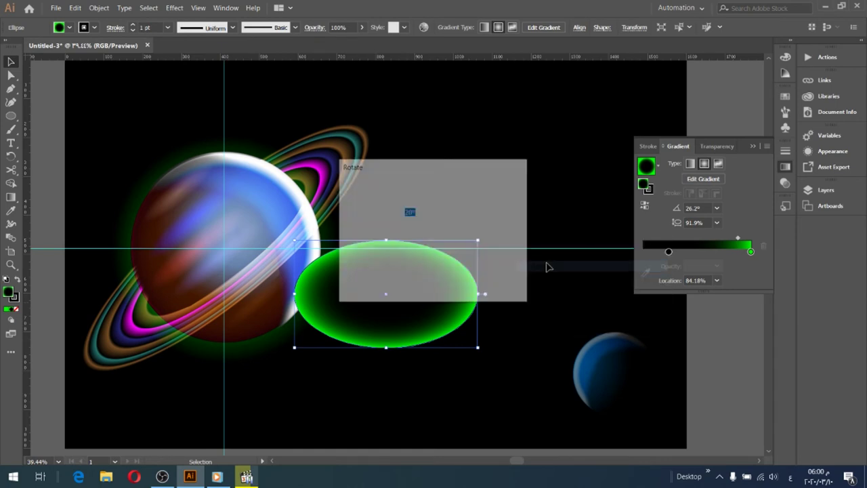
left_click(440, 279)
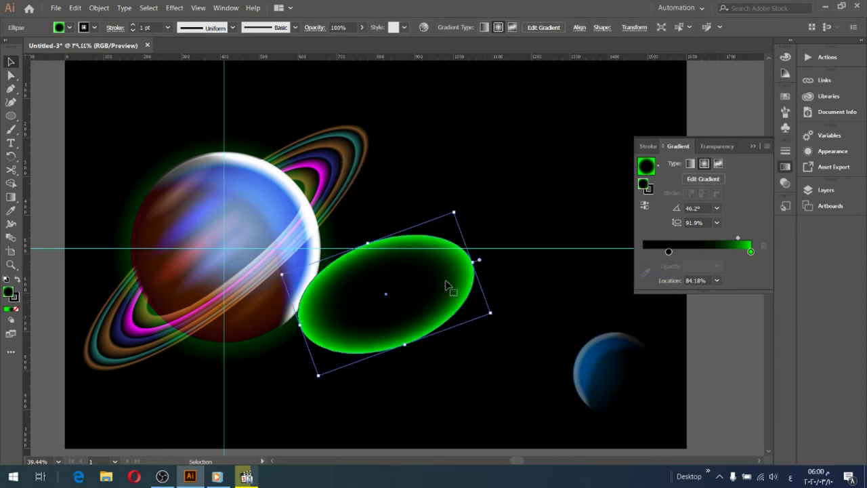
left_click_drag(420, 309, 378, 305)
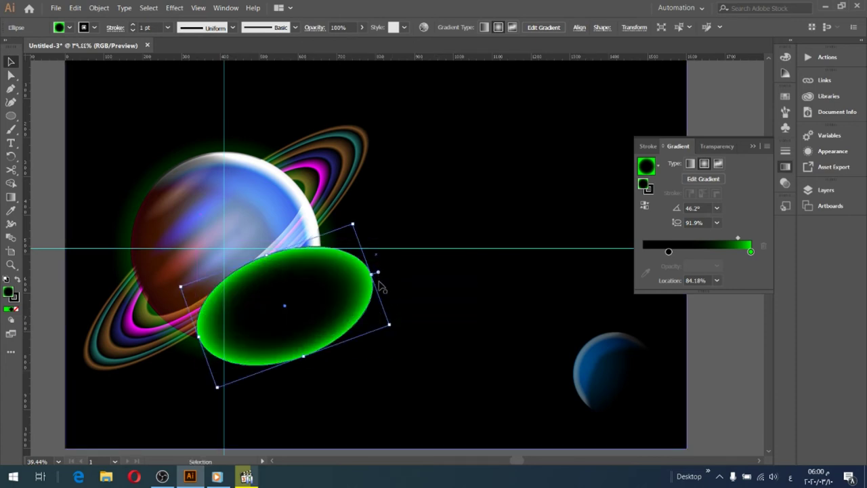
Narrow and flatten the ellipse, laying it slightly lower across the planet's lower edge
mouse_move(373, 276)
left_mouse_down()
mouse_move(383, 274)
mouse_move(351, 286)
left_mouse_up()
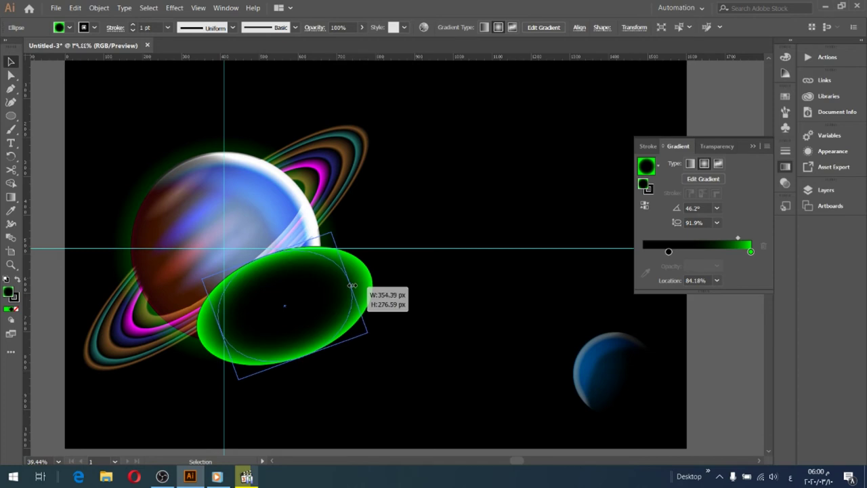
left_click_drag(350, 286, 354, 282)
left_click_drag(333, 309, 314, 305)
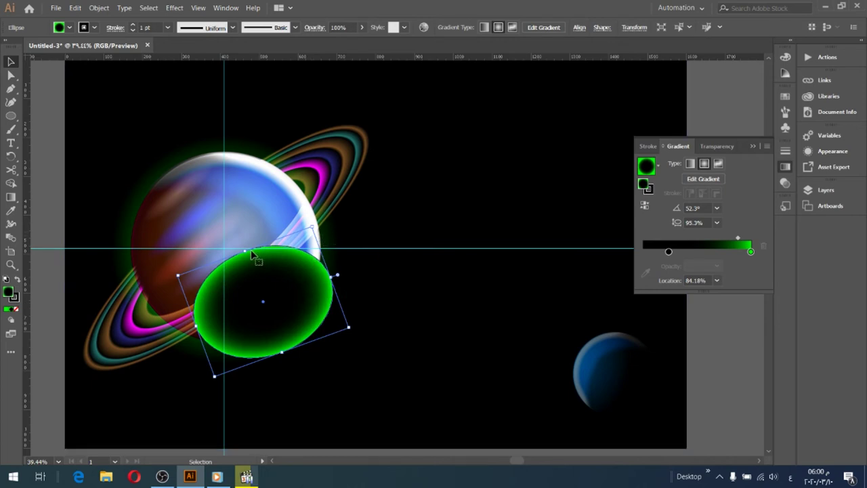
left_click_drag(246, 252, 252, 265)
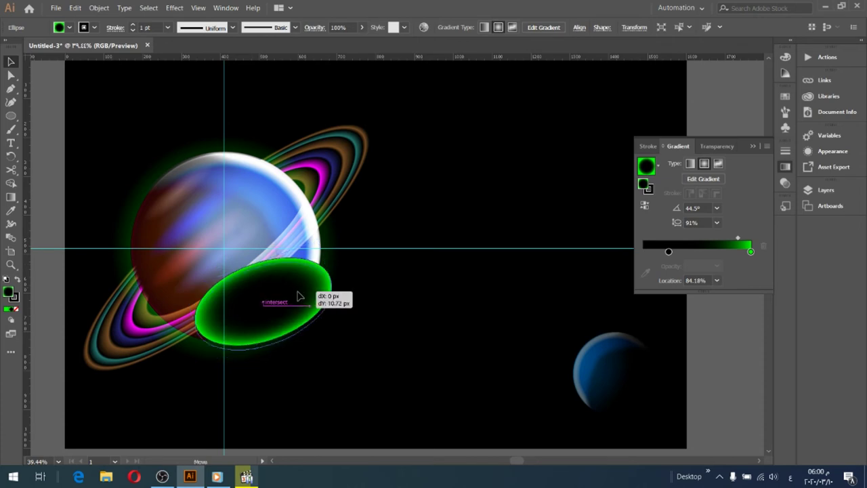
mouse_move(302, 291)
left_mouse_down()
mouse_move(277, 294)
mouse_move(277, 302)
left_mouse_up()
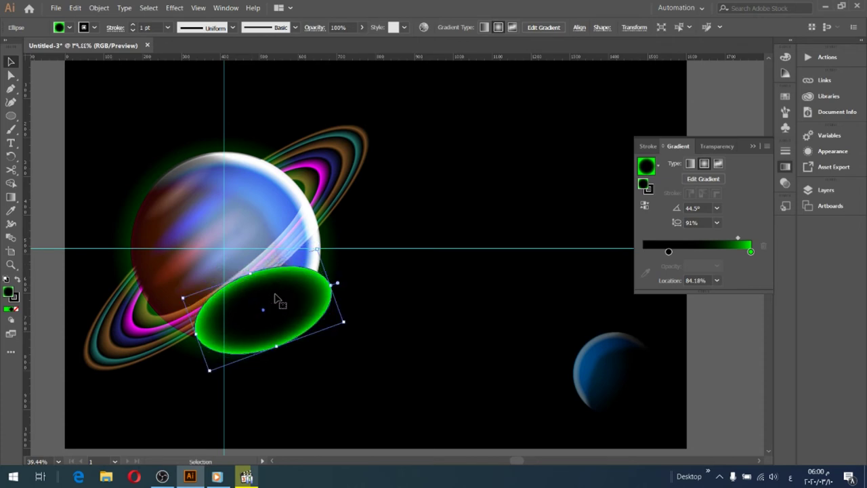
left_click(650, 146)
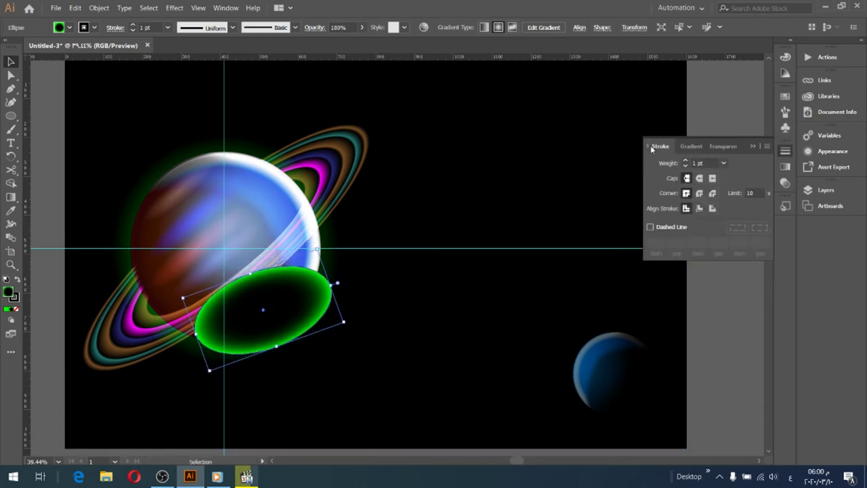
Set the ellipse's blend mode to Multiply and move it slightly down as a planet shadow
left_click(723, 147)
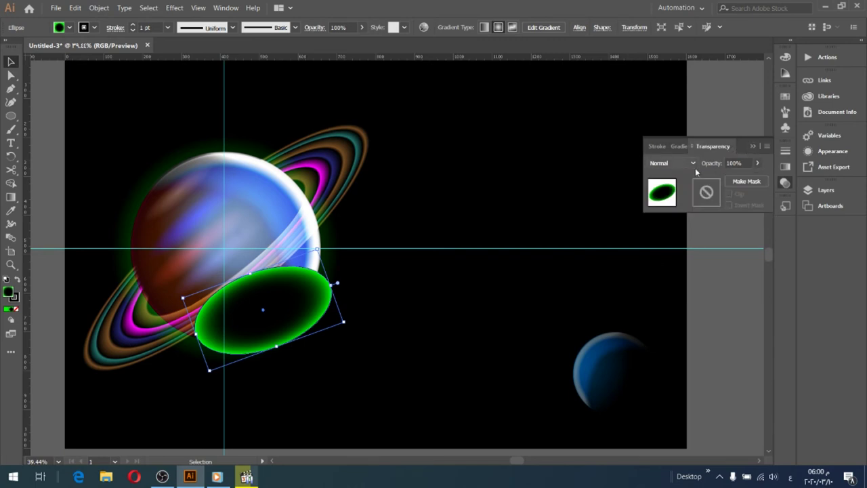
left_click(692, 163)
left_click(673, 203)
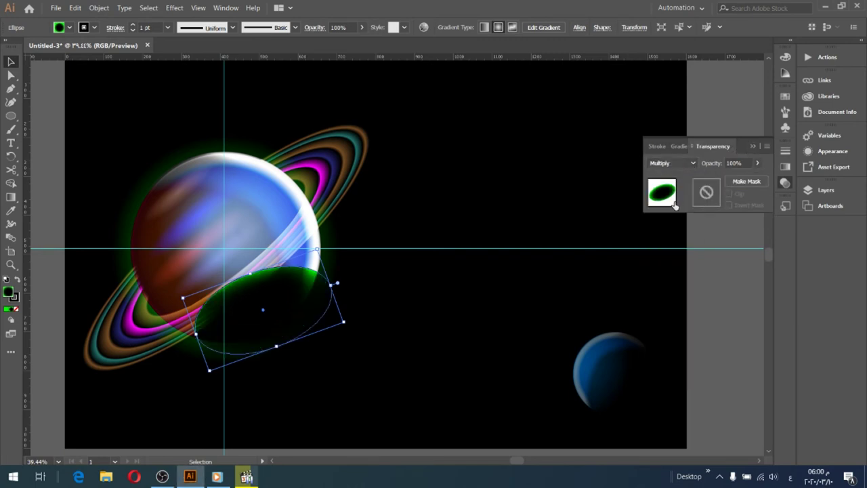
left_click(549, 183)
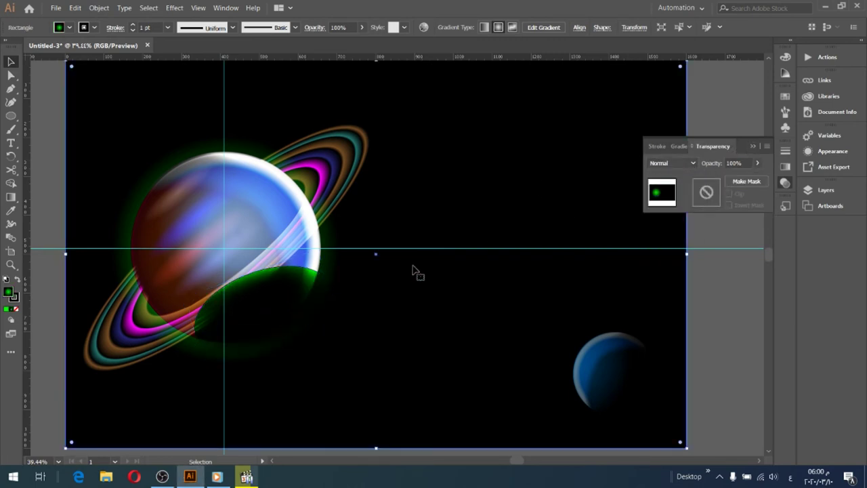
left_click(298, 302)
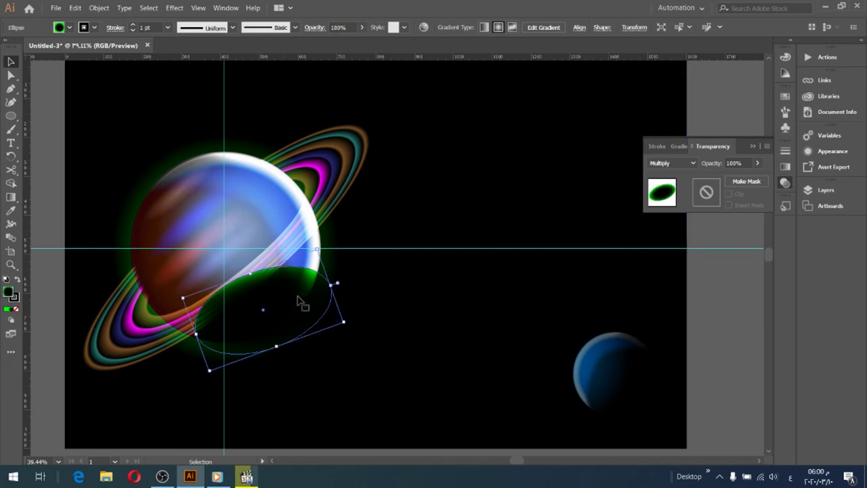
key("a")
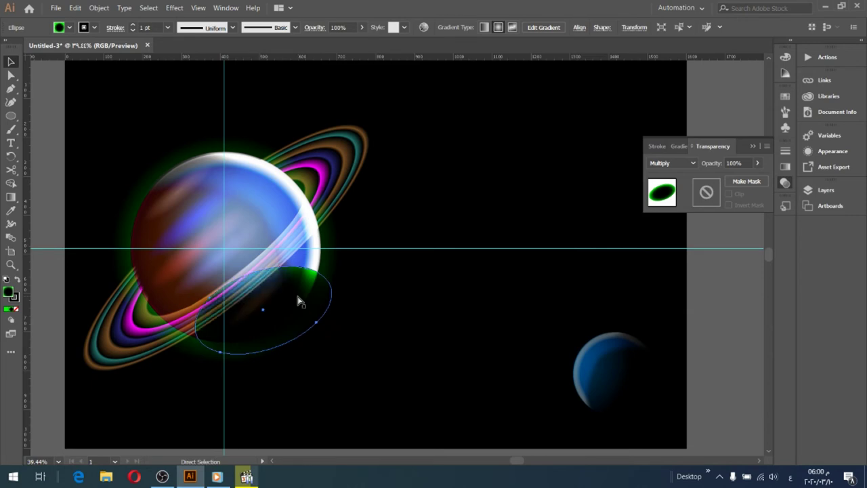
key("v")
left_click_drag(325, 330, 300, 337)
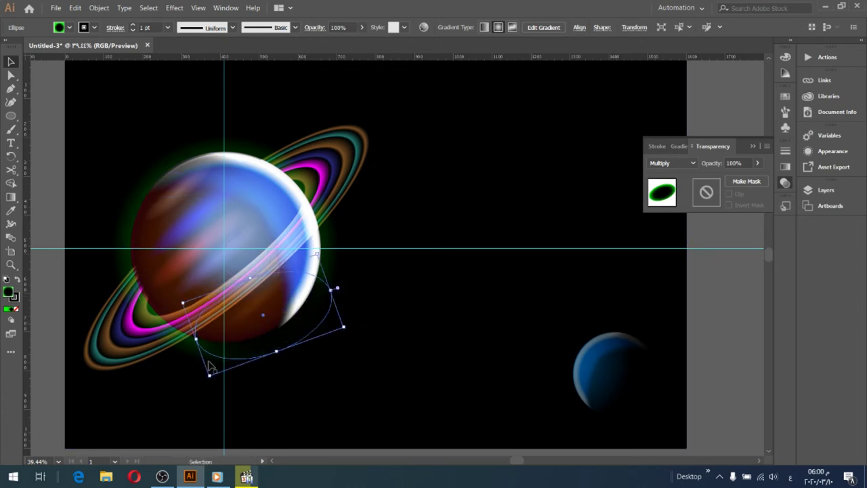
Enlarge the shadow ellipse, stretch its top edge upward, and shift it up and left
left_click_drag(210, 377, 205, 383)
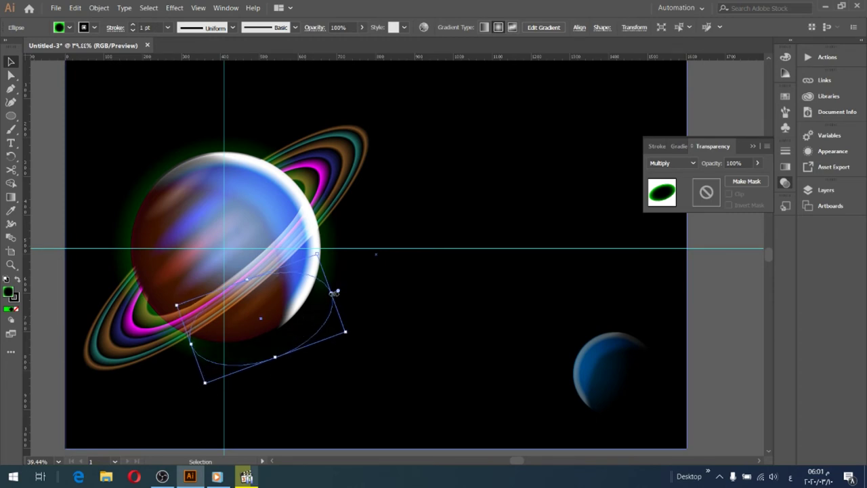
left_click_drag(333, 293, 334, 292)
left_click_drag(317, 256, 316, 241)
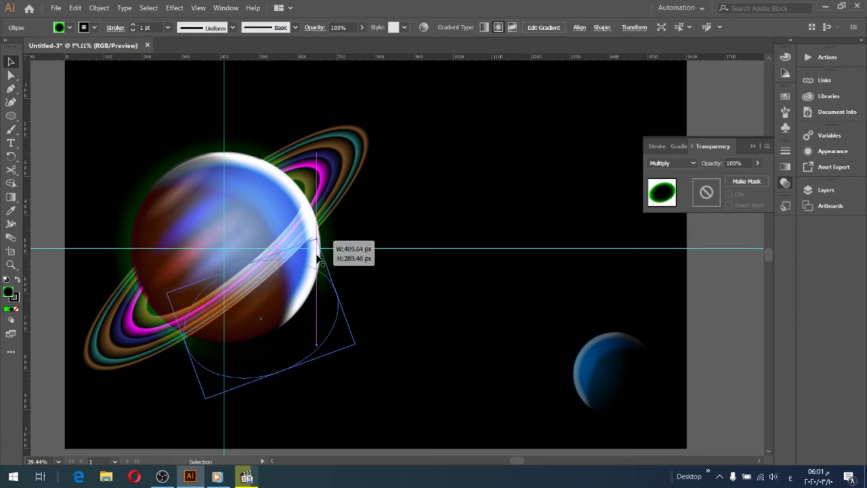
mouse_move(326, 308)
left_mouse_down()
mouse_move(321, 279)
mouse_move(320, 312)
left_mouse_up()
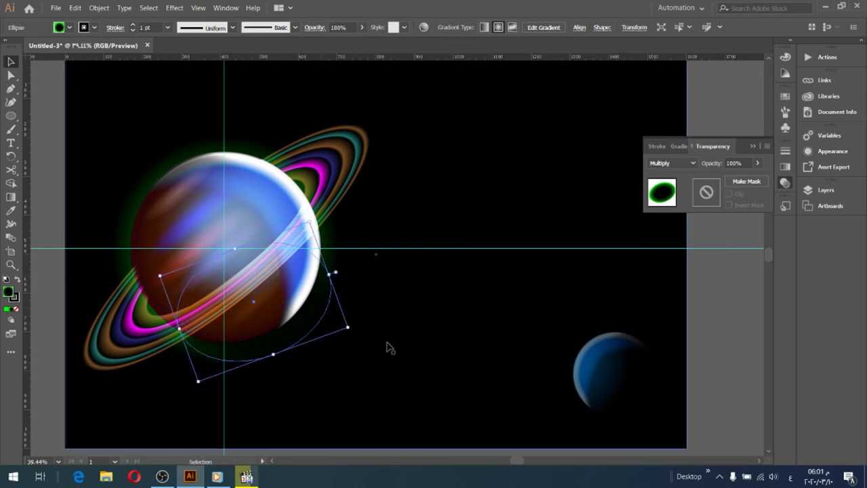
Change the shadow gradient's outer stop from green to a brown swatch
left_click(678, 145)
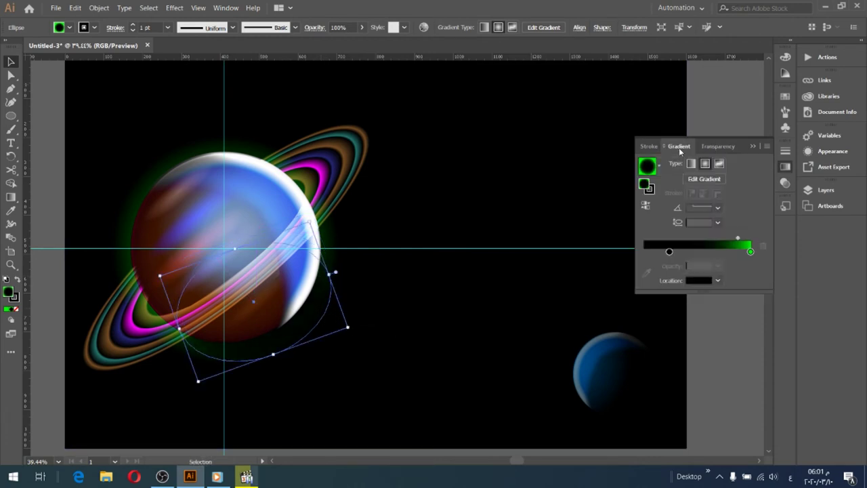
left_click(750, 252)
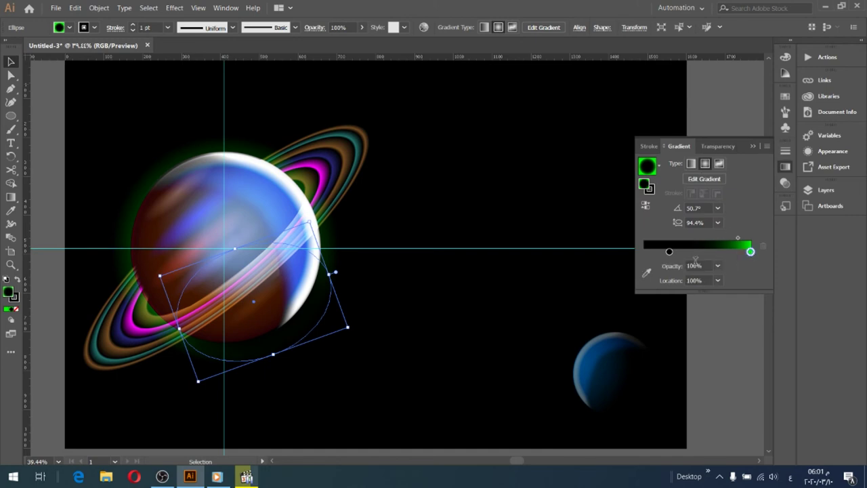
left_click(646, 272)
left_click(70, 27)
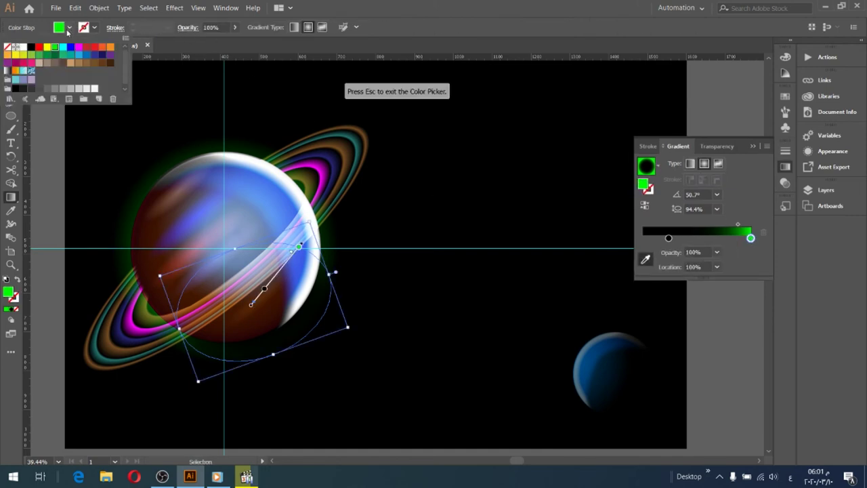
left_click(94, 63)
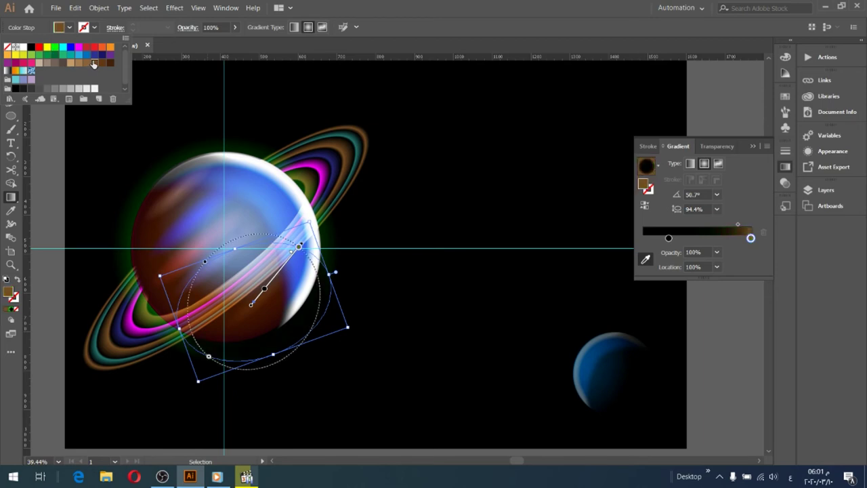
key("Escape")
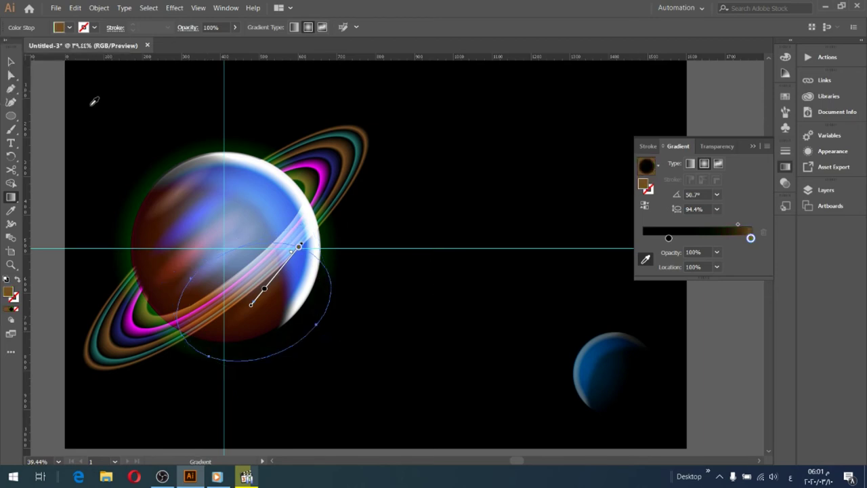
Select the background rectangle and set its gradient stop to 76.21%
left_click(10, 62)
left_click(80, 120)
mouse_move(726, 253)
left_mouse_down()
mouse_move(714, 252)
mouse_move(724, 252)
left_mouse_up()
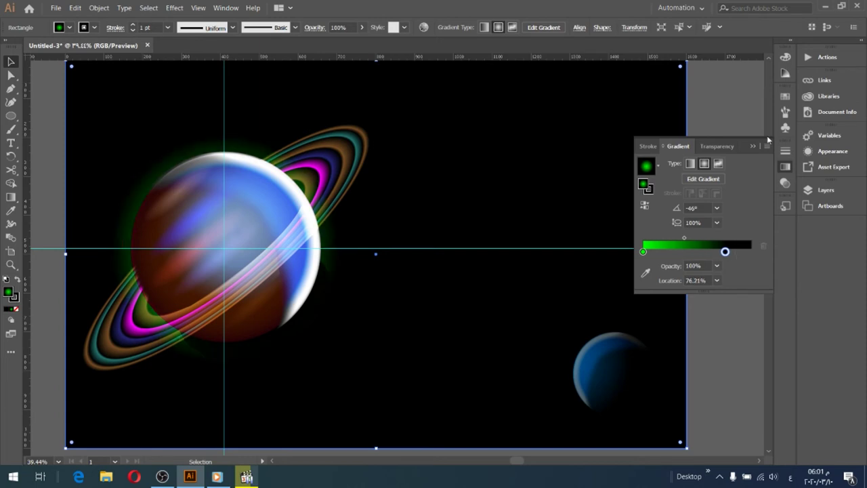
Scale, rotate and reshape the shadow ellipse, then shift it about 4 px down
left_click(329, 299)
mouse_move(331, 269)
left_mouse_down()
mouse_move(328, 212)
mouse_move(354, 261)
left_mouse_up()
left_click_drag(362, 296, 355, 245)
mouse_move(366, 299)
left_mouse_down()
mouse_move(332, 291)
mouse_move(348, 296)
mouse_move(354, 248)
mouse_move(339, 211)
mouse_move(358, 248)
mouse_move(339, 208)
mouse_move(349, 196)
left_mouse_up()
left_click(433, 356)
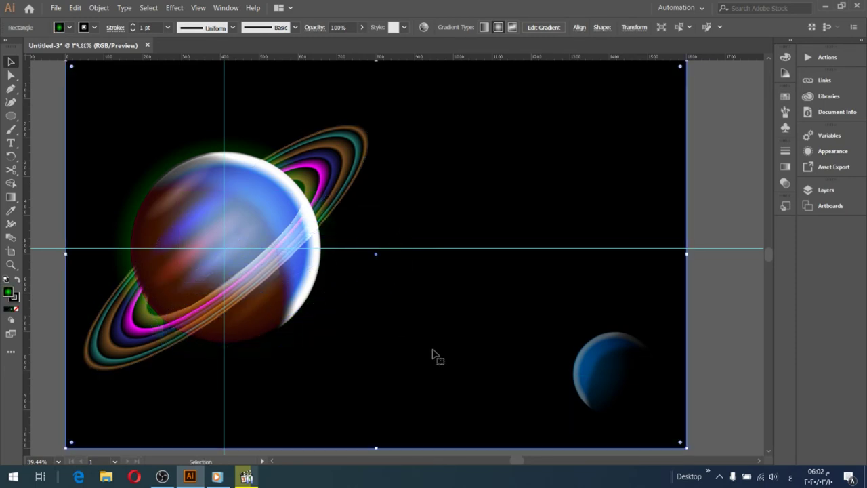
left_click(355, 254)
mouse_move(364, 241)
left_mouse_down()
mouse_move(348, 251)
mouse_move(354, 248)
left_mouse_up()
left_click(392, 281)
left_click_drag(339, 291, 315, 309)
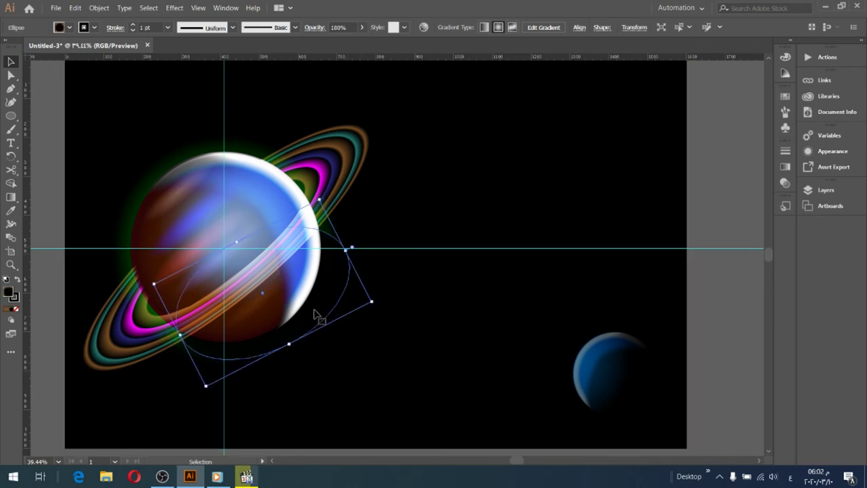
left_click_drag(313, 313, 316, 315)
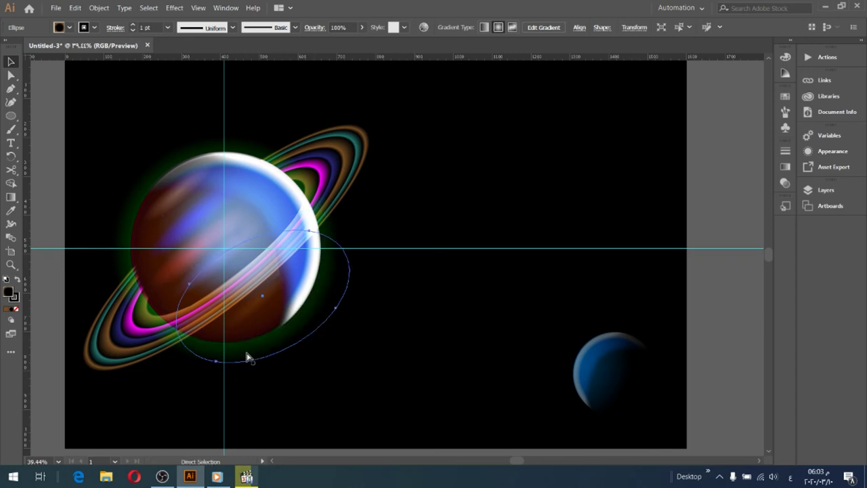
Bring the shadow ellipse one step forward, move it up-left and enlarge it from the bottom-left
right_click(341, 77)
left_click(478, 241)
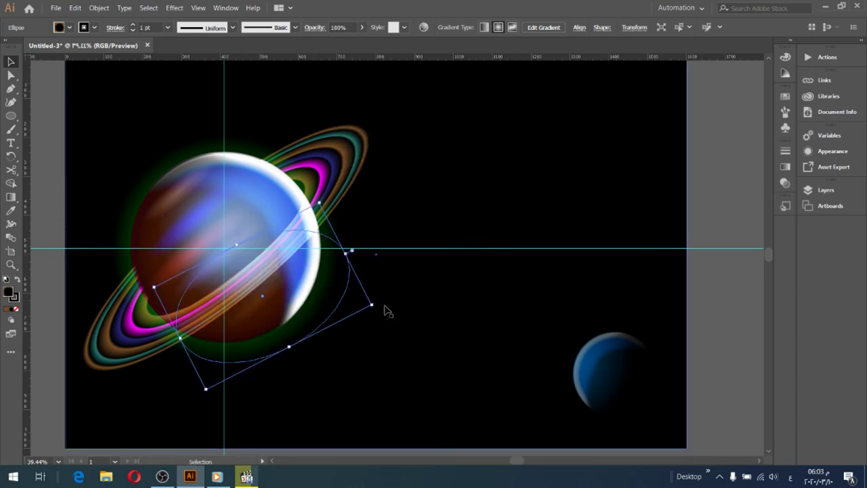
right_click(431, 320)
left_click(485, 239)
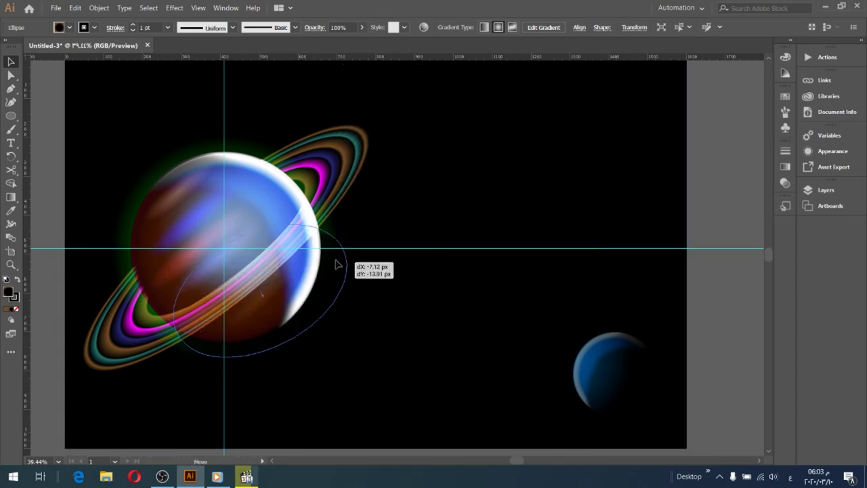
left_click_drag(343, 268, 337, 252)
left_click_drag(198, 374, 188, 392)
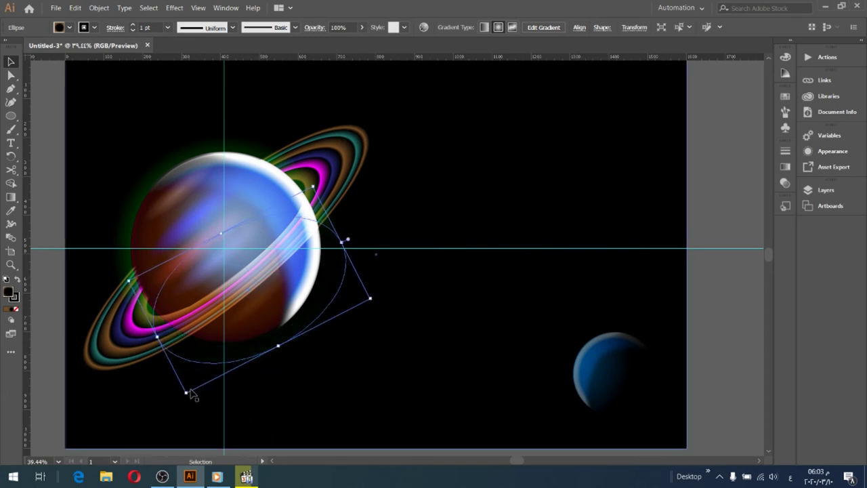
left_click_drag(343, 242, 350, 238)
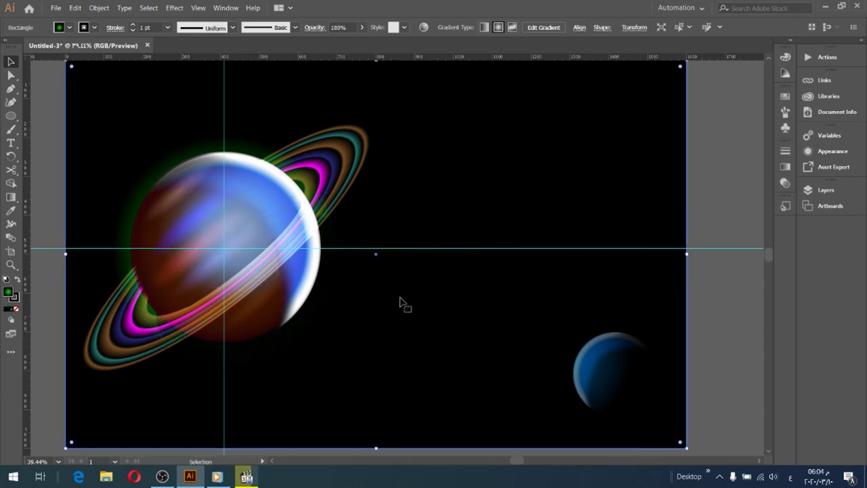
Lower the shadow ellipse's opacity to 66%
left_click(785, 183)
left_click(757, 163)
left_click_drag(757, 176, 741, 176)
key("Return")
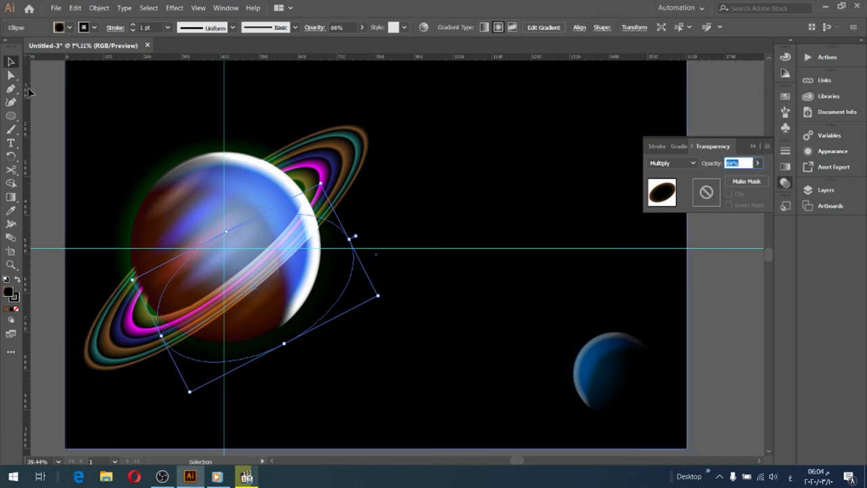
Resize the shading ellipse to about 569 by 324 px and shift it slightly
left_click(422, 161)
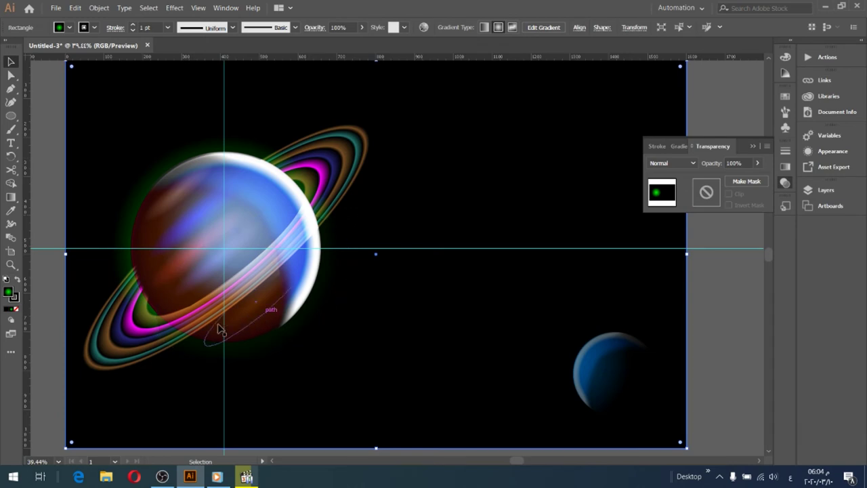
left_click(181, 357)
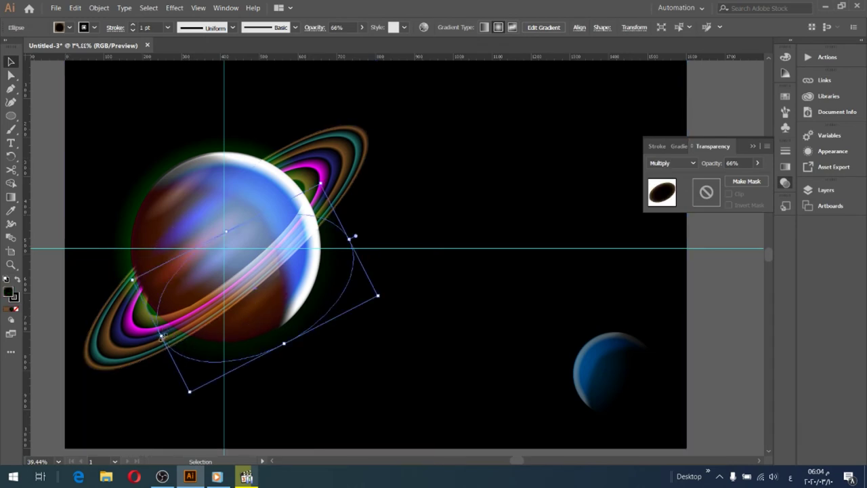
left_click_drag(162, 336, 157, 337)
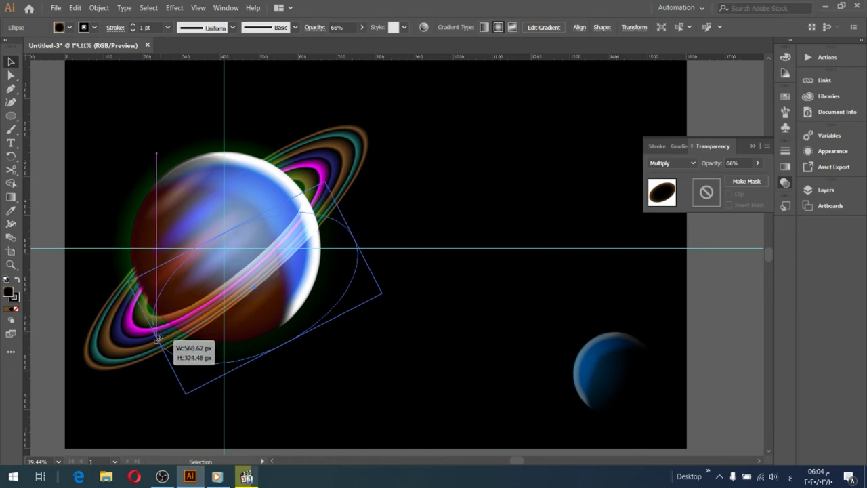
left_click_drag(158, 337, 158, 337)
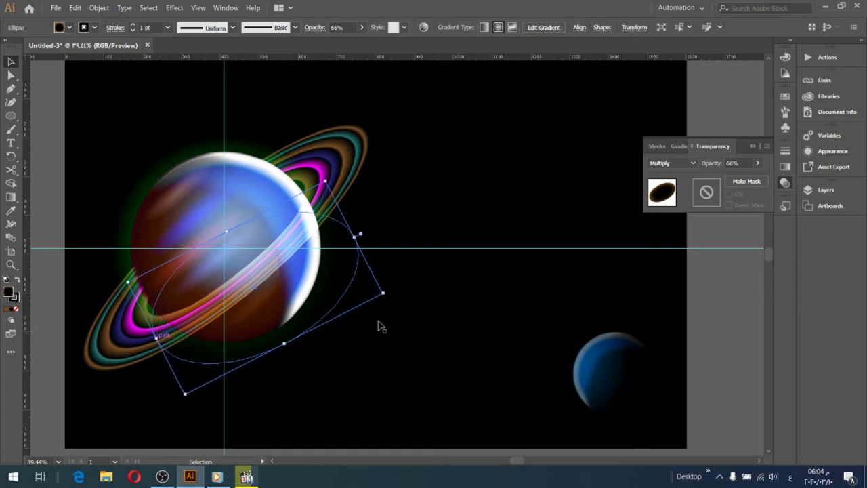
left_click(437, 314)
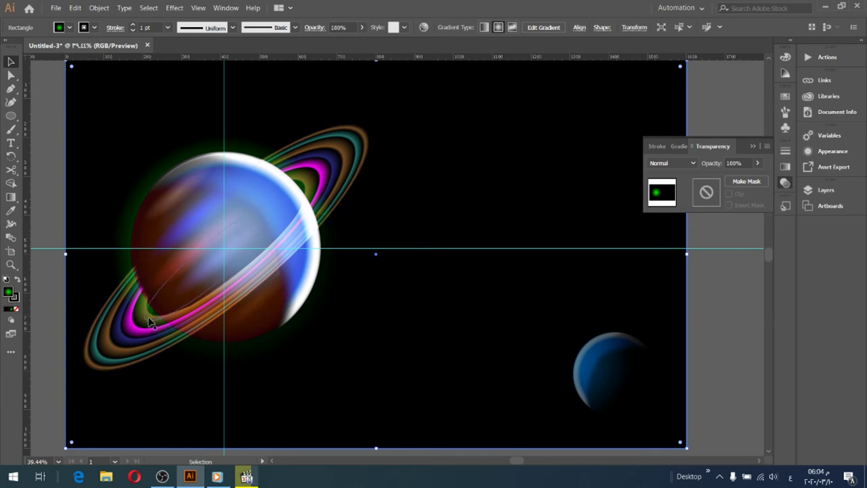
left_click(245, 355)
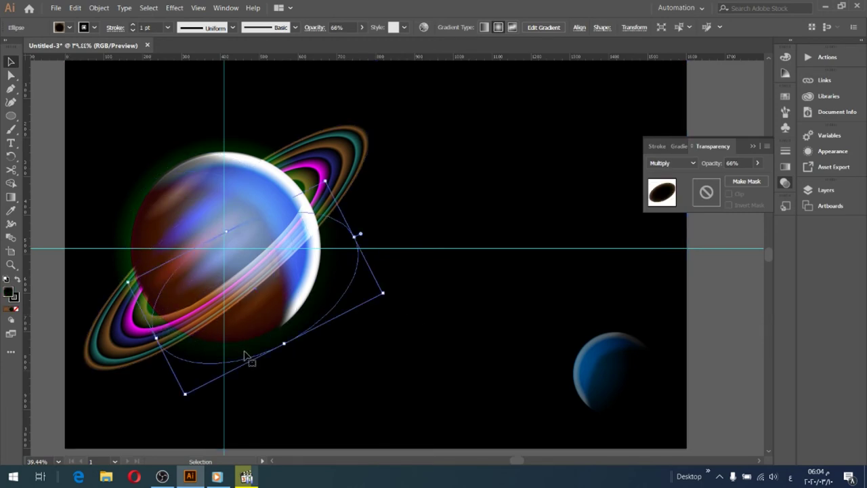
left_click_drag(225, 235, 228, 241)
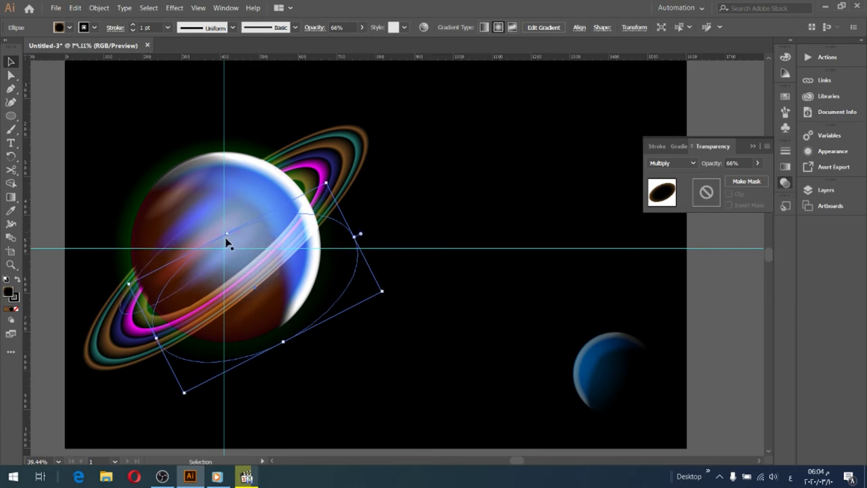
left_click(552, 325)
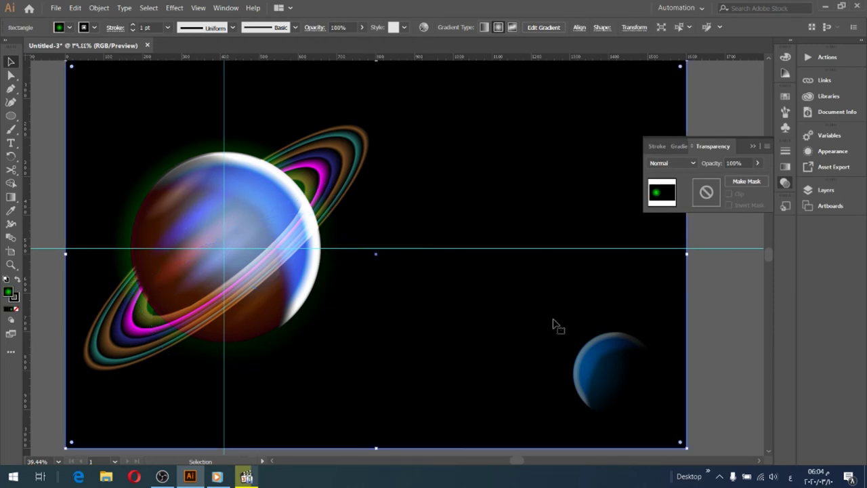
left_click(278, 342)
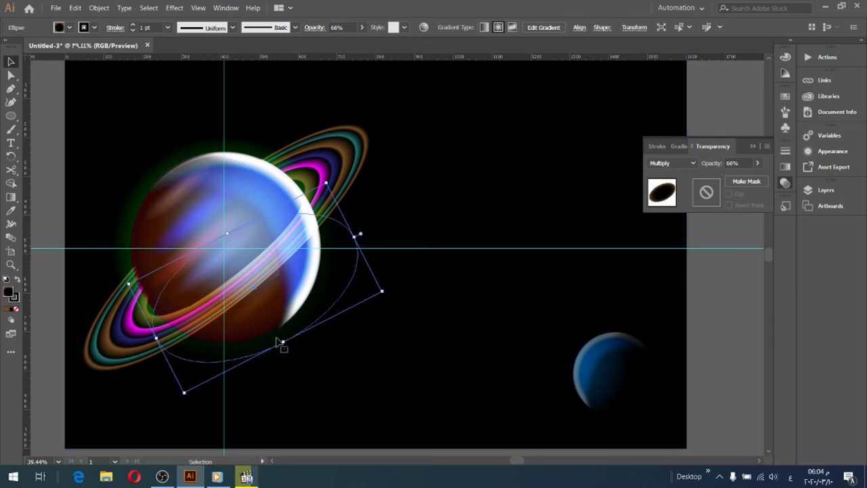
left_click_drag(464, 336, 464, 338)
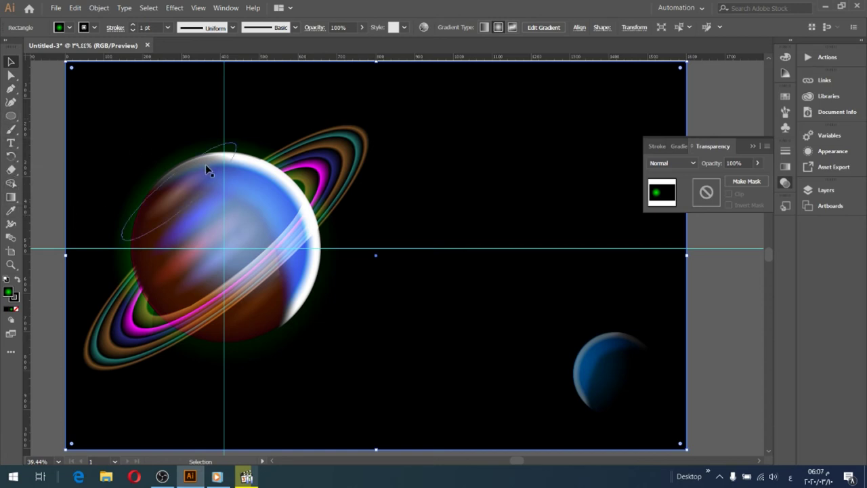
Set the Eraser size and erase the lower-left part of the selected shading ellipse
left_click(11, 169)
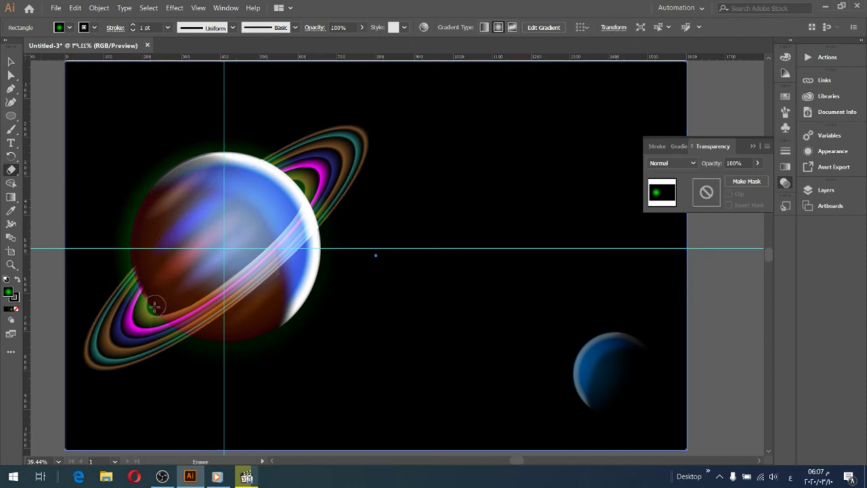
left_click(11, 62)
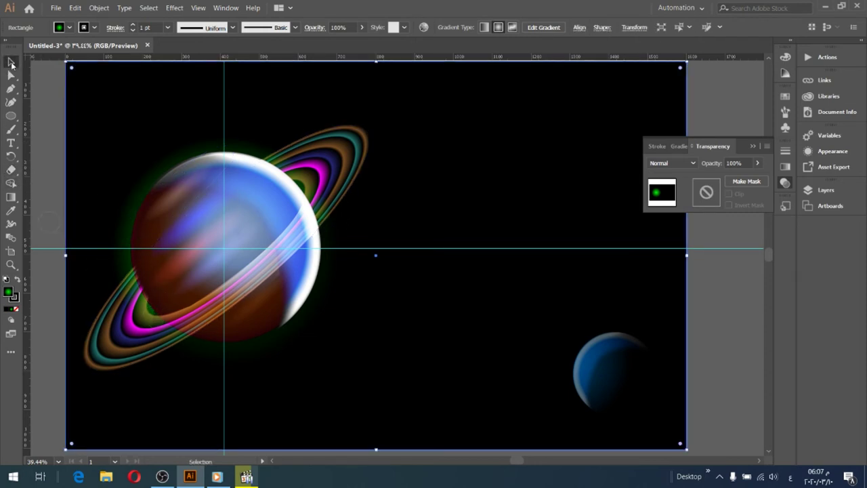
left_click(286, 348)
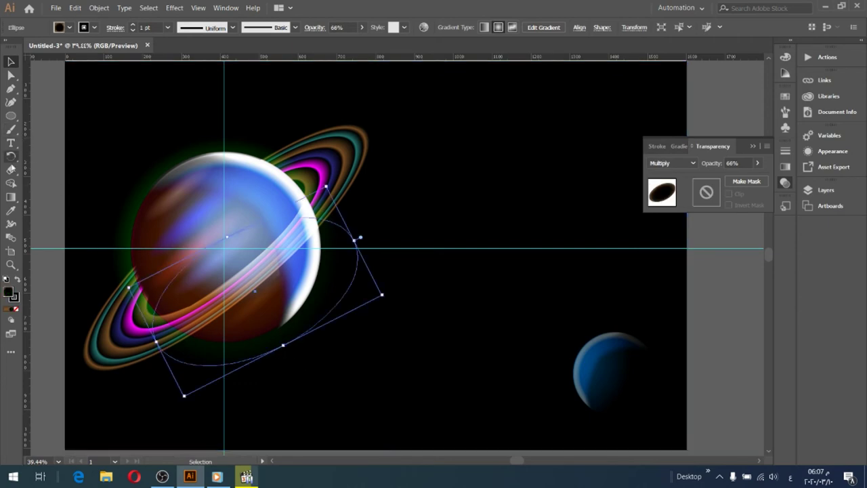
left_click(12, 170)
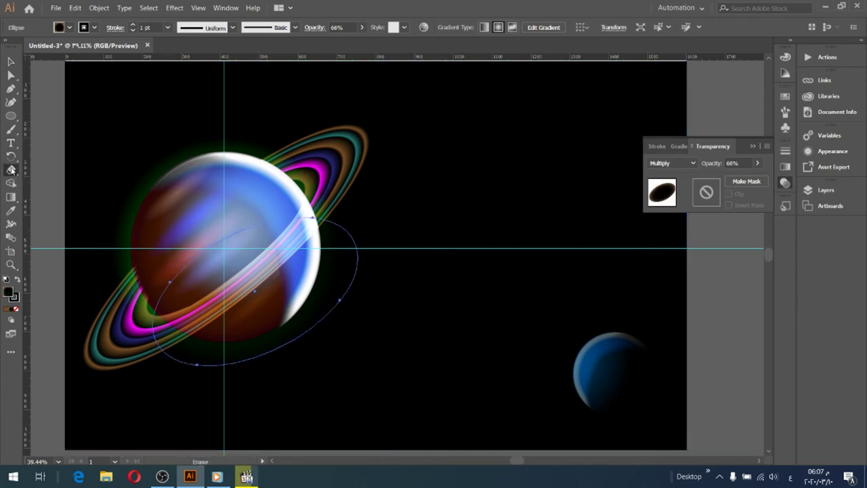
double_click(12, 170)
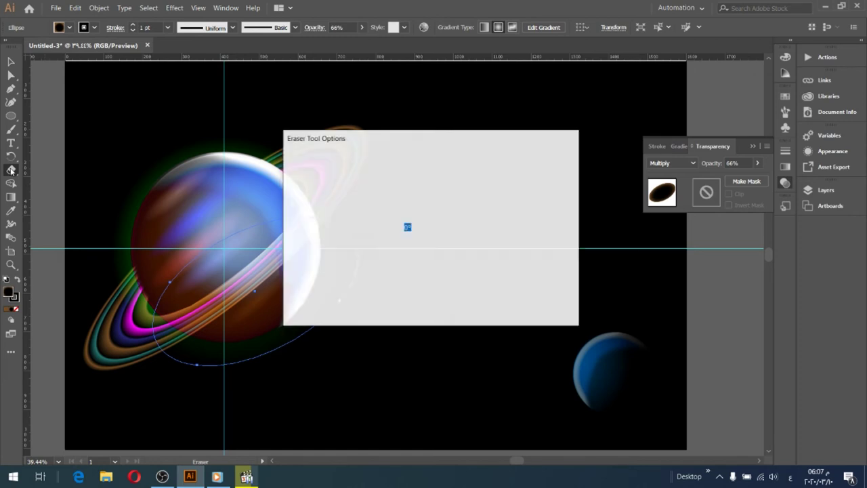
left_click(468, 302)
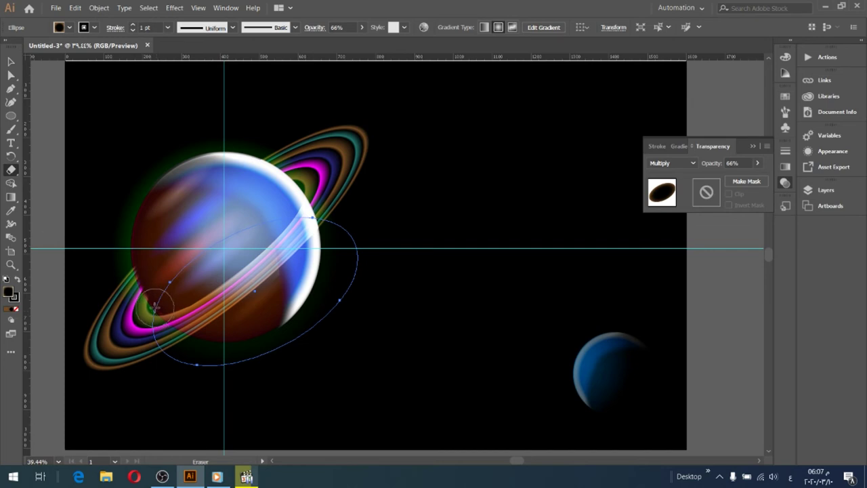
left_click_drag(156, 306, 164, 291)
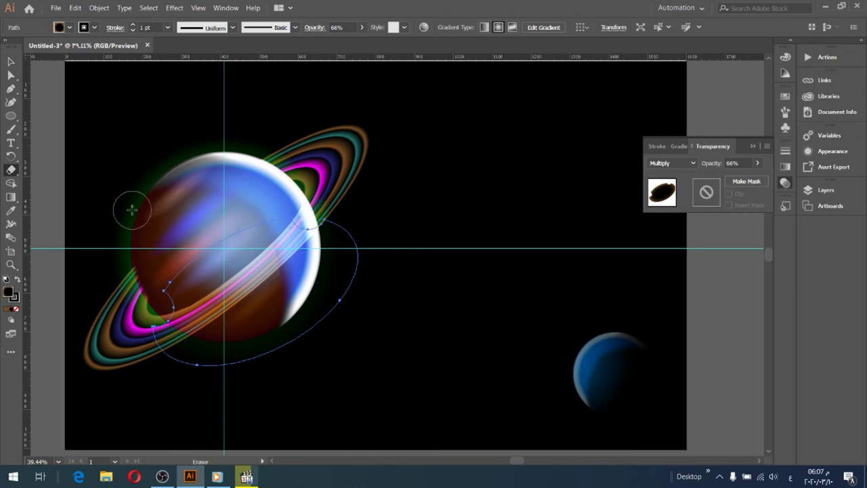
Reselect the cut shading path and begin resizing it
left_click(11, 63)
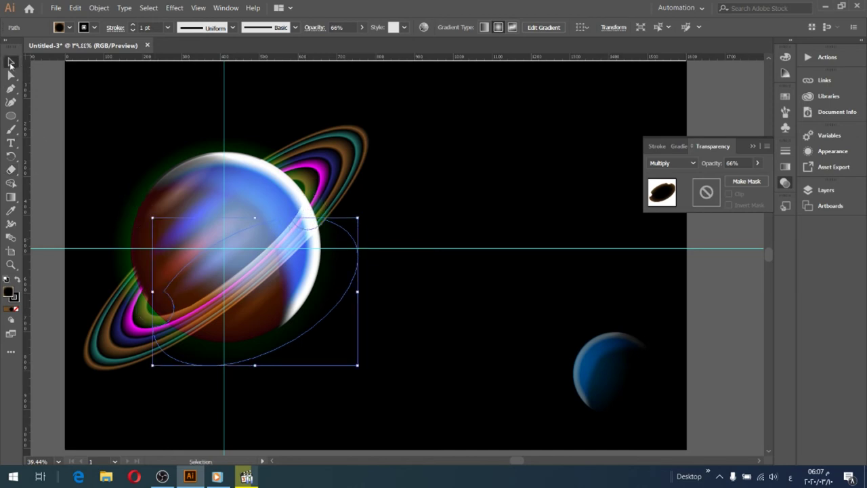
left_click(100, 121)
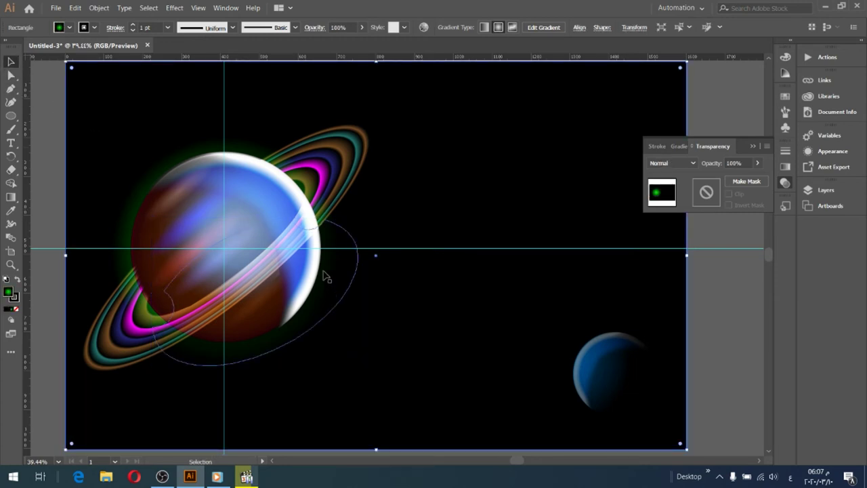
left_click(340, 229)
left_click_drag(357, 218, 362, 214)
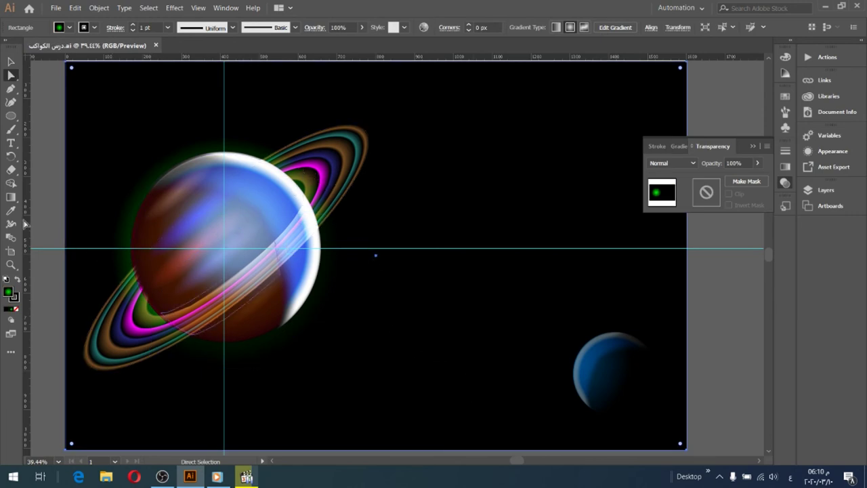
Draw a small circle right of the ringed planet and give it a radial gradient fill
left_click(10, 115)
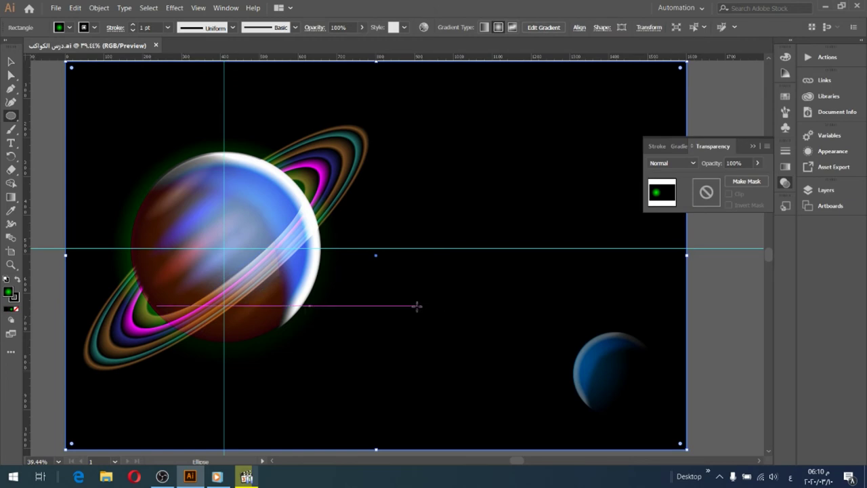
left_click_drag(416, 304, 432, 344)
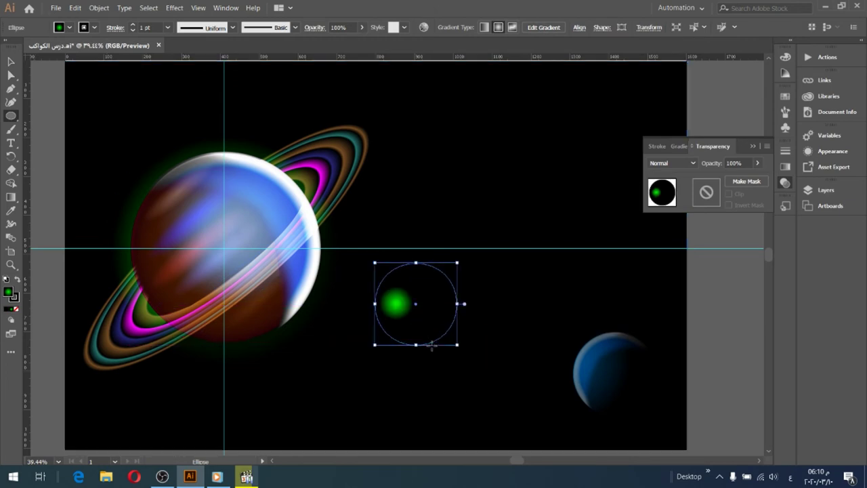
left_click(672, 147)
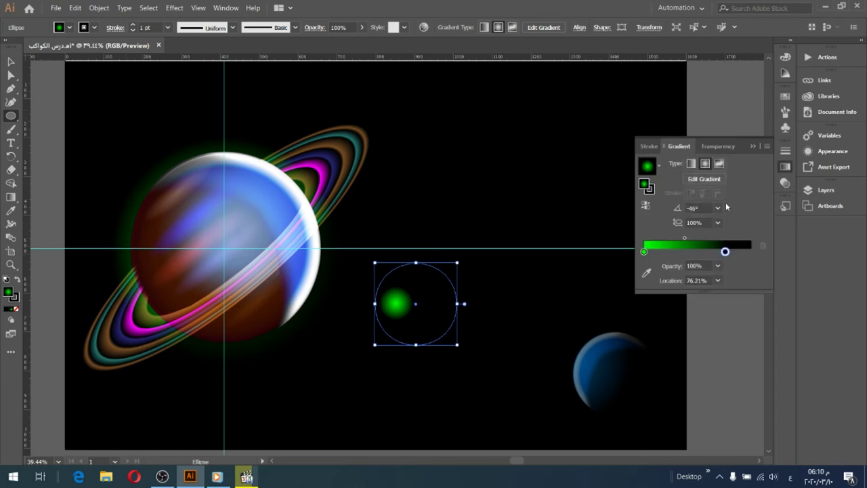
left_click(704, 164)
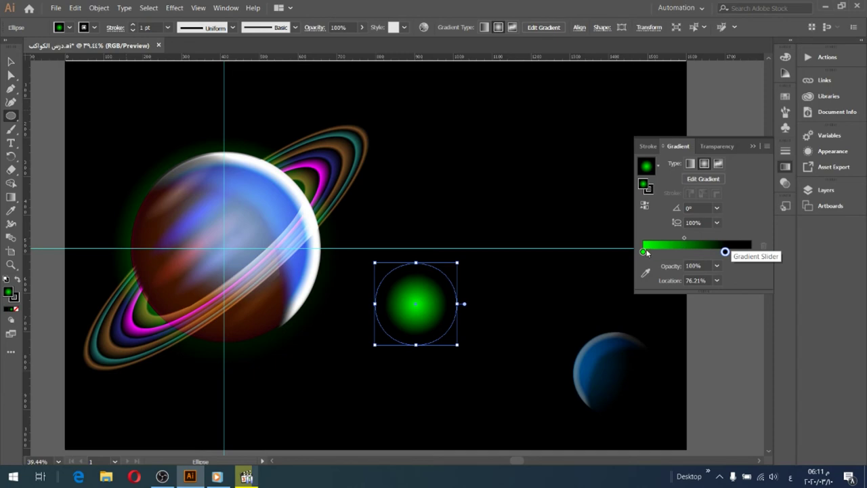
Rearrange the gradient stops and make the middle stop, at about 48%, yellow
left_click_drag(646, 253, 750, 252)
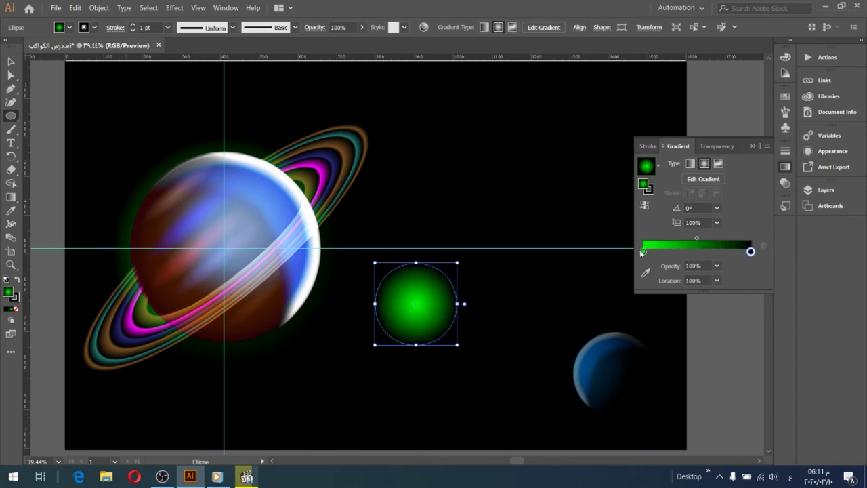
left_click_drag(642, 251, 695, 252)
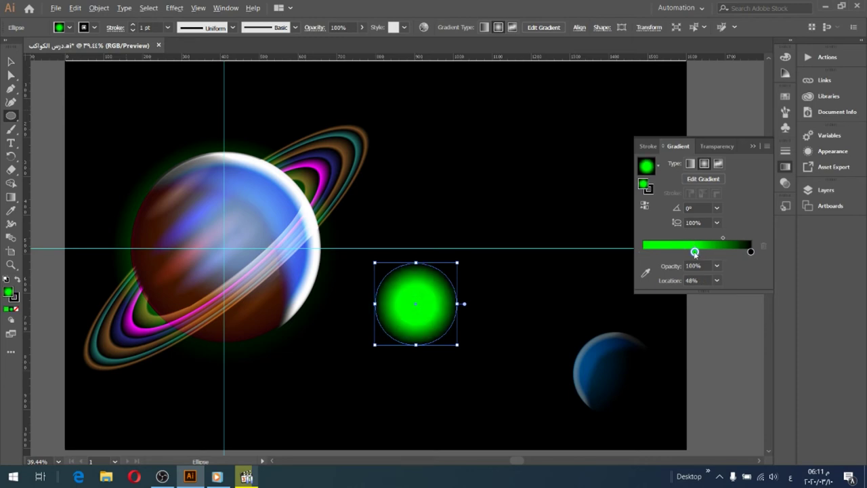
left_click_drag(694, 253, 643, 252)
left_click(694, 252)
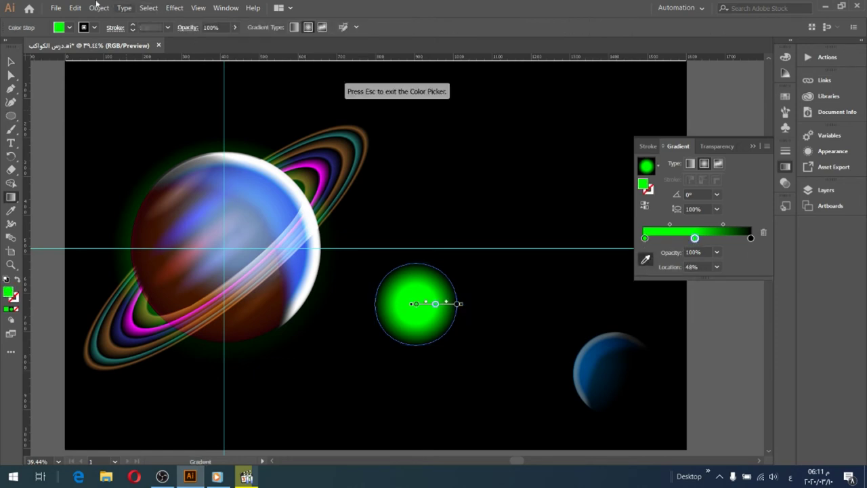
left_click(69, 28)
left_click(46, 47)
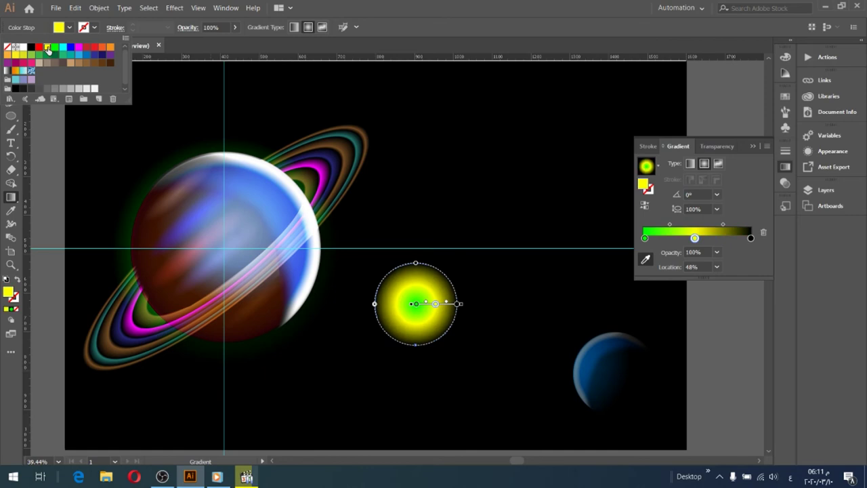
left_click(644, 241)
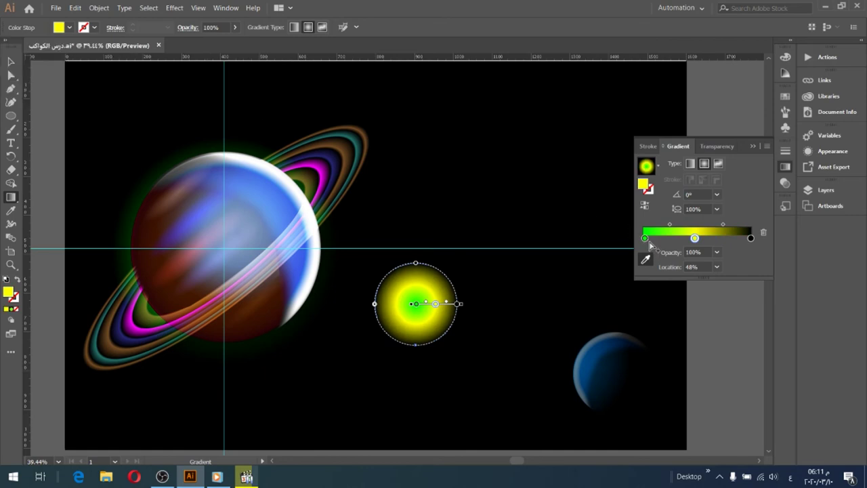
Delete the left green stop and make the centre gradient stop white
left_click(646, 238)
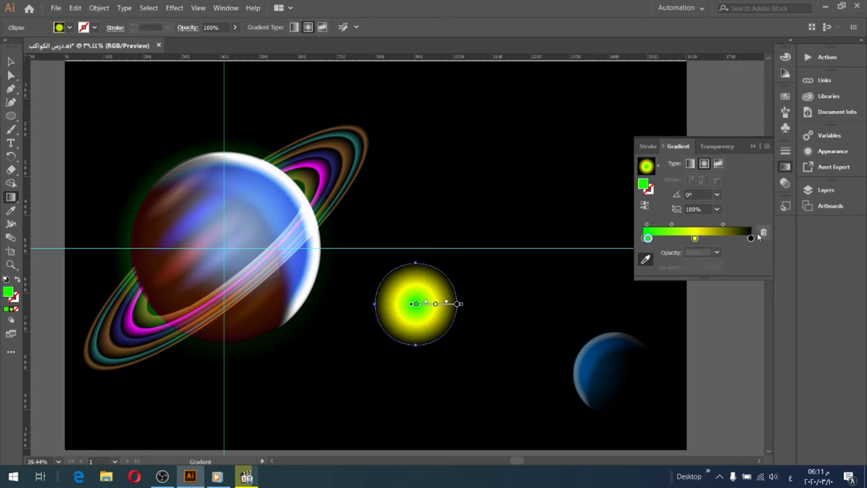
left_click(762, 233)
left_click(644, 239)
left_click(645, 259)
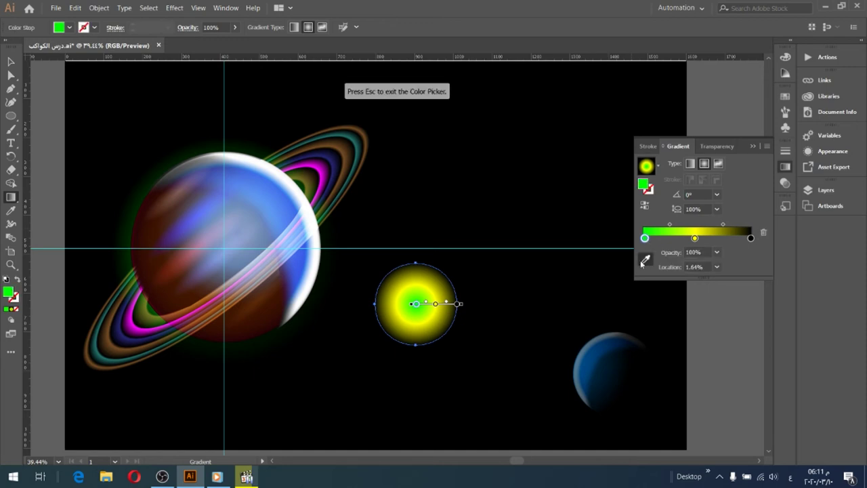
left_click(69, 27)
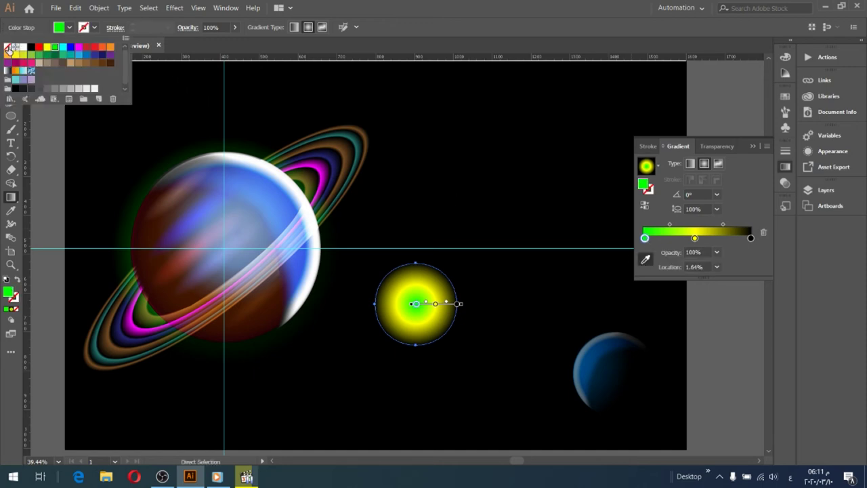
left_click(15, 47)
left_click(678, 249)
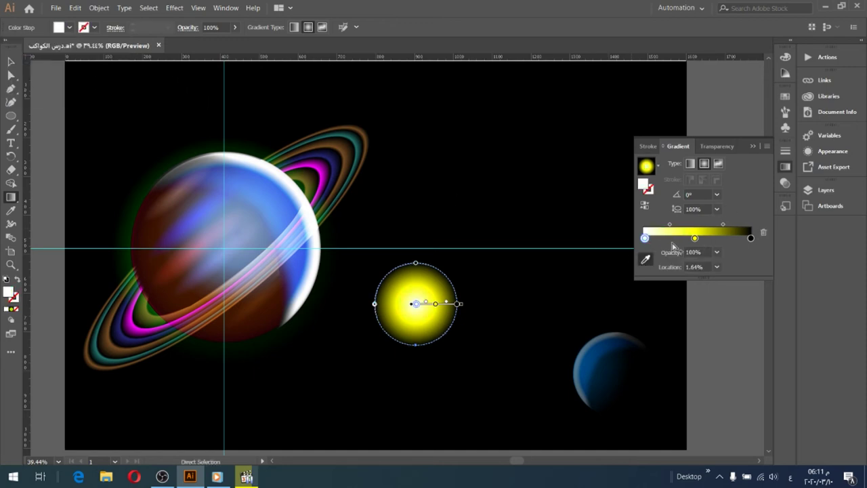
Drag the midpoints to tighten the yellow area, add a dark outer stop, and reapply white to the centre stop
left_click_drag(669, 225, 660, 225)
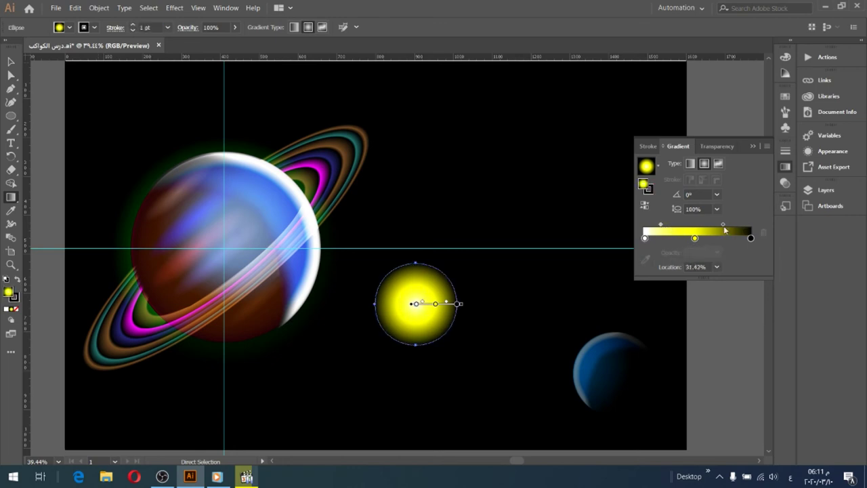
left_click_drag(723, 225, 713, 226)
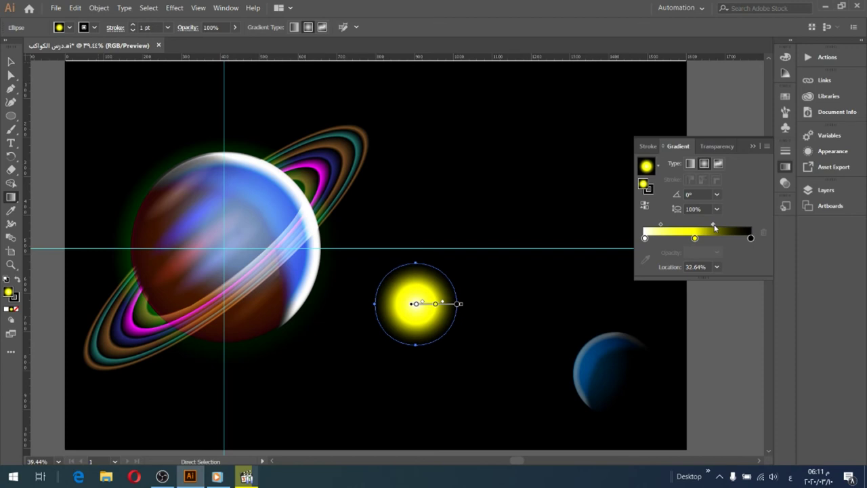
left_click(645, 238)
left_click(694, 238)
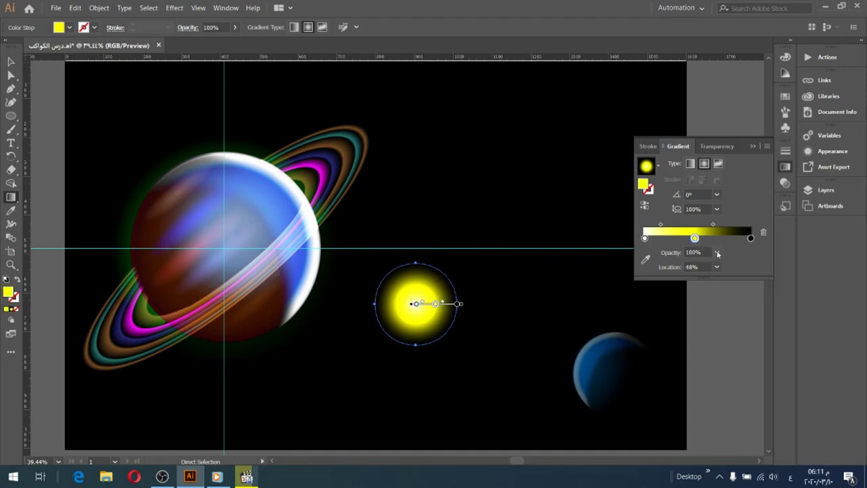
left_click(735, 239)
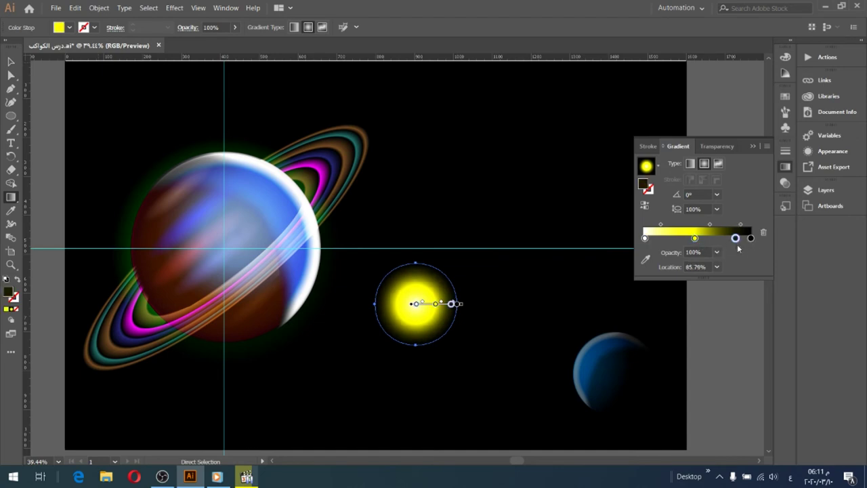
left_click(645, 237)
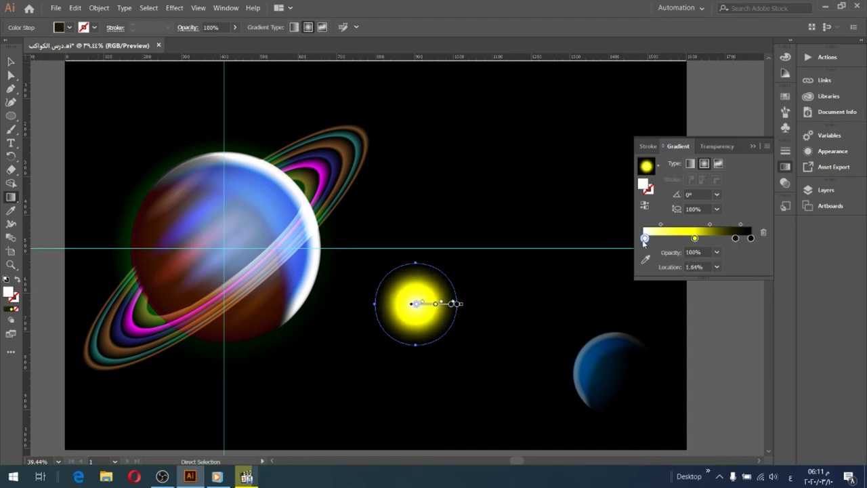
left_click(69, 27)
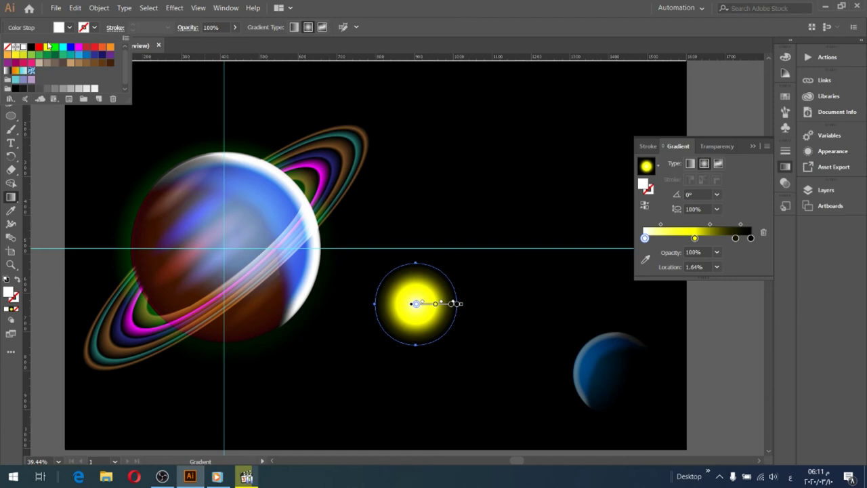
left_click(95, 89)
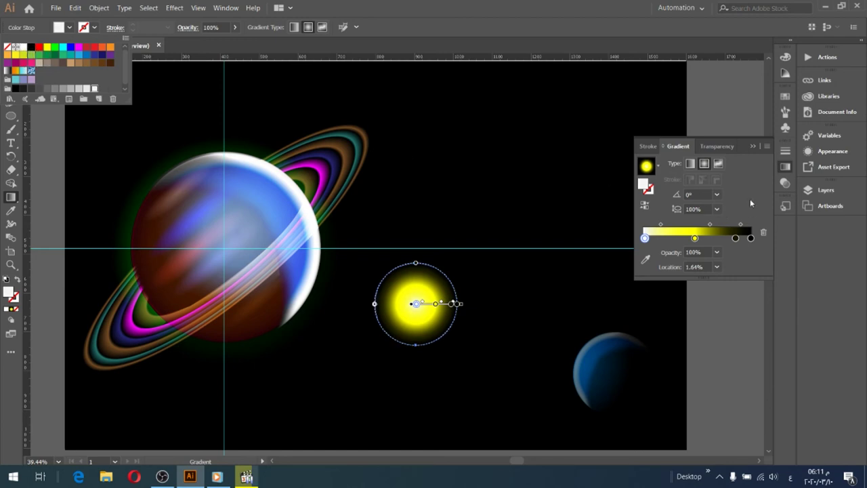
left_click(749, 203)
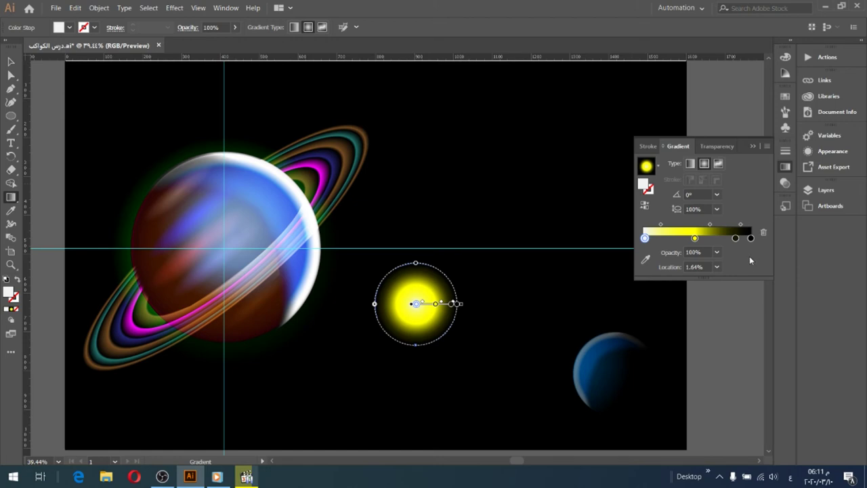
Remove the extra dark stop, leaving a white-yellow-black three-stop gradient
left_click(651, 146)
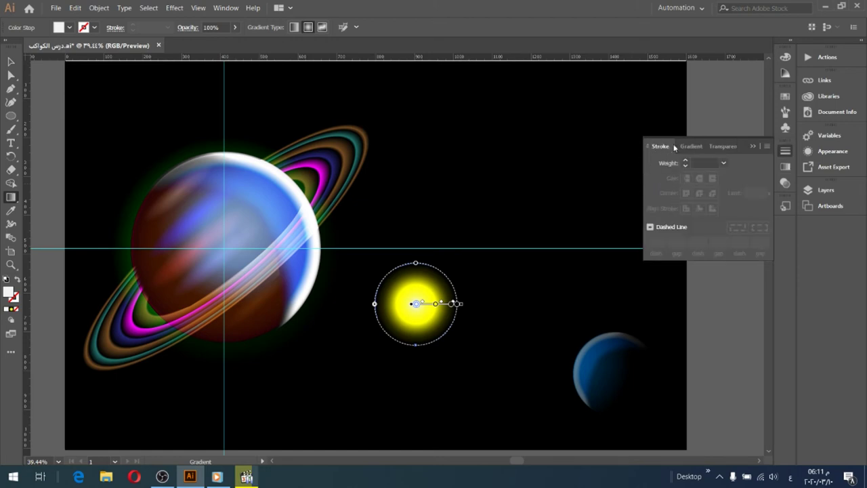
left_click(678, 146)
left_click(750, 146)
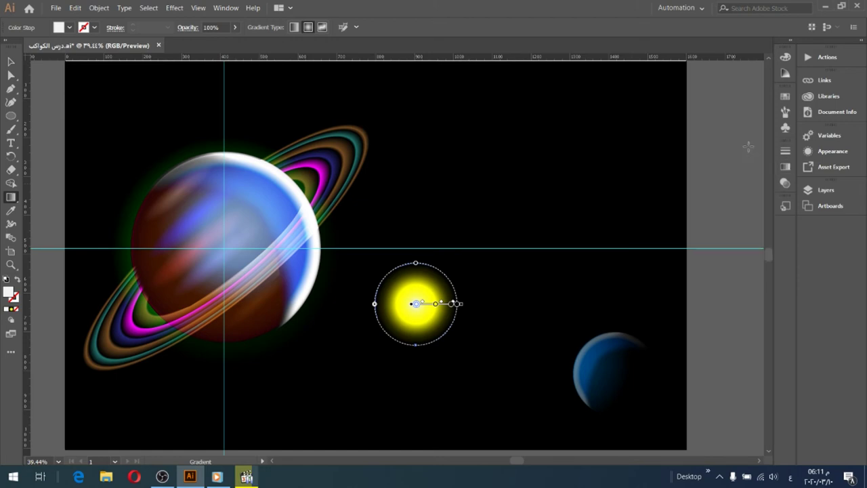
left_click(785, 167)
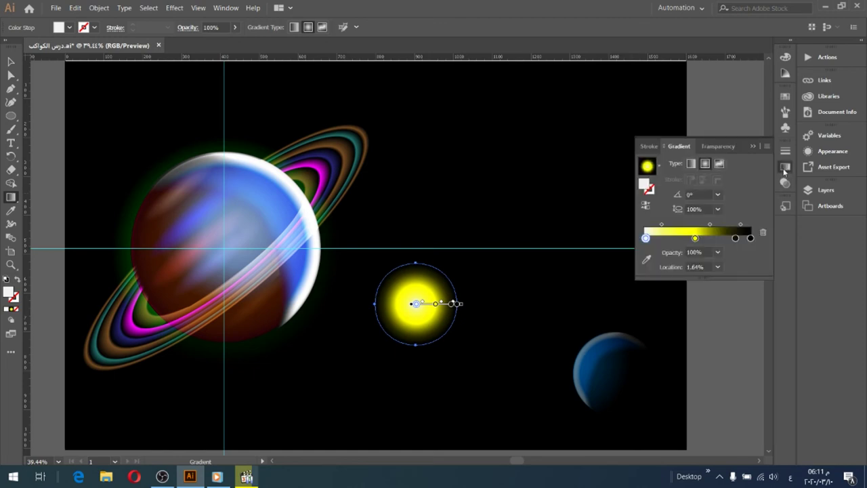
left_click(735, 238)
left_click(762, 233)
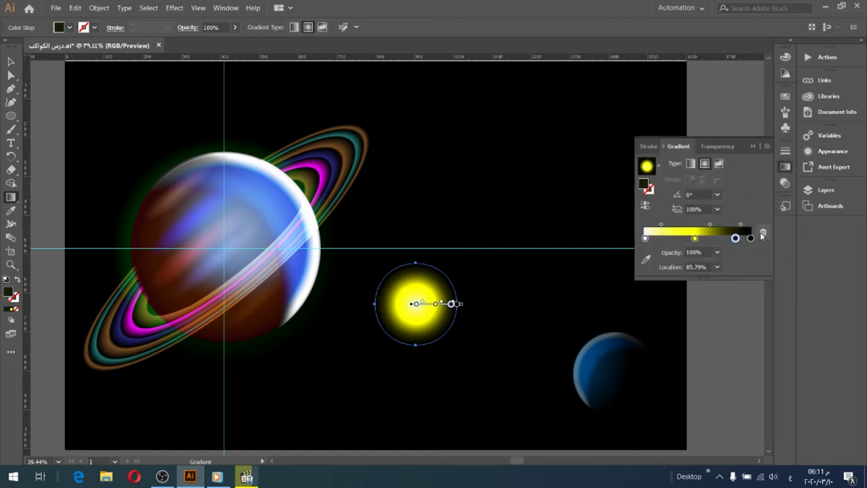
left_click(751, 146)
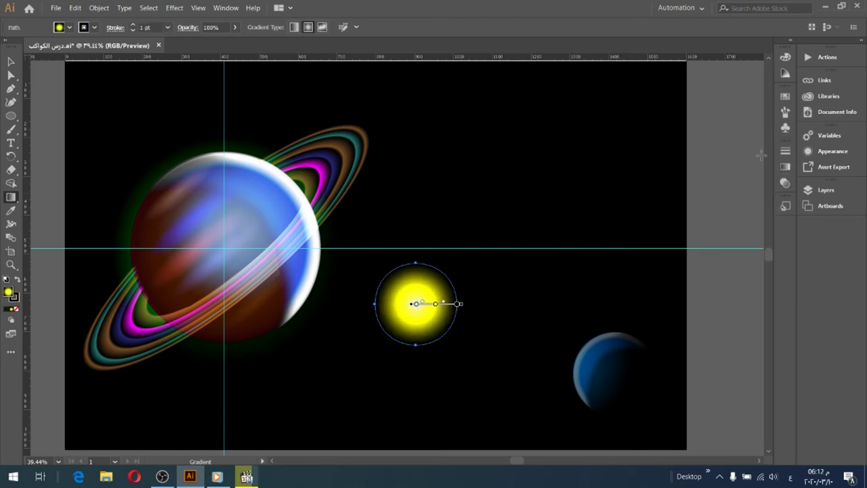
left_click(783, 168)
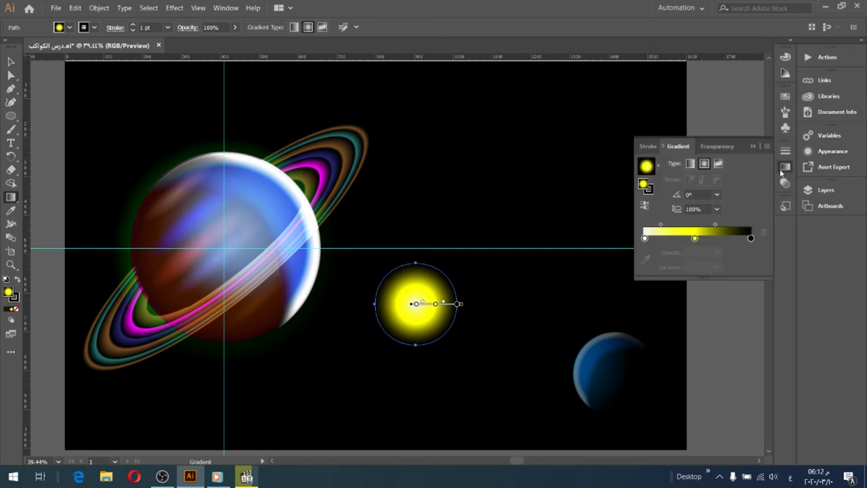
left_click(645, 145)
Move the sun circle onto Saturn's upper-right side
left_click(715, 146)
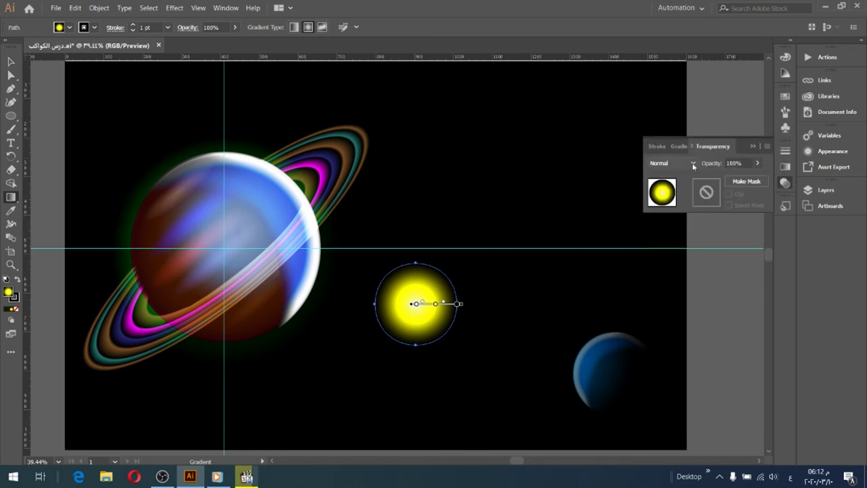
left_click(692, 164)
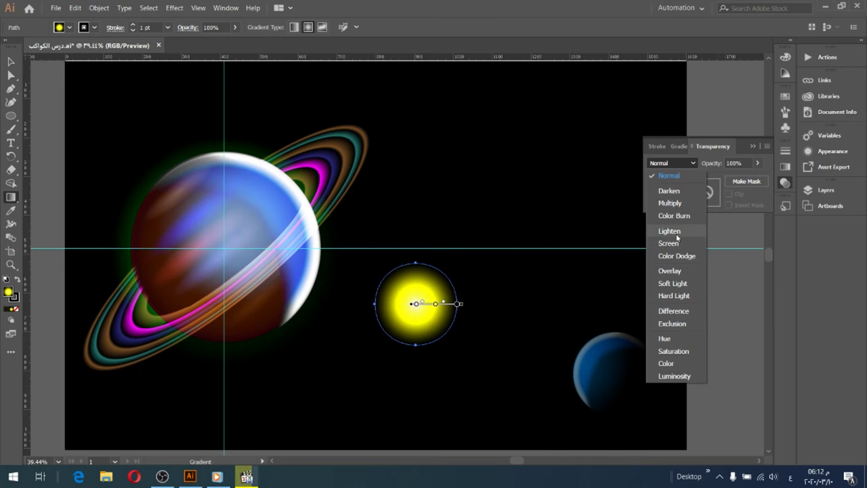
key("Escape")
key("v")
left_click_drag(425, 319, 284, 206)
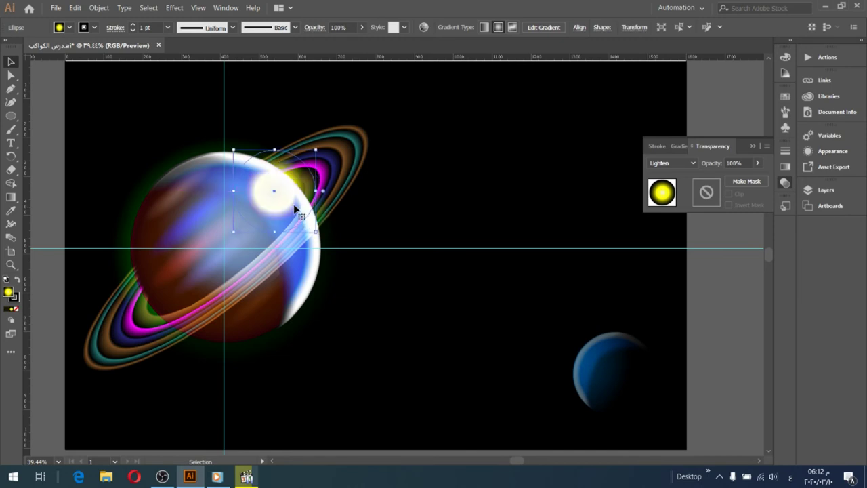
left_click_drag(295, 210, 301, 201)
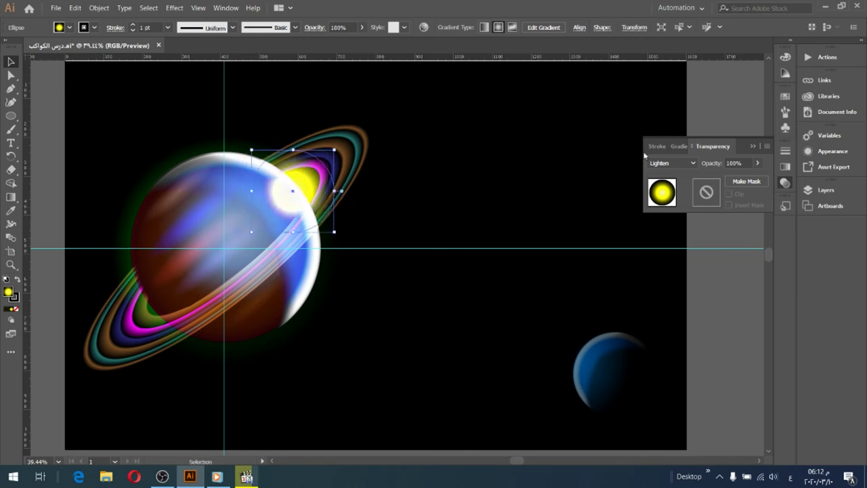
Blend the glow in Screen mode at 82% opacity and nudge it up slightly
left_click(757, 164)
mouse_move(754, 178)
left_mouse_down()
mouse_move(739, 180)
mouse_move(748, 181)
left_mouse_up()
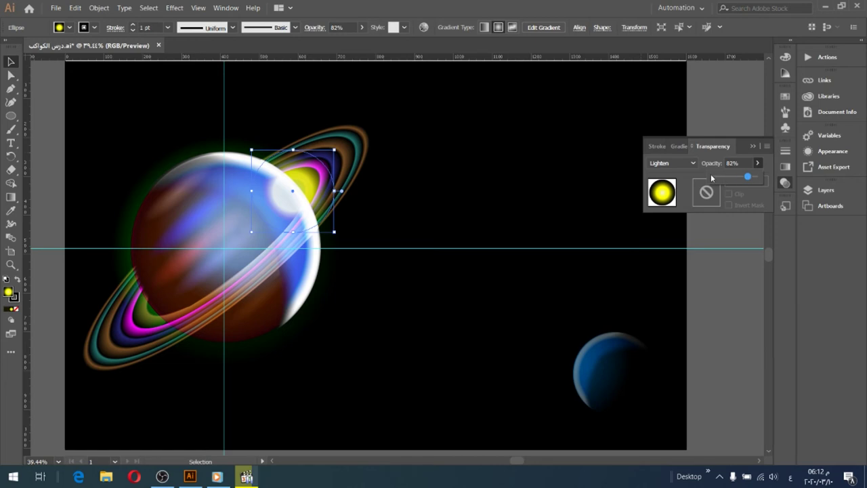
left_click(690, 165)
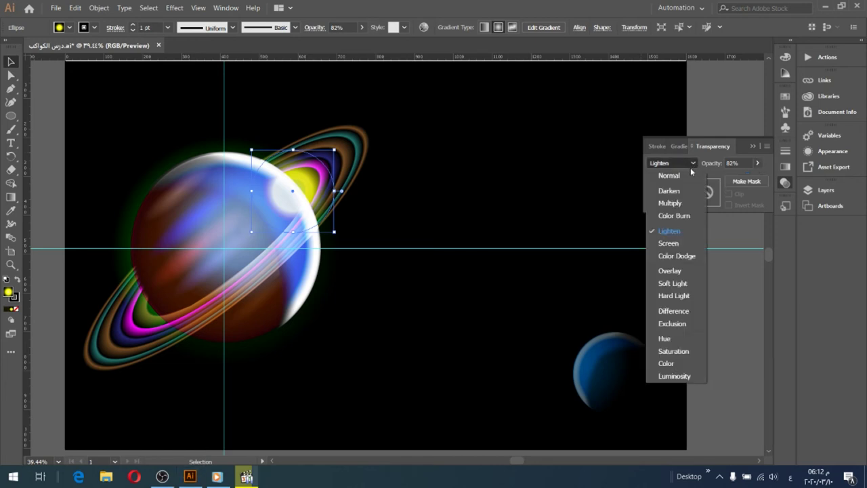
left_click(680, 244)
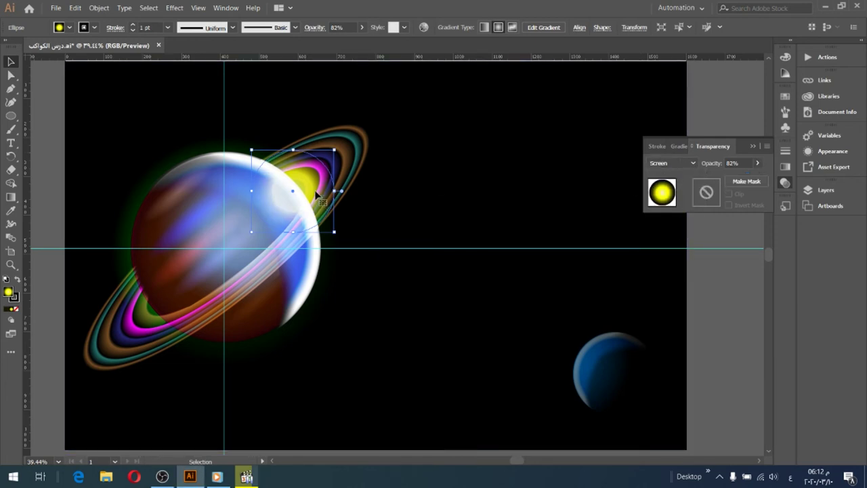
mouse_move(334, 192)
left_mouse_down()
mouse_move(334, 182)
mouse_move(295, 186)
mouse_move(306, 186)
left_mouse_up()
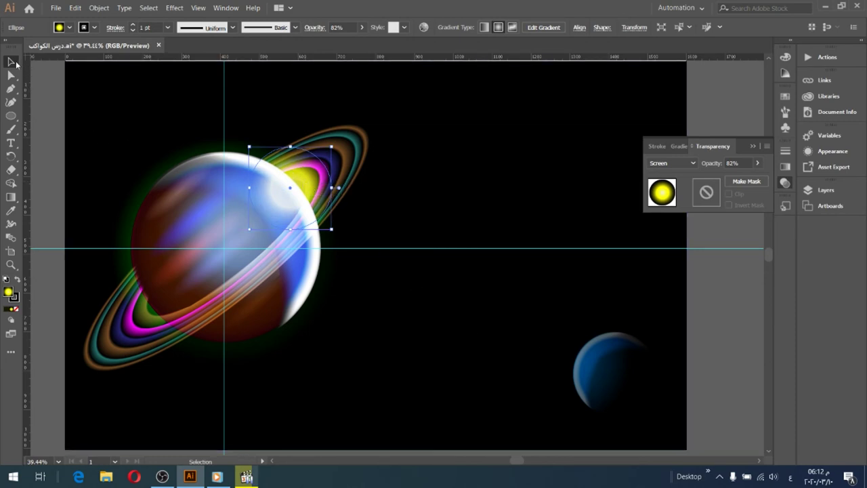
Settle the yellow glow's opacity at 96% and return to the Gradient settings
left_click(758, 164)
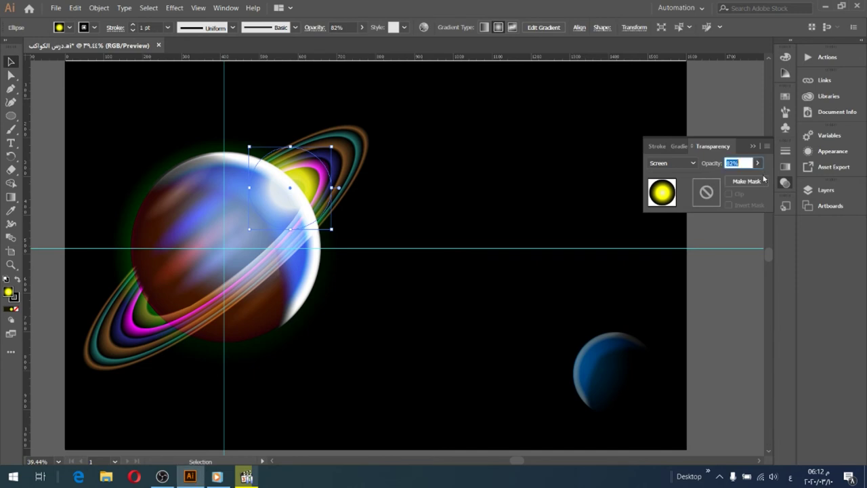
left_click(758, 163)
left_click_drag(744, 177, 755, 177)
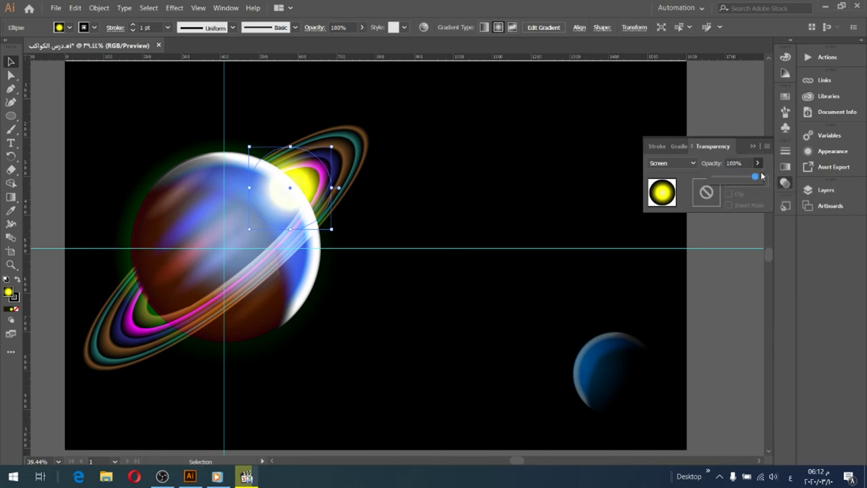
left_click_drag(755, 178, 751, 180)
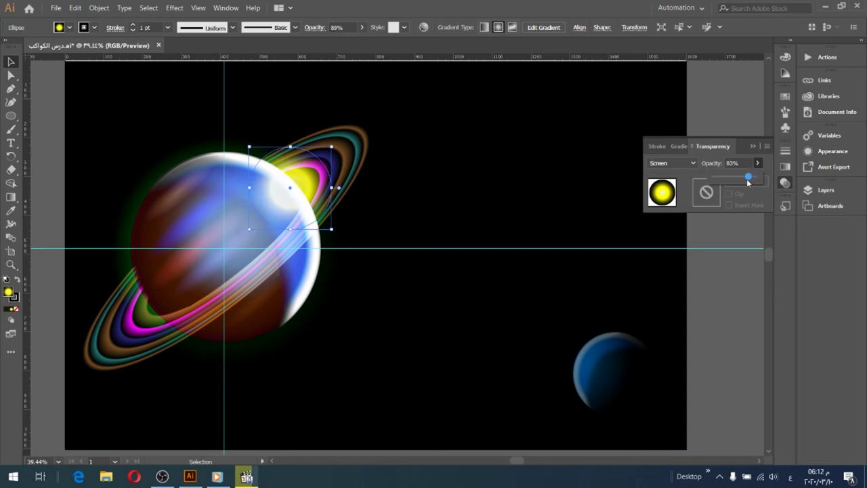
left_click_drag(746, 181, 745, 181)
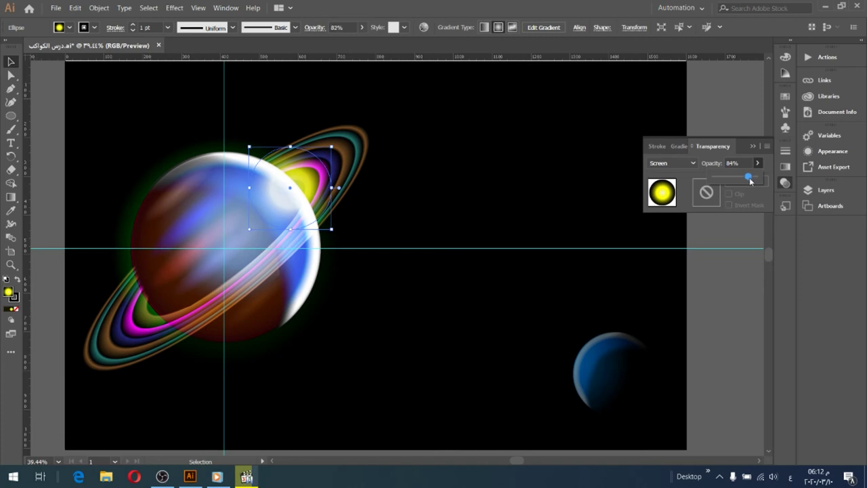
left_click_drag(754, 182, 756, 181)
left_click(749, 275)
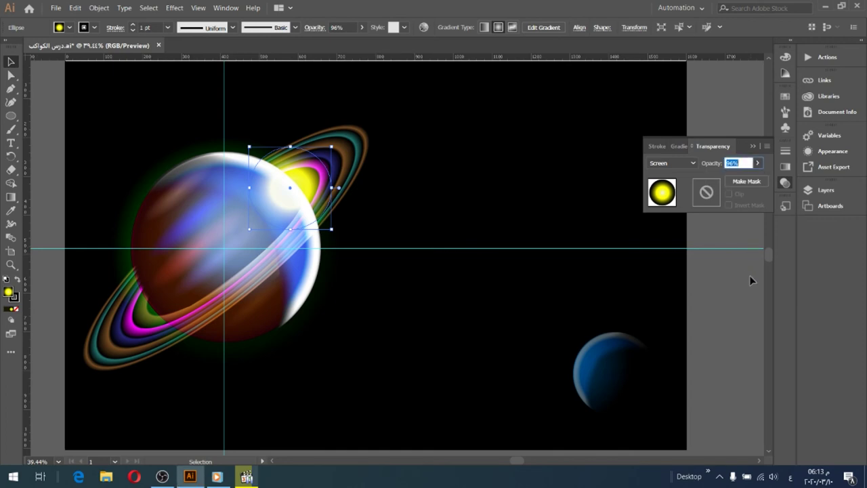
left_click(679, 147)
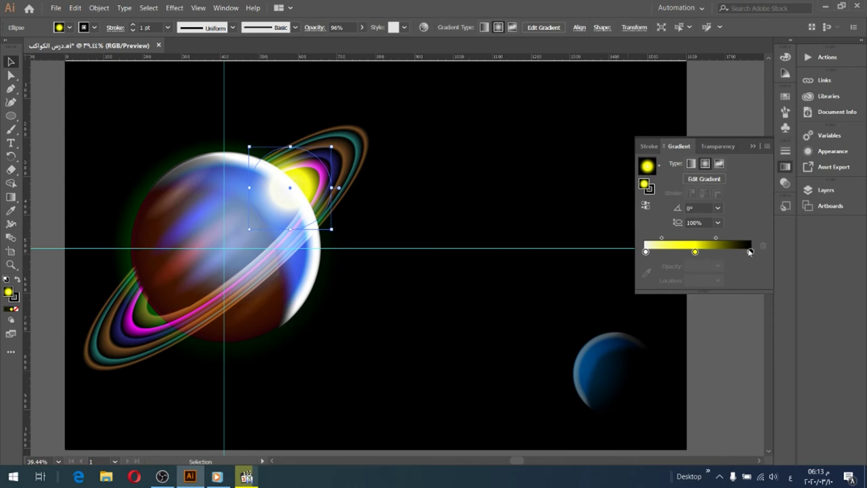
Add a gradient stop between the yellow and black stops and colour it brown
left_click(750, 252)
left_click(720, 252)
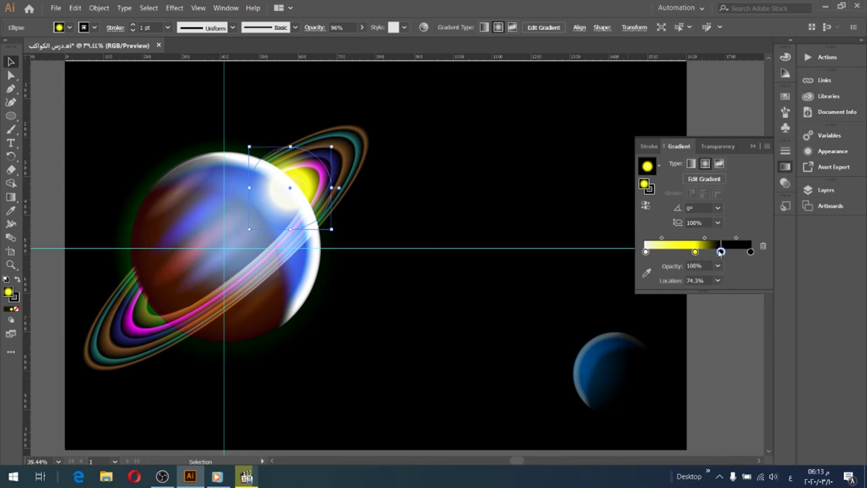
mouse_move(695, 252)
left_mouse_down()
mouse_move(677, 252)
mouse_move(713, 252)
left_mouse_up()
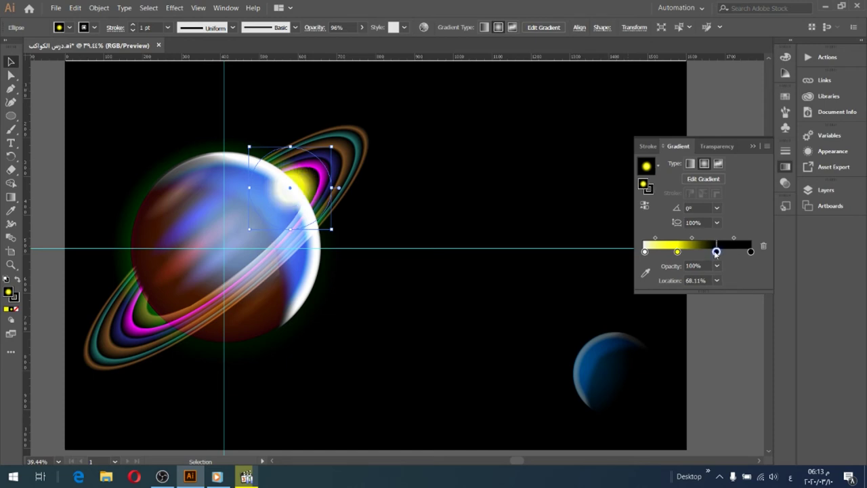
left_click(646, 272)
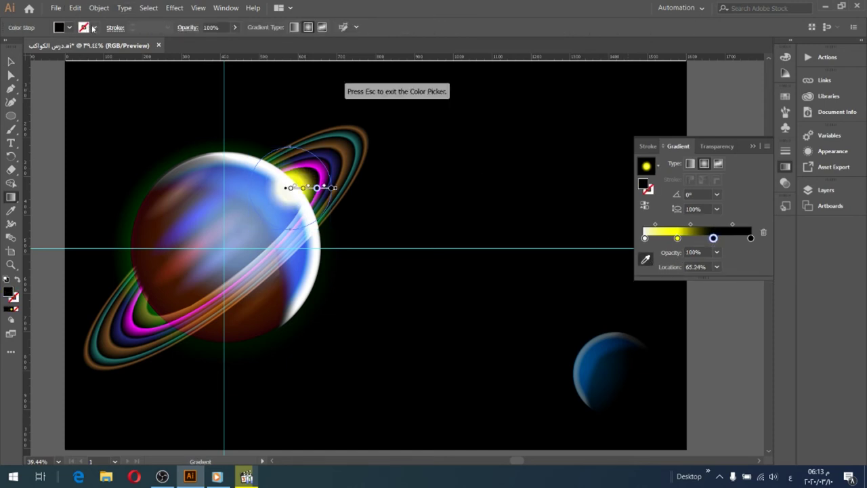
left_click(69, 27)
left_click(101, 63)
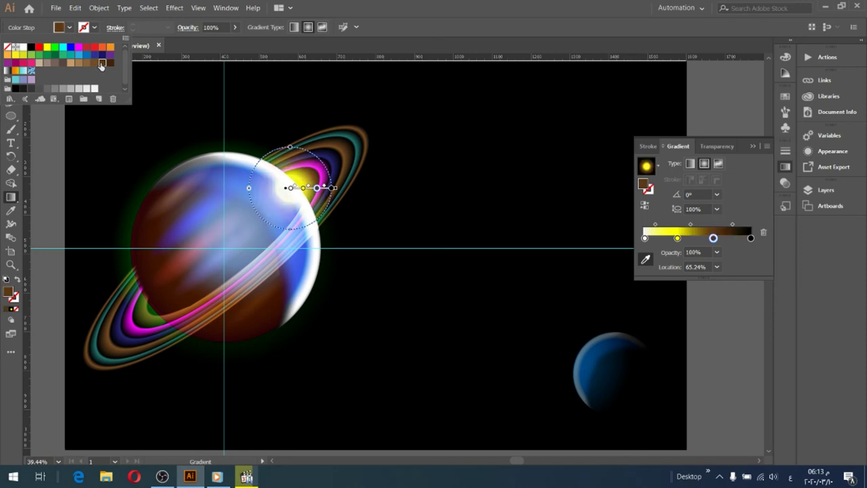
key("Escape")
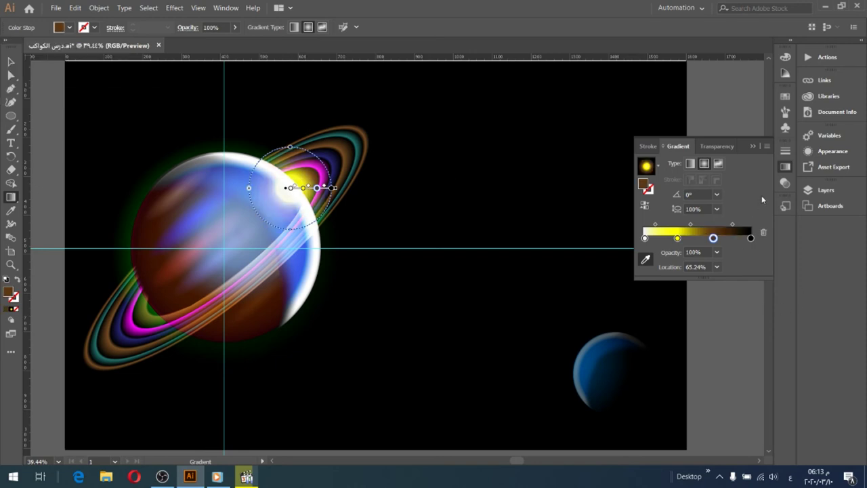
Move the yellow stop inward and shift the midpoint toward the yellow core
left_click(676, 238)
left_click_drag(676, 238, 698, 239)
left_click(713, 238)
left_click(761, 233)
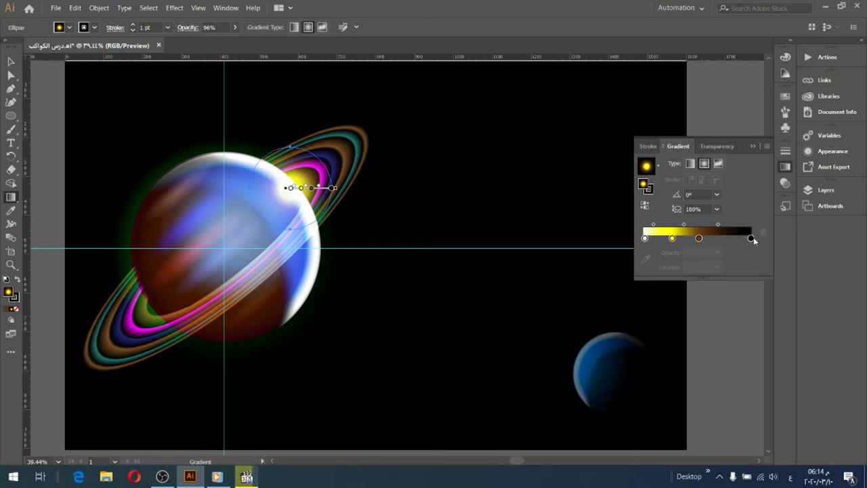
left_click_drag(719, 225, 709, 227)
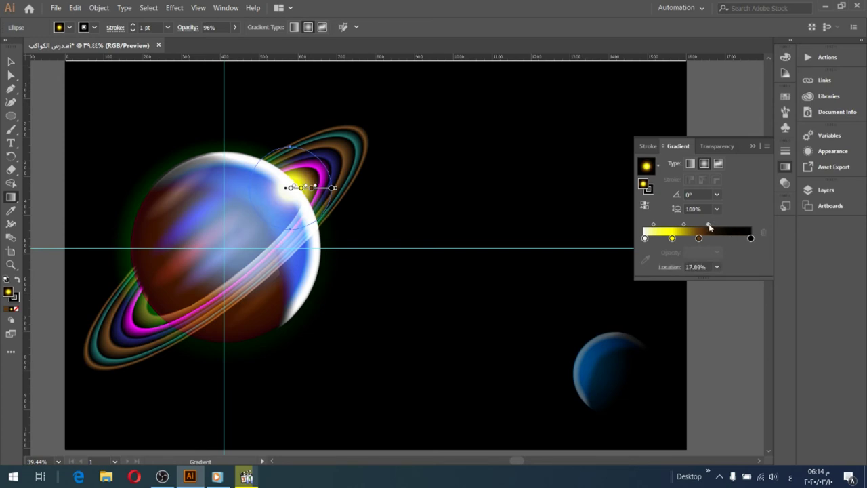
left_click(754, 148)
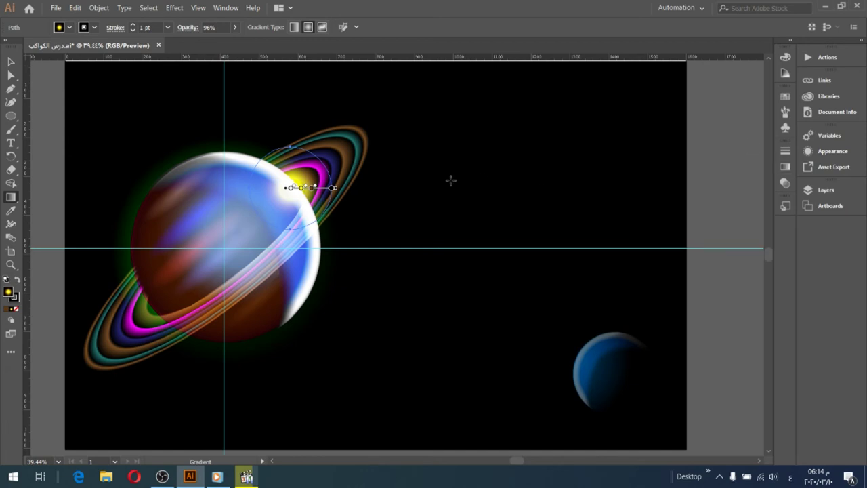
left_click(11, 61)
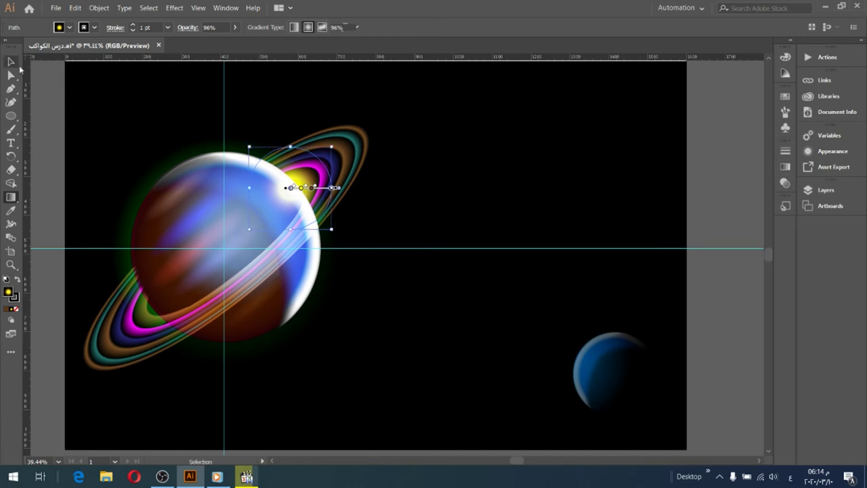
Reselect the glow ellipse over the ring and set its opacity to 86%
left_click(52, 81)
left_click(302, 195)
left_click(785, 166)
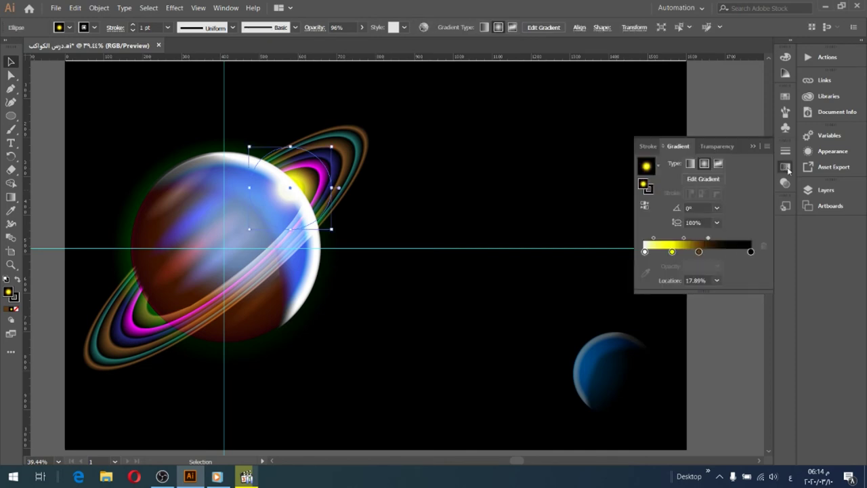
left_click(752, 147)
left_click(785, 166)
left_click(729, 146)
left_click(757, 164)
mouse_move(755, 176)
left_mouse_down()
mouse_move(767, 183)
mouse_move(755, 180)
left_mouse_up()
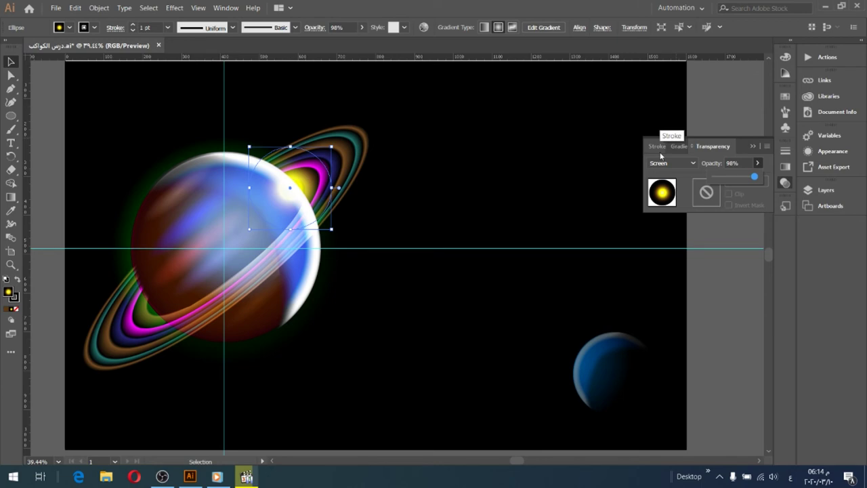
key("a")
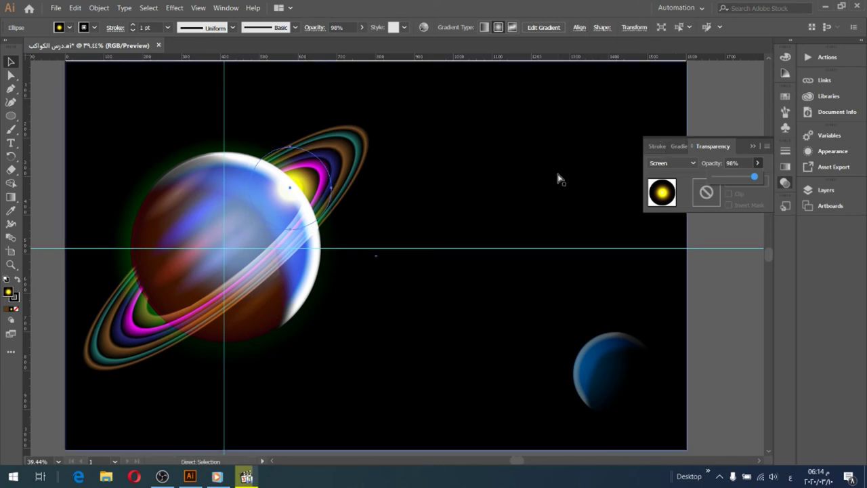
key("v")
left_click_drag(757, 177, 752, 178)
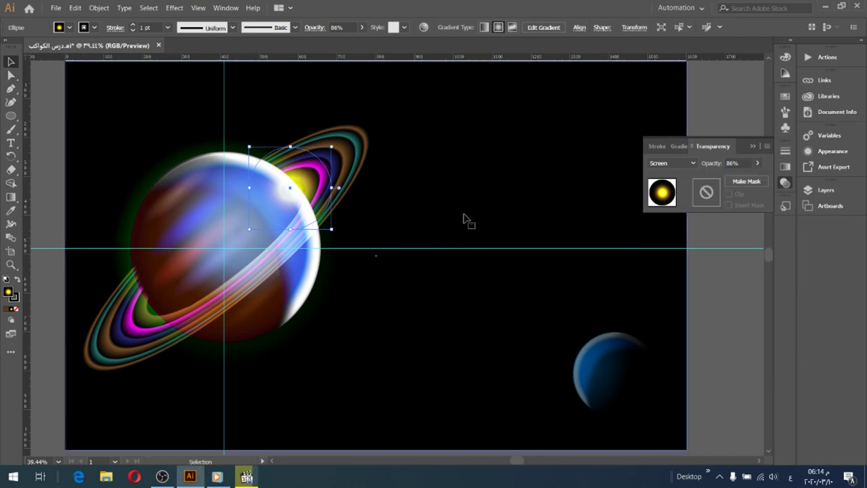
Nudge the glow slightly right, deselect it, and zoom in on the upper-right sky
left_click(464, 218)
left_click(308, 193)
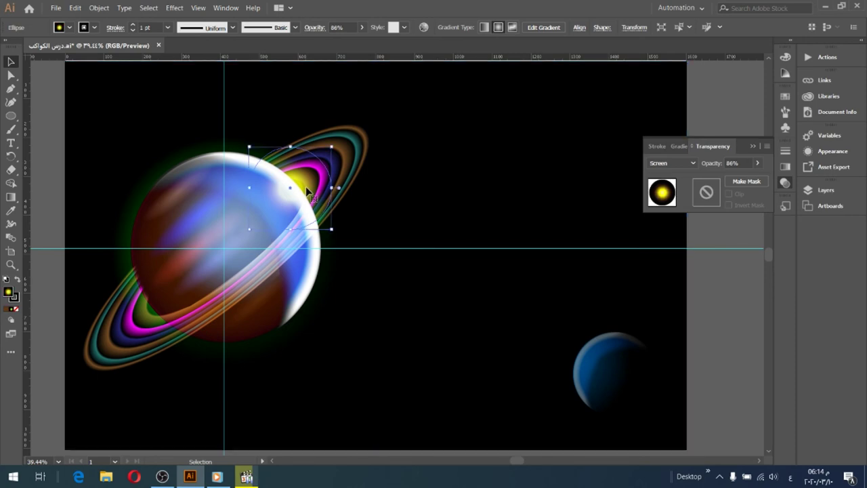
key("Right")
key("Right")
key("Right")
key("Right")
key("Right")
key("Right")
key("Right")
key("Right")
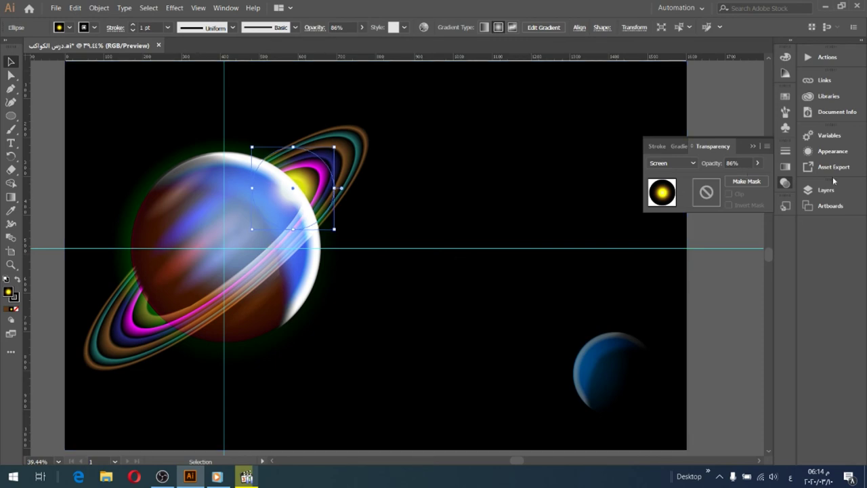
left_click(753, 147)
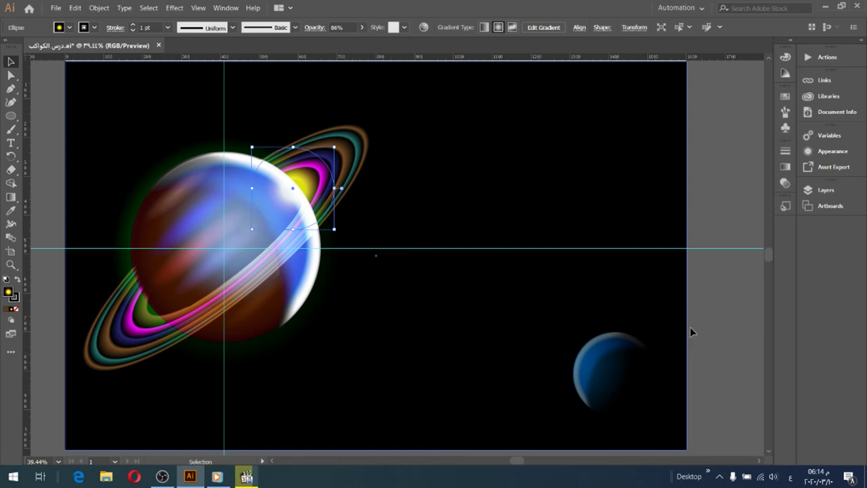
left_click(717, 317)
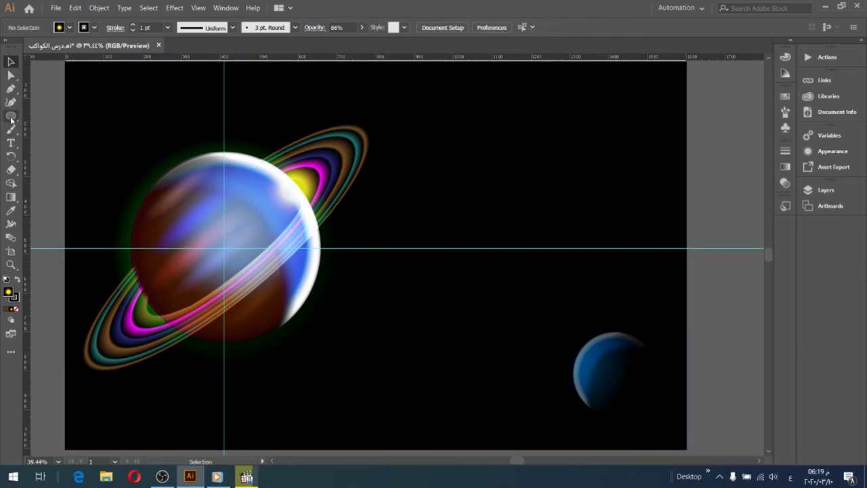
left_click(10, 265)
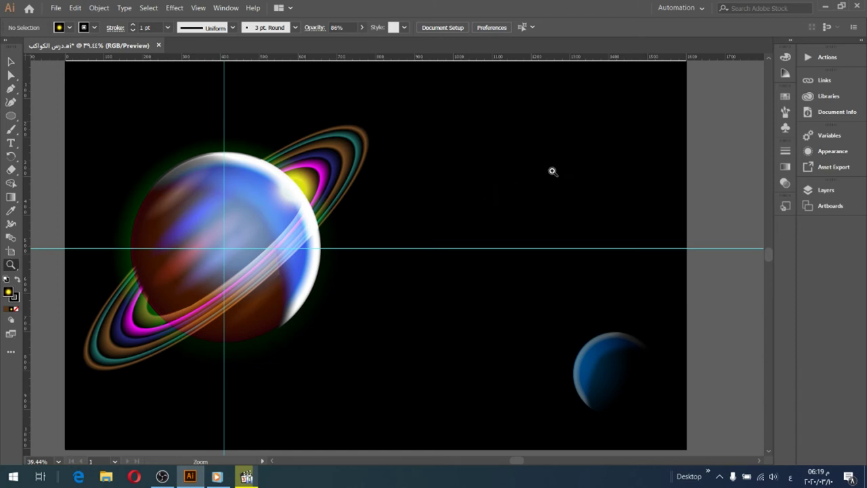
left_click(579, 165)
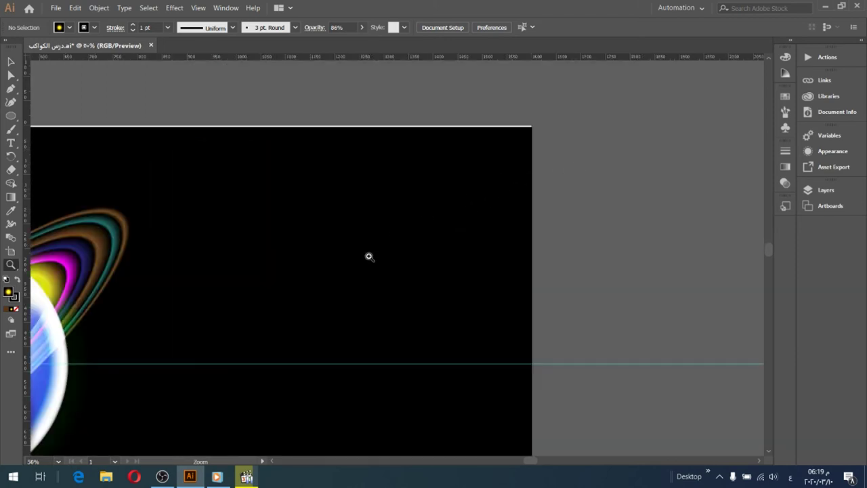
Zoom in two more times to reach 150% on the empty right-side sky
left_click(351, 284)
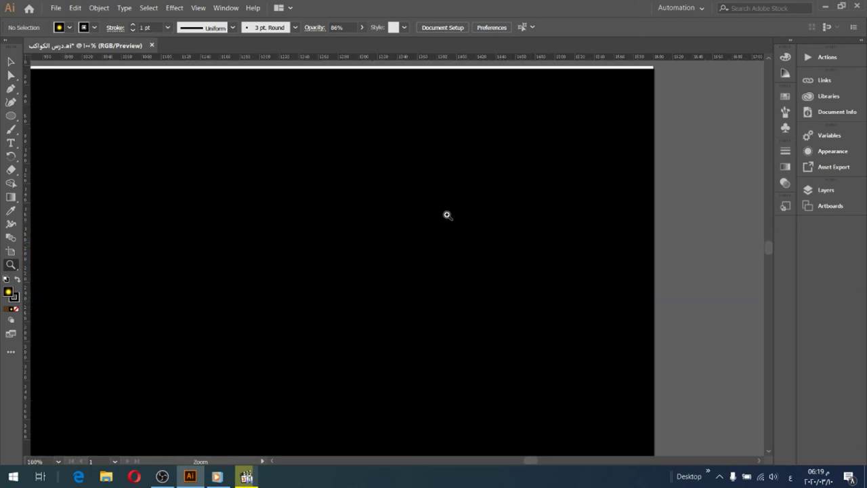
left_click(532, 218)
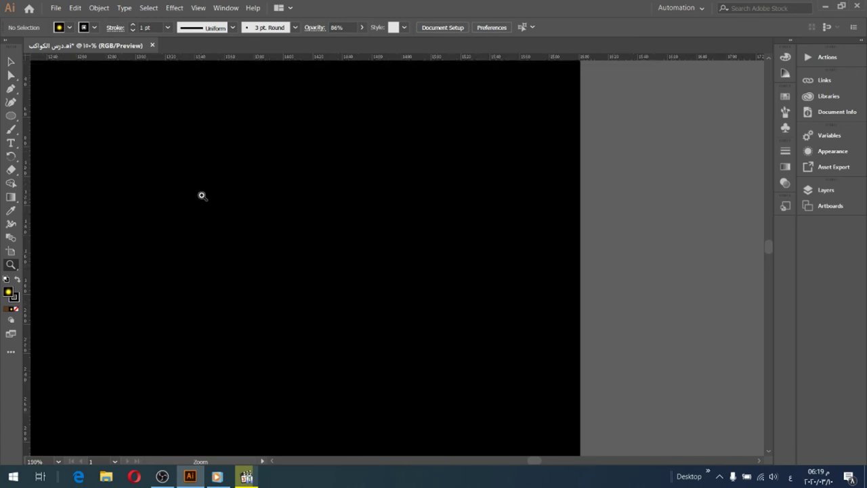
left_click(11, 116)
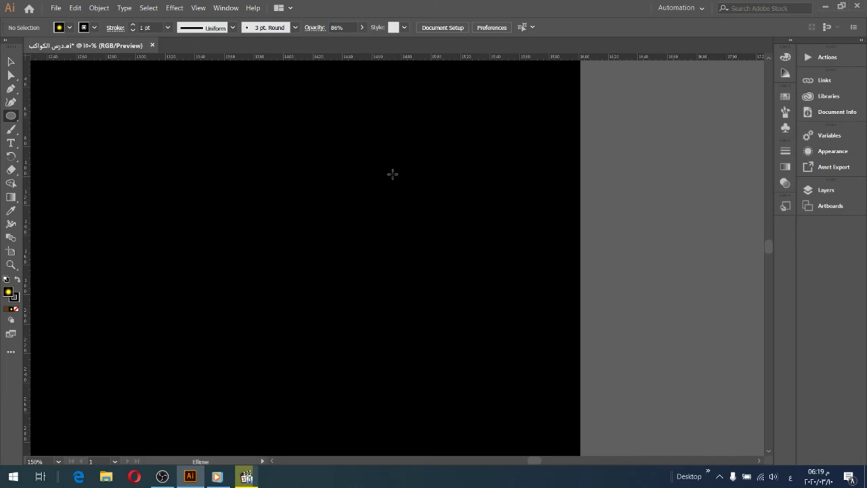
Draw a small circle in the empty sky and remove the yellow stop from its gradient
left_click_drag(402, 169, 454, 264)
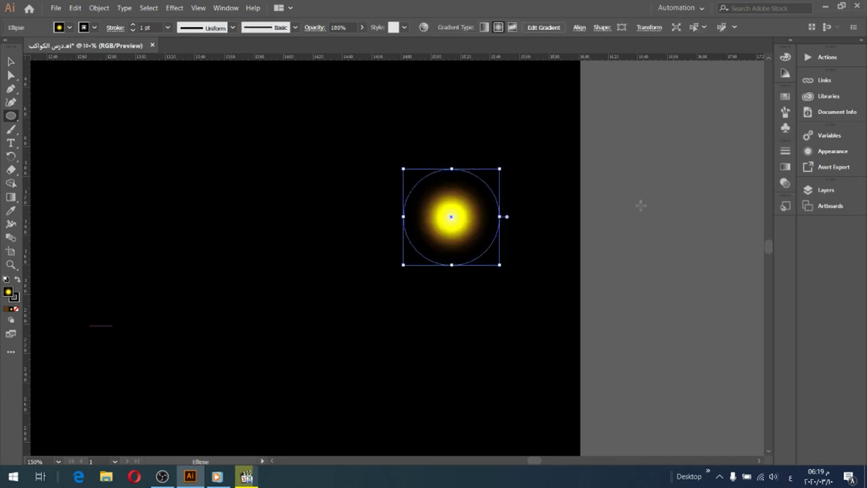
left_click(786, 167)
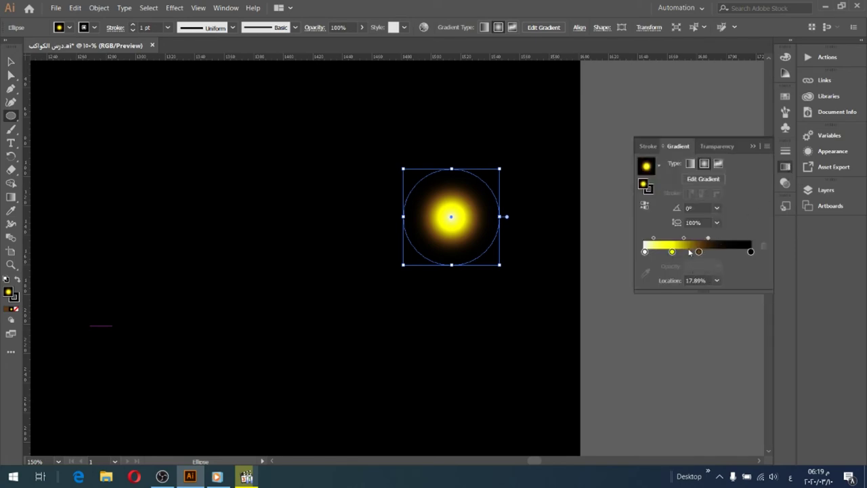
left_click(644, 252)
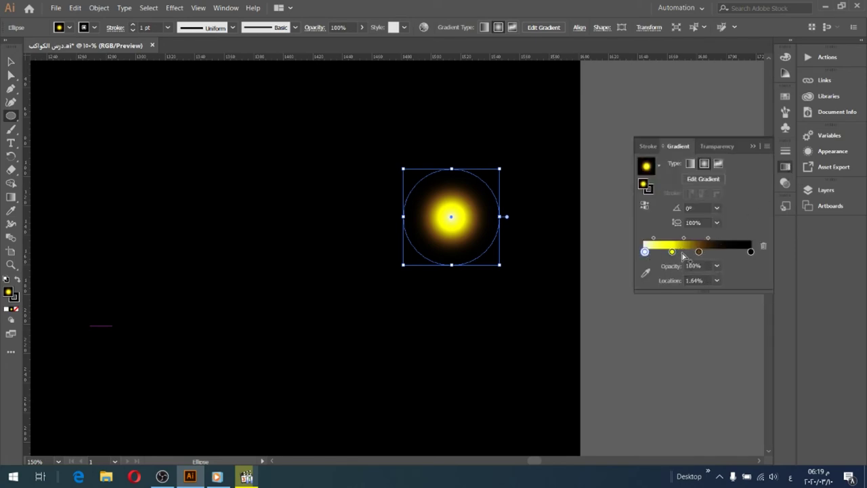
left_click(672, 252)
key("Delete")
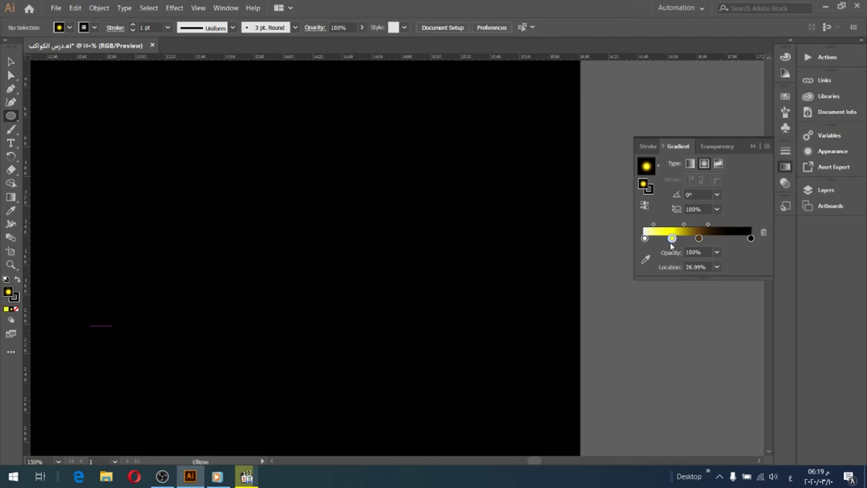
key("ctrl+z")
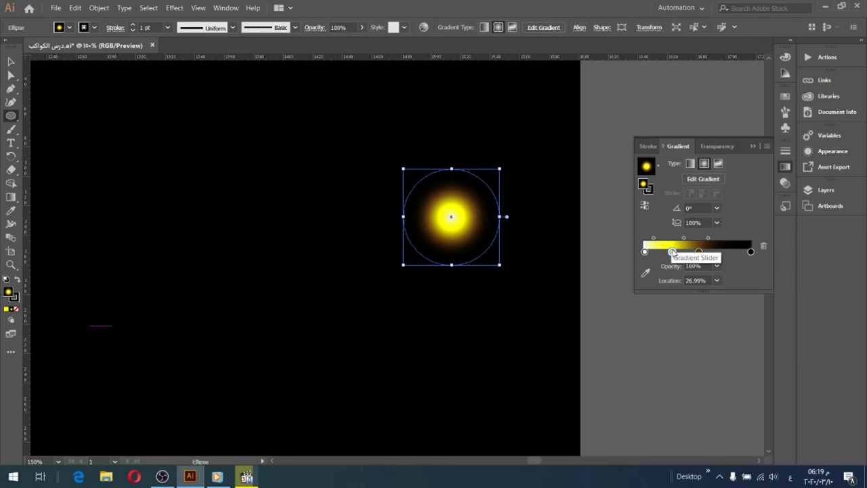
left_click(763, 245)
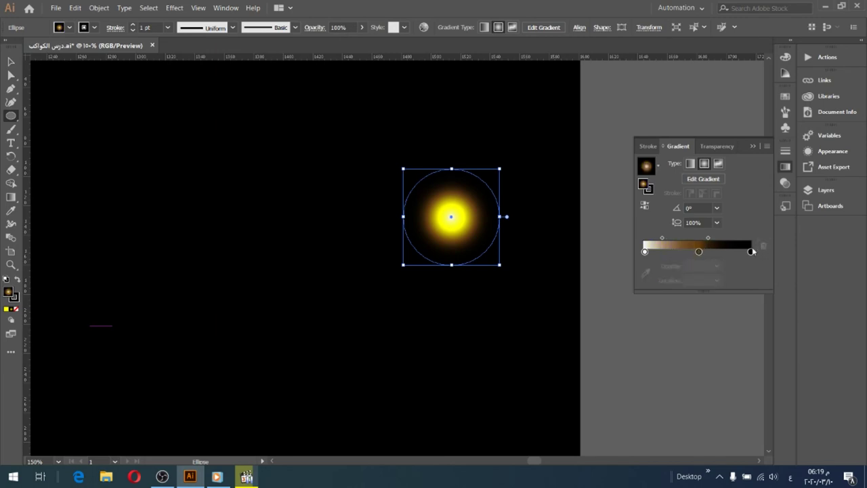
Recolour the middle stop dark indigo, then move it and the midpoint outward to about 57%
left_click(698, 252)
left_click_drag(699, 252, 684, 252)
left_click(646, 272)
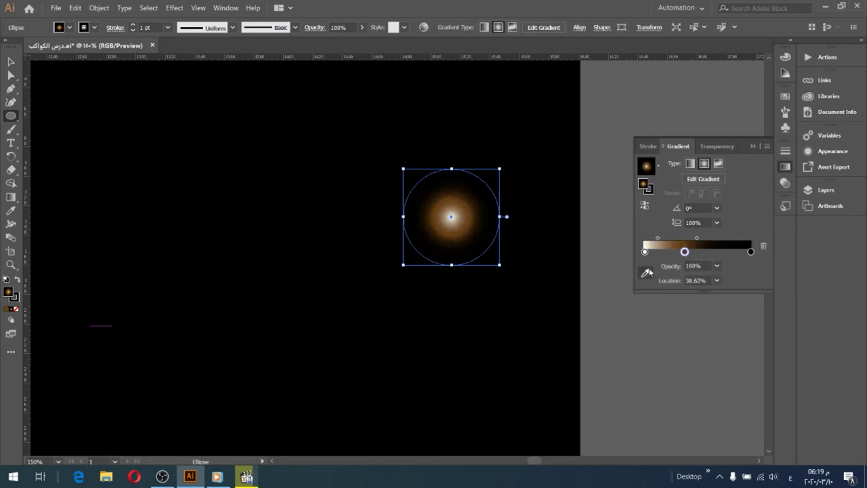
left_click(69, 27)
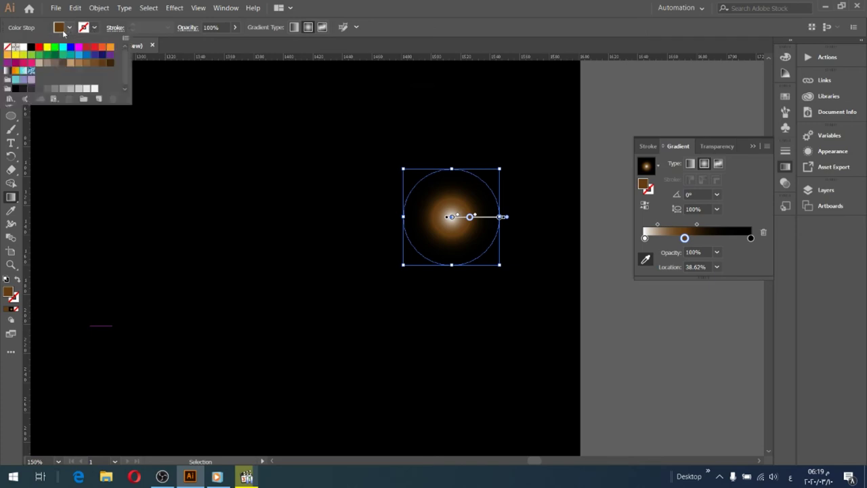
left_click(100, 55)
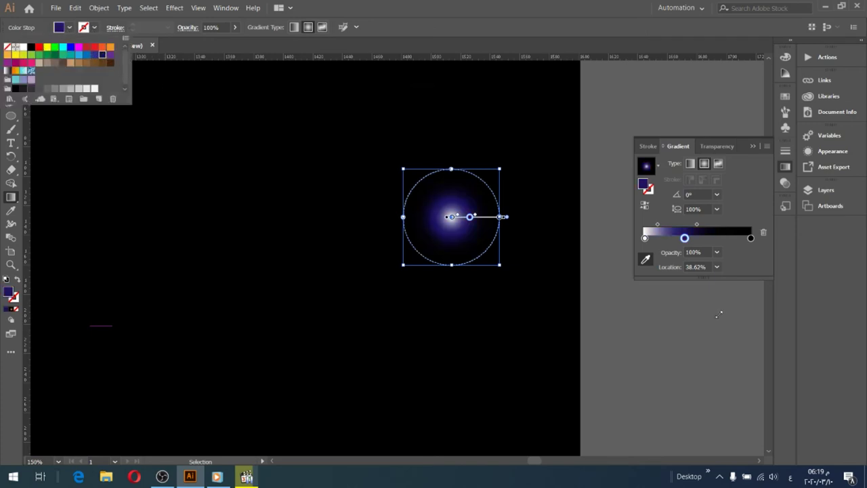
left_click(686, 237)
left_click_drag(685, 238, 707, 241)
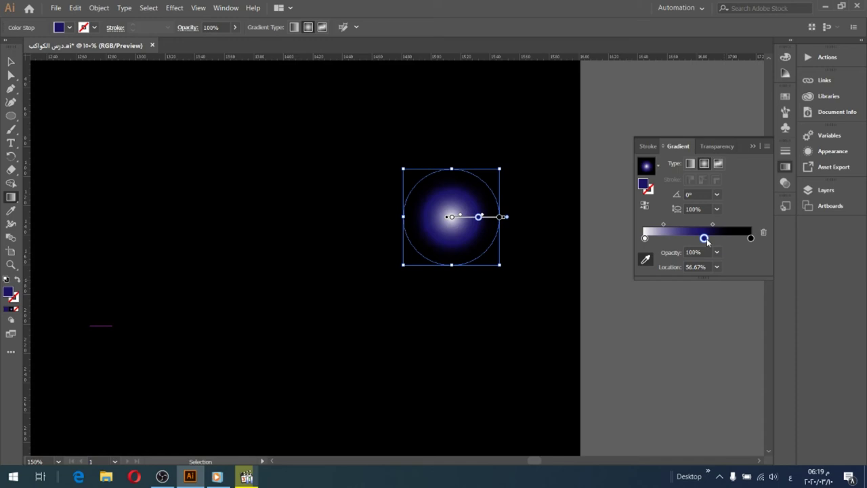
left_click_drag(711, 224, 725, 225)
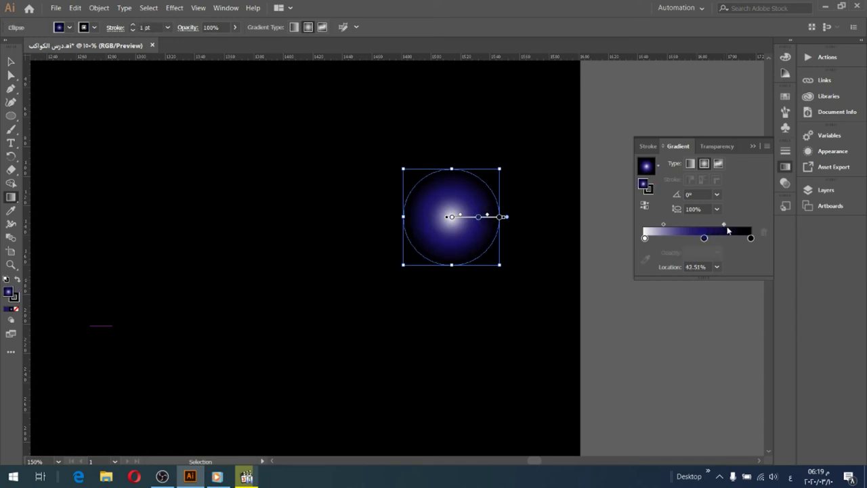
Move the glowing circle down-left and delete its blue stop for a white-to-black gradient
left_click(11, 61)
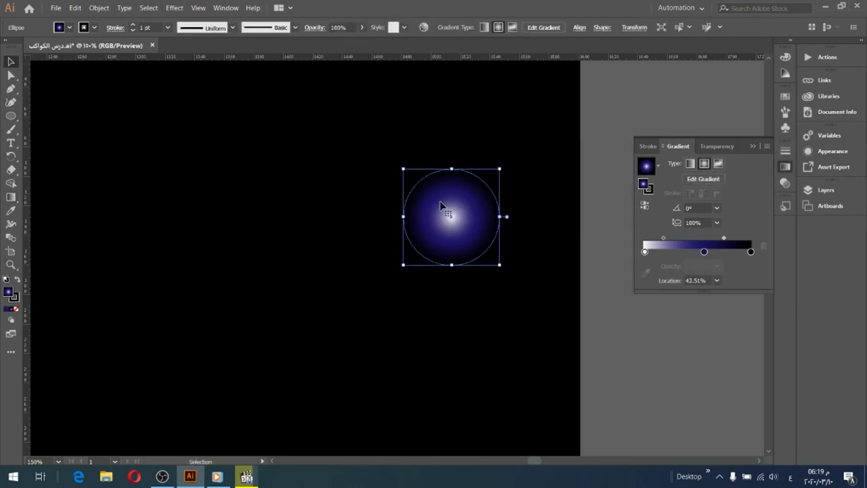
left_click_drag(441, 212, 307, 275)
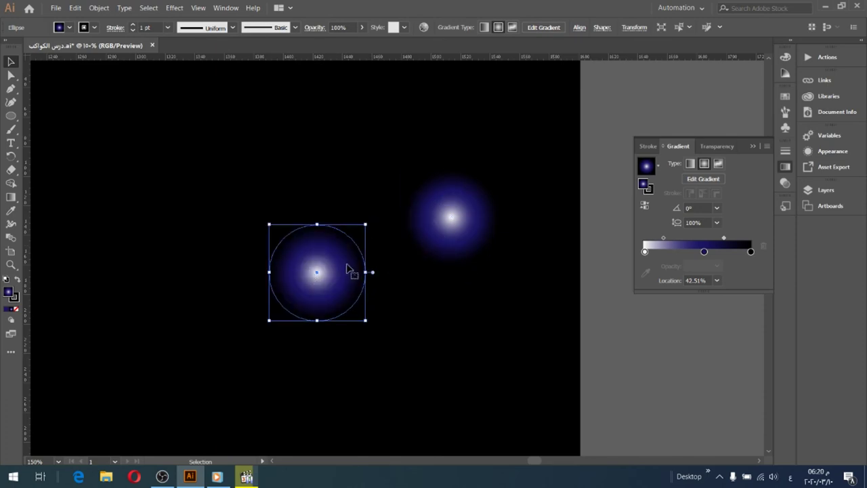
left_click(705, 252)
left_click(763, 247)
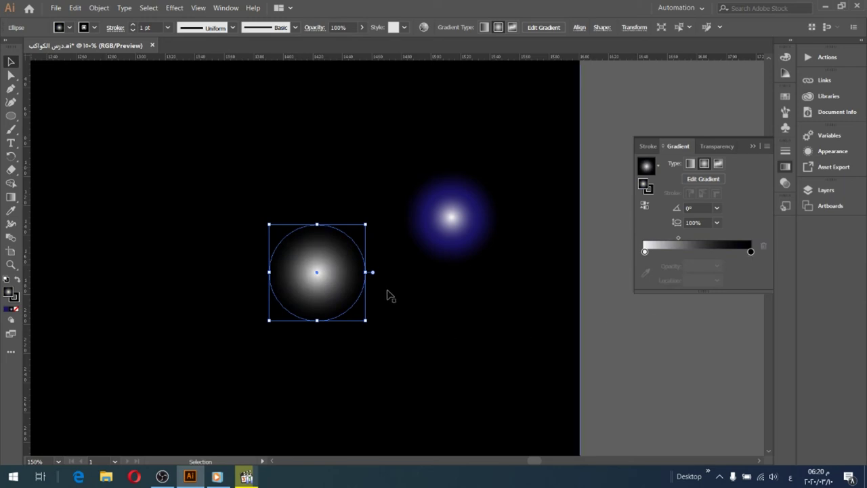
Stretch the circle wide and squash it into a thin horizontal streak
mouse_move(365, 273)
left_mouse_down()
mouse_move(555, 258)
mouse_move(525, 265)
left_mouse_up()
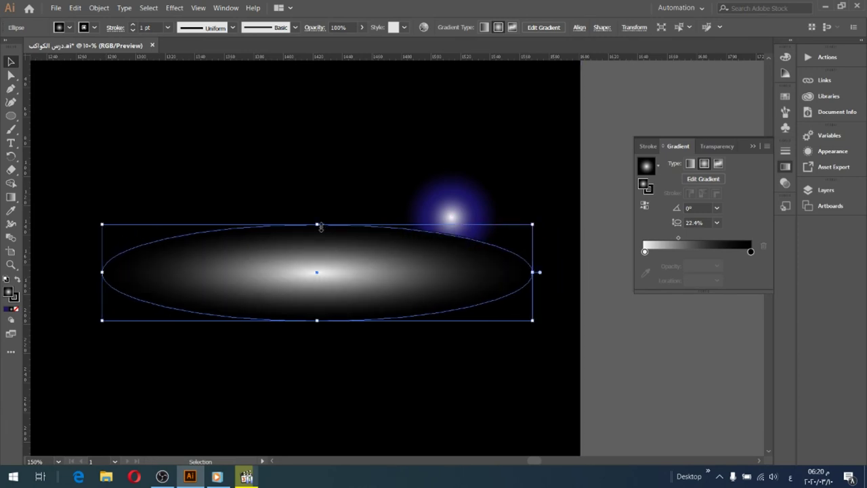
mouse_move(321, 226)
left_mouse_down()
mouse_move(323, 274)
mouse_move(402, 252)
mouse_move(451, 221)
left_mouse_up()
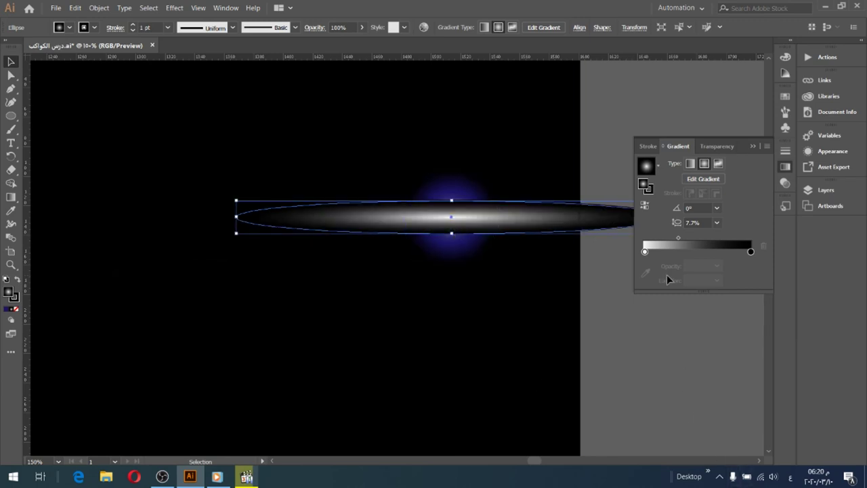
left_click(467, 193)
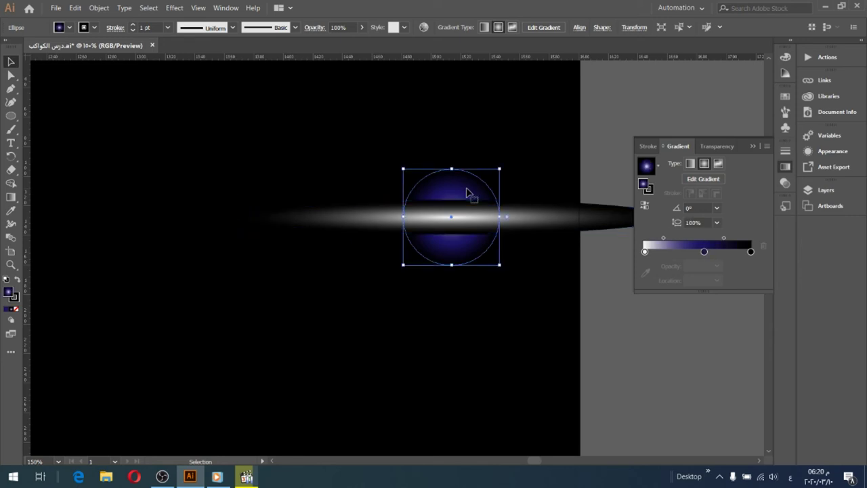
Set the blue glow and white streak to Screen blending, then Alt-drag a copy of the streak below
left_click(712, 146)
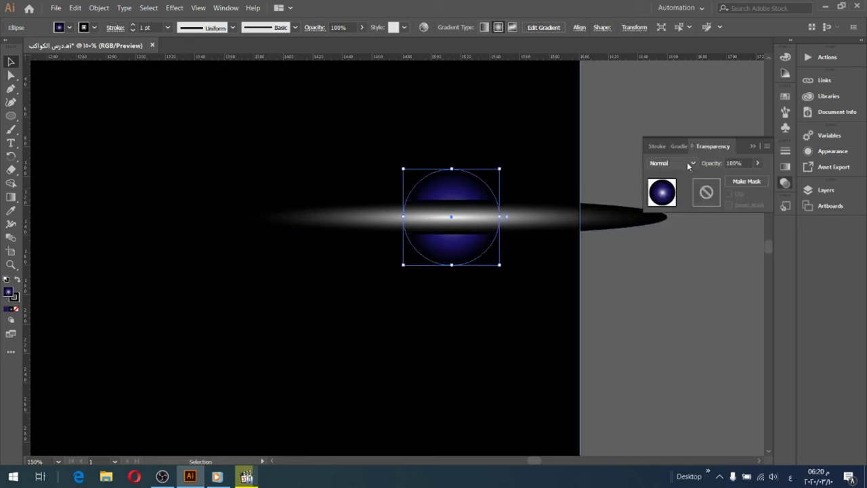
left_click(690, 163)
key("Escape")
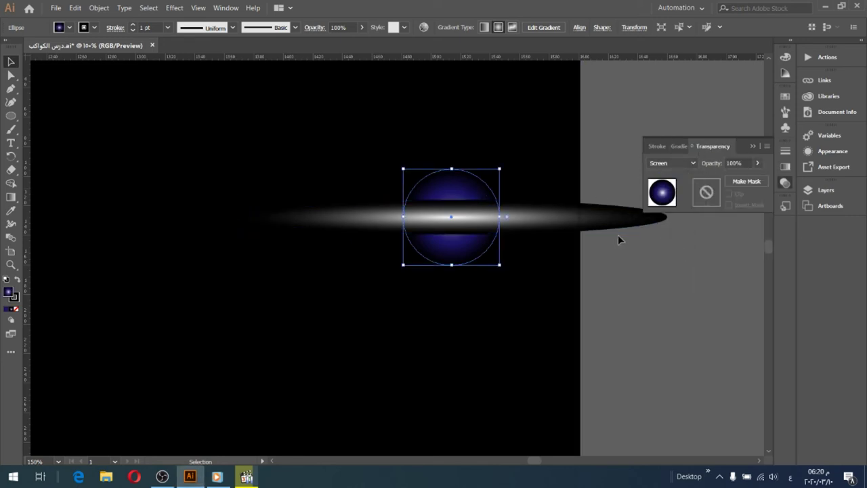
left_click(532, 219)
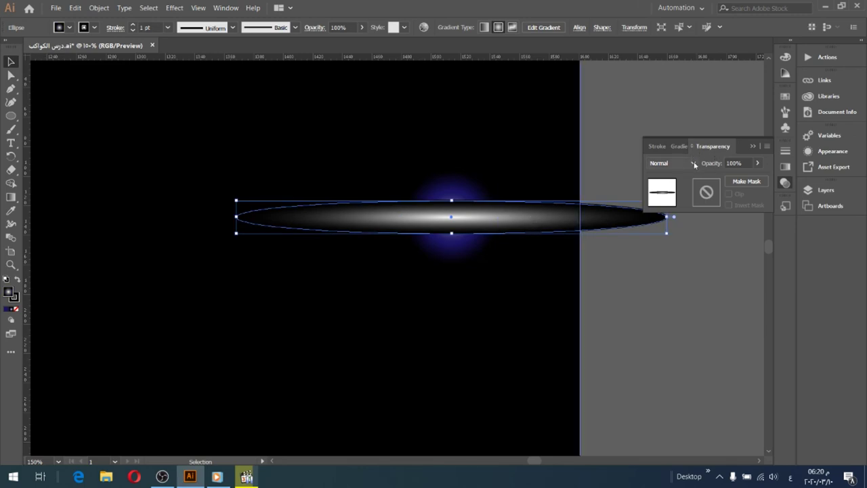
left_click(674, 163)
left_click(672, 242)
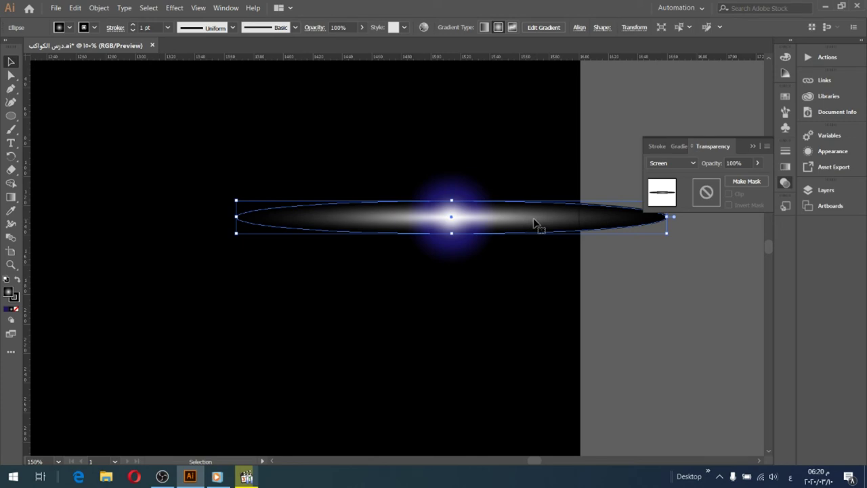
left_click_drag(533, 222, 524, 277)
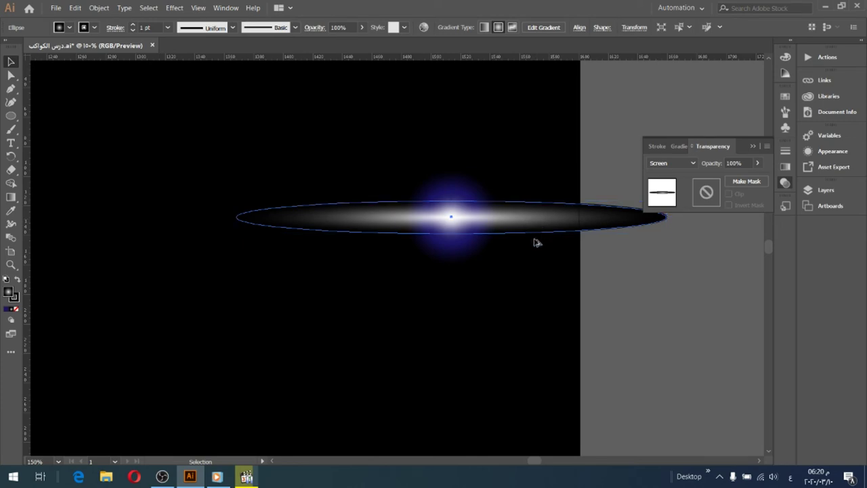
Rotate the copied streak 90° and centre it on the blue glow as a cross flare
right_click(524, 273)
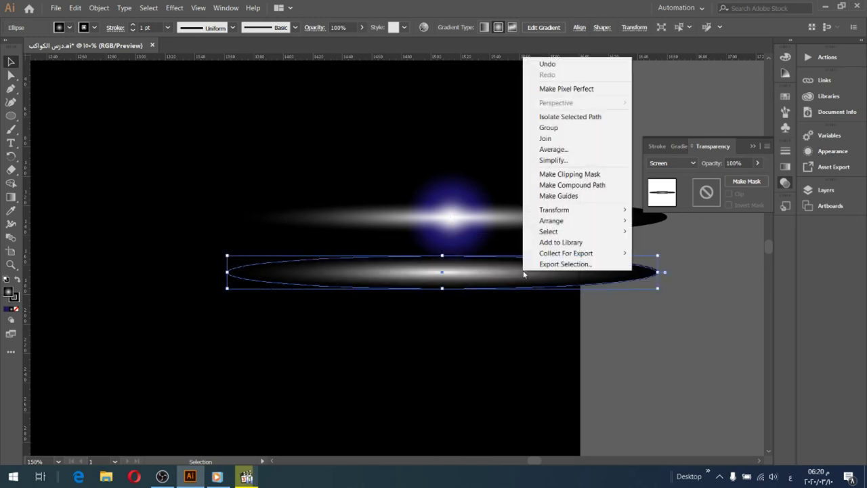
mouse_move(554, 209)
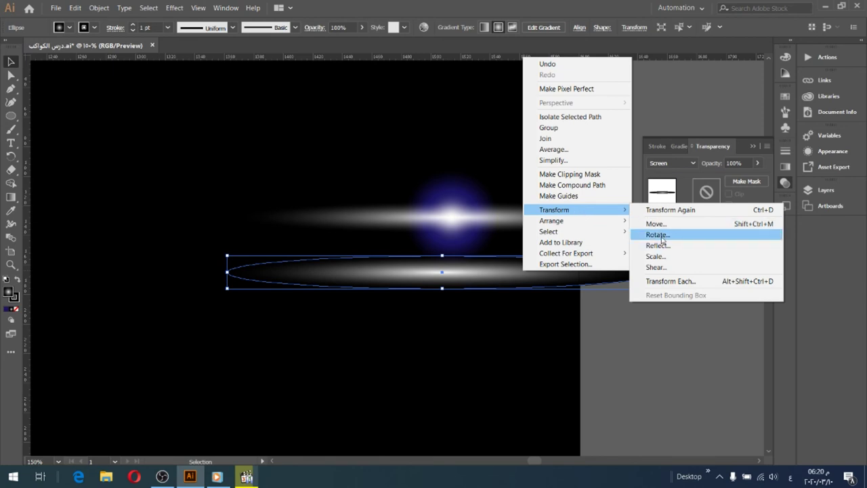
left_click(660, 235)
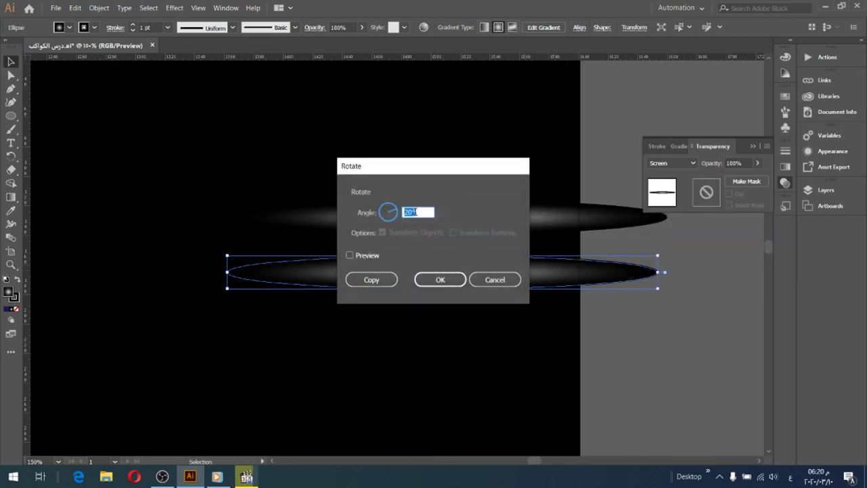
type("90")
left_click(367, 255)
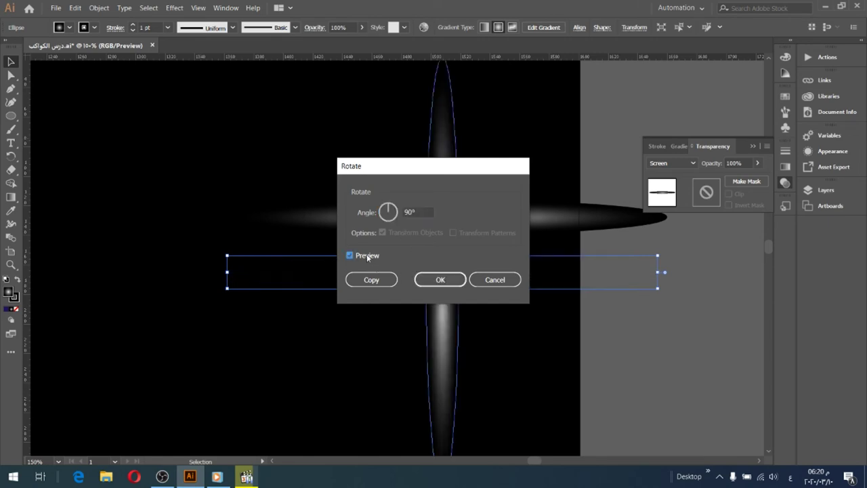
left_click(441, 280)
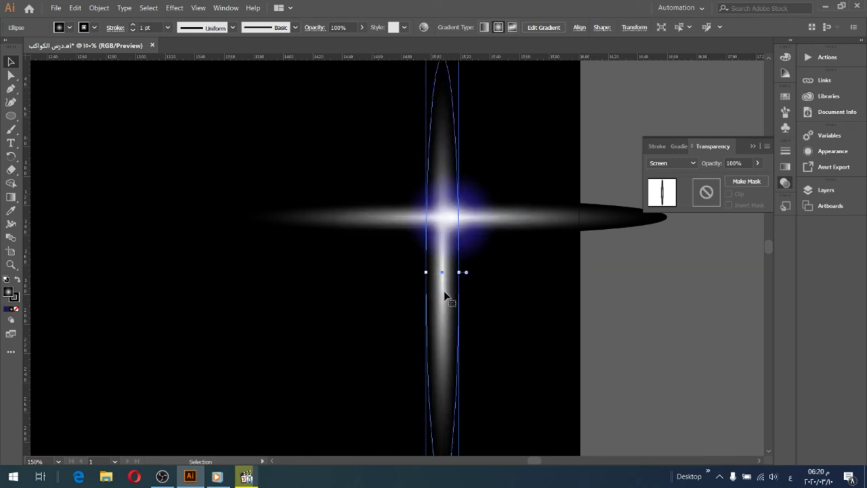
left_click_drag(446, 299, 452, 291)
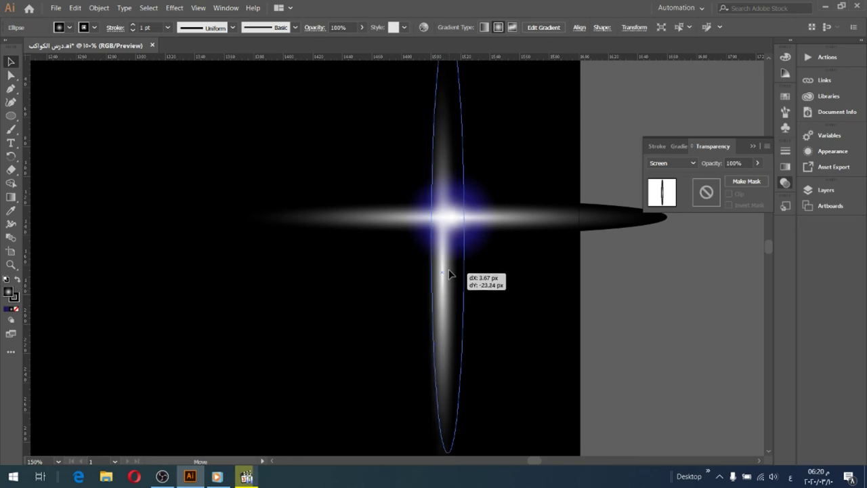
left_click_drag(451, 289, 452, 273)
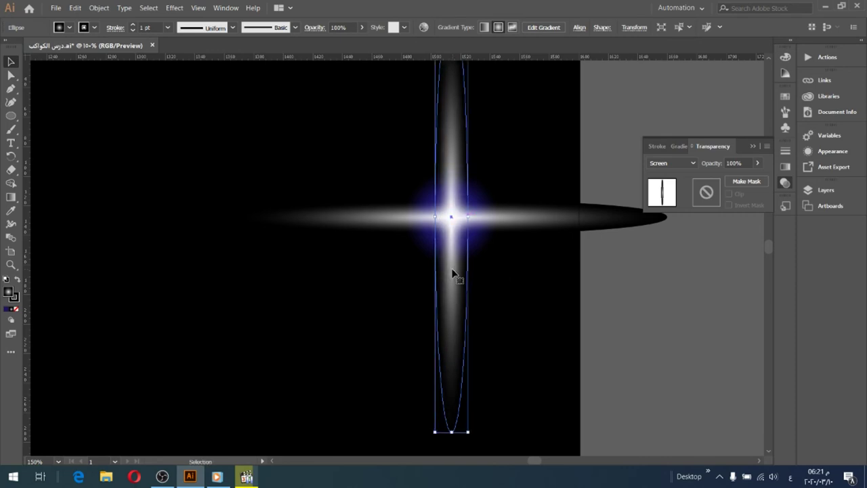
Select the blue glow circle and shift where its gradient's white fades into blue
left_click(525, 286)
left_click(482, 242)
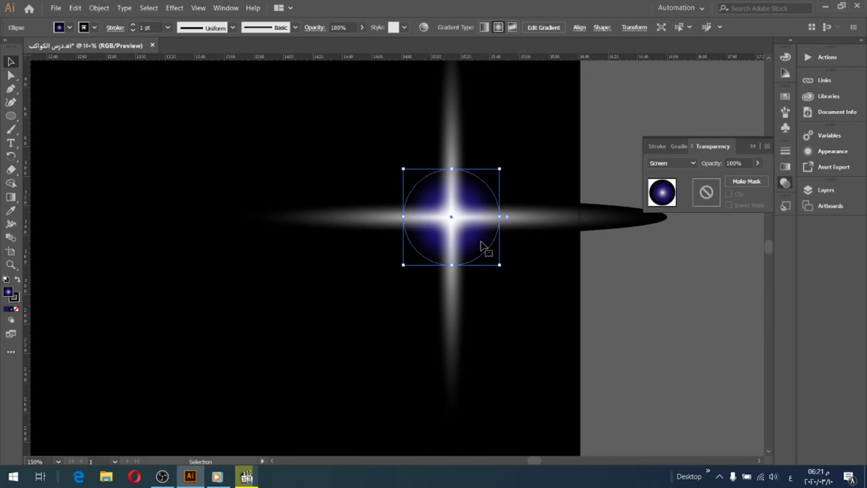
key("a")
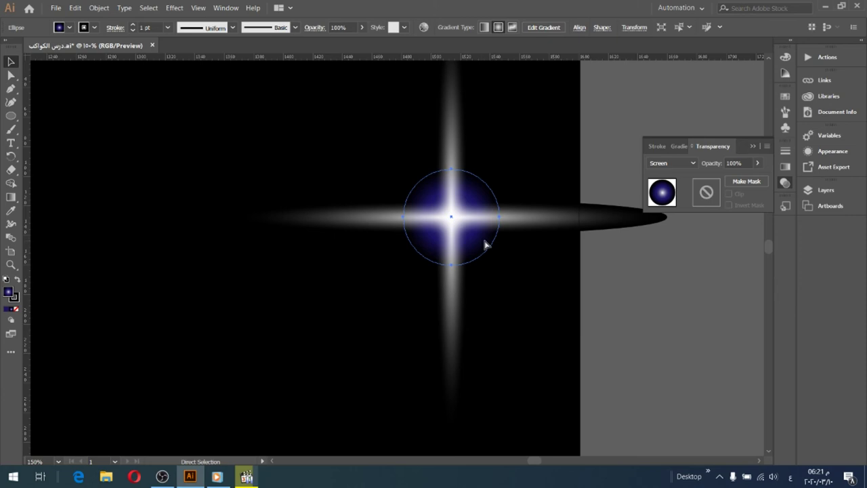
key("v")
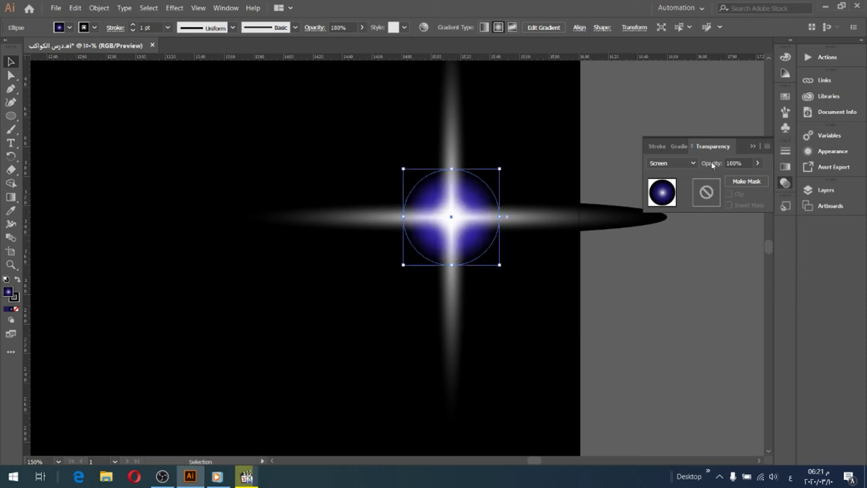
left_click(686, 145)
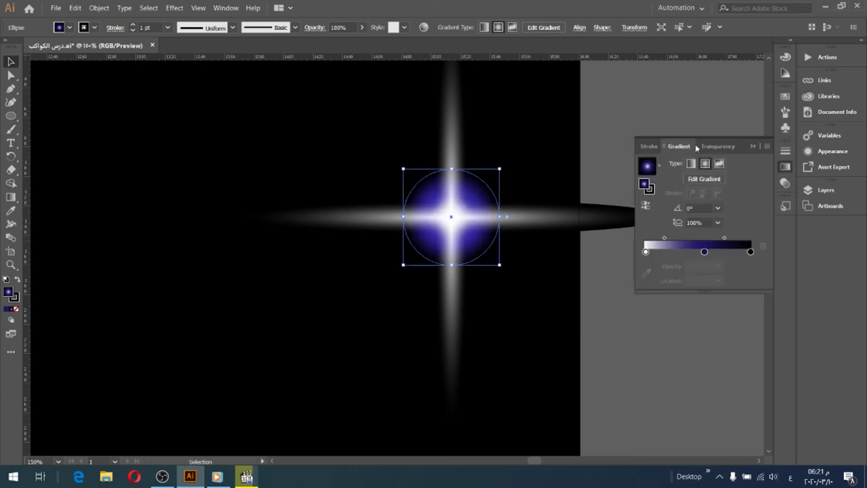
left_click(704, 252)
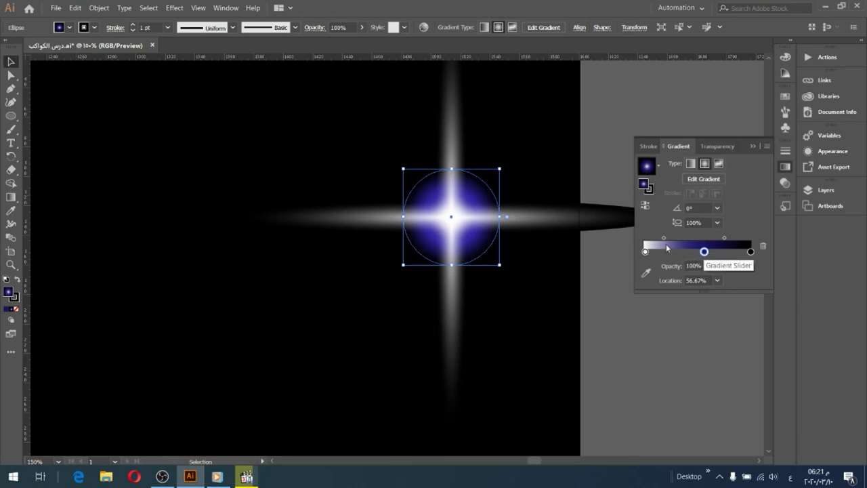
left_click_drag(664, 238, 673, 240)
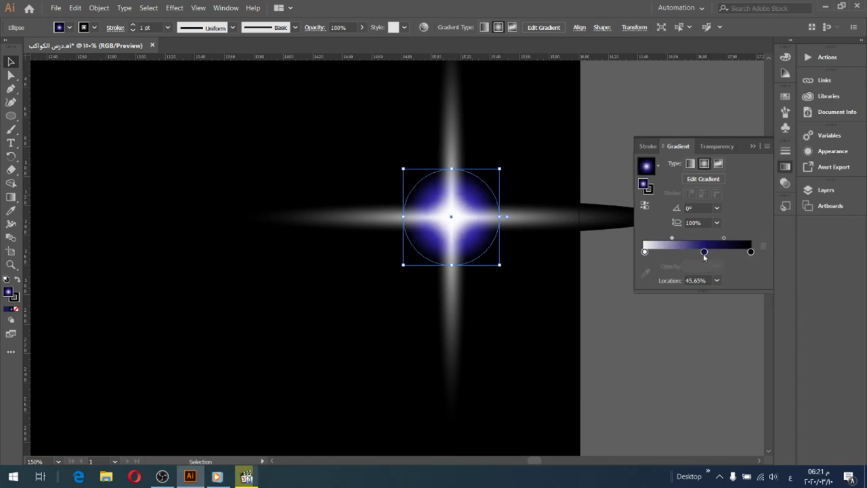
Add a new gradient stop near the white end and reposition it to about 30%
left_click_drag(703, 253, 695, 253)
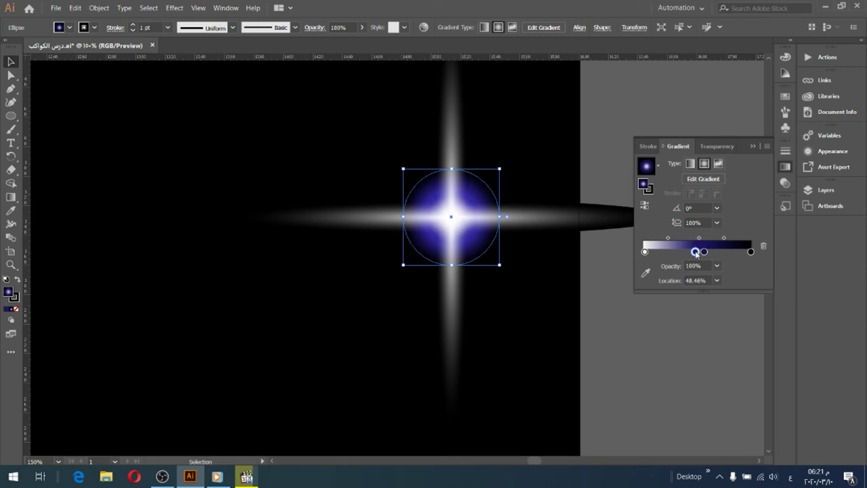
left_click(670, 252)
left_click_drag(670, 252, 665, 252)
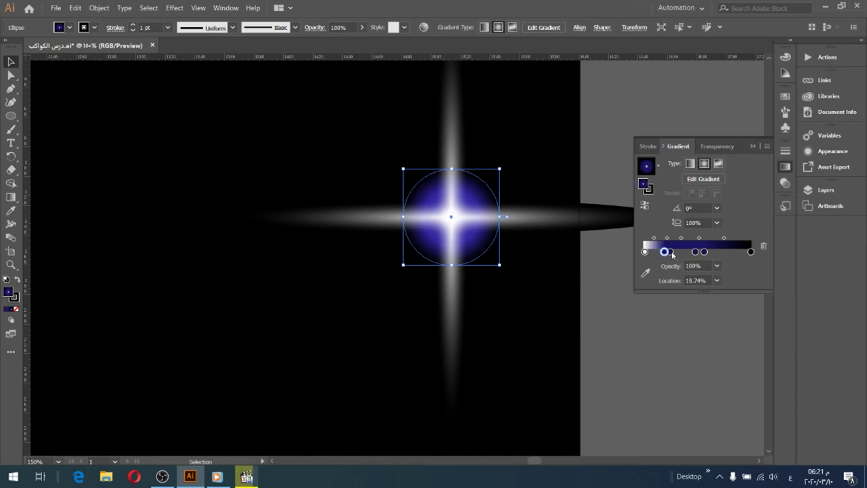
mouse_move(705, 252)
left_mouse_down()
mouse_move(712, 254)
mouse_move(696, 252)
left_mouse_up()
left_click_drag(670, 253, 676, 251)
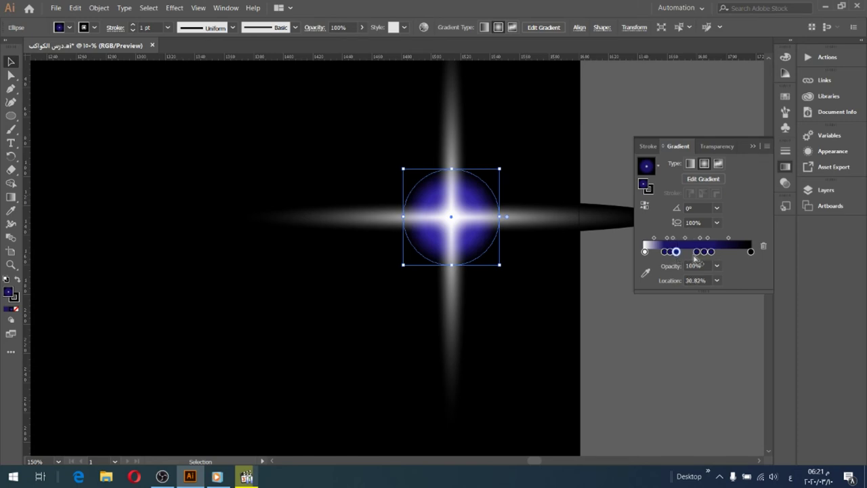
Recolour the gradient stops at 56.67% and 25.08% to light blue
left_click(704, 253)
left_click(645, 272)
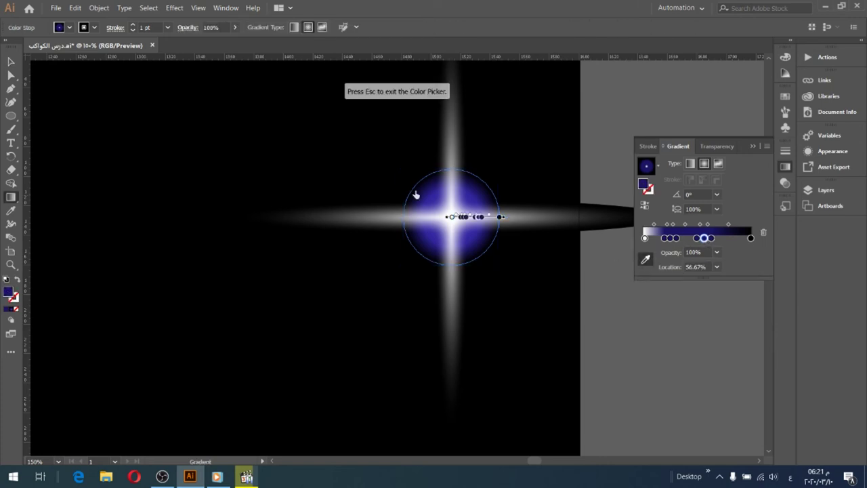
left_click(69, 27)
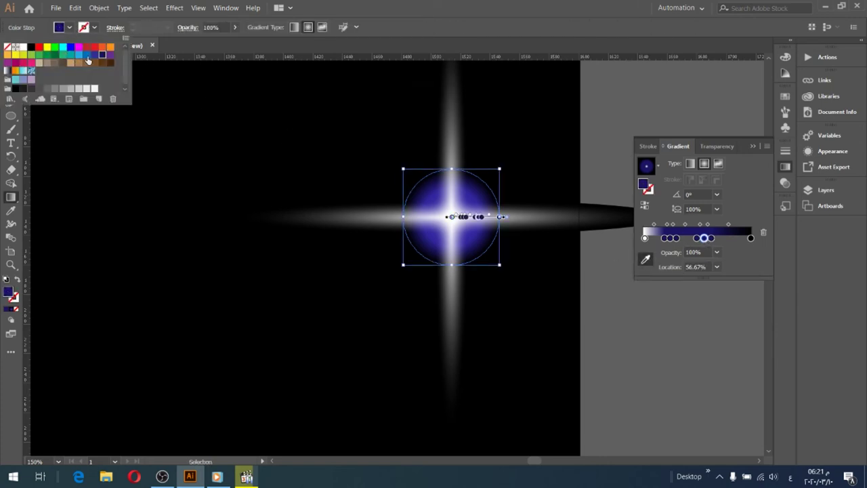
left_click(87, 57)
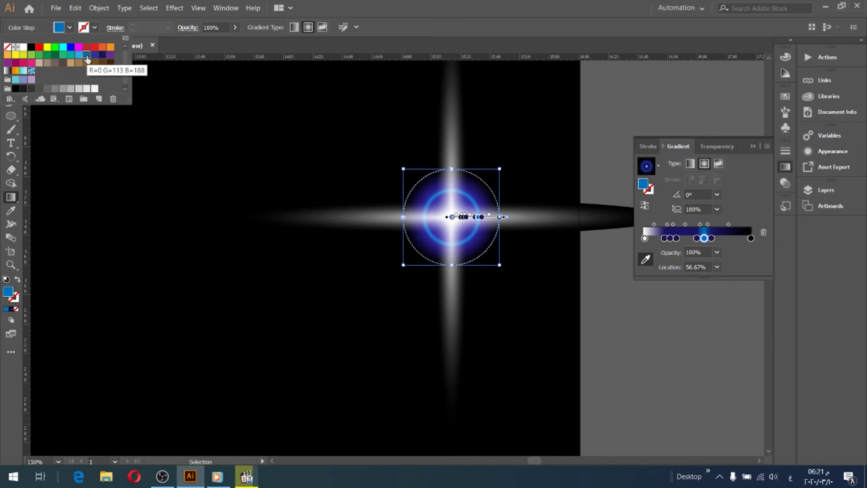
left_click(670, 237)
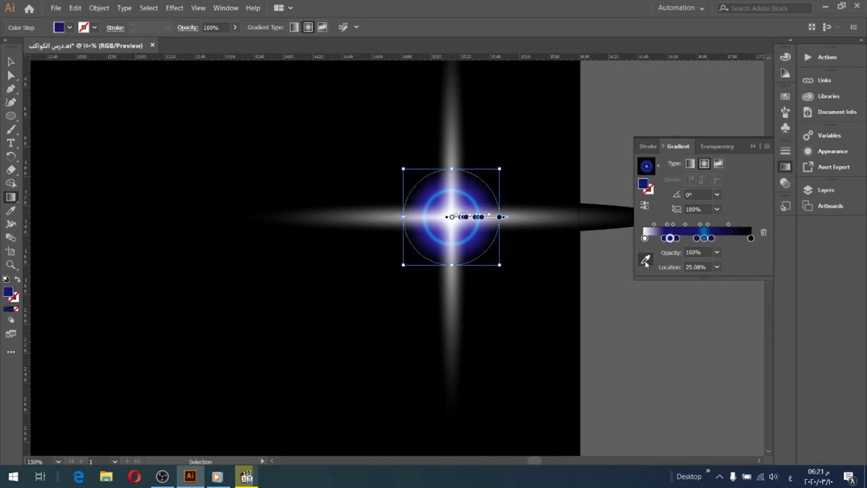
left_click(69, 27)
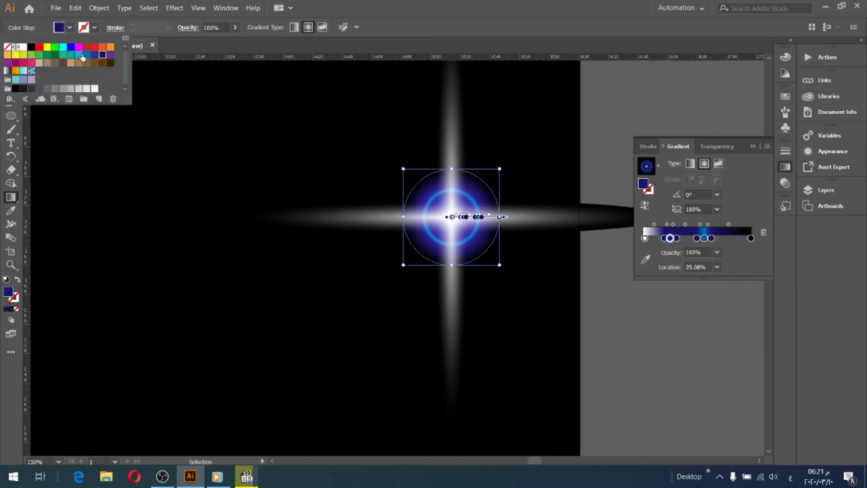
left_click(85, 57)
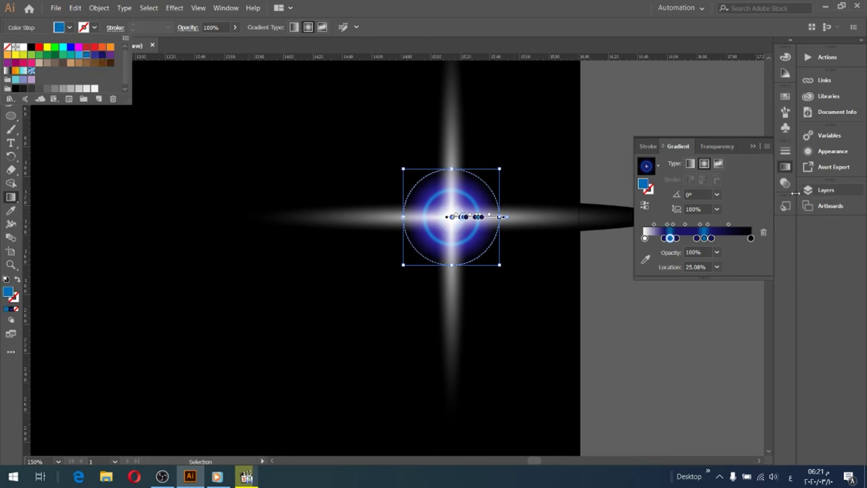
left_click(748, 172)
left_click(753, 147)
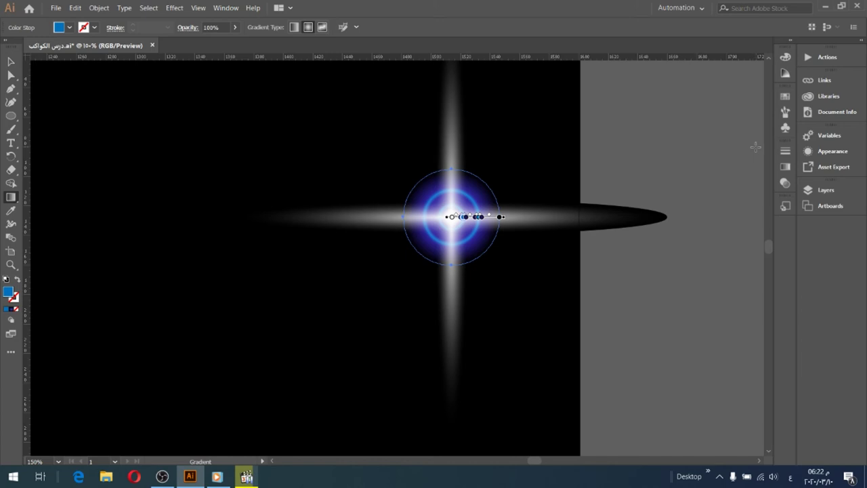
Shift the gradient midpoint diamonds slightly to reshape the blue ring around the white core
left_click(784, 167)
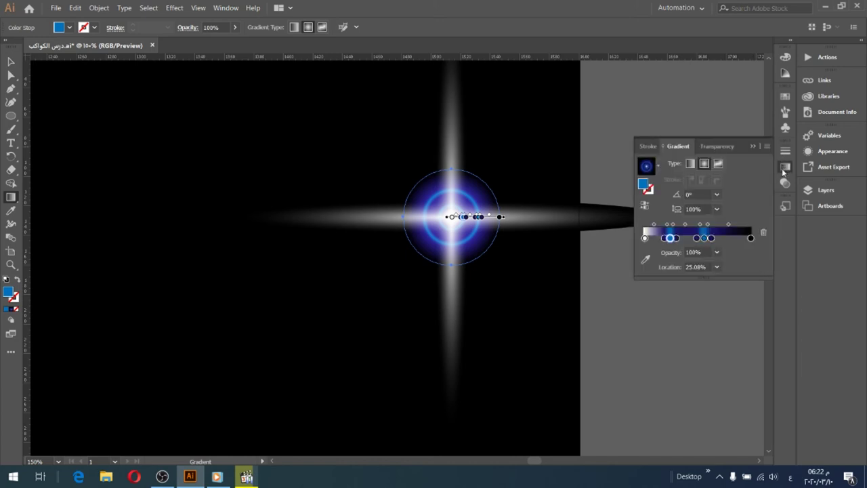
left_click_drag(728, 224, 721, 226)
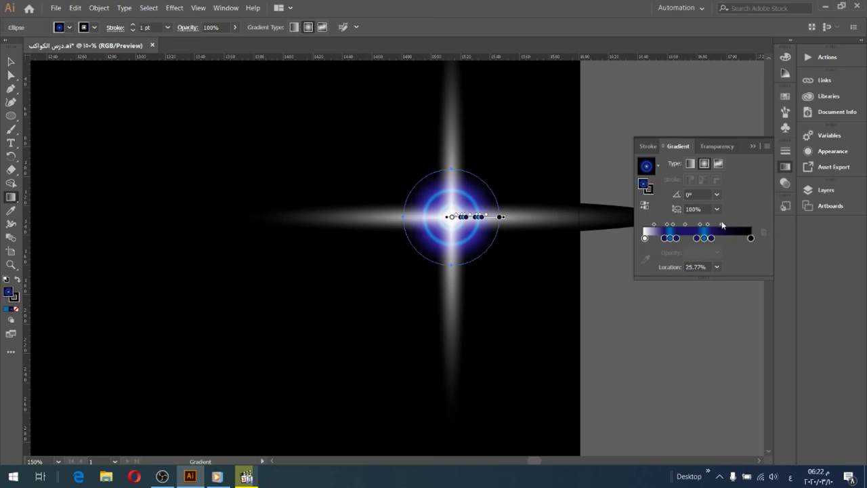
left_click_drag(723, 226, 719, 228)
left_click(753, 146)
key("v")
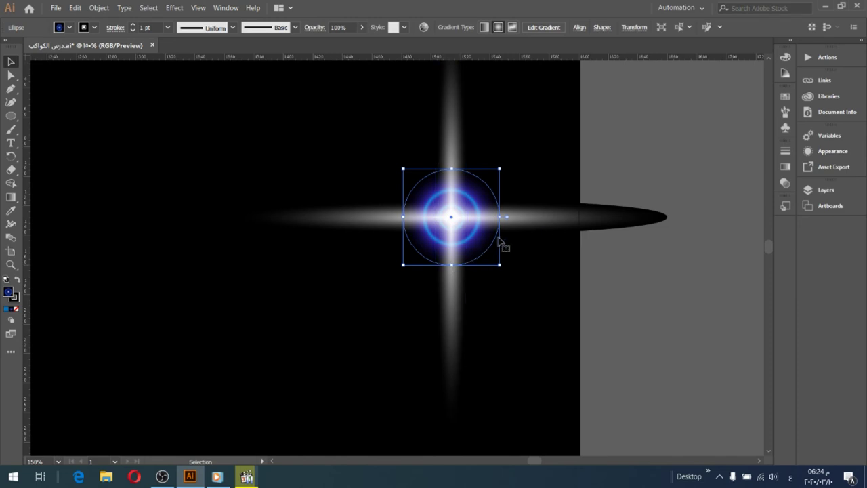
Lower the blue glow circle's opacity to 5%
left_click(784, 166)
left_click(785, 183)
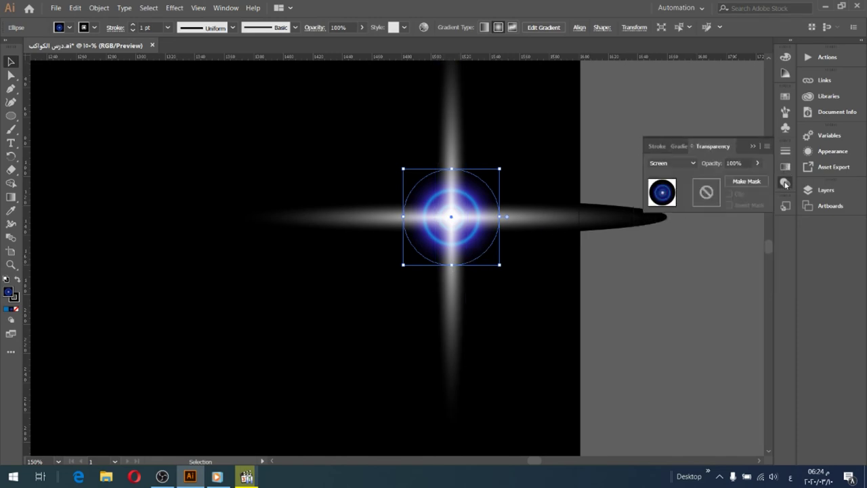
left_click(758, 162)
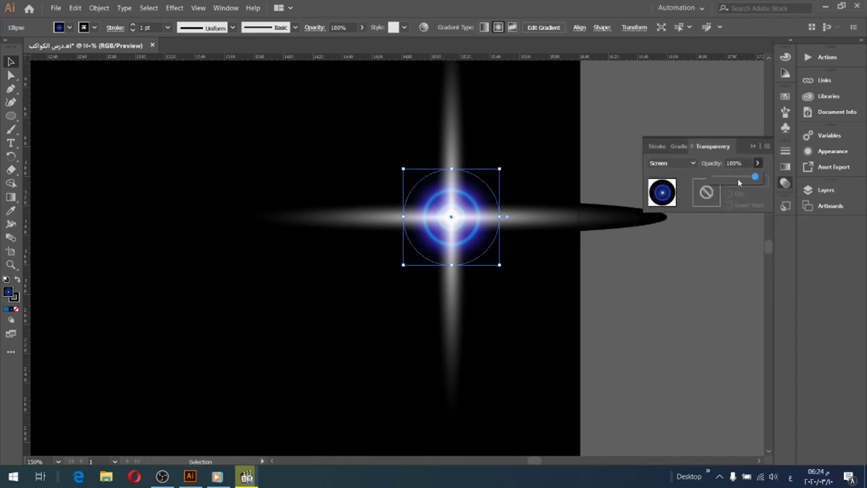
left_click_drag(737, 178, 716, 179)
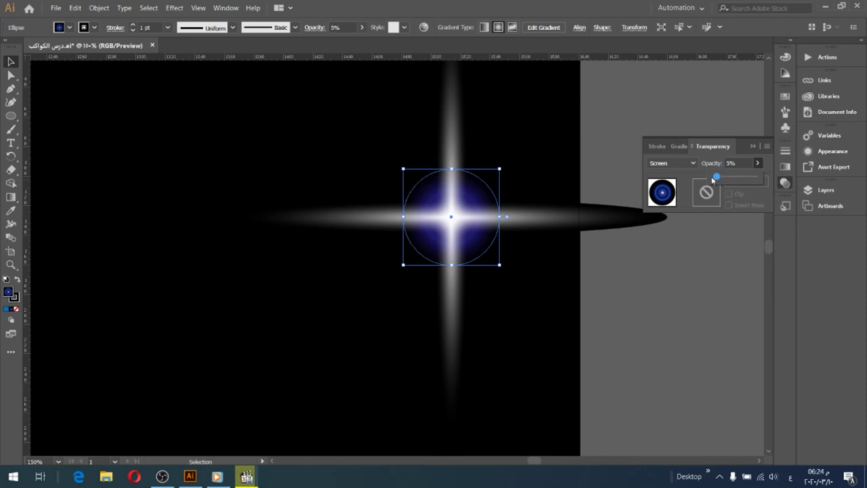
left_click(499, 266)
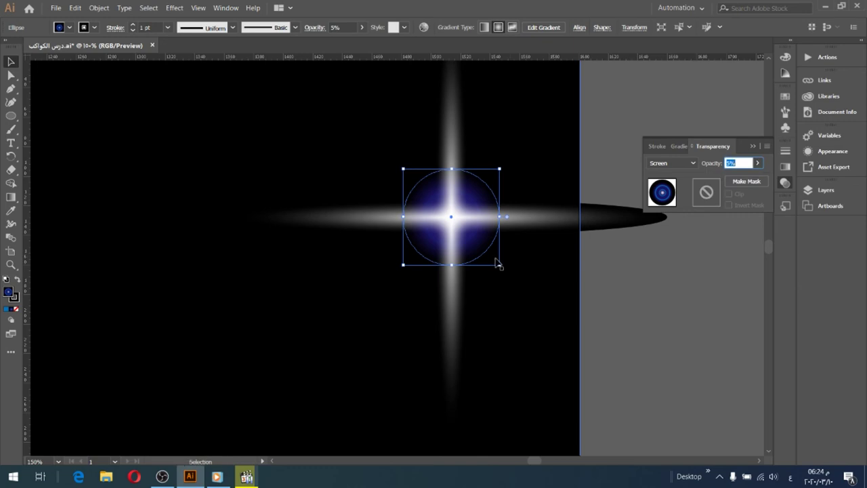
Preview the faded glow, then enlarge the glow circle down-right of the cross
left_click_drag(499, 265, 511, 277)
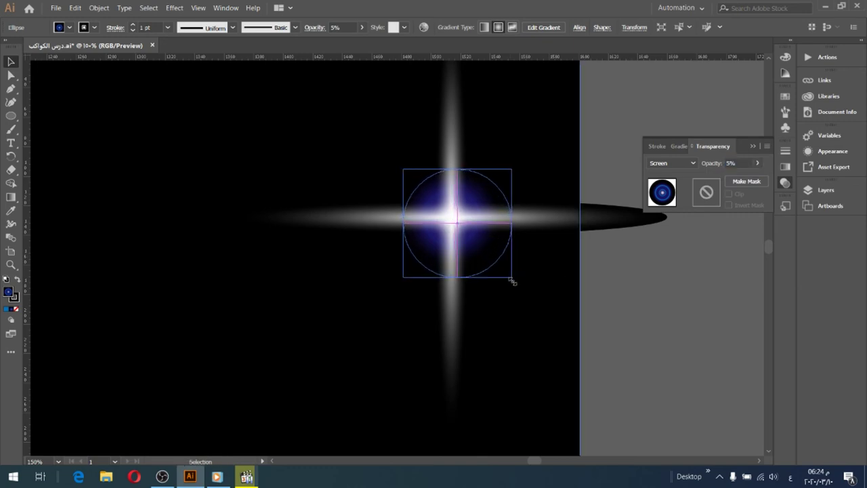
key("ctrl+z")
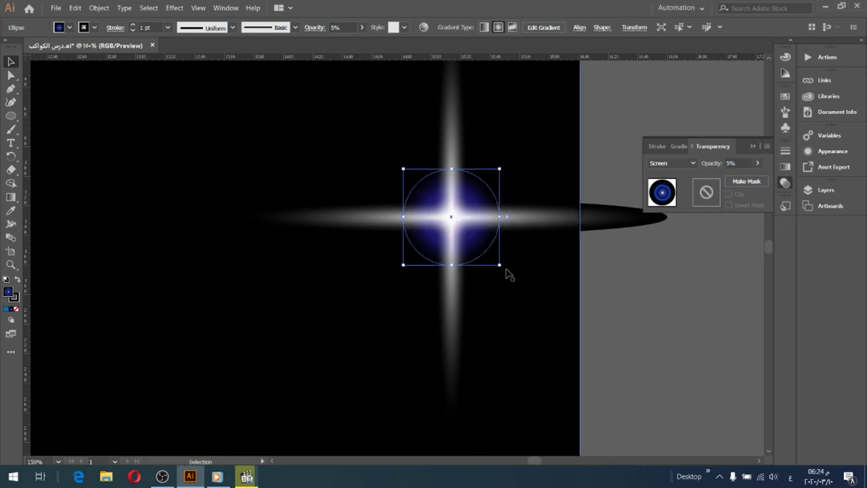
left_click(615, 265)
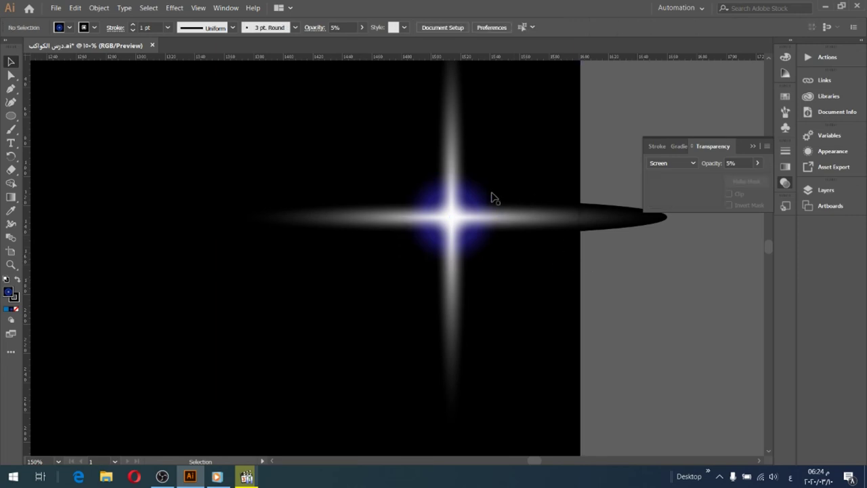
left_click(494, 259)
left_click_drag(500, 265, 535, 301)
Undo the previous enlargement and reselect the glow circle with the Selection tool
key("a")
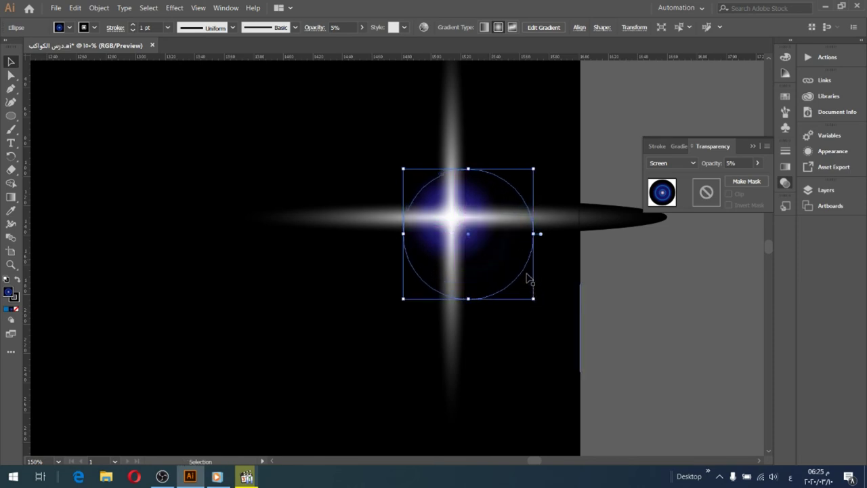
key("ctrl+z")
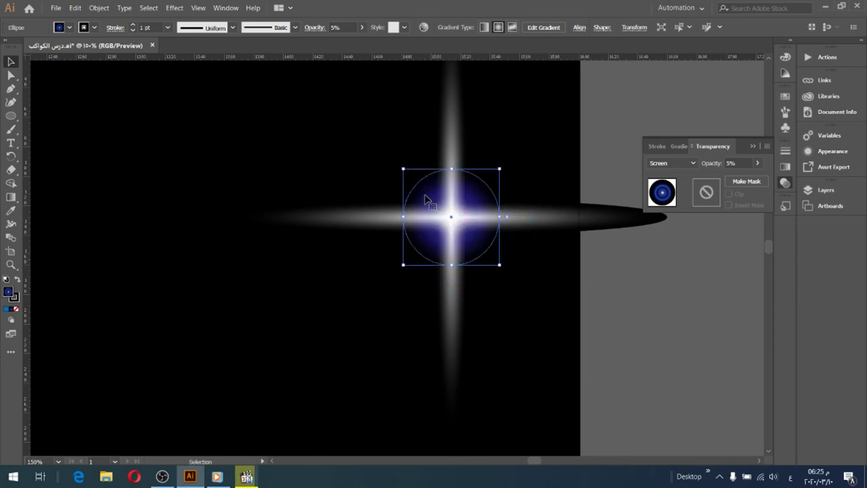
left_click(13, 76)
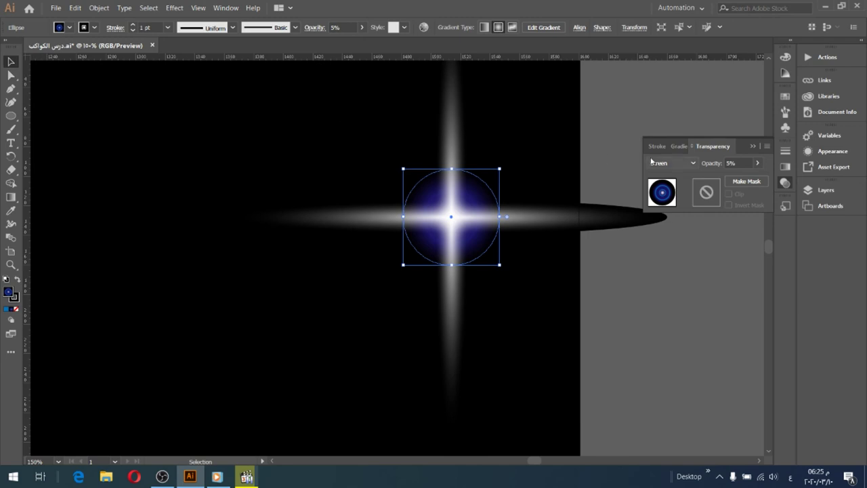
left_click(679, 146)
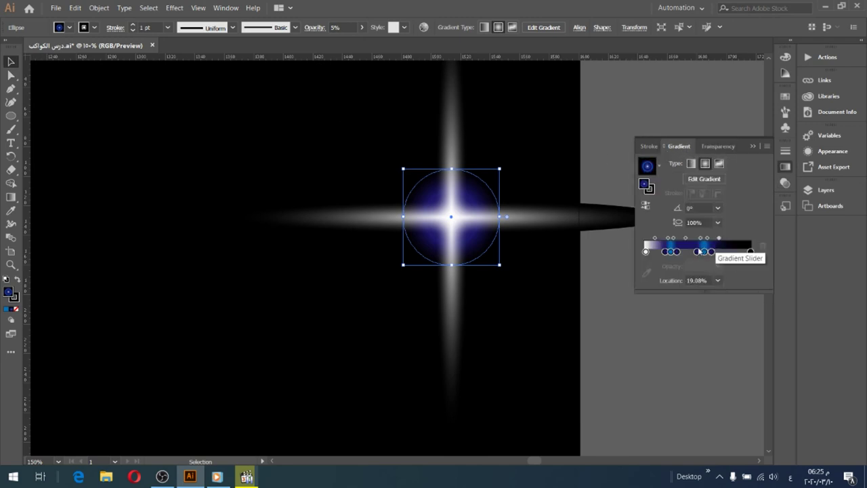
left_click(704, 251)
left_click(478, 209)
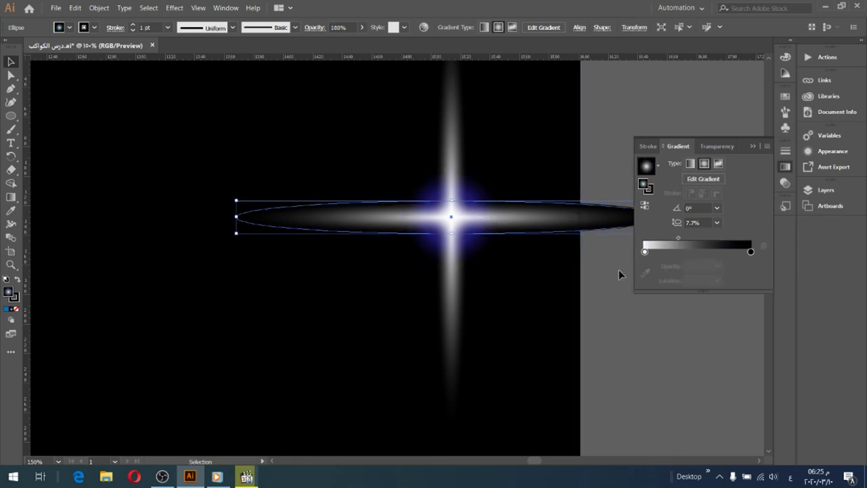
left_click(704, 251)
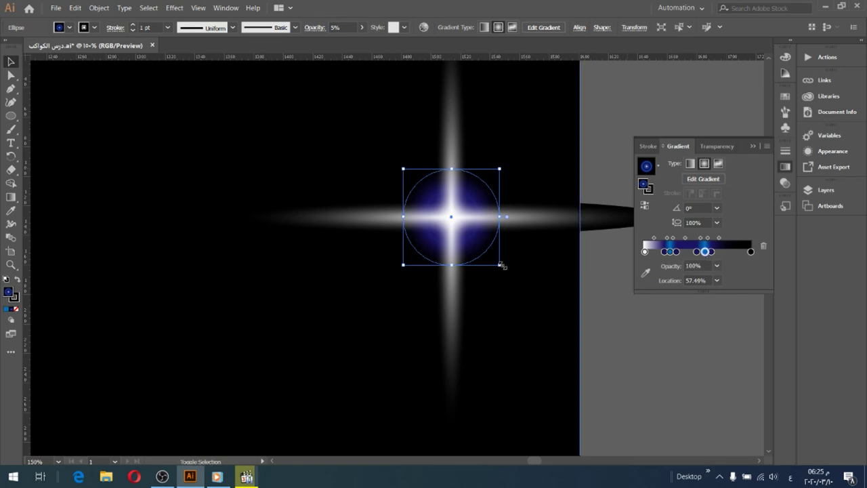
Scale the glow circle outward from its centre to about 120.76 px
left_click_drag(501, 265, 519, 287)
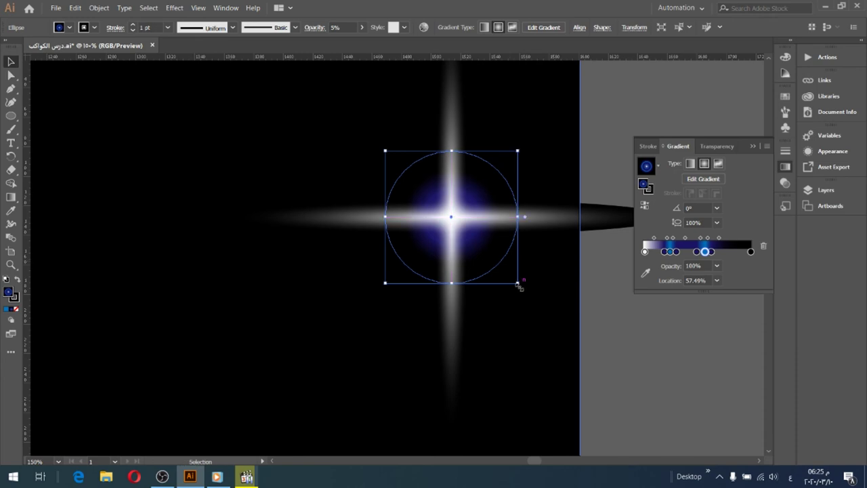
left_click(669, 251)
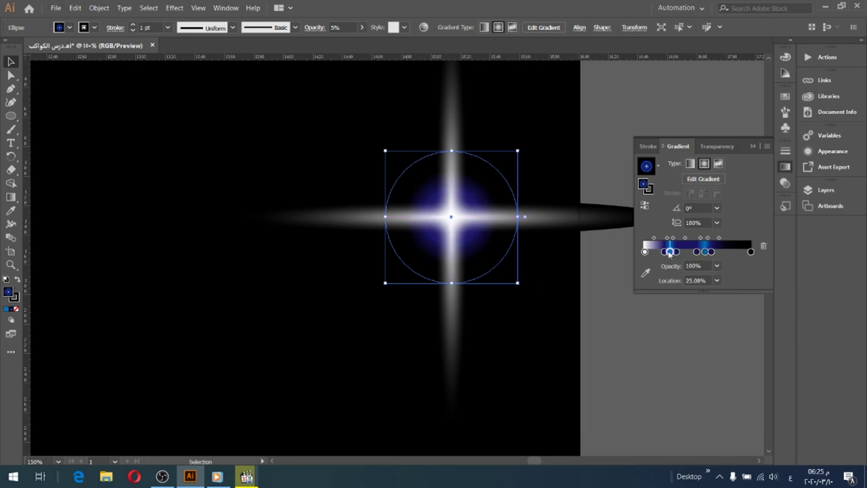
left_click_drag(518, 283, 523, 289)
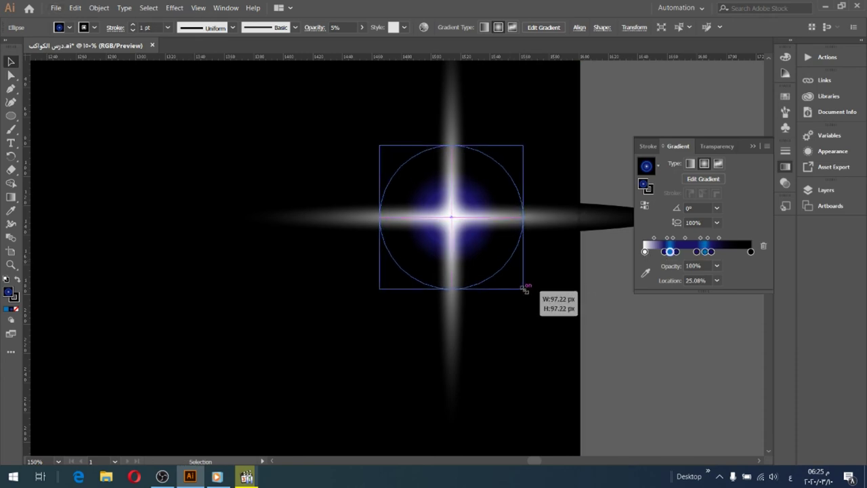
left_click_drag(523, 290, 541, 309)
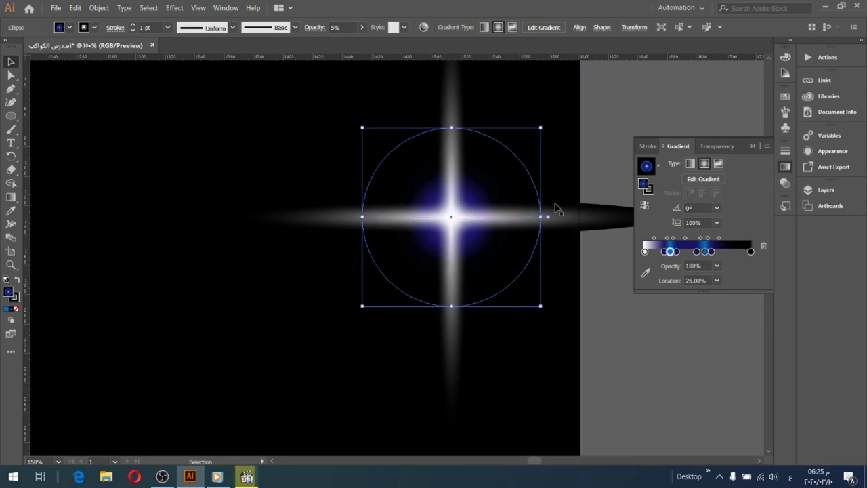
left_click(752, 147)
Raise the glow circle's opacity to 14%
left_click(785, 182)
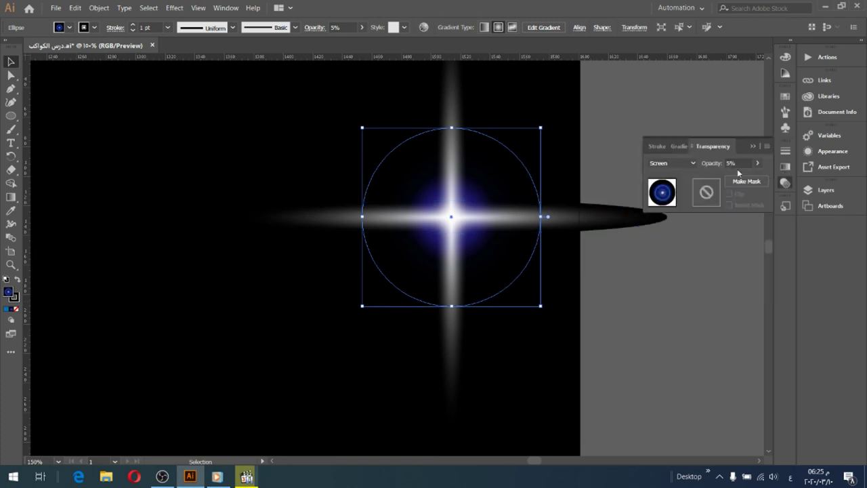
left_click(757, 163)
left_click_drag(717, 176, 721, 178)
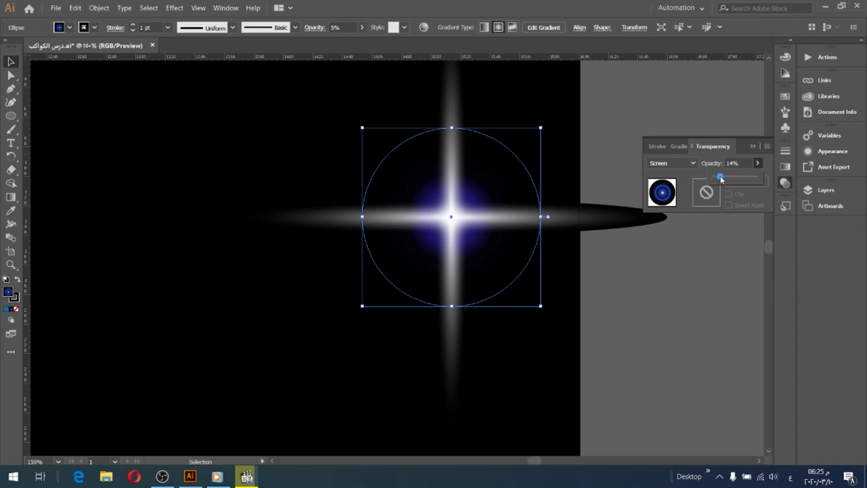
left_click_drag(722, 178, 722, 180)
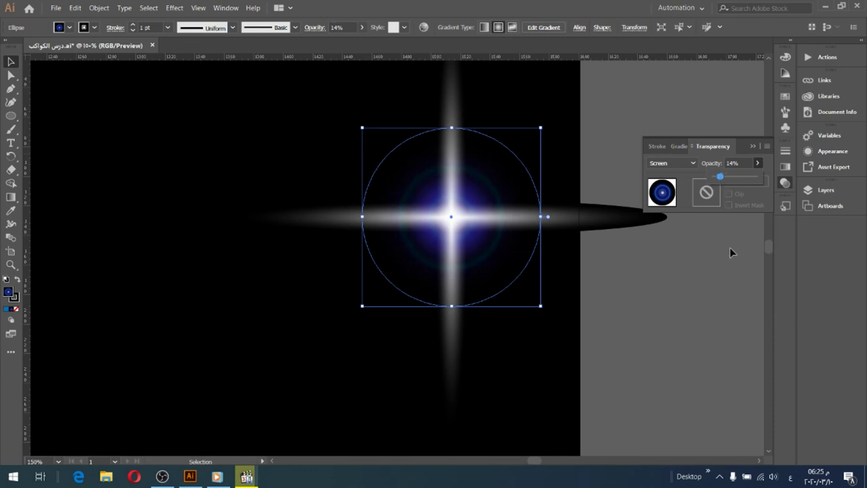
key("Return")
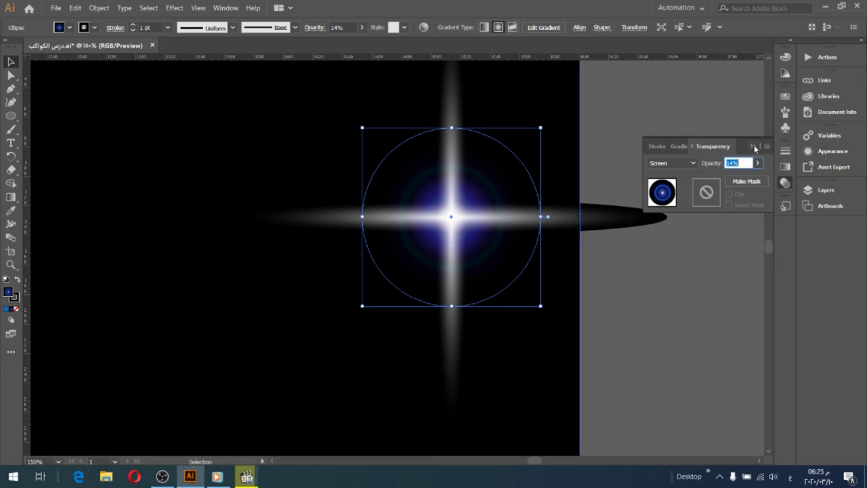
left_click(753, 145)
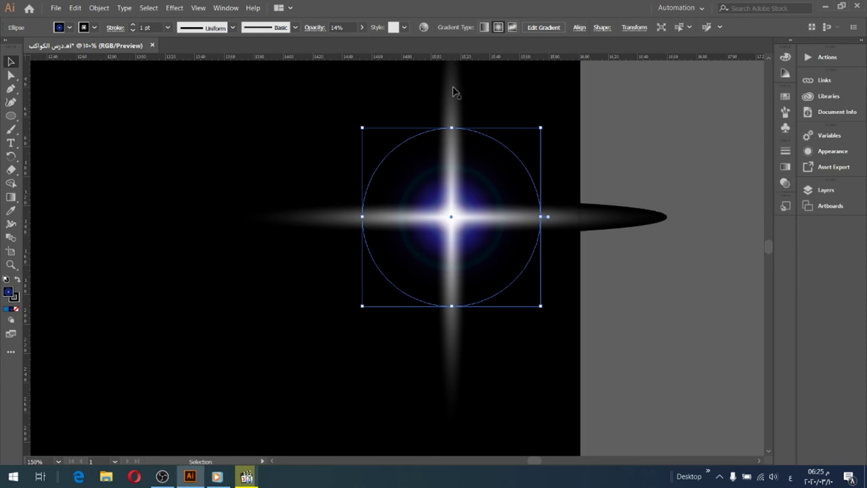
Deselect to preview the star, then select the glow circle and horizontal flare ellipse
left_click(630, 269)
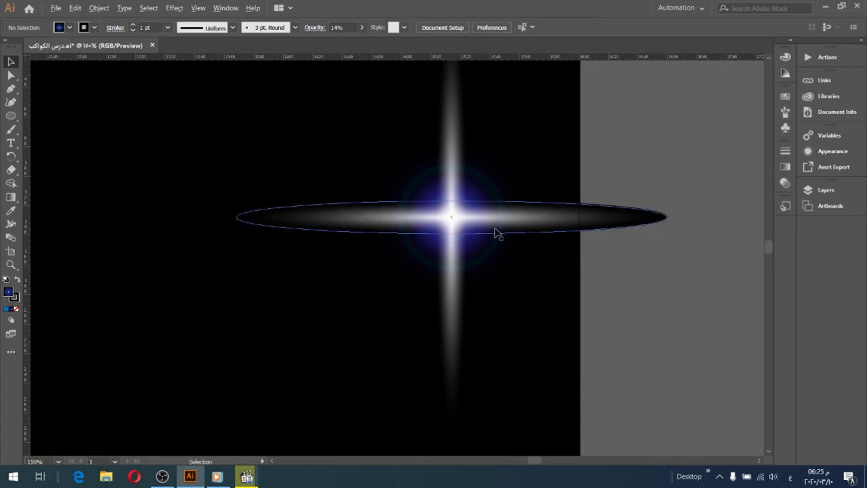
left_click(459, 186)
left_click(478, 197)
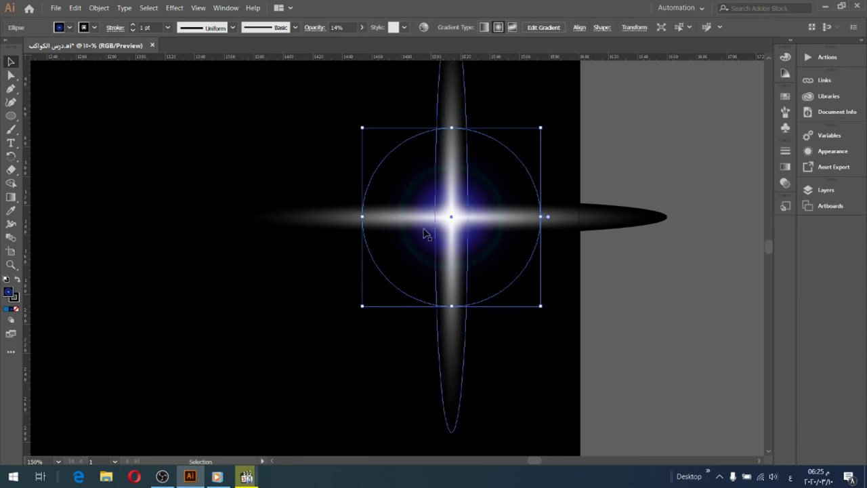
left_click(486, 226)
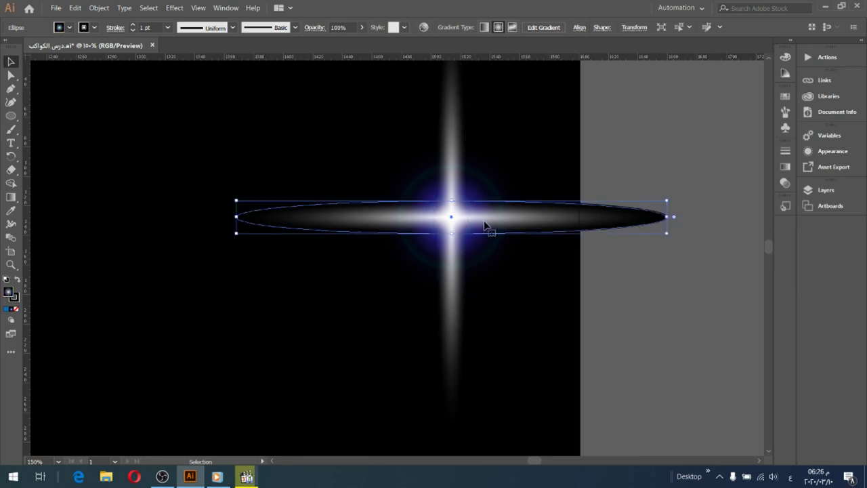
Select the glow circle and flare ellipses and move them right onto the cross
left_click(483, 248, "shift")
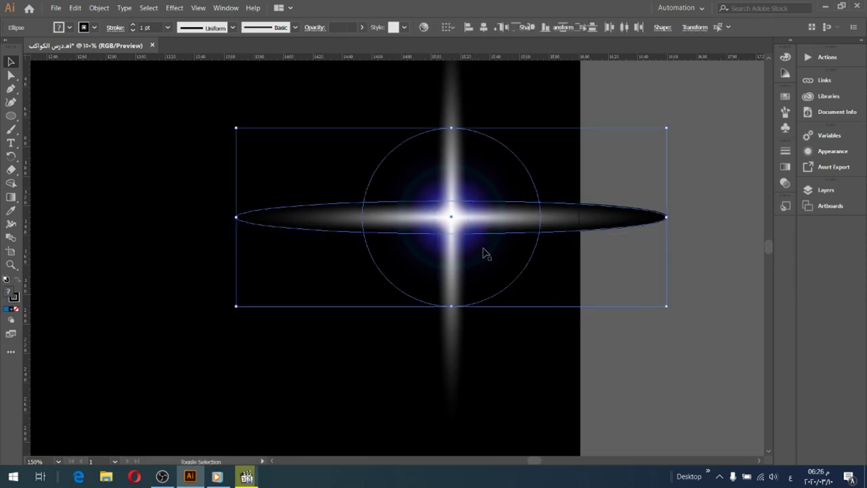
left_click(483, 240, "shift")
left_click(460, 159, "shift")
left_click(450, 116, "shift")
left_click_drag(490, 196, 689, 198)
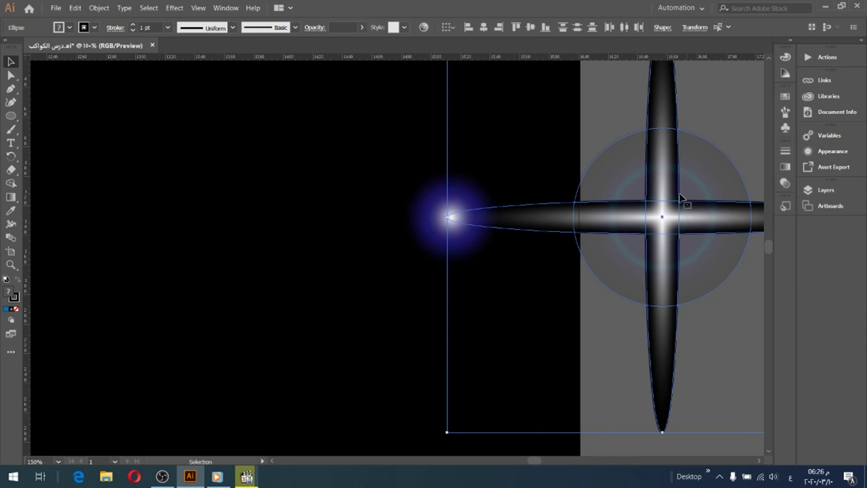
left_click_drag(440, 218, 646, 219)
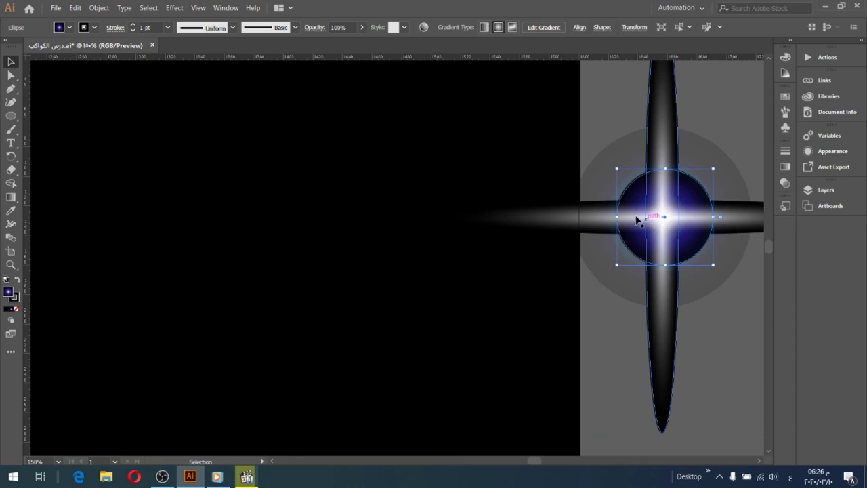
Select the glow ellipse and nudge it with the arrow keys to centre it
left_click_drag(638, 195, 637, 197)
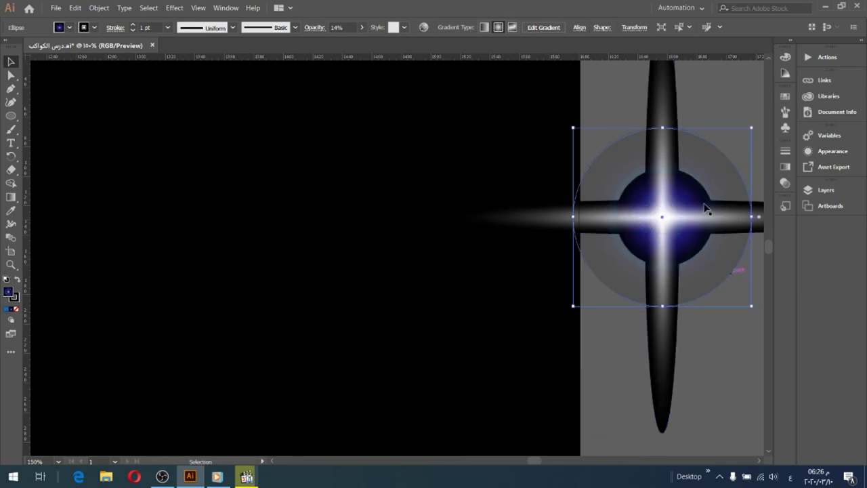
left_click(719, 298)
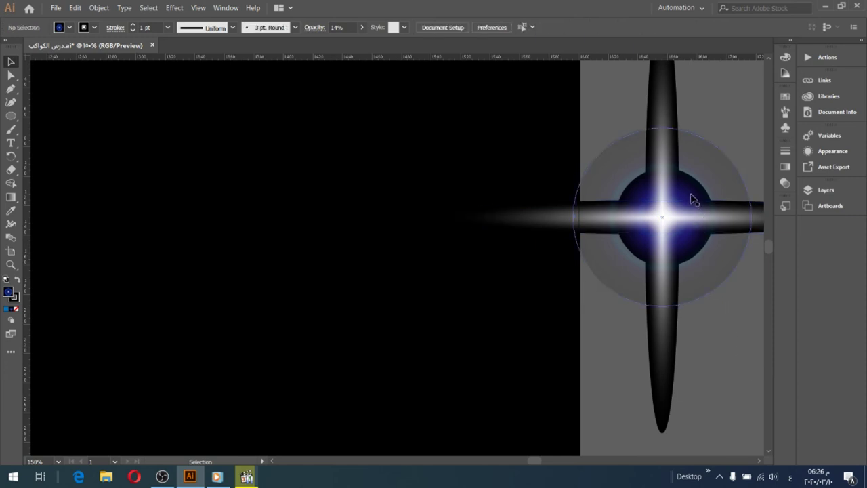
left_click(642, 196)
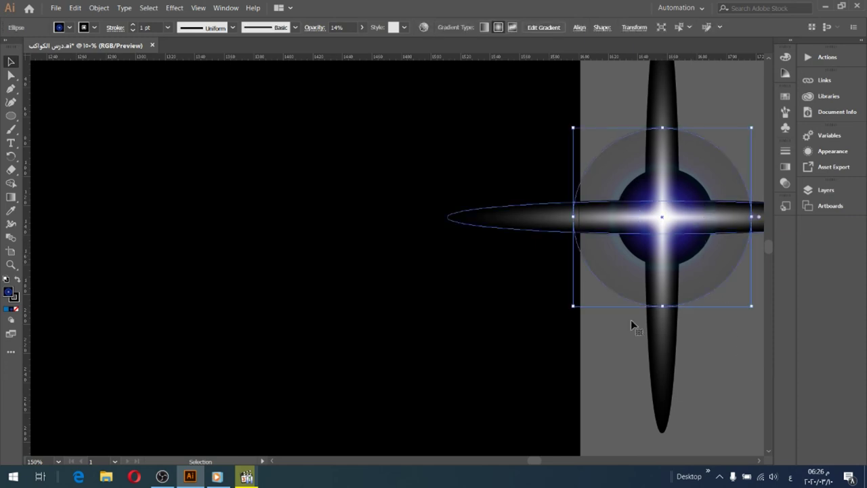
left_click(644, 378)
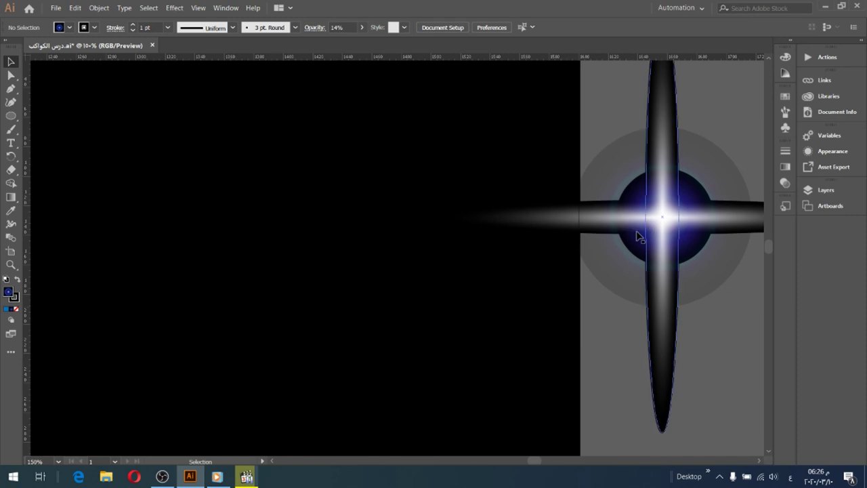
left_click(647, 197)
key("Left")
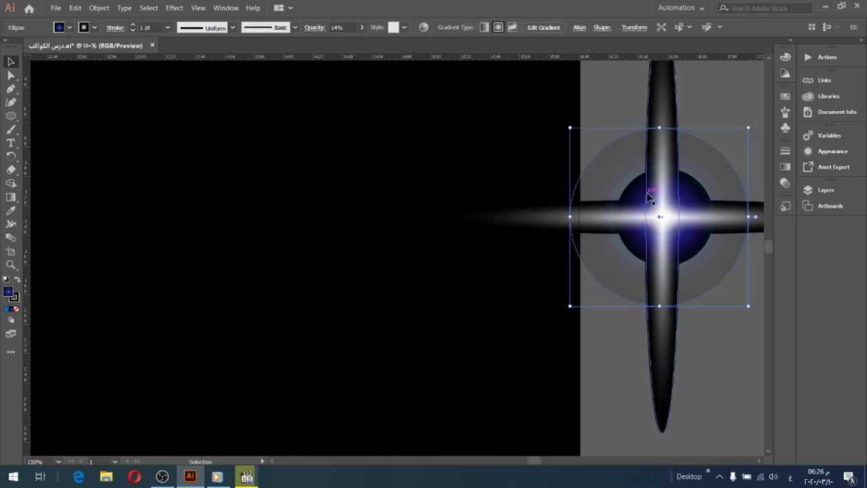
key("Left")
key("Right")
key("Right")
key("Right")
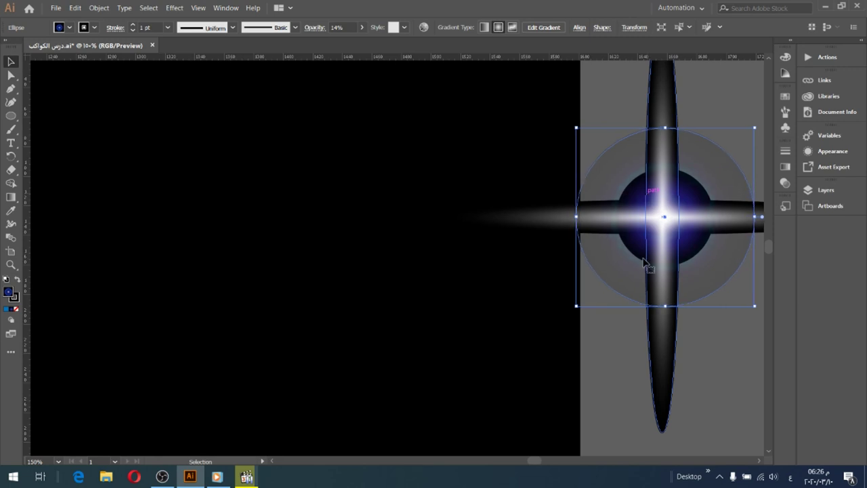
Fine-tune the glow ellipse with one more left-right nudge, then deselect everything
key("ctrl+shift+a")
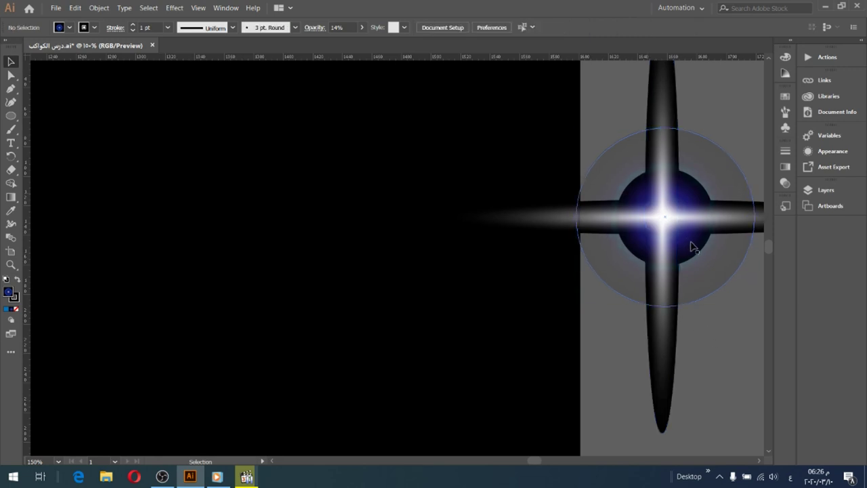
left_click(705, 253)
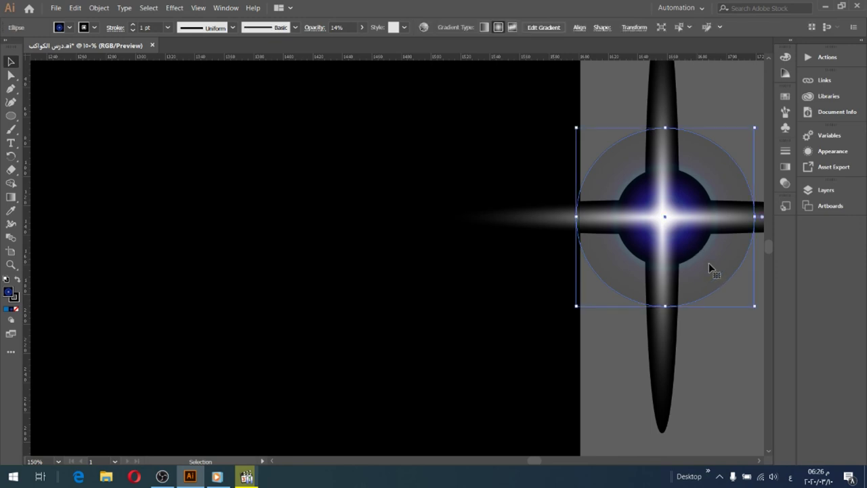
key("Left")
key("Left")
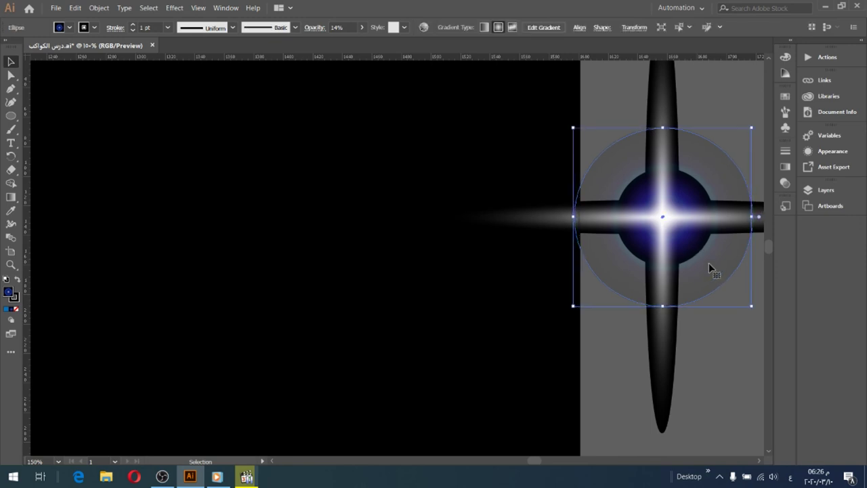
key("Right")
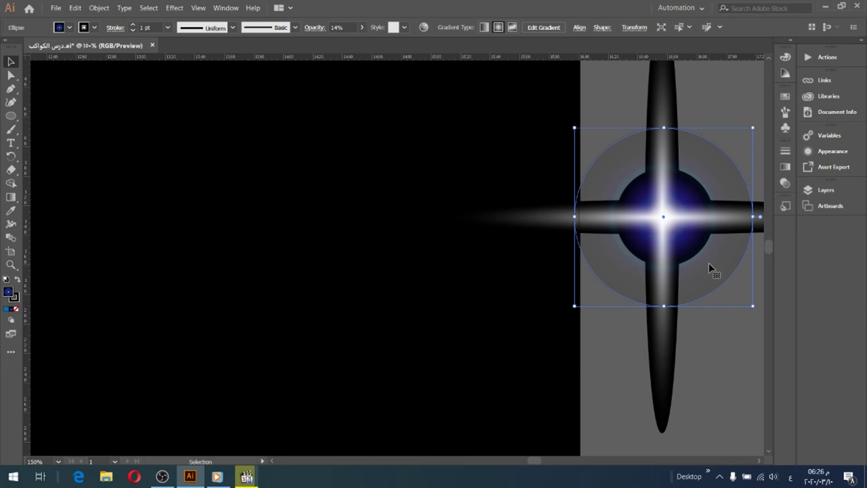
left_click(717, 341)
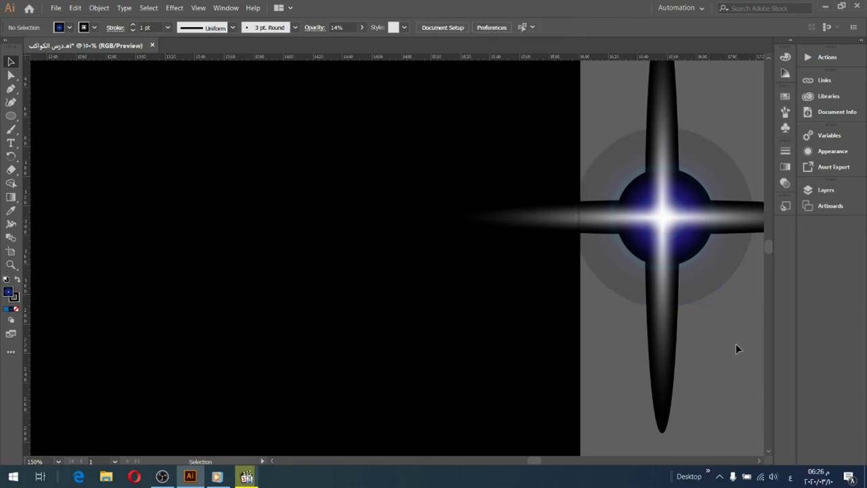
left_click(668, 359)
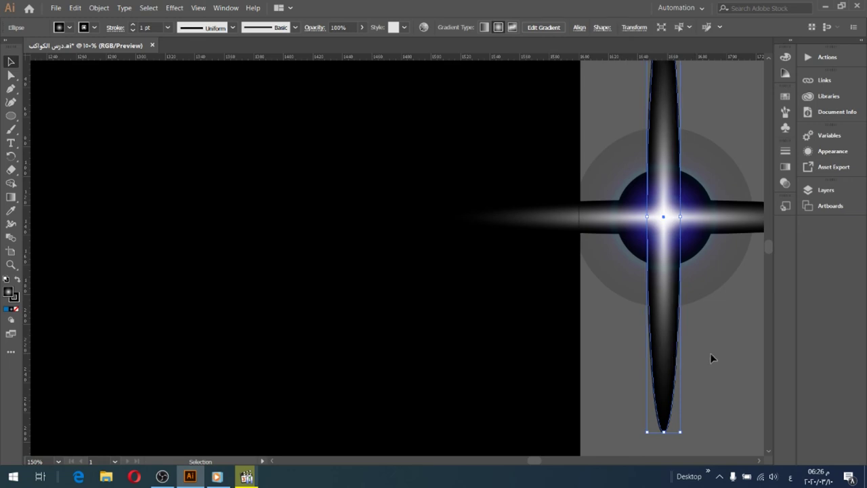
left_click(727, 363)
Group all the star's parts and move the group onto the black sky
left_click_drag(619, 381, 736, 95)
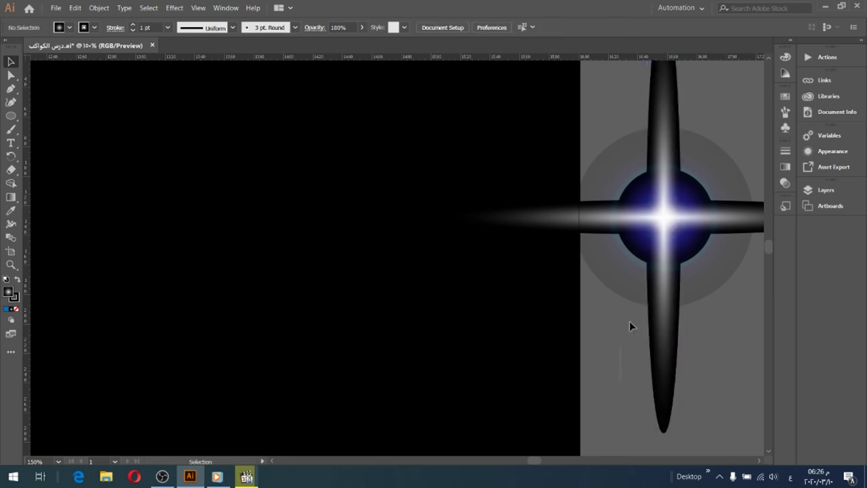
right_click(662, 229)
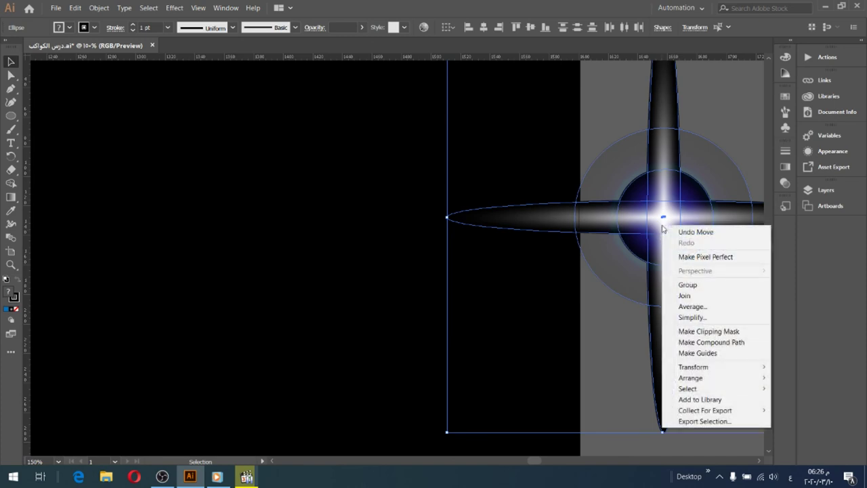
left_click(697, 280)
left_click_drag(674, 216, 454, 230)
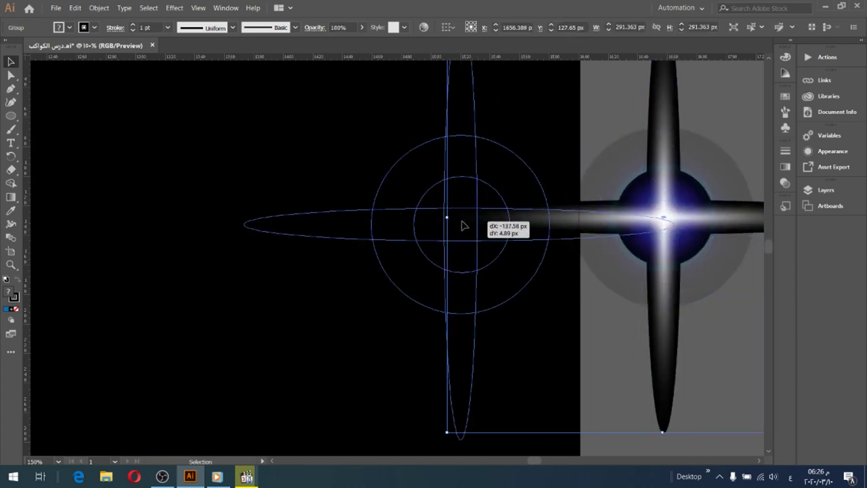
left_click_drag(461, 216, 440, 219)
Try shrinking and moving the star group, then undo both changes
scroll(447, 214, "down", 3)
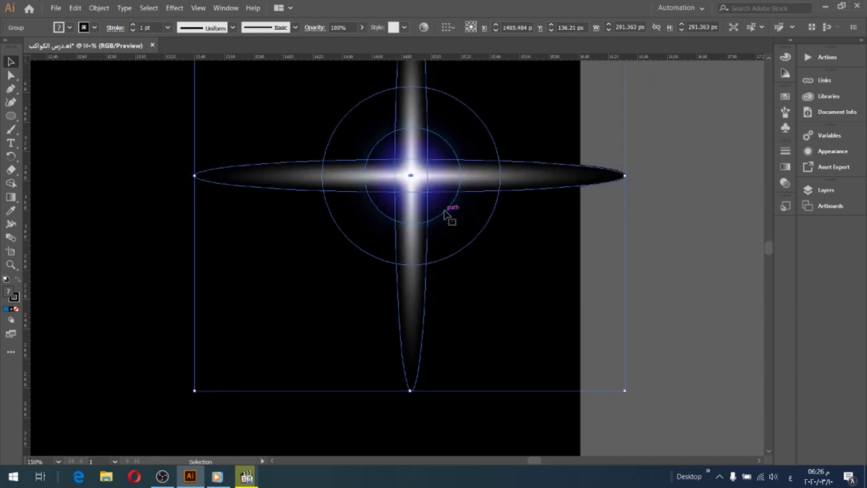
scroll(449, 213, "down", 2)
left_click_drag(624, 359, 477, 188)
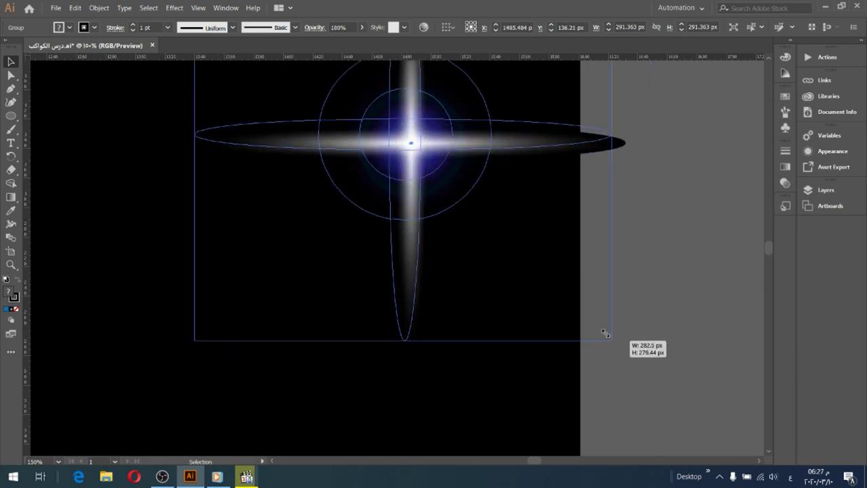
left_click_drag(367, 93, 441, 167)
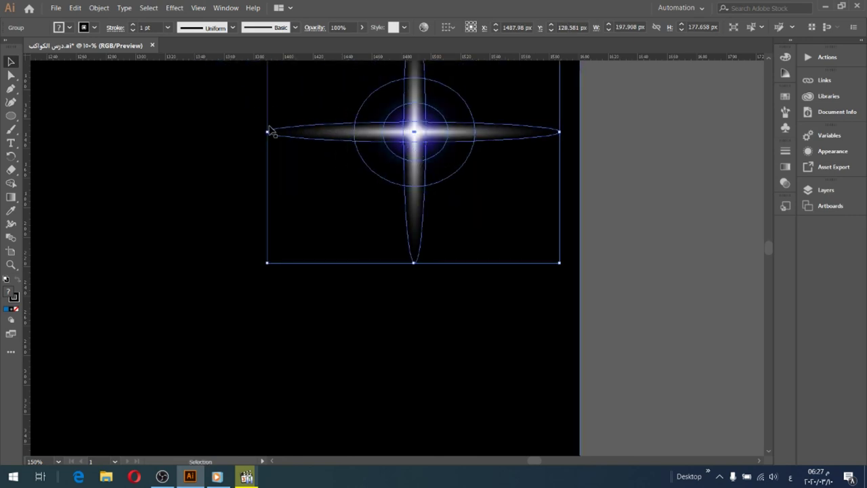
key("ctrl+z")
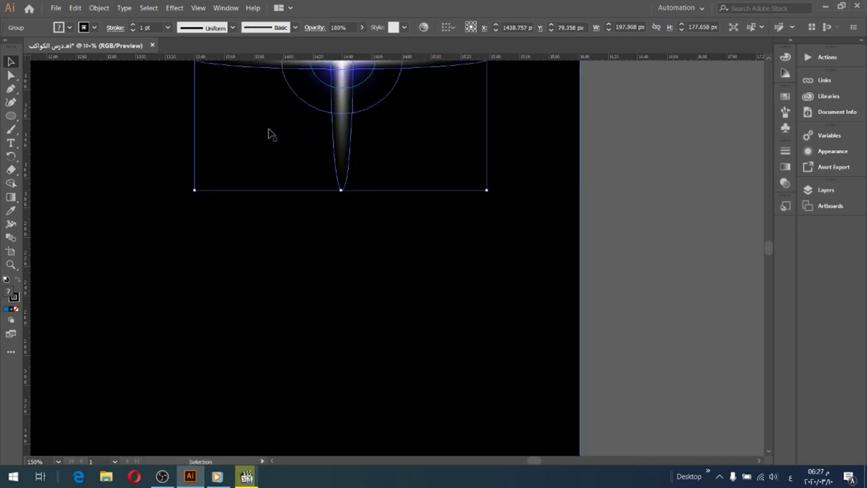
key("ctrl+z")
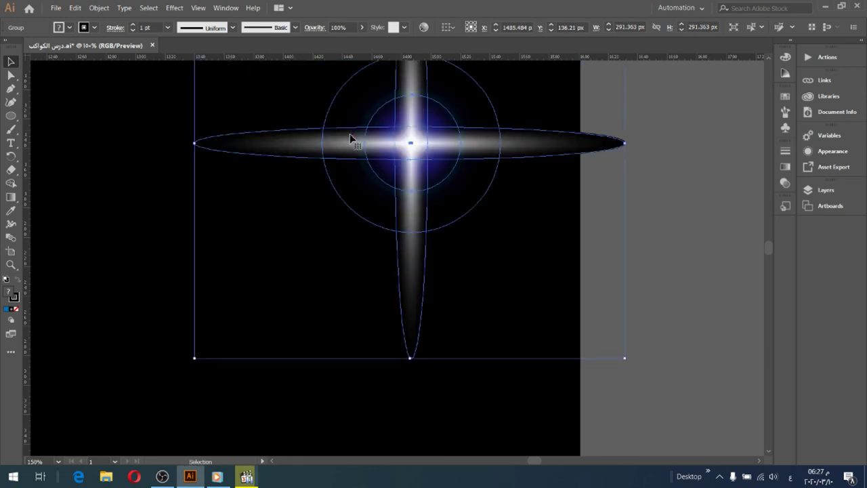
Zoom to 39.44% and scale the star down to about 114.854 px
left_click(58, 462)
left_click(58, 334)
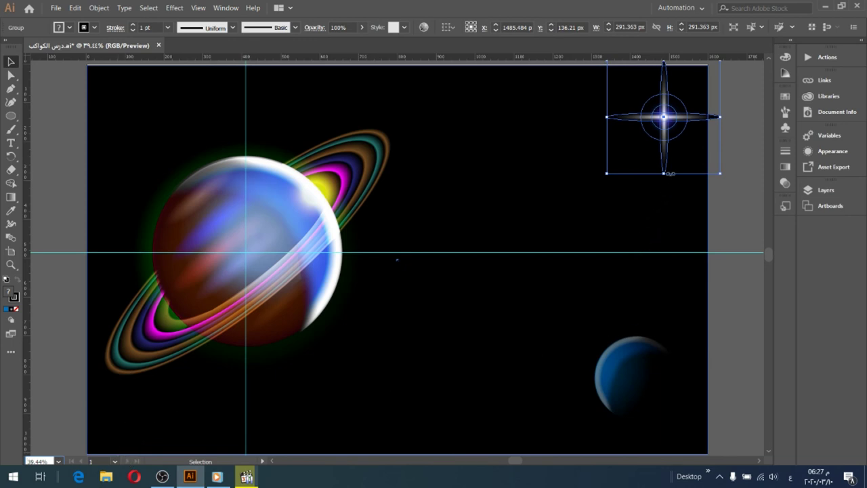
key("Return")
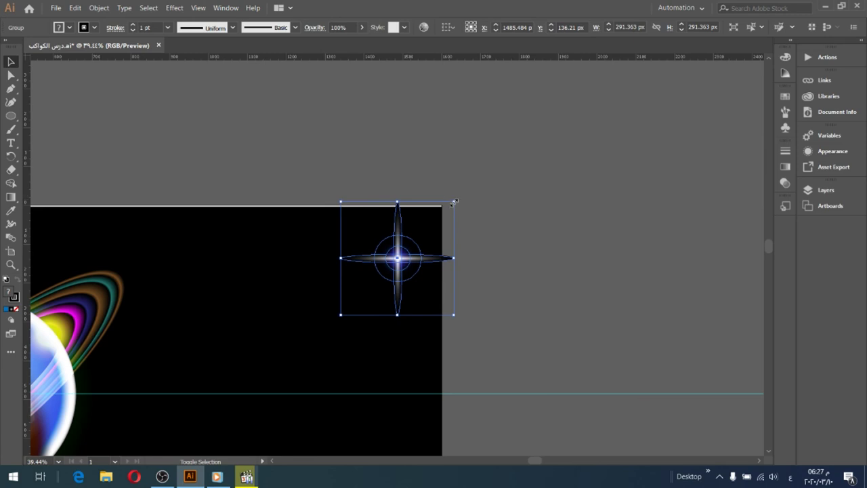
left_click_drag(453, 201, 386, 269)
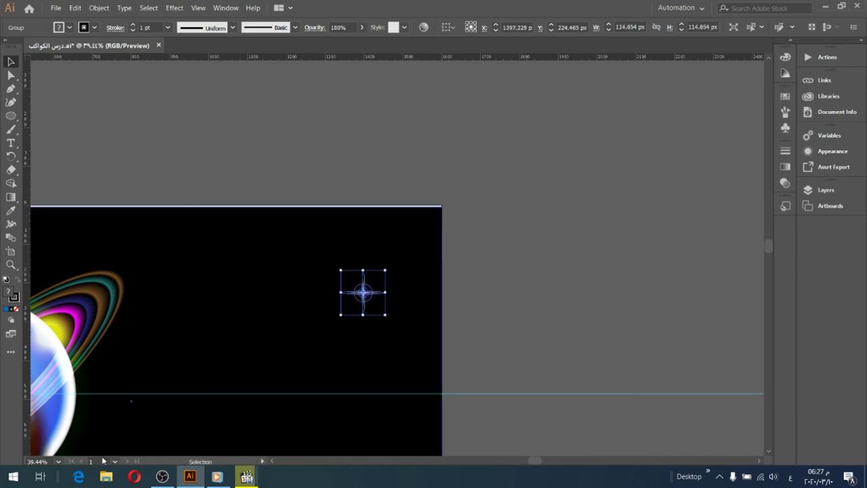
left_click(58, 463)
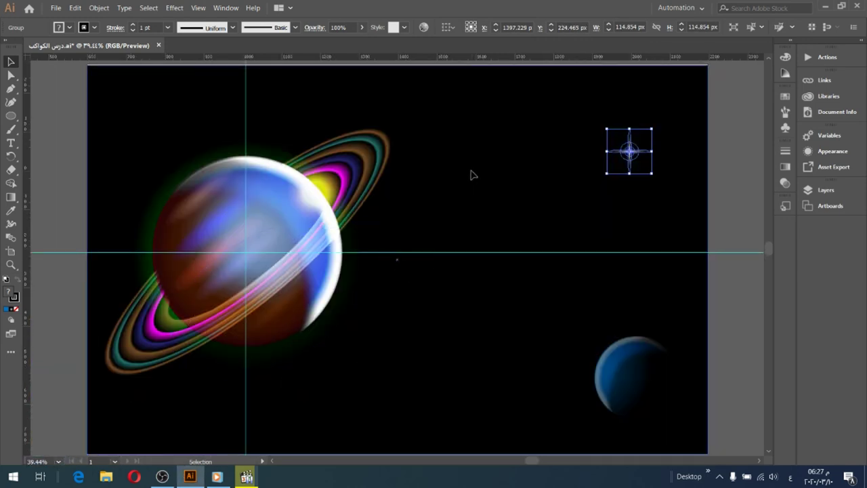
Deselect the star and fit the whole artboard in the window
left_click(526, 174)
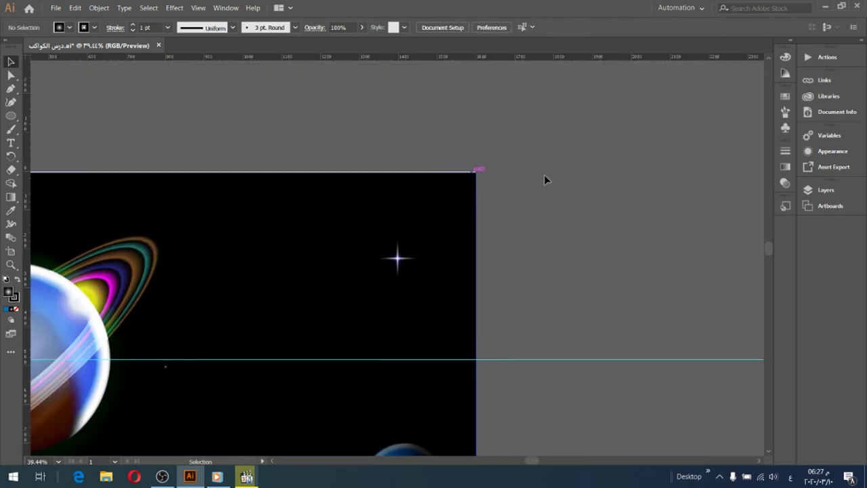
scroll(177, 421, "down", 2)
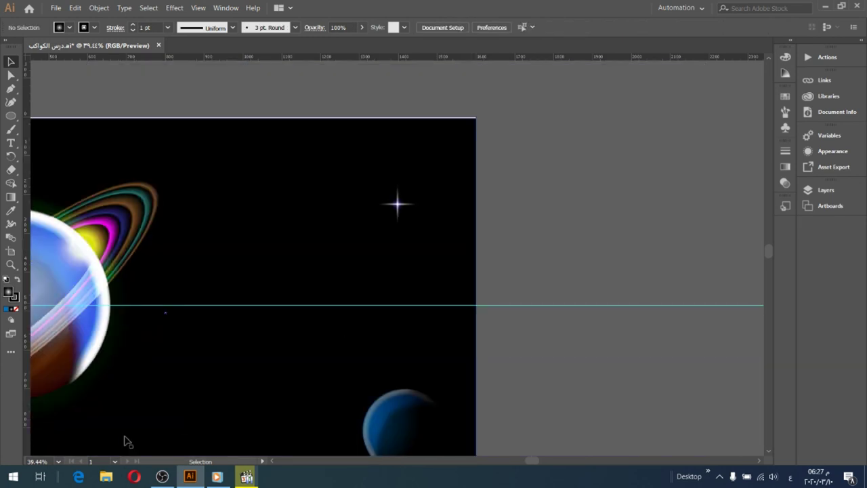
left_click(58, 462)
left_click(62, 447)
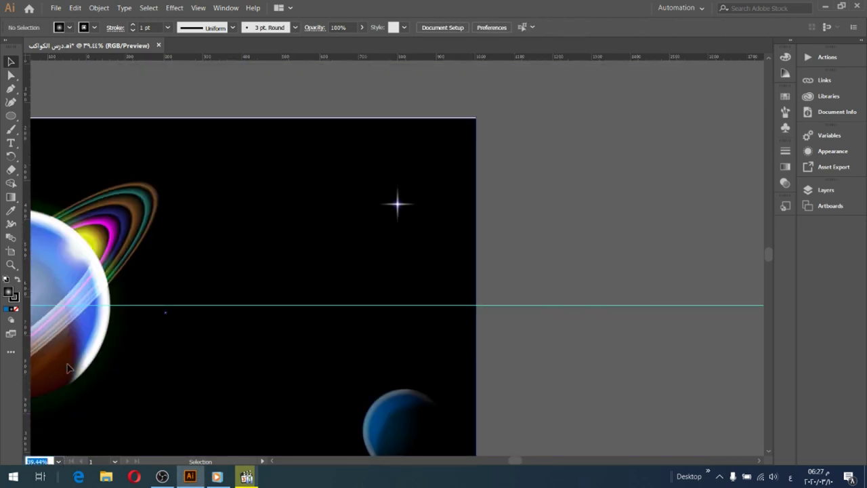
left_click(11, 62)
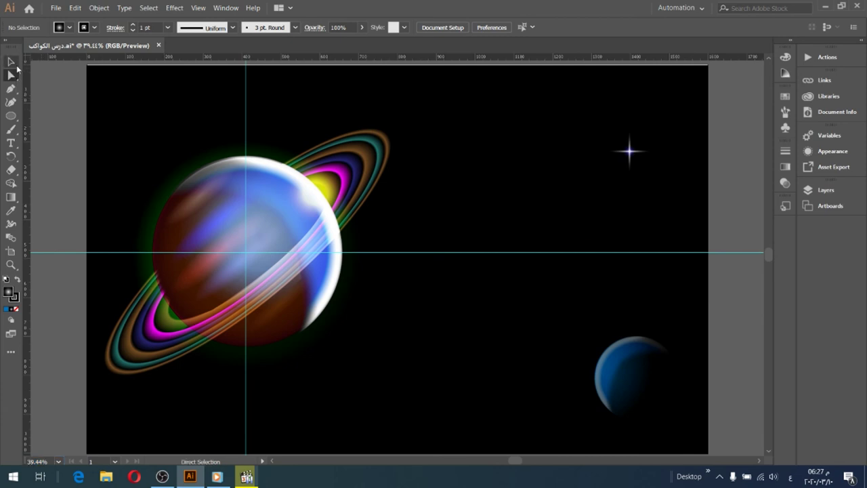
Duplicate the star into the sky and slightly resize the top-right and top-centre copies
left_click(632, 154)
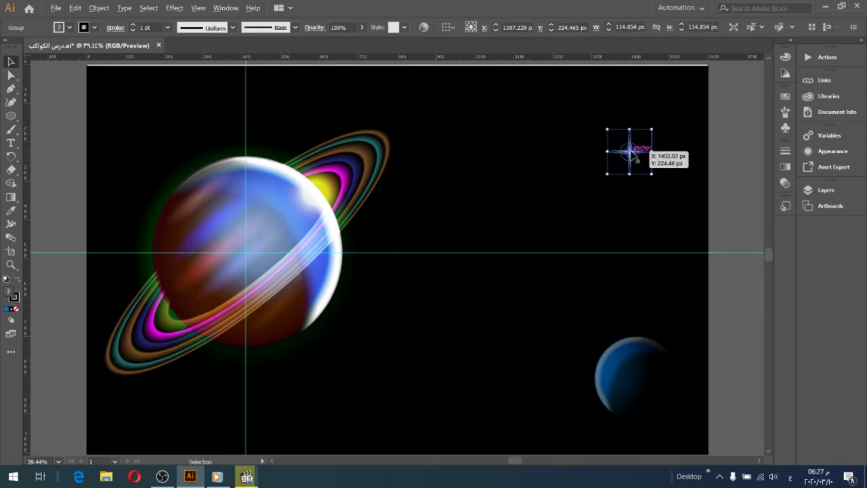
mouse_move(624, 156)
left_mouse_down()
mouse_move(302, 100)
mouse_move(381, 97)
mouse_move(178, 131)
mouse_move(118, 189)
mouse_move(253, 406)
mouse_move(208, 441)
mouse_move(314, 437)
mouse_move(397, 344)
mouse_move(548, 420)
mouse_move(572, 288)
mouse_move(495, 264)
mouse_move(478, 247)
left_mouse_up()
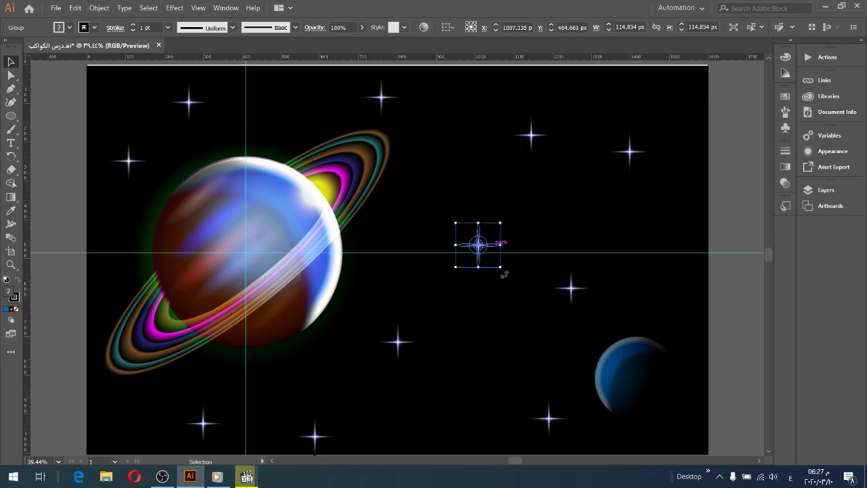
left_click(535, 139)
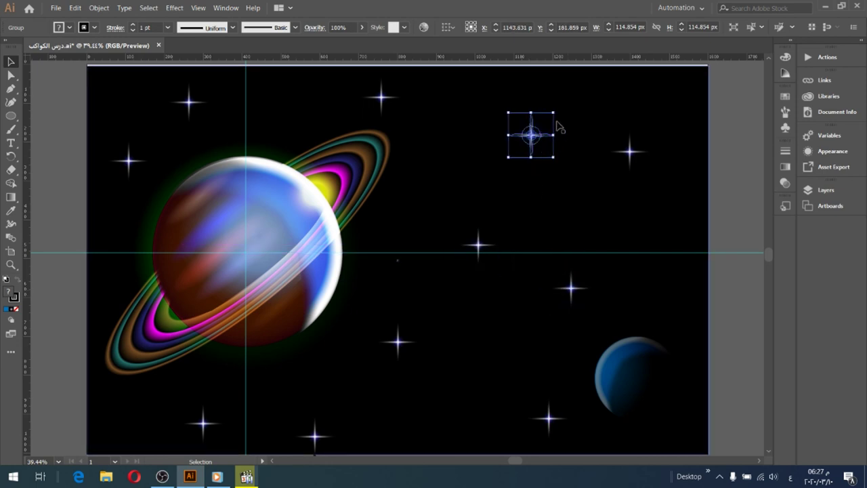
left_click_drag(552, 114, 536, 128)
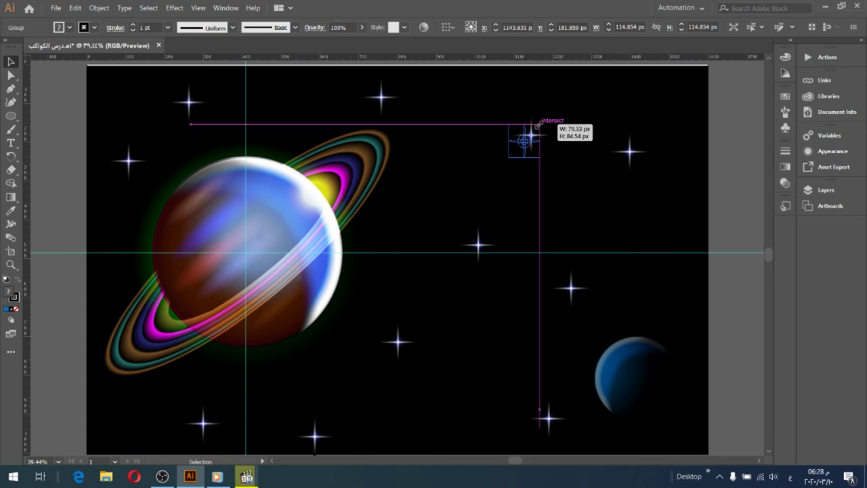
left_click(384, 102)
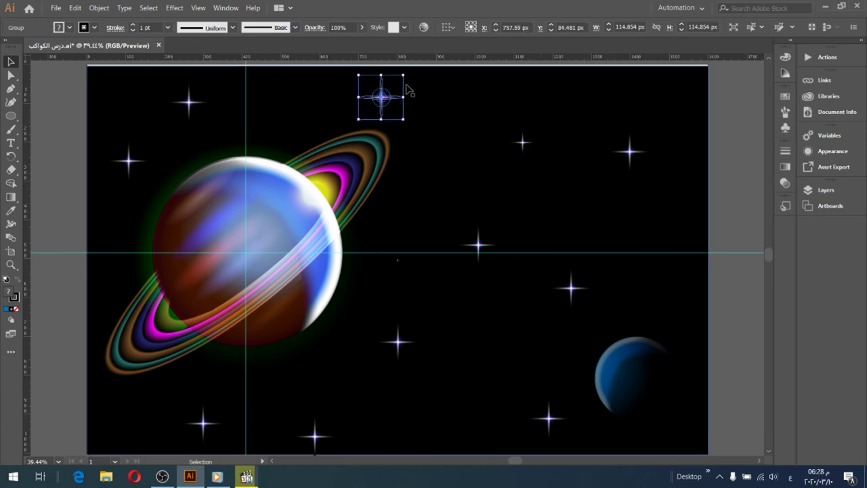
left_click_drag(404, 73, 406, 70)
Shrink the top-left star to about 70 px and another to 155 px, moving it left
left_click(202, 107)
left_click(129, 160)
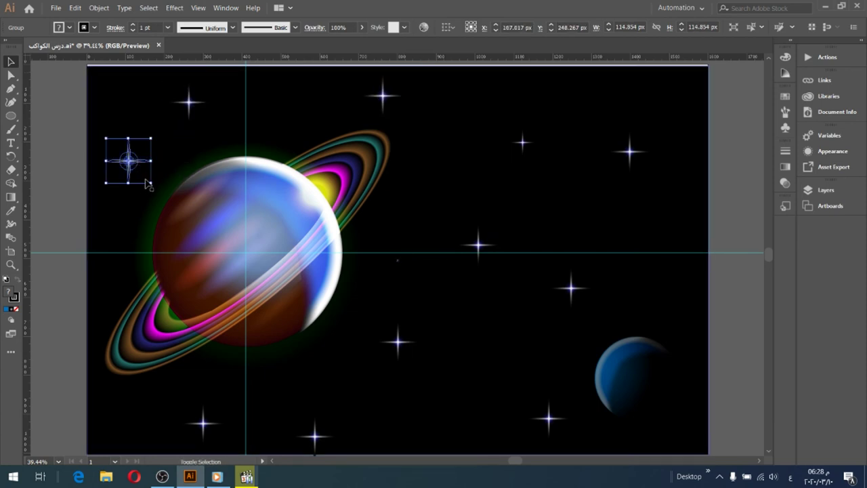
left_click_drag(149, 183, 132, 165)
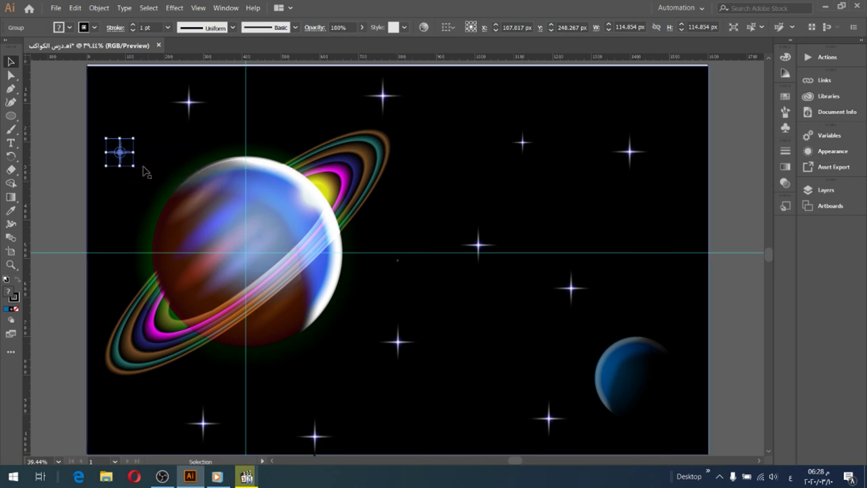
left_click(202, 102)
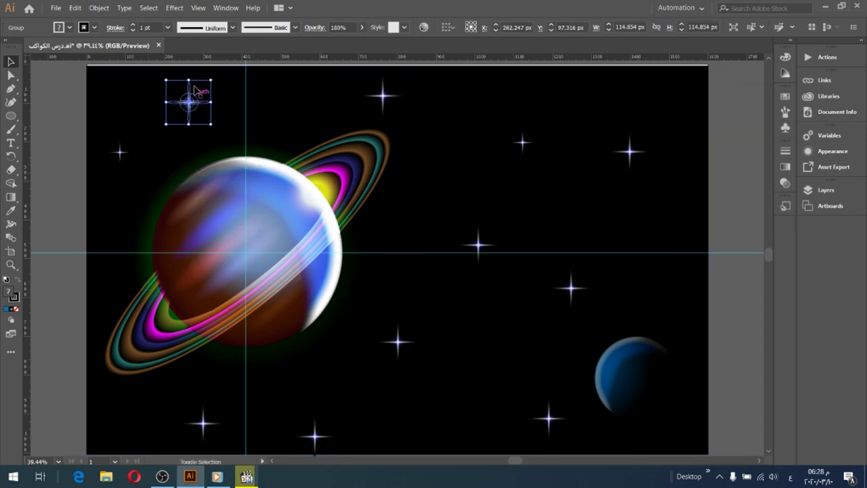
left_click_drag(188, 80, 189, 83)
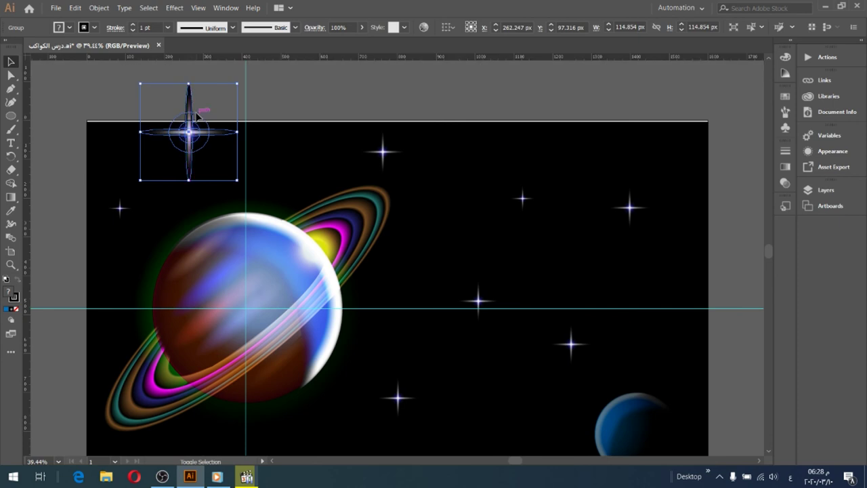
left_click_drag(190, 82, 188, 120)
left_click_drag(197, 150, 166, 150)
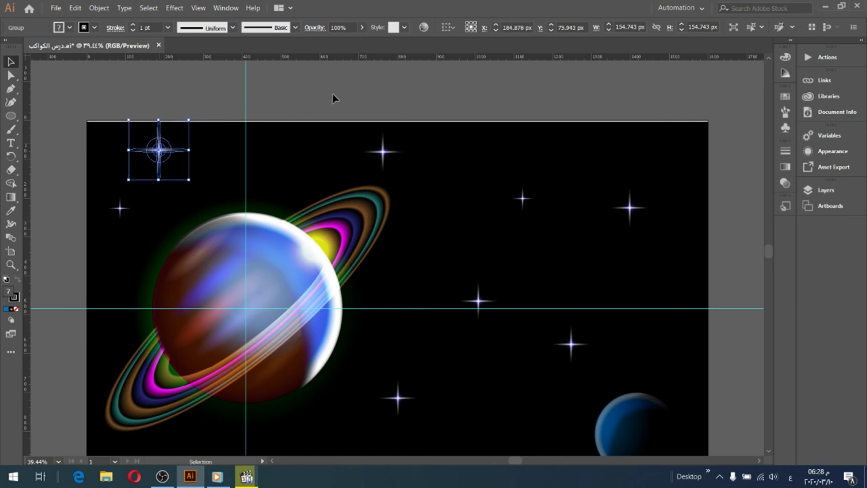
left_click(402, 114)
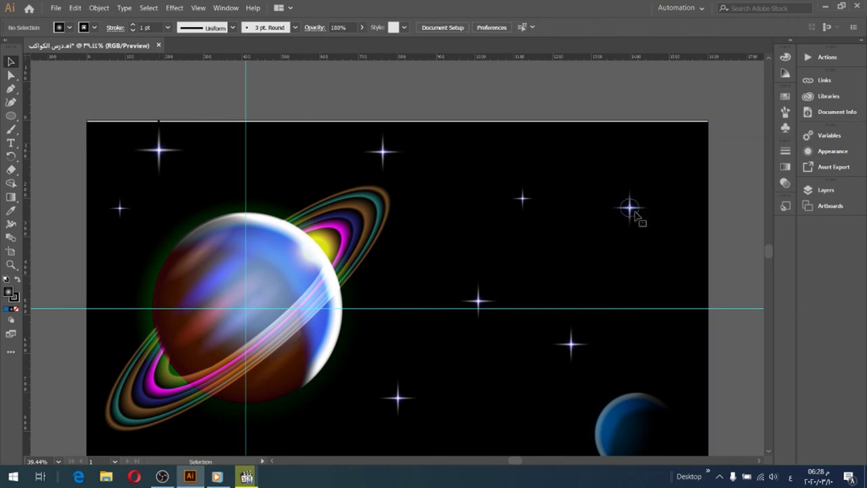
Enlarge the upper-right star and shrink the small right-side star to about 70 px
left_click(635, 222)
left_click_drag(629, 230, 631, 258)
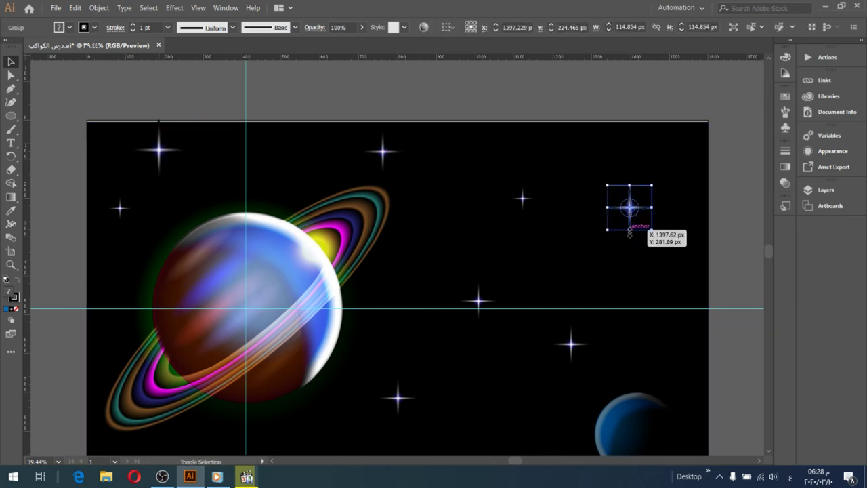
left_click(571, 344)
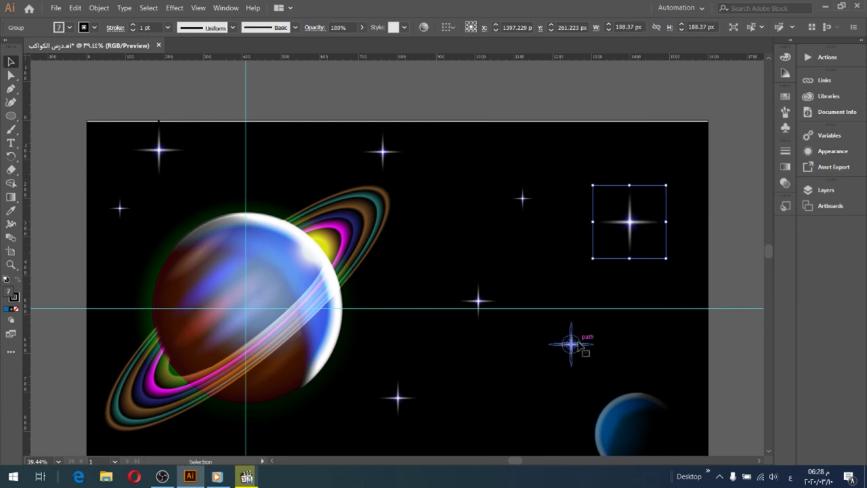
left_click_drag(593, 365, 576, 350)
scroll(501, 305, "down", 3)
Shrink the star near the bottom centre to about 71 px, then slightly further
scroll(501, 301, "down", 1)
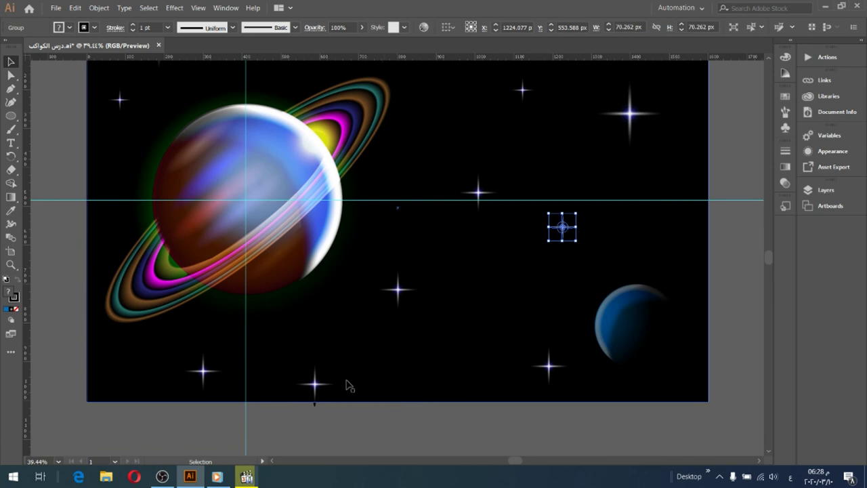
left_click(315, 382, "shift")
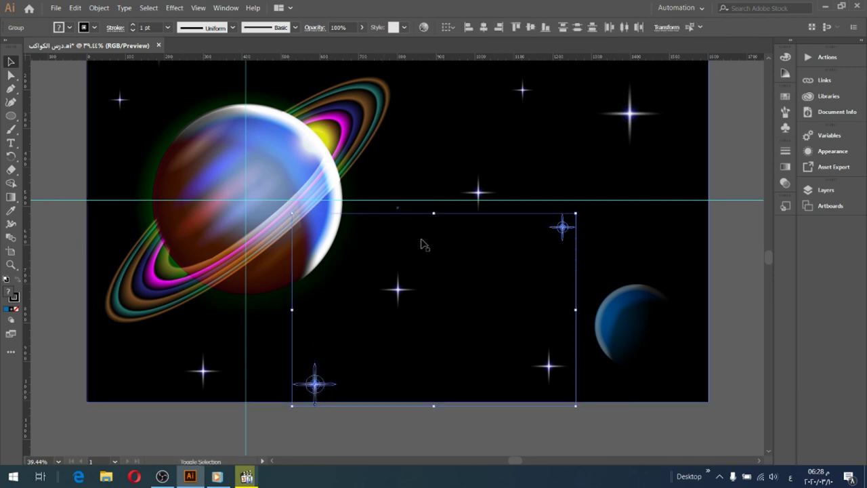
left_click(330, 415)
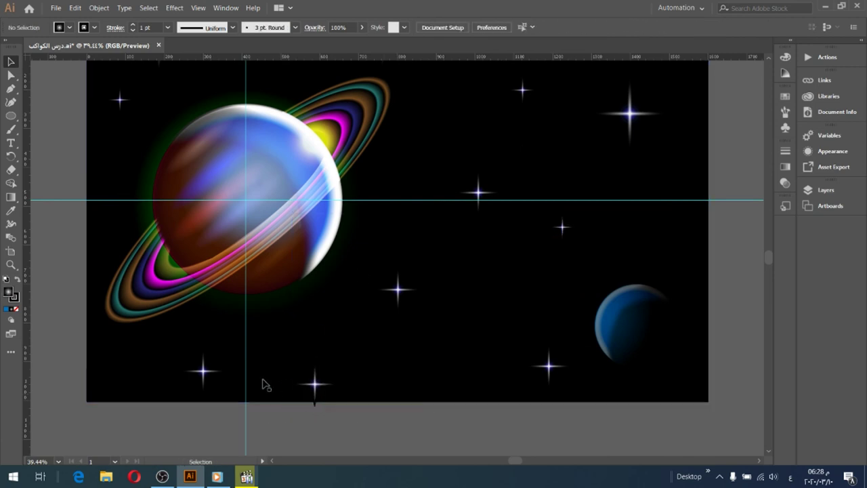
left_click(317, 379, "shift")
mouse_move(336, 361)
left_mouse_down()
mouse_move(310, 388)
mouse_move(316, 375)
left_mouse_up()
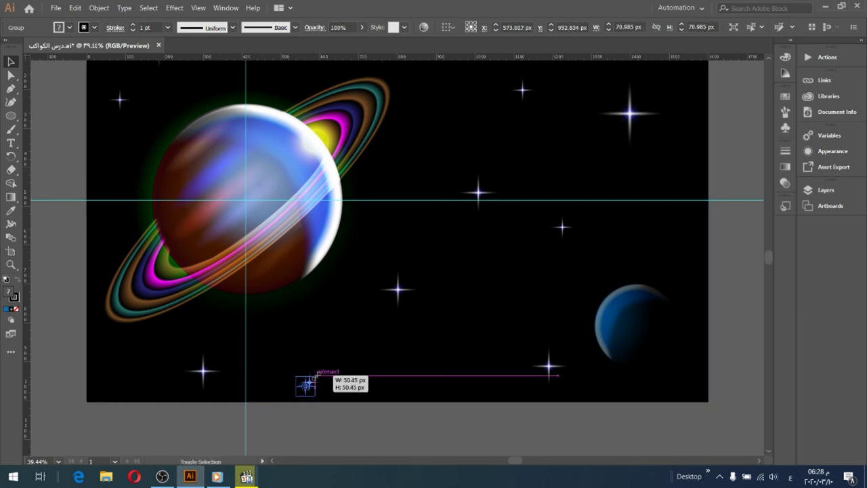
left_click(253, 375)
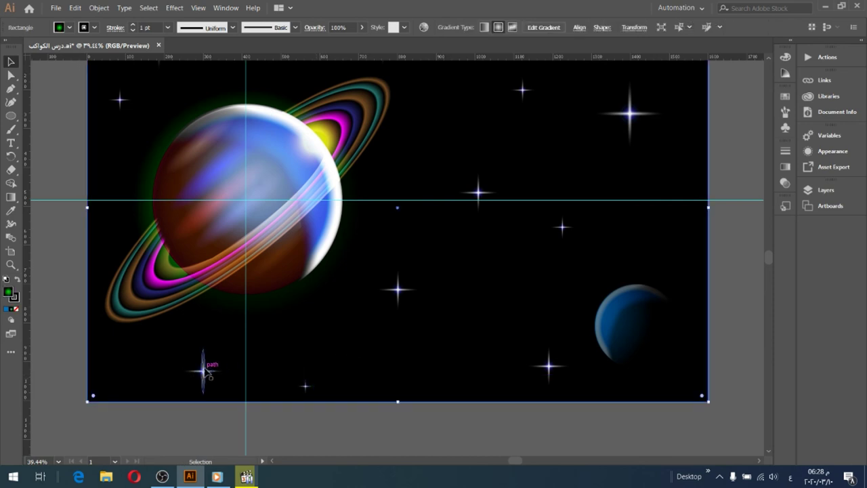
Shrink the bottom-right star to about half size and review the starfield
left_click(543, 367)
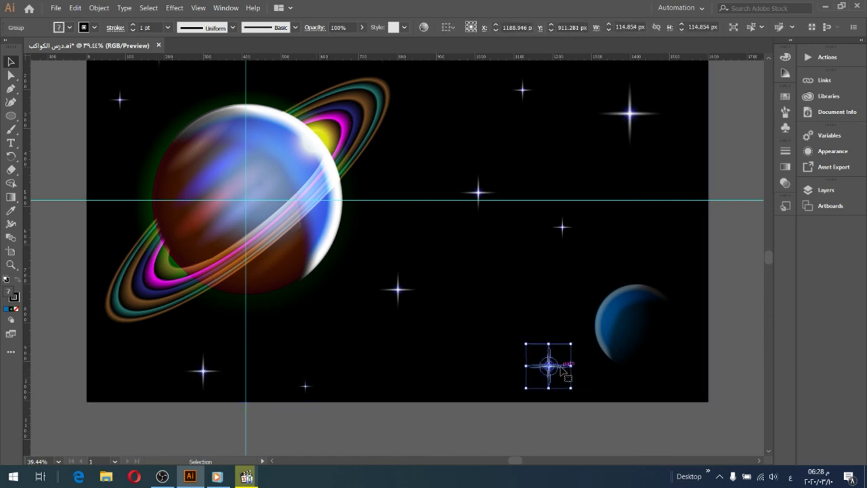
left_click_drag(570, 343, 549, 365)
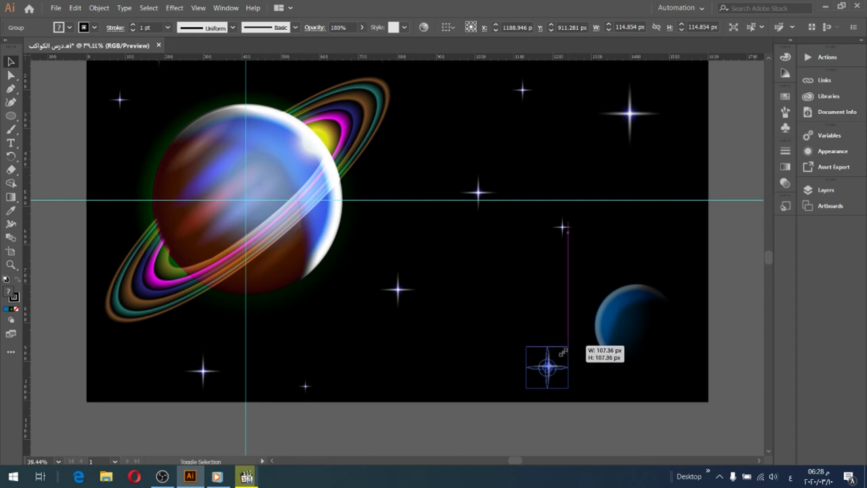
left_click(474, 368)
scroll(512, 347, "up", 2)
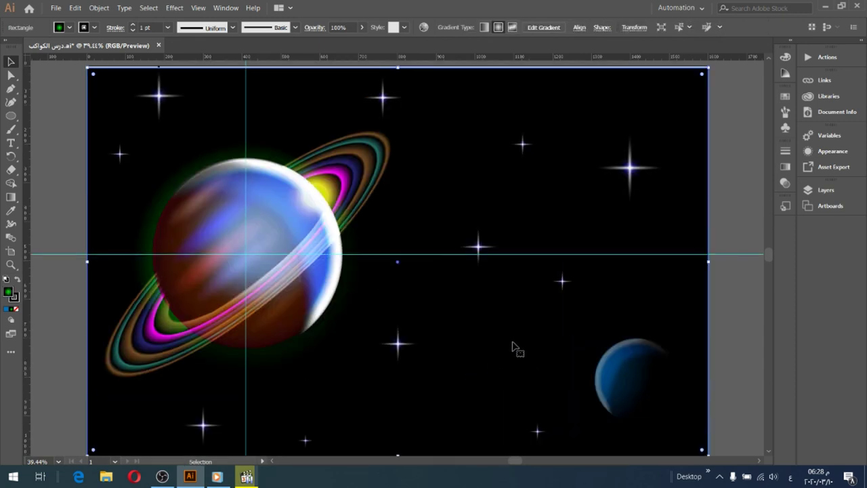
scroll(460, 309, "down", 2)
scroll(756, 171, "up", 1)
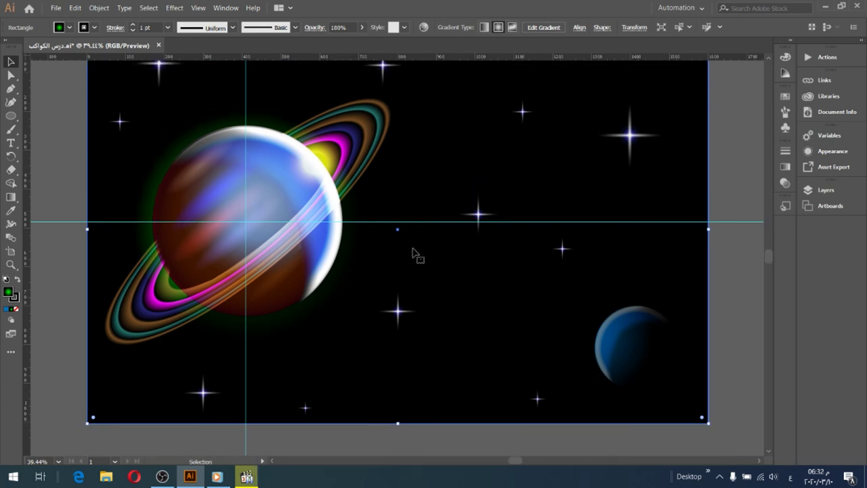
scroll(414, 253, "up", 1)
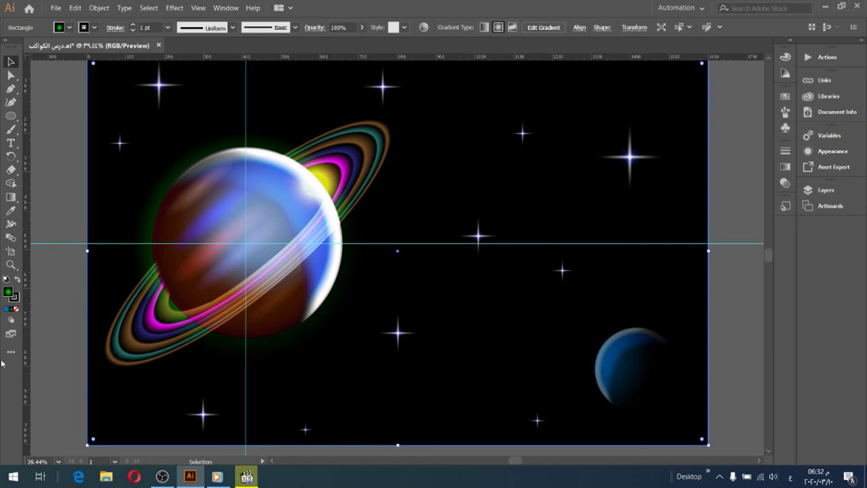
Zoom in on the upper sky and draw a small circle in the empty area
left_click(11, 266)
scroll(558, 179, "up", 1)
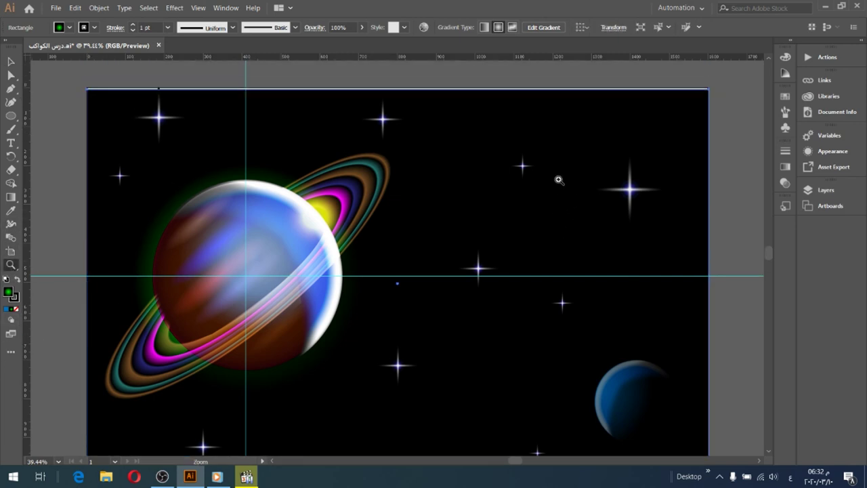
left_click(595, 139)
left_click(594, 137)
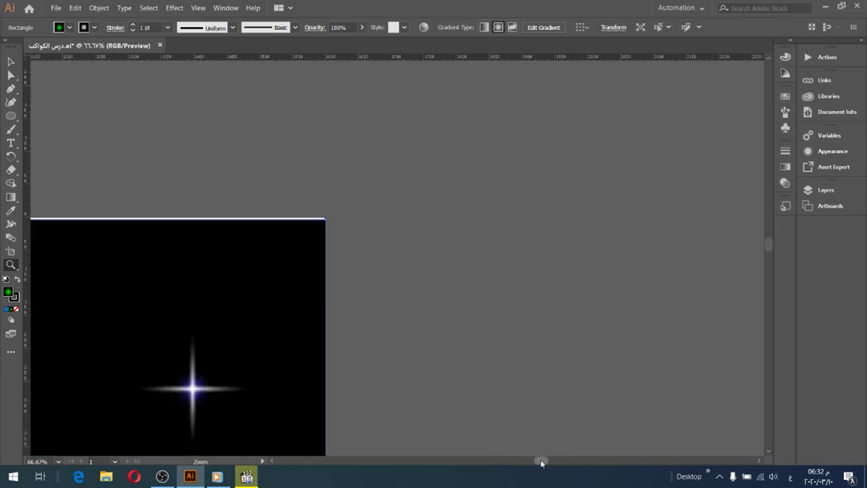
left_click_drag(541, 460, 519, 462)
scroll(616, 288, "down", 1)
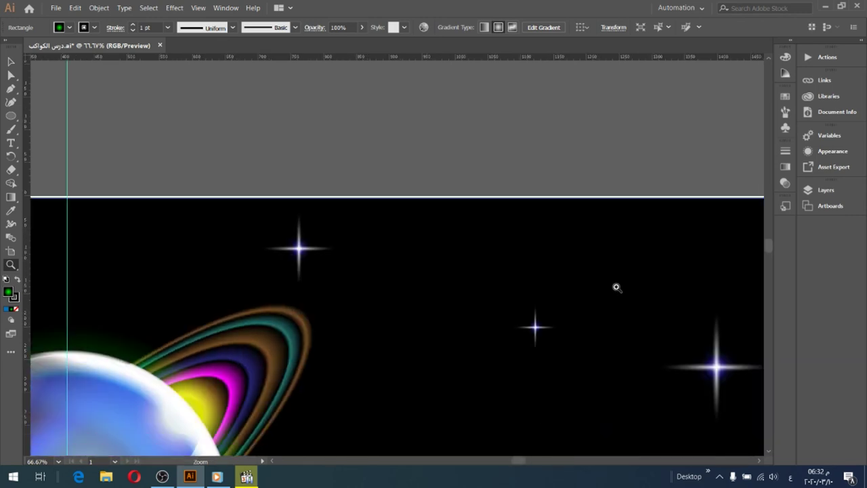
key("ctrl+plus")
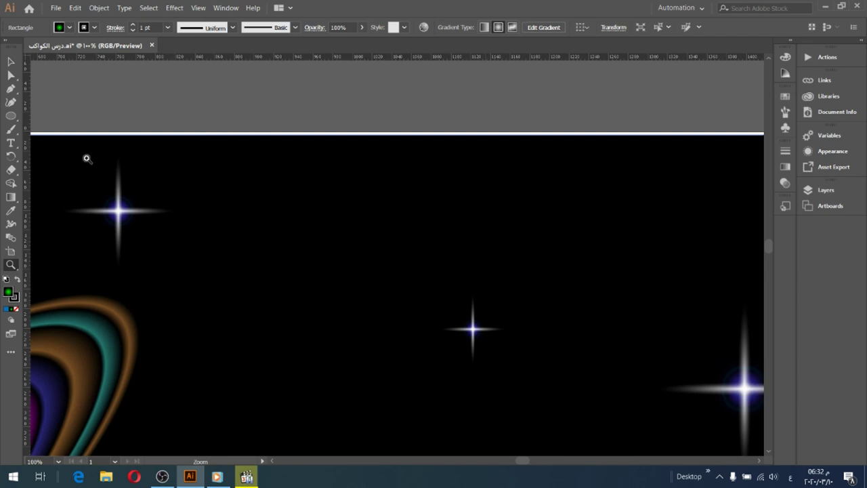
left_click(10, 116)
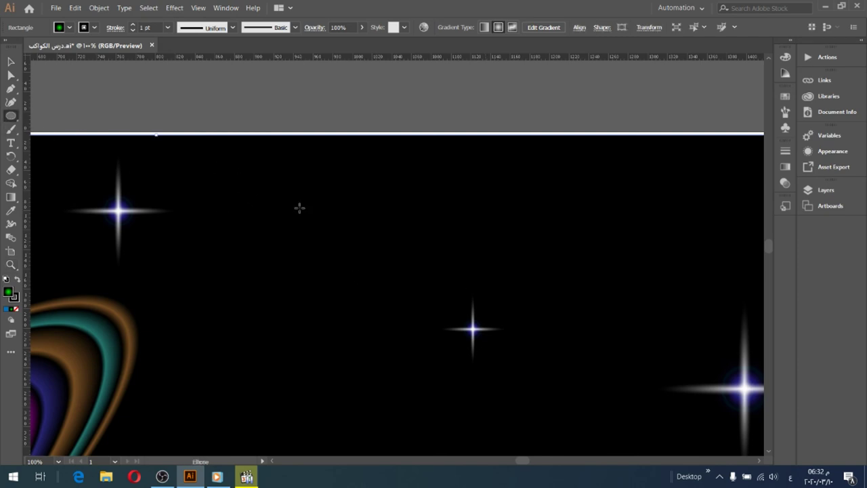
left_click_drag(299, 208, 363, 270)
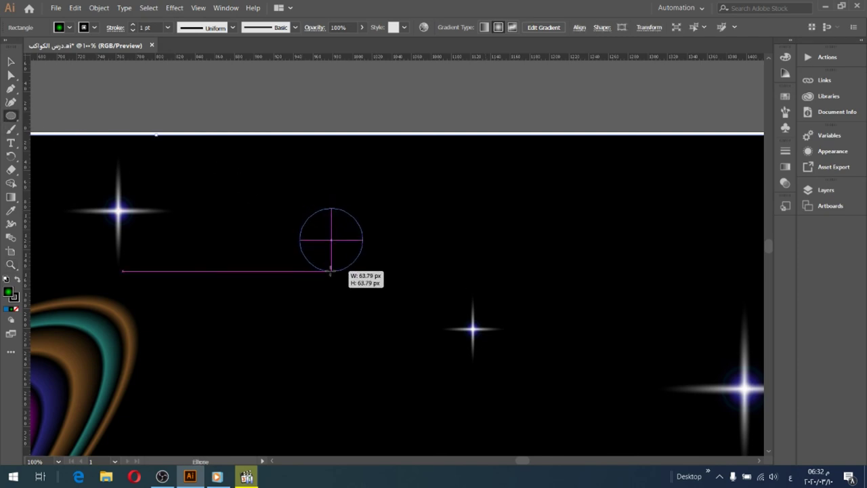
Fill the circle with a radial gradient: white centre, brown middle stop, black edge
left_click(782, 166)
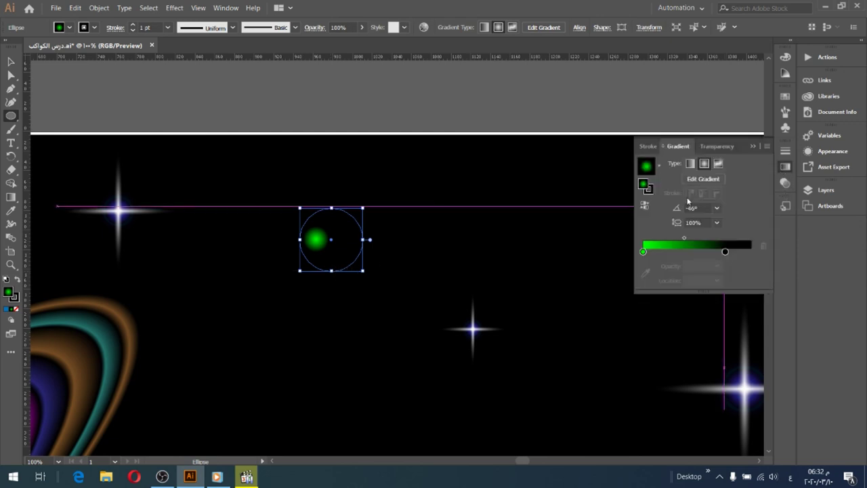
left_click(703, 163)
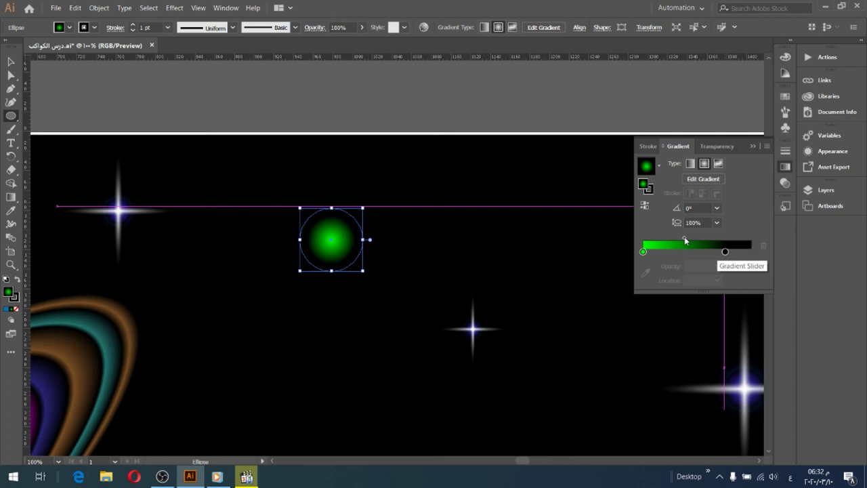
left_click_drag(725, 254, 670, 253)
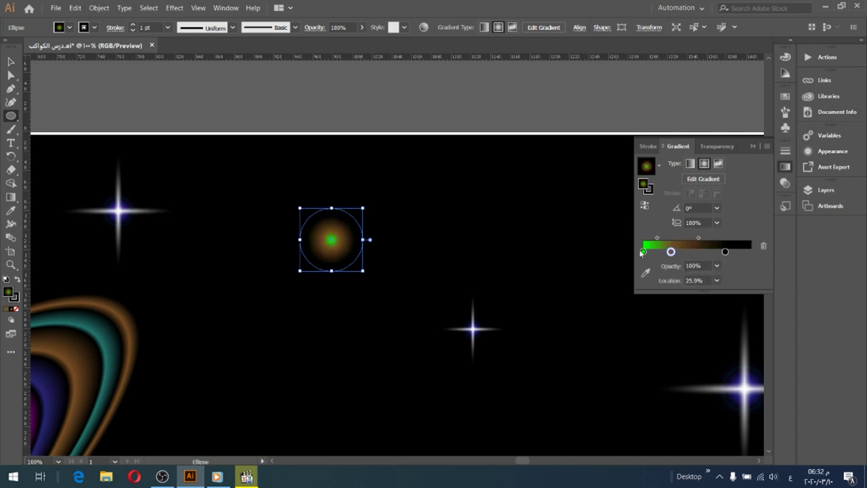
left_click(645, 274)
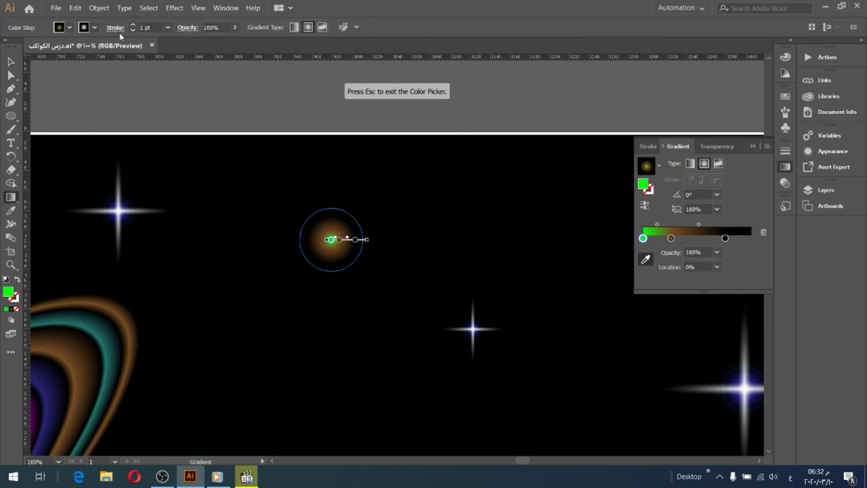
left_click(69, 27)
left_click(18, 48)
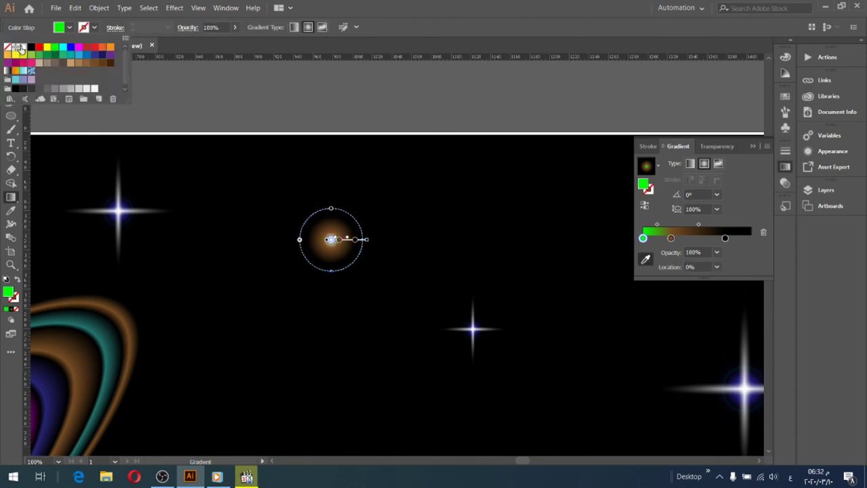
left_click(671, 238)
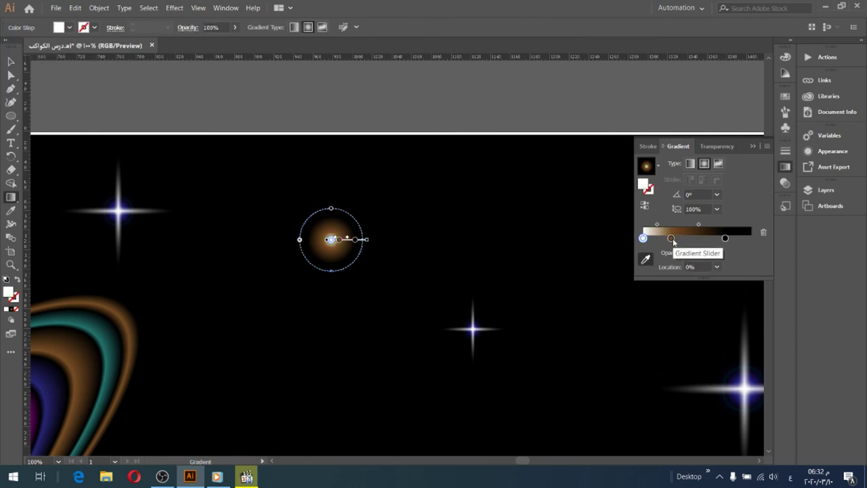
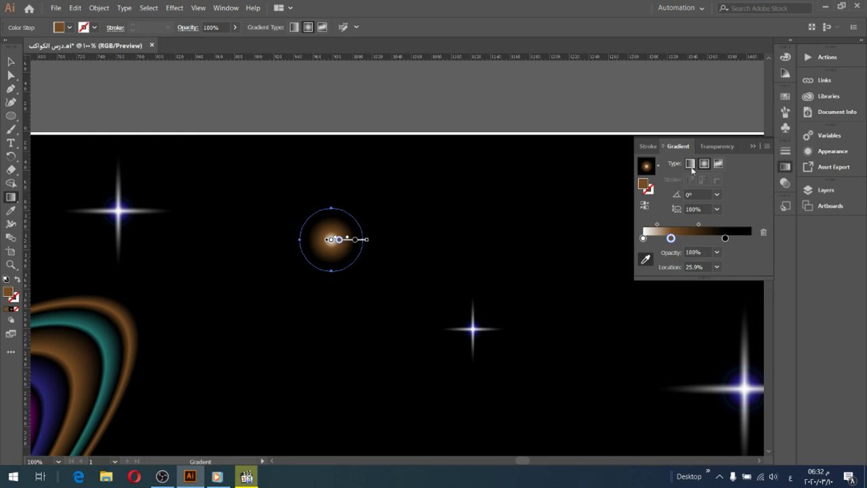
Move the white-to-brown gradient midpoint out to about 86% to widen the brown orb's glow
left_click(699, 226)
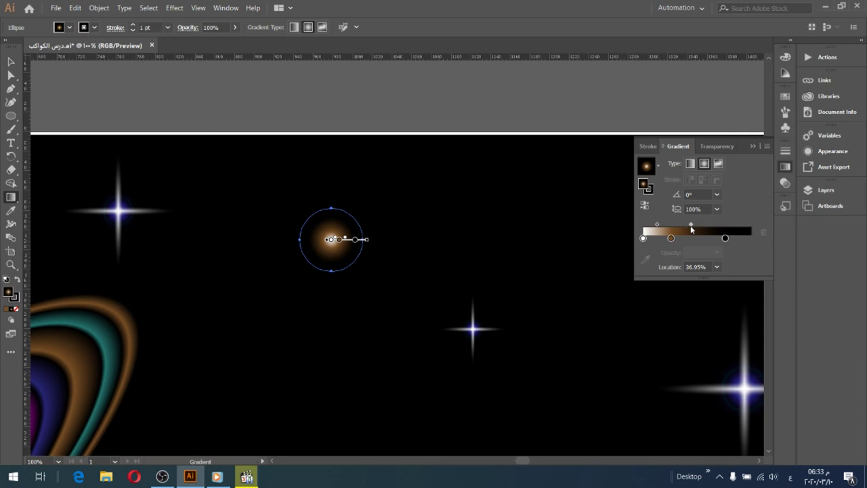
left_click_drag(657, 226, 653, 226)
left_click_drag(660, 225, 659, 225)
mouse_move(660, 225)
left_mouse_down()
mouse_move(667, 224)
mouse_move(658, 240)
left_mouse_up()
left_click(670, 238)
key("v")
left_click(335, 243)
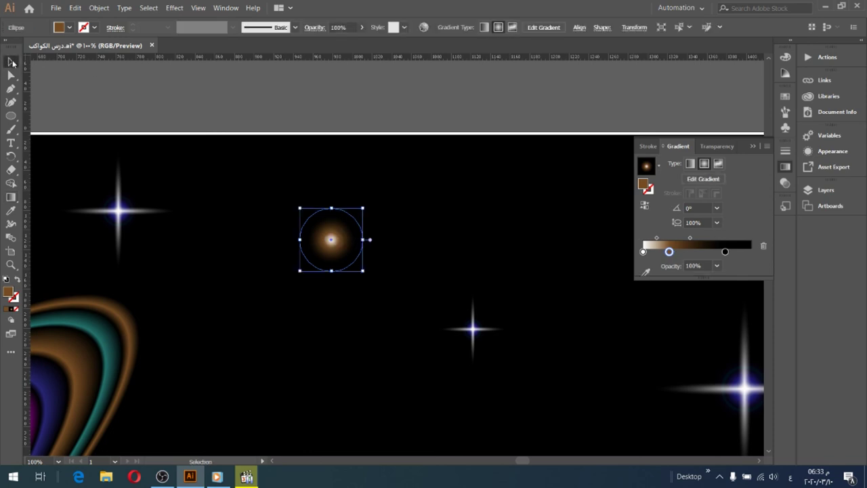
Duplicate the brown orb to its right and make the copy's middle gradient stop red
left_click_drag(345, 245, 444, 227)
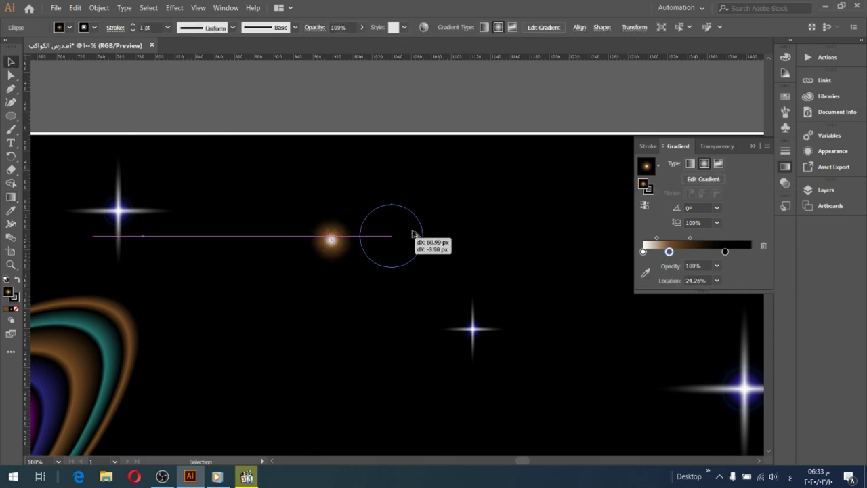
left_click(669, 252)
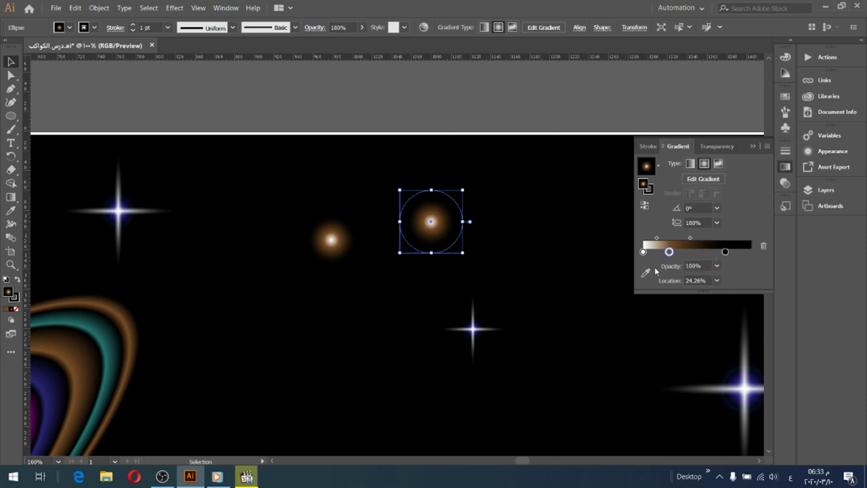
left_click(647, 273)
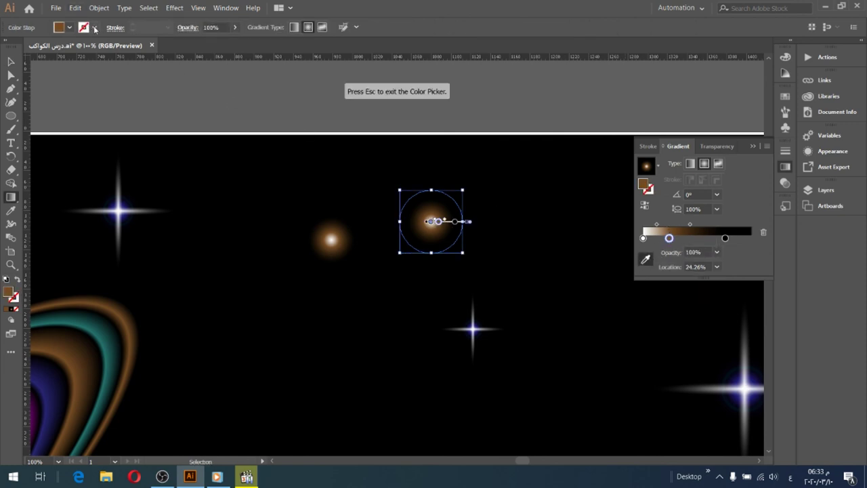
left_click(70, 27)
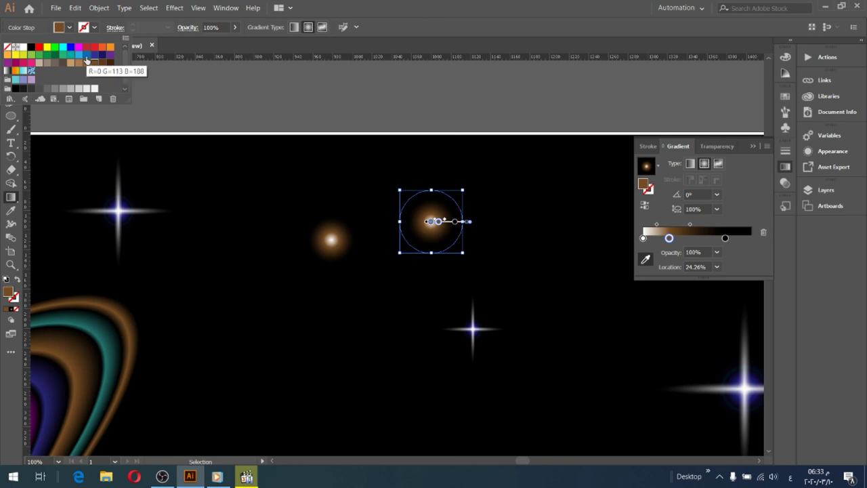
left_click(85, 49)
mouse_move(451, 201)
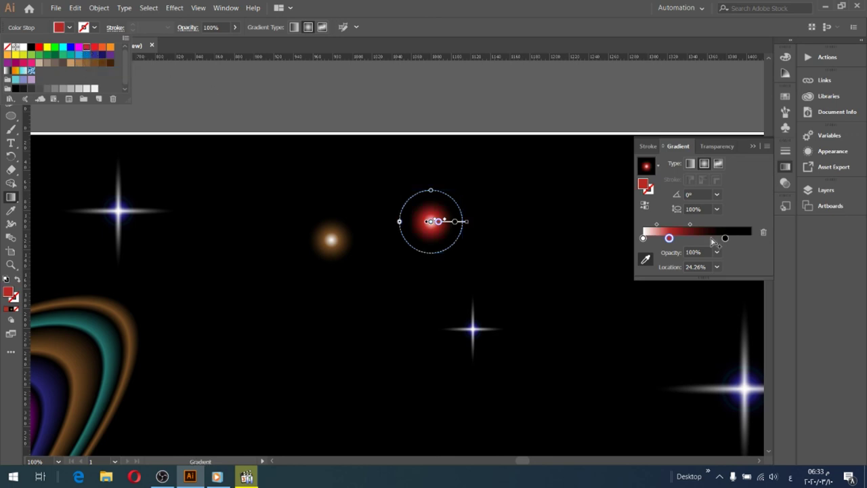
Move the red orb's black stop to 65.95% and enlarge the orb slightly
left_click_drag(726, 239, 715, 238)
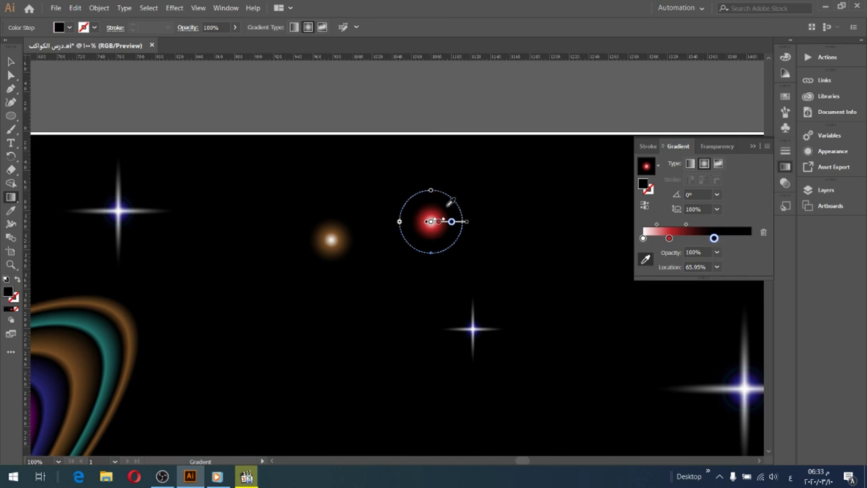
key("v")
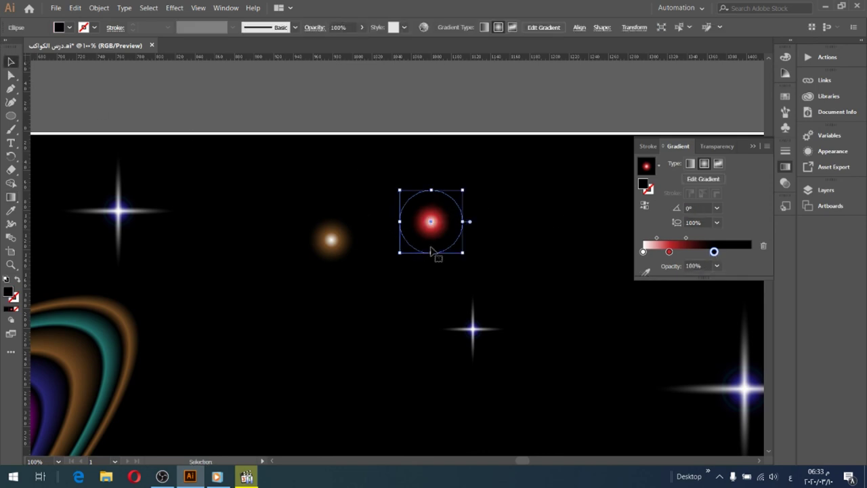
left_click_drag(463, 254, 474, 263)
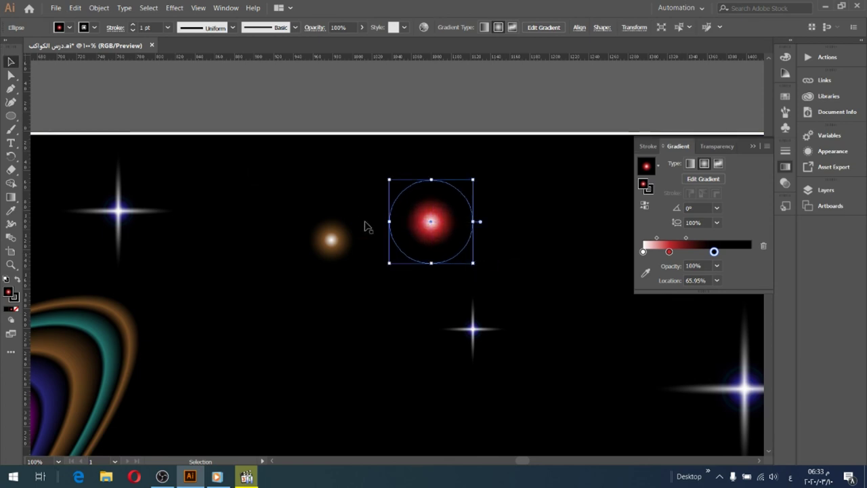
Duplicate the red orb down-left and make the copy's middle gradient stop dark green
left_click_drag(421, 228, 350, 309, "alt")
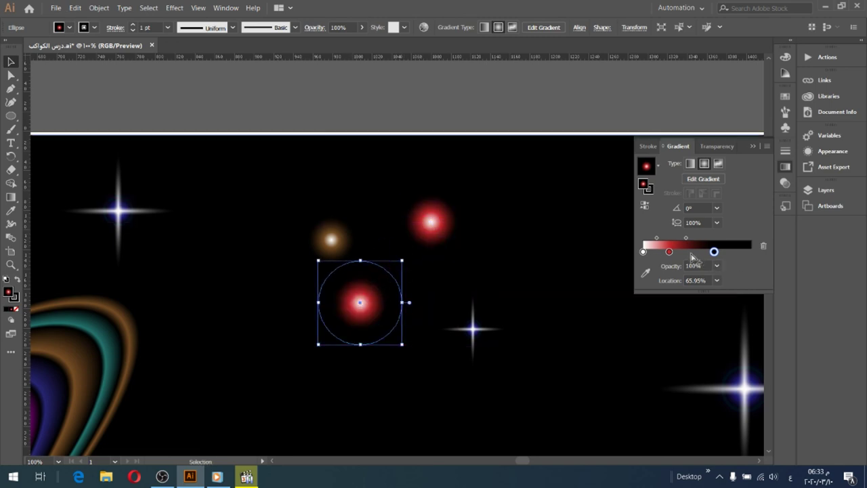
left_click(673, 257)
left_click(668, 251)
left_click(646, 272)
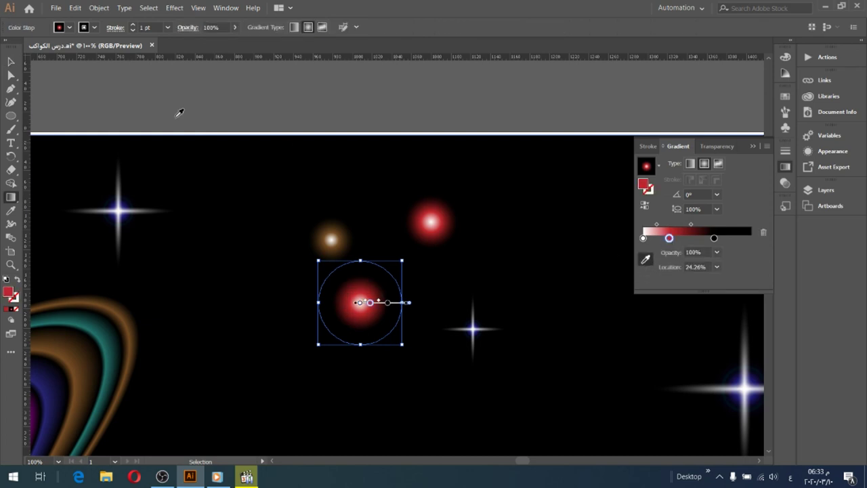
left_click(70, 28)
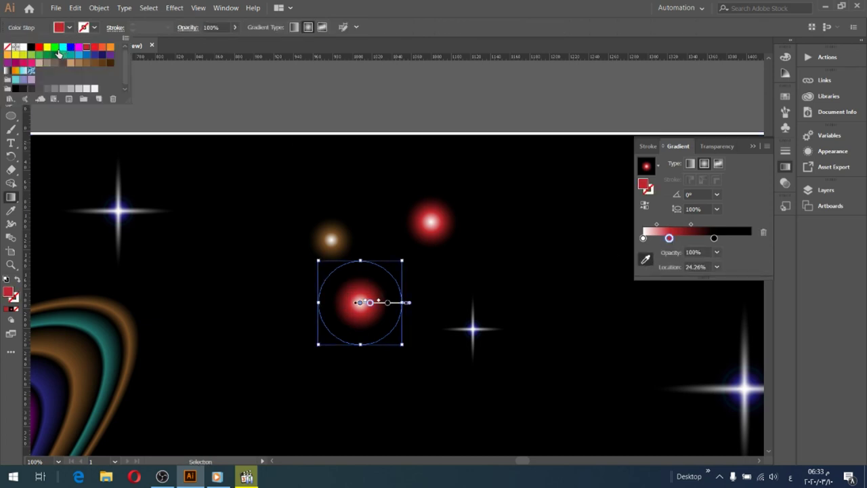
left_click(54, 55)
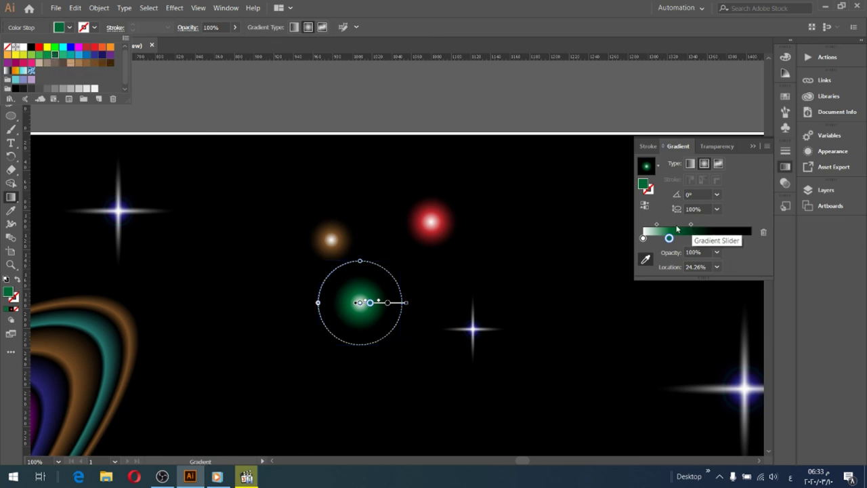
left_click(668, 238)
Move the green stop to 36.97%, shrink the white centre, and squash the green orb smaller
mouse_move(668, 238)
left_mouse_down()
mouse_move(684, 231)
mouse_move(671, 225)
mouse_move(689, 238)
left_mouse_up()
left_click(705, 238)
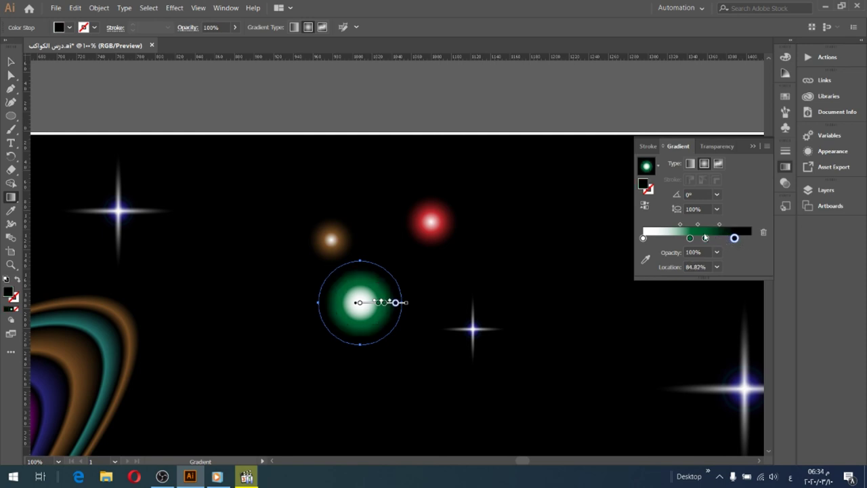
left_click_drag(680, 226, 669, 225)
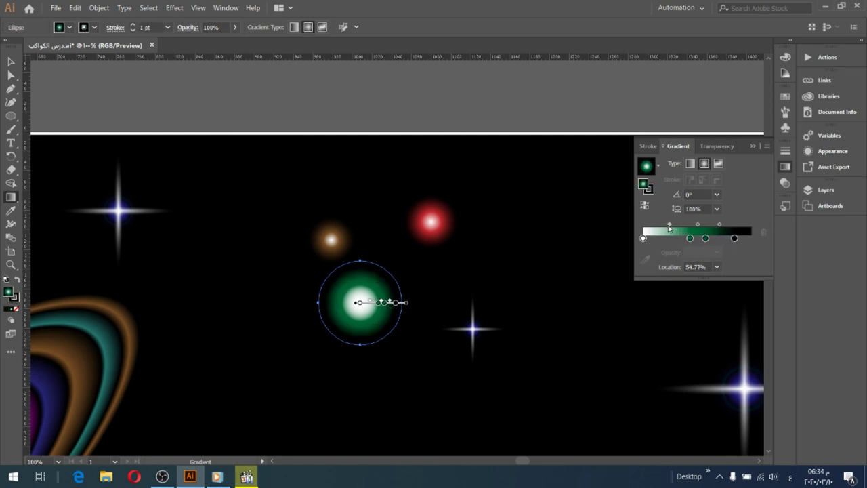
left_click_drag(704, 238, 764, 233)
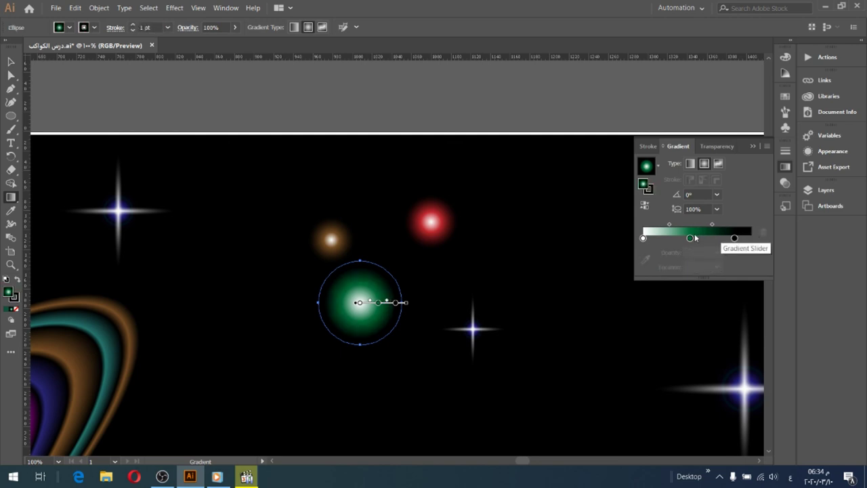
key("v")
left_click(11, 63)
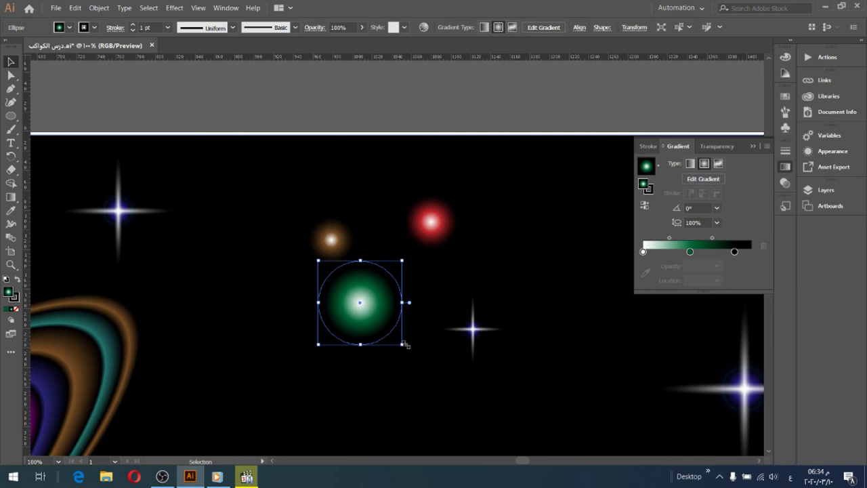
left_click_drag(404, 345, 386, 326)
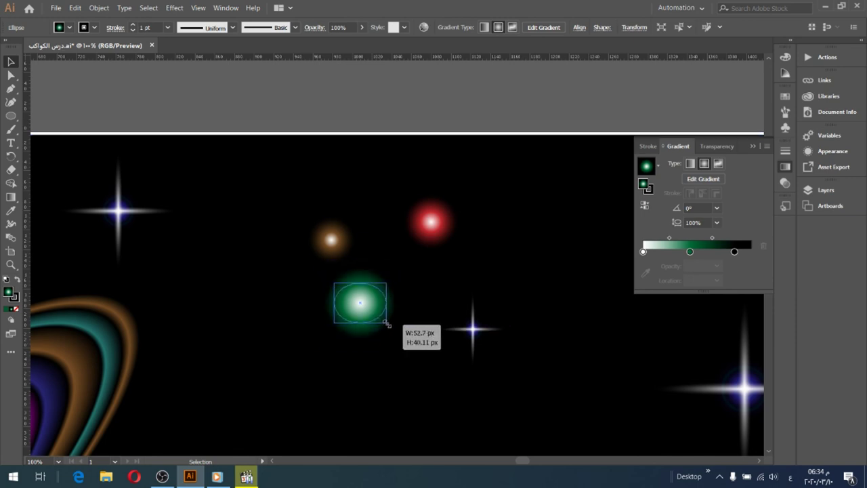
Shrink the green orb beside the red one and add a 63.97 px green copy lower left
key("ctrl+z")
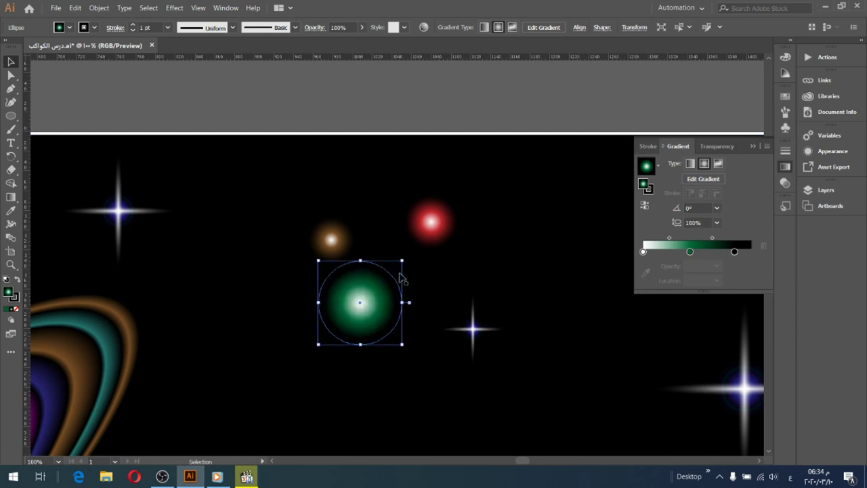
left_click_drag(402, 259, 378, 286)
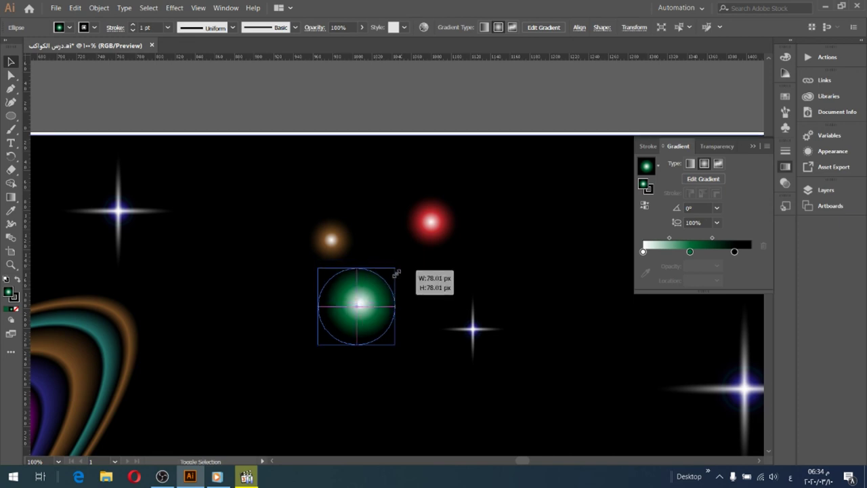
left_click_drag(377, 286, 369, 293)
left_click_drag(350, 321, 413, 291)
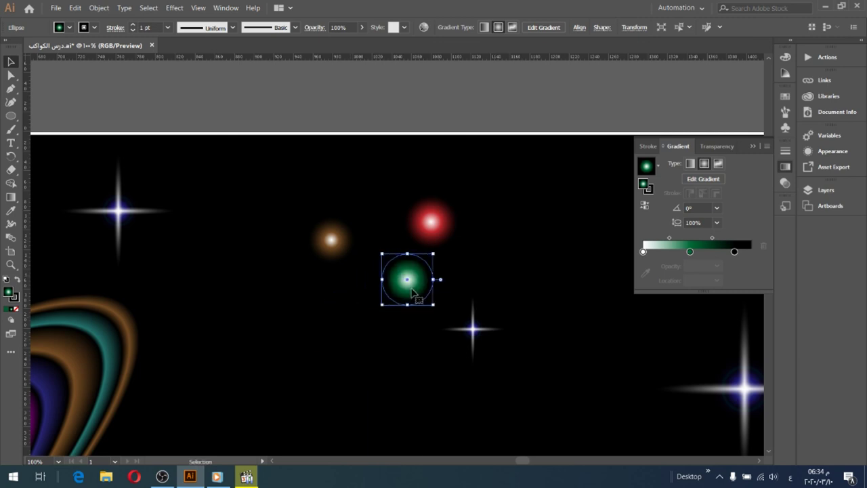
left_click_drag(410, 293, 340, 326)
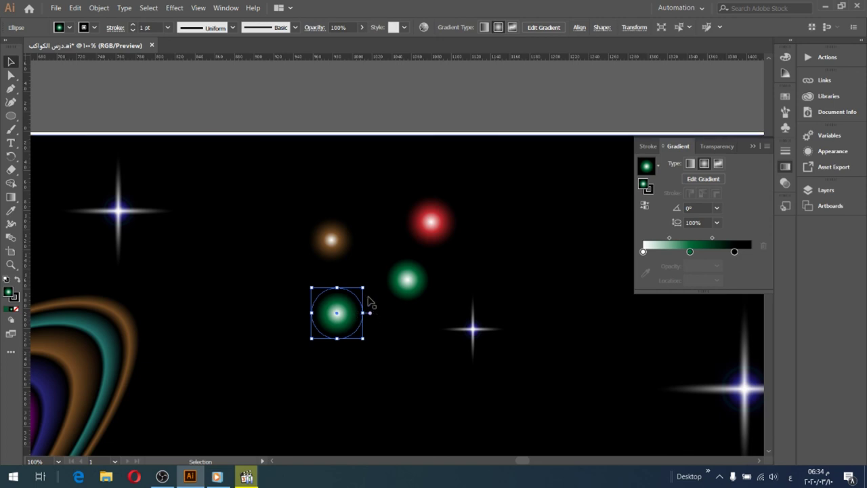
left_click_drag(364, 288, 377, 273)
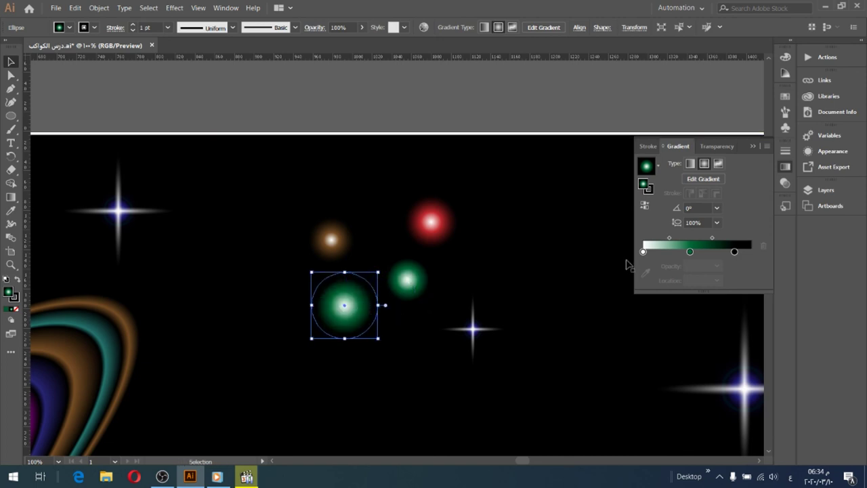
Recolour the lower-left orb orange, orange stop at 19.33% and black stop near 77%
left_click(689, 252)
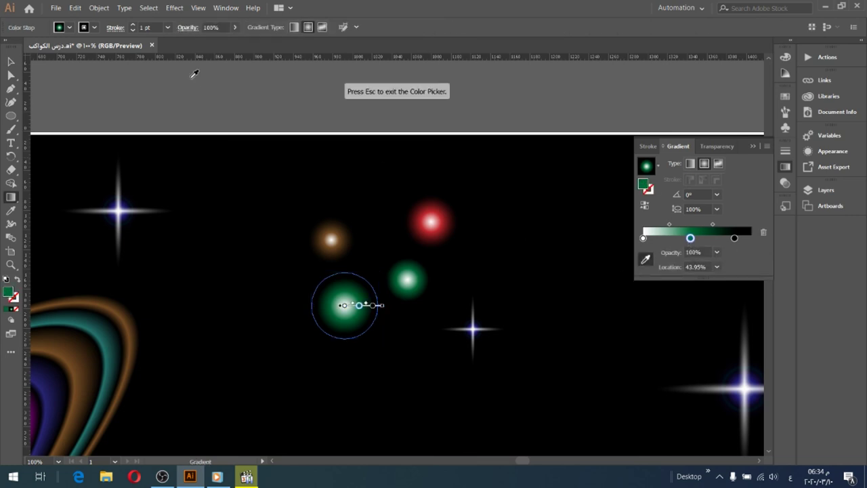
left_click(70, 28)
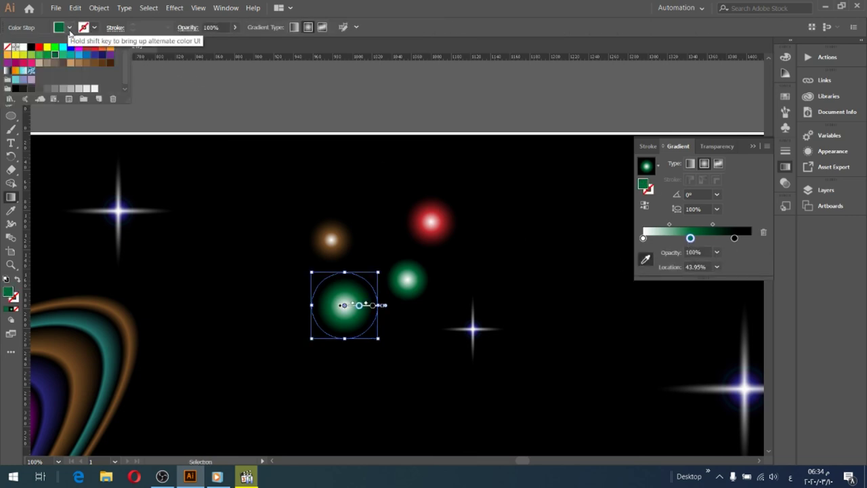
left_click(109, 52)
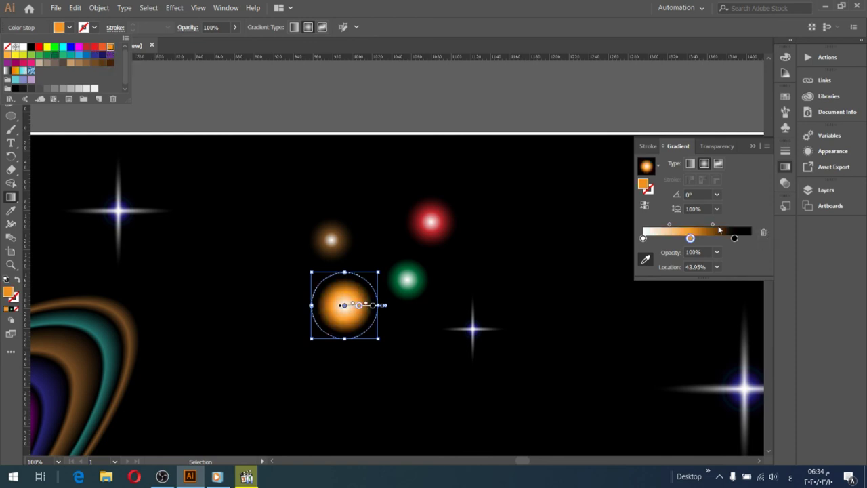
left_click(660, 214)
mouse_move(690, 238)
left_mouse_down()
mouse_move(663, 237)
mouse_move(682, 229)
left_mouse_up()
mouse_move(734, 237)
left_mouse_down()
mouse_move(719, 238)
mouse_move(735, 240)
left_mouse_up()
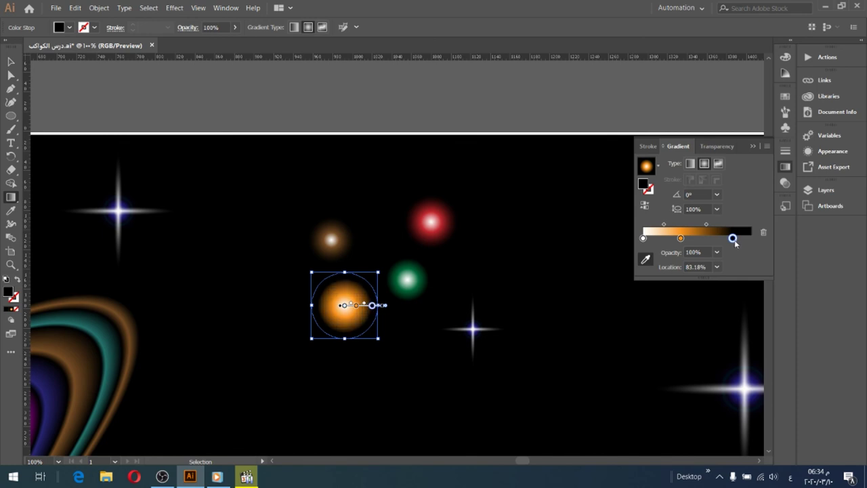
left_click(19, 66)
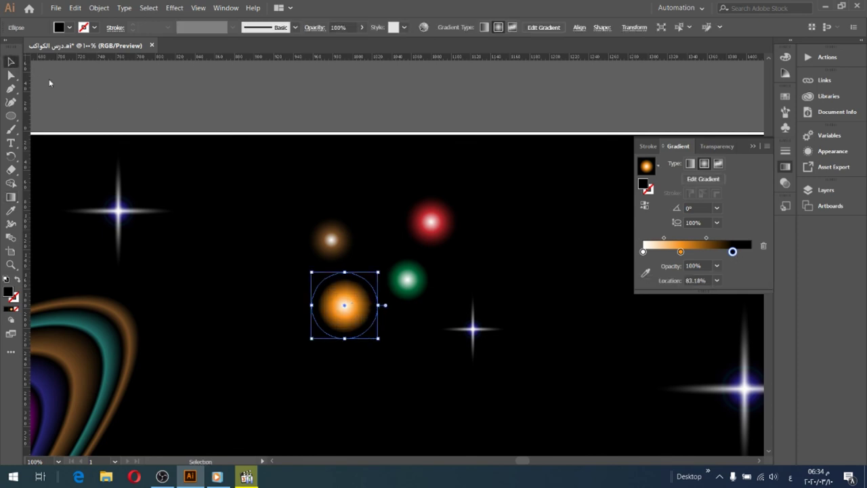
left_click(432, 230)
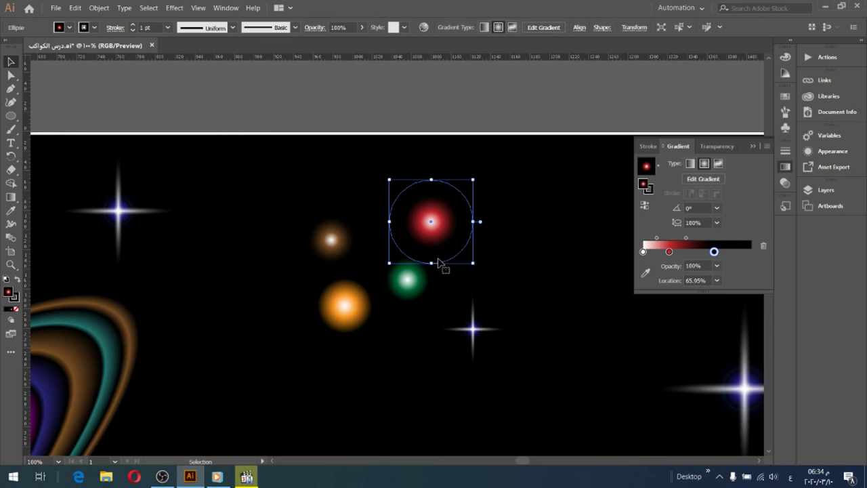
Nudge the red orb and zoom out to 39.44% so the whole space scene shows
left_click(752, 148)
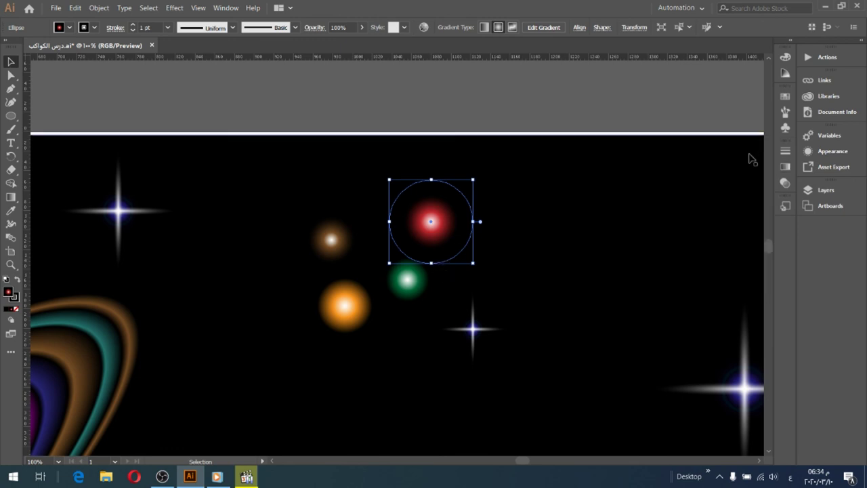
left_click(784, 129)
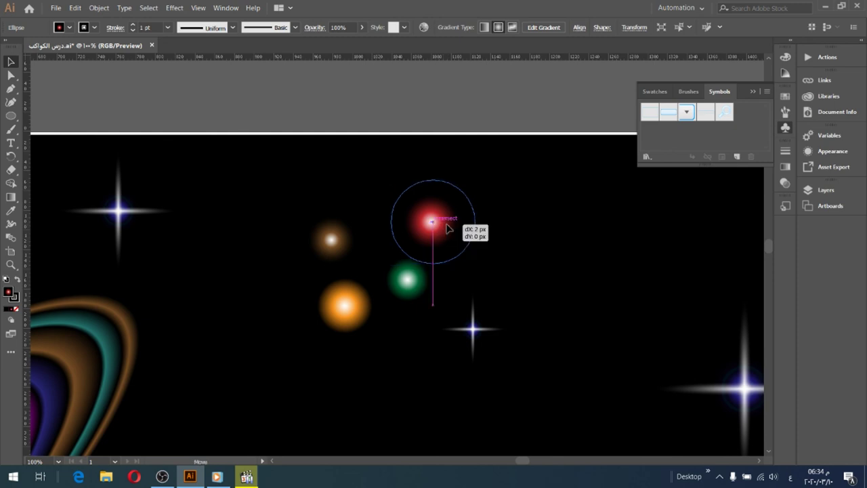
left_click_drag(443, 229, 434, 248)
left_click(361, 306)
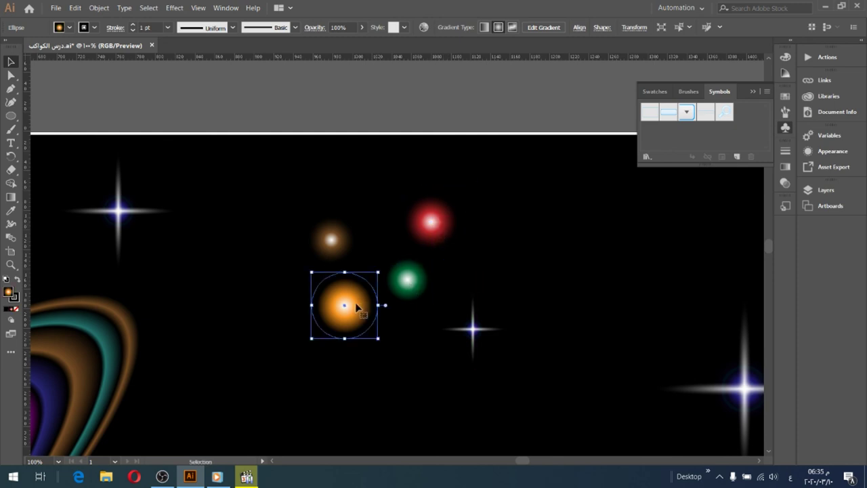
key("z")
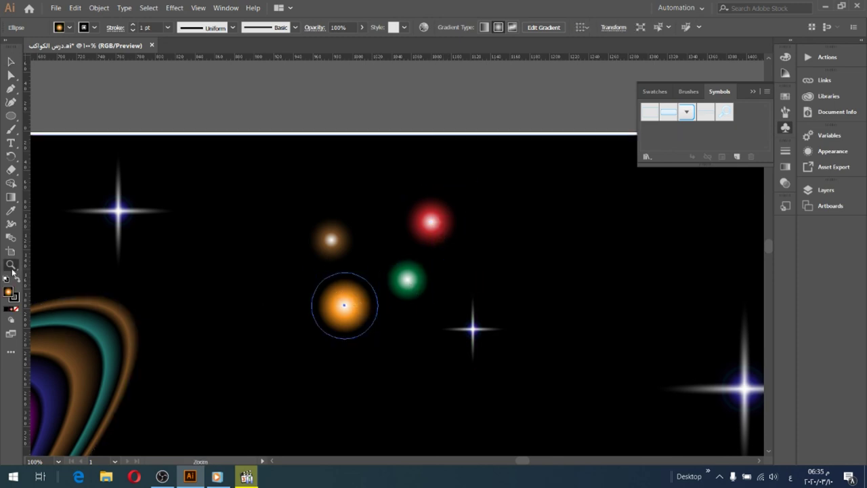
left_click(58, 461)
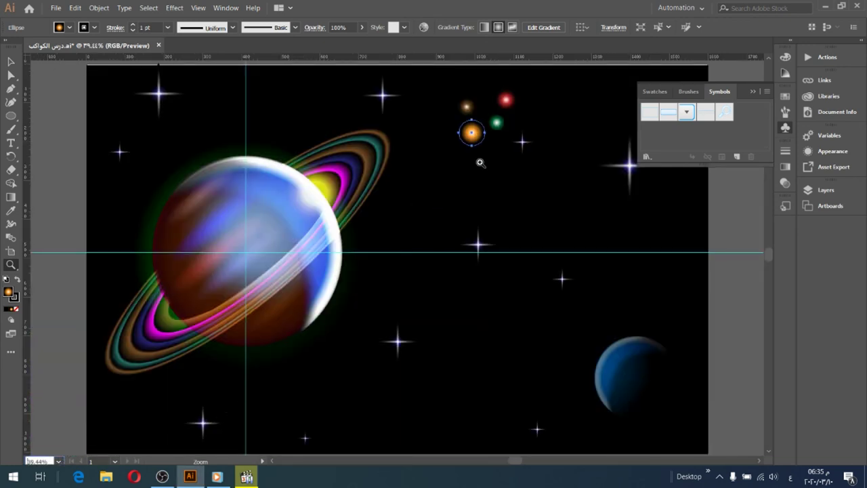
Select the red, green, brown and orange orbs and scale them down into a tiny cluster
left_click(10, 61)
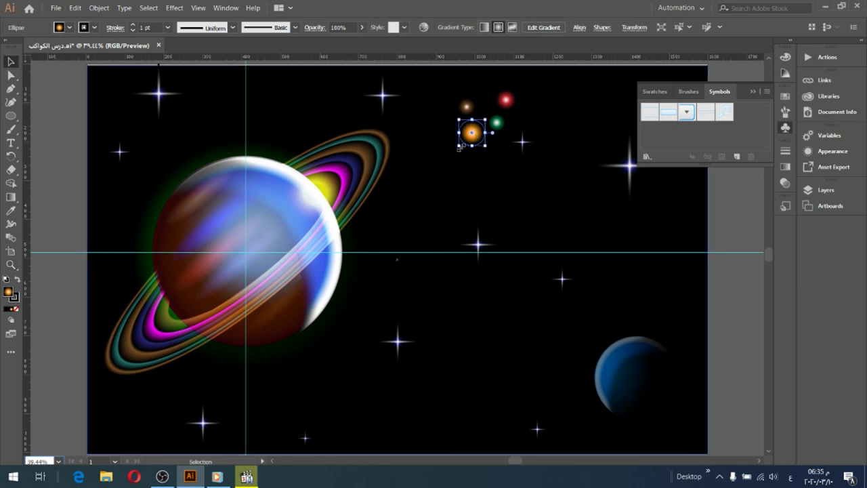
left_click_drag(455, 145, 470, 133)
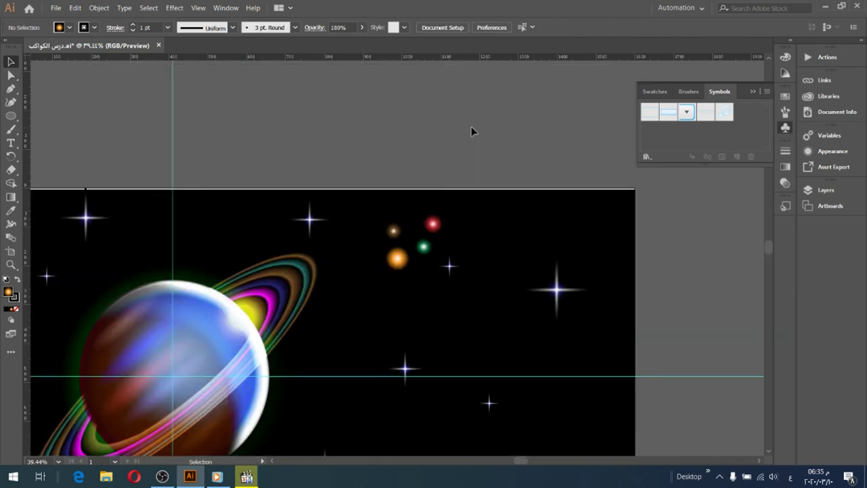
left_click(436, 227)
left_click_drag(396, 237, 396, 256)
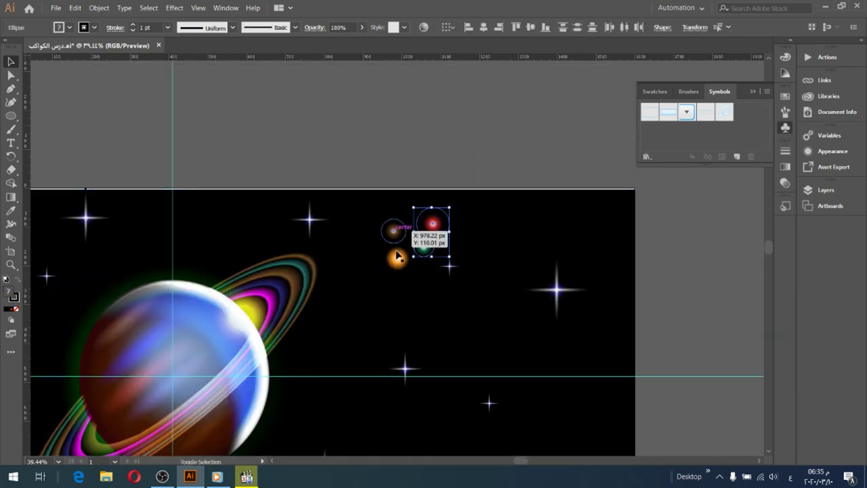
left_click(398, 259, "shift")
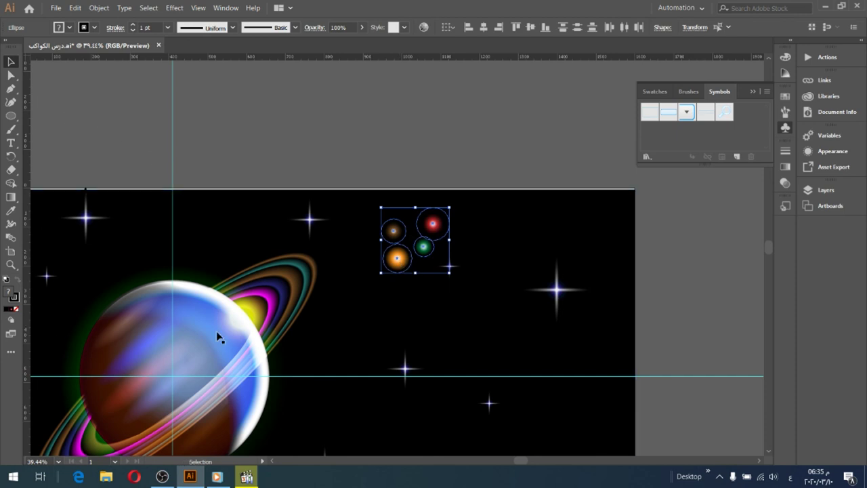
left_click_drag(449, 207, 412, 244)
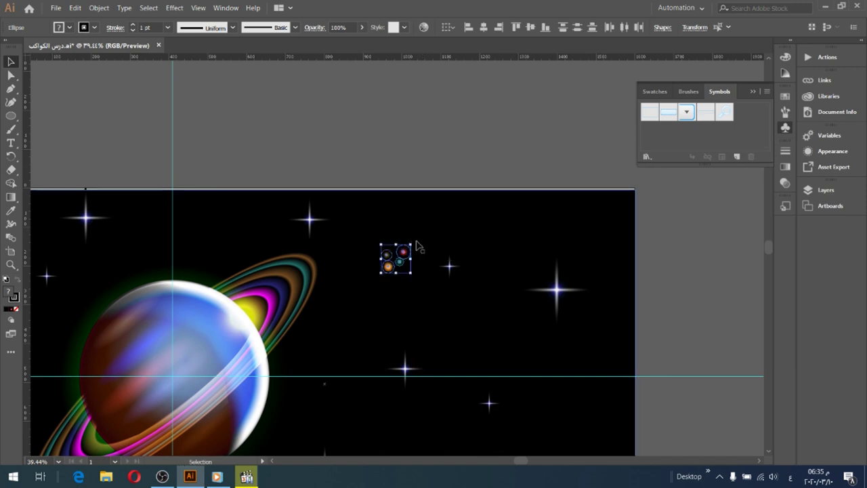
left_click_drag(410, 241, 414, 249)
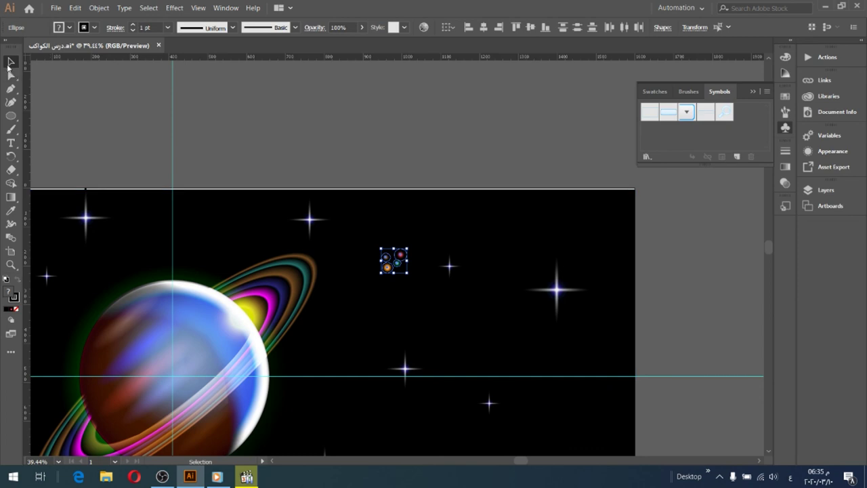
Adjust the zoom and select the star next to the orb cluster
left_click(58, 461)
scroll(412, 296, "down", 3)
scroll(416, 296, "up", 1)
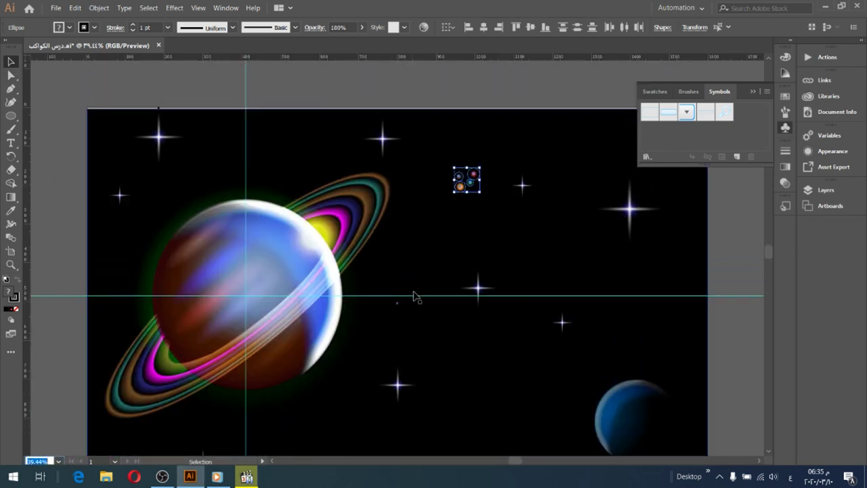
scroll(433, 278, "up", 1)
scroll(452, 264, "up", 1)
left_click(452, 264)
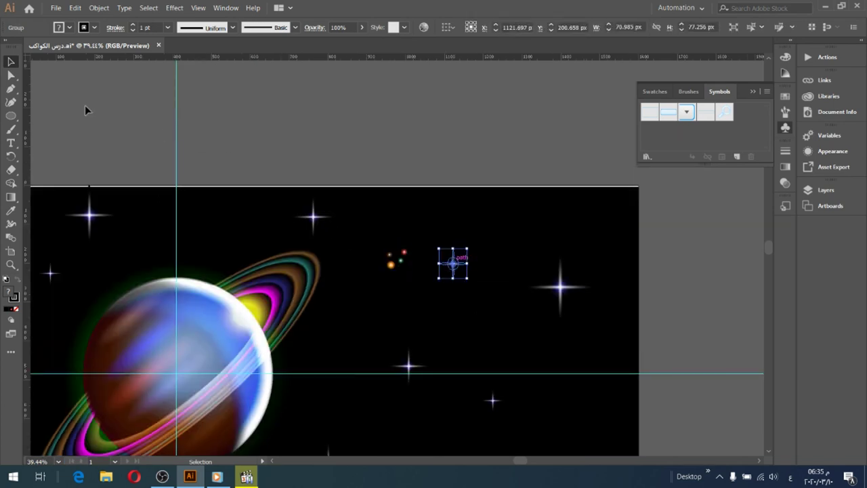
Save the red and green orbs as new symbols in the Symbols panel
left_click(408, 260)
left_click_drag(404, 254, 661, 142)
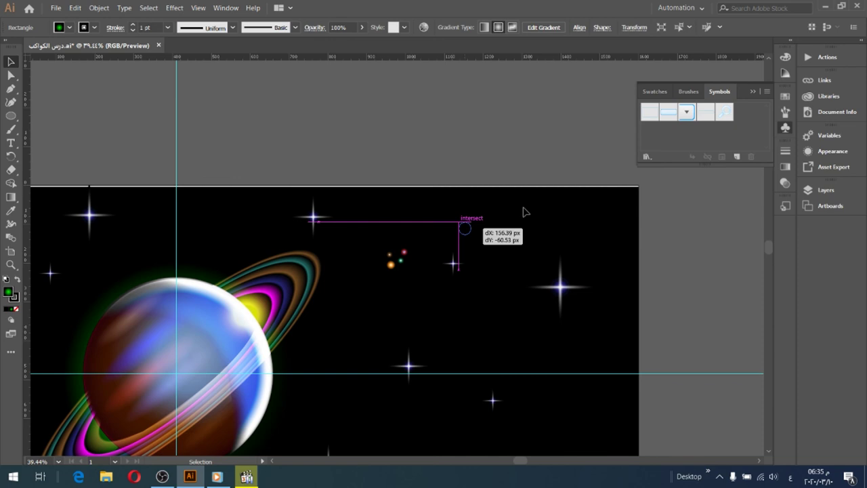
left_click(428, 332)
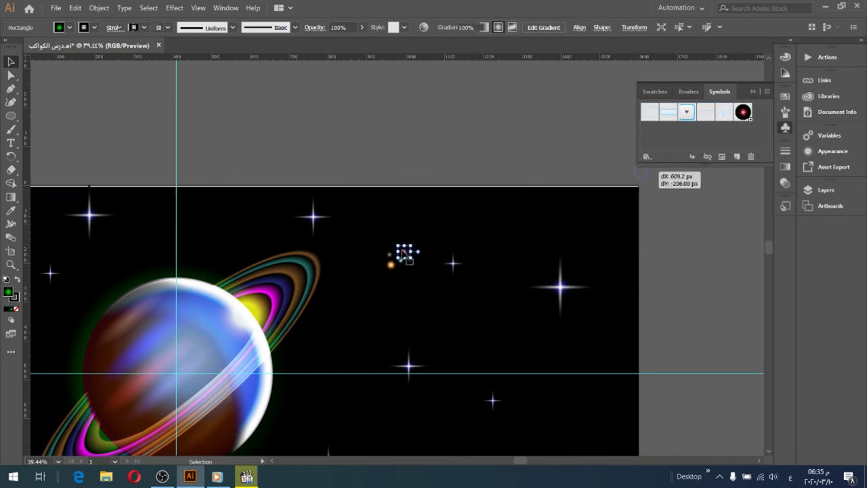
mouse_move(404, 272)
left_mouse_down()
mouse_move(652, 155)
mouse_move(658, 142)
left_mouse_up()
left_click(428, 332)
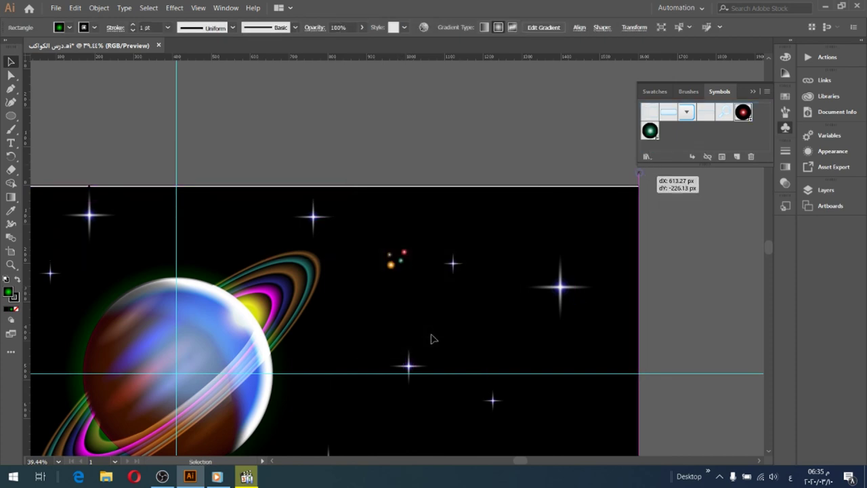
Float the Symbols panel away from the artwork and save the orange orb as a symbol
mouse_move(391, 266)
left_mouse_down()
mouse_move(669, 150)
mouse_move(680, 135)
left_mouse_up()
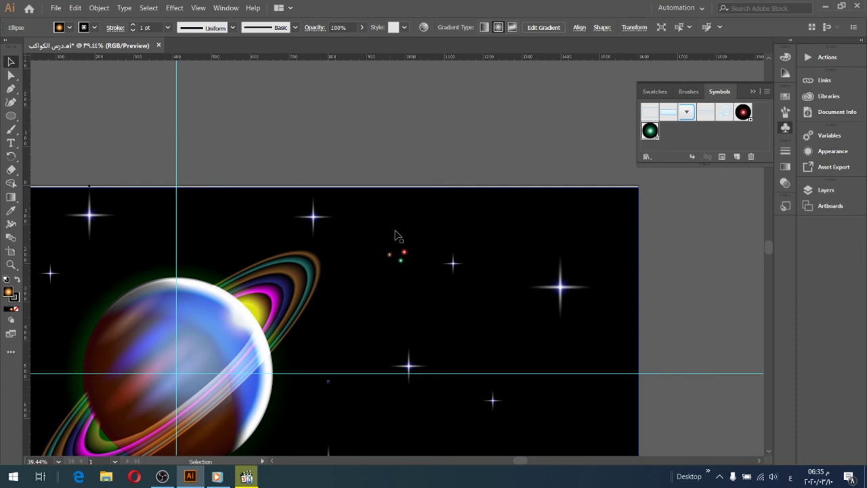
key("v")
left_click_drag(391, 268, 696, 140)
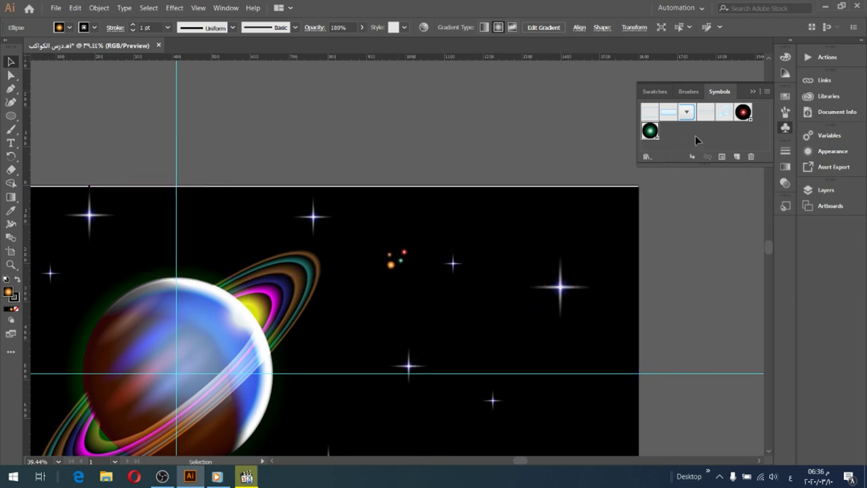
key("Delete")
left_click_drag(743, 91, 606, 277)
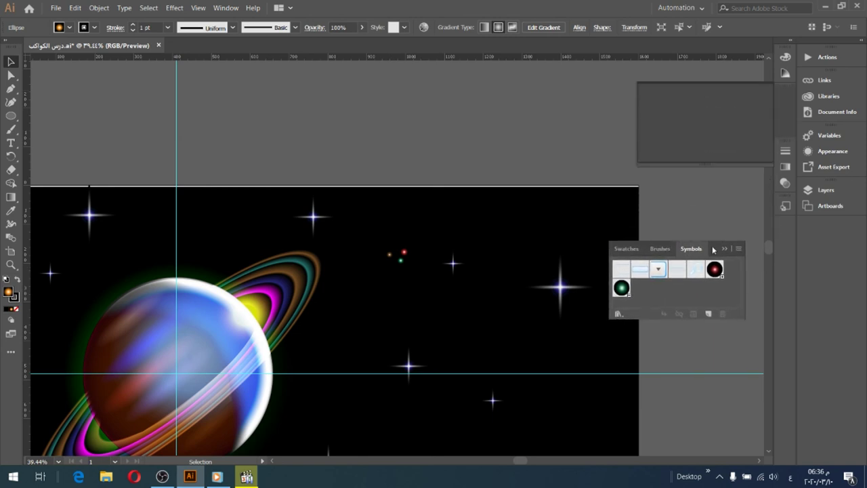
mouse_move(696, 136)
left_mouse_down()
mouse_move(394, 265)
mouse_move(621, 311)
left_mouse_up()
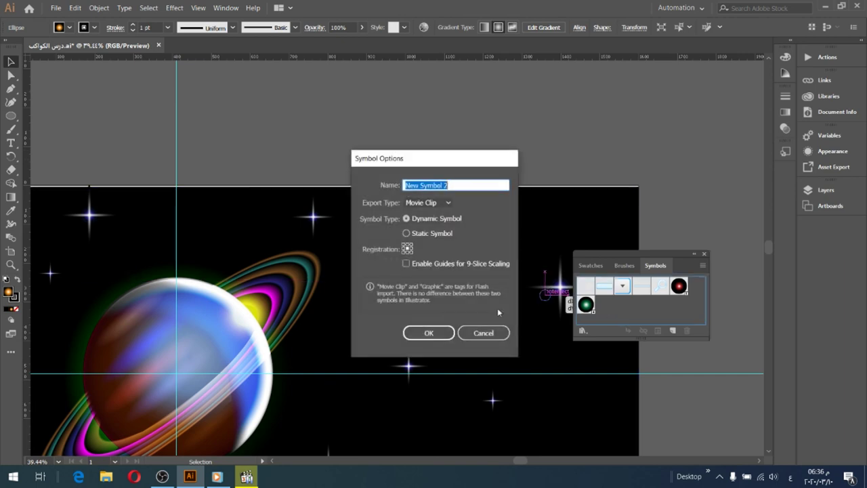
left_click(421, 332)
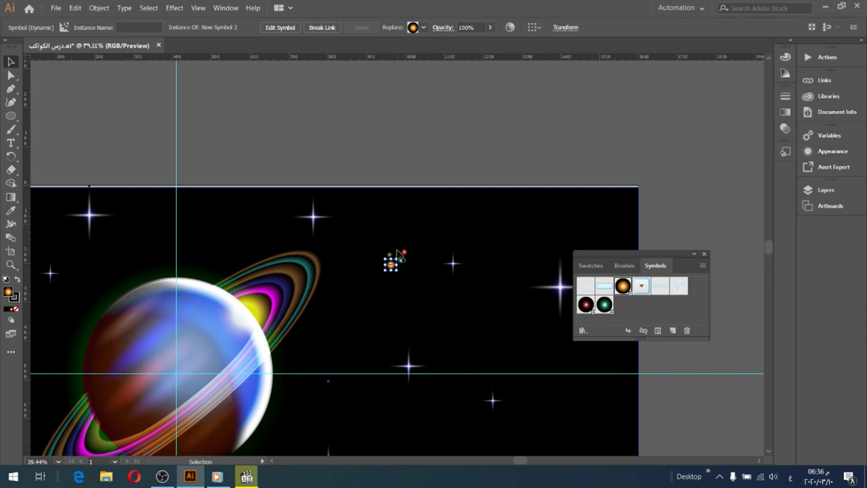
Save the remaining small orb as another new symbol
left_click_drag(398, 252, 396, 252)
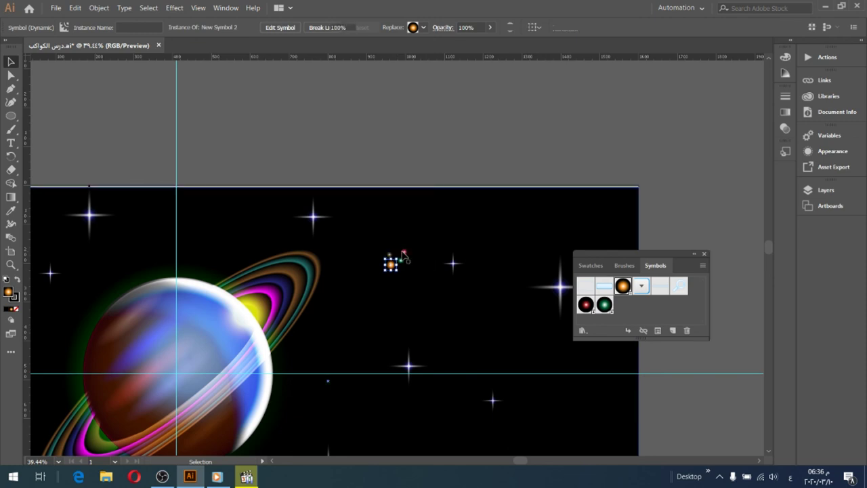
left_click(431, 274)
left_click_drag(391, 258, 629, 315)
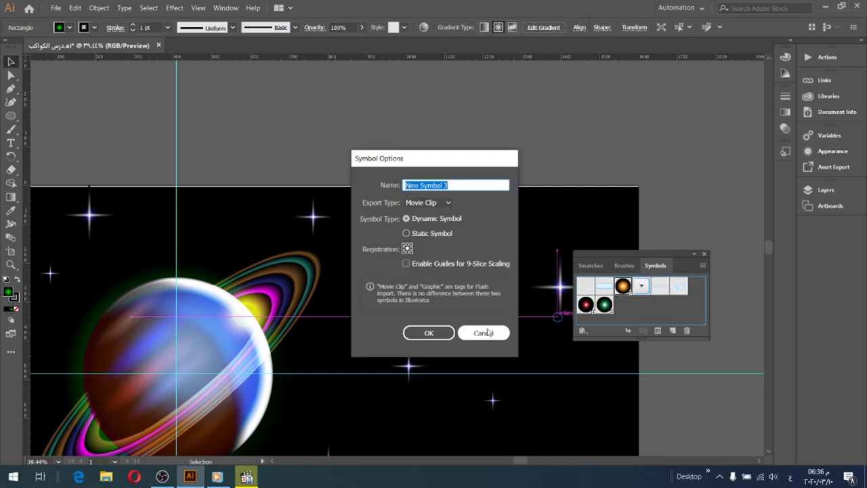
left_click(428, 334)
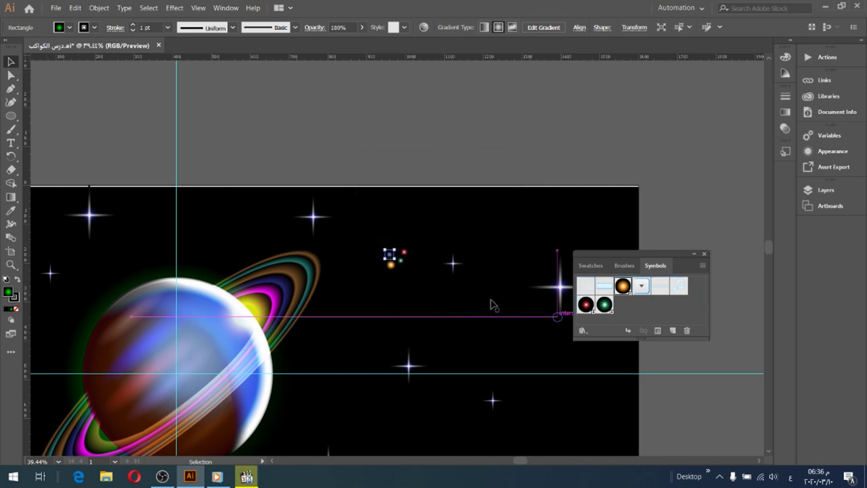
scroll(600, 215, "down", 2)
scroll(601, 166, "down", 3)
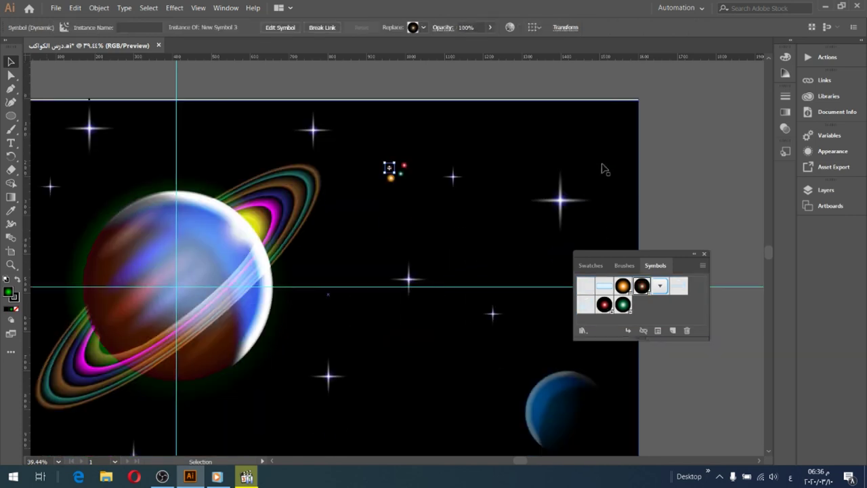
Move the floating Symbols panel aside and change the zoom level
scroll(644, 201, "down", 2)
left_click_drag(662, 256, 744, 216)
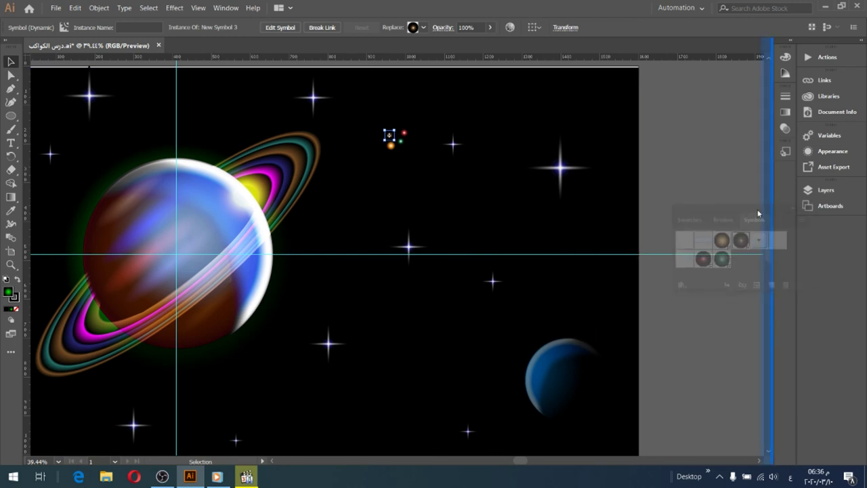
mouse_move(524, 464)
left_mouse_down()
mouse_move(501, 463)
mouse_move(519, 463)
left_mouse_up()
left_click(57, 462)
left_click(58, 461)
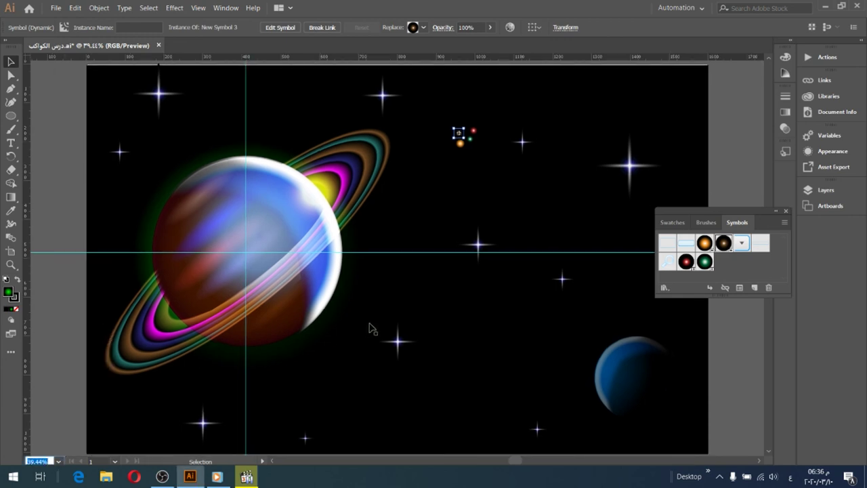
scroll(372, 329, "down", 1)
scroll(372, 329, "up", 1)
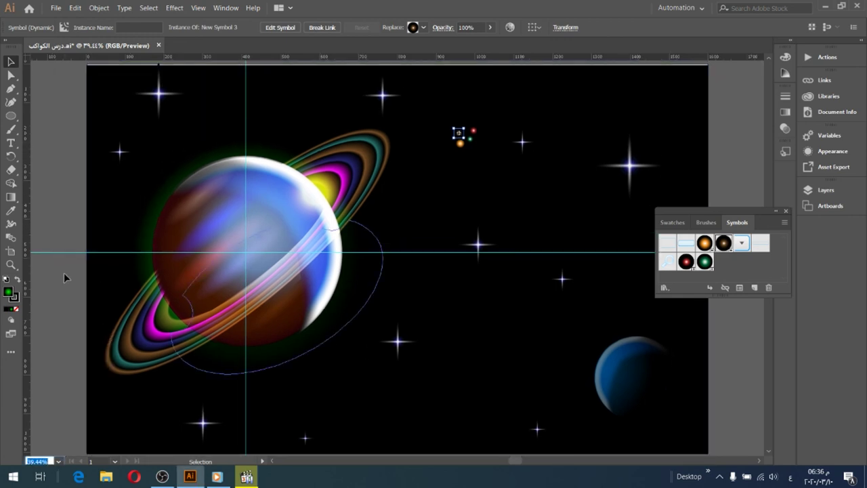
Add the Symbol Sprayer Tool from All Tools to the toolbar
left_click(11, 352)
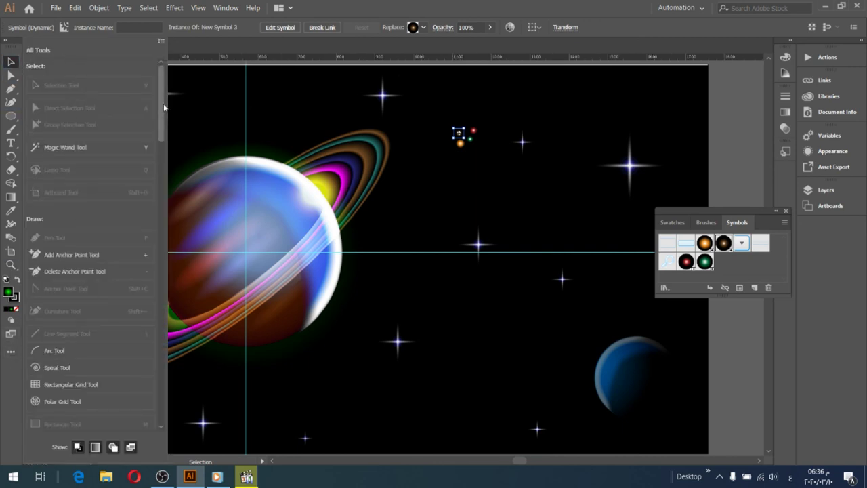
left_click_drag(164, 107, 164, 174)
scroll(75, 345, "down", 1)
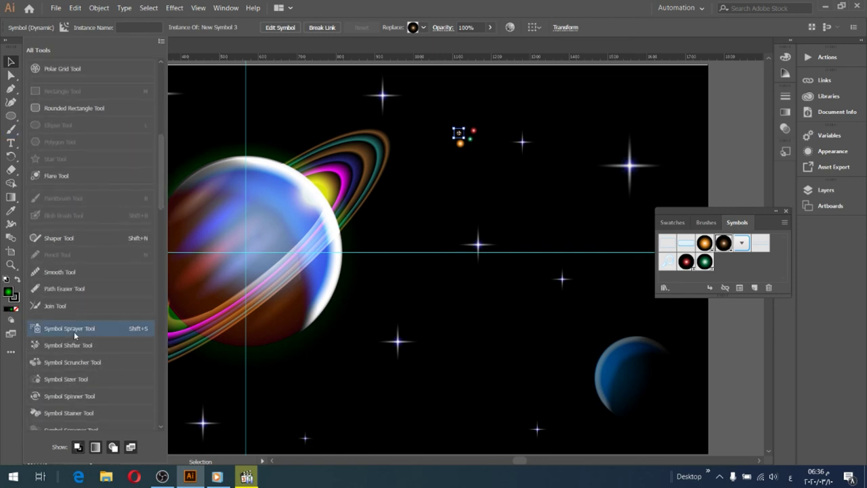
left_click(74, 331)
left_click_drag(10, 266, 7, 268)
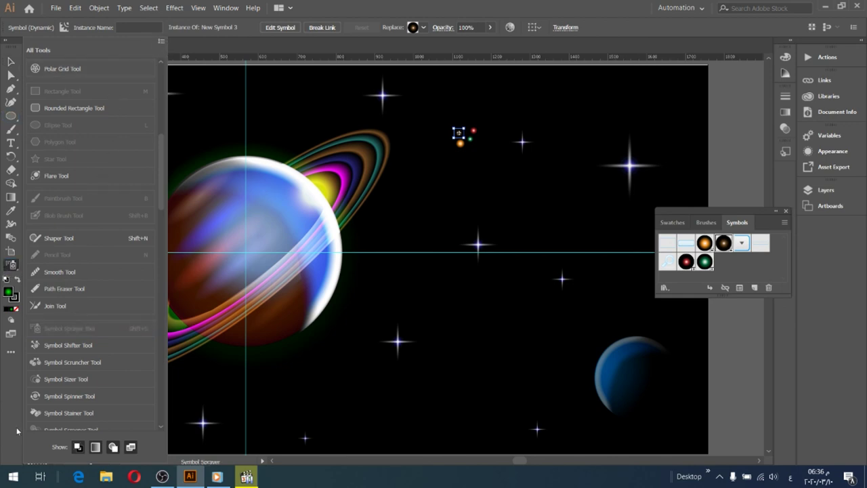
scroll(101, 271, "down", 2)
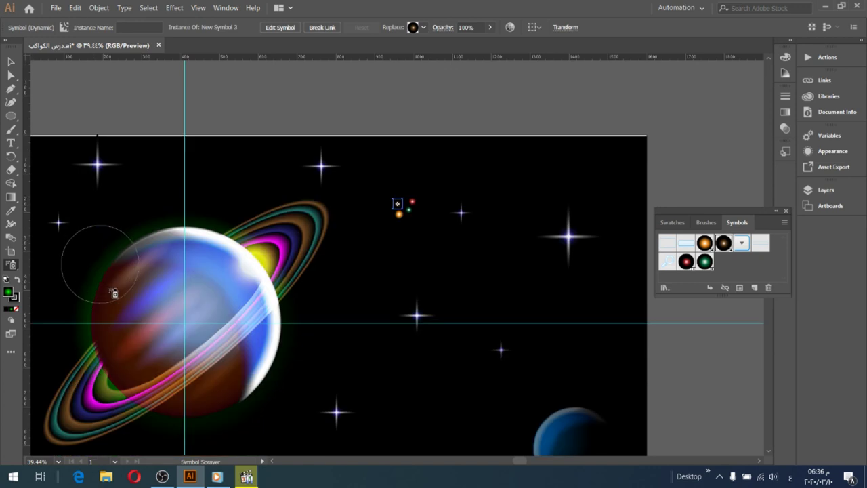
left_click(85, 449)
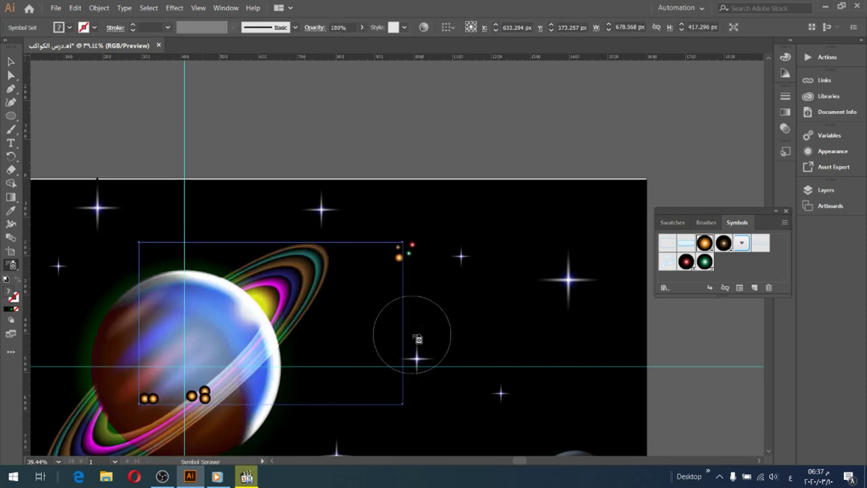
Undo the orbs sprayed over the planet, fit the artboard on screen, and dock the Symbols panel
key("v")
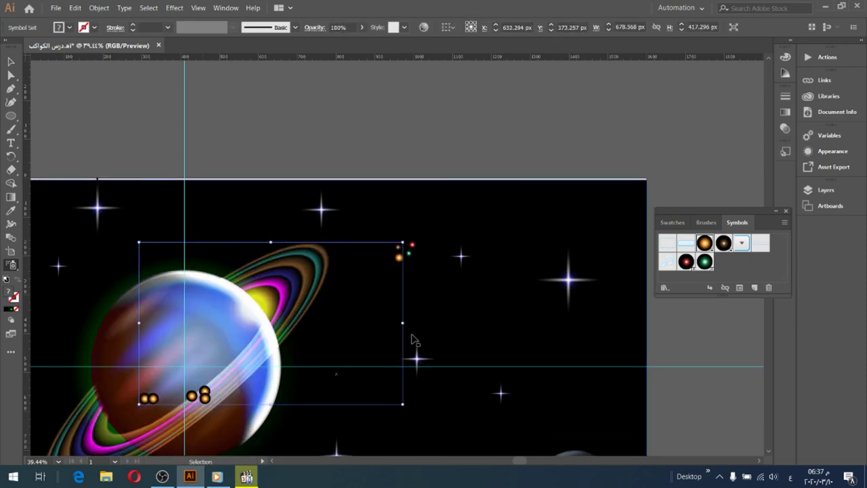
key("ctrl+z")
key("shift+s")
scroll(429, 332, "down", 3)
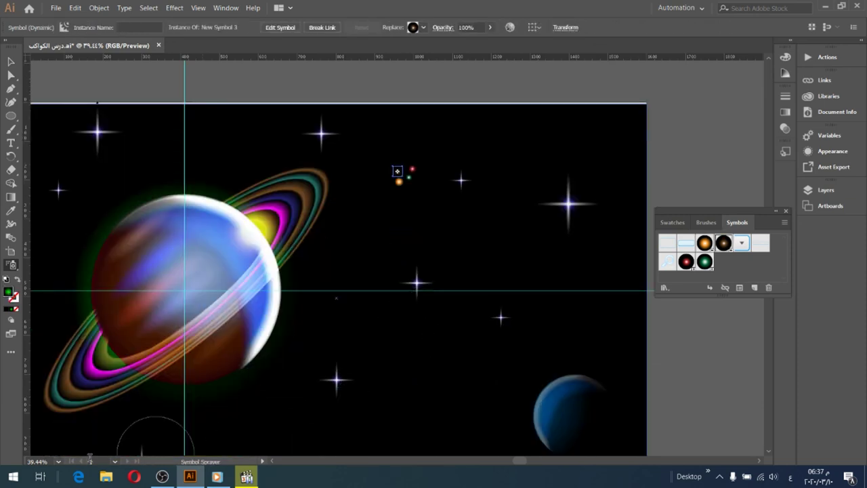
left_click(59, 465)
left_click(81, 452)
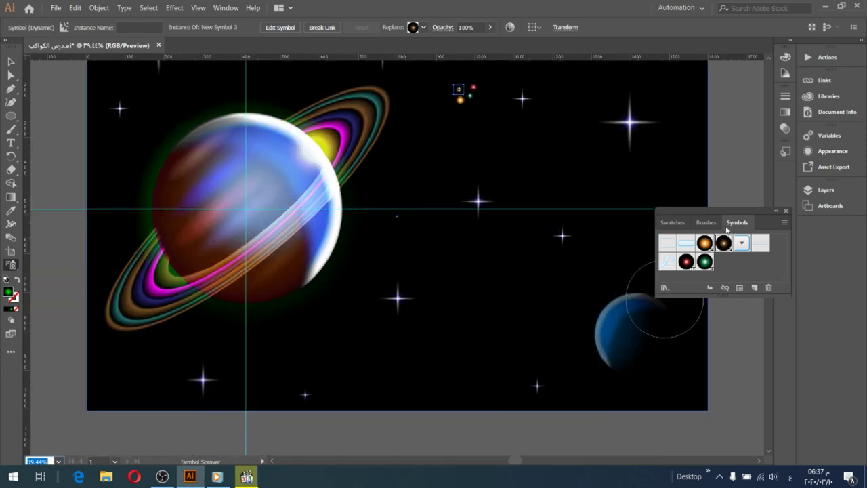
left_click_drag(749, 213, 827, 233)
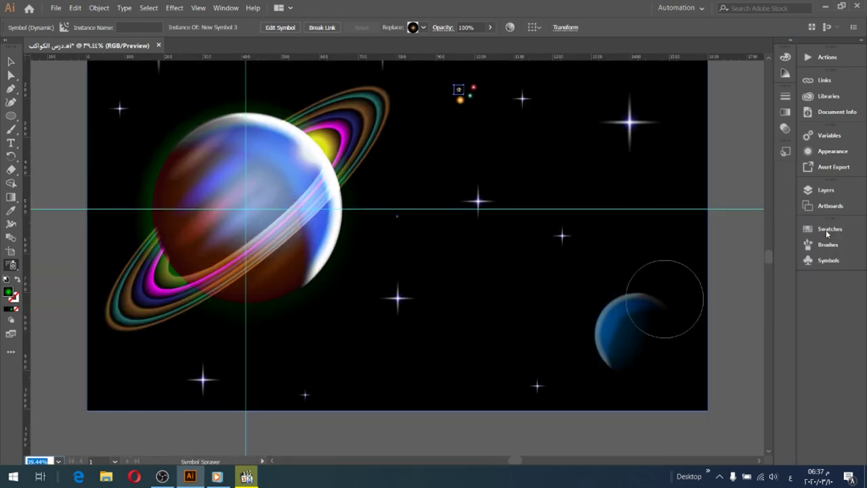
Open the Symbols panel and spray small orbs across the right and middle of the sky
left_click(822, 267)
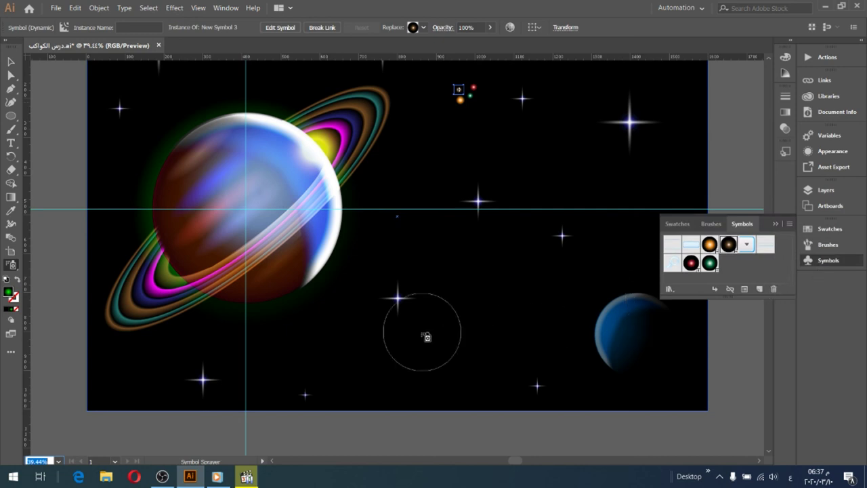
scroll(445, 352, "up", 5)
scroll(445, 352, "right", 2)
left_click(474, 328)
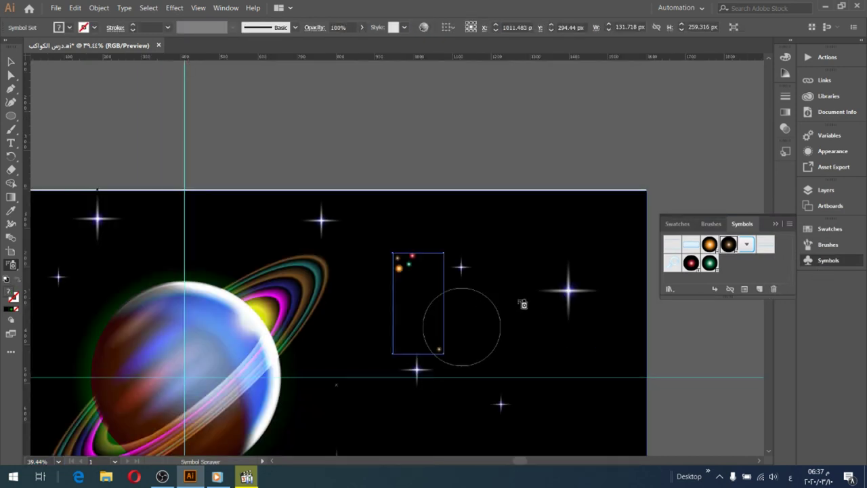
left_click(531, 341)
left_click(585, 245)
left_click(608, 339)
left_click(604, 407)
left_click(227, 235)
left_click(346, 246)
left_click(354, 406)
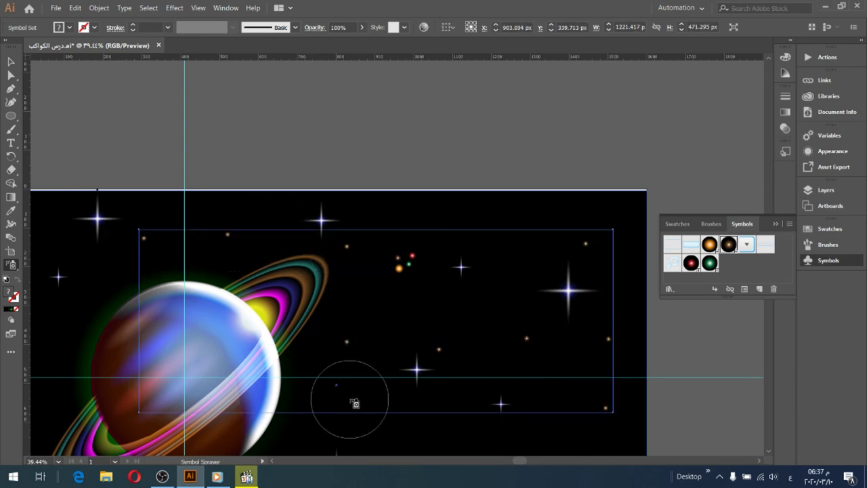
Spray orb trails across the lower sky and left edge, plus orbs near the top
scroll(409, 373, "down", 3)
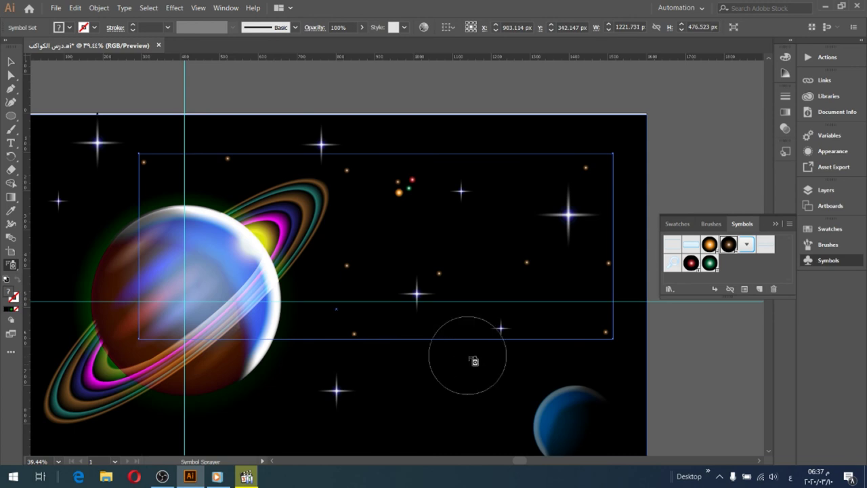
scroll(474, 356, "down", 2)
scroll(479, 347, "down", 2)
left_click_drag(480, 311, 77, 359)
left_click_drag(121, 381, 43, 138)
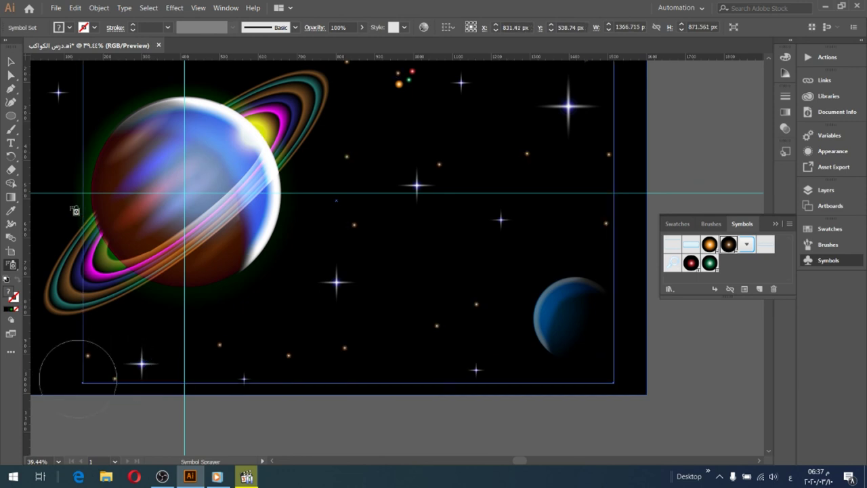
scroll(166, 114, "up", 2)
left_click(207, 99)
left_click(520, 391)
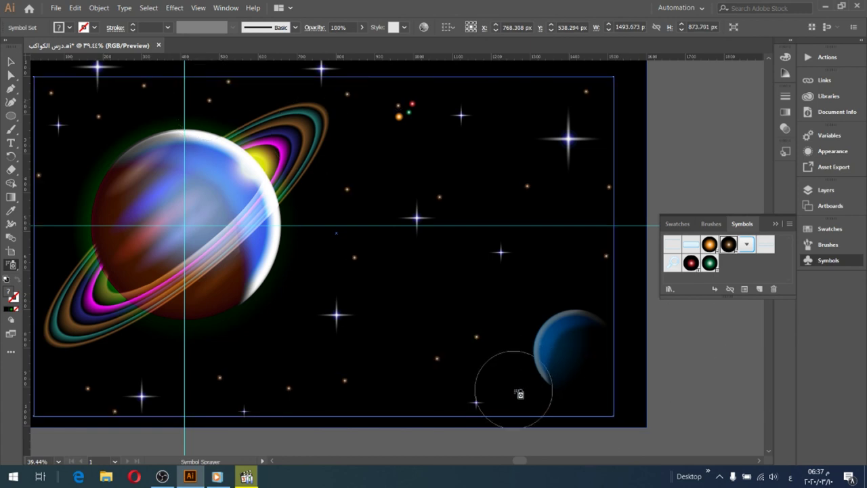
left_click(265, 357)
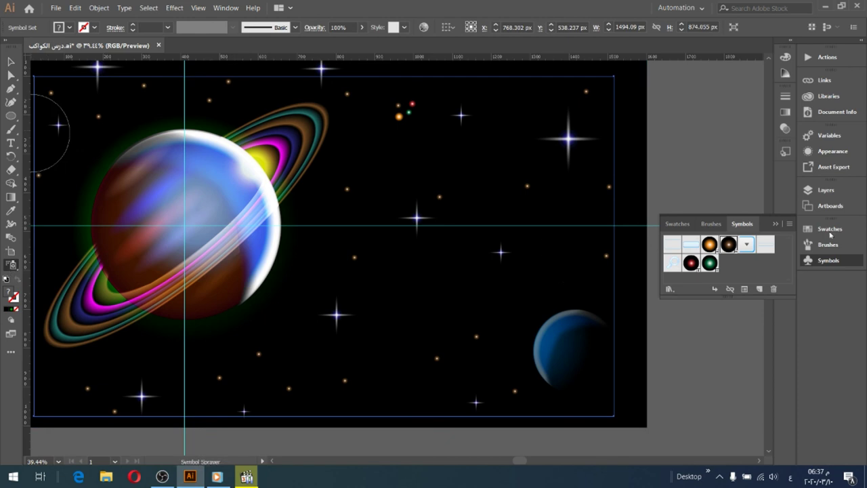
Choose the glowing orb symbol and spray it across the right and upper-right sky
left_click(728, 245)
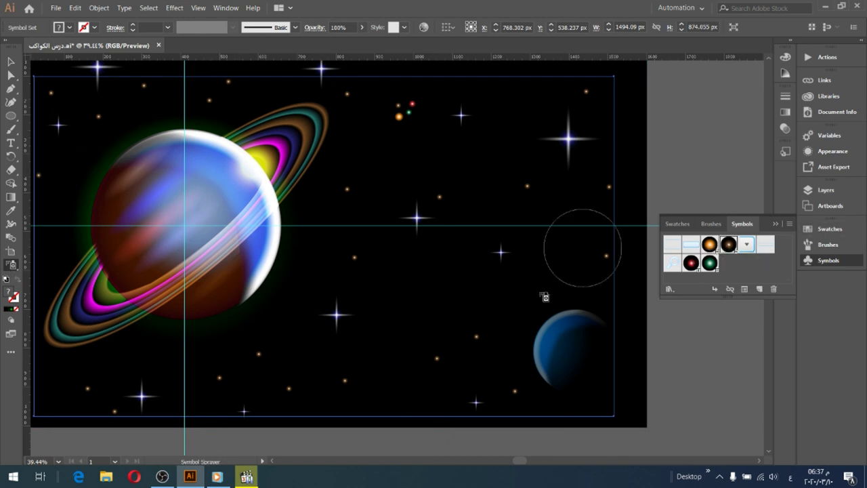
left_click(446, 295)
left_click(512, 287)
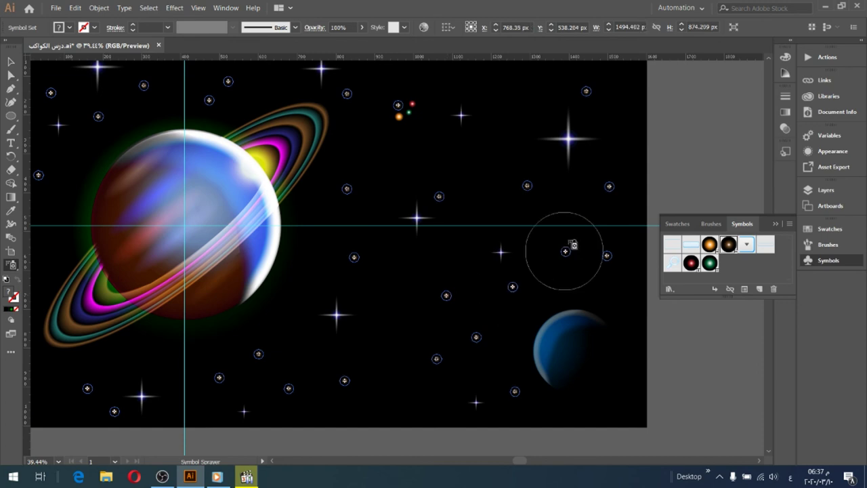
left_click(469, 168)
left_click(486, 128)
left_click(401, 178)
left_click(420, 167)
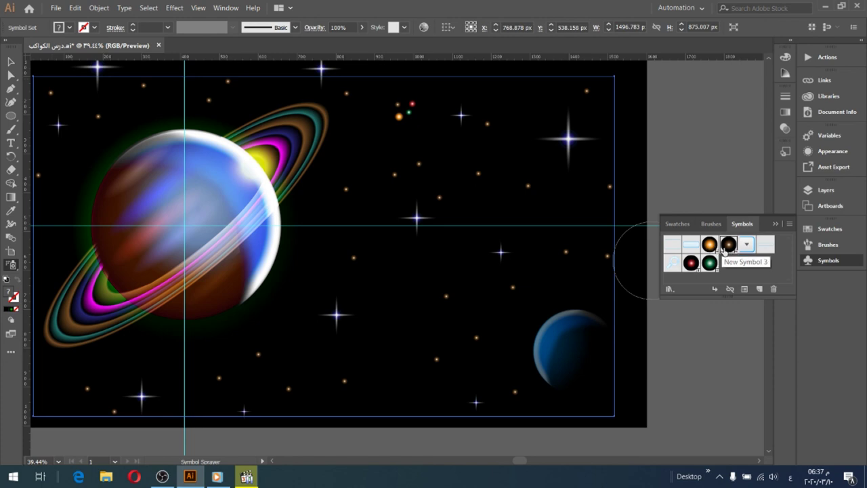
Spray orange orbs mid-sky and toward the upper right with the Symbol Sprayer
left_click(419, 269)
key("v")
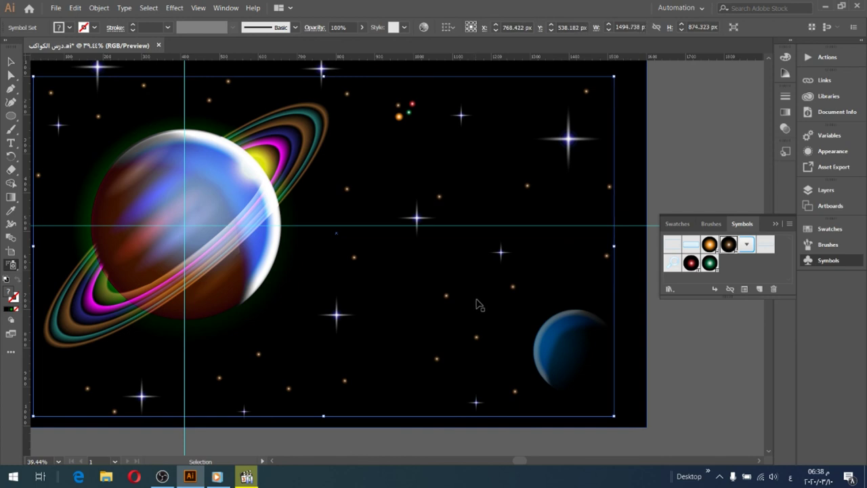
key("shift+s")
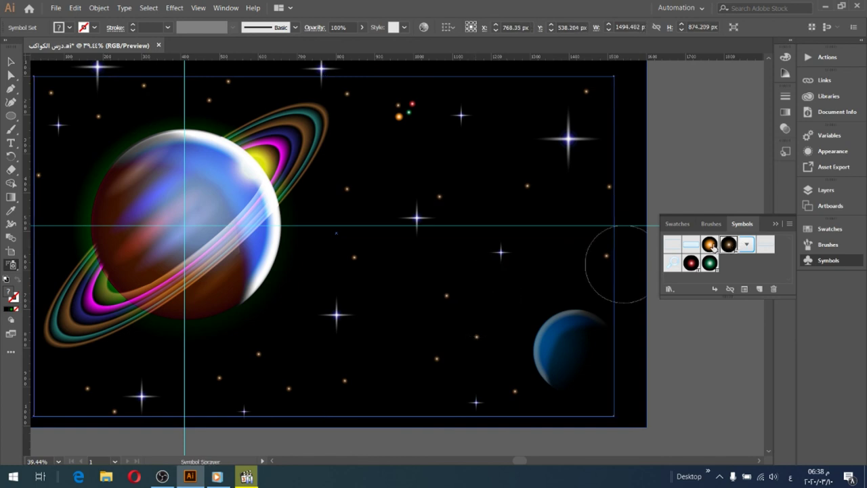
left_click(403, 191)
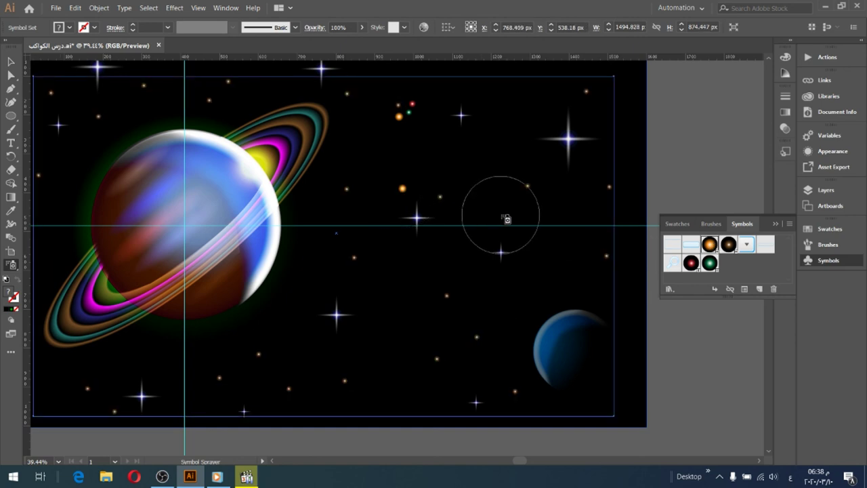
left_click(481, 186)
left_click(505, 130)
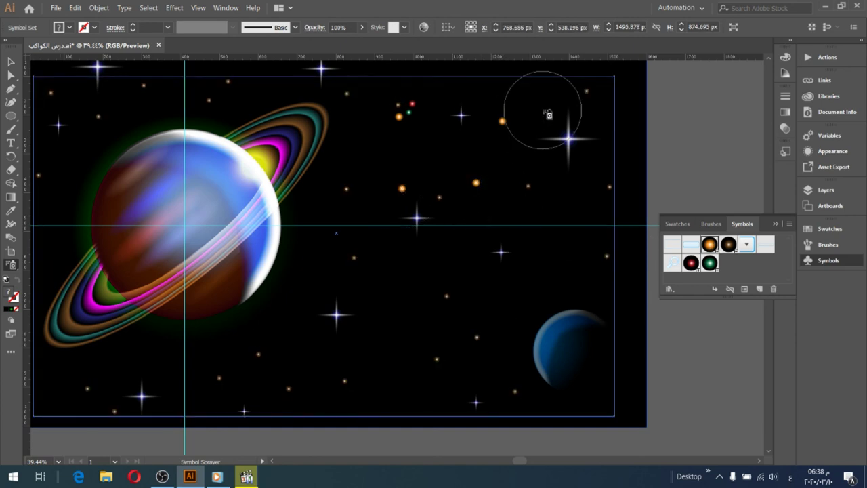
left_click(455, 88)
left_click(568, 193)
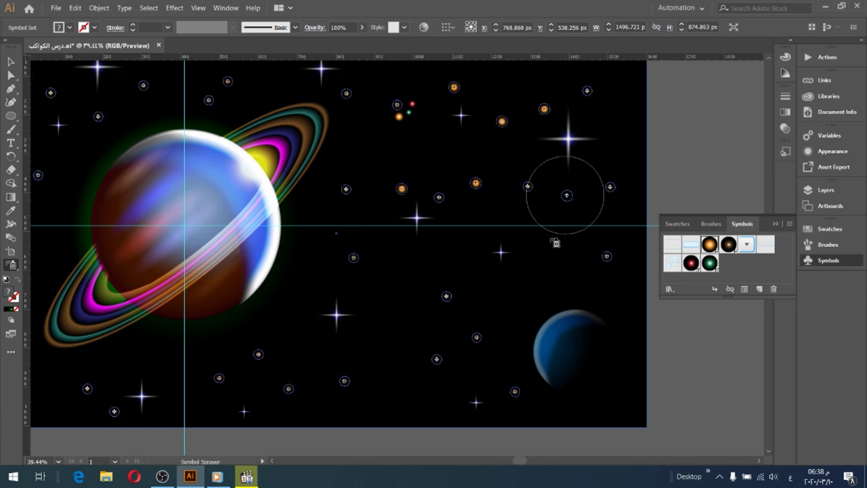
Add orange orbs across the lower sky, bottom left, left edge and top
left_click(427, 337)
left_click(381, 379)
left_click(427, 404)
left_click(268, 406)
left_click(62, 401)
left_click(145, 362)
left_click(62, 166)
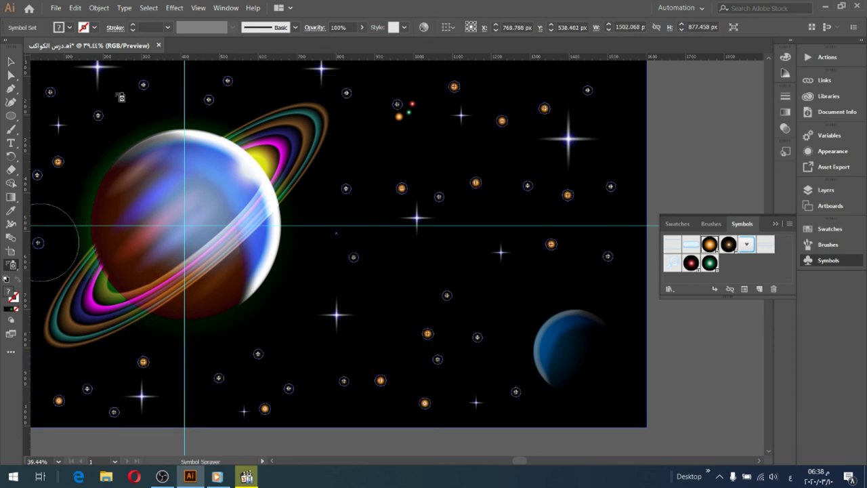
left_click(271, 75)
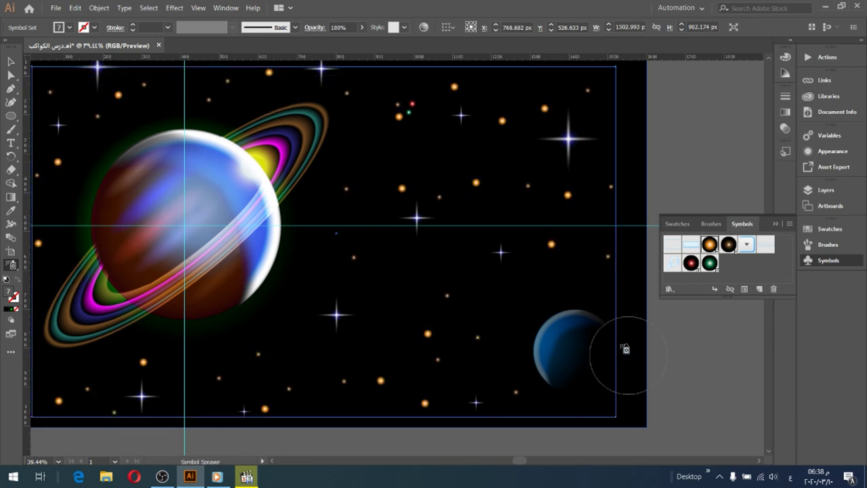
left_click(319, 342)
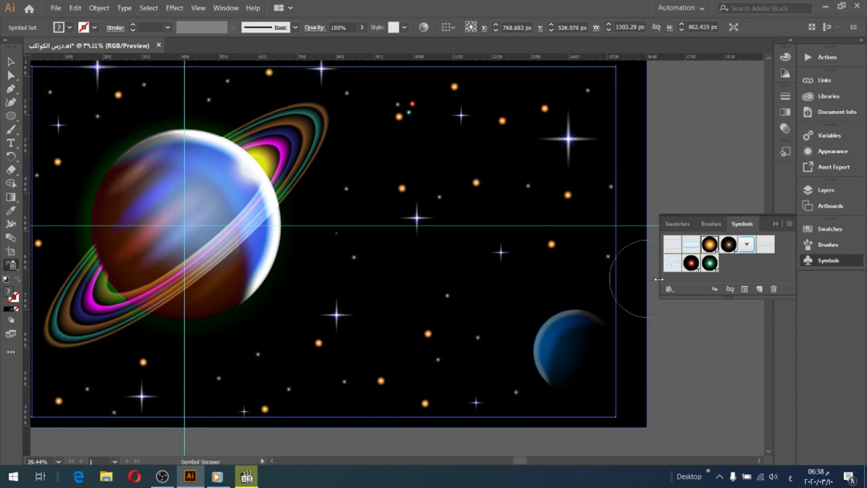
Spray green orbs across the lower right, right side, upper sky and lower left
left_click(709, 263)
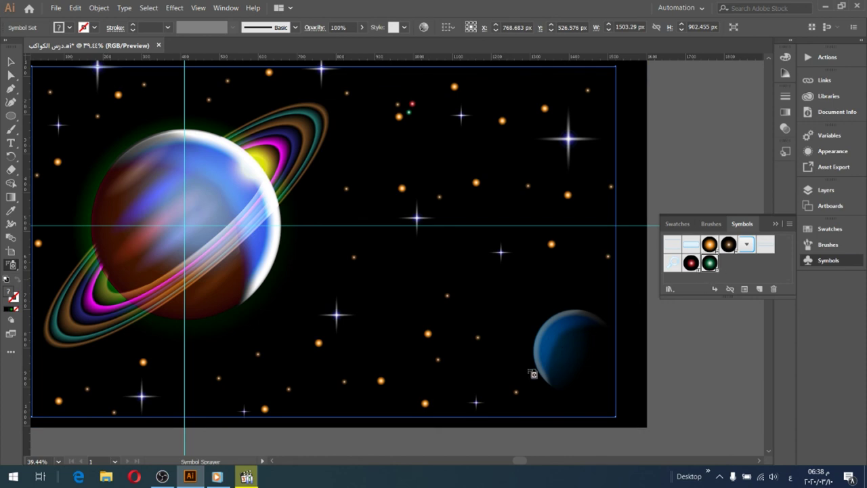
left_click(494, 388)
left_click_drag(547, 291, 620, 288)
mouse_move(628, 183)
left_mouse_down()
mouse_move(605, 120)
mouse_move(403, 88)
left_mouse_up()
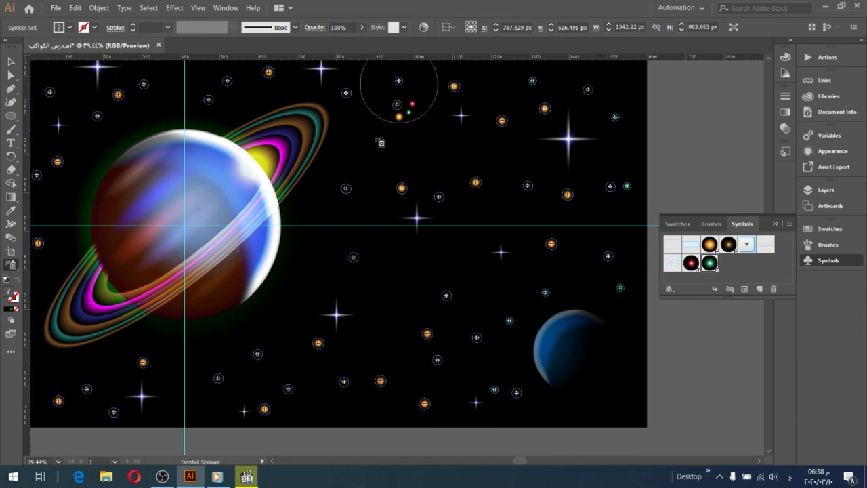
left_click(290, 341)
left_click_drag(203, 400, 75, 411)
mouse_move(48, 191)
left_mouse_down()
mouse_move(59, 78)
mouse_move(101, 102)
mouse_move(329, 86)
left_mouse_up()
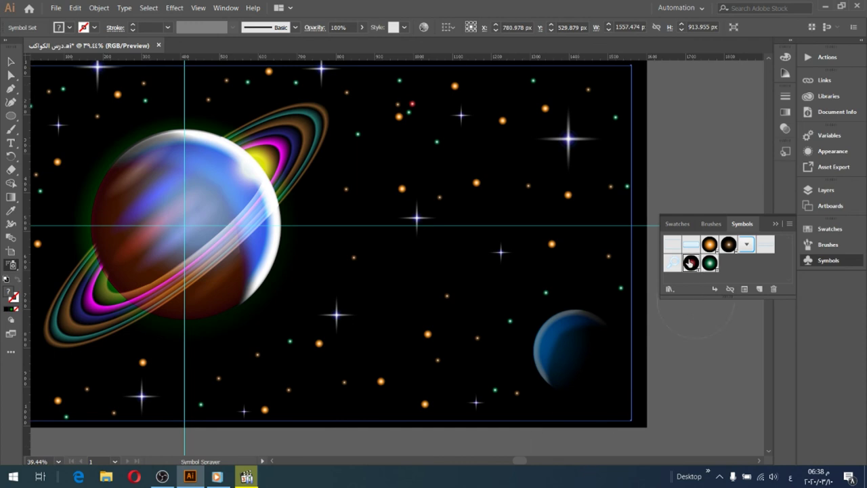
Spray pink and red orbs through the middle, right, bottom and top of the sky
mouse_move(421, 291)
left_mouse_down()
mouse_move(332, 286)
mouse_move(385, 260)
left_mouse_up()
left_click_drag(489, 201, 535, 139)
left_click_drag(574, 103, 621, 86)
left_click_drag(612, 220, 435, 416)
mouse_move(382, 396)
left_mouse_down()
mouse_move(315, 405)
mouse_move(216, 397)
mouse_move(109, 373)
left_mouse_up()
mouse_move(65, 134)
left_mouse_down()
mouse_move(77, 77)
mouse_move(58, 77)
left_mouse_up()
left_click_drag(194, 82, 179, 87)
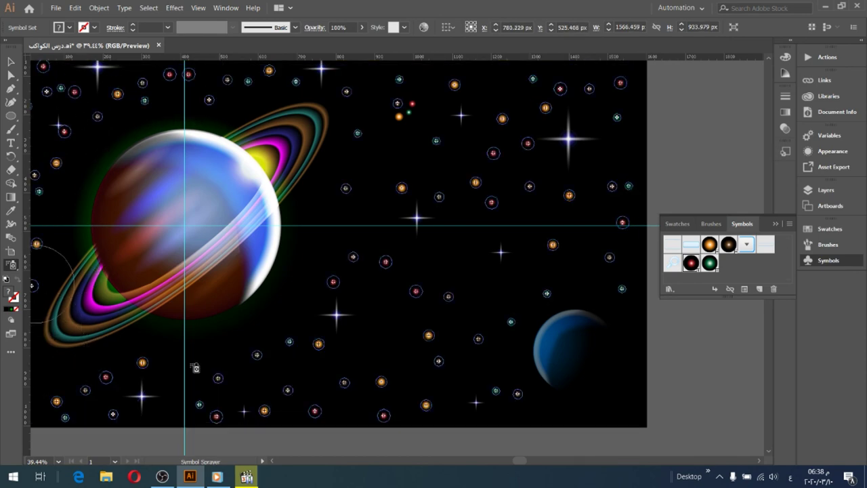
left_click(58, 461)
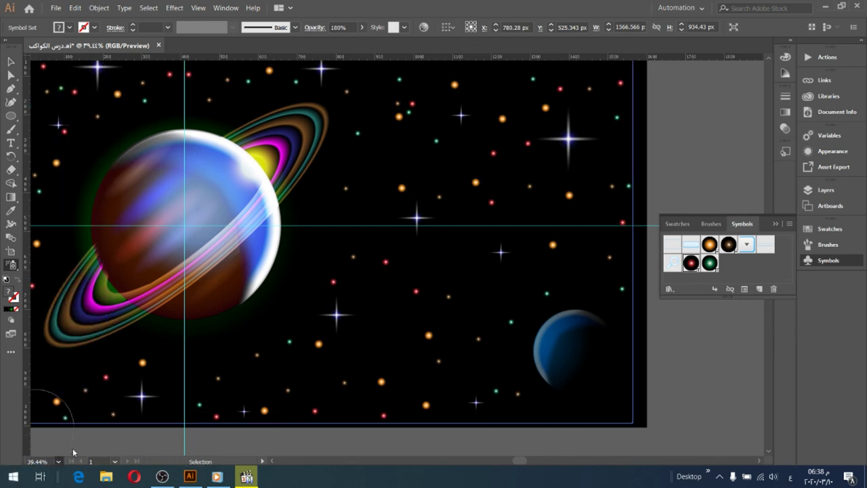
Collapse the Symbols panel and fit the whole artboard in the window
key("Return")
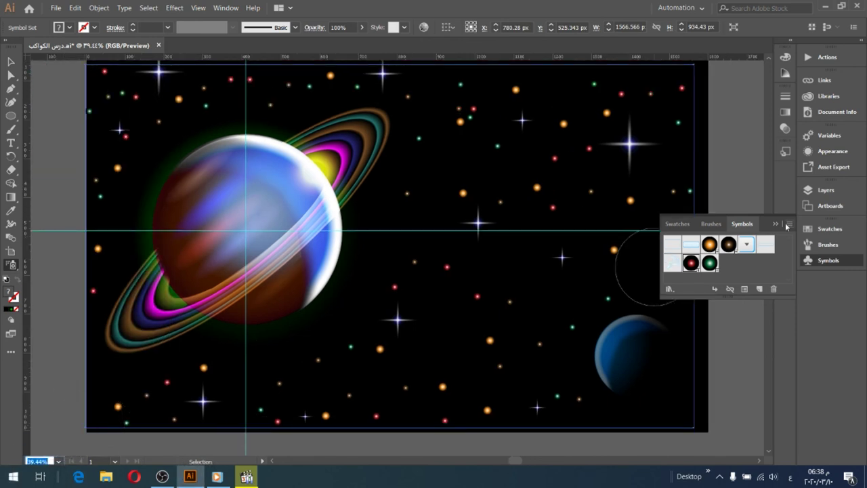
left_click(775, 224)
key("shift+s")
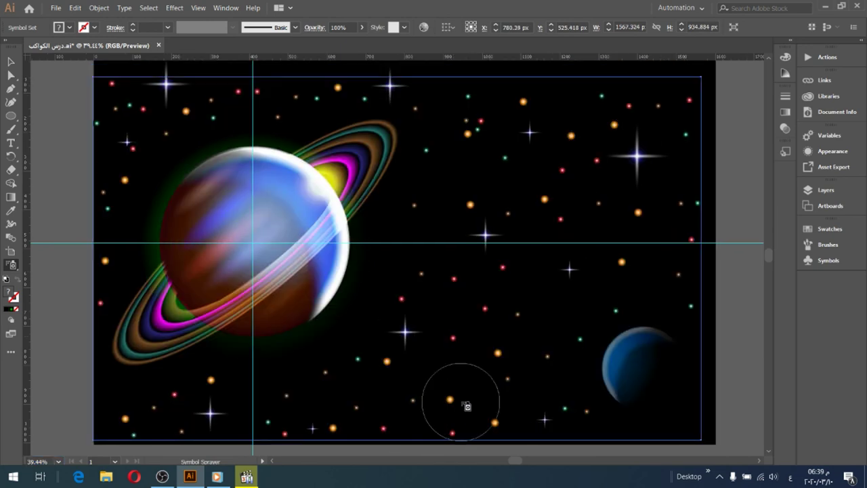
scroll(569, 443, "down", 2)
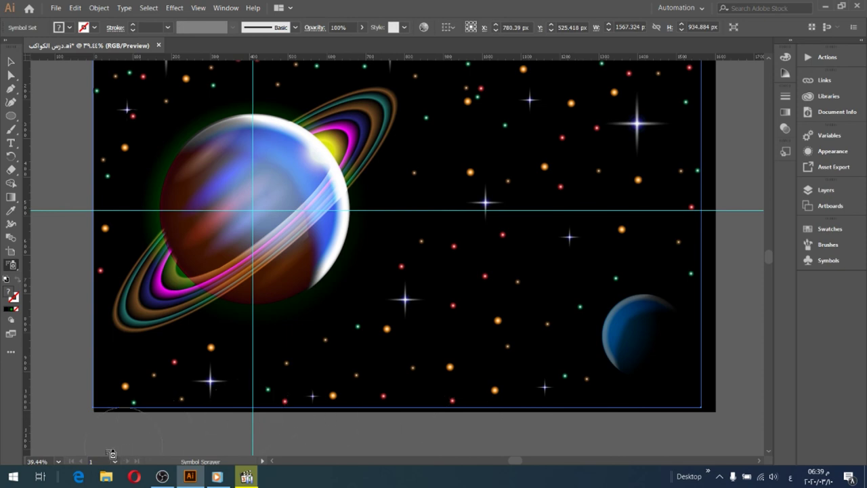
left_click(58, 462)
left_click(66, 453)
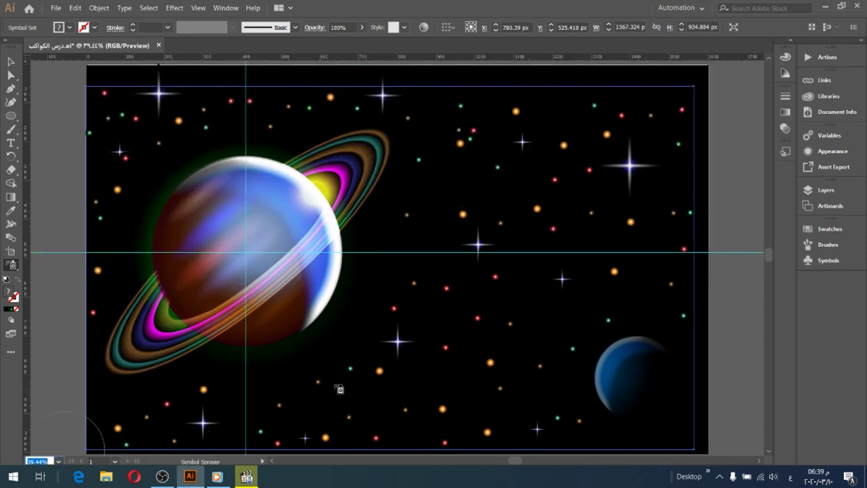
scroll(339, 388, "down", 1)
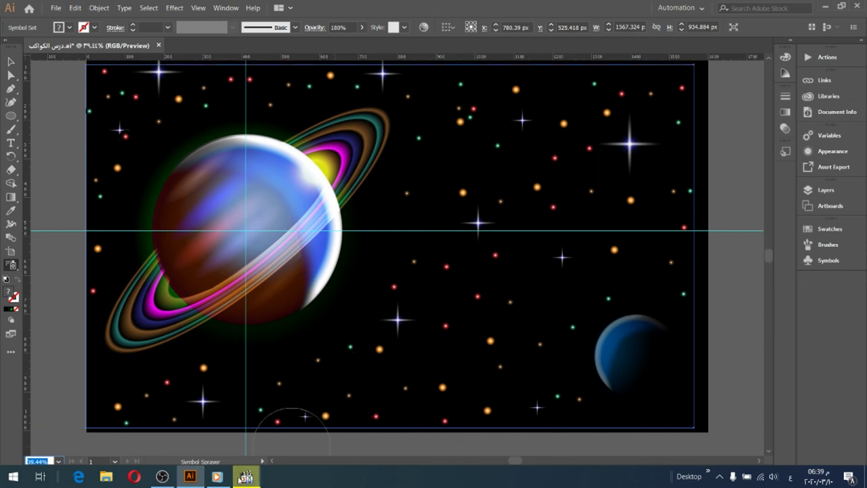
Select the sprayed set of coloured dots with the Selection tool
left_click(10, 62)
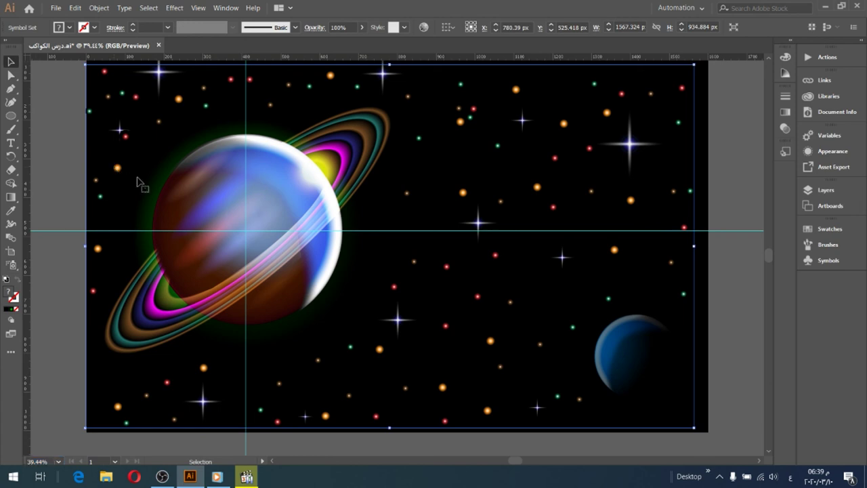
left_click(125, 182)
left_click(126, 181)
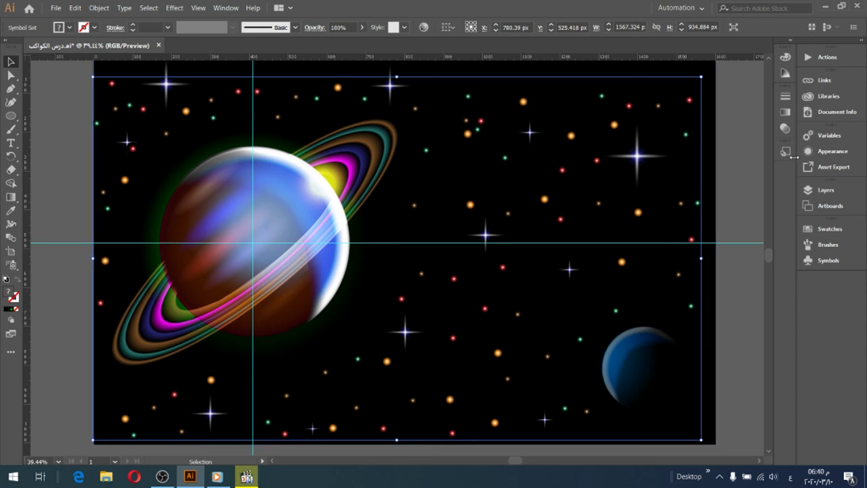
Set the sprayed symbol set's opacity to 26% in the Transparency panel
left_click(785, 128)
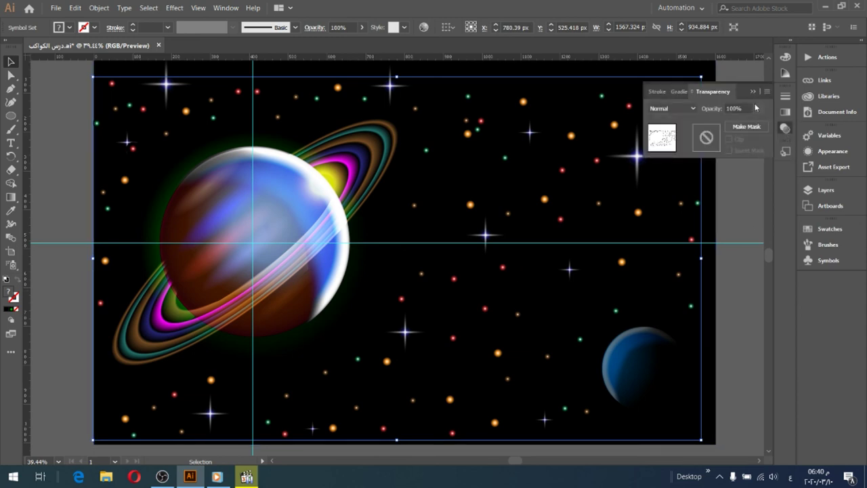
left_click(759, 108)
left_click_drag(731, 123, 725, 124)
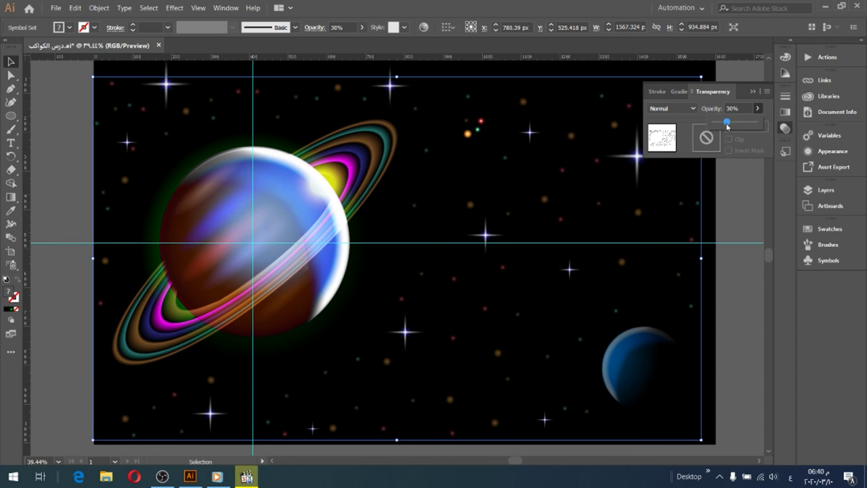
left_click(751, 93)
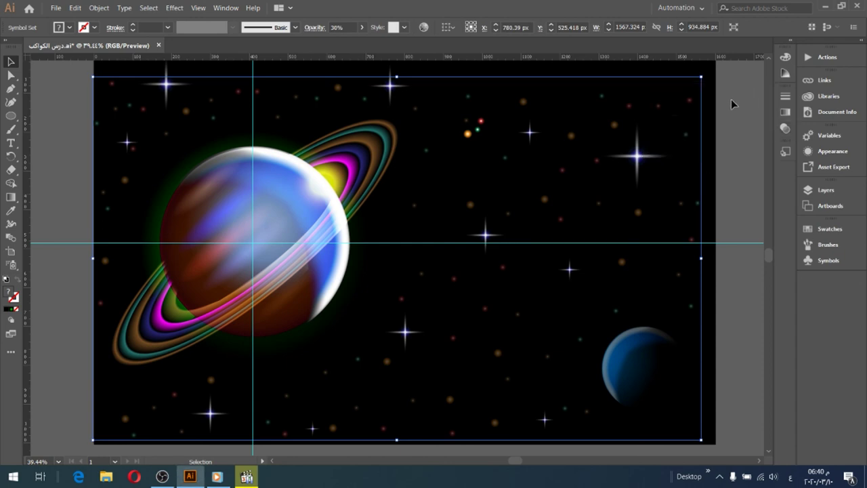
left_click(784, 129)
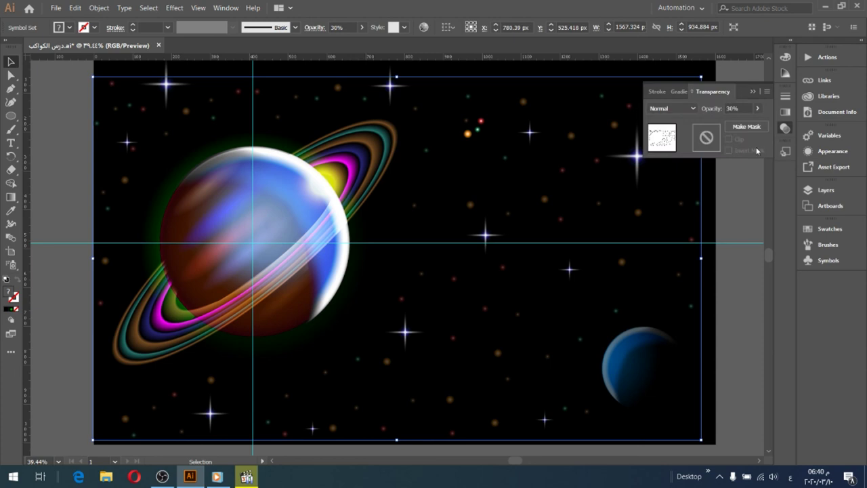
left_click(758, 110)
left_click_drag(720, 122, 720, 123)
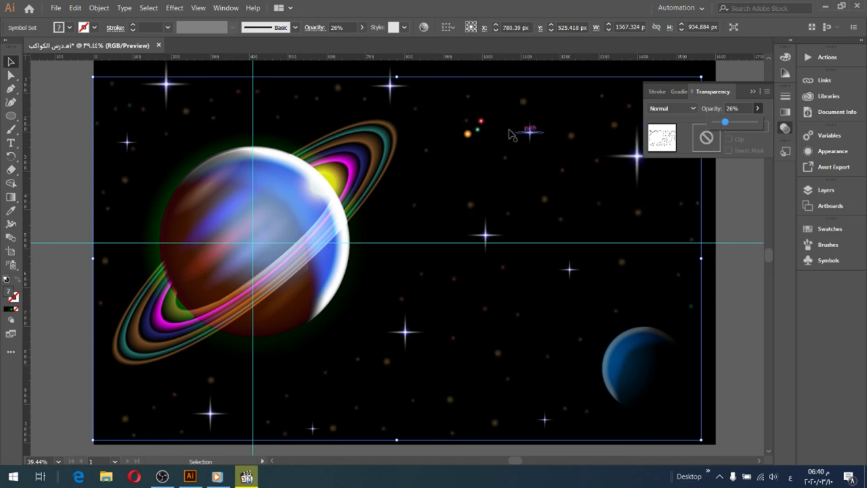
left_click(483, 123)
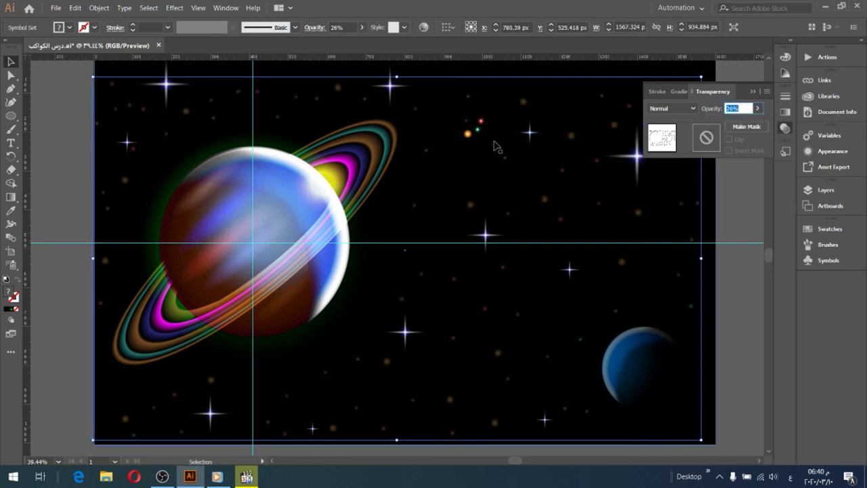
Set the small red dot near the top to 45% opacity, then deselect
left_click(480, 122)
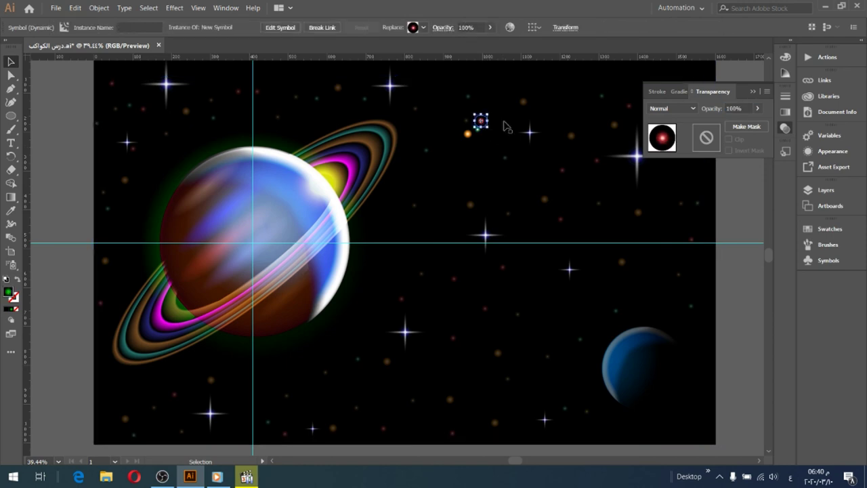
left_click(756, 108)
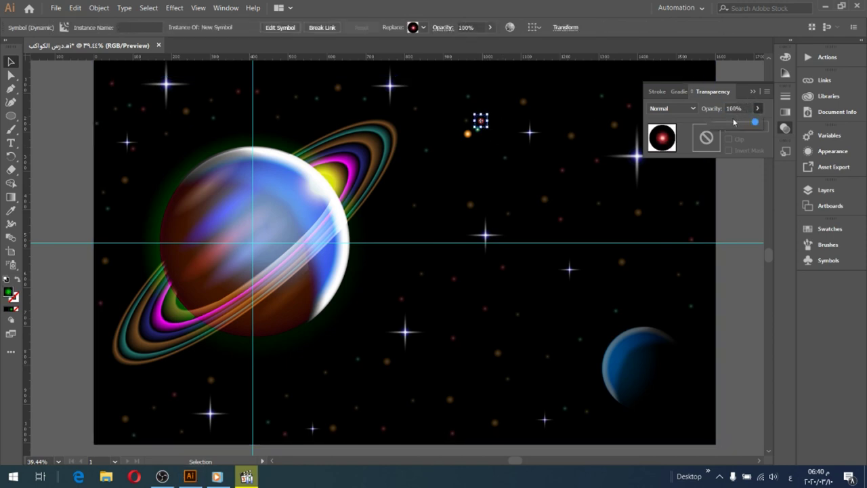
type("45")
key("Return")
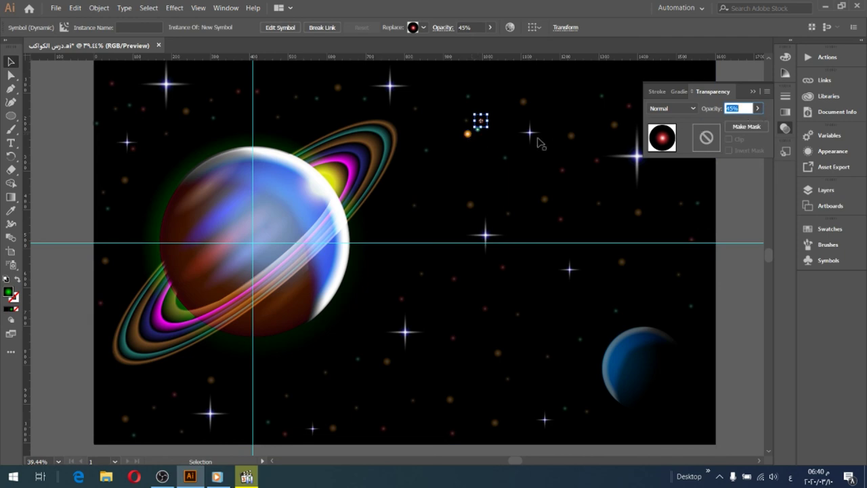
left_click(532, 142)
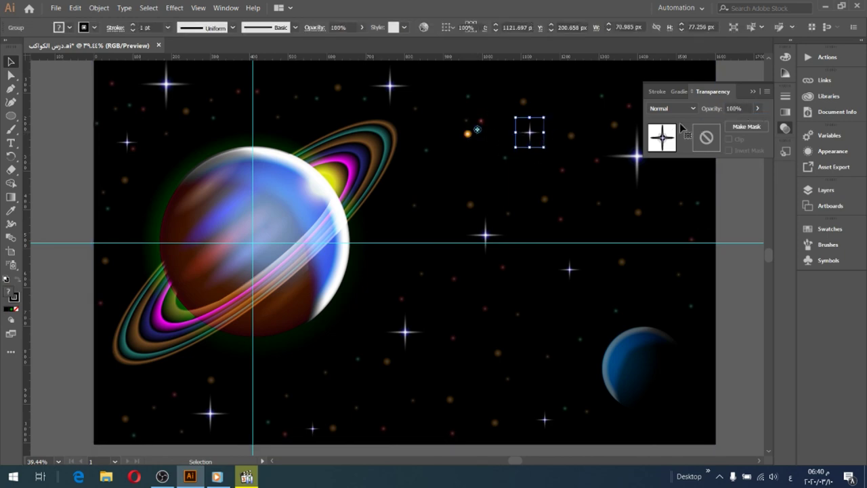
key("ctrl+z")
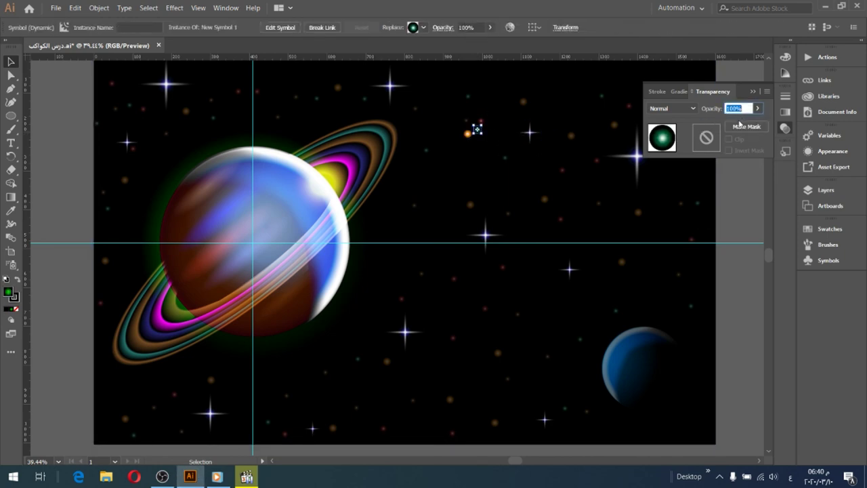
left_click(743, 287)
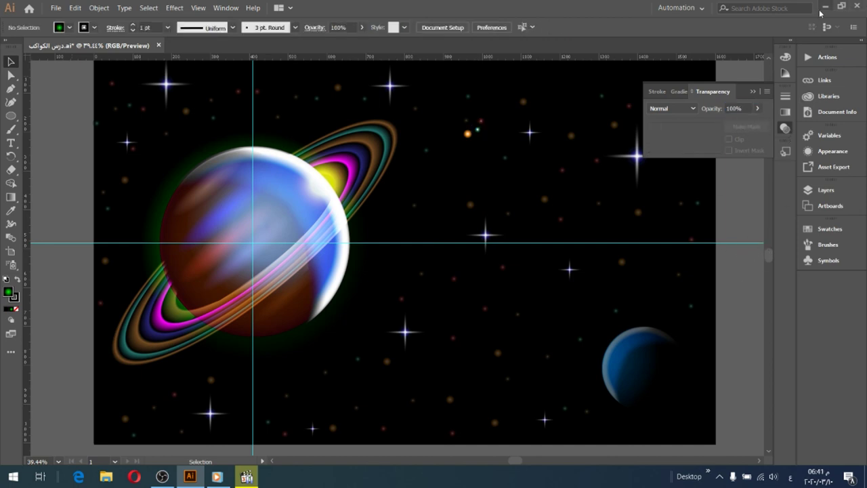
Close the Transparency panel and switch to View > Trim View
left_click(753, 91)
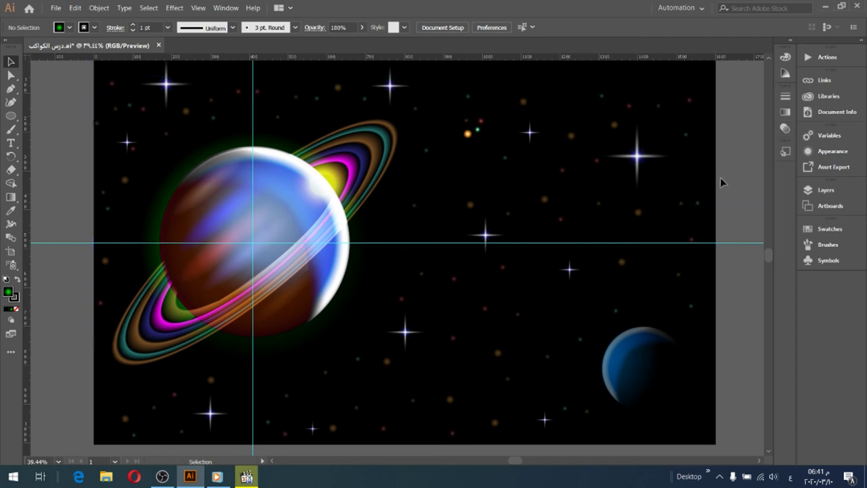
left_click(218, 7)
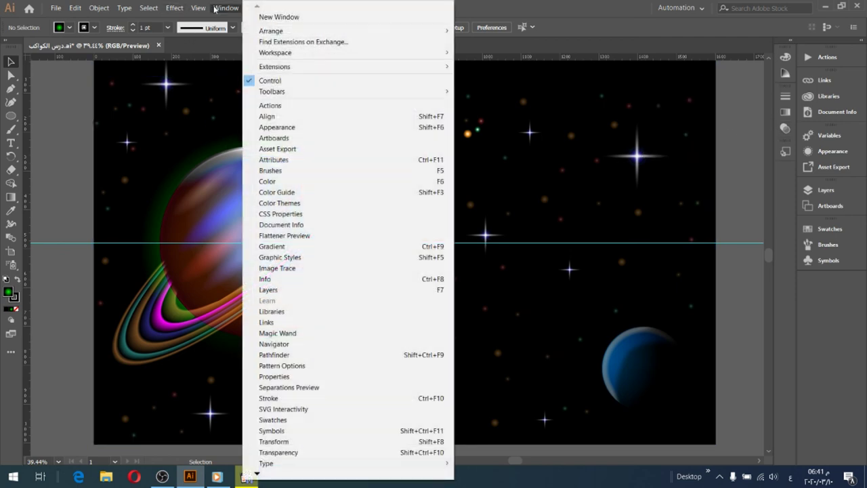
left_click(218, 56)
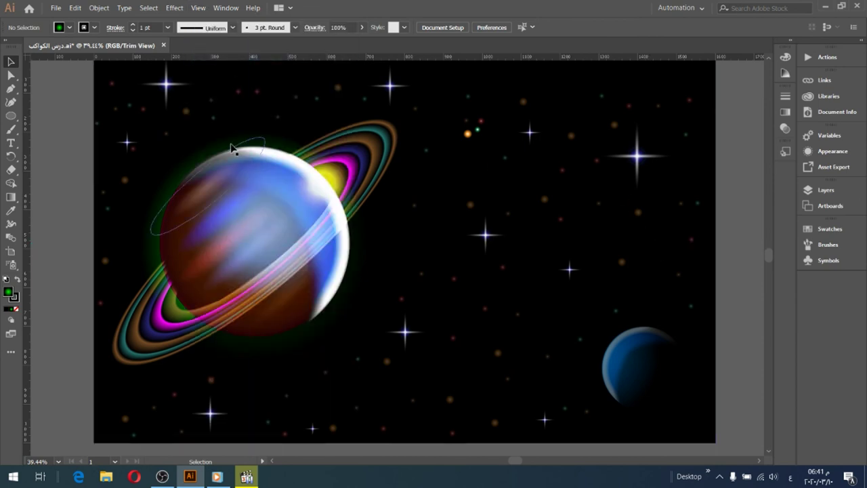
scroll(225, 148, "down", 1)
scroll(225, 150, "up", 1)
scroll(229, 149, "up", 1)
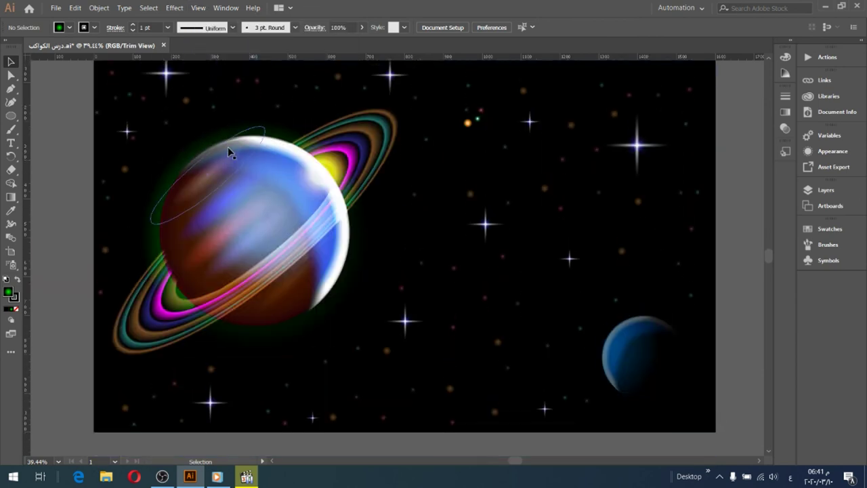
scroll(501, 180, "up", 2)
scroll(626, 183, "up", 3)
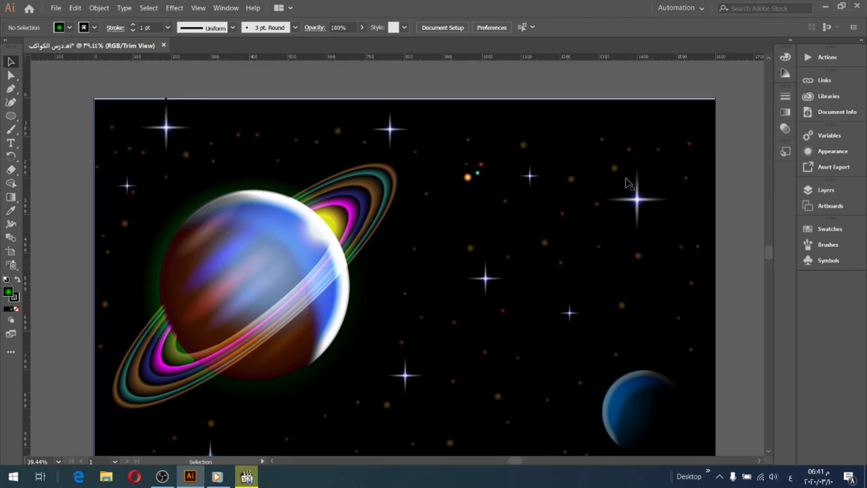
scroll(627, 182, "down", 1)
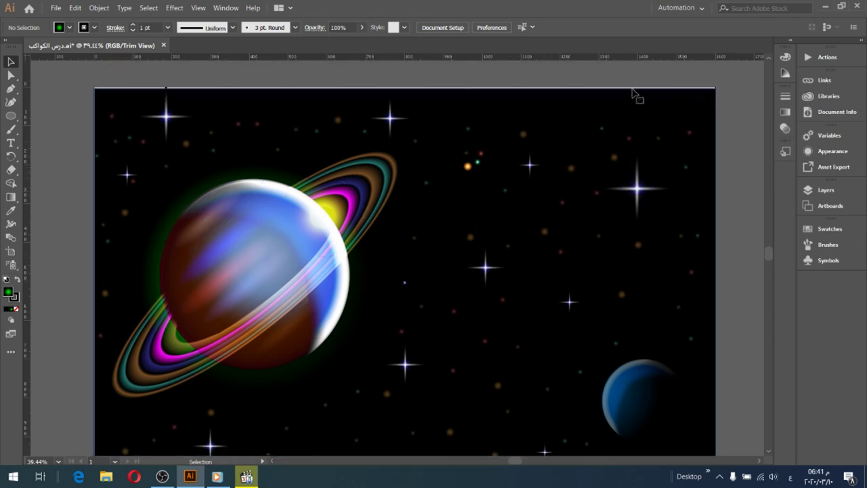
Stretch the black background rectangle's top edge up to the artboard's top
left_click(705, 94)
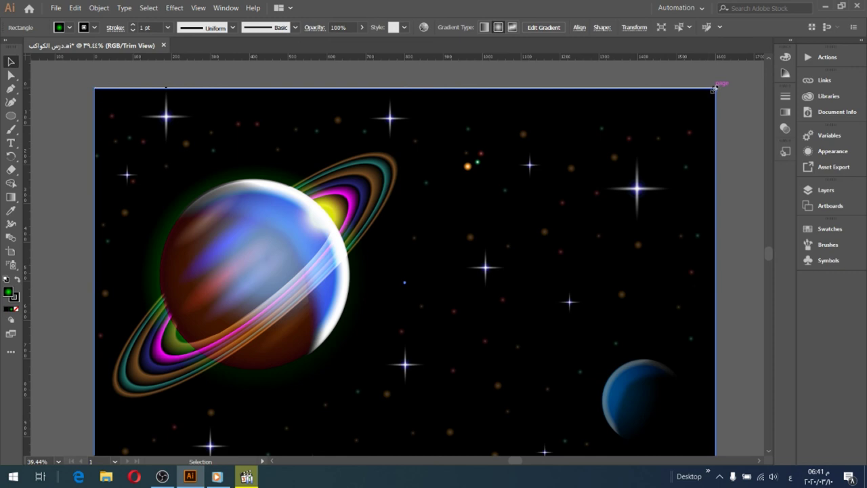
left_click_drag(714, 87, 718, 84)
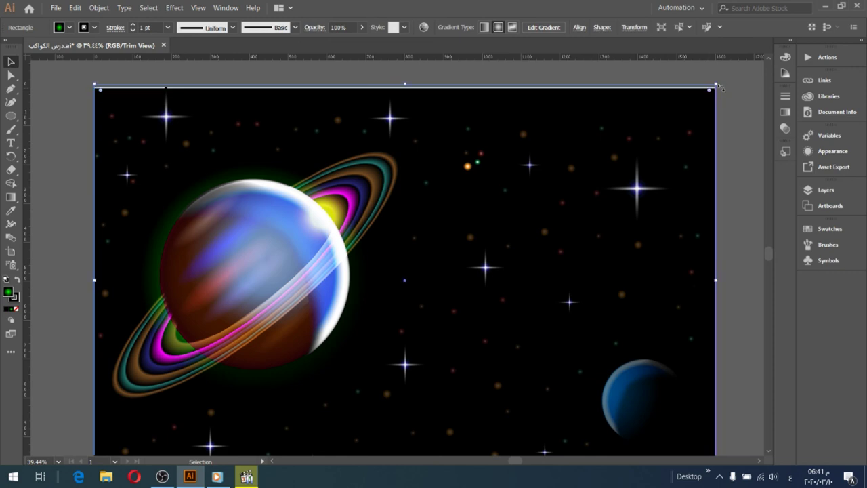
scroll(724, 108, "down", 5)
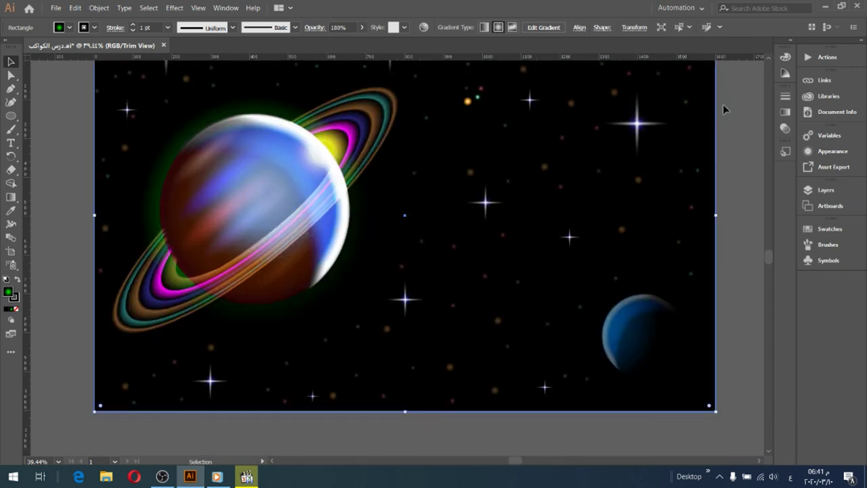
scroll(515, 155, "up", 3)
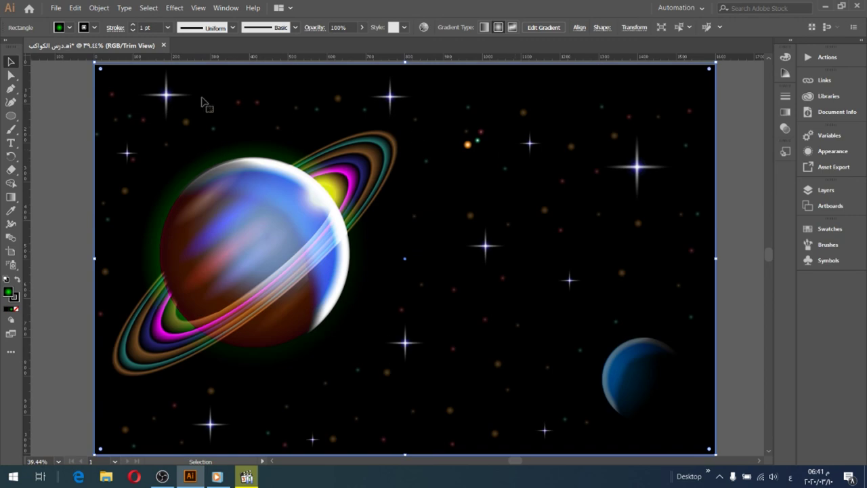
left_click(56, 8)
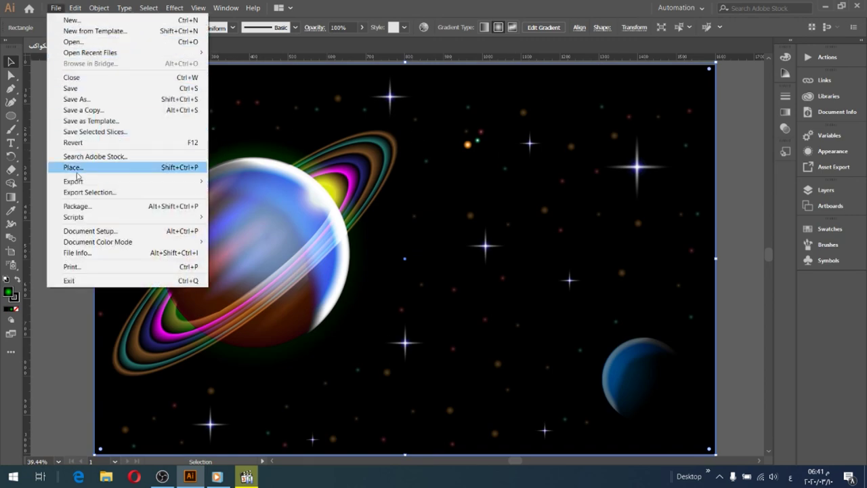
mouse_move(101, 181)
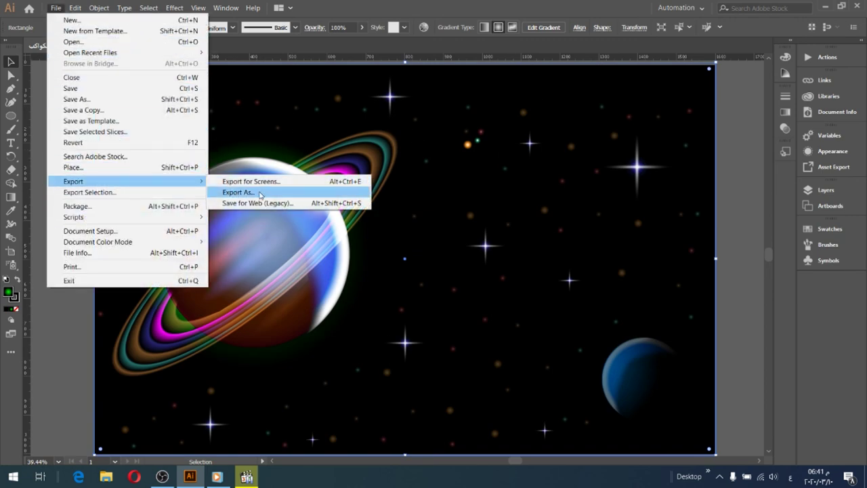
Export As PNG to the Desktop, accepting Screen (72 ppi) PNG options
left_click(259, 191)
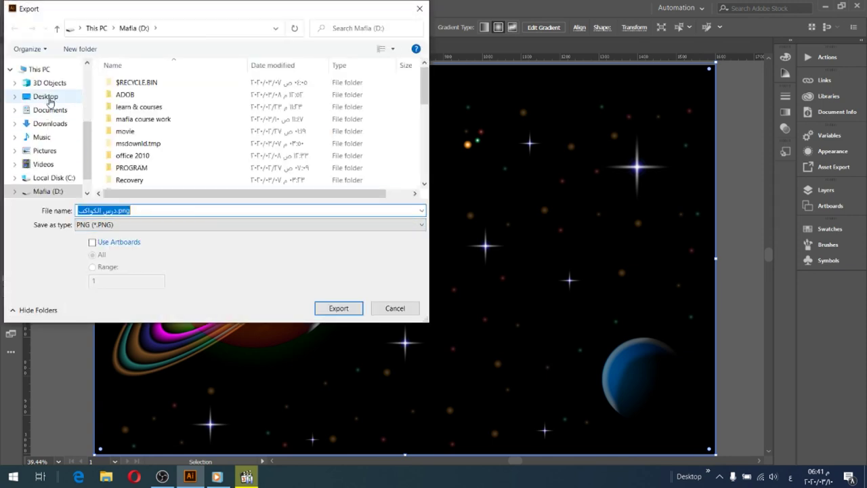
left_click(48, 99)
left_click(327, 308)
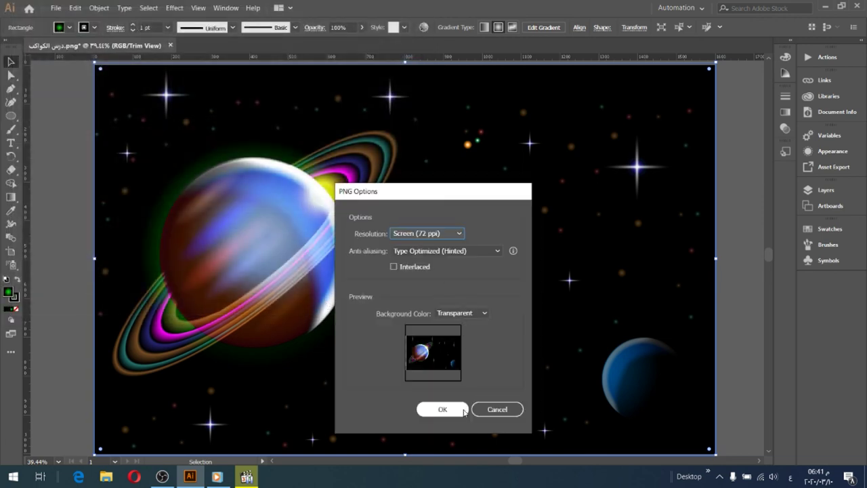
left_click(451, 411)
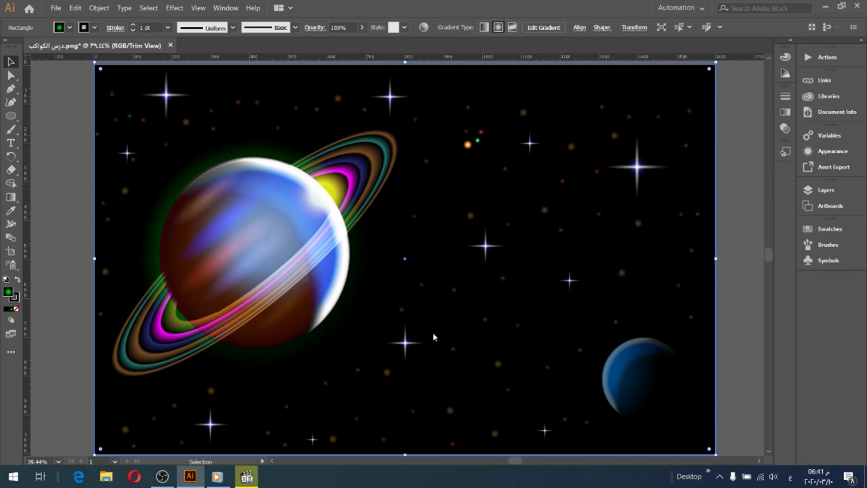
Drag the background's left edge out so it measures about 1610.2 × 1011.37 px
left_click_drag(93, 258, 92, 258)
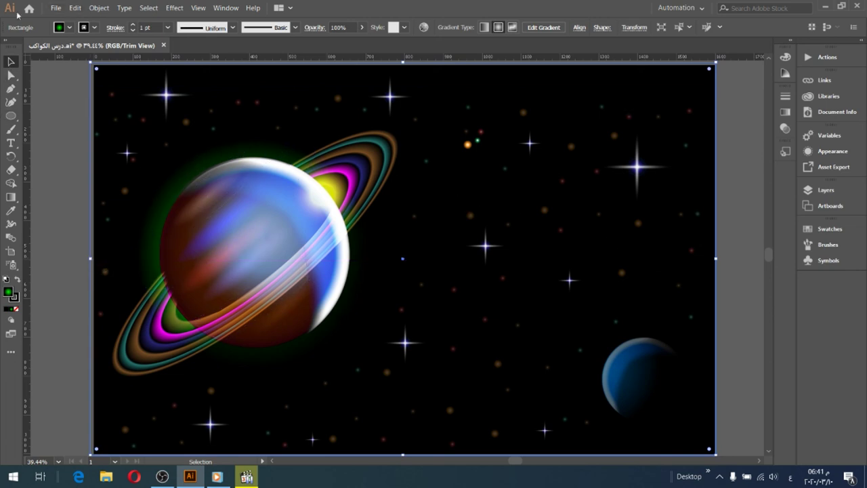
scroll(628, 222, "down", 1)
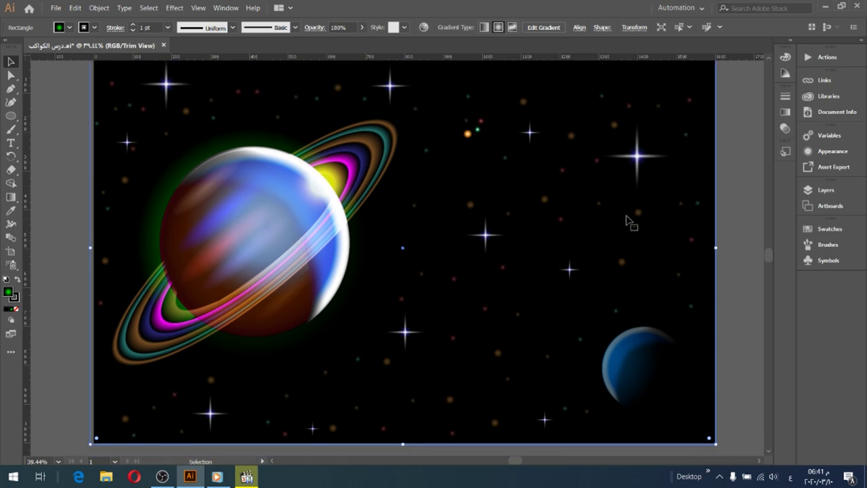